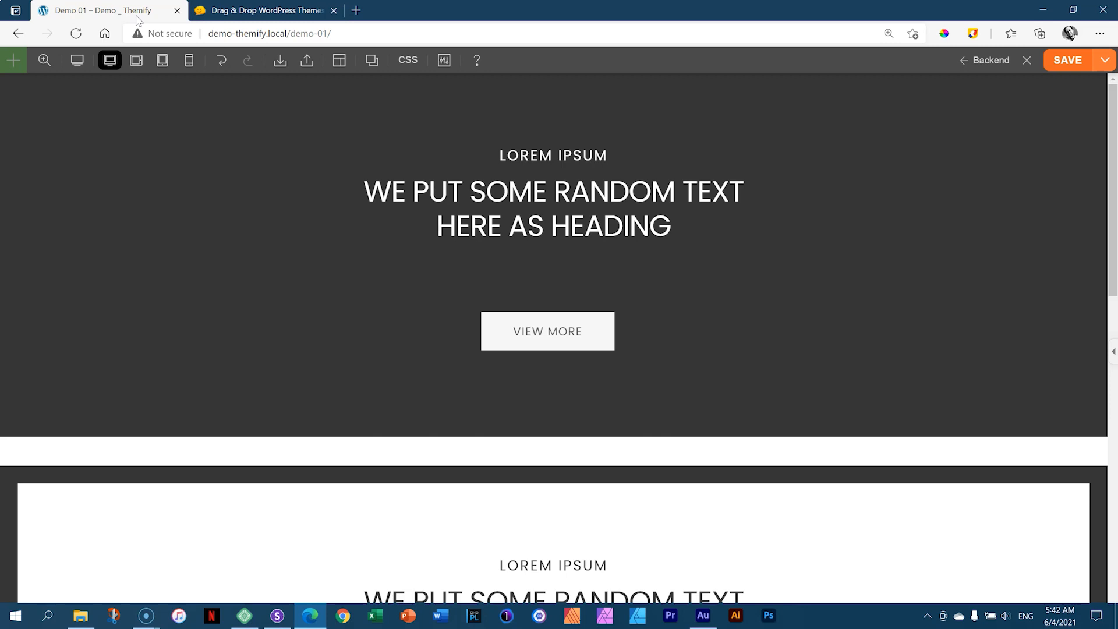
# Switch to the multi-device preview app and inspect the Demo 01 page on the Desktop device alone before returning to all devices
pyautogui.moveTo(1110, 168)
pyautogui.mouseDown()
pyautogui.moveTo(1115, 432)
pyautogui.moveTo(1114, 161)
pyautogui.mouseUp()
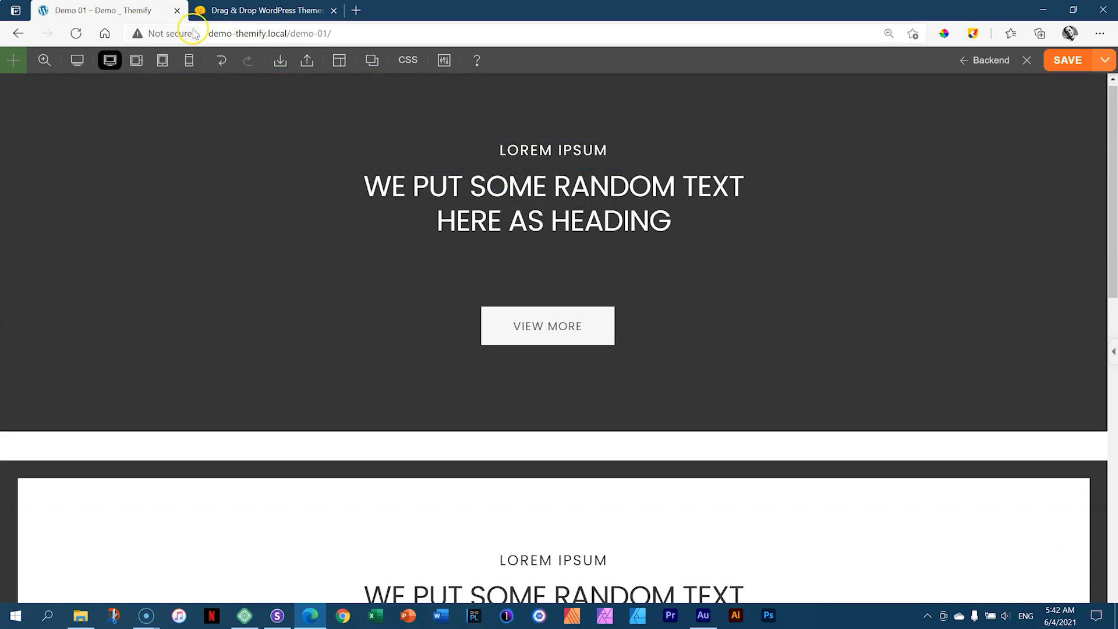
pyautogui.click(200, 12)
pyautogui.click(283, 617)
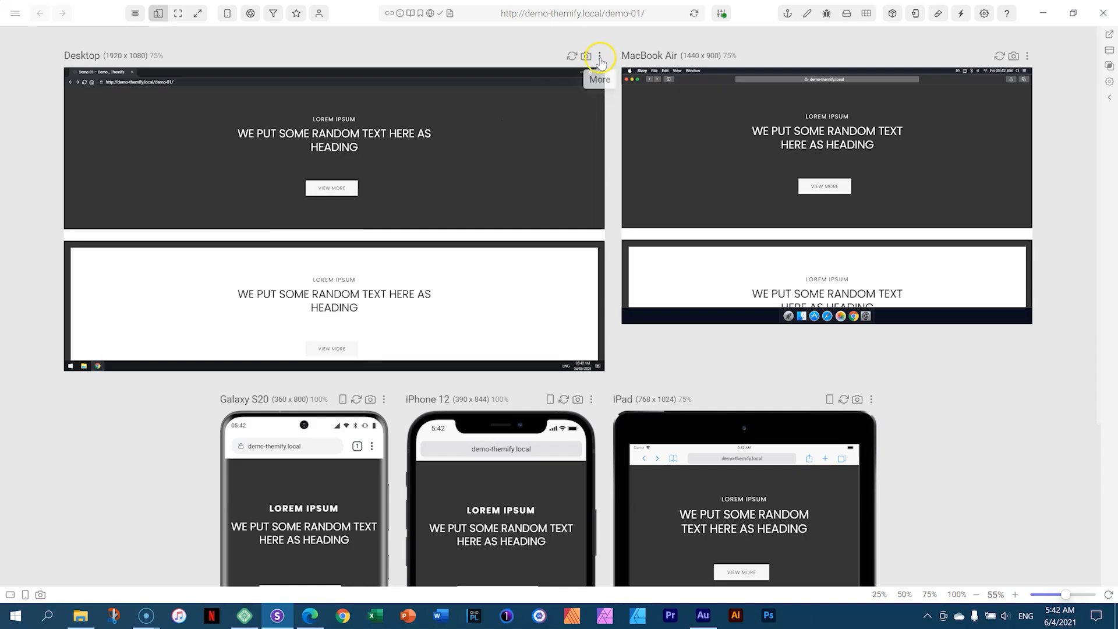
pyautogui.click(600, 56)
pyautogui.click(554, 82)
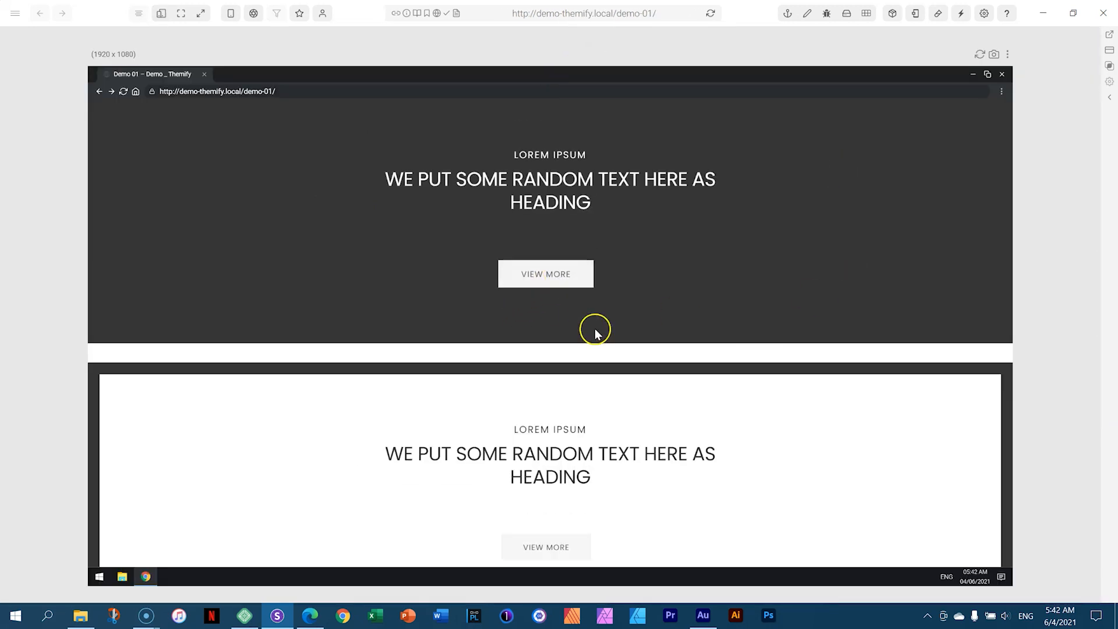
pyautogui.click(1007, 52)
pyautogui.click(947, 81)
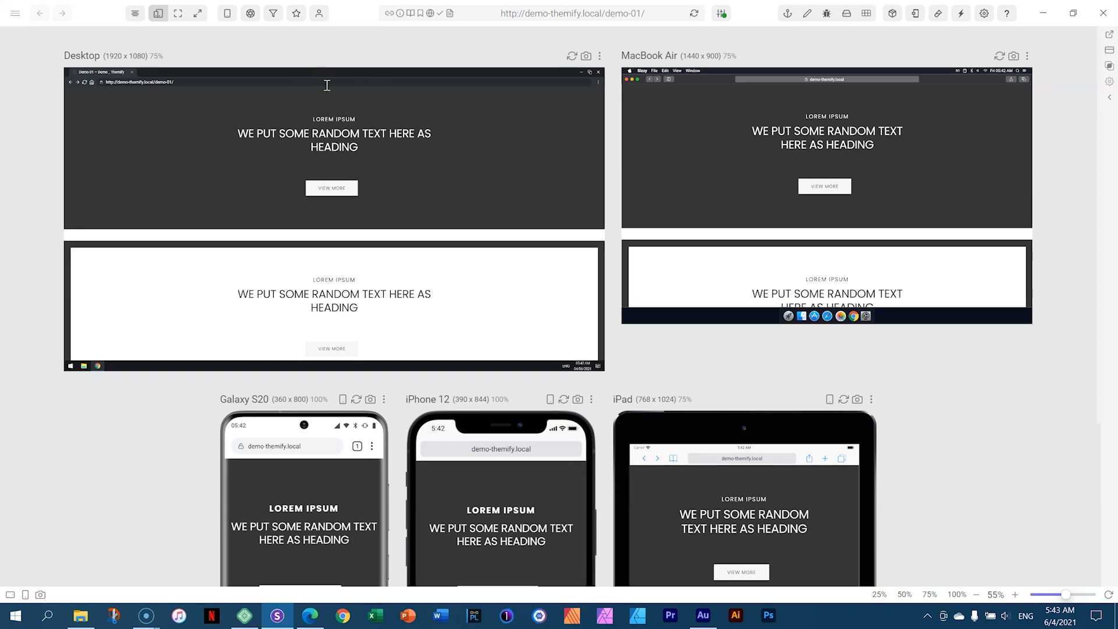
# Examine the full Demo 01 page on the Galaxy S20 device alone, go back to its start and return to all devices
pyautogui.scroll(-3, 1086, 224)
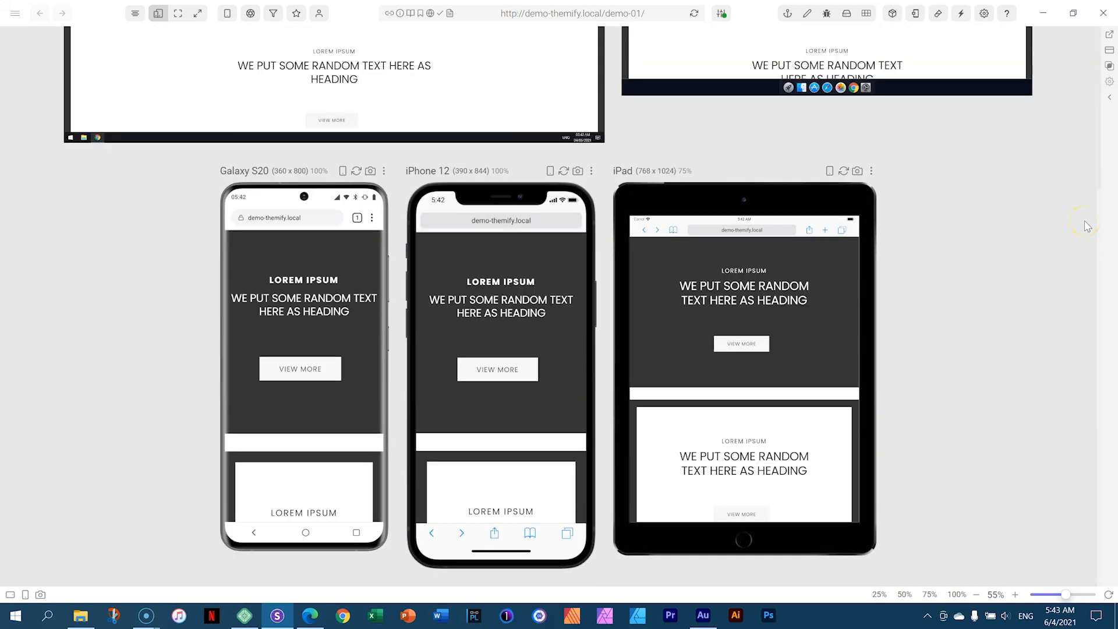
pyautogui.click(383, 171)
pyautogui.click(318, 197)
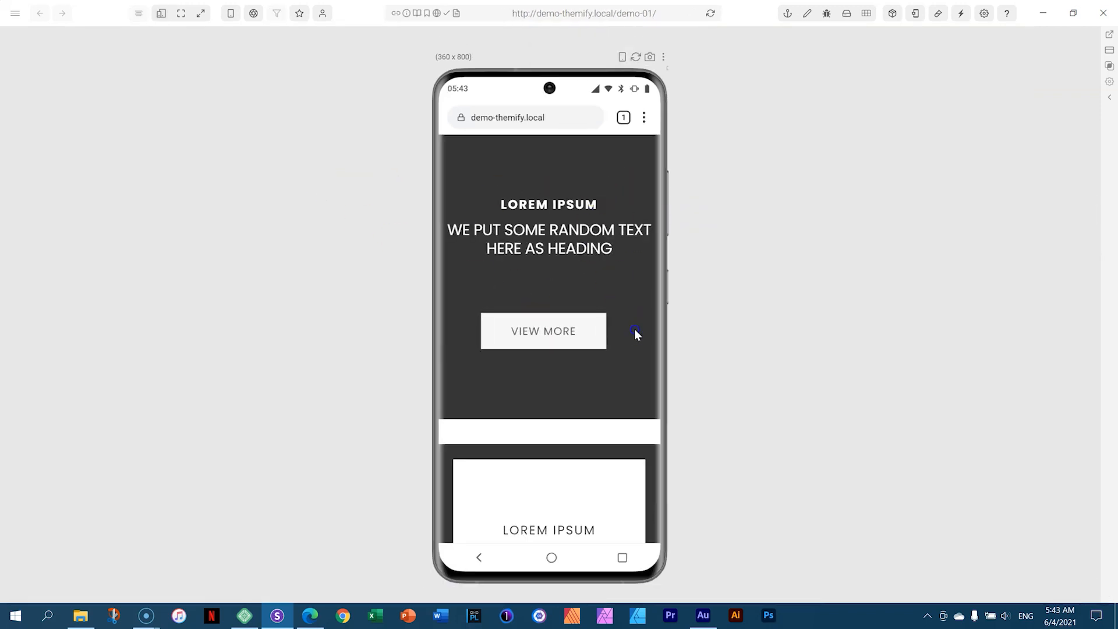
pyautogui.moveTo(636, 332); pyautogui.dragTo(644, 189)
pyautogui.moveTo(611, 302); pyautogui.dragTo(614, 177)
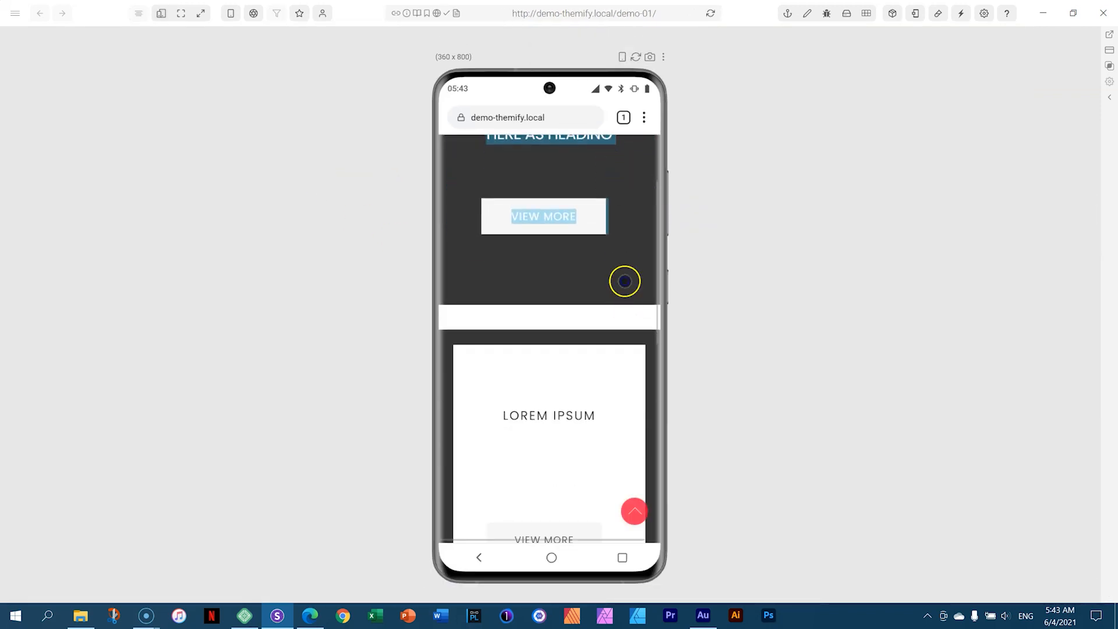
pyautogui.moveTo(624, 302); pyautogui.dragTo(628, 169)
pyautogui.moveTo(619, 268)
pyautogui.mouseDown()
pyautogui.moveTo(622, 379)
pyautogui.moveTo(624, 284)
pyautogui.mouseUp()
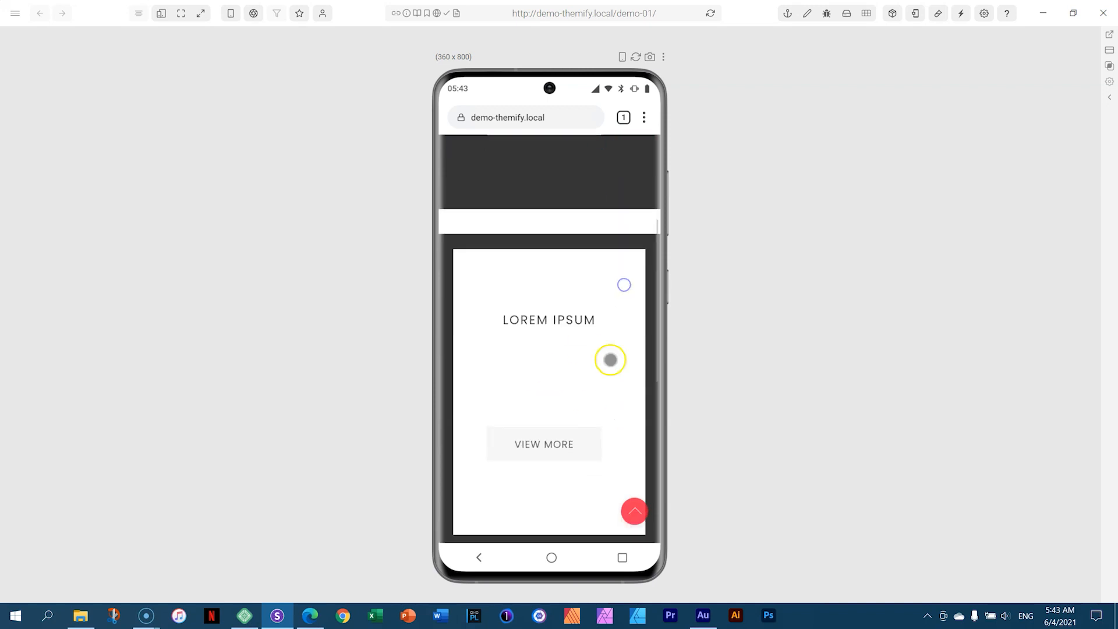
pyautogui.moveTo(619, 359); pyautogui.dragTo(619, 159)
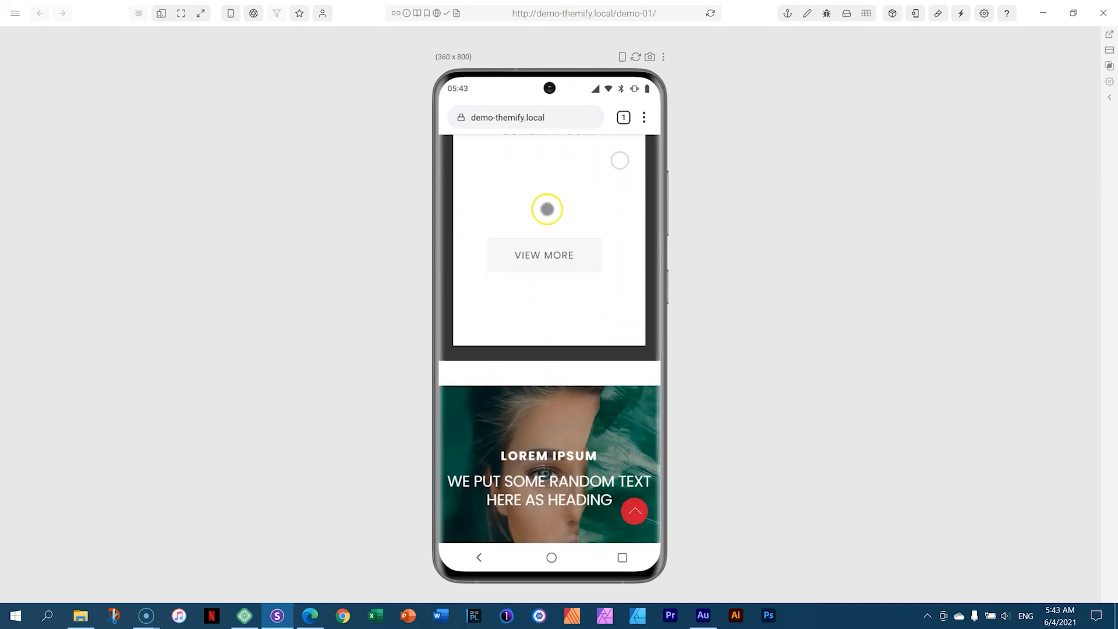
pyautogui.moveTo(621, 276); pyautogui.dragTo(632, 143)
pyautogui.moveTo(606, 334); pyautogui.dragTo(619, 251)
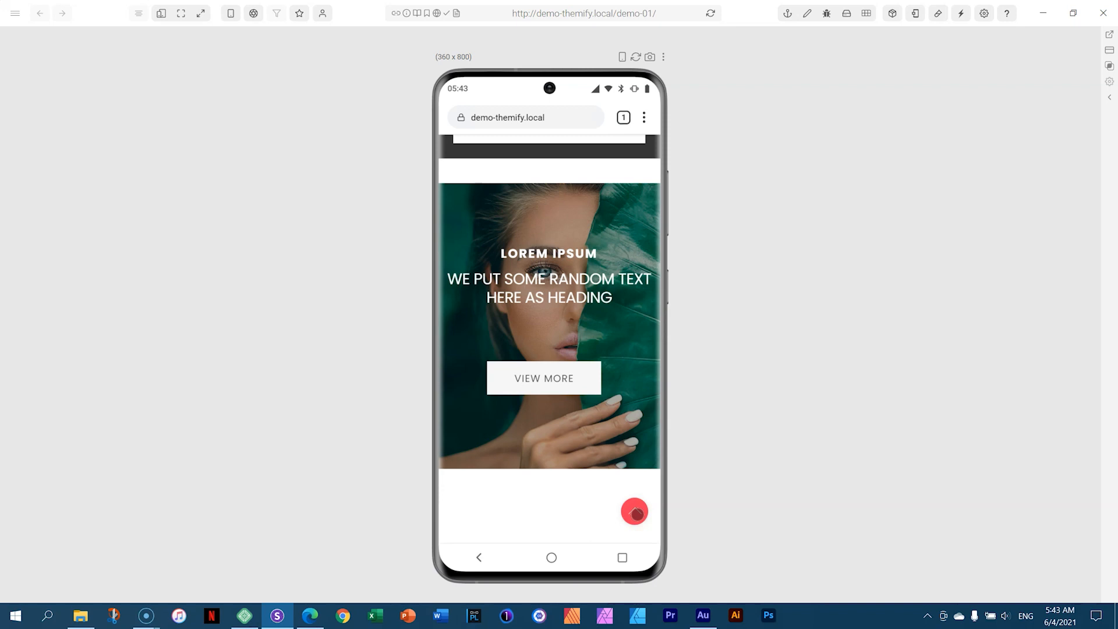
pyautogui.click(637, 513)
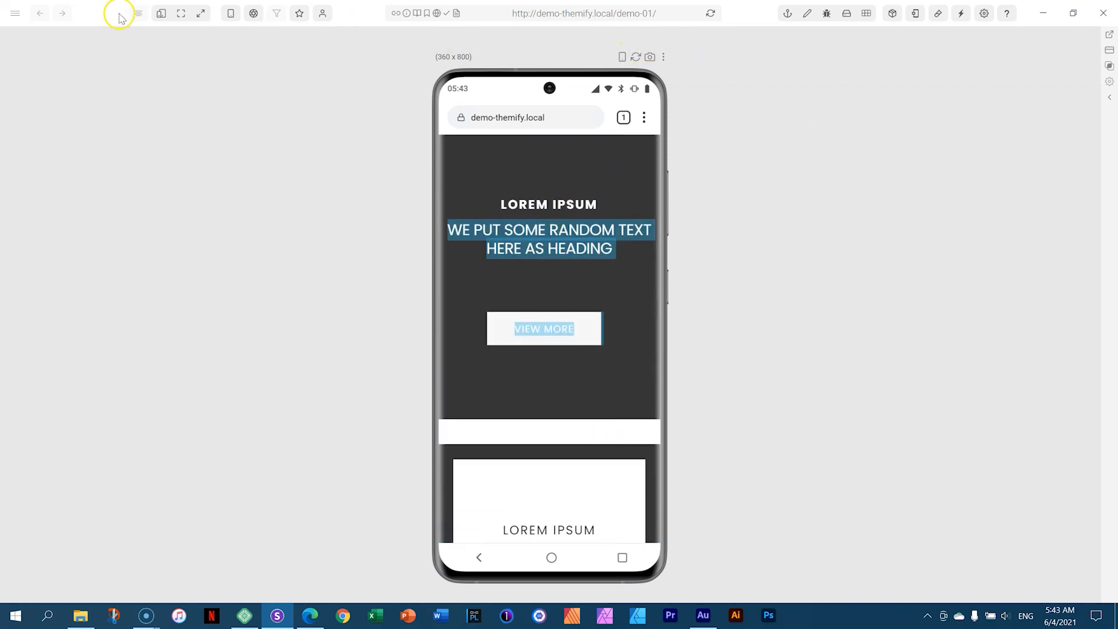
pyautogui.click(162, 16)
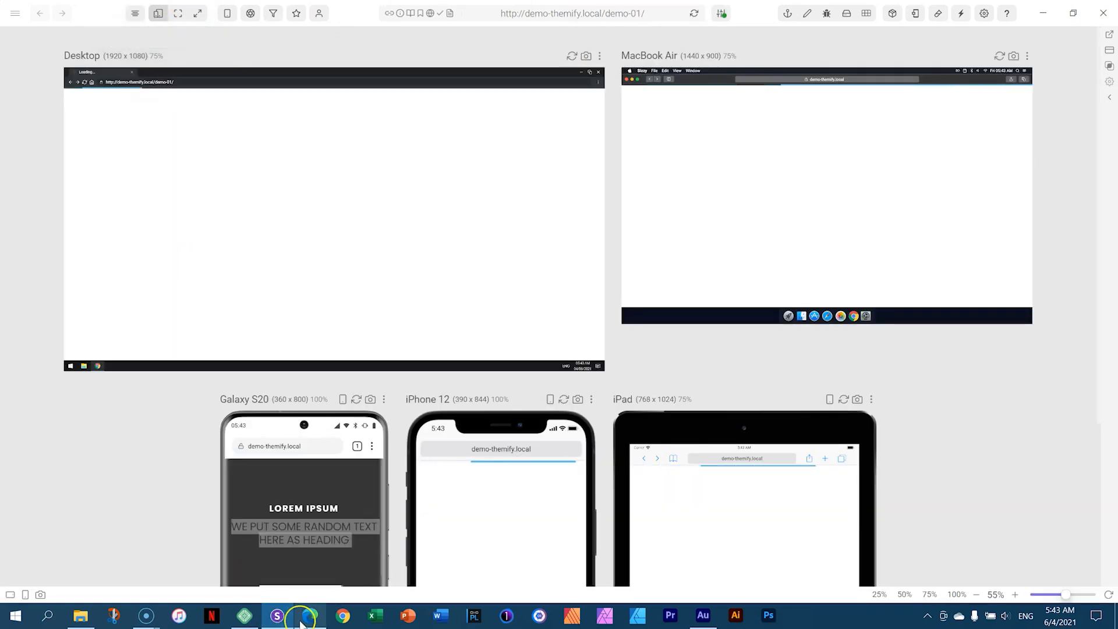
# Switch to the browser and review the Themify home page and its Pricing page with the membership plans
pyautogui.click(305, 624)
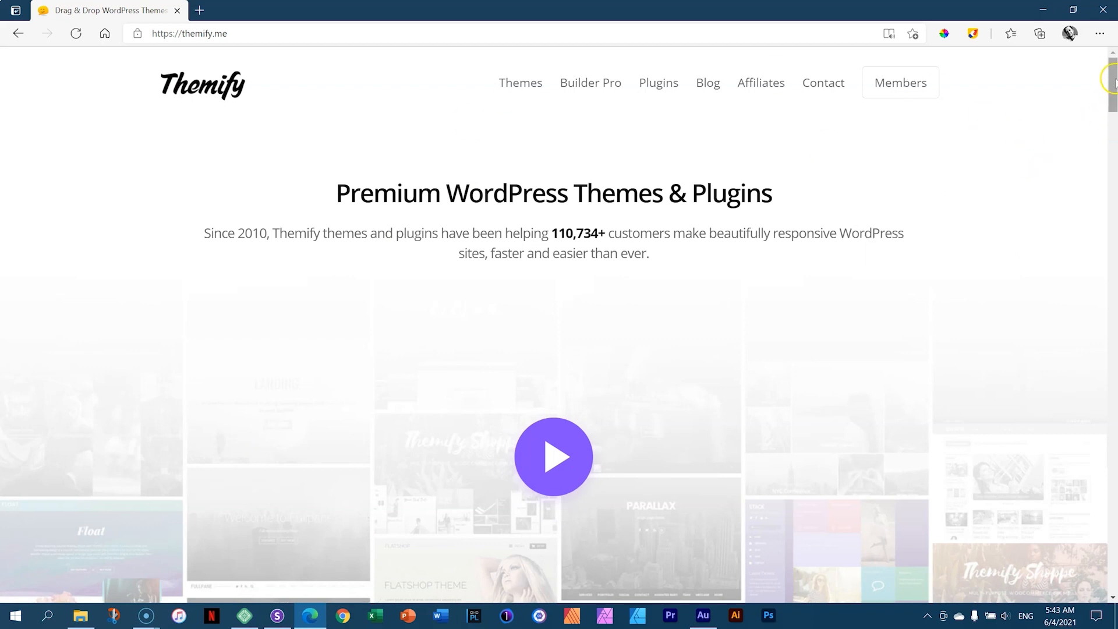
pyautogui.moveTo(1114, 81); pyautogui.dragTo(1115, 135)
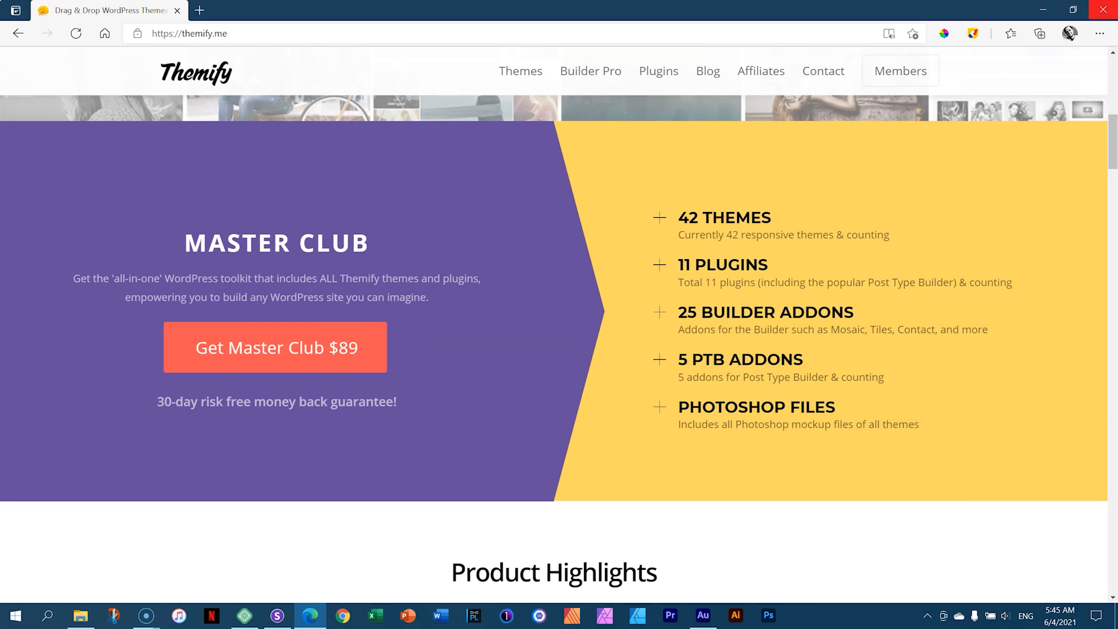
pyautogui.moveTo(498, 77)
pyautogui.click(519, 149)
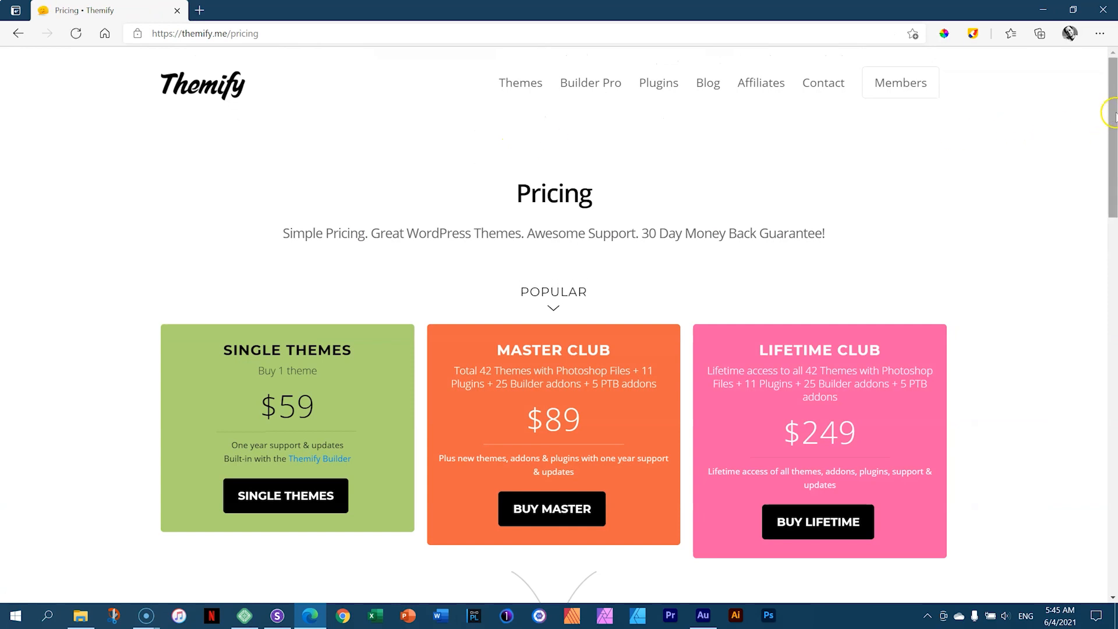
pyautogui.scroll(-1, 1110, 131)
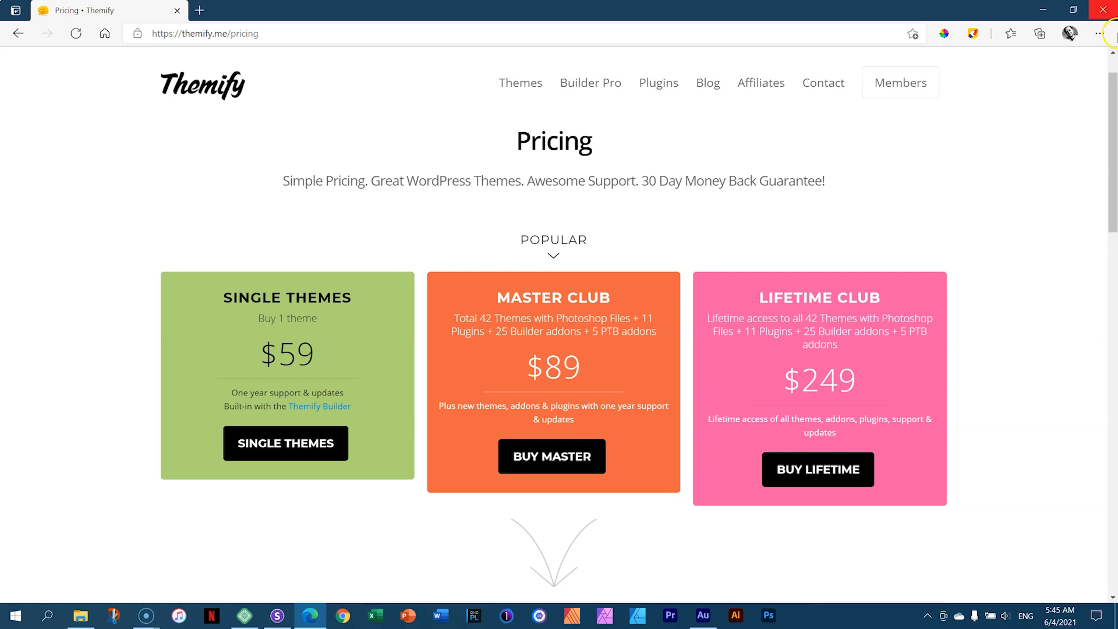
pyautogui.moveTo(1113, 116); pyautogui.dragTo(1113, 115)
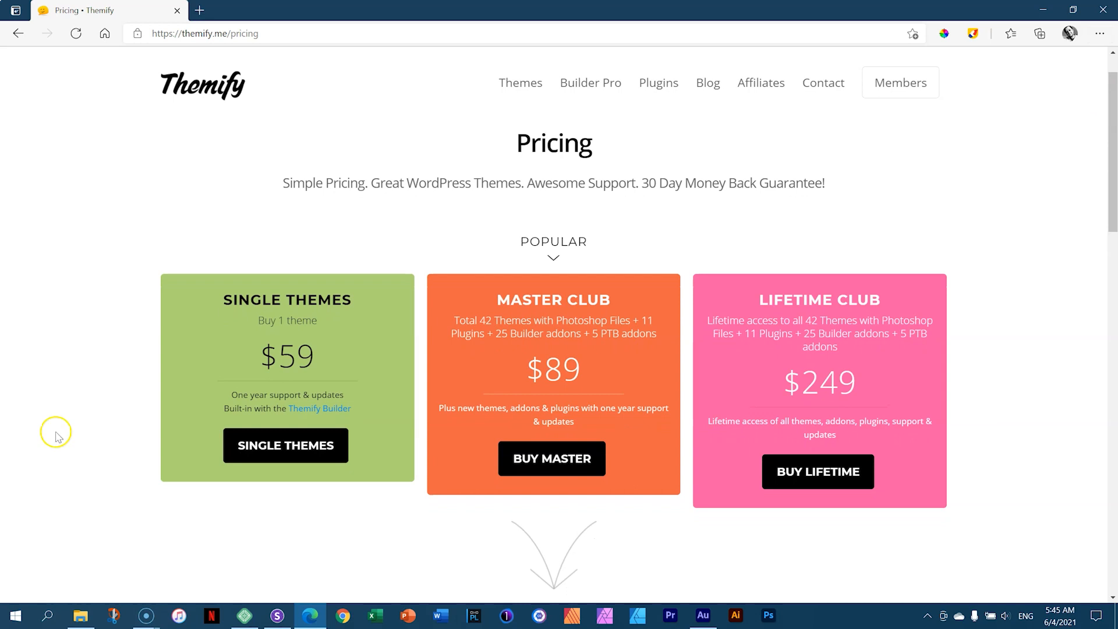
# Switch to Local, start the Recon _ Themify site and open its WordPress admin dashboard
pyautogui.click(240, 619)
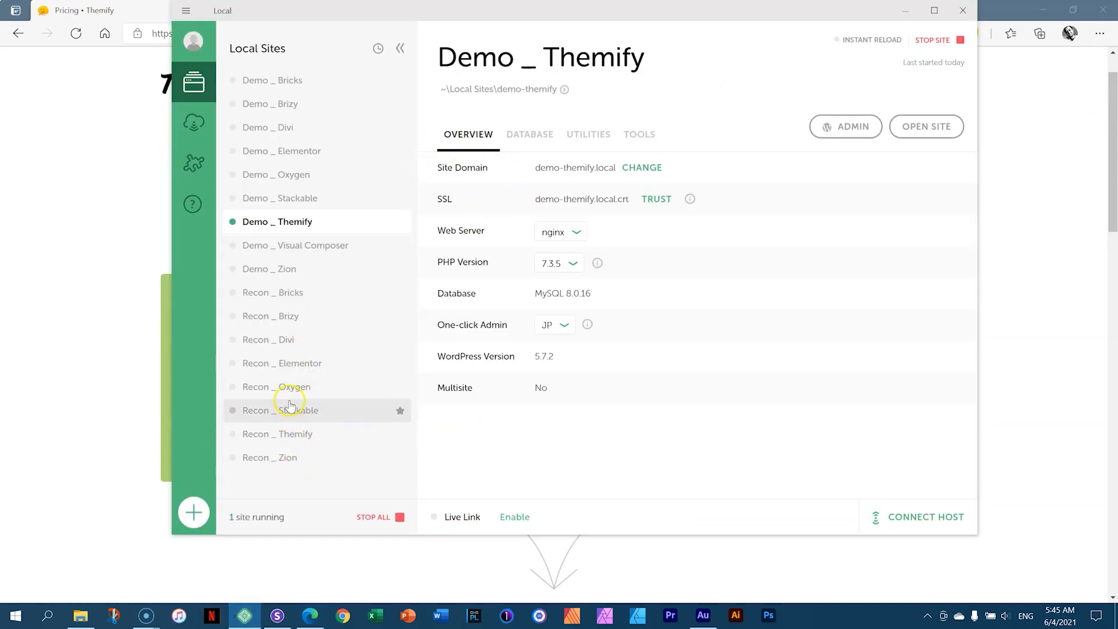
pyautogui.click(284, 434)
pyautogui.click(932, 41)
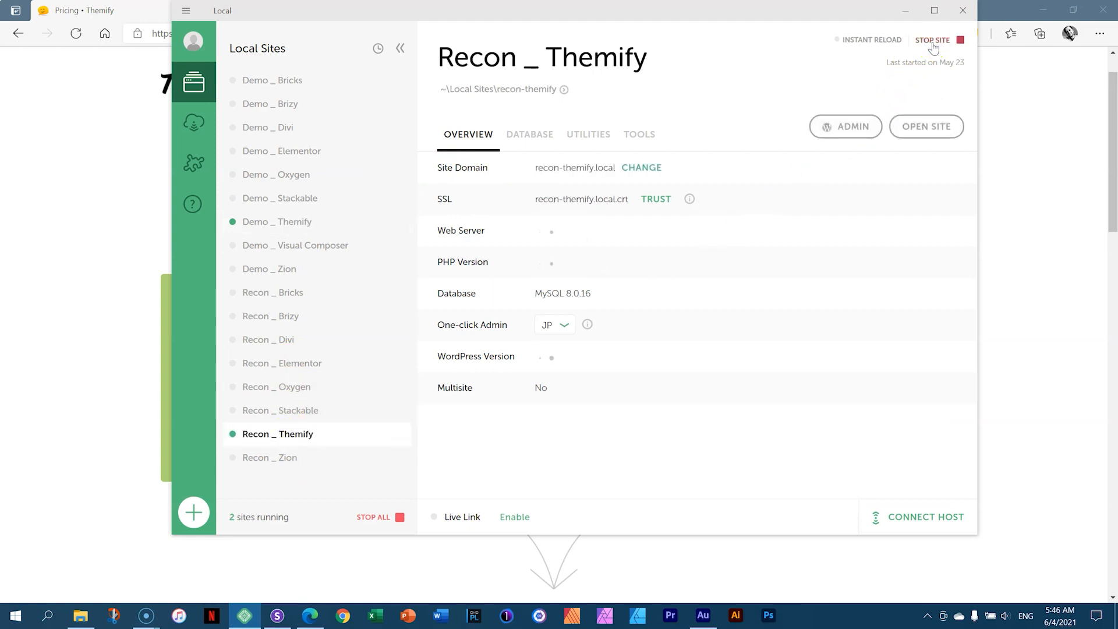
pyautogui.click(829, 129)
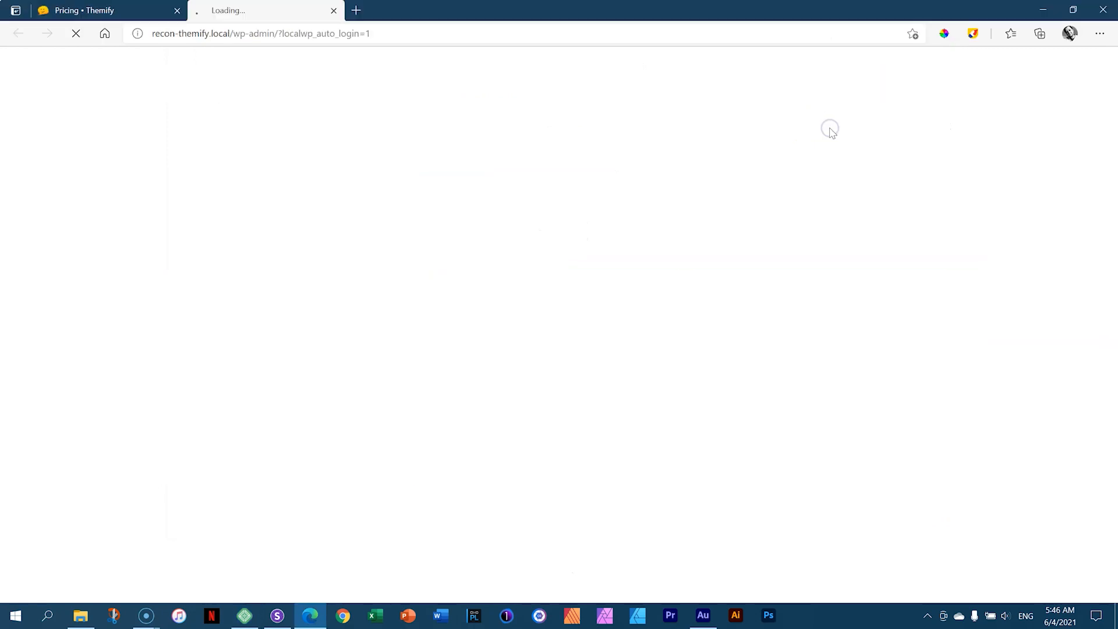
pyautogui.click(832, 130)
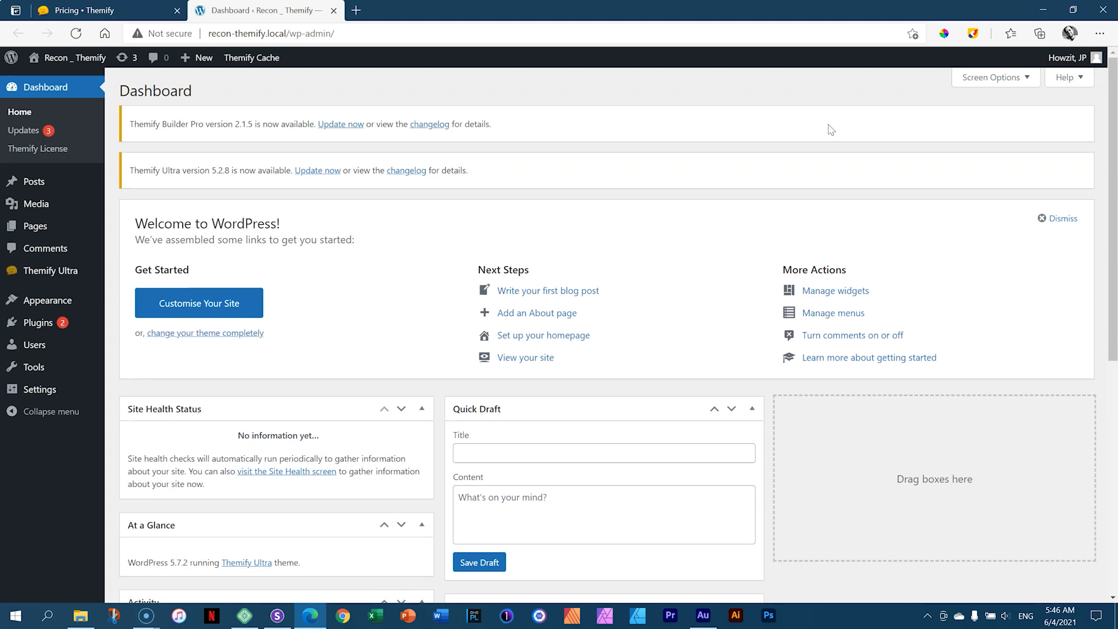
pyautogui.click(781, 110)
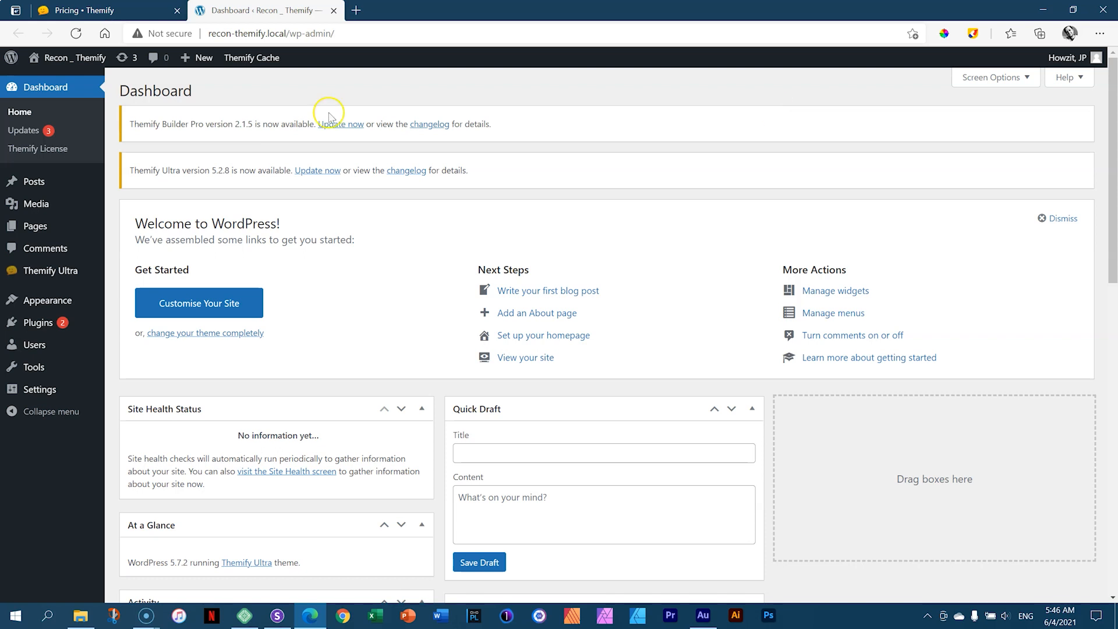
# Update the Themify Builder and Themify Builder Pro plugins from the WordPress updates page
pyautogui.click(124, 58)
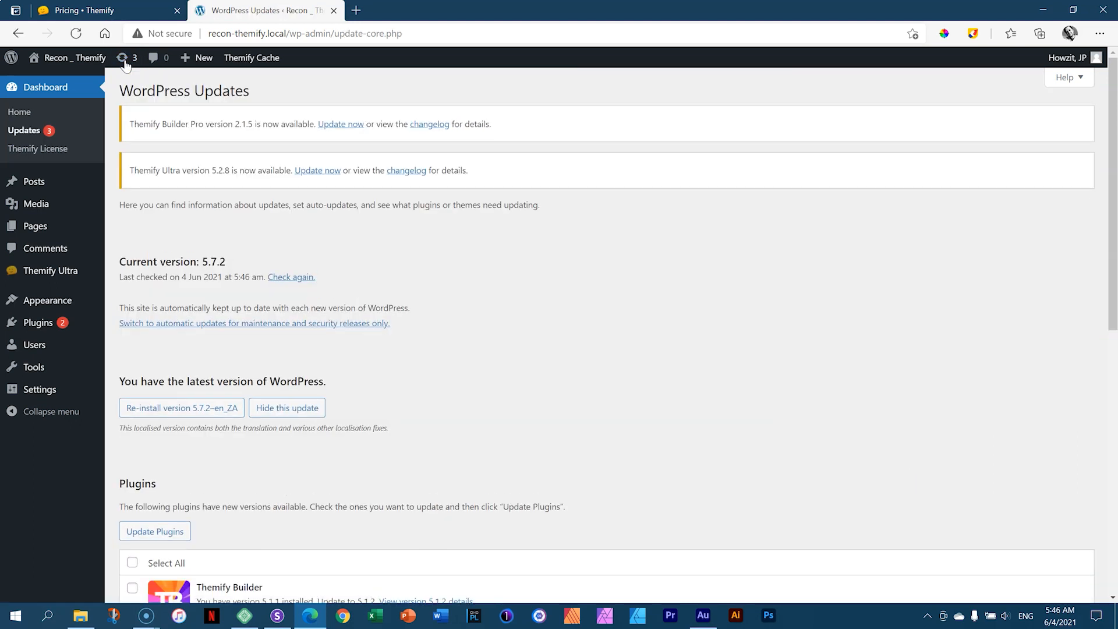
pyautogui.scroll(-7, 351, 315)
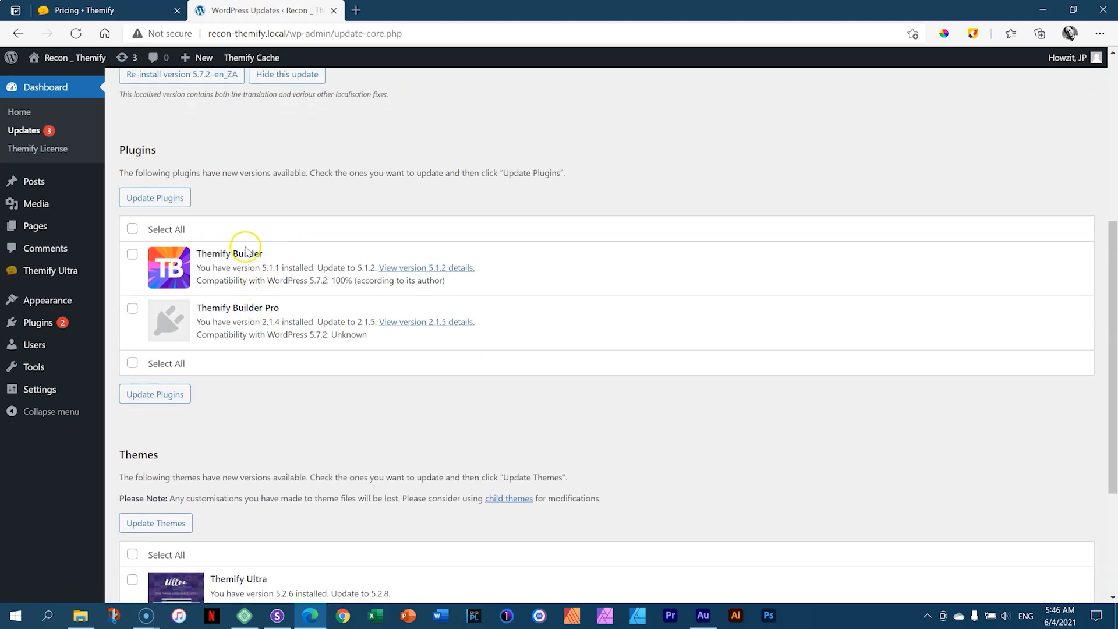
pyautogui.scroll(-3, 415, 390)
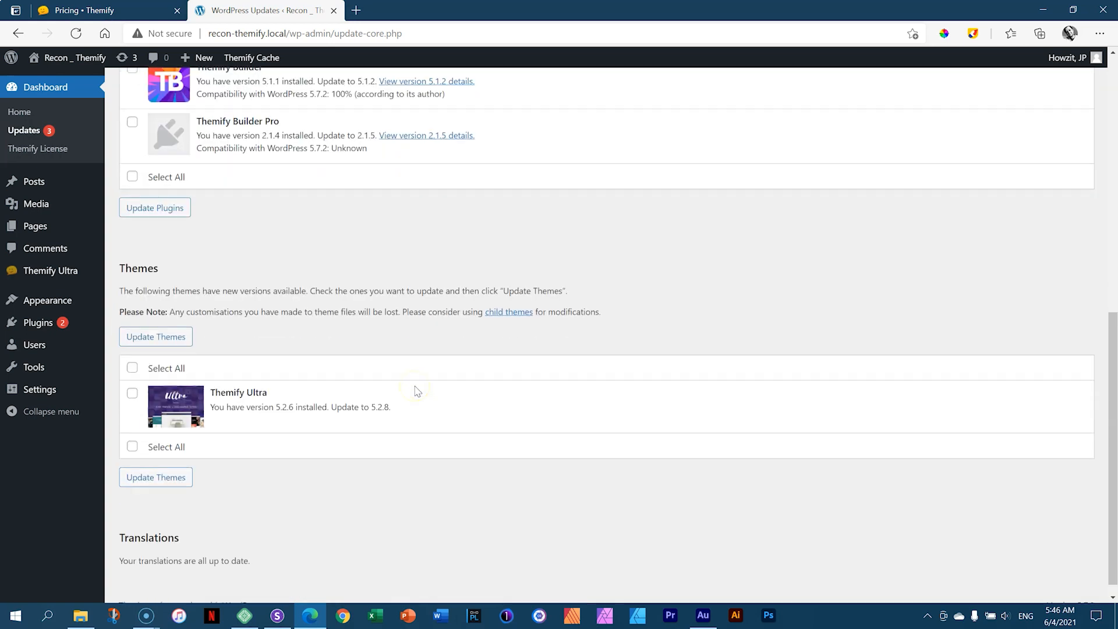
pyautogui.scroll(2, 293, 362)
pyautogui.click(133, 138)
pyautogui.click(177, 308)
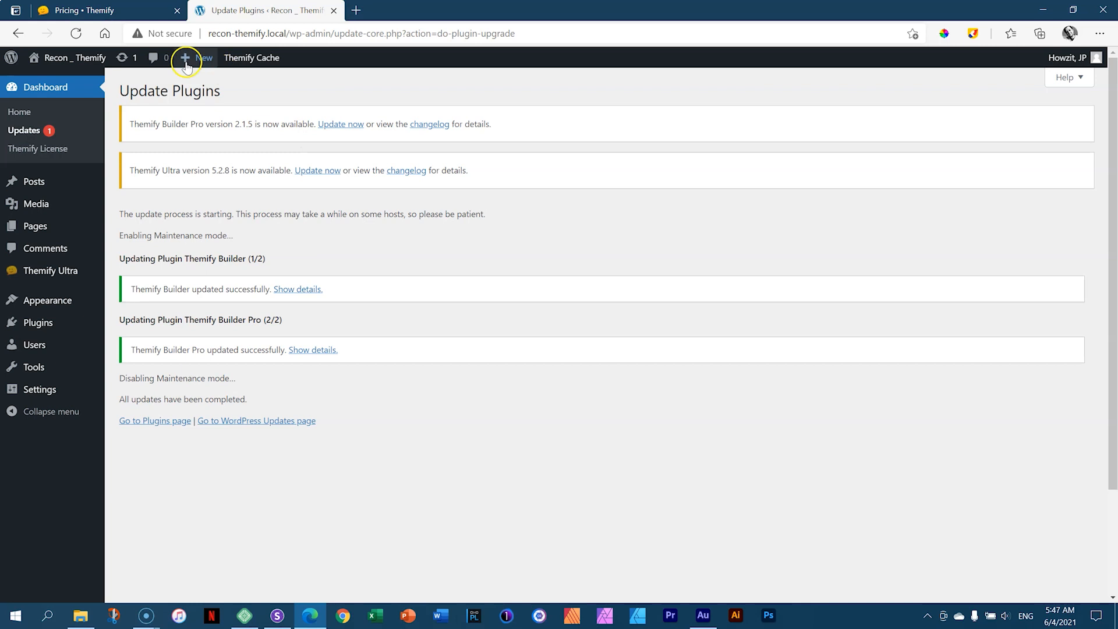
# Update the Themify Ultra theme from the WordPress updates page
pyautogui.click(117, 65)
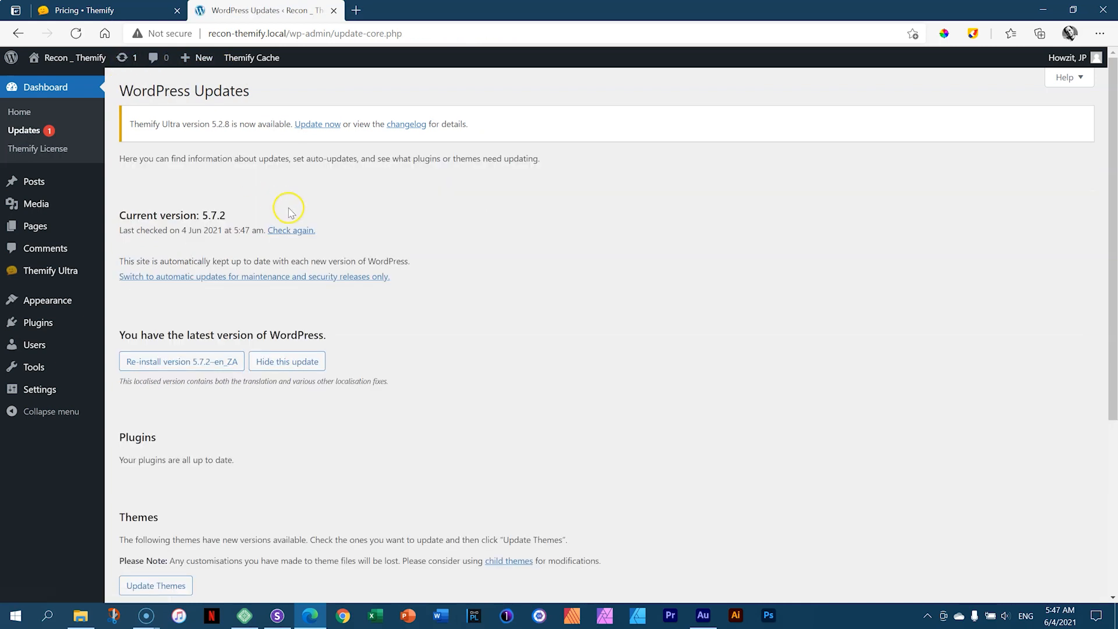
pyautogui.scroll(-5, 280, 208)
pyautogui.click(131, 353)
pyautogui.click(163, 463)
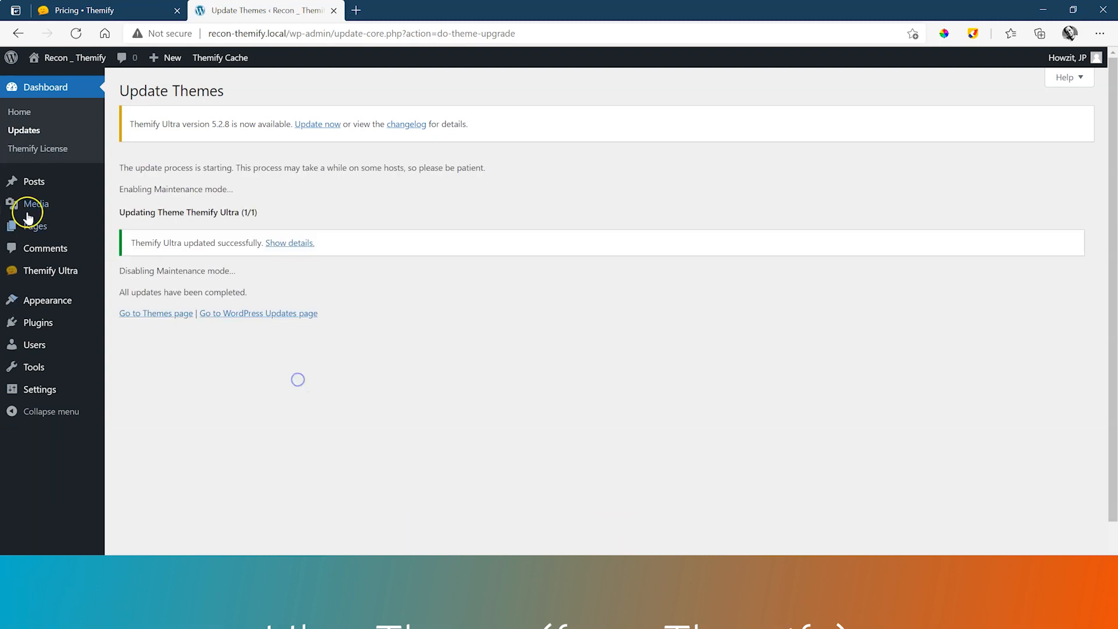
# Add a new page, dismiss the block editor welcome guide and title the page "Recon 01"
pyautogui.click(35, 227)
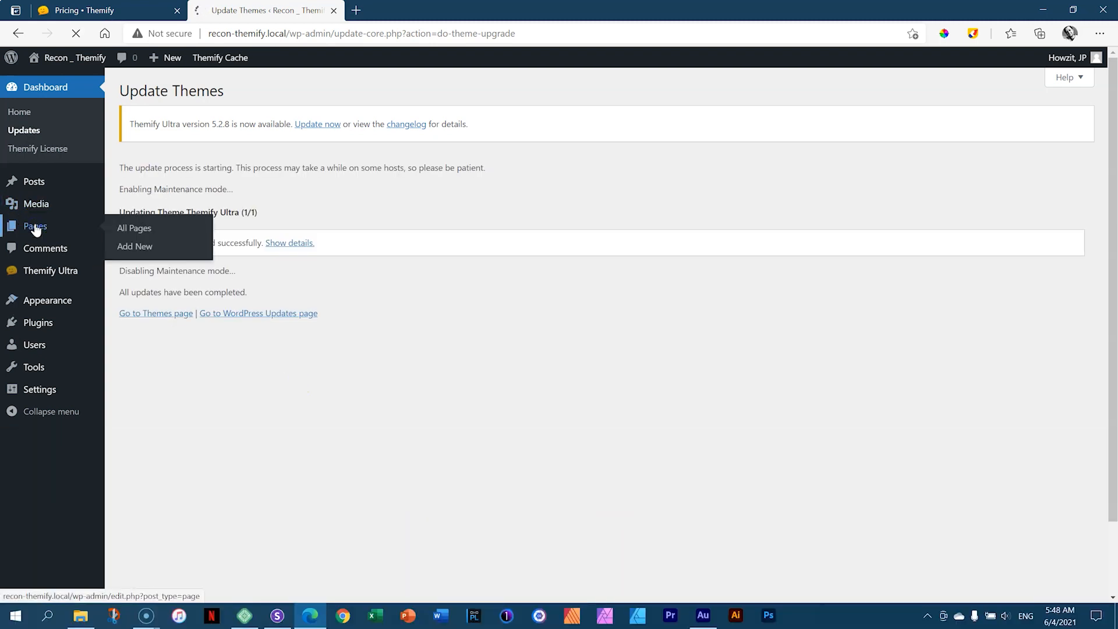
pyautogui.click(201, 94)
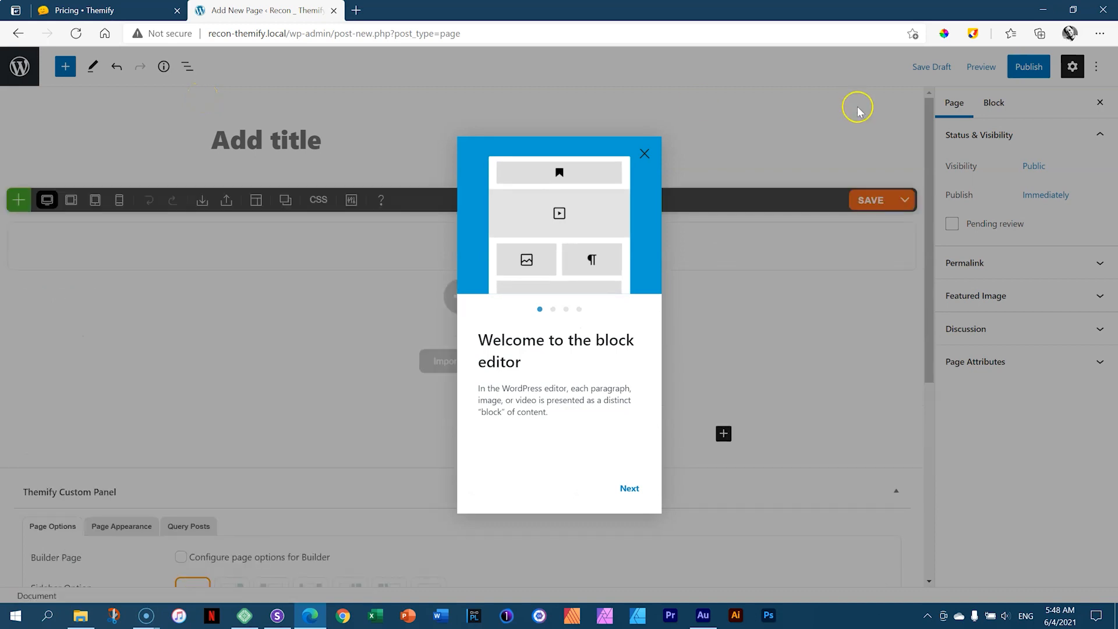
pyautogui.click(644, 155)
pyautogui.click(280, 142)
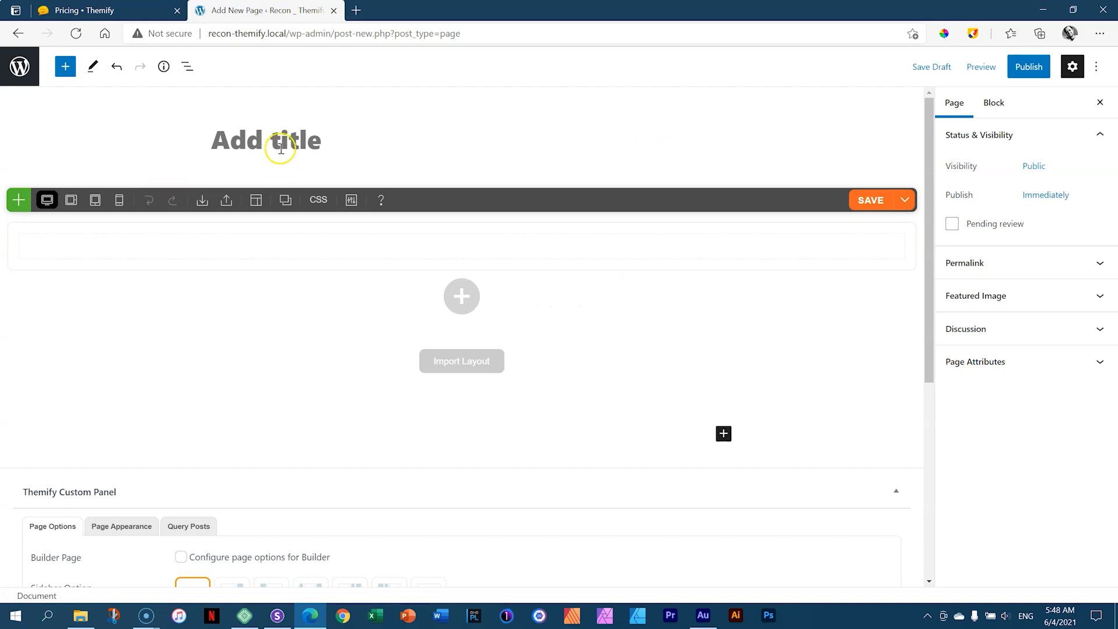
pyautogui.write('Recon 01')
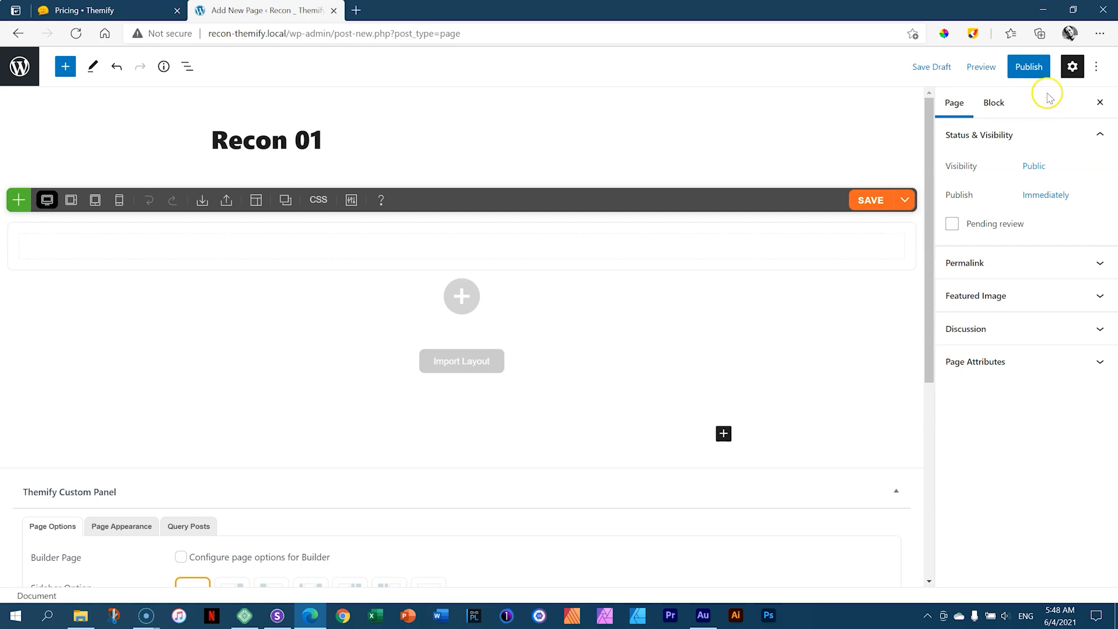
# Disable the pre-publish checks and publish the Recon 01 page
pyautogui.click(1029, 67)
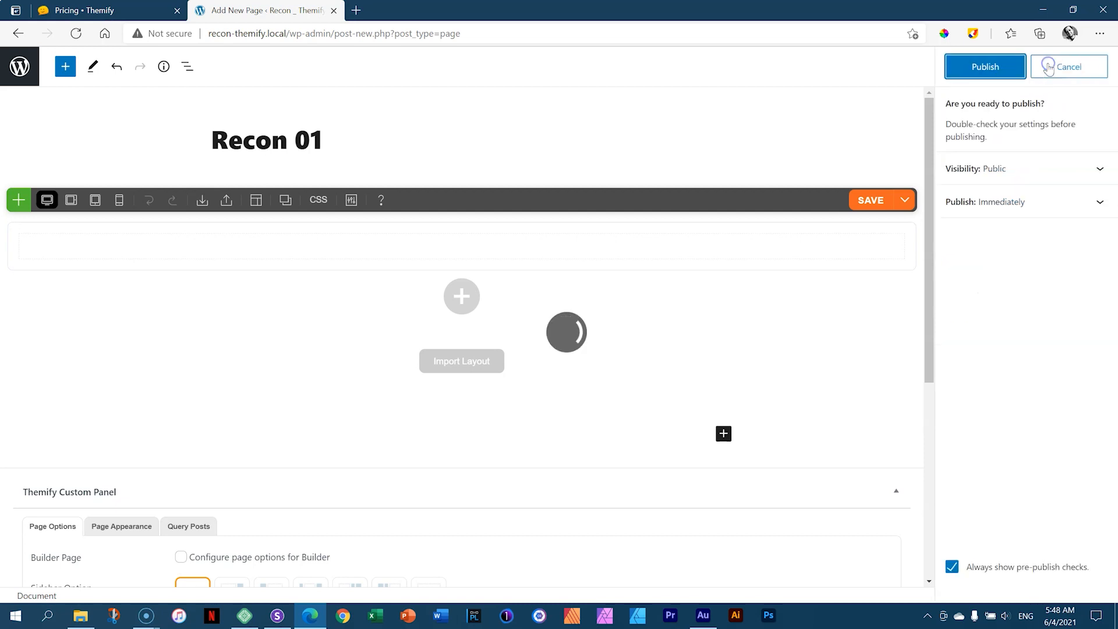
pyautogui.click(953, 568)
pyautogui.click(991, 70)
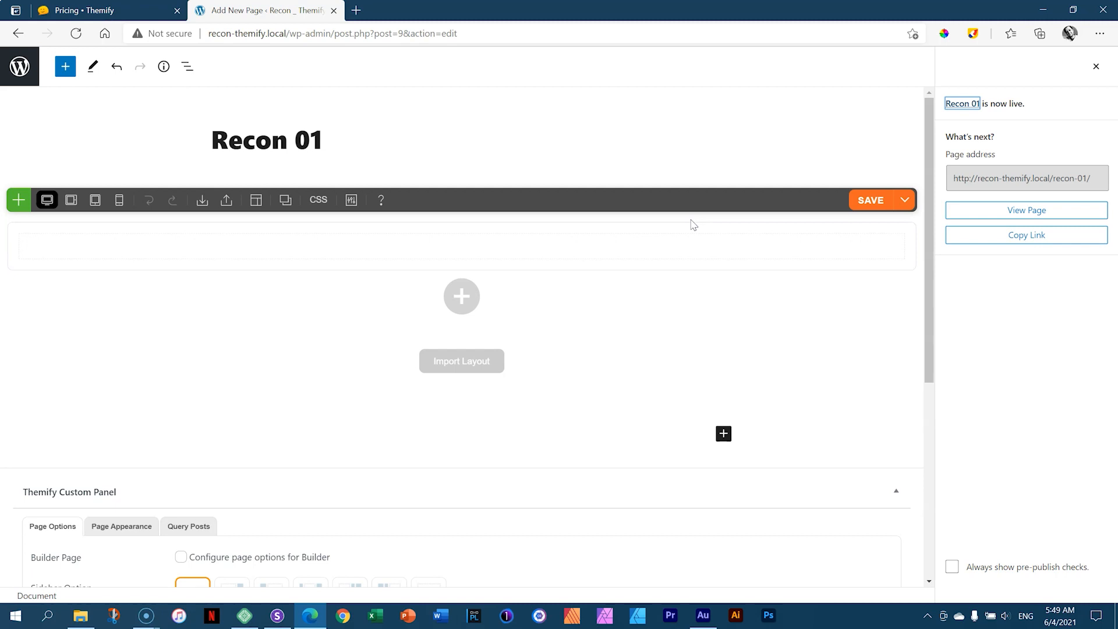
# Enable "Configure page options for Builder" for the Recon 01 page in the Themify Custom Panel
pyautogui.moveTo(929, 186); pyautogui.dragTo(925, 347)
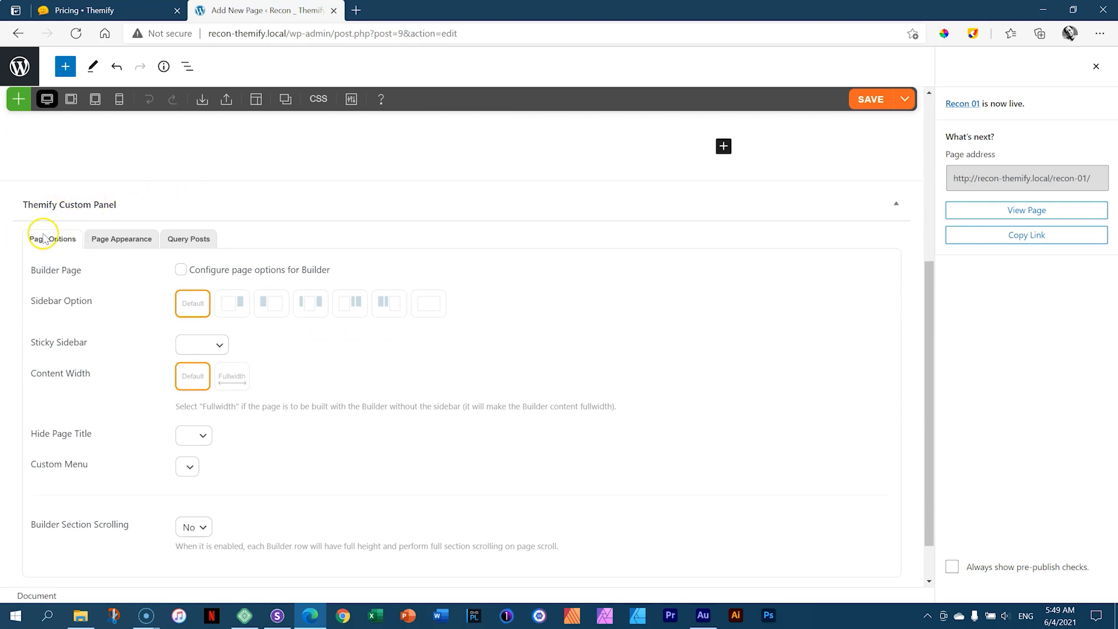
pyautogui.click(32, 270)
pyautogui.click(181, 273)
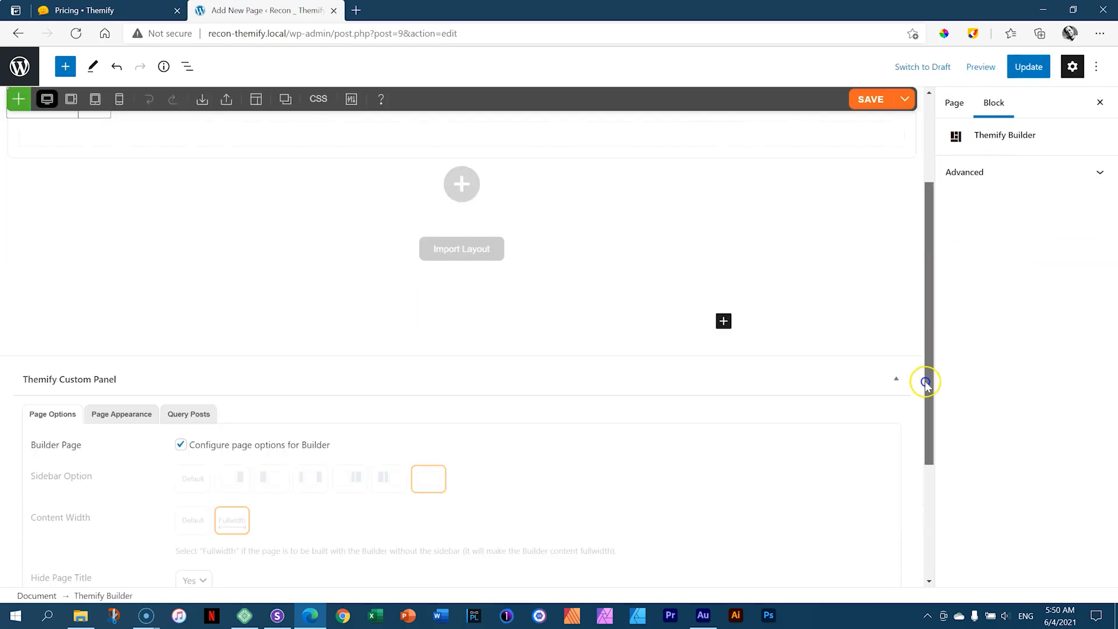
pyautogui.moveTo(925, 381); pyautogui.dragTo(923, 438)
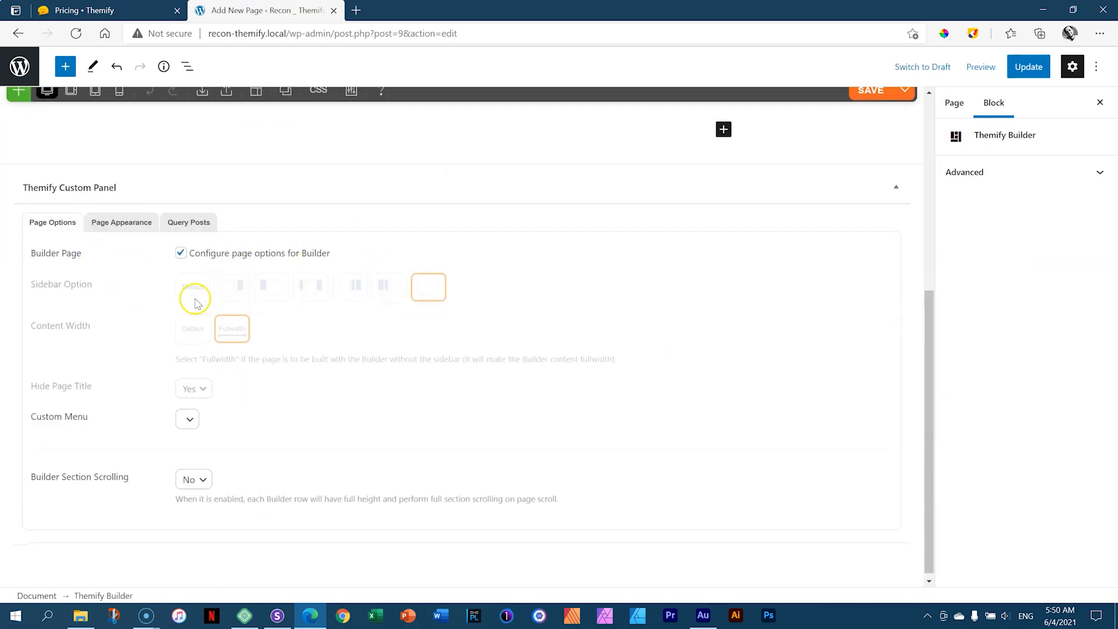
# Set the header design to No Header in the page appearance settings of the Themify Custom Panel
pyautogui.click(129, 225)
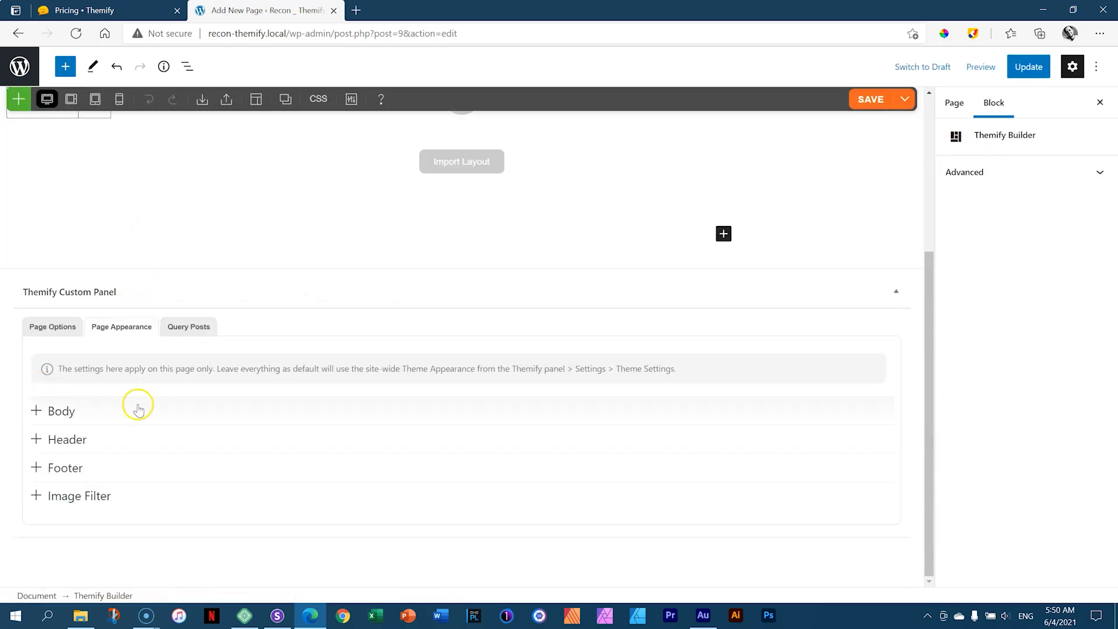
pyautogui.click(36, 440)
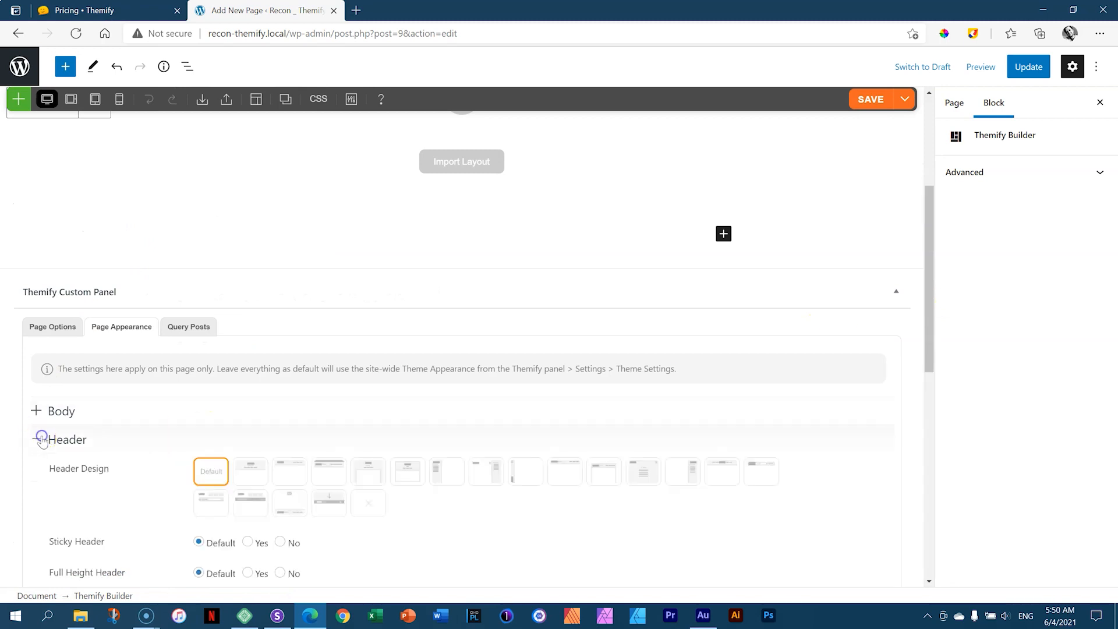
pyautogui.scroll(-6, 285, 269)
pyautogui.scroll(4, 285, 269)
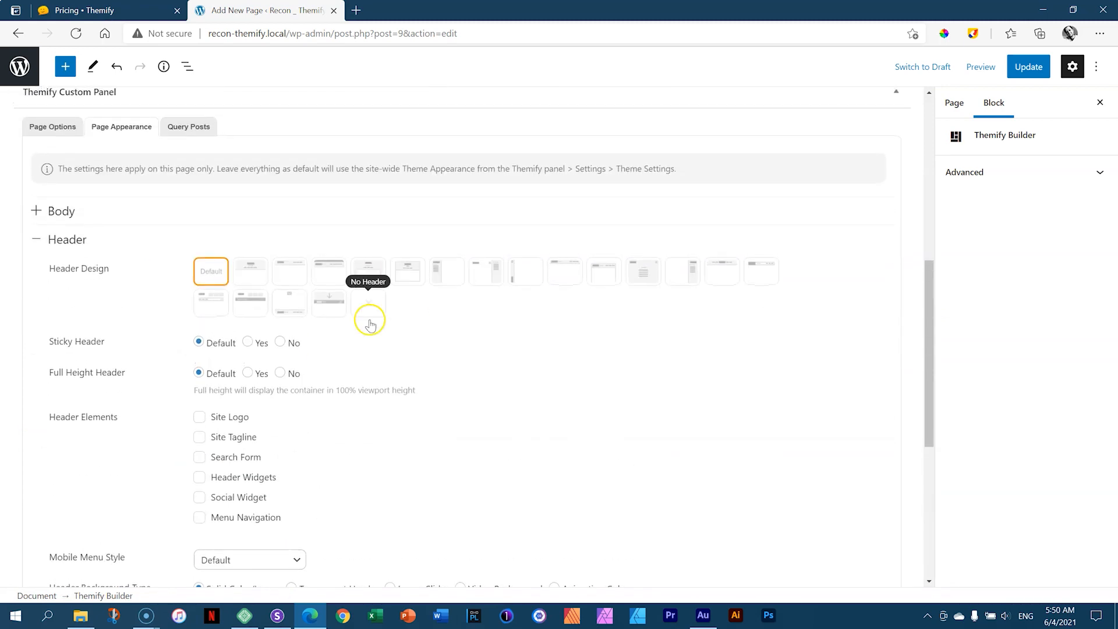
pyautogui.click(378, 310)
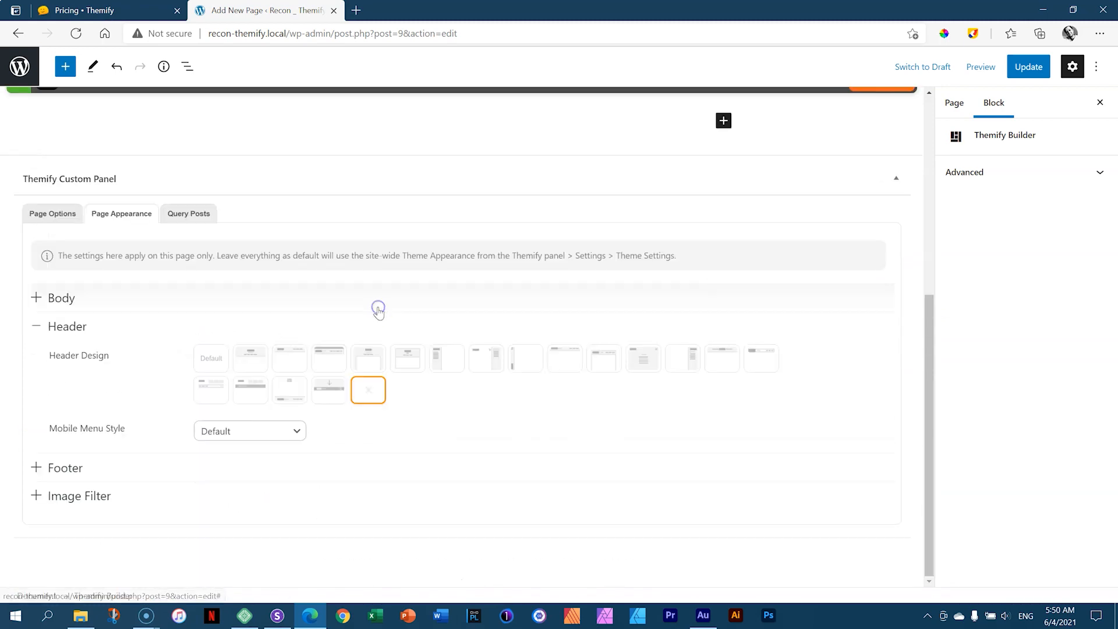
# Set the footer design to the no-footer option and check the Body appearance settings
pyautogui.click(54, 469)
pyautogui.scroll(-4, 342, 449)
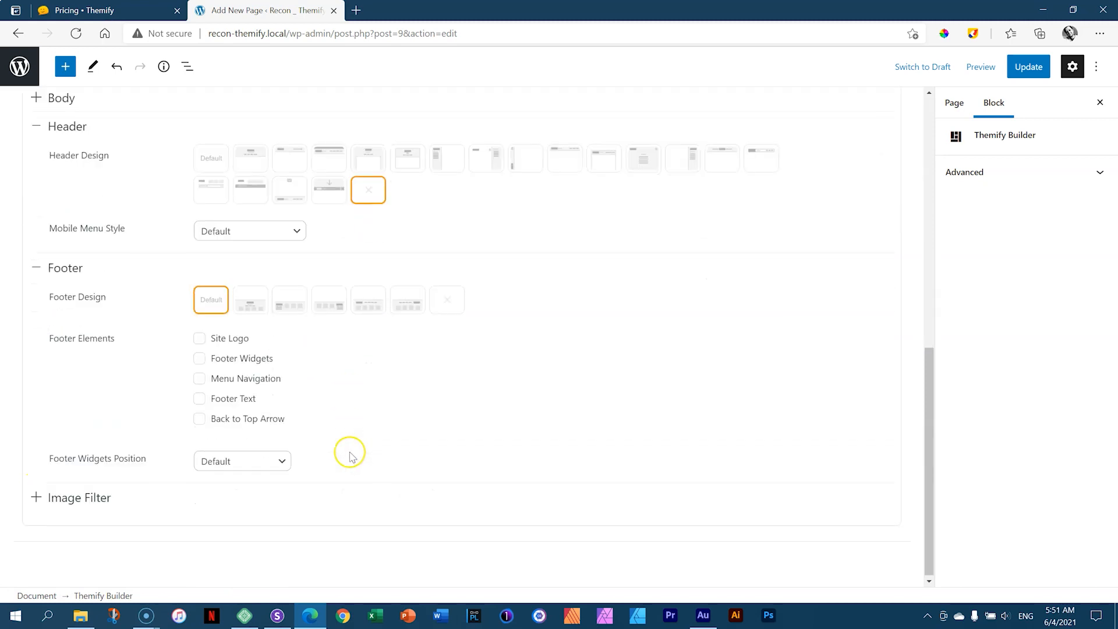
pyautogui.click(462, 295)
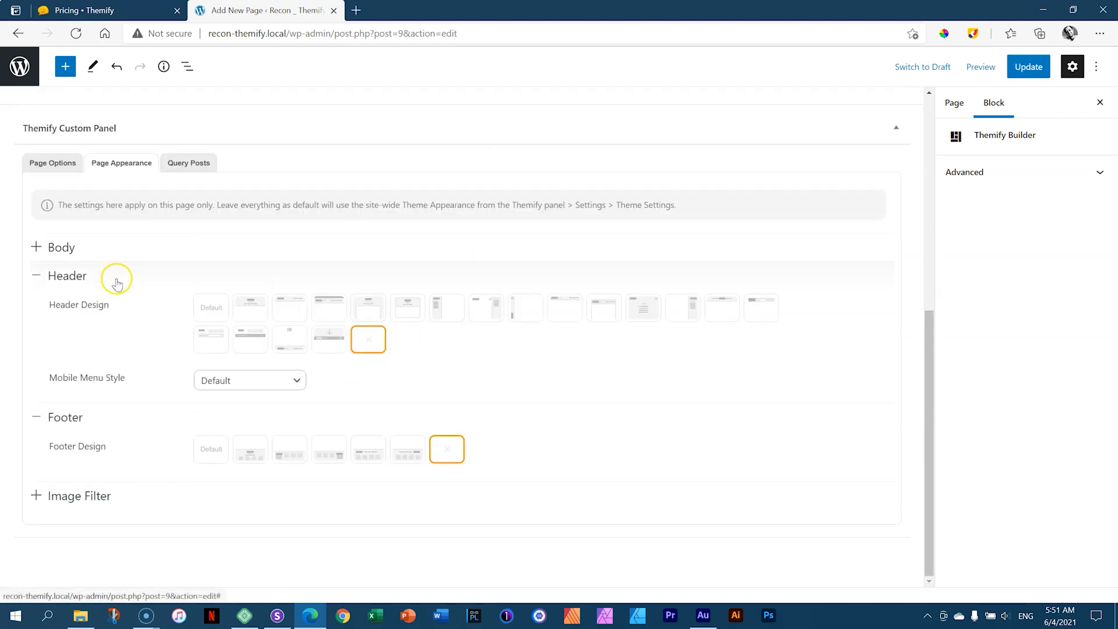
pyautogui.click(63, 249)
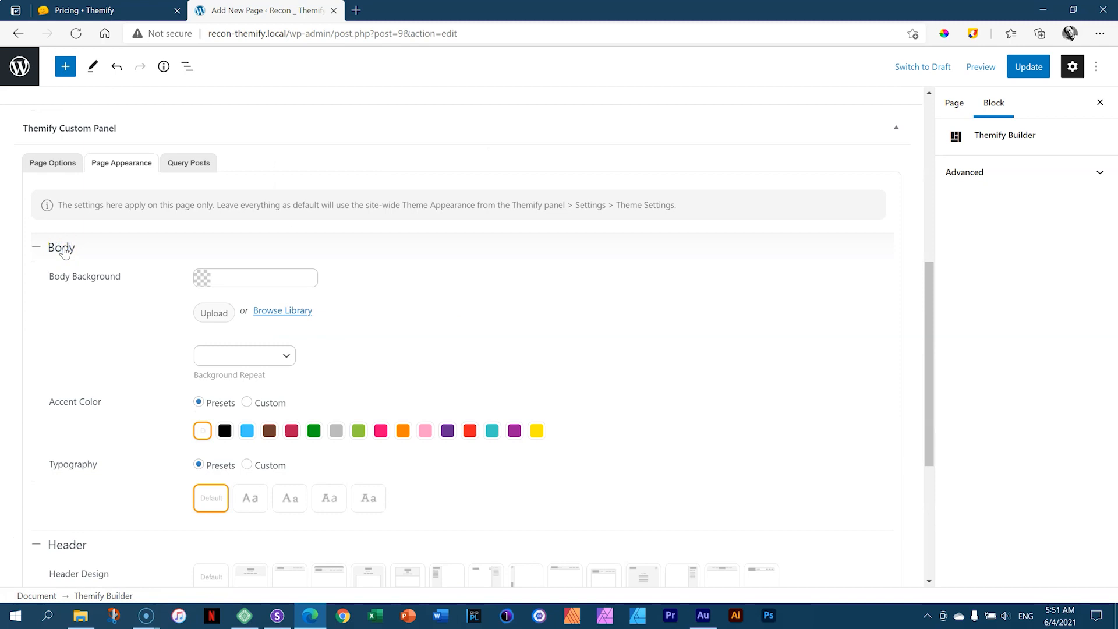
pyautogui.click(63, 249)
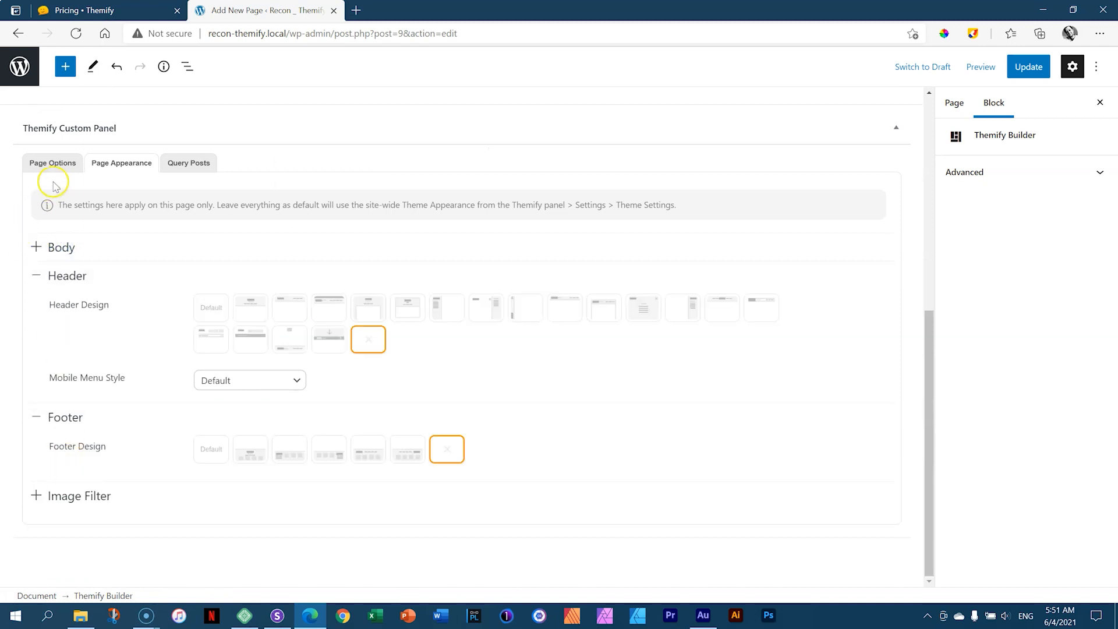
# Update the Recon 01 page and open its preview in a new browser tab
pyautogui.click(65, 164)
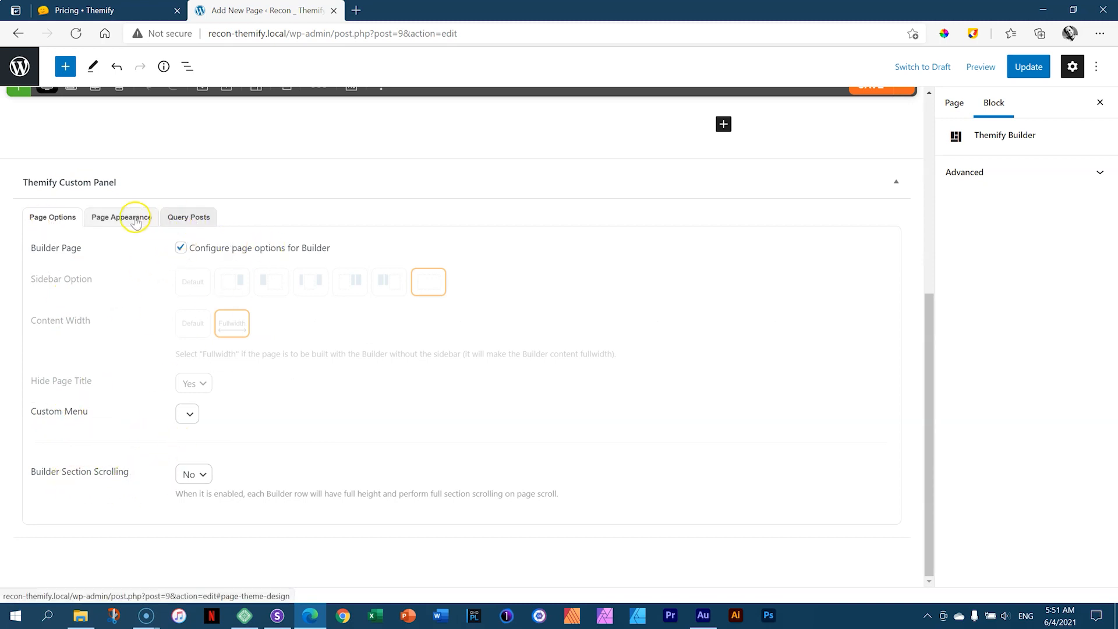
pyautogui.click(1026, 67)
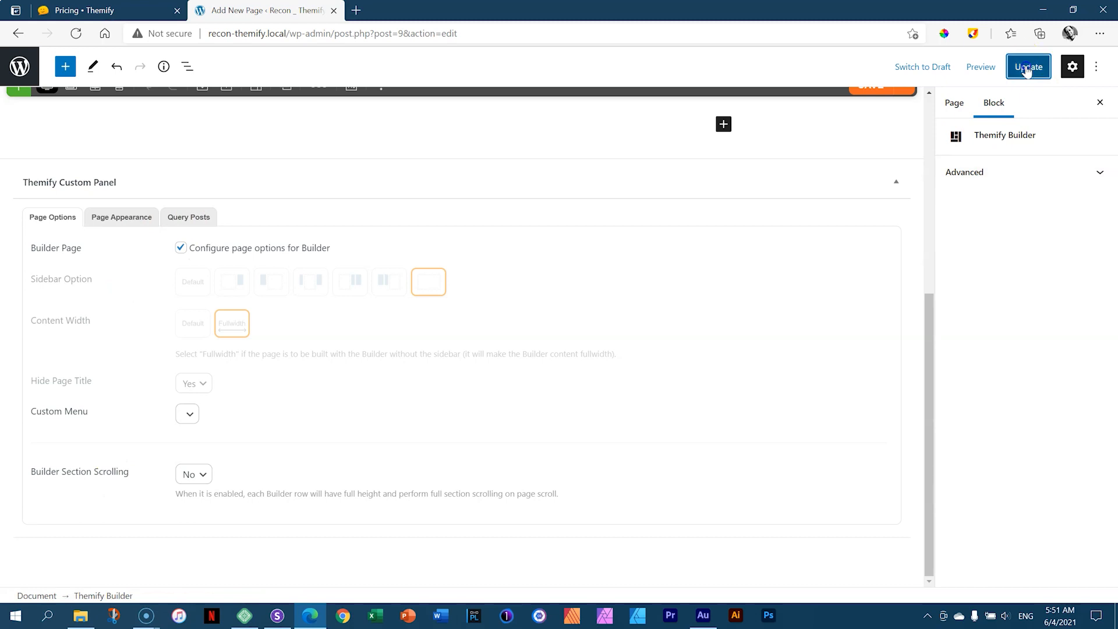
pyautogui.click(974, 67)
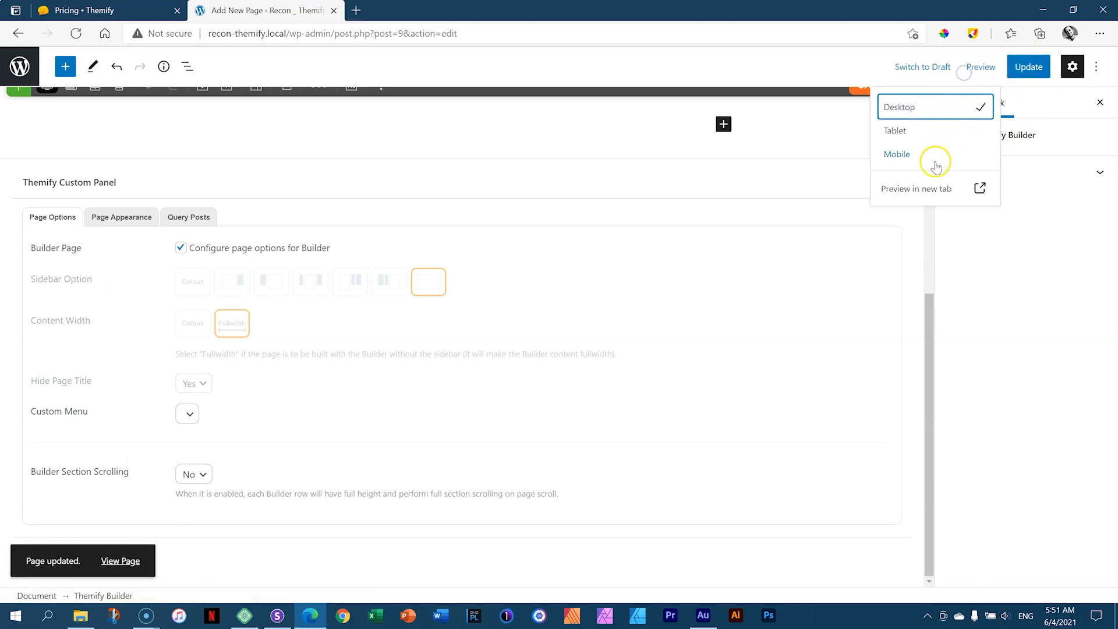
pyautogui.click(934, 196)
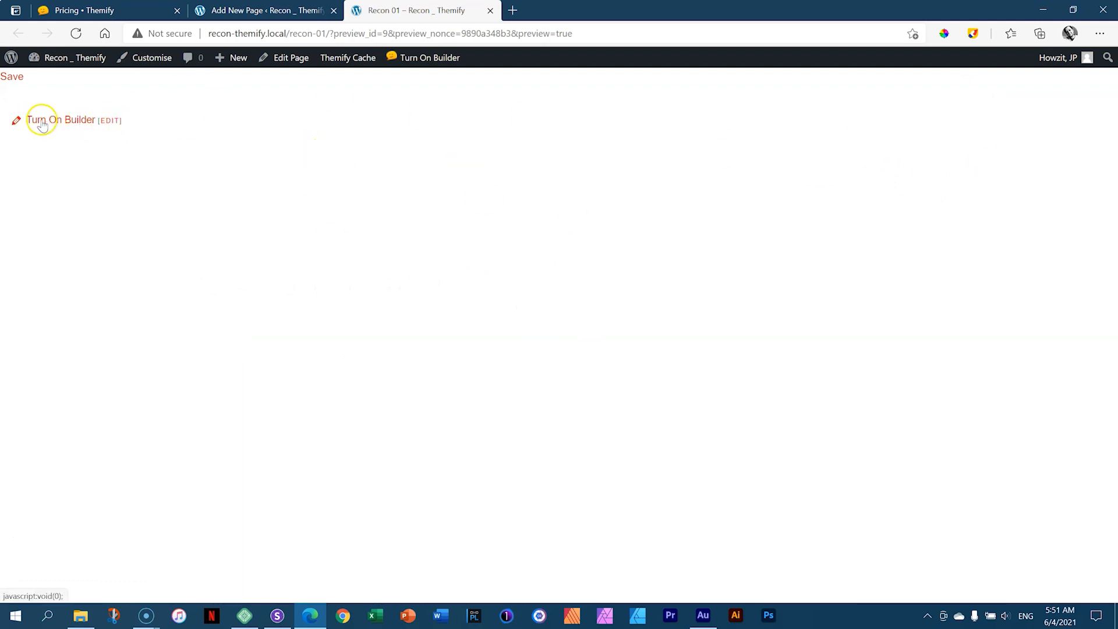
# Close the page editor's browser tab and turn on the Themify Builder on the Recon 01 preview
pyautogui.click(320, 10)
pyautogui.click(334, 10)
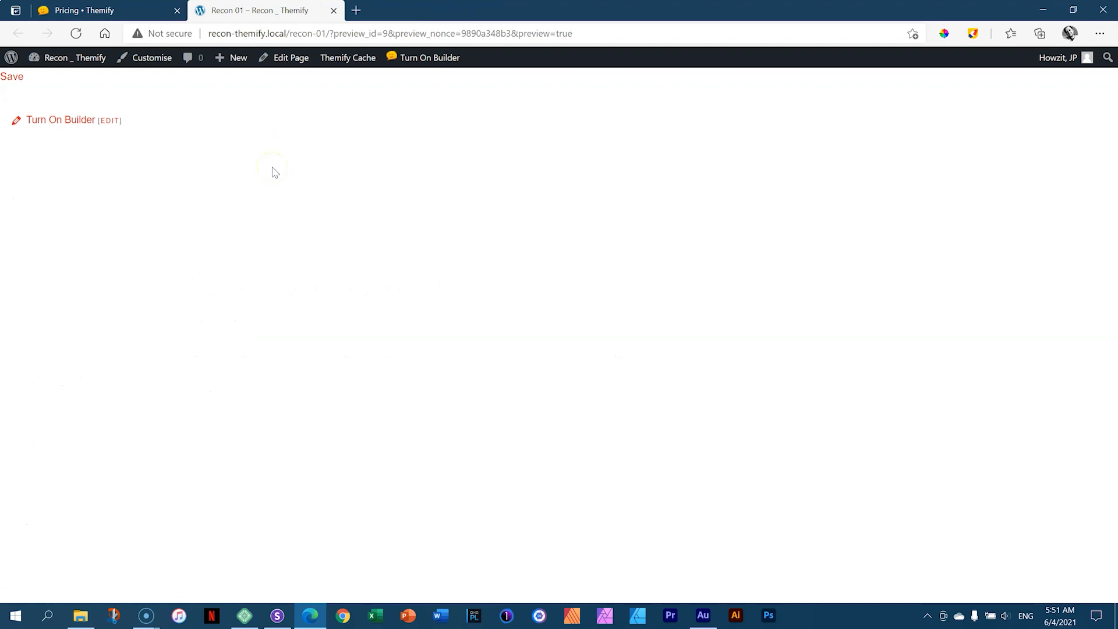
pyautogui.moveTo(434, 60)
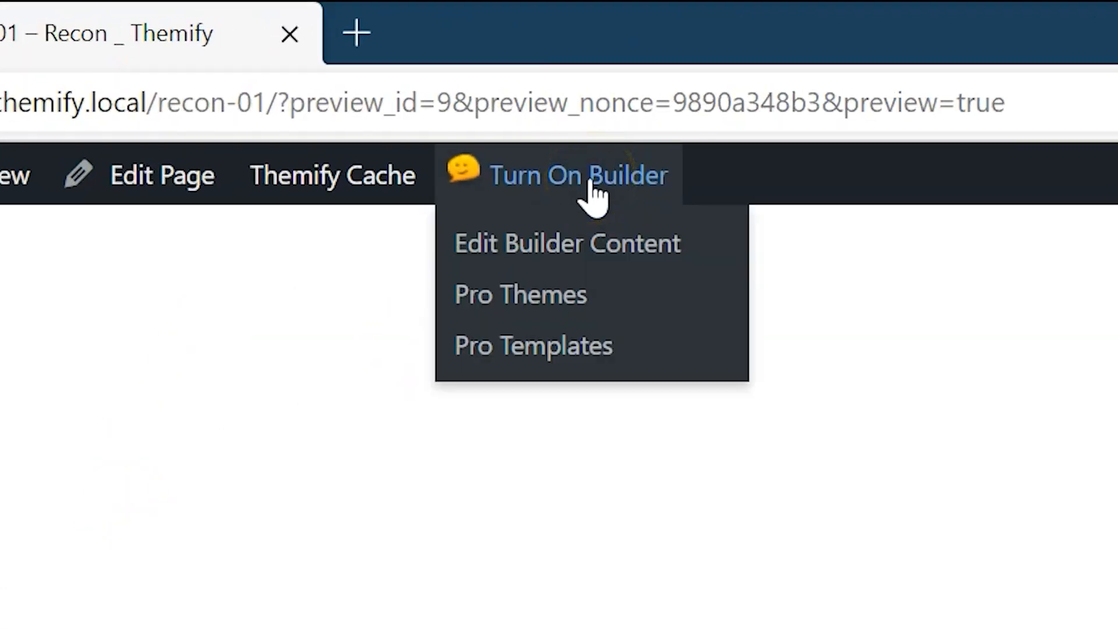
pyautogui.click(591, 183)
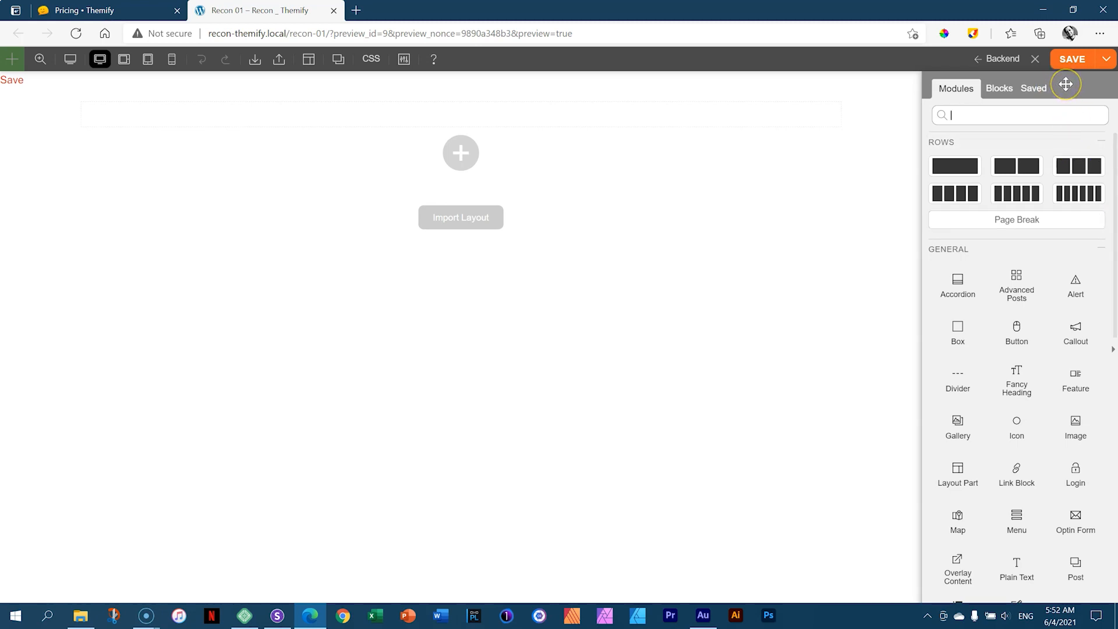
# Undock the Modules panel, move it around the page as a floating panel and close it
pyautogui.moveTo(1066, 84); pyautogui.dragTo(700, 161)
pyautogui.click(565, 164)
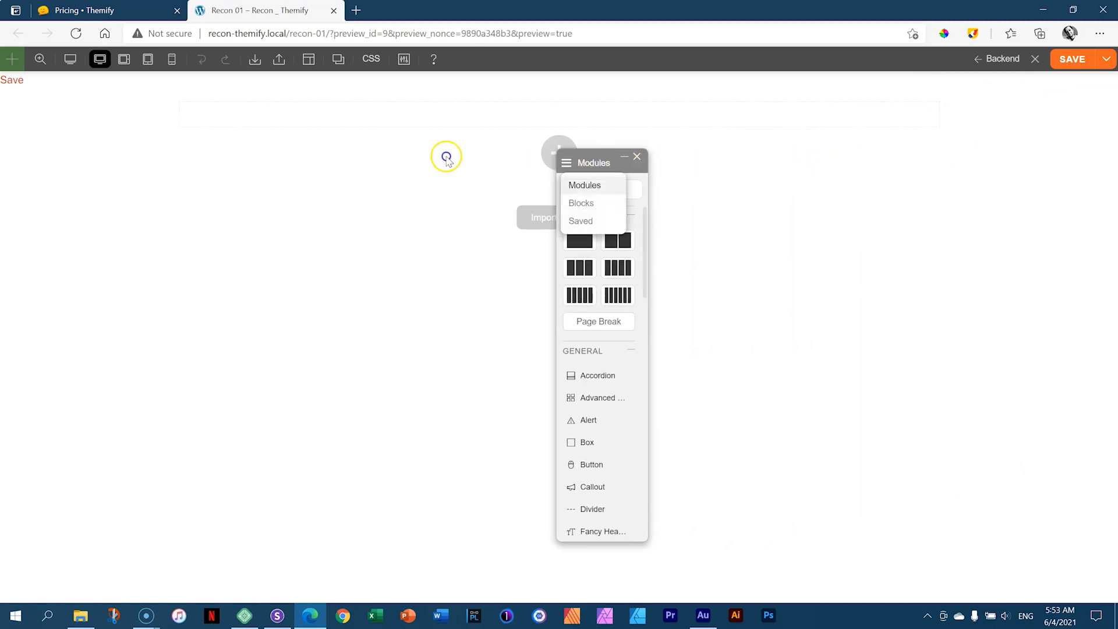
pyautogui.moveTo(617, 161); pyautogui.dragTo(95, 110)
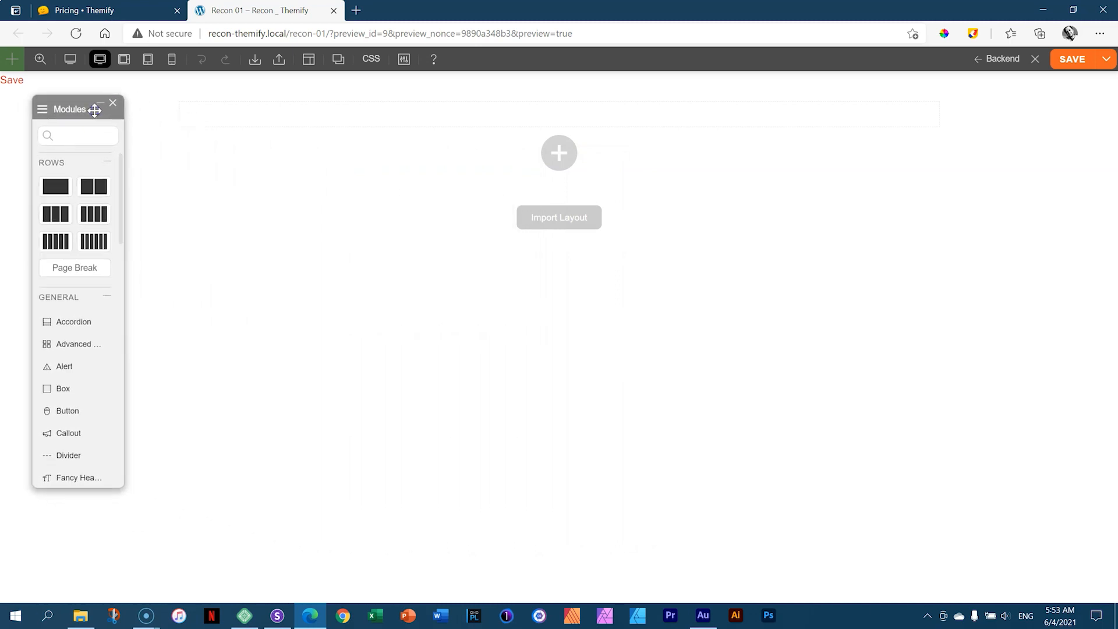
pyautogui.moveTo(99, 109); pyautogui.dragTo(307, 125)
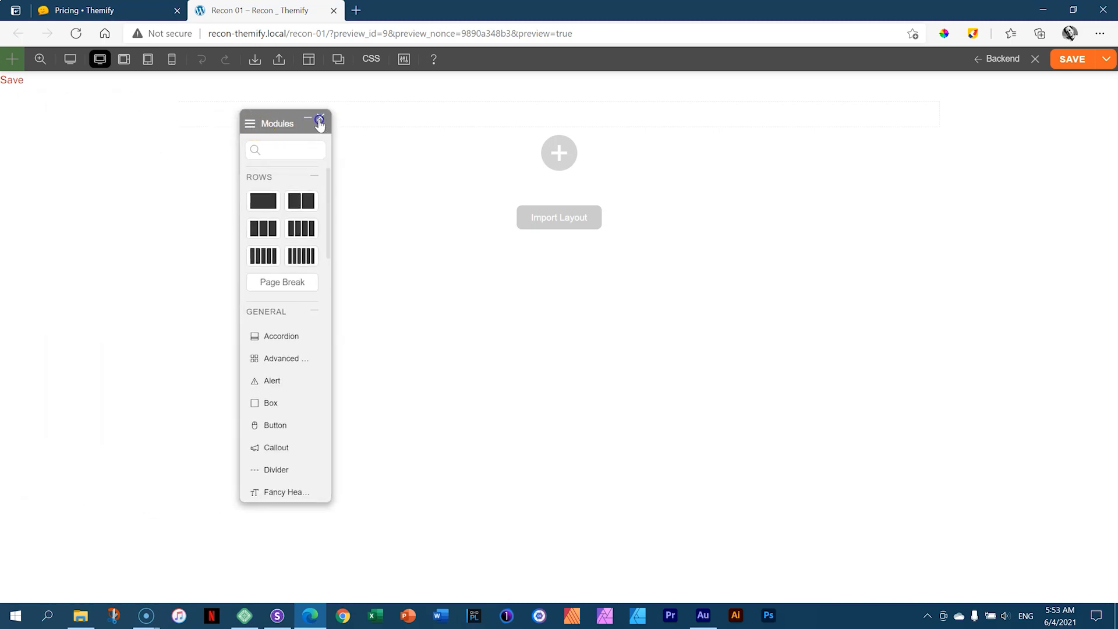
pyautogui.click(320, 122)
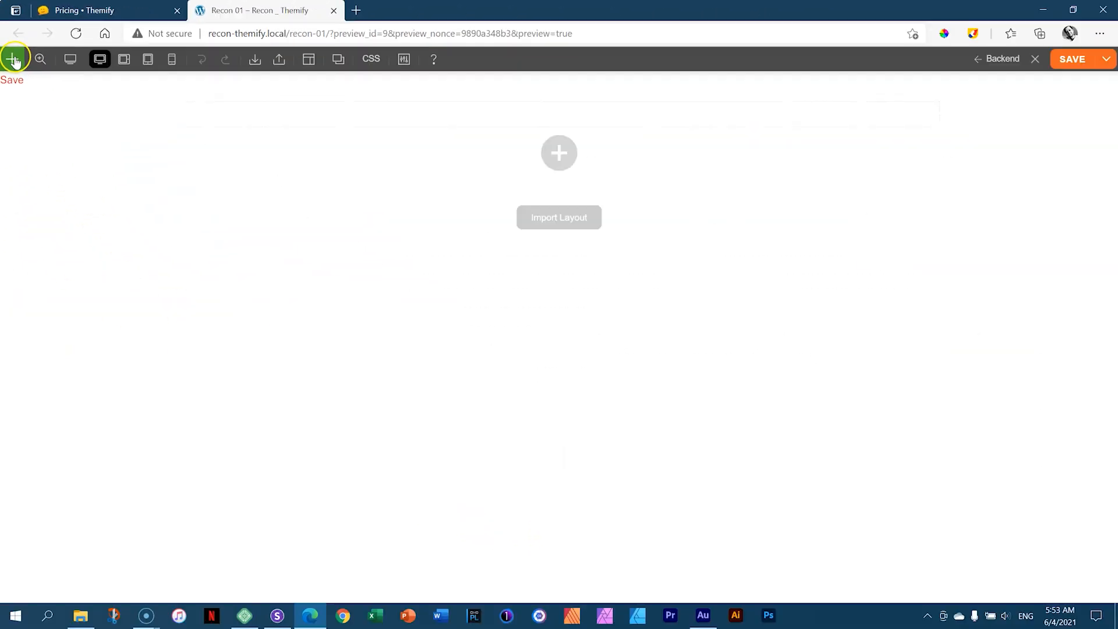
# Reopen the floating Modules panel and close it again, repeating this twice
pyautogui.click(15, 60)
pyautogui.moveTo(278, 262); pyautogui.dragTo(323, 115)
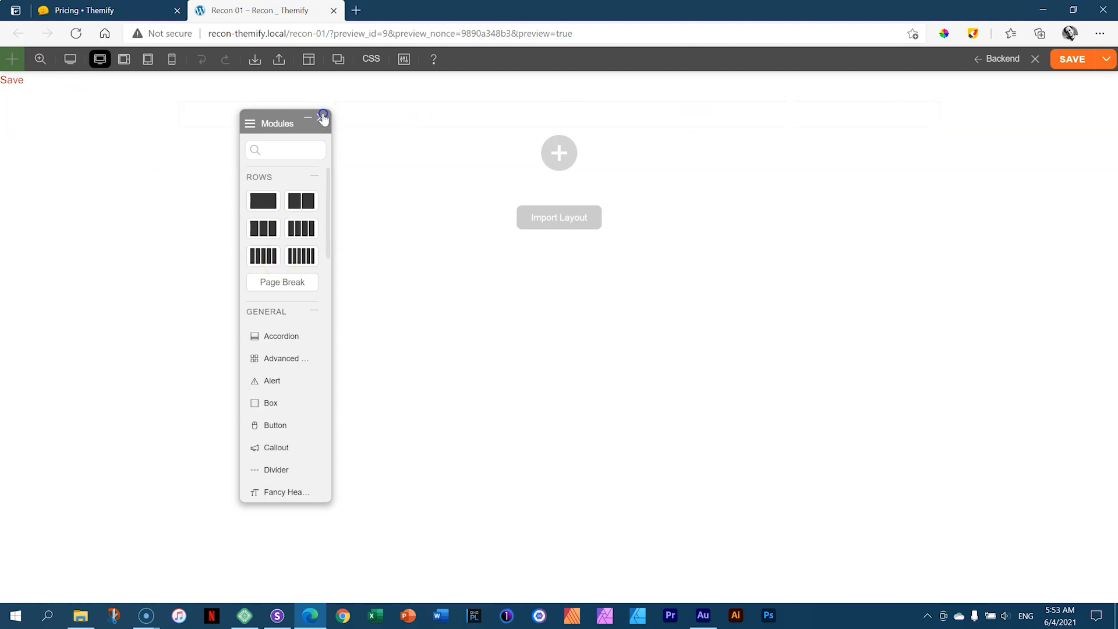
pyautogui.click(13, 60)
pyautogui.click(321, 119)
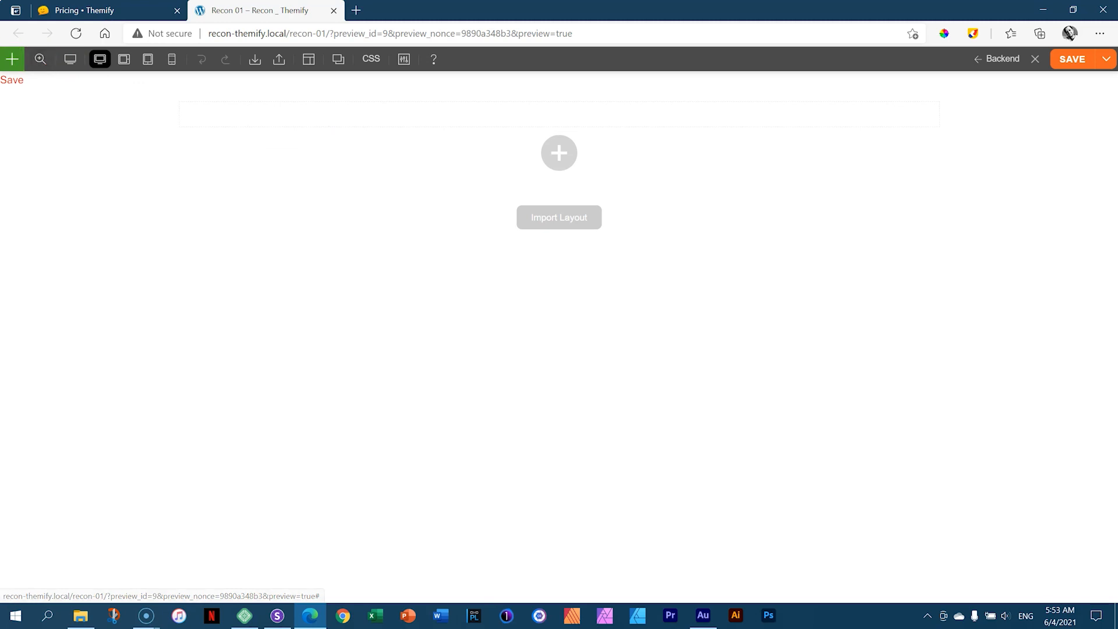
# Reopen the Modules panel and dock it along the right side of the page
pyautogui.click(13, 60)
pyautogui.moveTo(275, 114); pyautogui.dragTo(1114, 148)
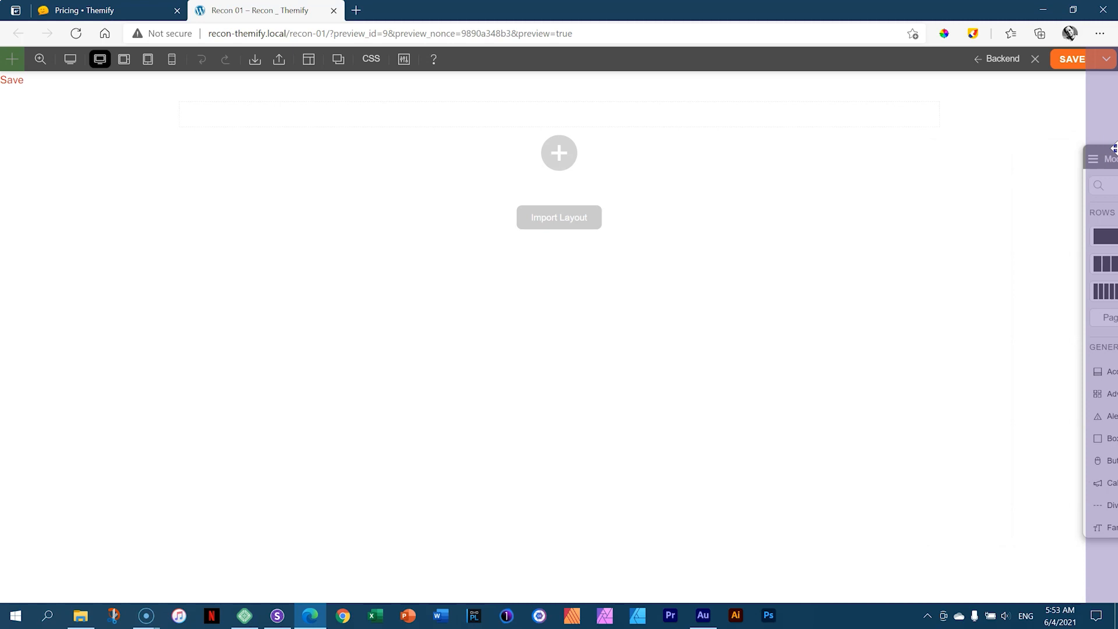
pyautogui.moveTo(1114, 149); pyautogui.dragTo(1114, 149)
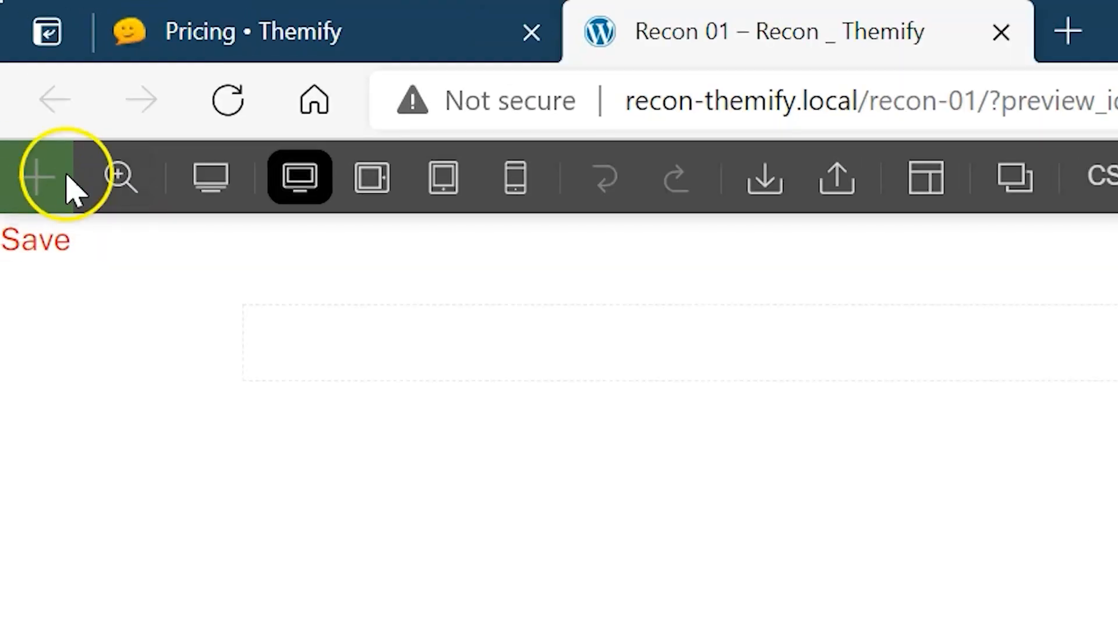
# Dock the Modules panel along the left side of the page, undock it and return it to the right side
pyautogui.moveTo(950, 81); pyautogui.dragTo(861, 96)
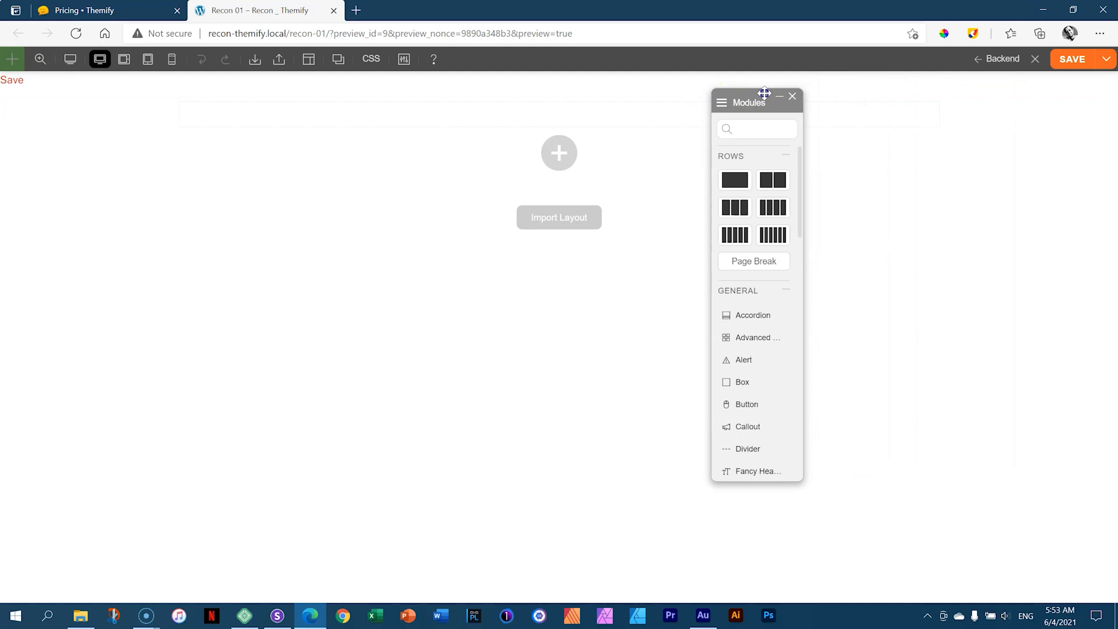
pyautogui.moveTo(764, 93); pyautogui.dragTo(7, 94)
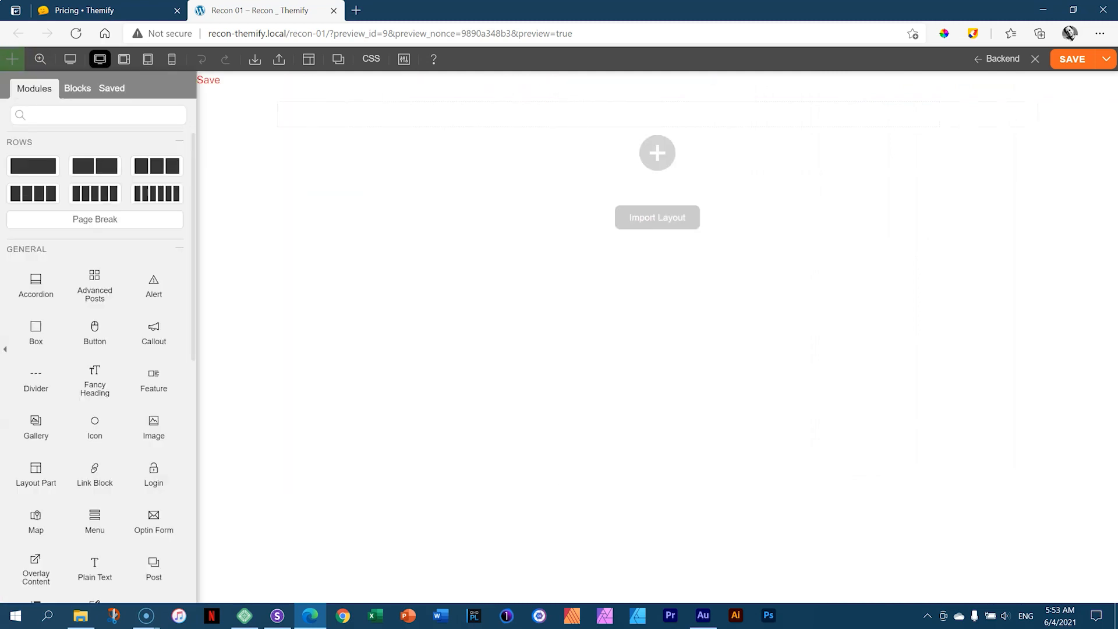
pyautogui.moveTo(148, 77); pyautogui.dragTo(647, 580)
pyautogui.moveTo(680, 346); pyautogui.dragTo(889, 149)
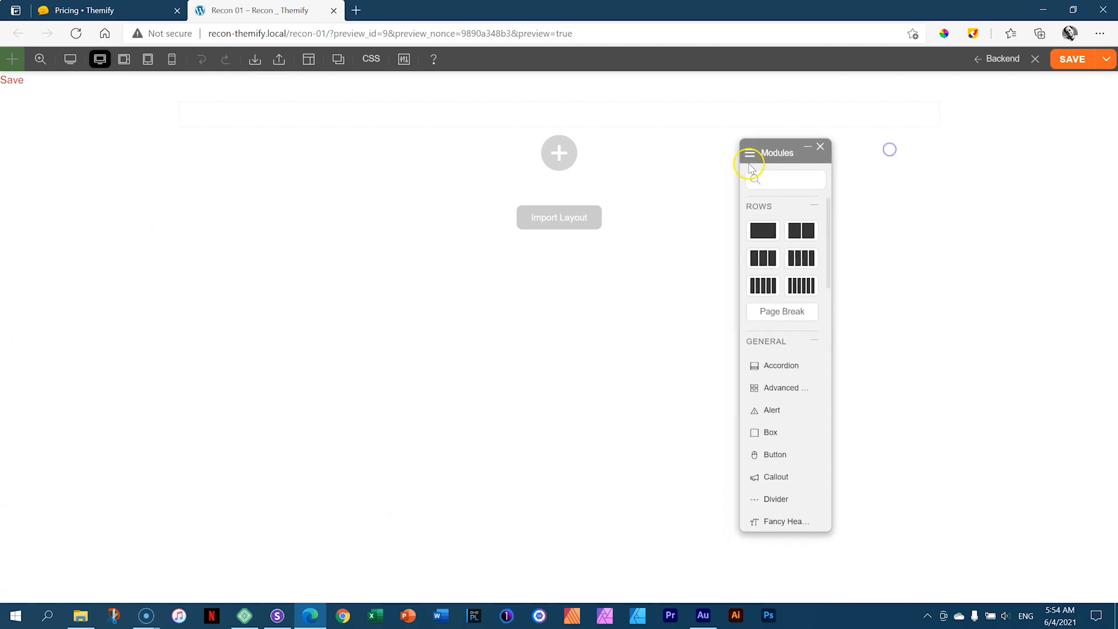
pyautogui.moveTo(792, 145); pyautogui.dragTo(1113, 127)
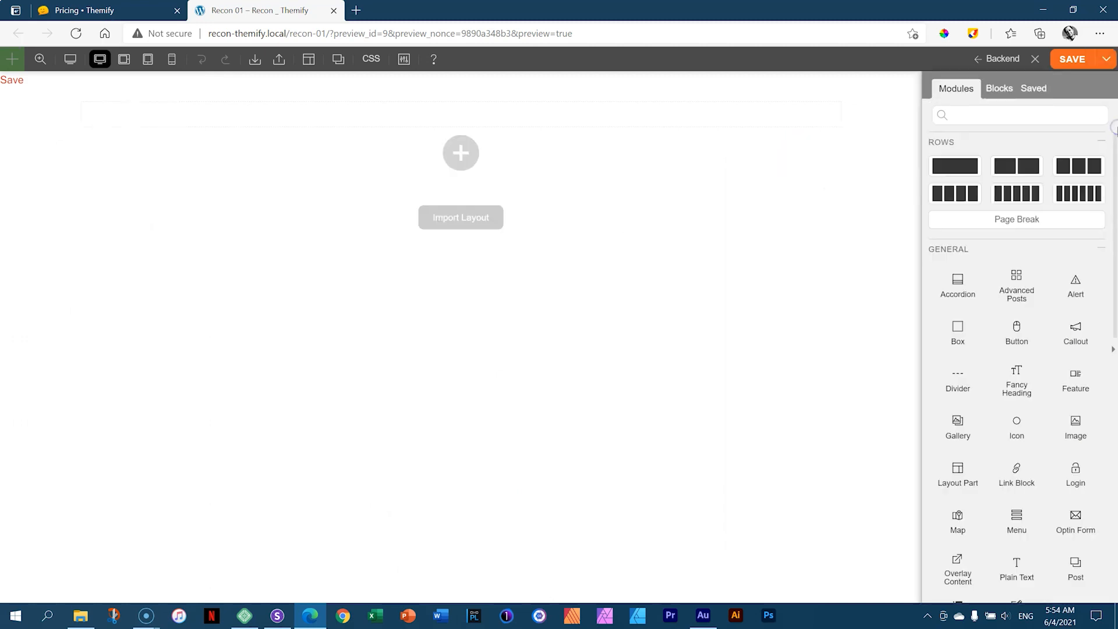
# Undock the Modules panel, widen it to a three-column module grid and try adjusting its height
pyautogui.moveTo(1080, 87); pyautogui.dragTo(669, 130)
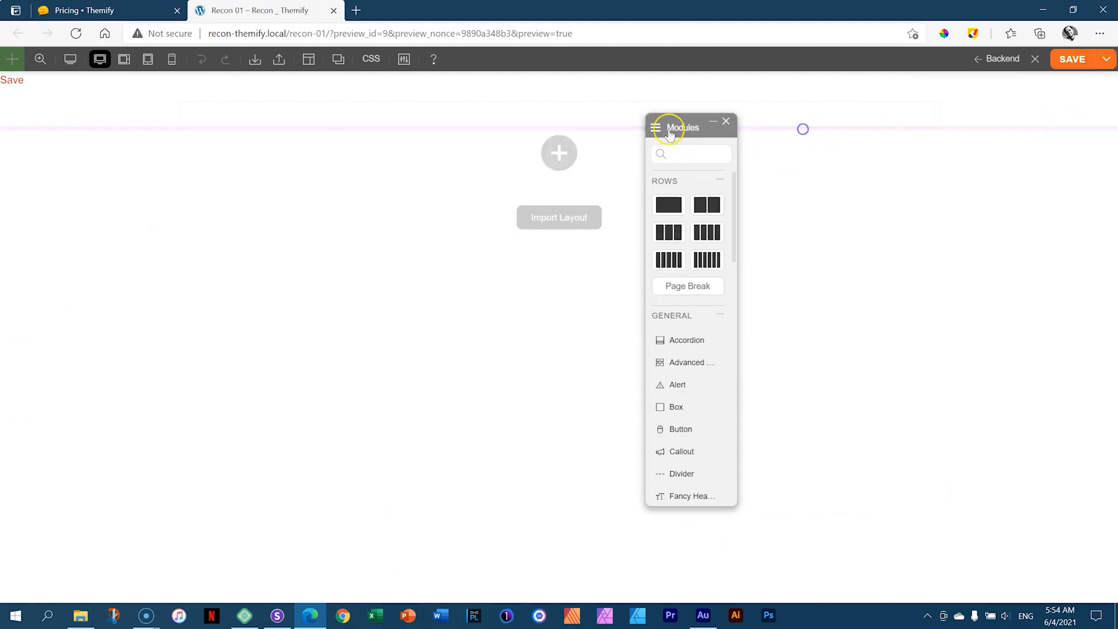
pyautogui.moveTo(736, 317); pyautogui.dragTo(889, 312)
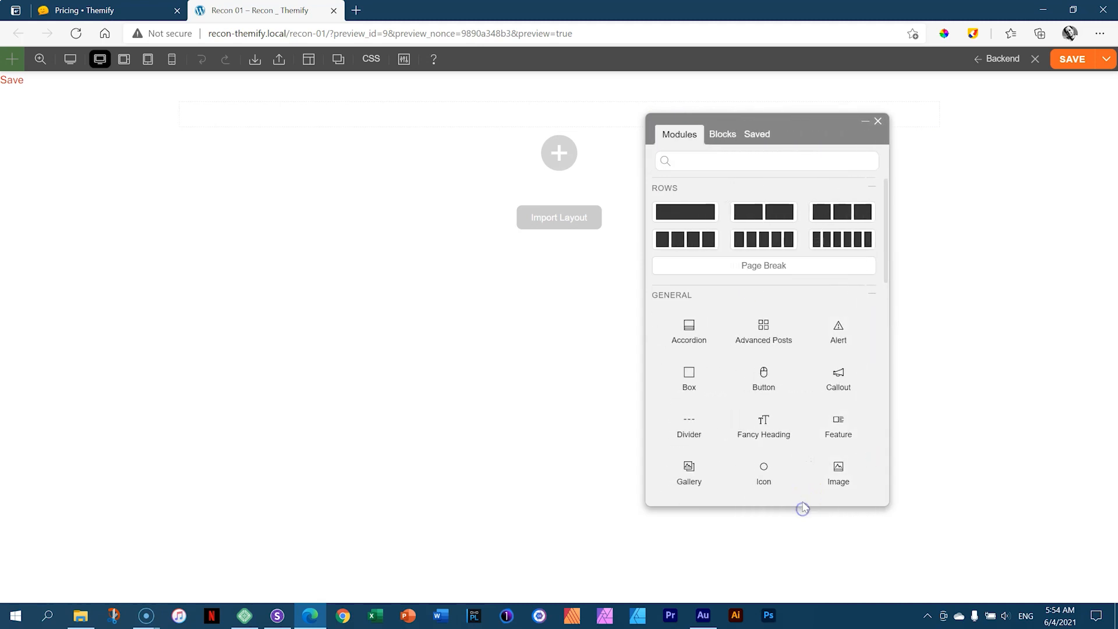
pyautogui.moveTo(802, 505)
pyautogui.mouseDown()
pyautogui.moveTo(804, 569)
pyautogui.moveTo(798, 474)
pyautogui.moveTo(792, 519)
pyautogui.mouseUp()
# Dock the resized Modules panel along the right side of the page, collapse it and expand it again
pyautogui.moveTo(788, 121); pyautogui.dragTo(1113, 132)
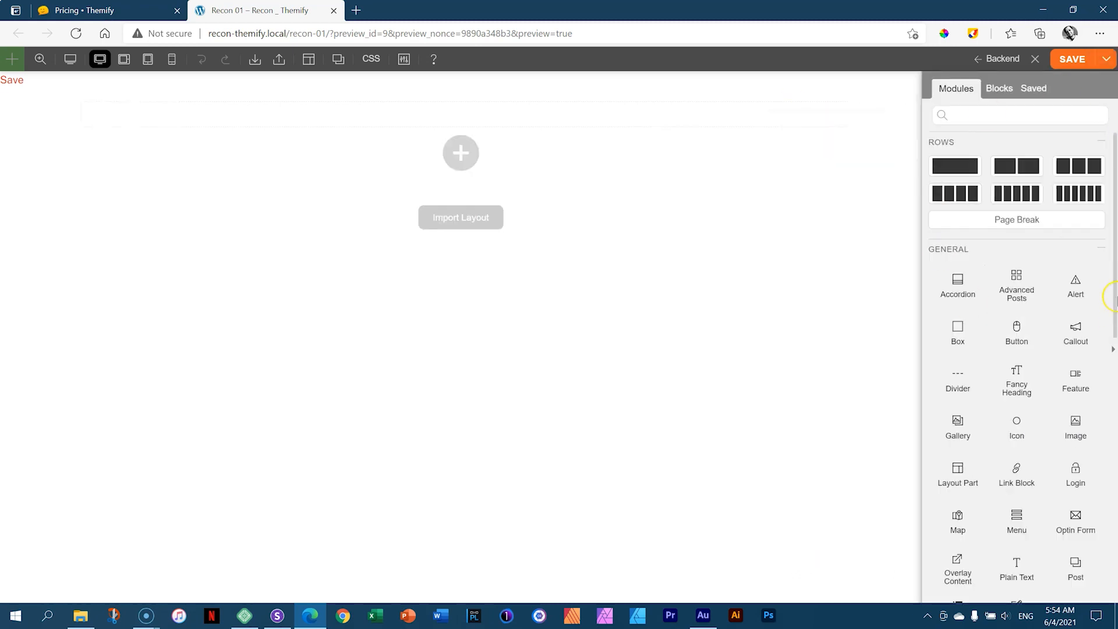
pyautogui.click(1113, 356)
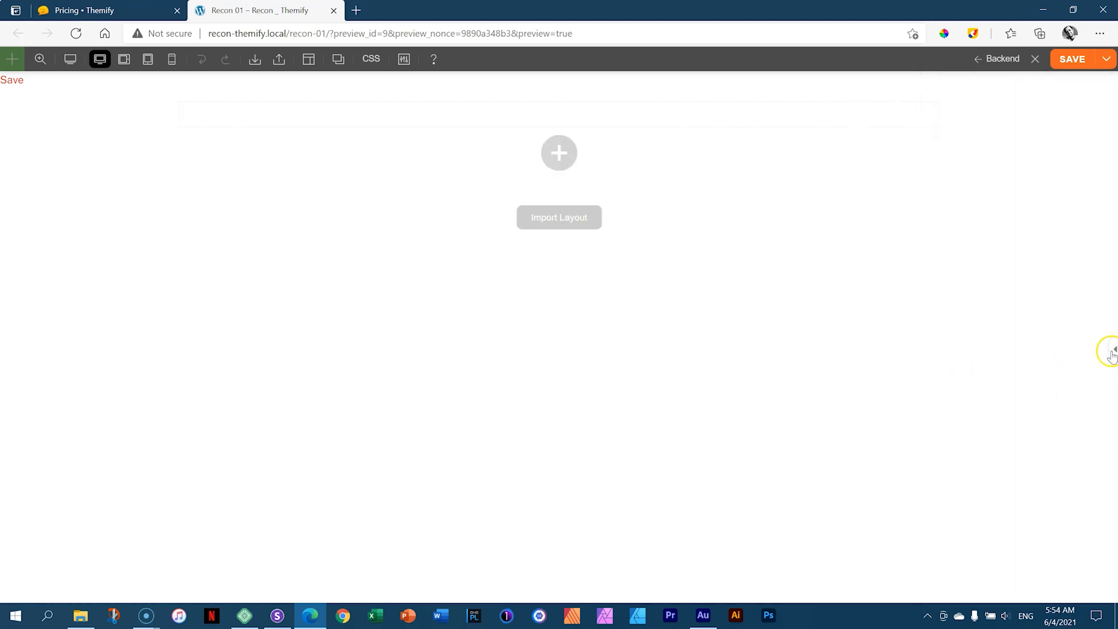
pyautogui.click(1113, 353)
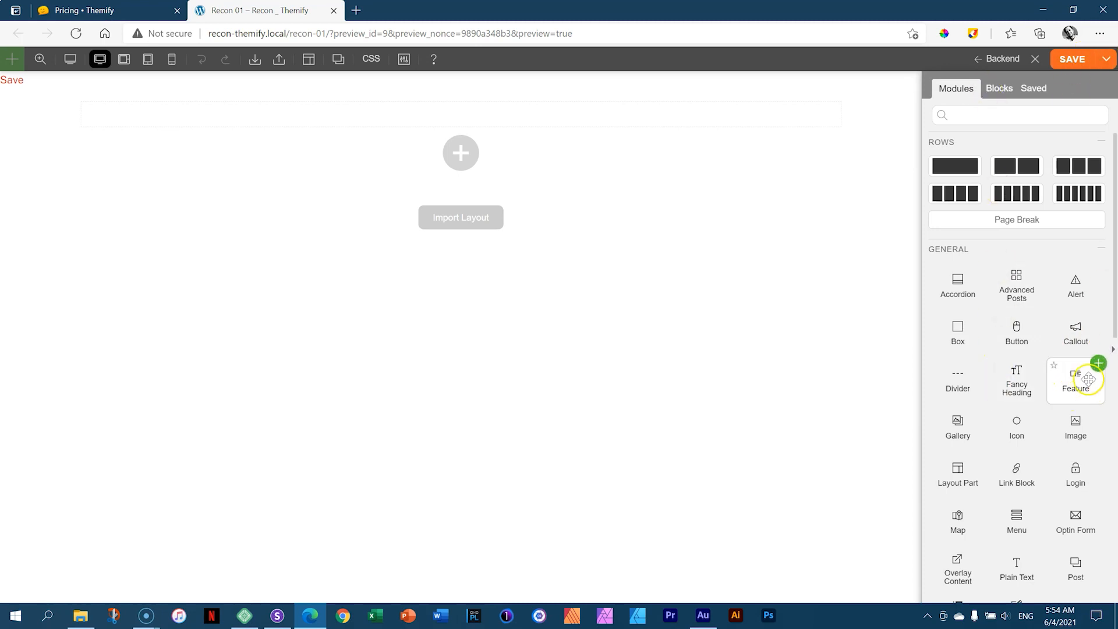
# Collapse and re-expand the docked Modules panel, and look over the tablet and mobile preview modes
pyautogui.click(1112, 352)
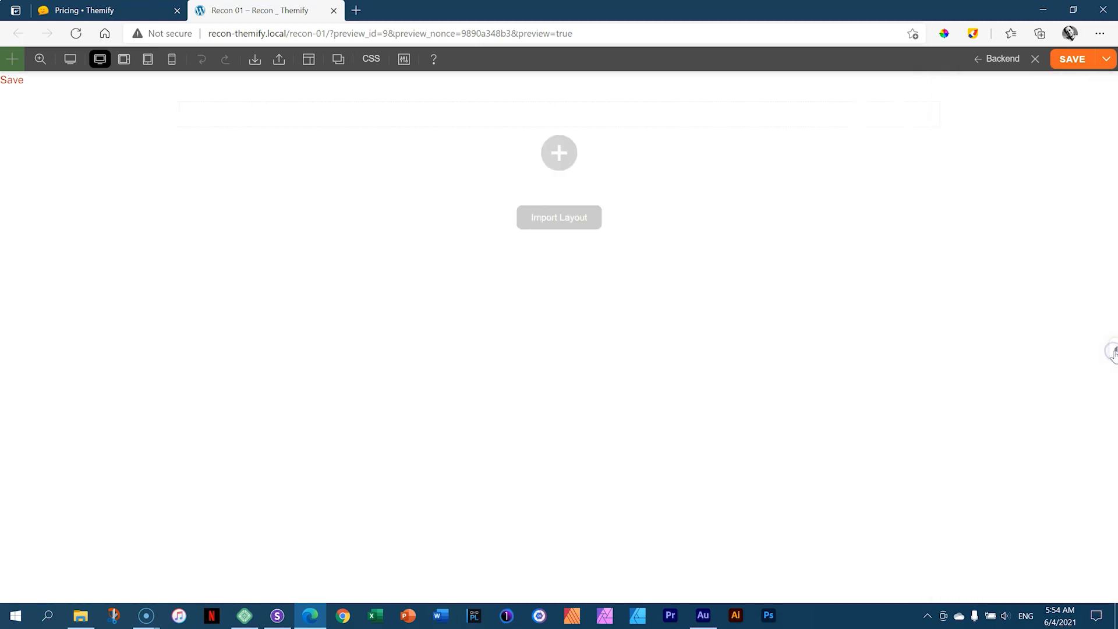
pyautogui.click(1111, 353)
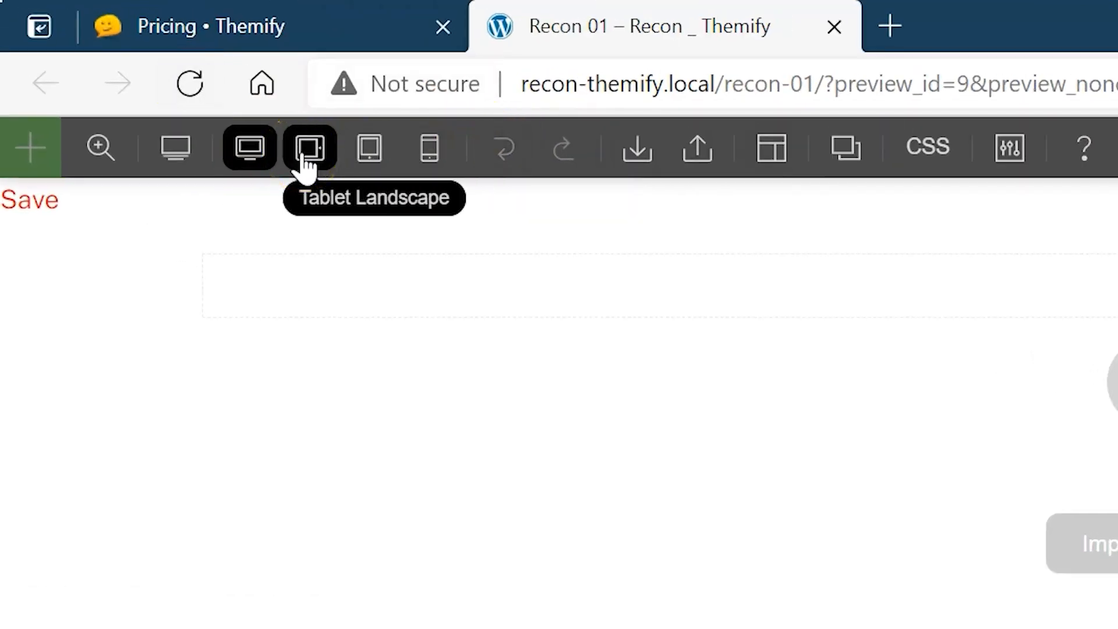
pyautogui.click(353, 163)
pyautogui.click(428, 162)
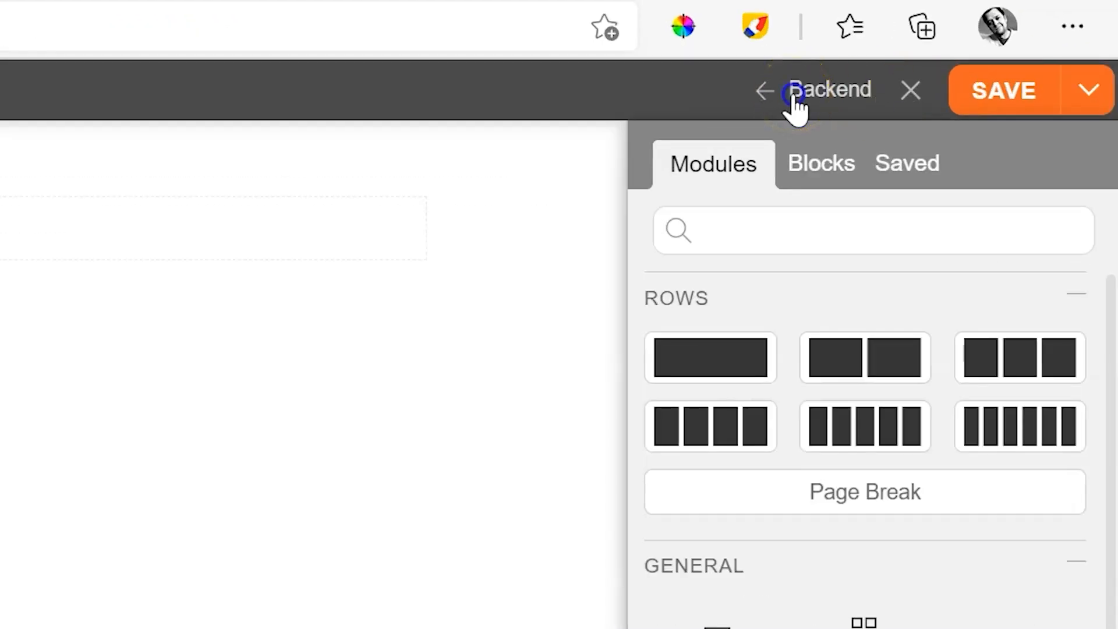
# Switch the Recon 01 page to the backend editor and return to the front-end builder
pyautogui.click(795, 99)
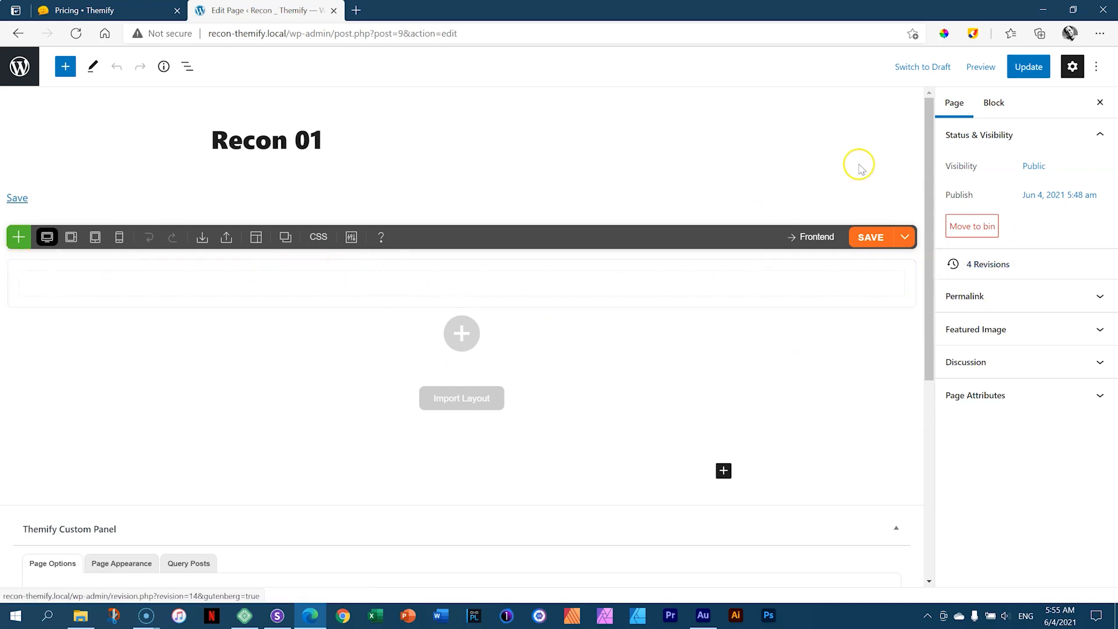
pyautogui.click(808, 238)
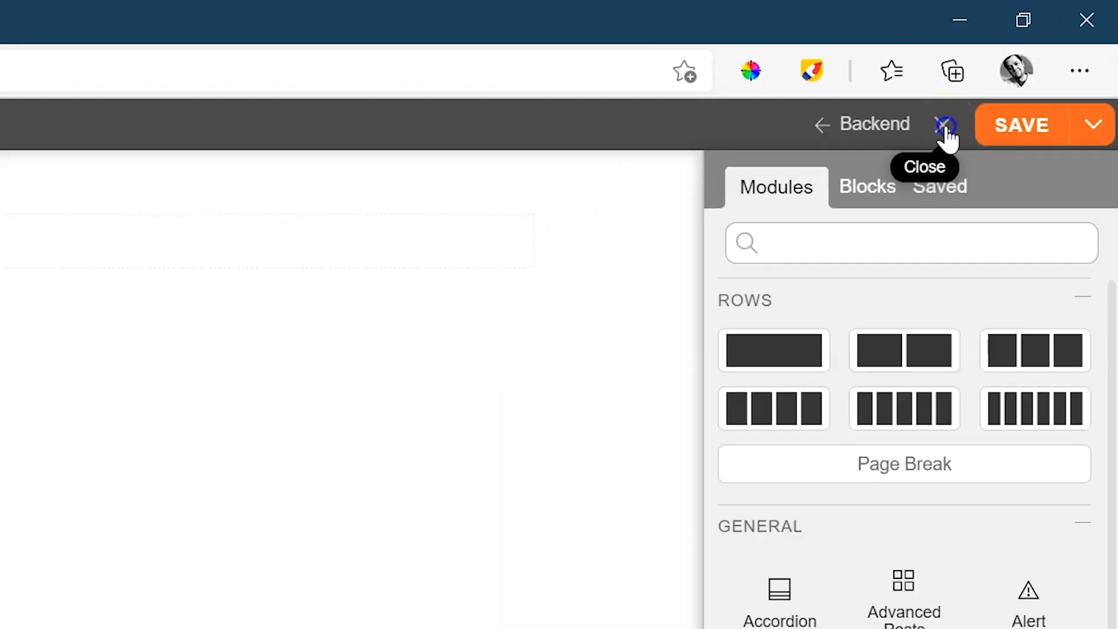
# Close the front-end builder, turn it back on for the Recon 01 page and save
pyautogui.click(871, 180)
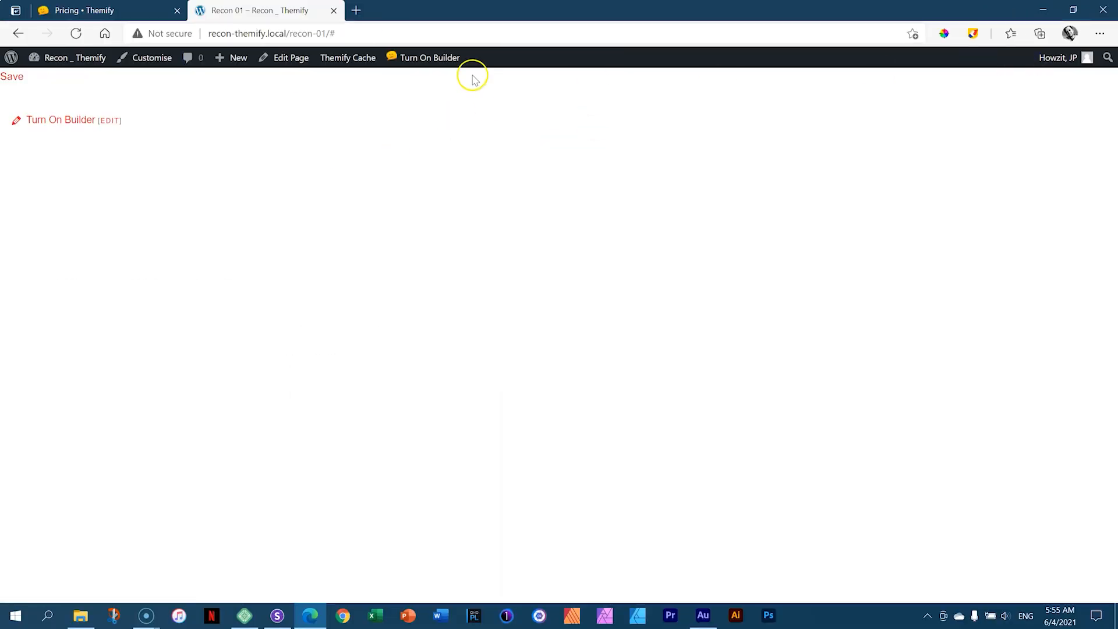
pyautogui.moveTo(412, 70)
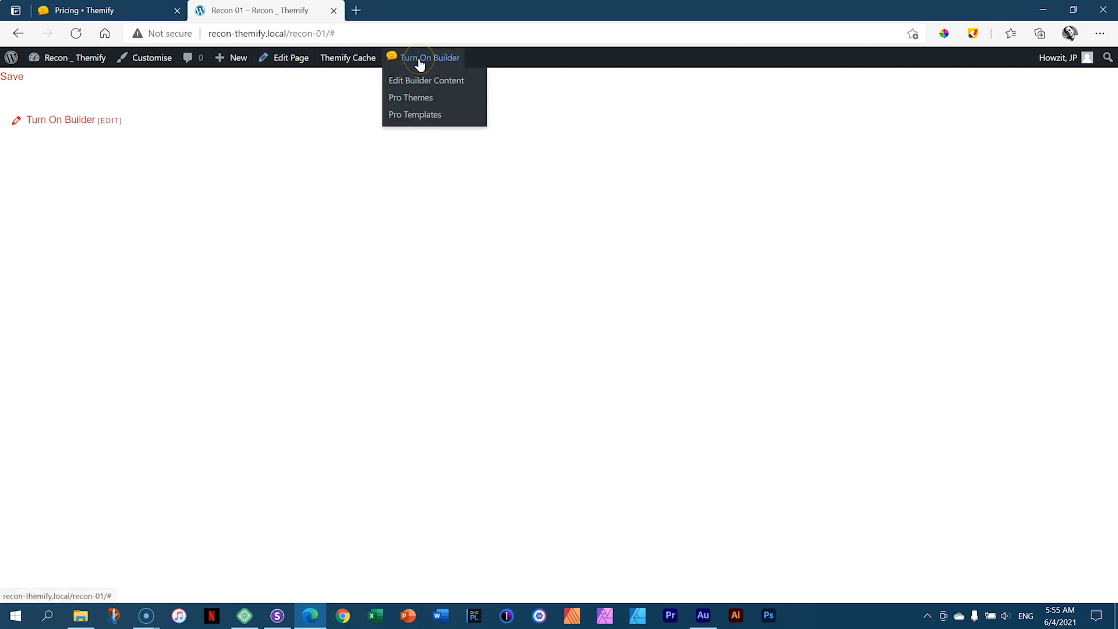
pyautogui.click(421, 59)
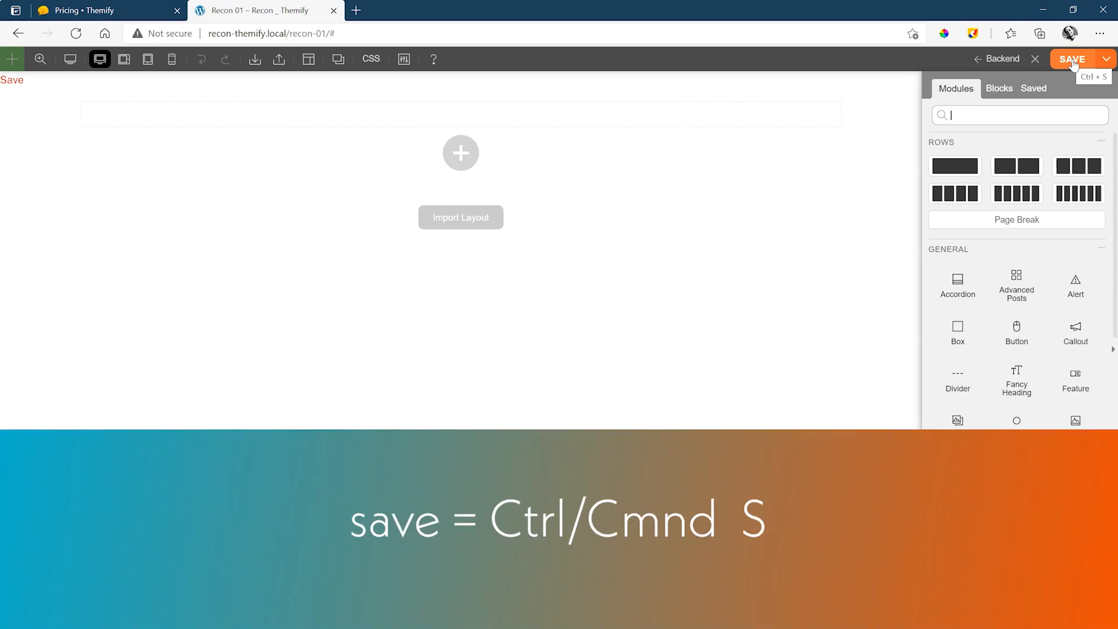
pyautogui.click(1075, 64)
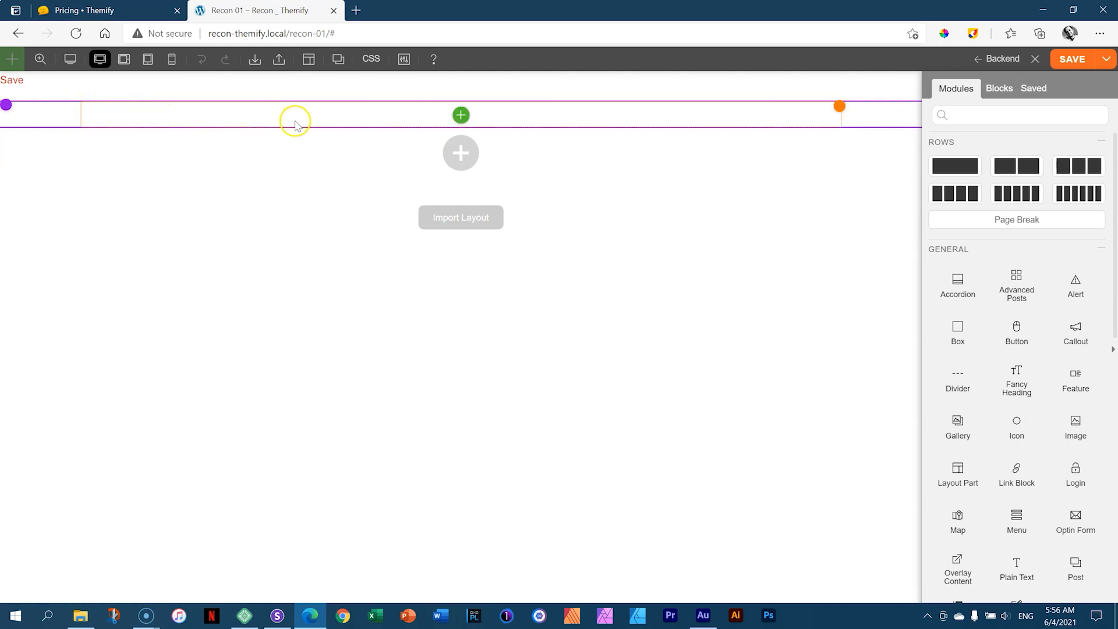
# View the empty row's column actions and open its Column Styling and Row Options settings in turn
pyautogui.moveTo(827, 114)
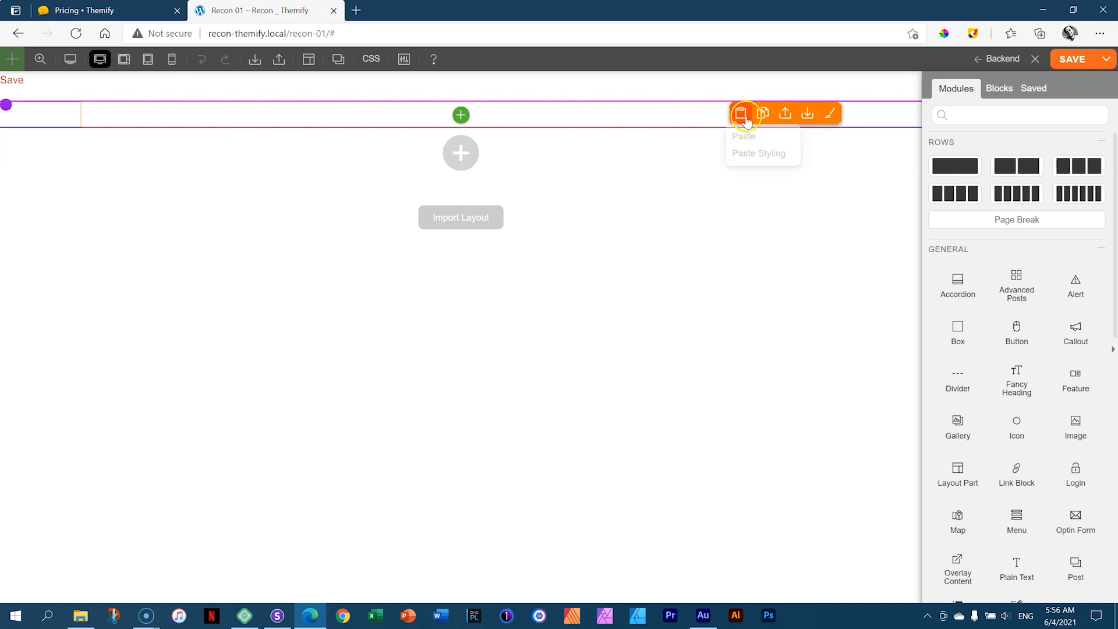
pyautogui.click(692, 118)
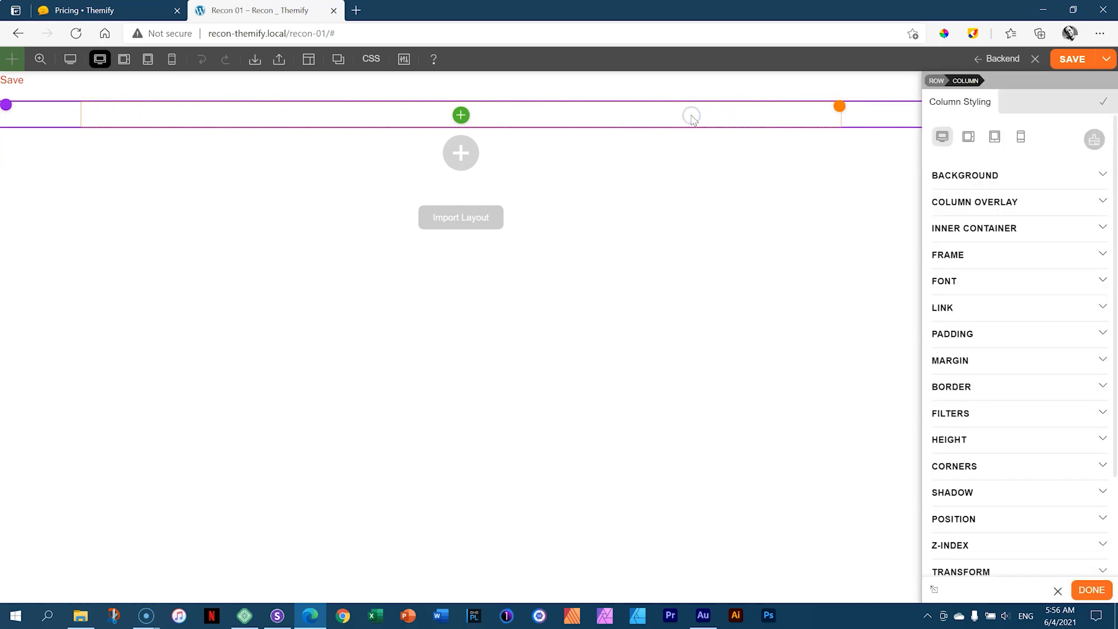
pyautogui.click(868, 119)
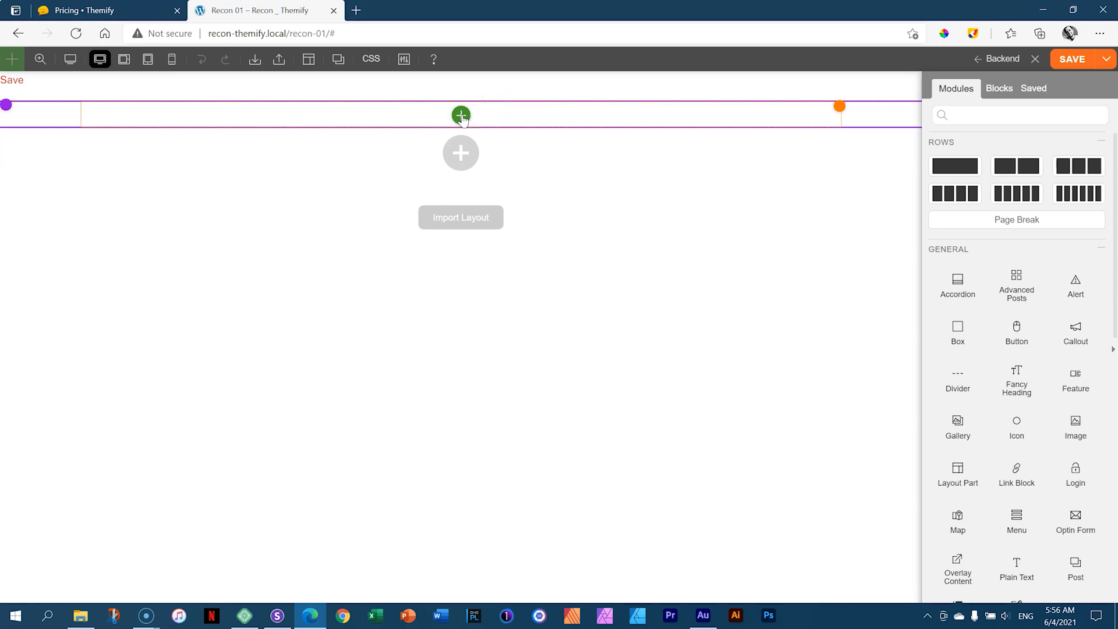
pyautogui.click(35, 114)
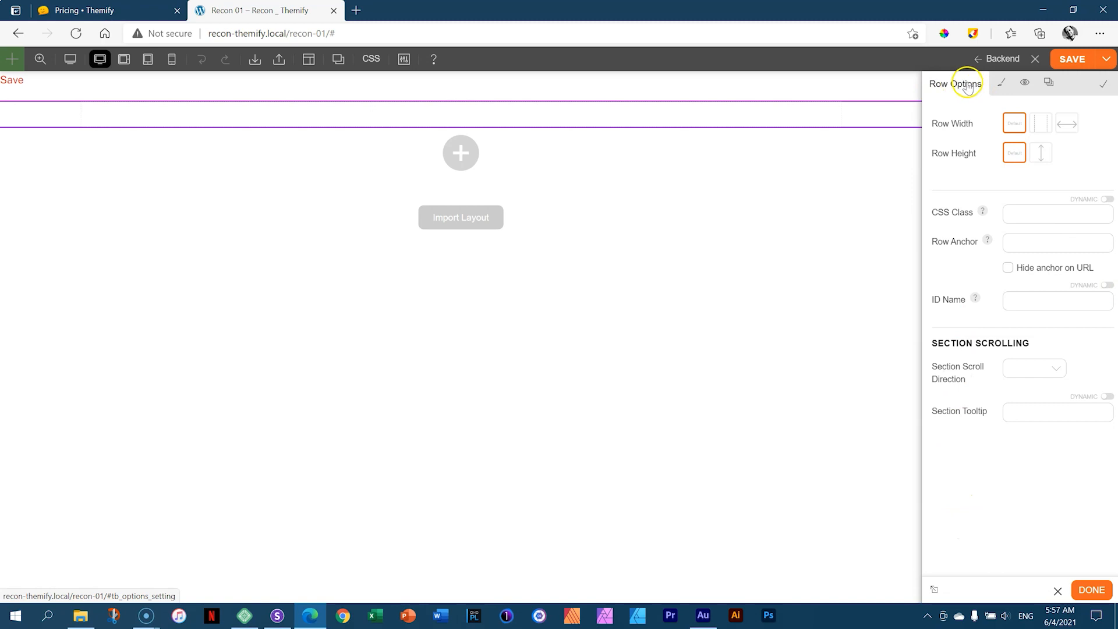
pyautogui.moveTo(95, 115)
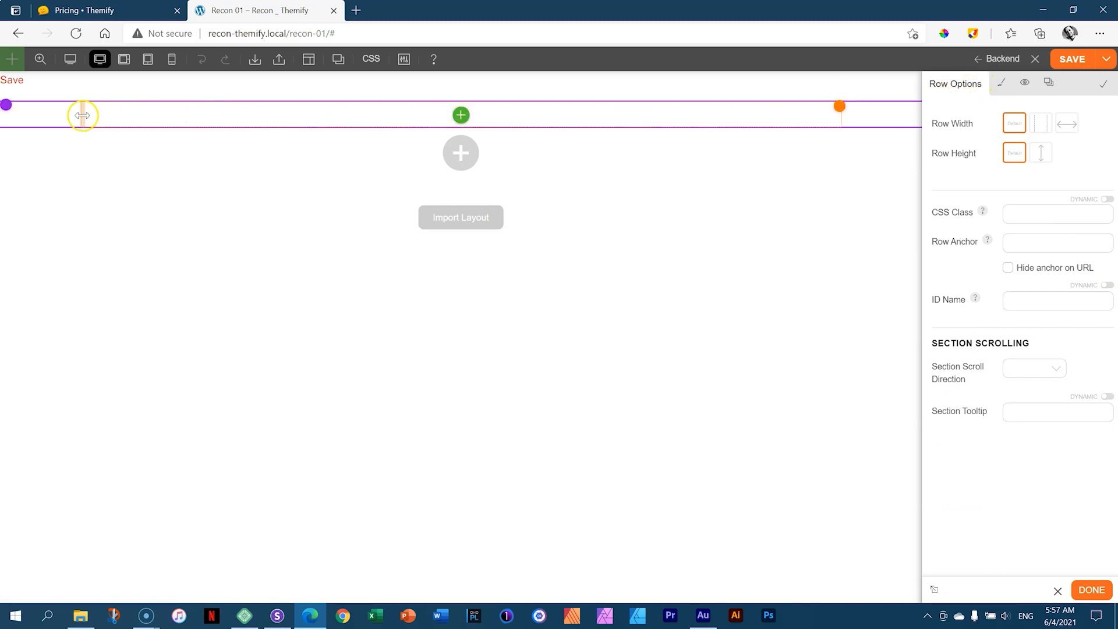
pyautogui.click(132, 120)
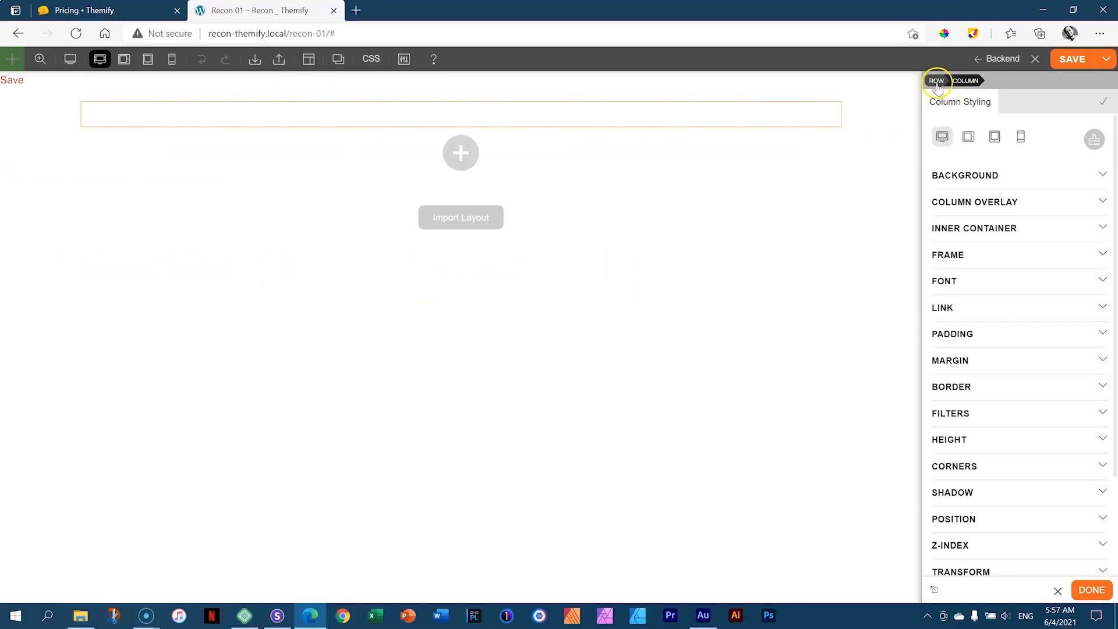
# Undock the Column Styling panel and dock the panel back along the right side of the page, twice
pyautogui.moveTo(666, 205); pyautogui.dragTo(664, 207)
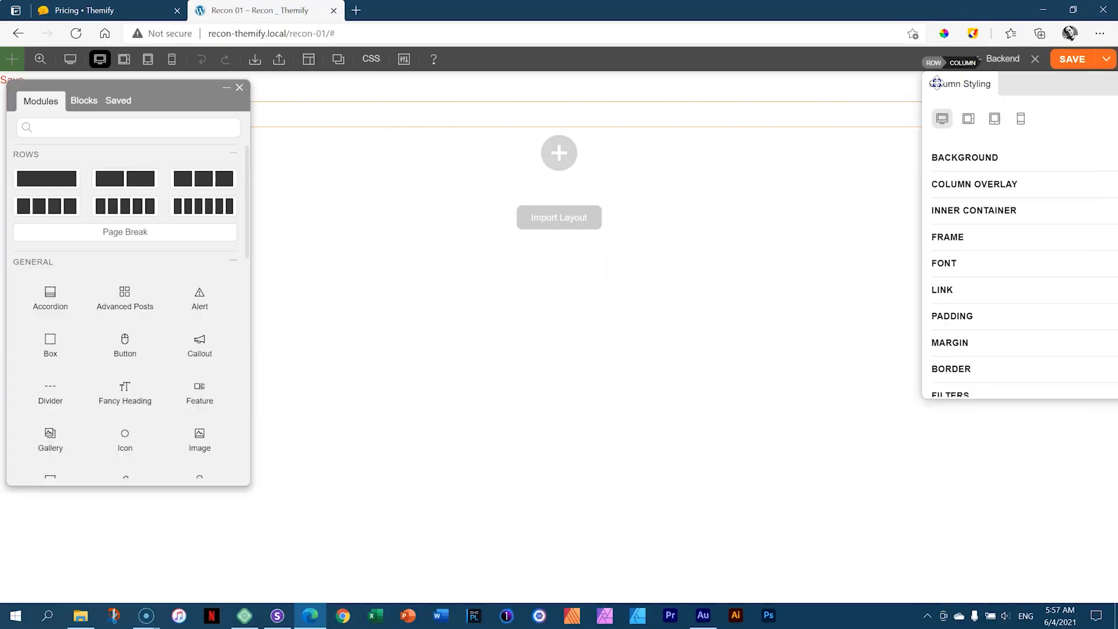
pyautogui.moveTo(936, 84); pyautogui.dragTo(936, 83)
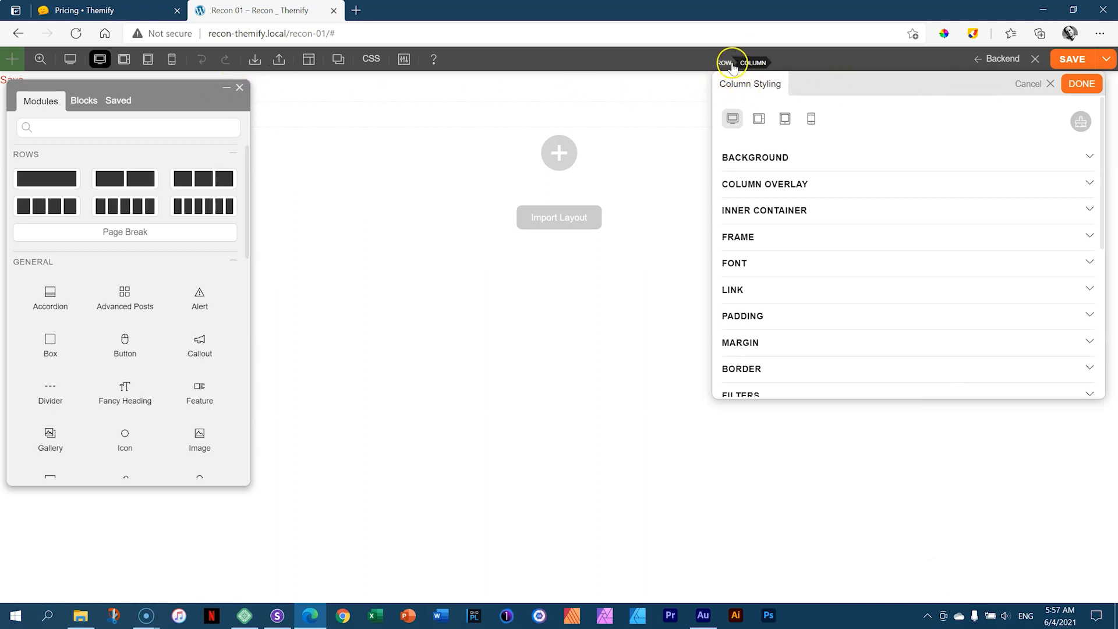
pyautogui.moveTo(180, 95); pyautogui.dragTo(1069, 102)
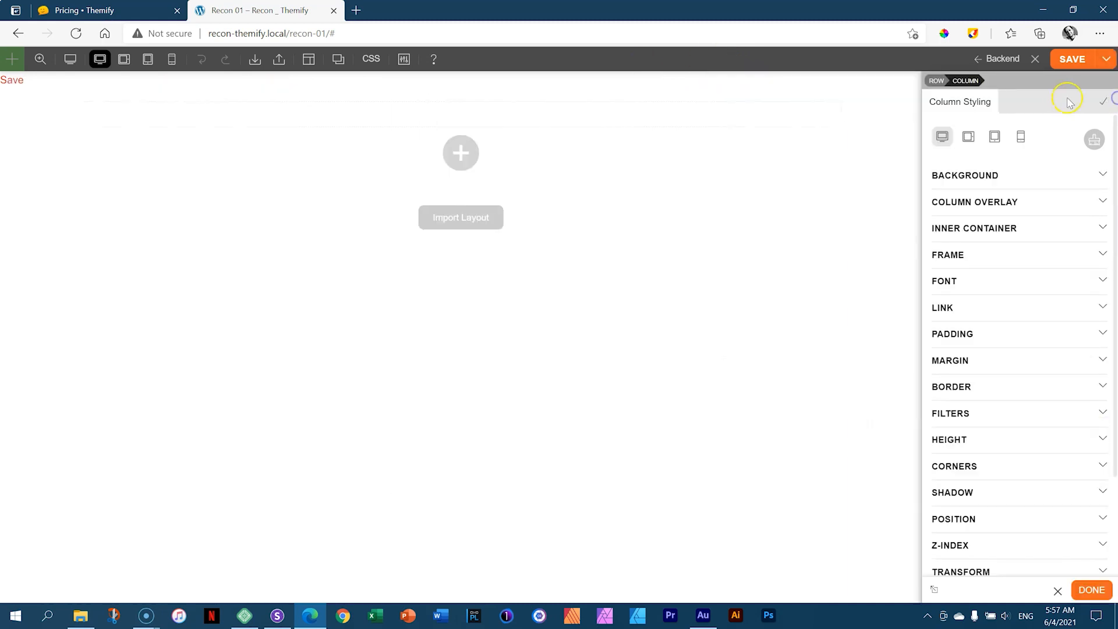
pyautogui.click(939, 82)
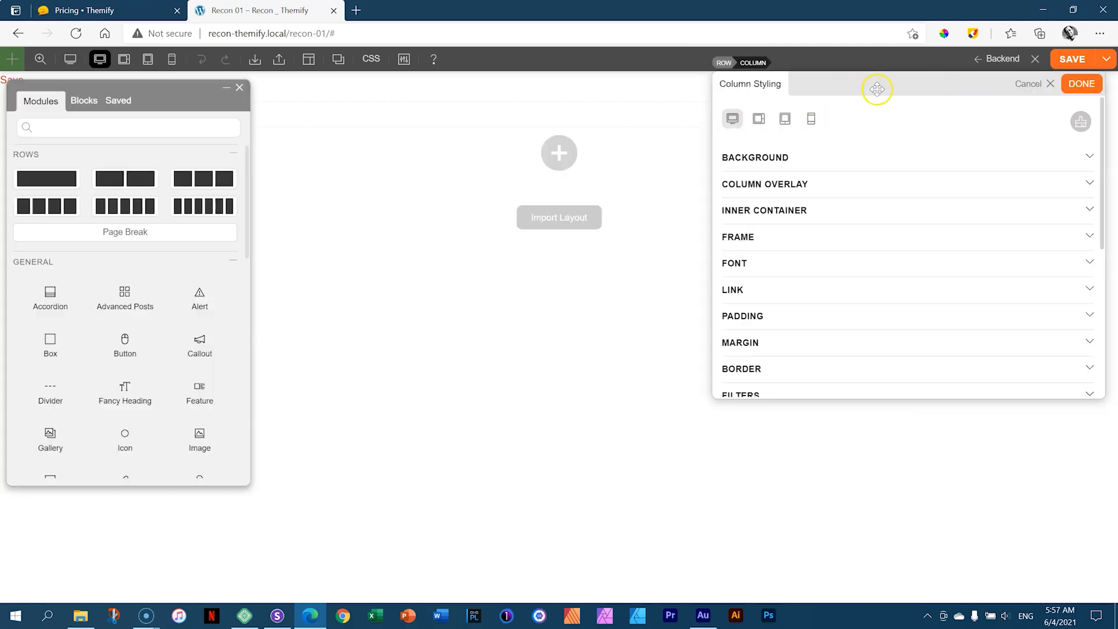
pyautogui.moveTo(835, 83); pyautogui.dragTo(1114, 87)
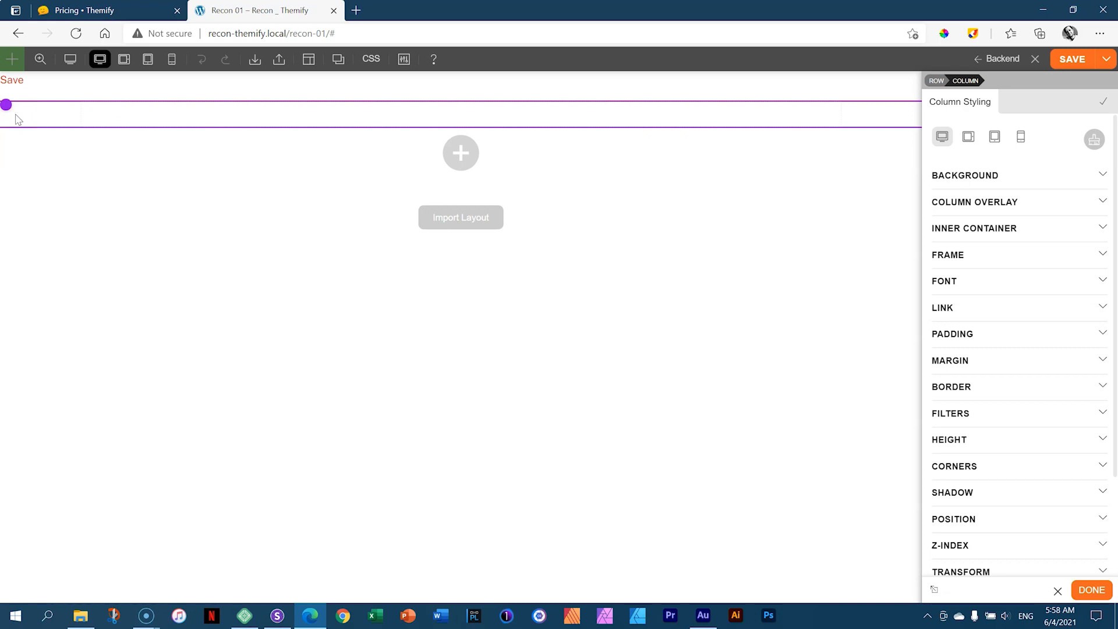
# Open the empty row's Styling settings and switch between them and Row Options
pyautogui.moveTo(9, 112)
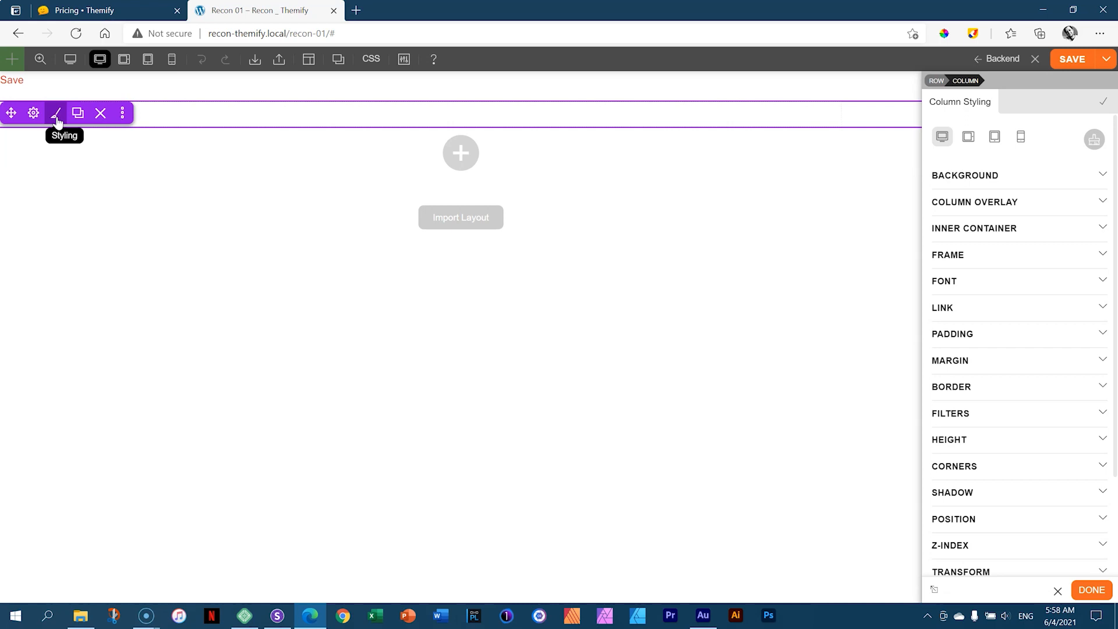
pyautogui.click(56, 117)
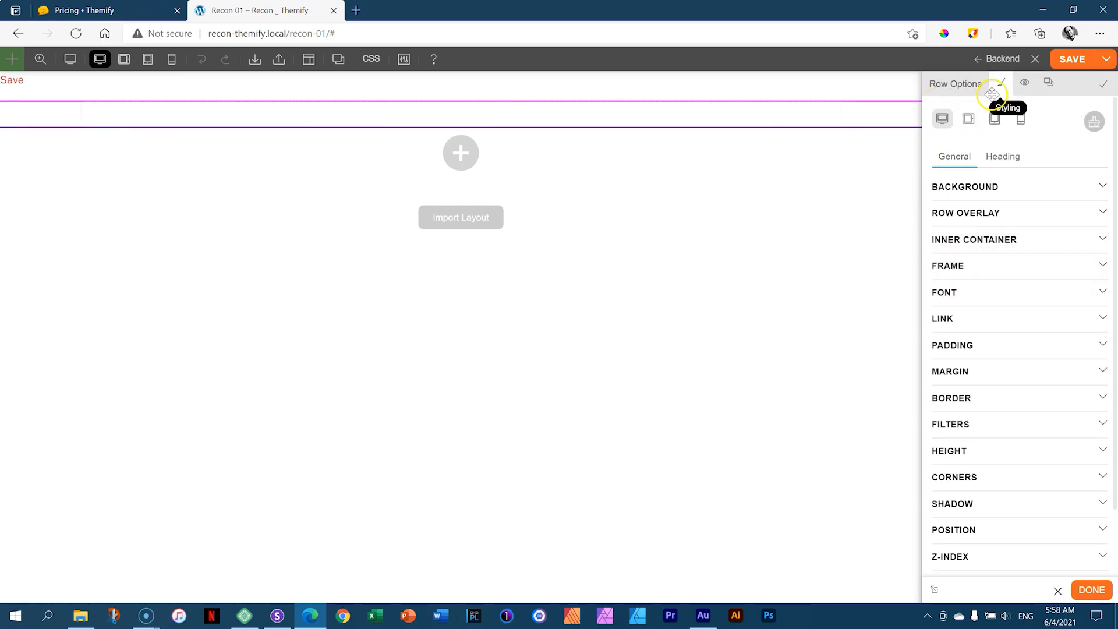
pyautogui.click(954, 86)
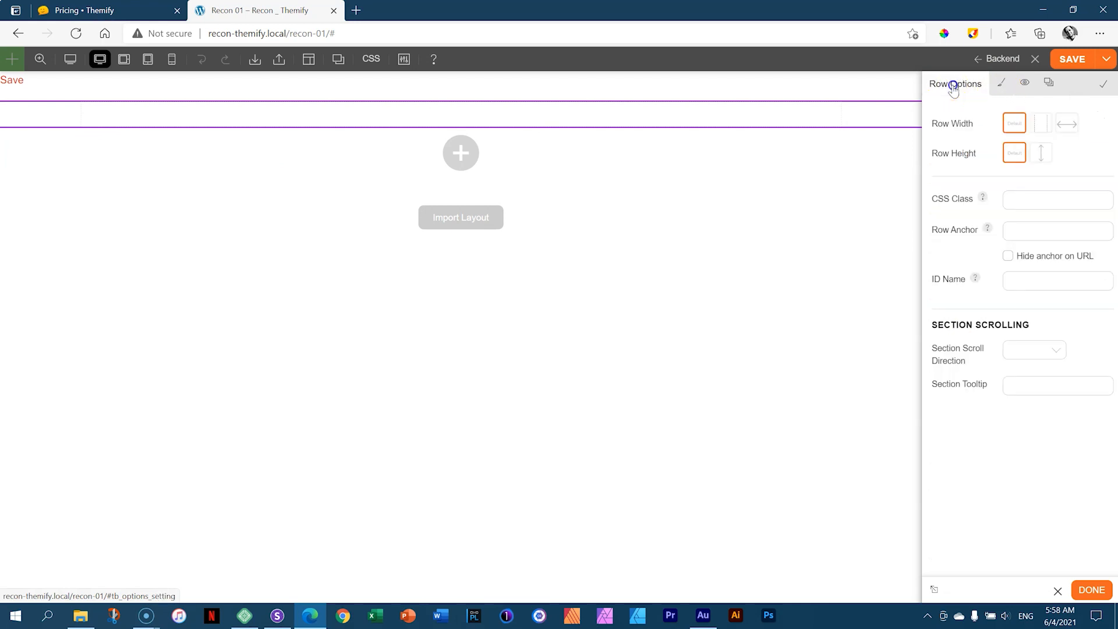
pyautogui.click(1001, 83)
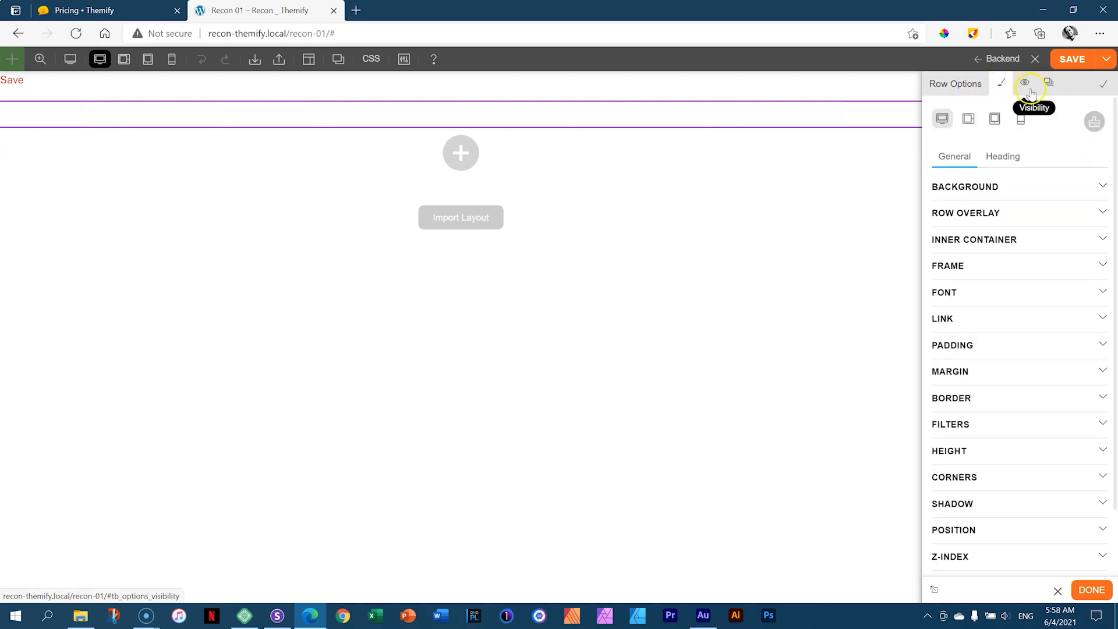
pyautogui.click(953, 84)
# View the column's action bar, open Column Styling and finish it to return to the Modules panel
pyautogui.moveTo(324, 110)
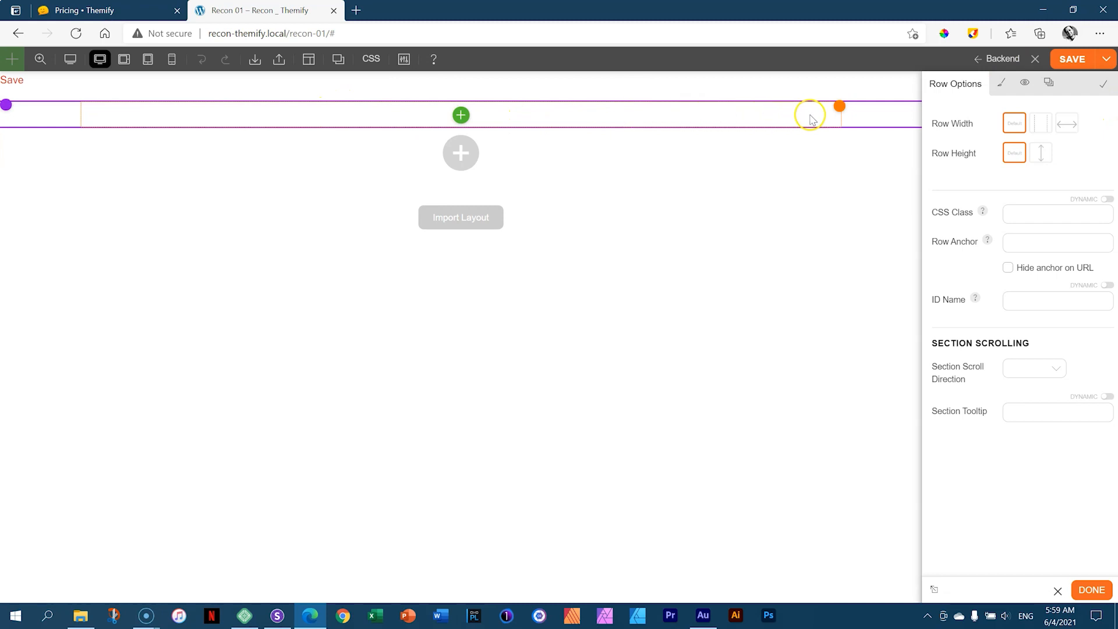
pyautogui.moveTo(839, 108)
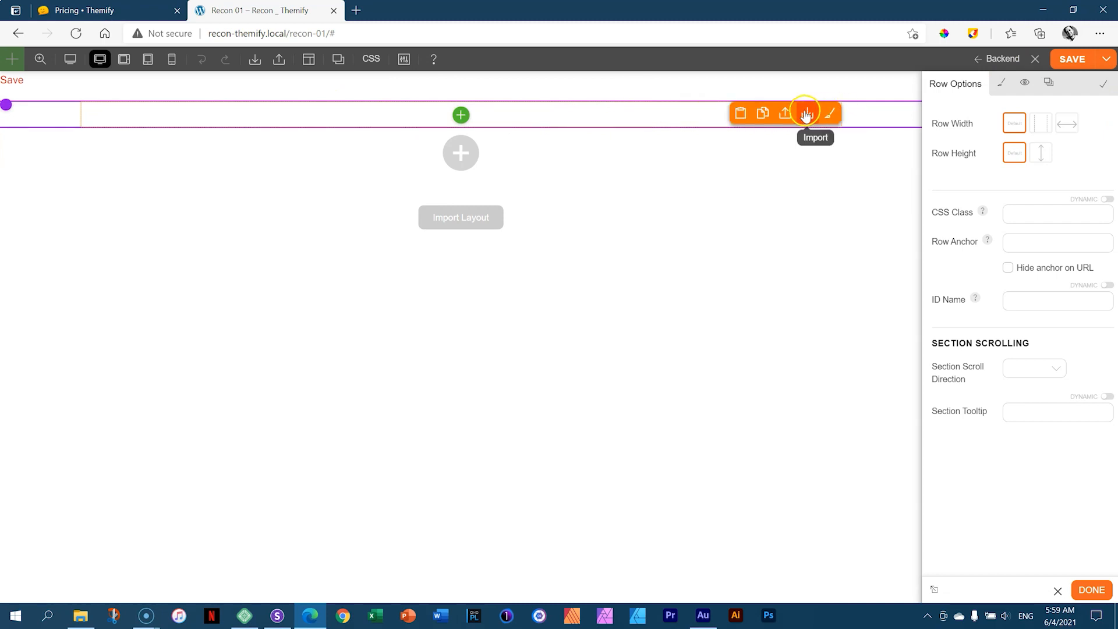
pyautogui.click(675, 112)
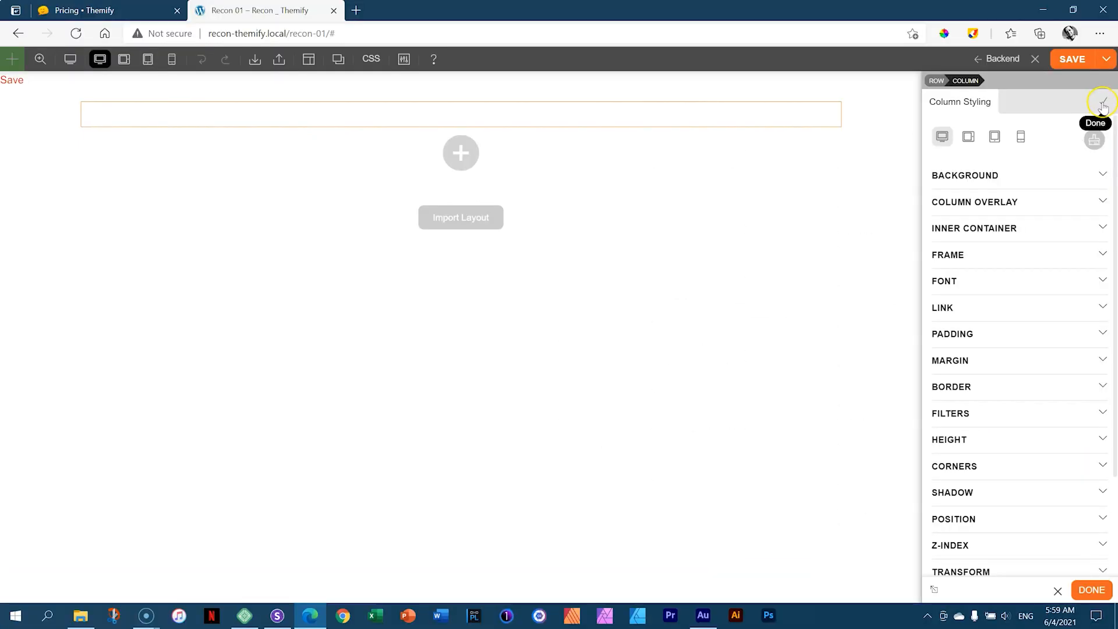
pyautogui.click(1103, 103)
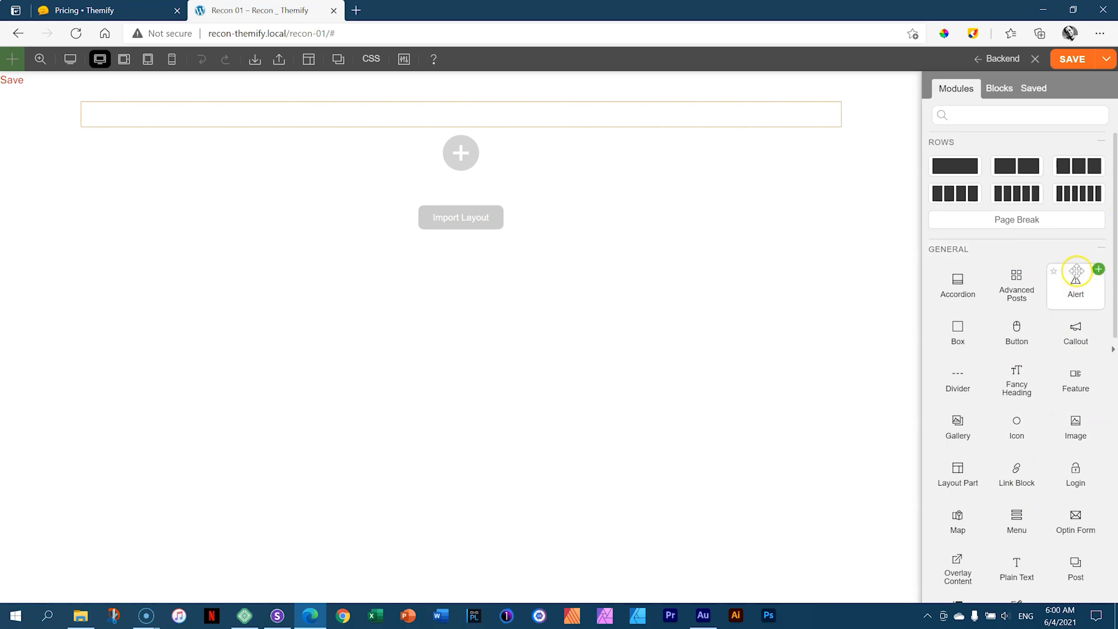
# Open the module picker inside the empty column and browse the General modules down to Text, dismissing the GeForce driver notification
pyautogui.moveTo(1114, 229)
pyautogui.mouseDown()
pyautogui.moveTo(1115, 515)
pyautogui.moveTo(1110, 233)
pyautogui.mouseUp()
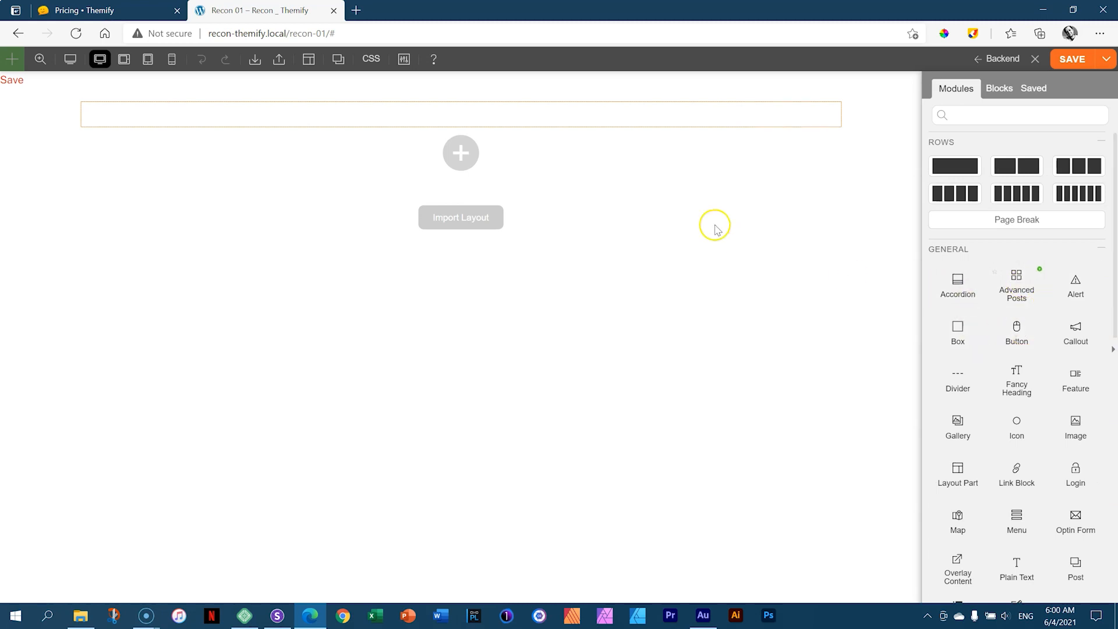
pyautogui.moveTo(1100, 318); pyautogui.dragTo(477, 118)
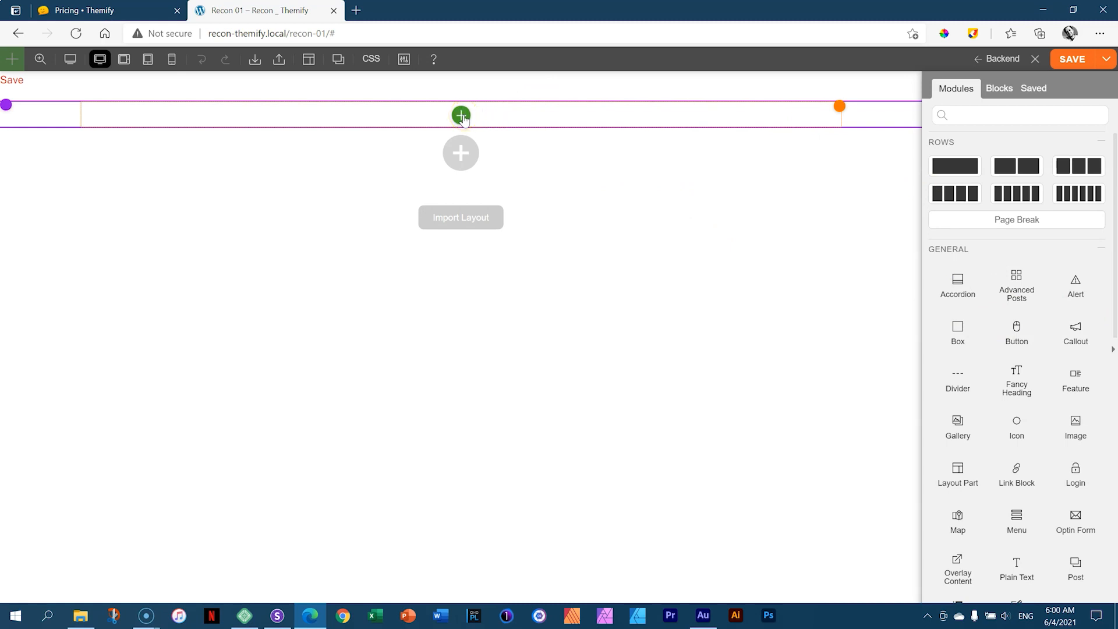
pyautogui.click(461, 116)
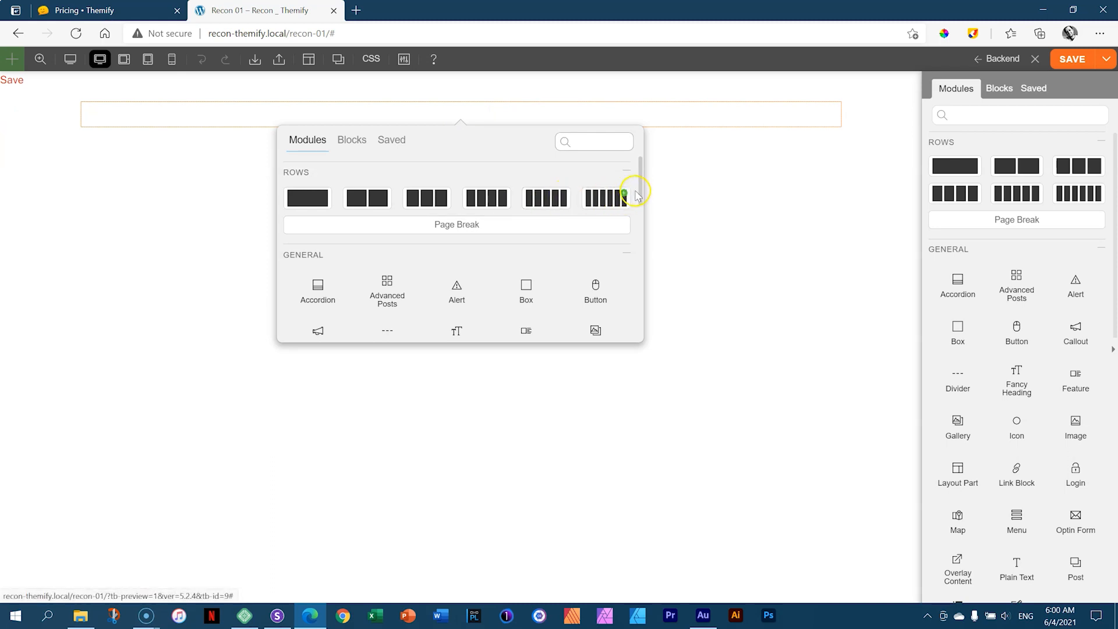
pyautogui.moveTo(643, 185); pyautogui.dragTo(644, 159)
pyautogui.moveTo(522, 291)
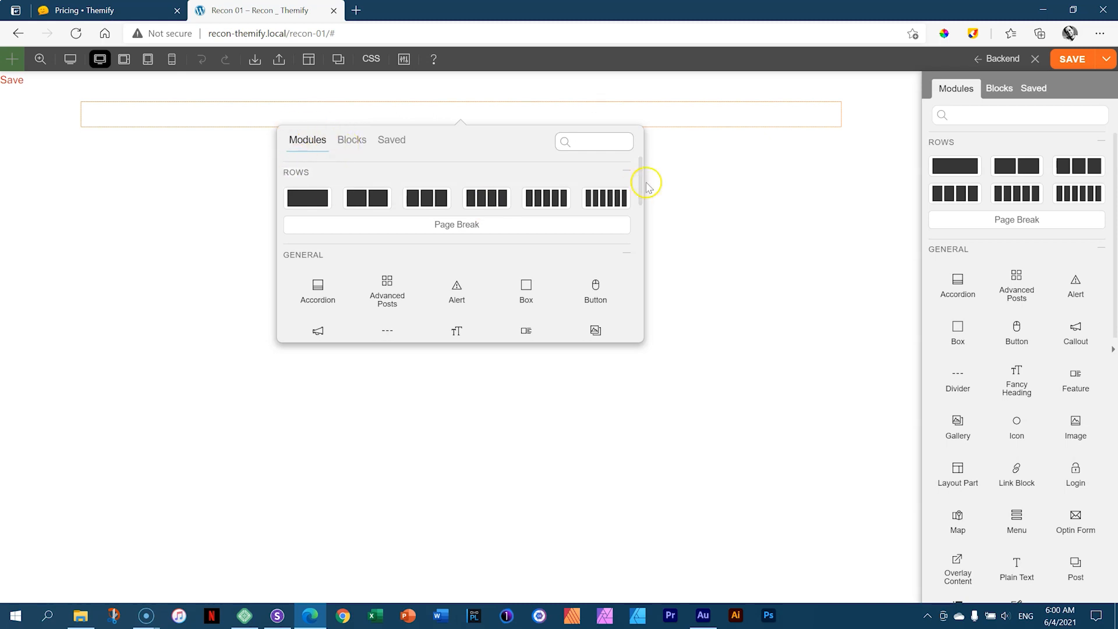
pyautogui.moveTo(641, 175); pyautogui.dragTo(645, 207)
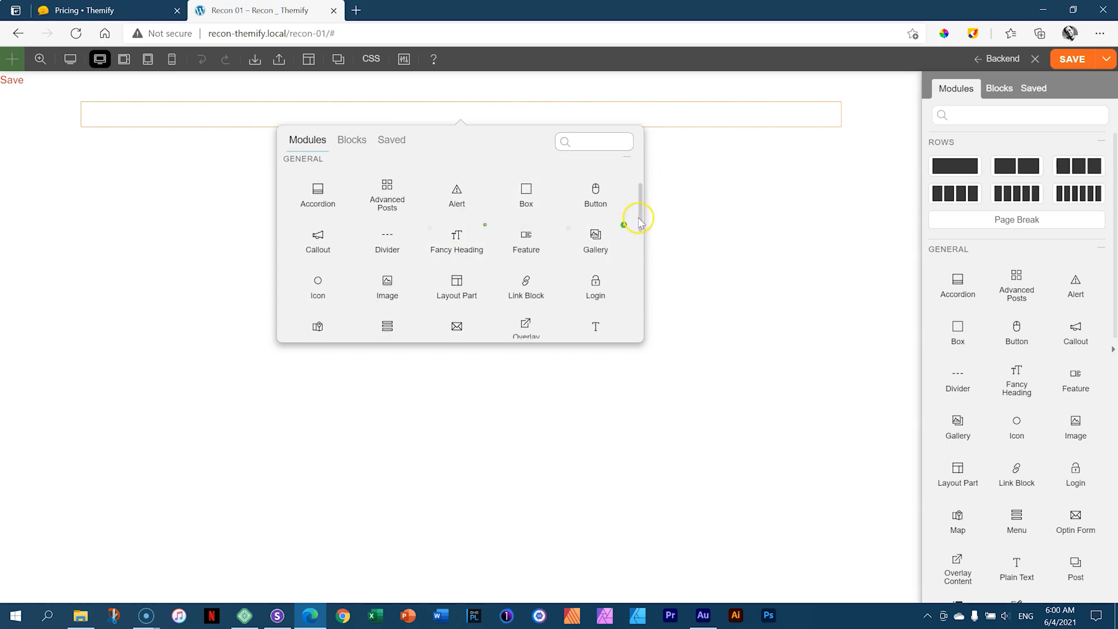
pyautogui.moveTo(640, 216)
pyautogui.mouseDown()
pyautogui.moveTo(639, 272)
pyautogui.moveTo(641, 238)
pyautogui.mouseUp()
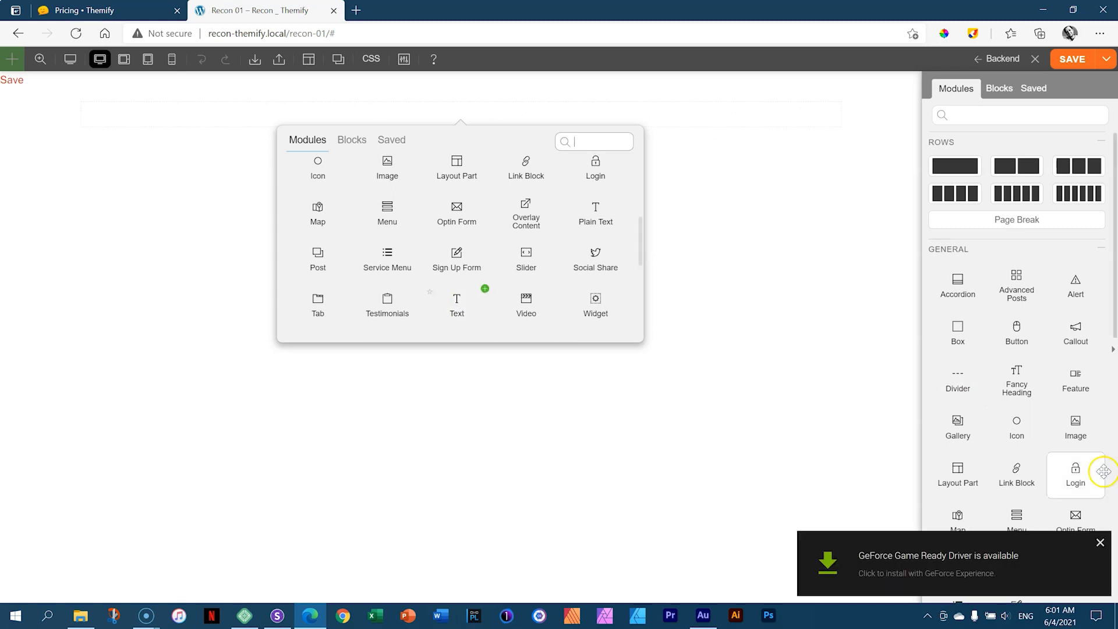
pyautogui.click(1100, 543)
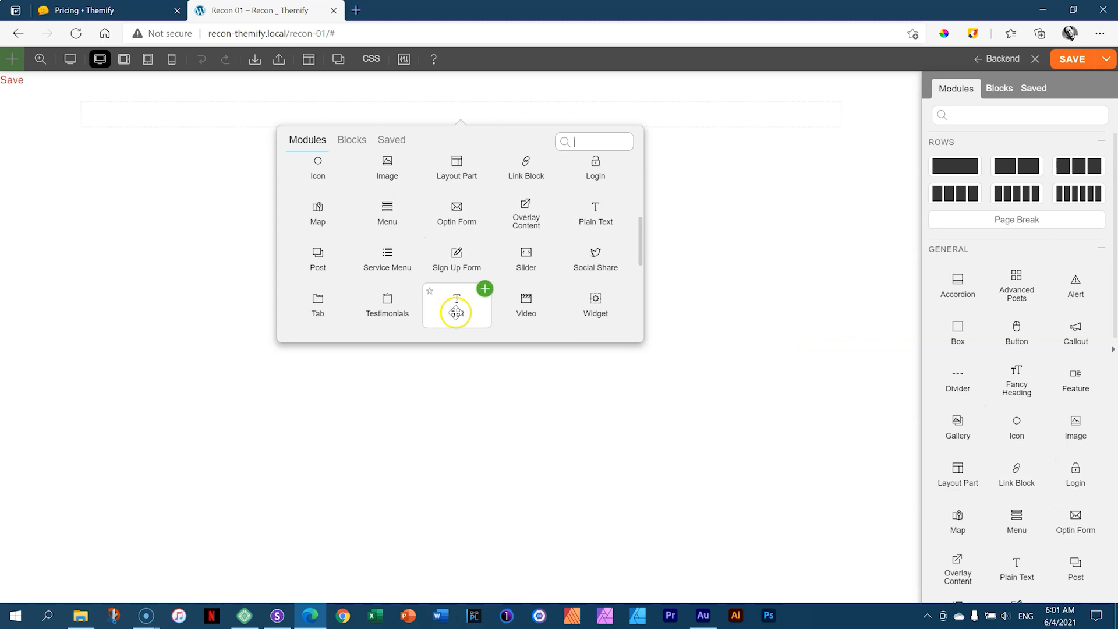
# Place a Text module from the module picker into the empty column, and remove it again
pyautogui.moveTo(455, 307); pyautogui.dragTo(454, 114)
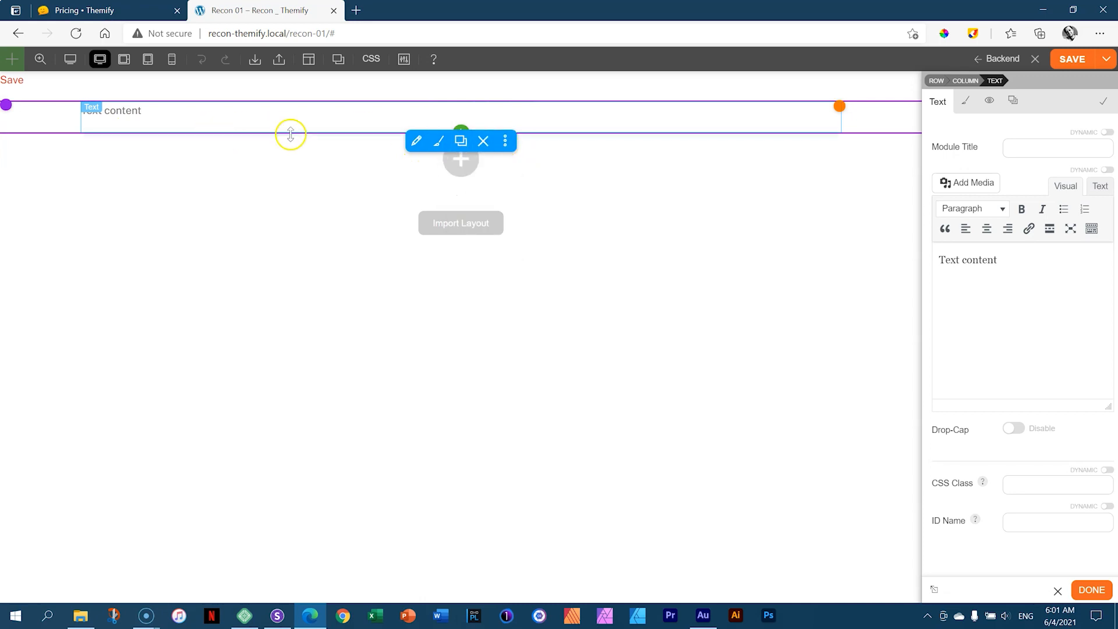
pyautogui.click(483, 141)
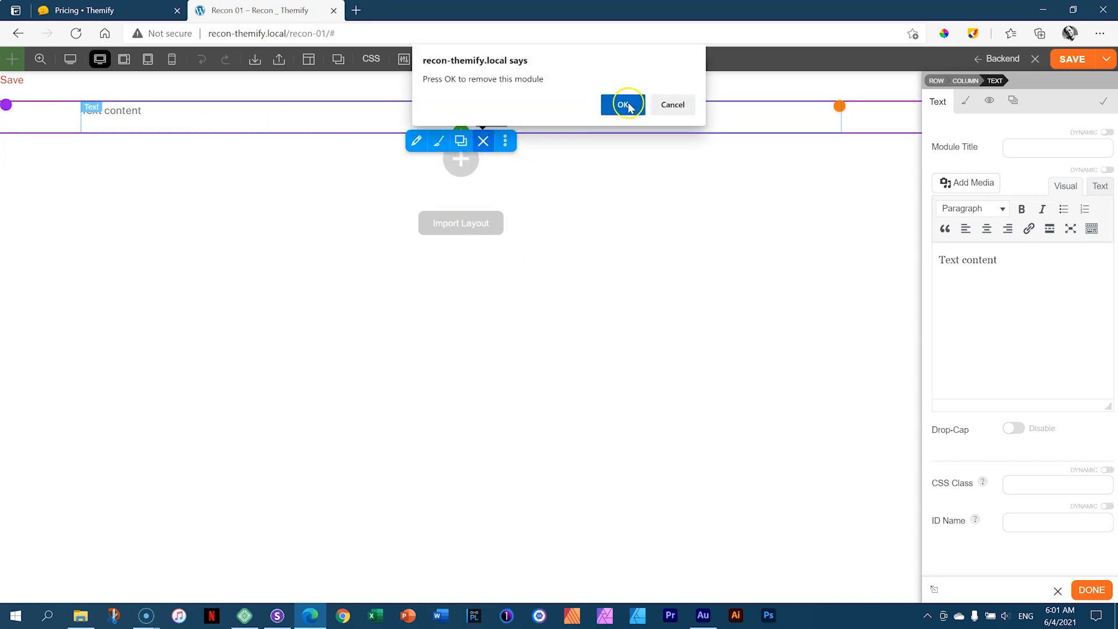
pyautogui.click(623, 105)
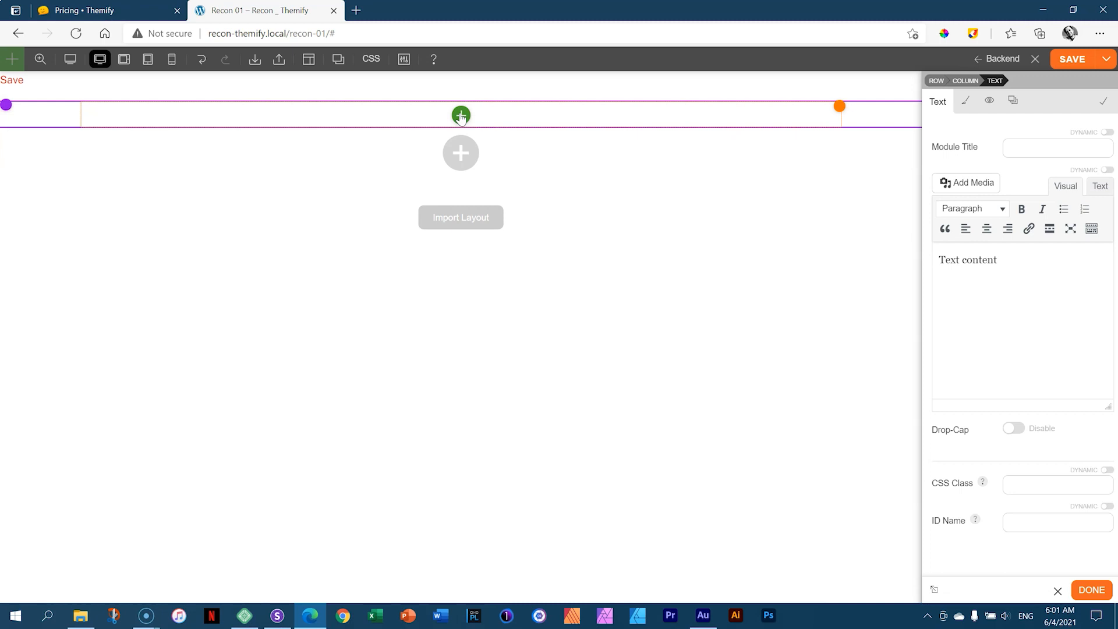
# Add the Text module with its own add control in the column's module picker, delete it and finish the module settings
pyautogui.click(462, 116)
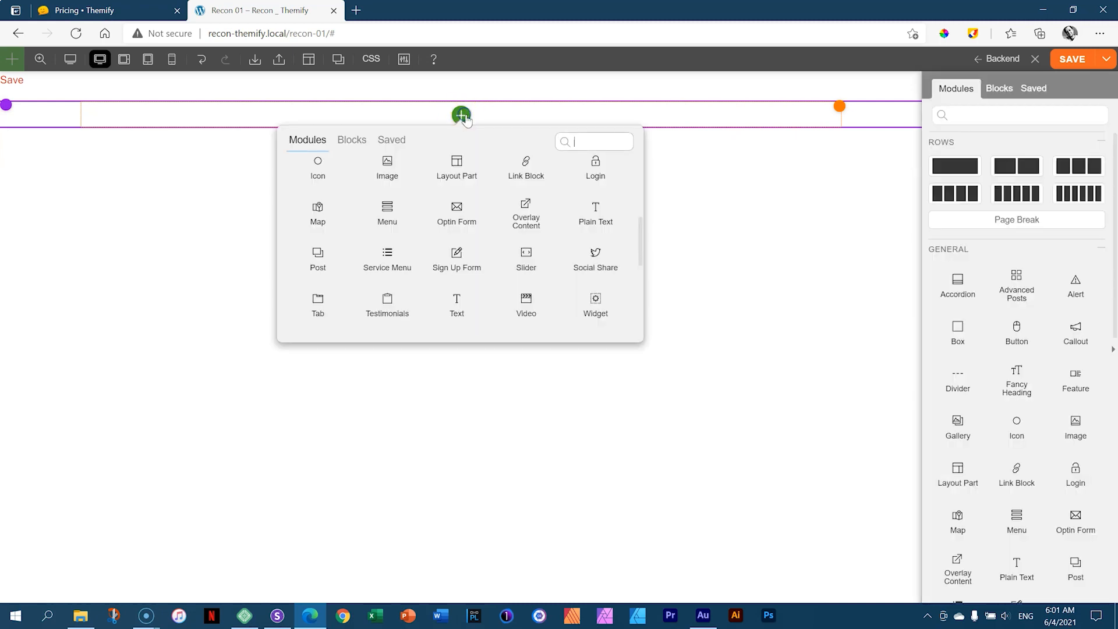
pyautogui.moveTo(462, 309)
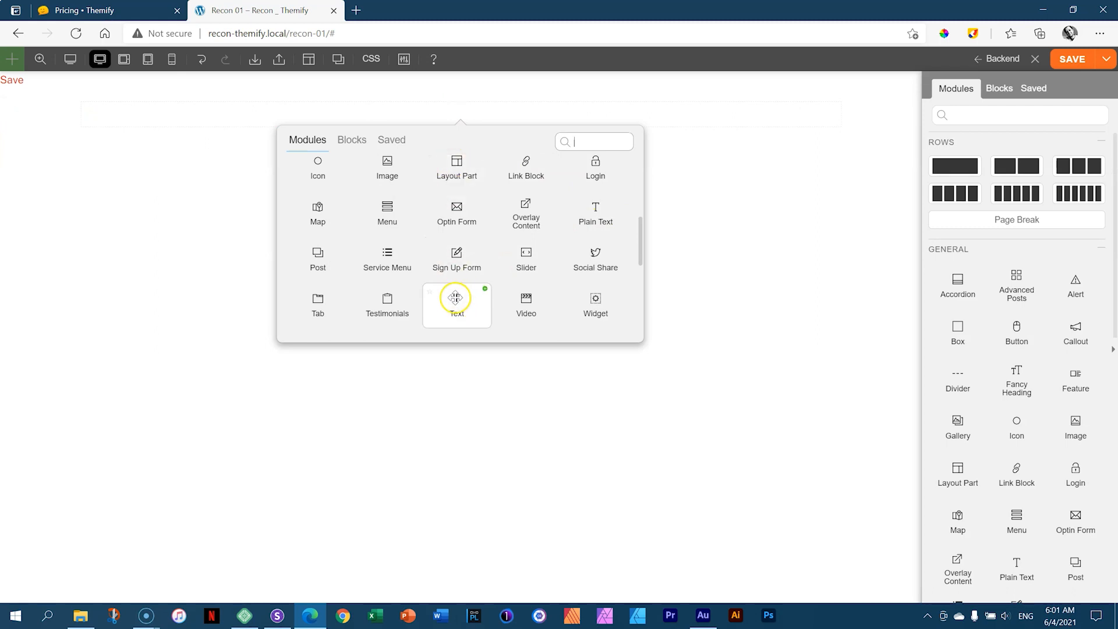
pyautogui.click(485, 290)
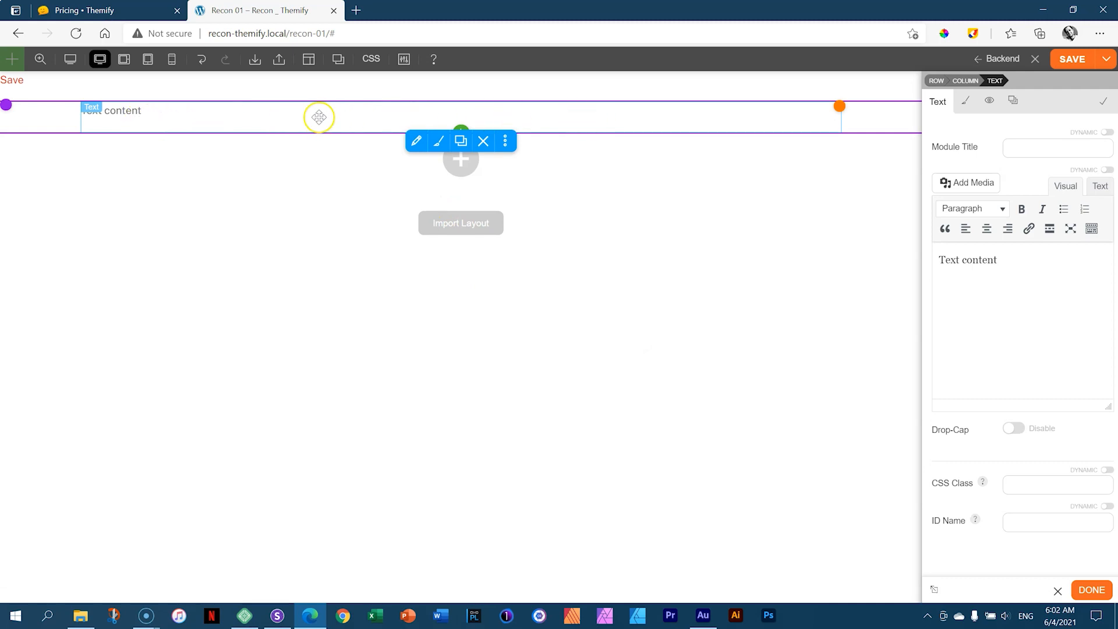
pyautogui.click(483, 143)
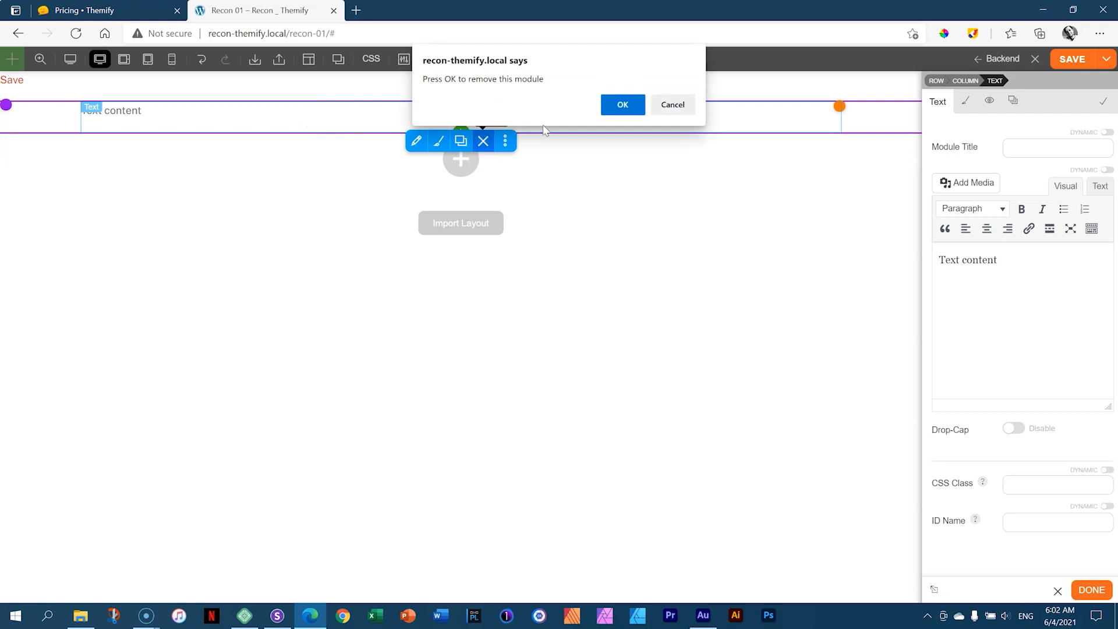
pyautogui.click(622, 109)
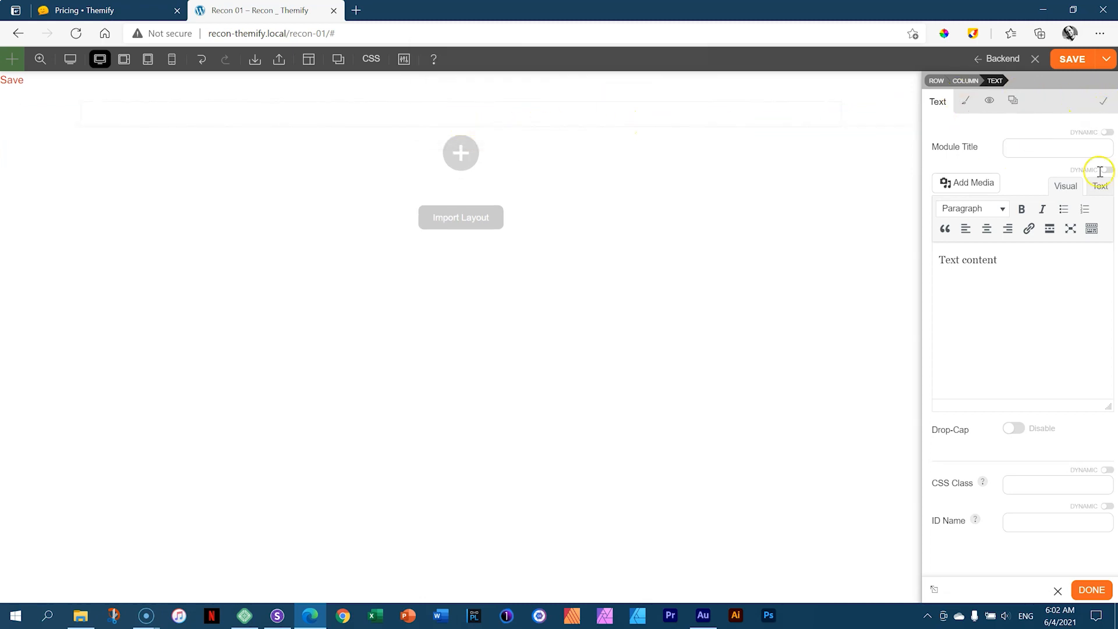
pyautogui.click(1094, 590)
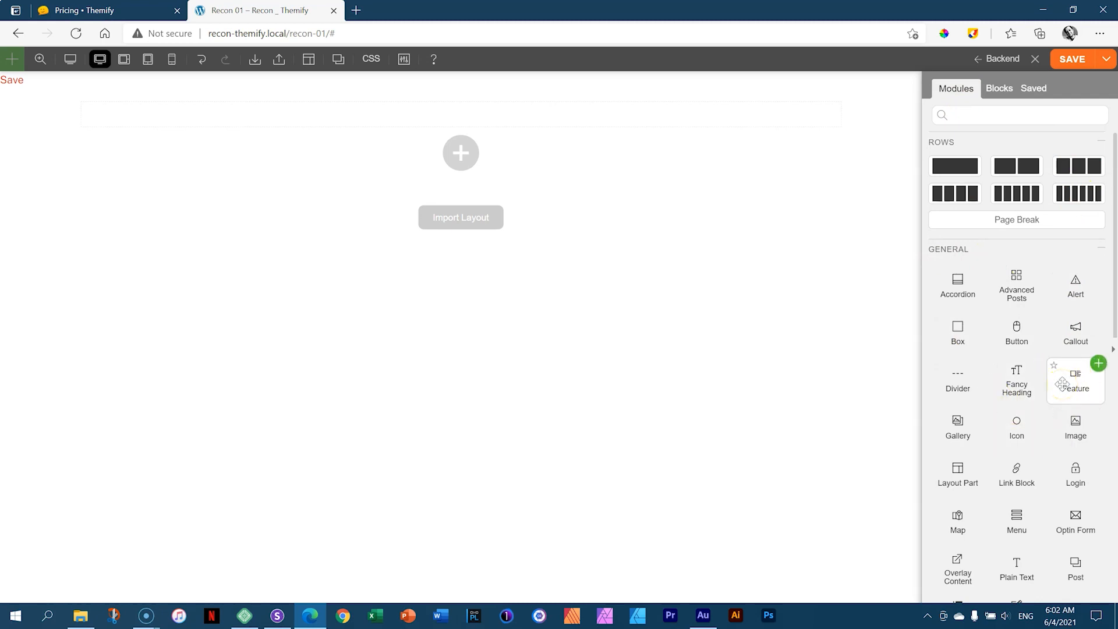
# Search the Modules panel for "text" and place the Text module in the empty column
pyautogui.scroll(-2, 1064, 385)
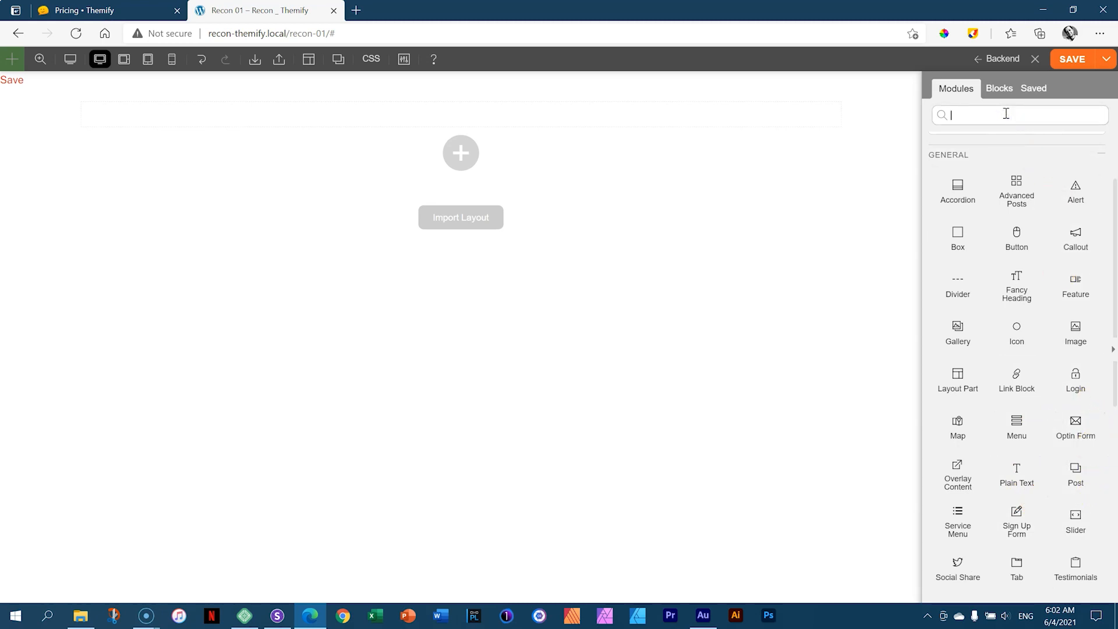
pyautogui.write('text')
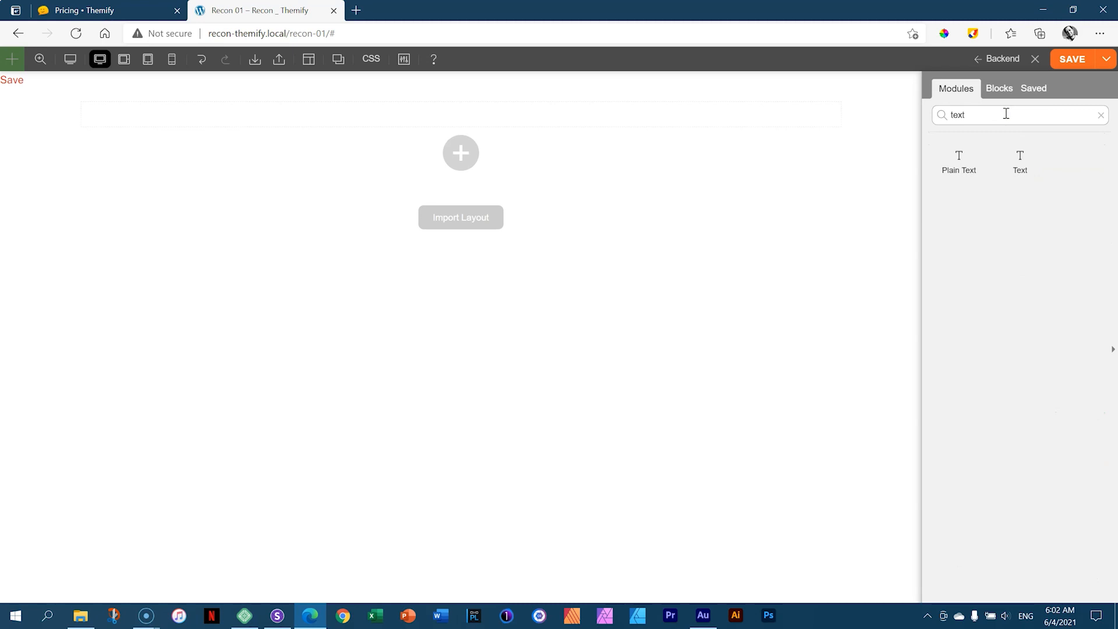
pyautogui.moveTo(1018, 160); pyautogui.dragTo(522, 118)
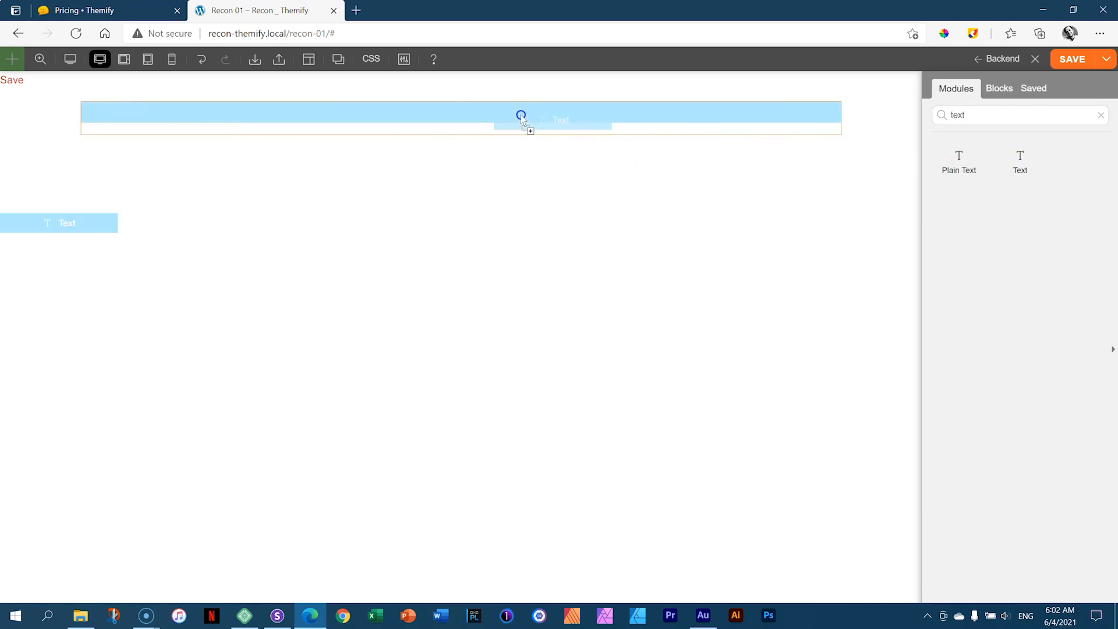
pyautogui.moveTo(522, 119); pyautogui.dragTo(521, 115)
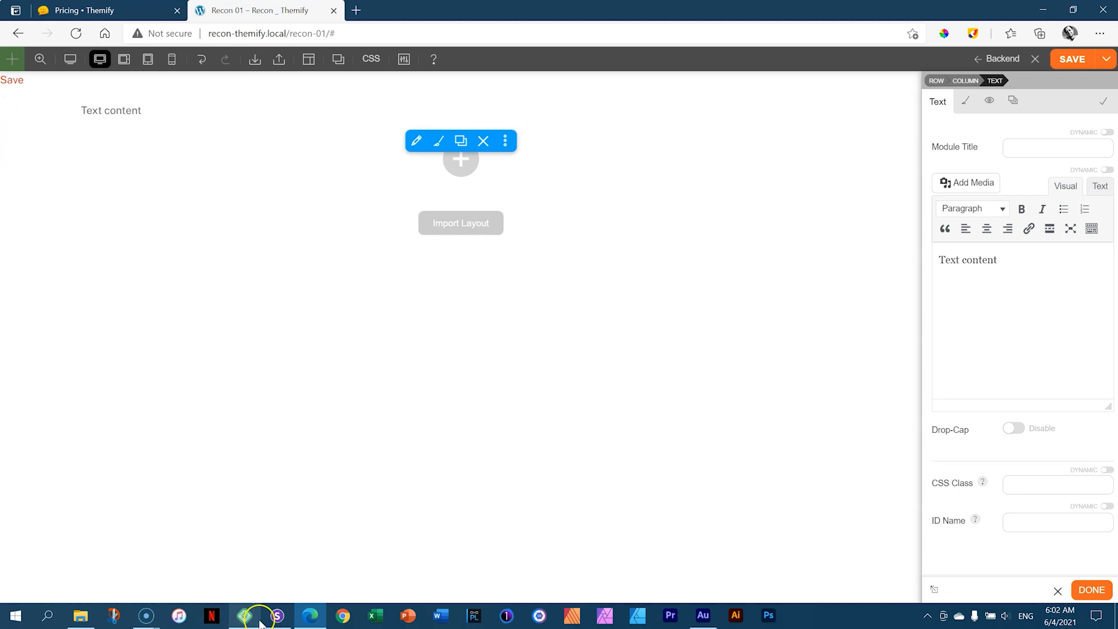
# Switch to the multi-device preview app, view only the Desktop (1920 x 1080) preview of the demo page, and return to the builder
pyautogui.click(277, 615)
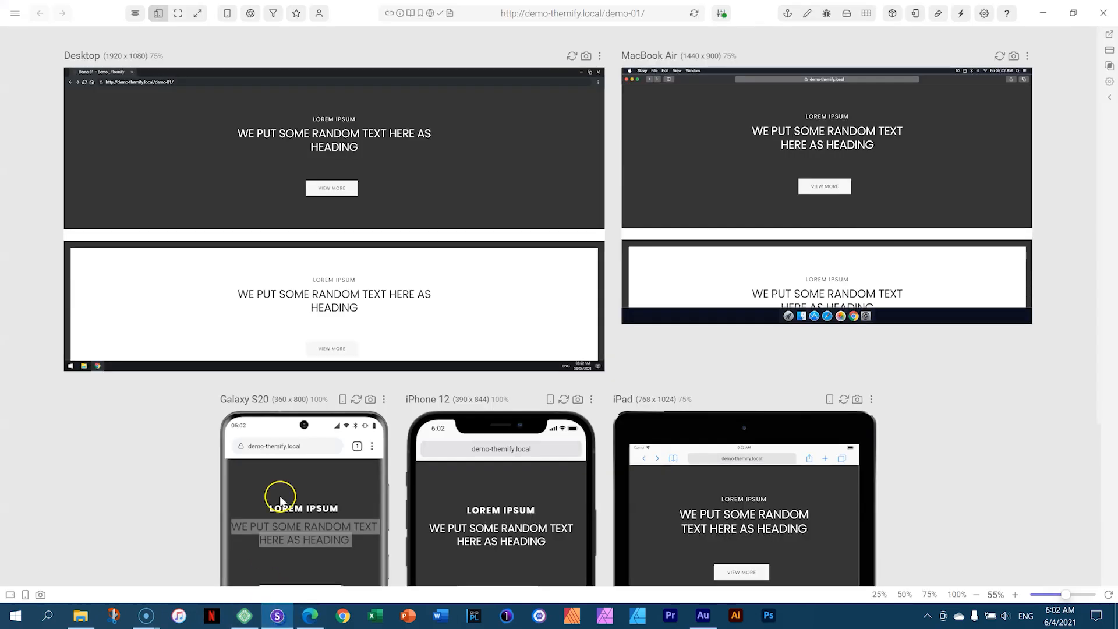
pyautogui.click(603, 57)
pyautogui.click(561, 86)
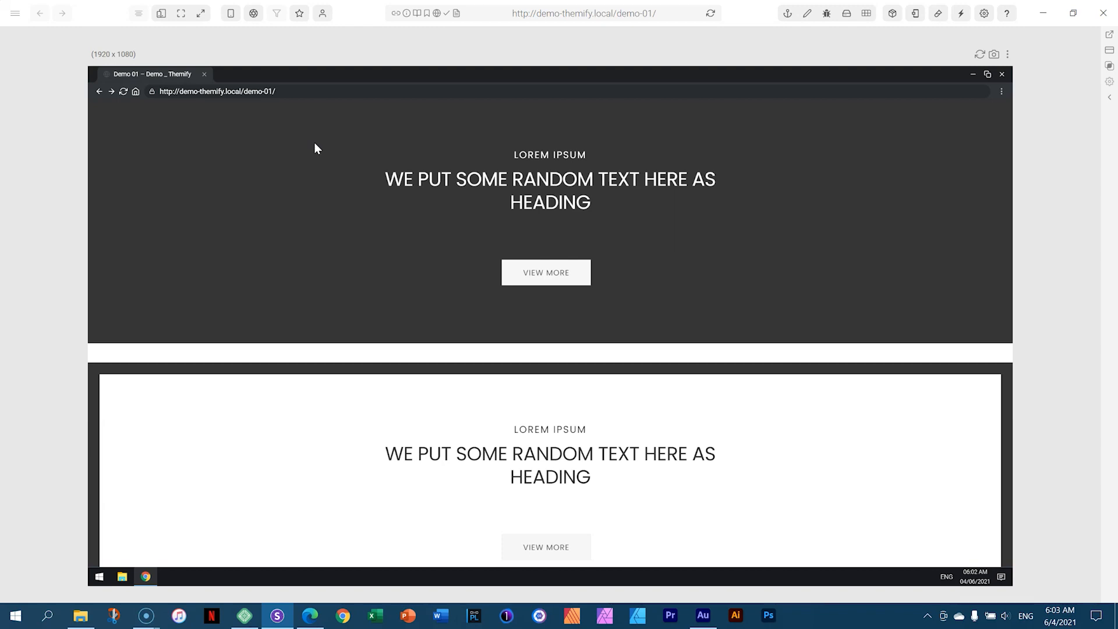
pyautogui.hotkey('alt', 'Tab')
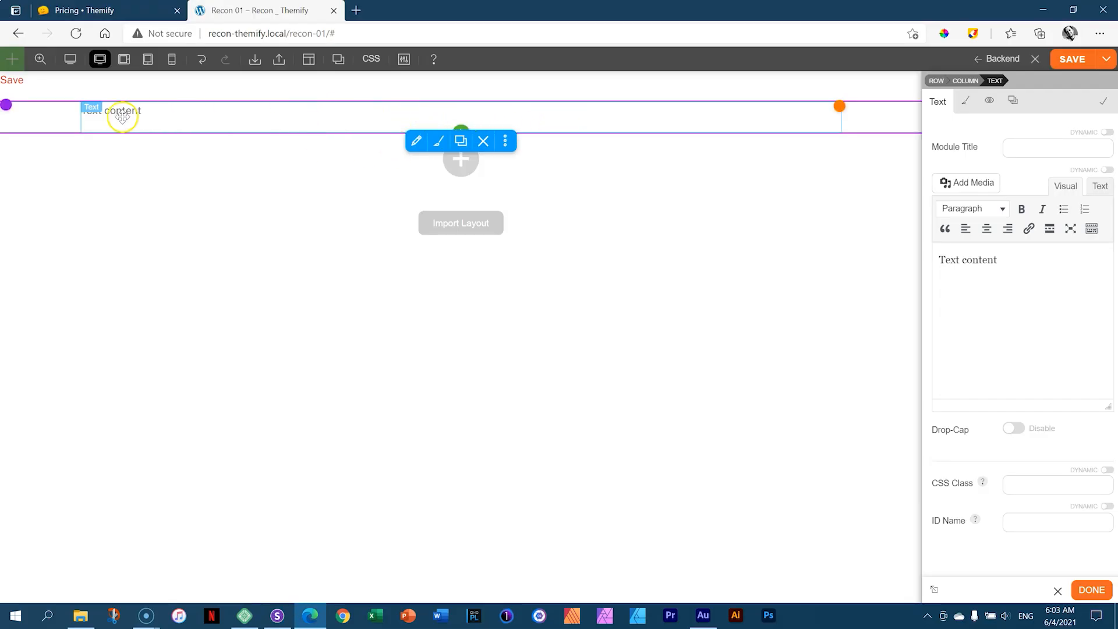
# Open the Styling settings of the row holding the Text module and review their sections, including the Transform options
pyautogui.moveTo(8, 110)
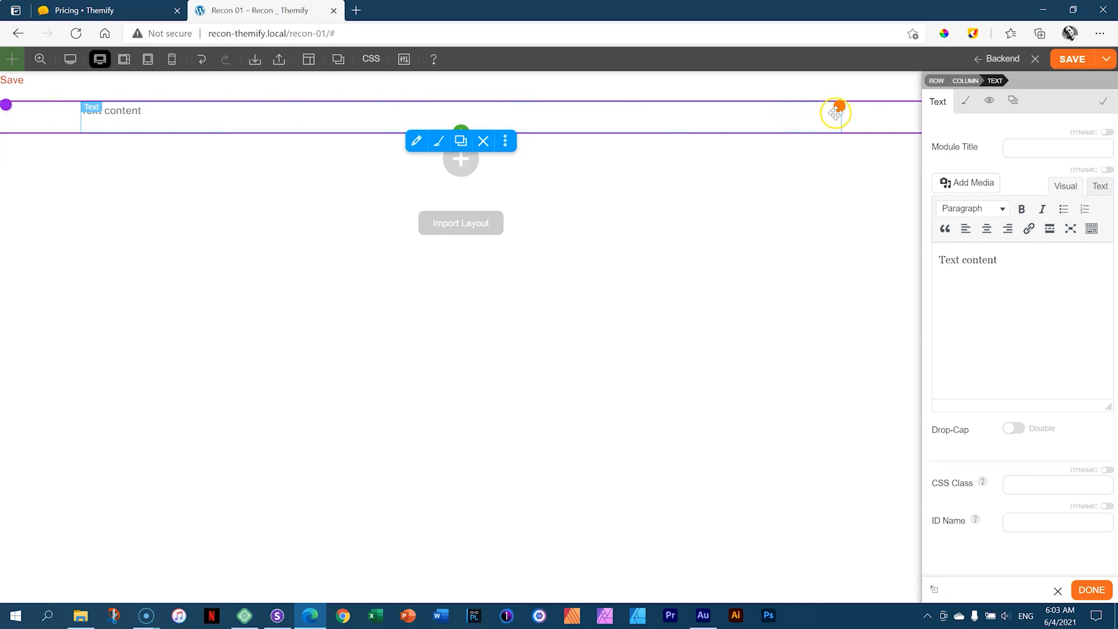
pyautogui.click(881, 117)
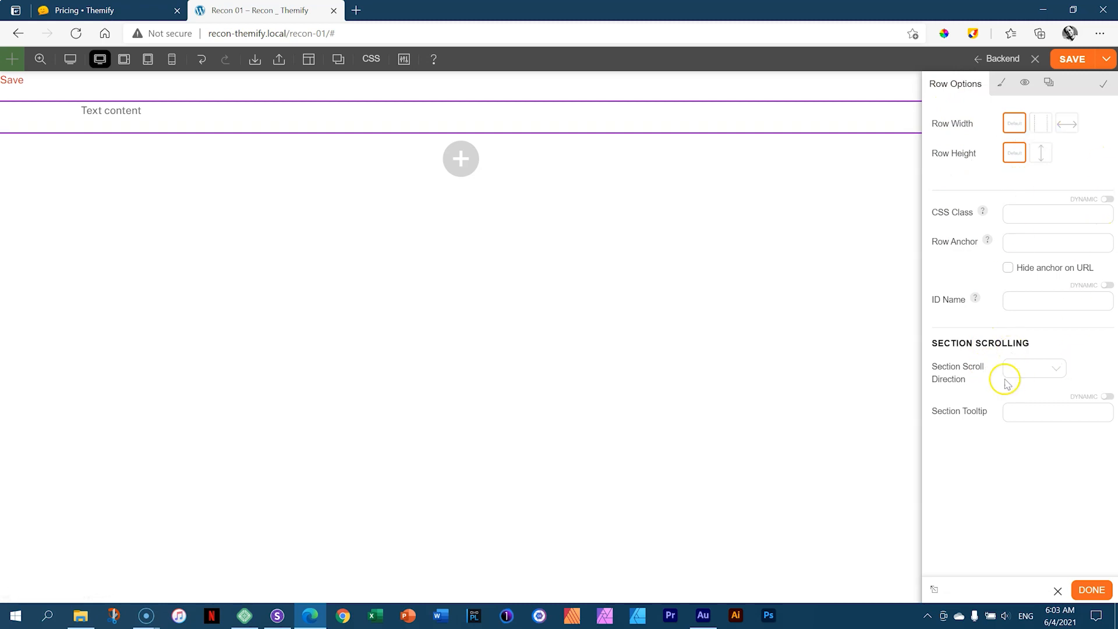
pyautogui.click(1002, 84)
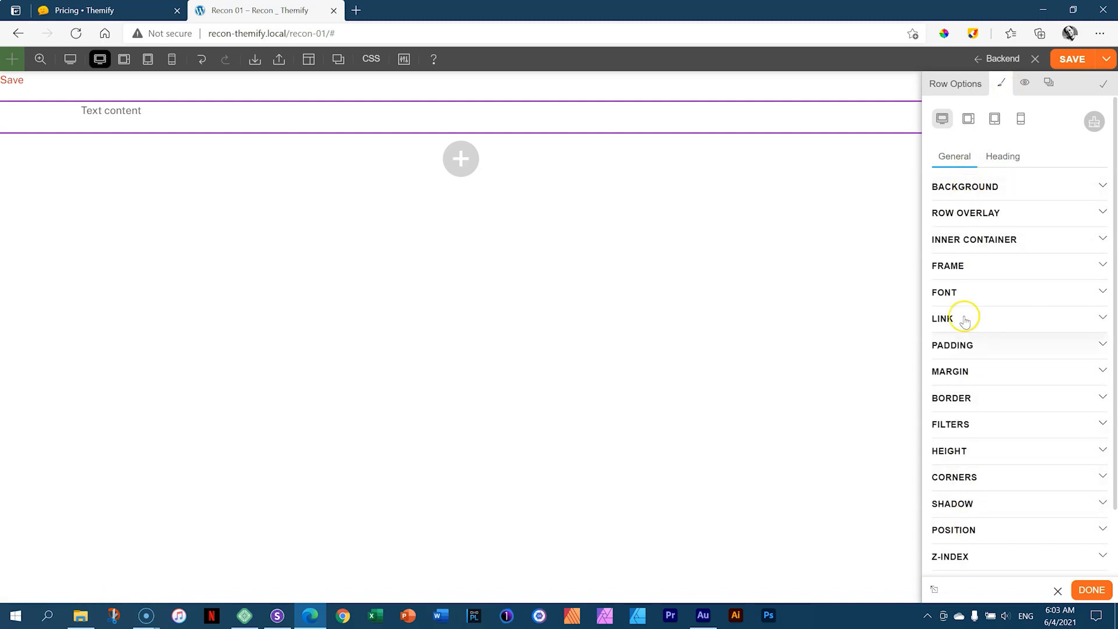
pyautogui.scroll(-2, 972, 237)
pyautogui.scroll(2, 970, 241)
pyautogui.scroll(-2, 965, 251)
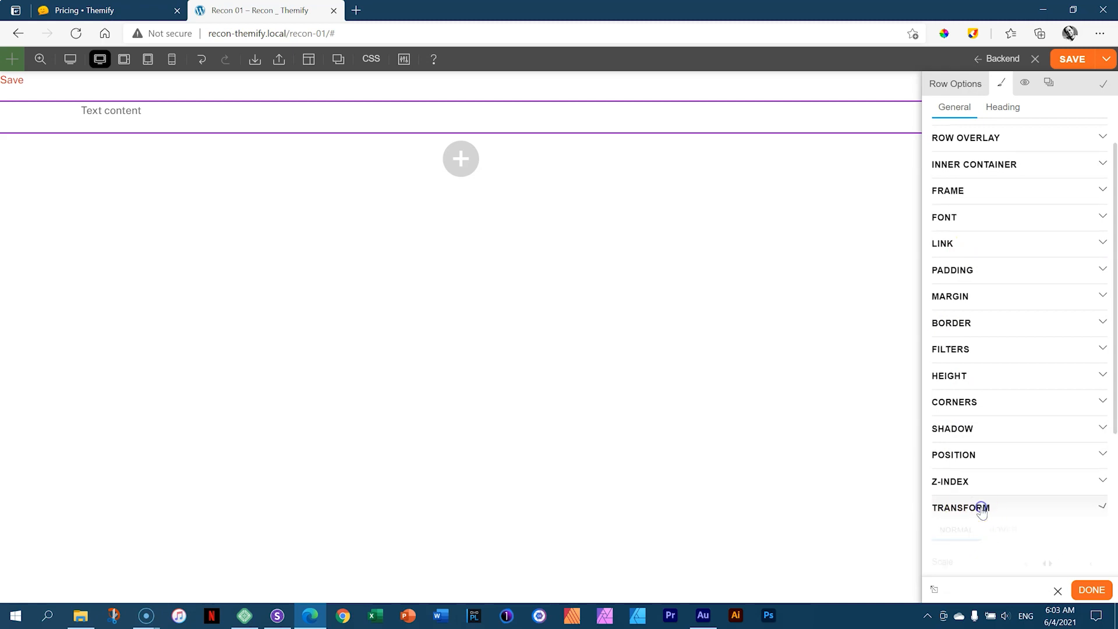
pyautogui.click(983, 508)
pyautogui.scroll(-4, 985, 505)
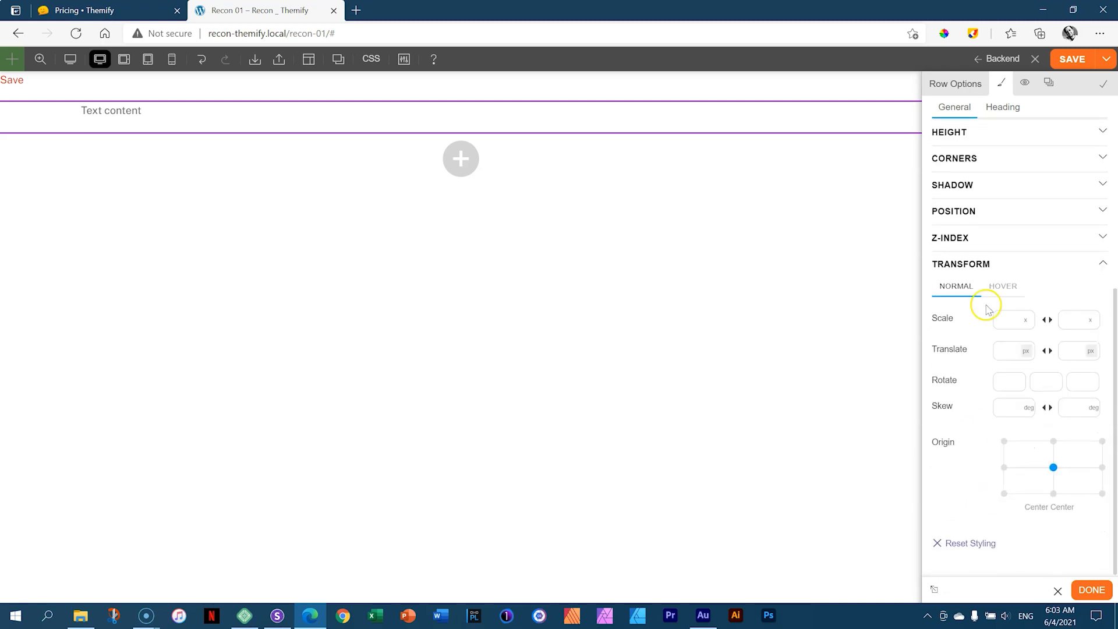
pyautogui.click(989, 267)
pyautogui.scroll(5, 998, 279)
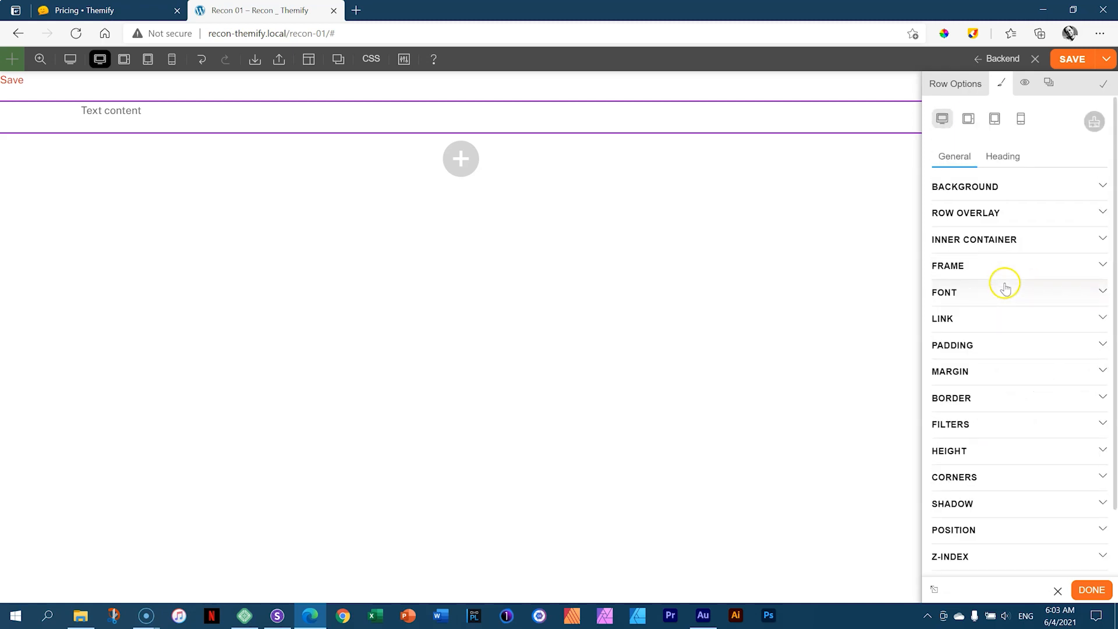
# Expand the row's Background styling and open its Background Color picker
pyautogui.click(982, 186)
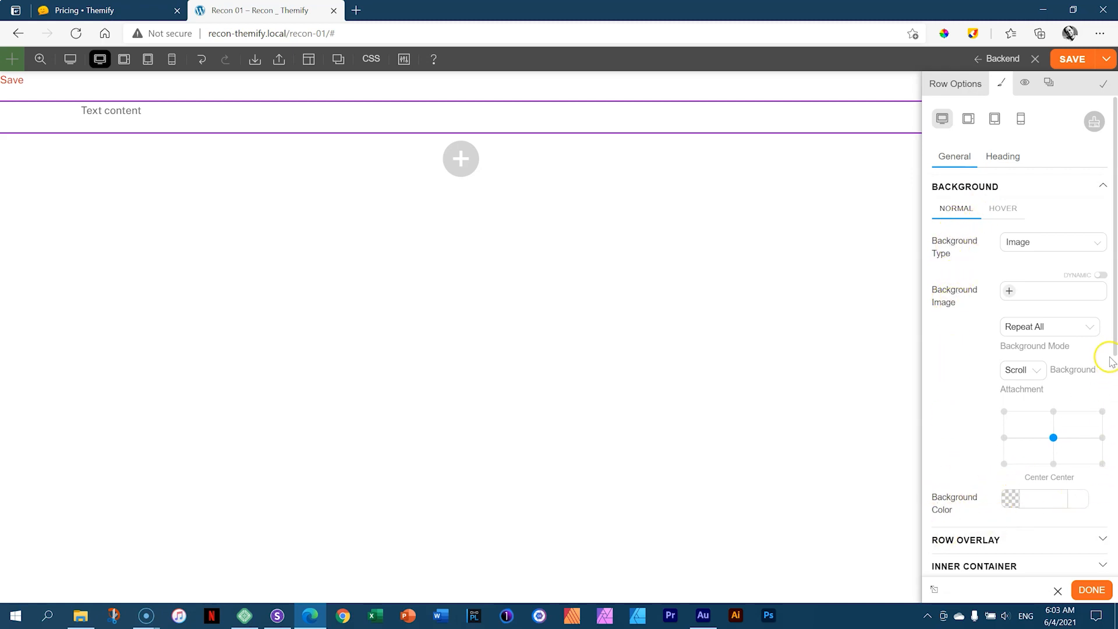
pyautogui.moveTo(1114, 332); pyautogui.dragTo(1114, 445)
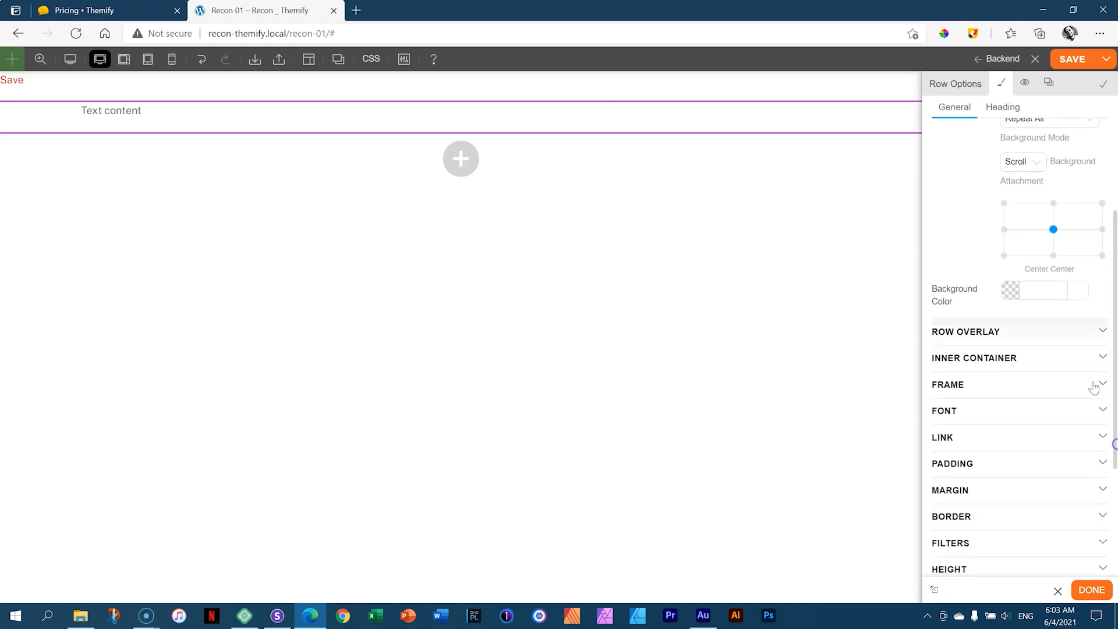
pyautogui.click(1038, 292)
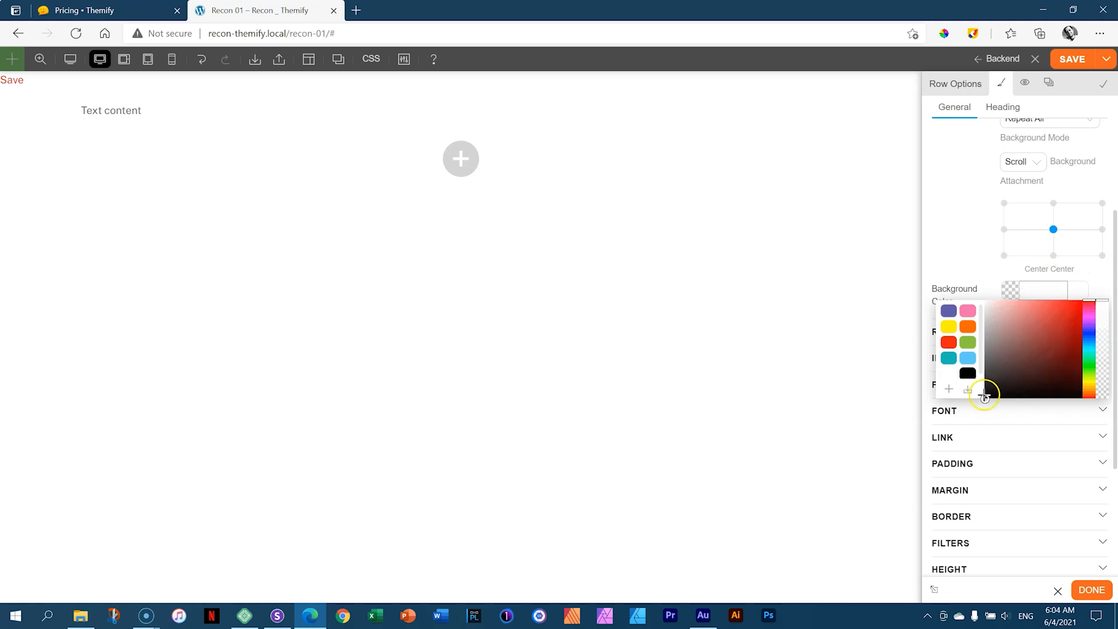
# Try custom red and blue shades, plus the preset swatches from pink and purple through to light blue, as the row's background color
pyautogui.moveTo(1000, 389); pyautogui.dragTo(1068, 313)
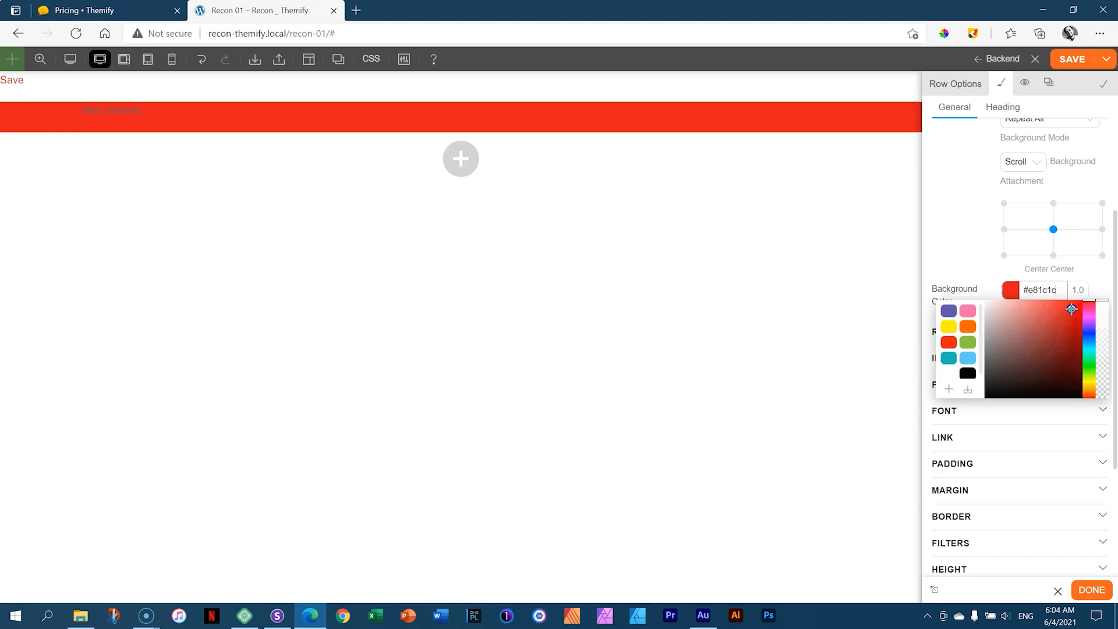
pyautogui.moveTo(1089, 383); pyautogui.dragTo(1091, 331)
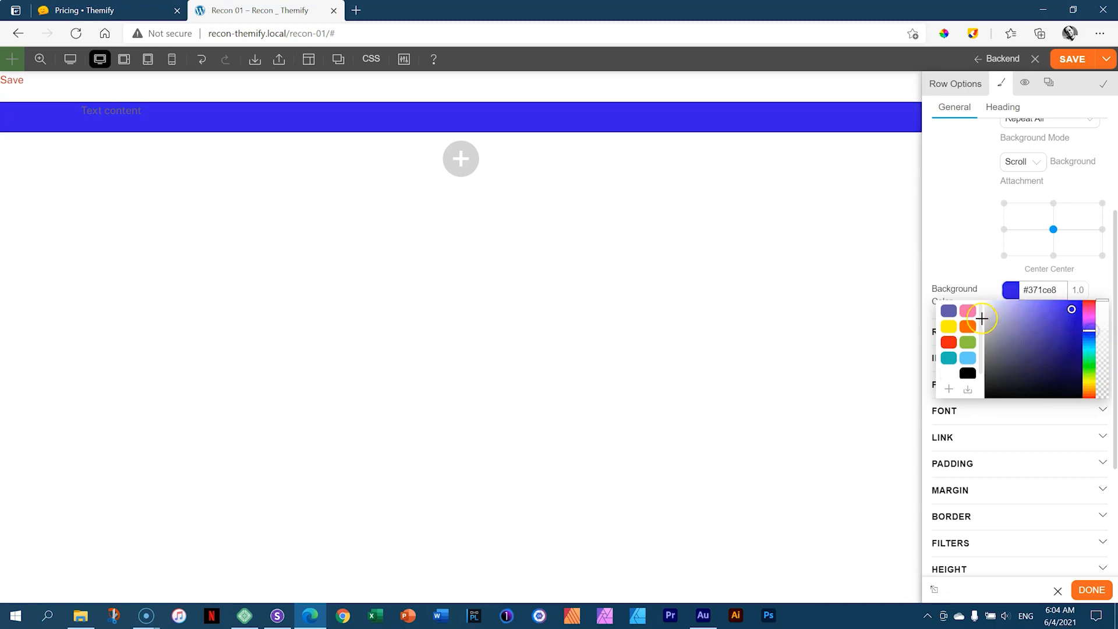
pyautogui.click(967, 313)
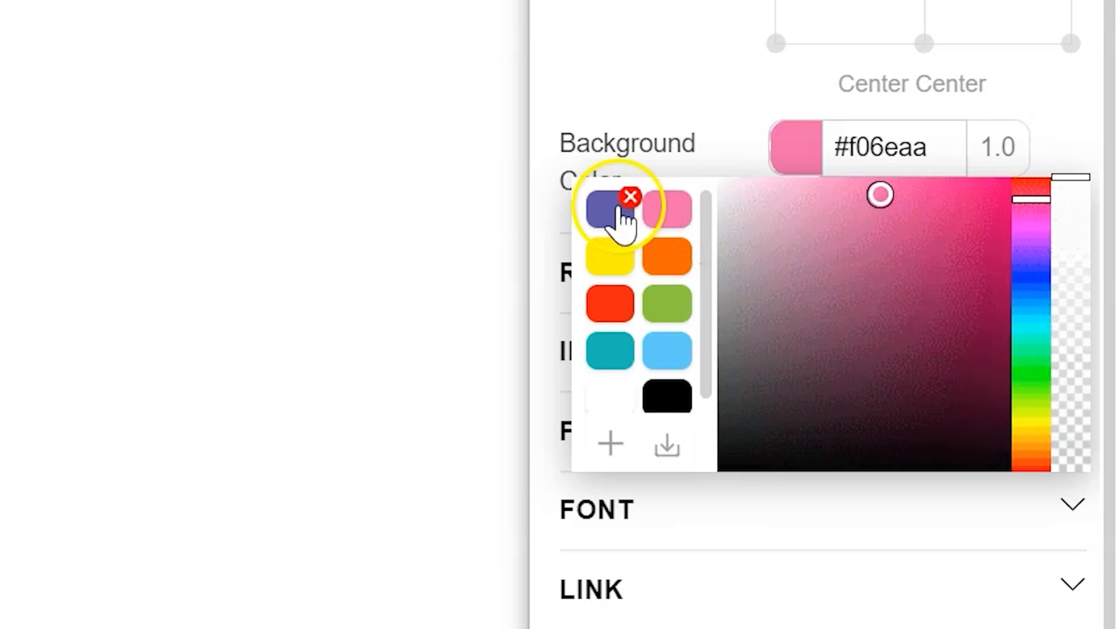
pyautogui.click(949, 312)
pyautogui.click(606, 271)
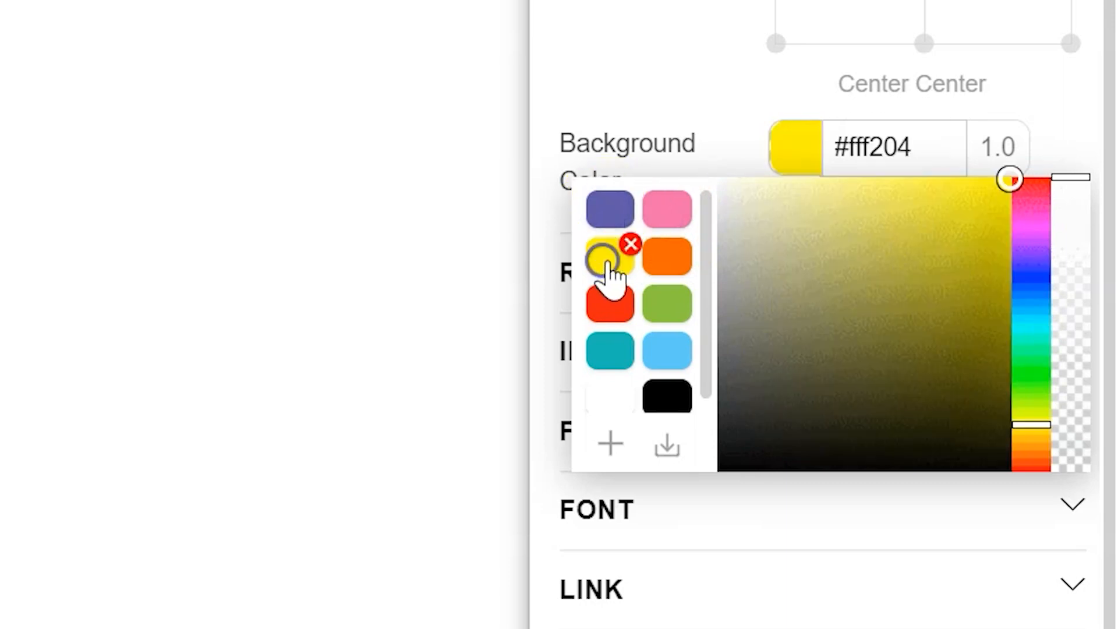
pyautogui.click(663, 268)
pyautogui.click(610, 306)
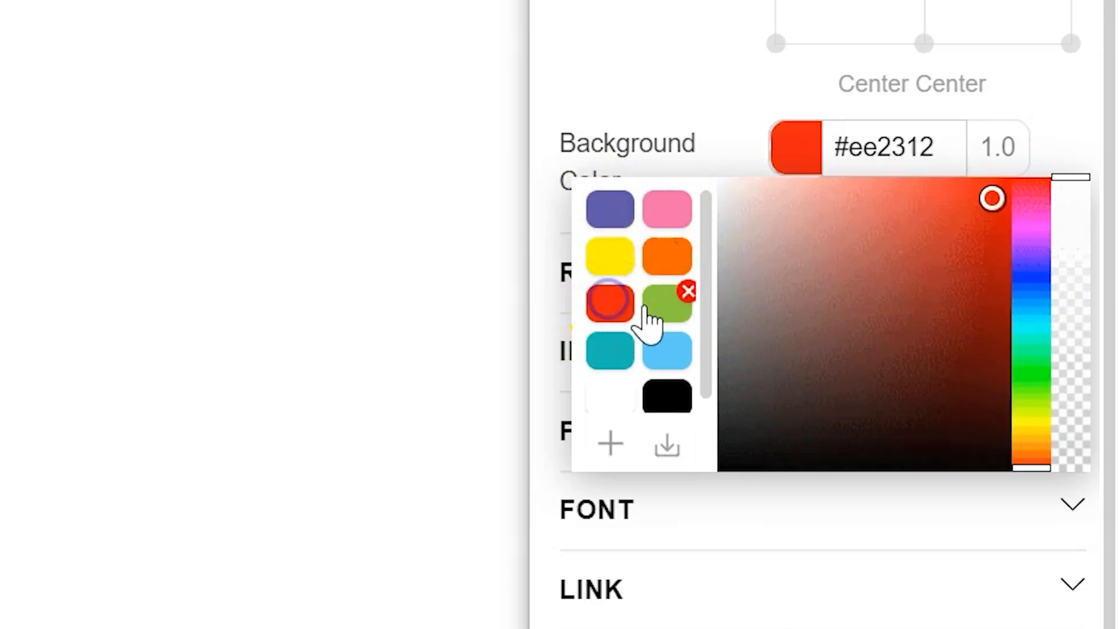
pyautogui.click(656, 304)
pyautogui.click(610, 355)
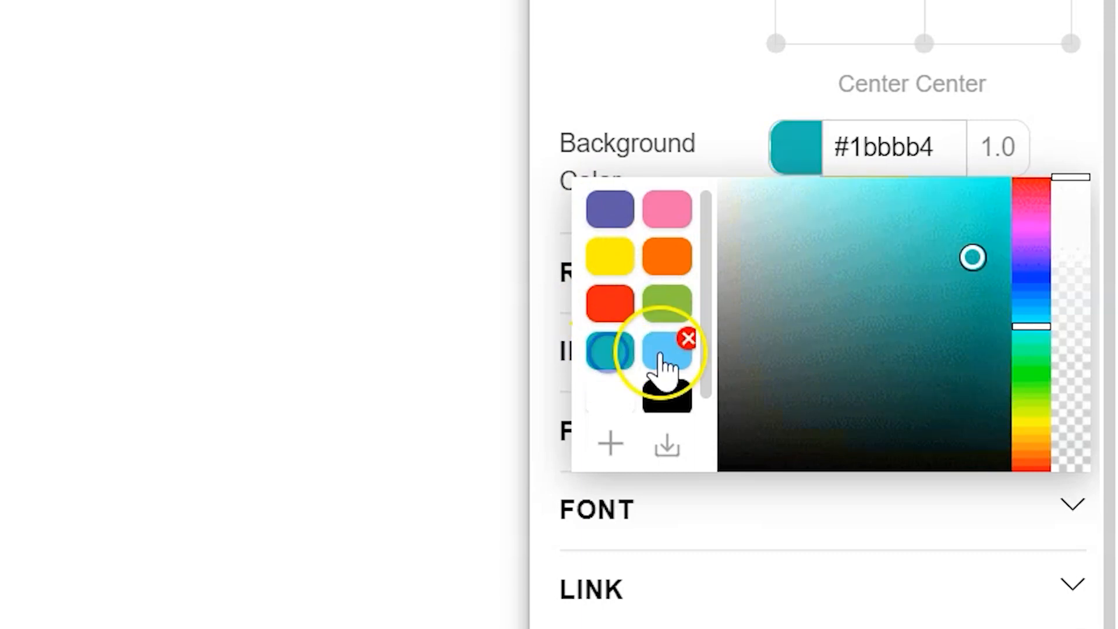
pyautogui.click(664, 360)
pyautogui.moveTo(658, 206)
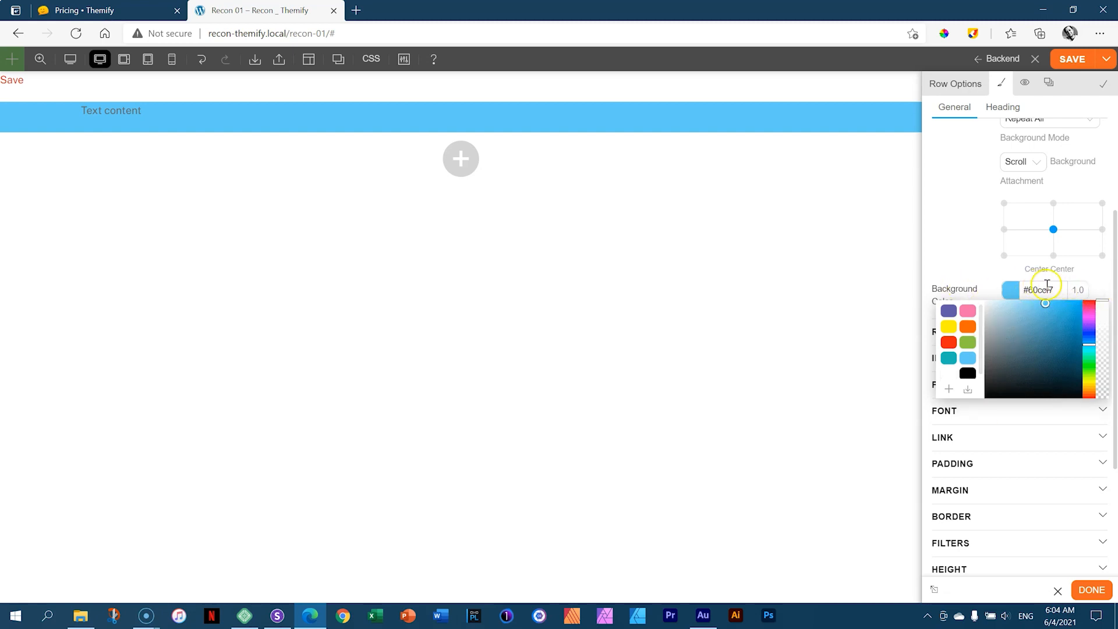
# Set the row's background color to #363636 and close the color picker
pyautogui.moveTo(1056, 290); pyautogui.dragTo(1000, 291)
pyautogui.write('36363')
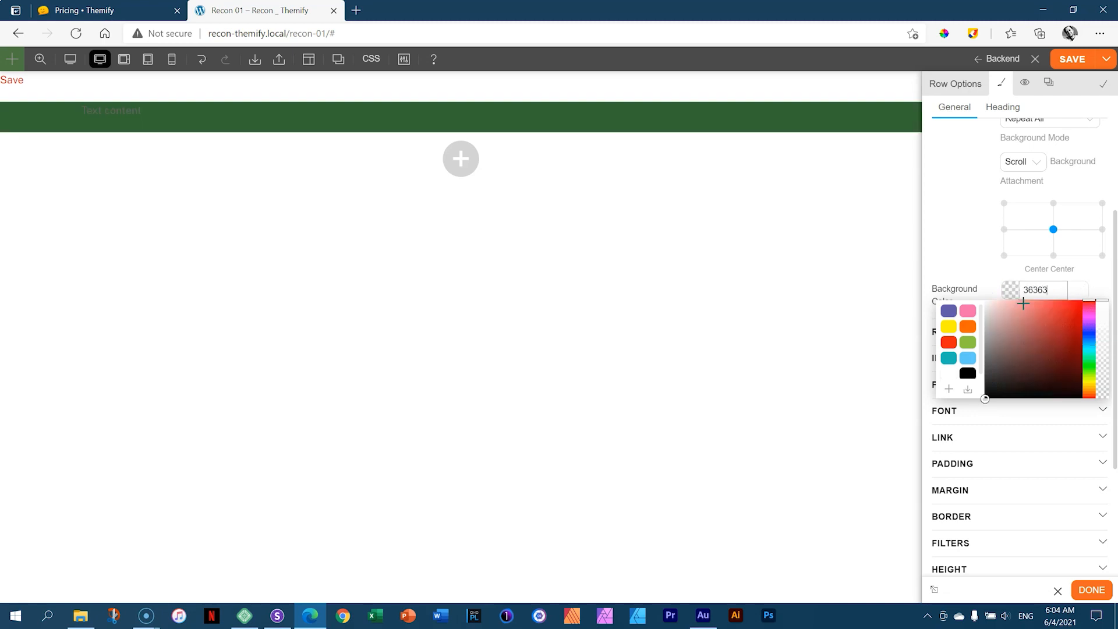
pyautogui.write('6')
pyautogui.click(1015, 290)
pyautogui.click(1093, 291)
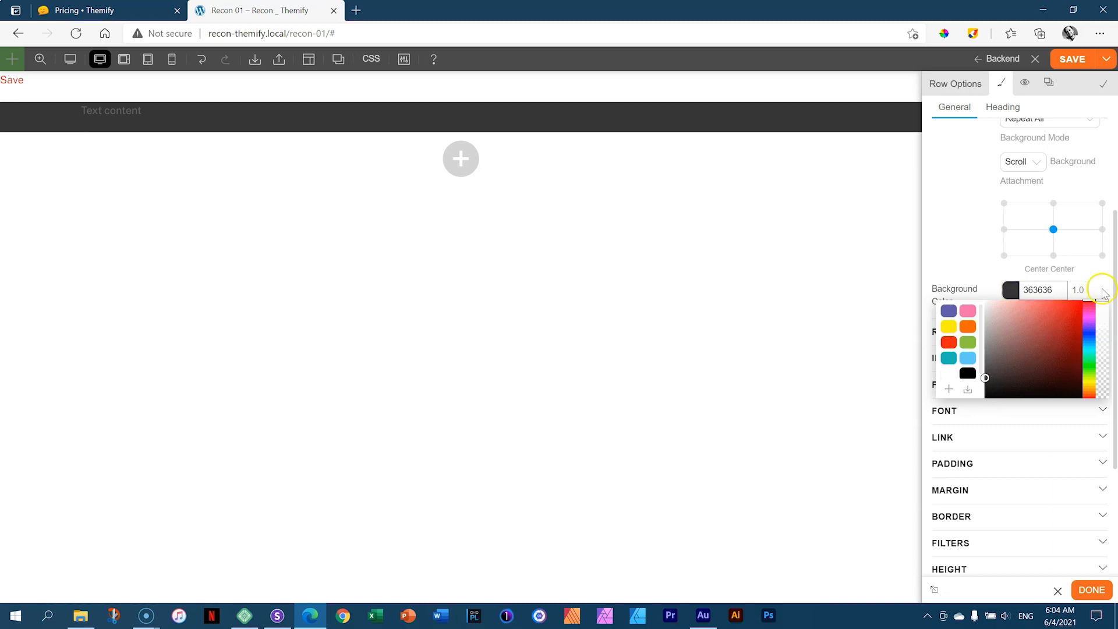
pyautogui.click(1093, 290)
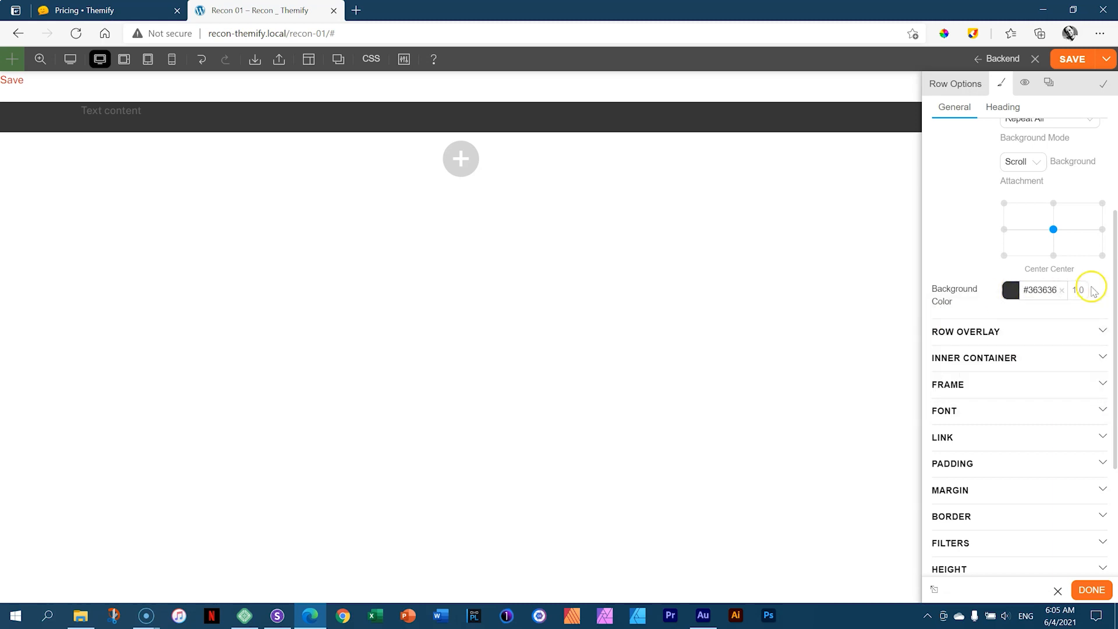
# Collapse the row's Background styling, open the Text module for editing and replace its content with "Lorem Ipsum"
pyautogui.moveTo(1115, 280); pyautogui.dragTo(1115, 155)
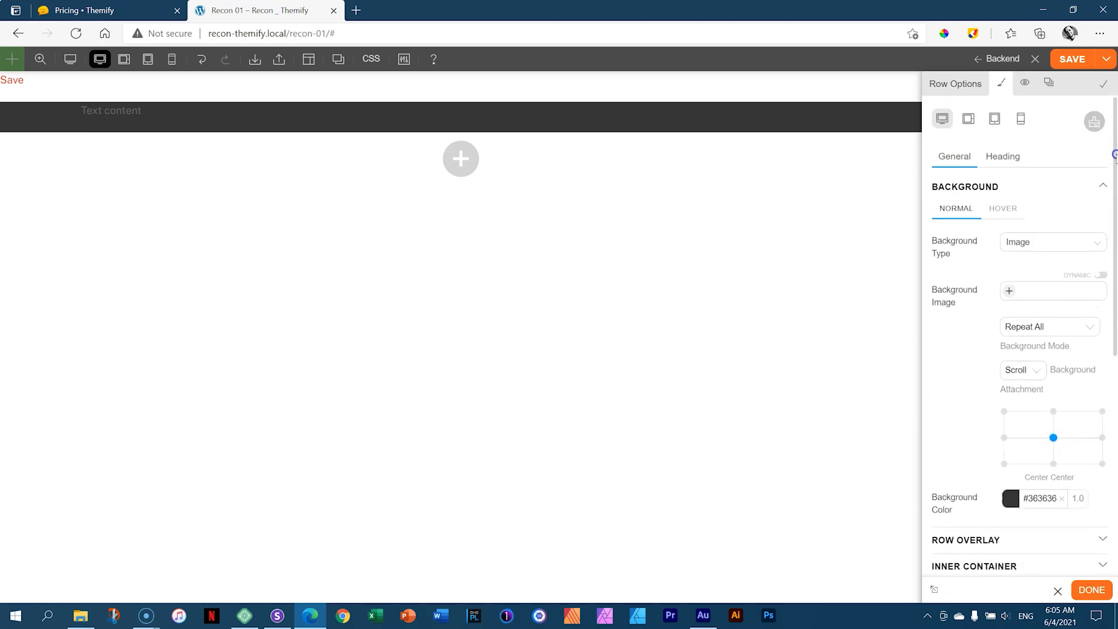
pyautogui.click(1038, 185)
pyautogui.moveTo(129, 122)
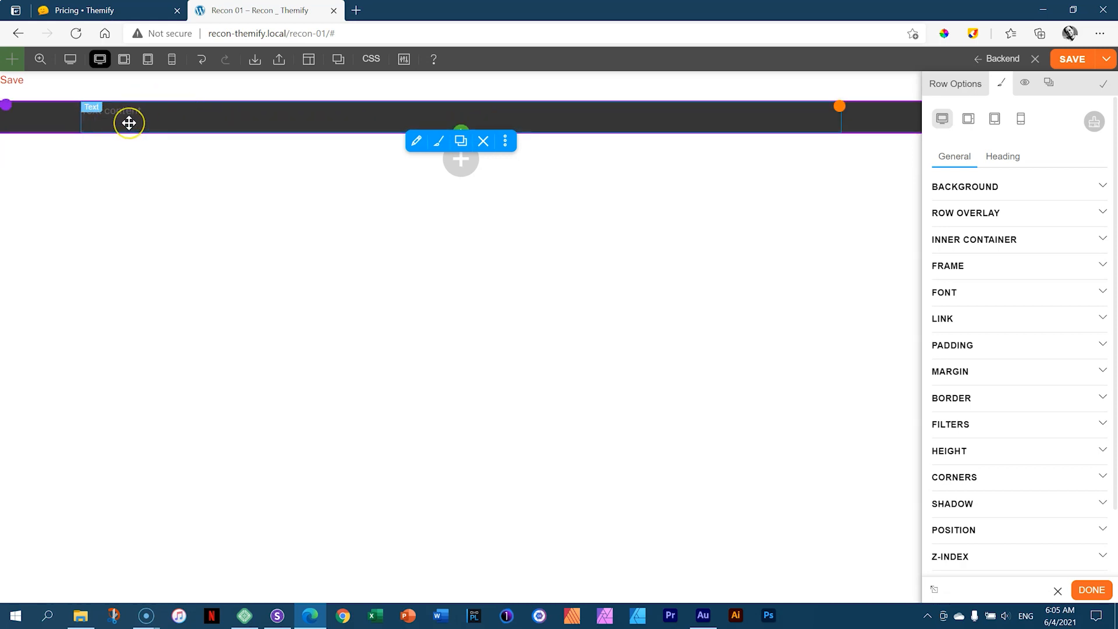
pyautogui.click(153, 115)
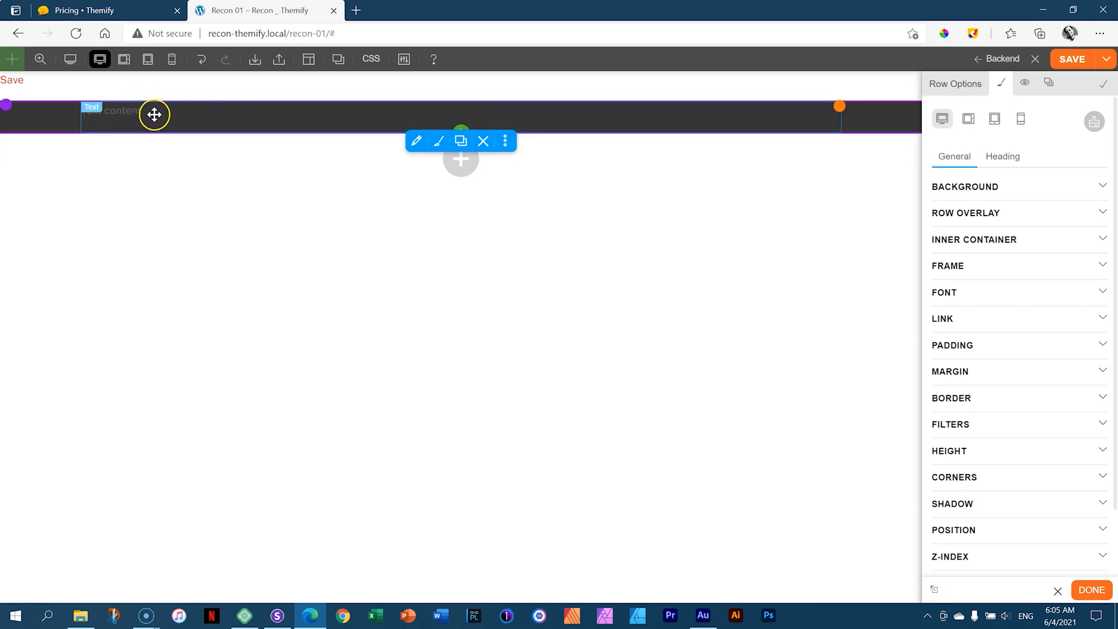
pyautogui.click(421, 142)
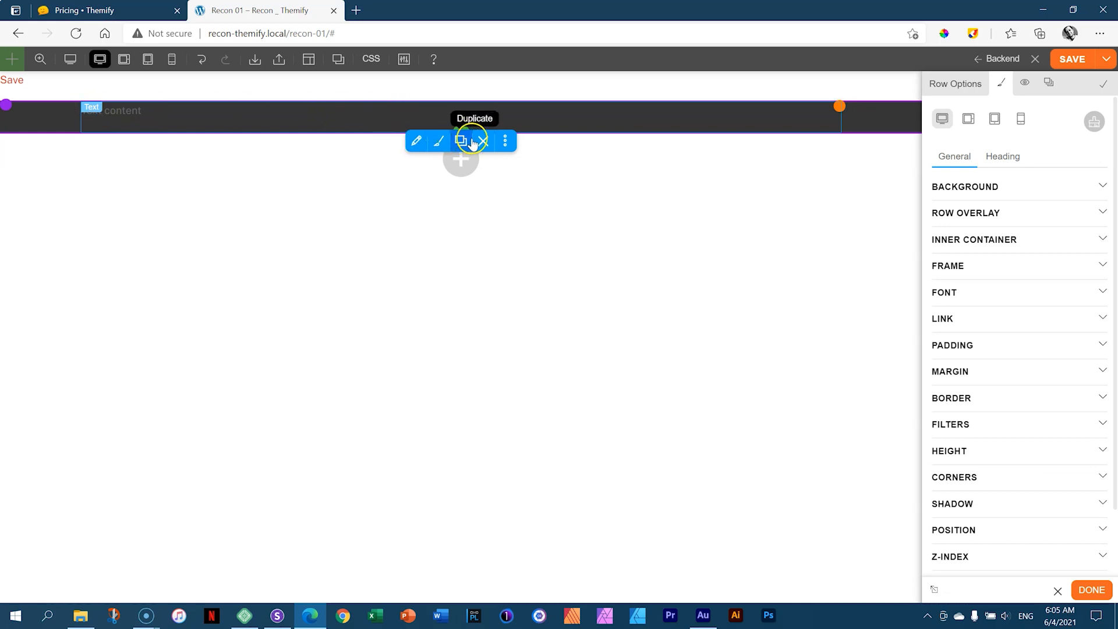
pyautogui.click(413, 144)
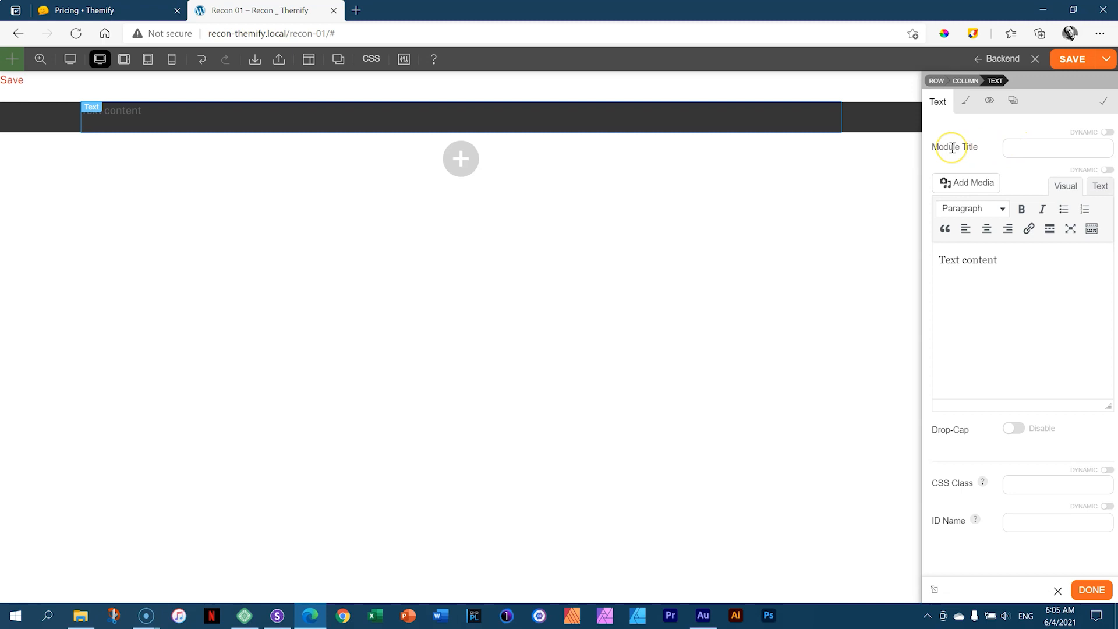
pyautogui.moveTo(1021, 259); pyautogui.dragTo(932, 260)
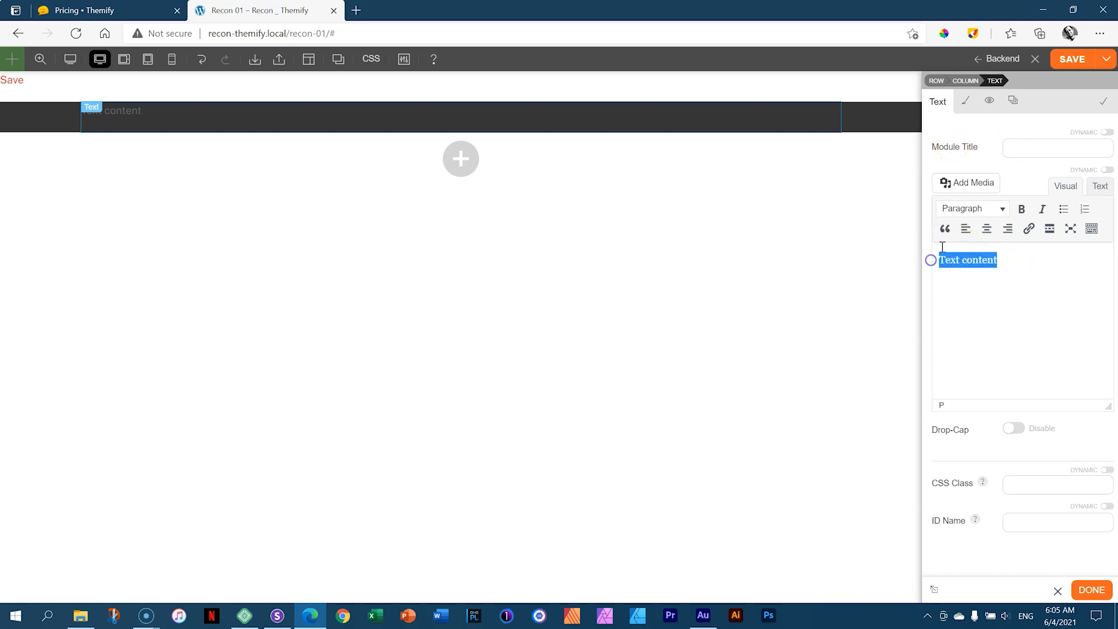
pyautogui.write('Lorem Ipsum')
# Try the Heading 1 and Heading 2 formats on the Lorem Ipsum text and format it as Heading 3
pyautogui.click(1002, 209)
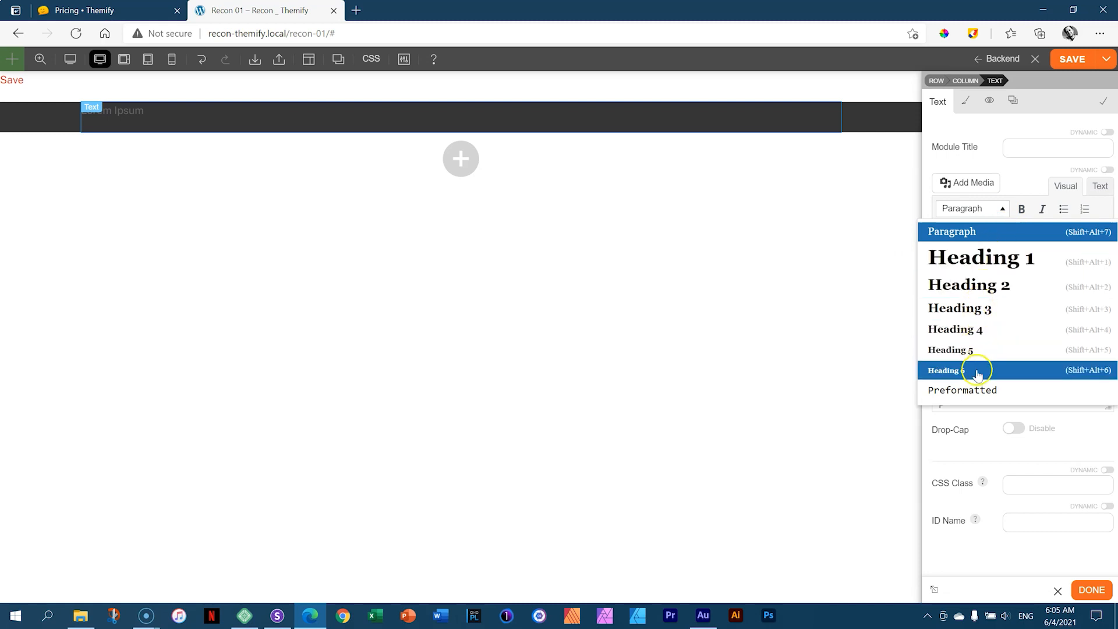
pyautogui.click(986, 259)
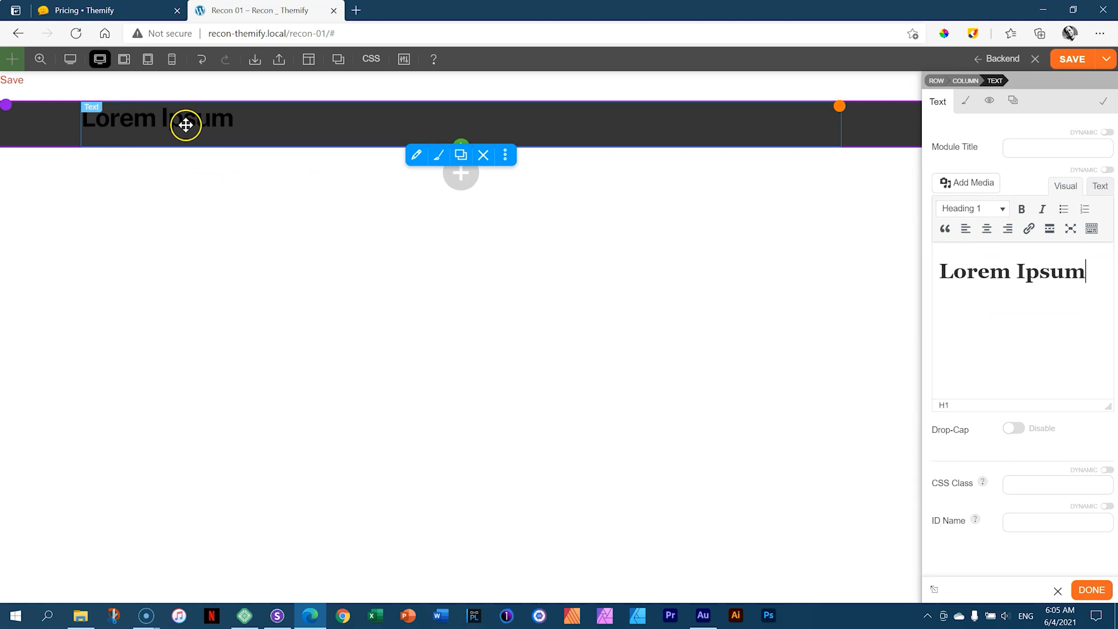
pyautogui.click(998, 208)
pyautogui.click(986, 283)
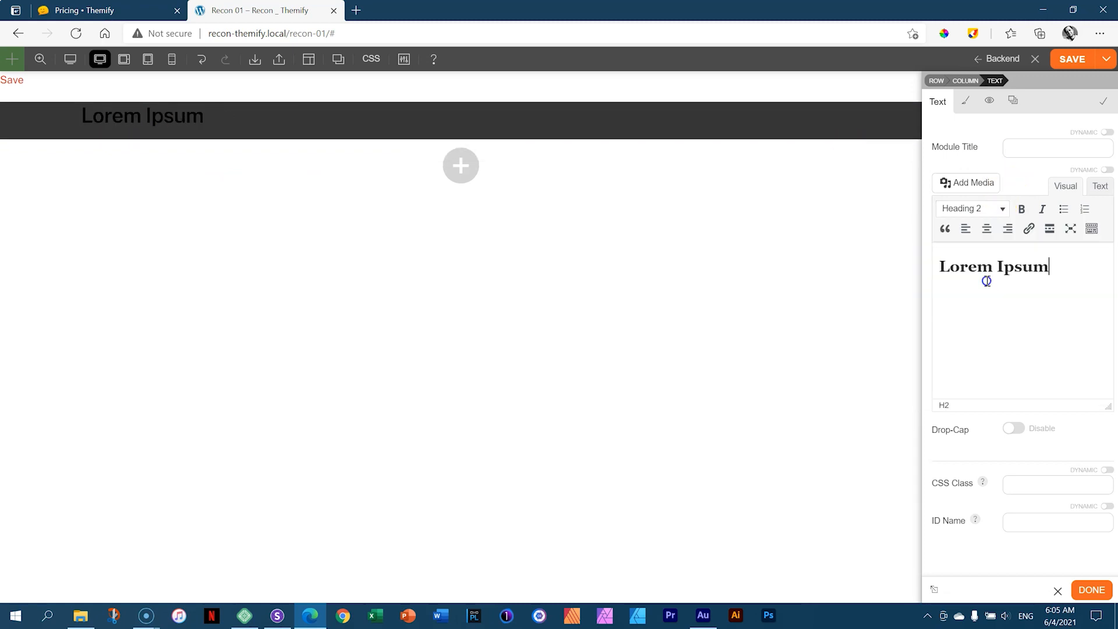
pyautogui.click(1003, 208)
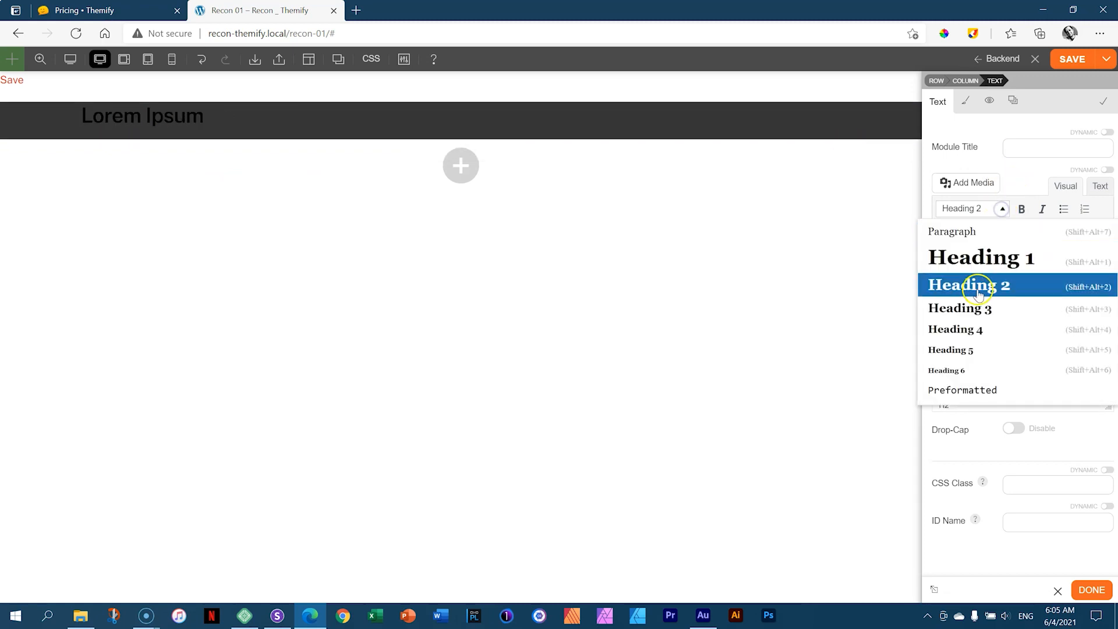
pyautogui.click(967, 311)
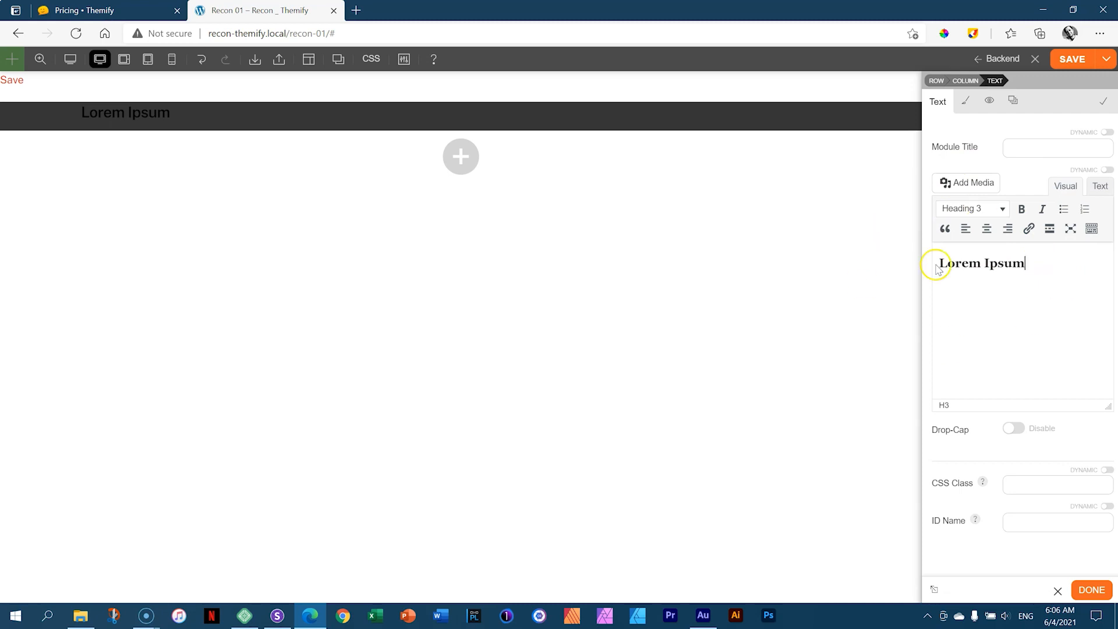
pyautogui.click(973, 208)
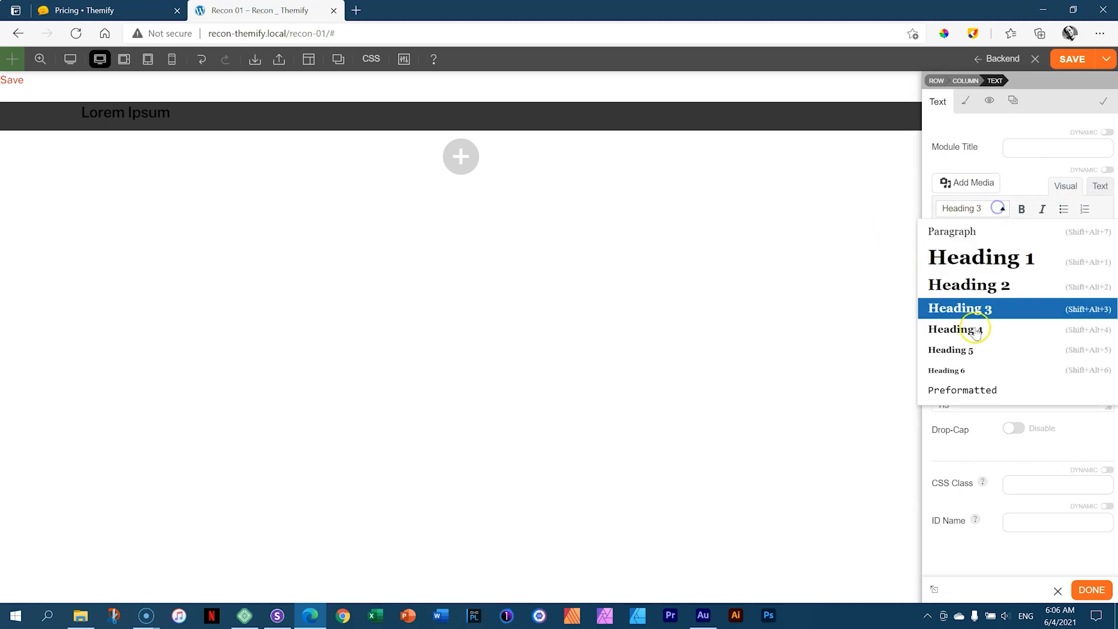
pyautogui.click(977, 309)
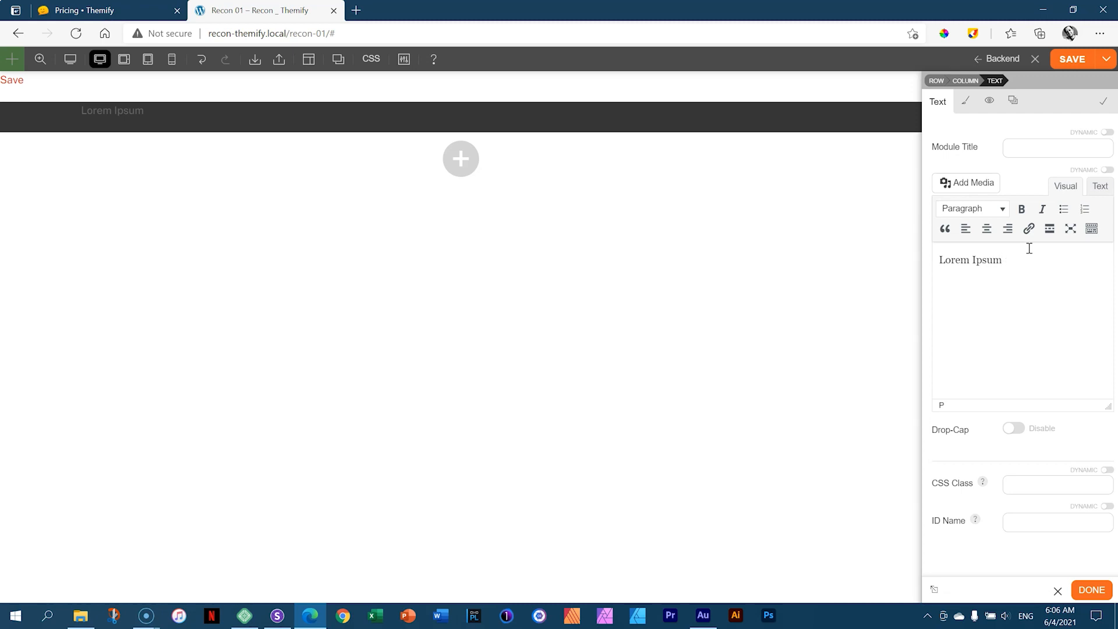
# Open the Text module's Styling settings and review the General and Heading font sections
pyautogui.click(967, 108)
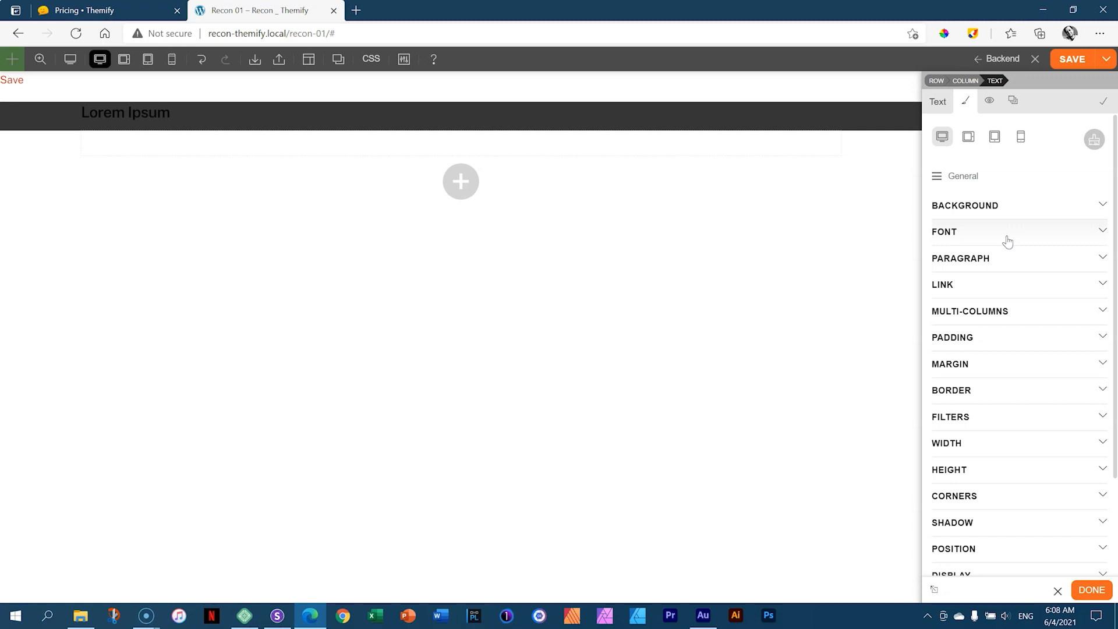
pyautogui.click(953, 181)
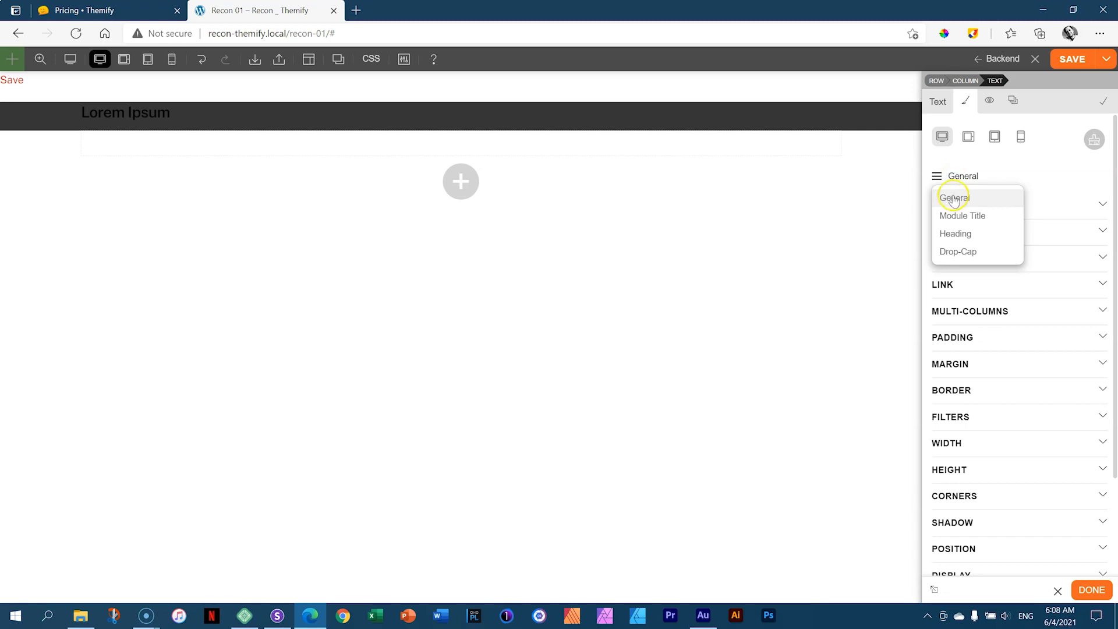
pyautogui.click(953, 235)
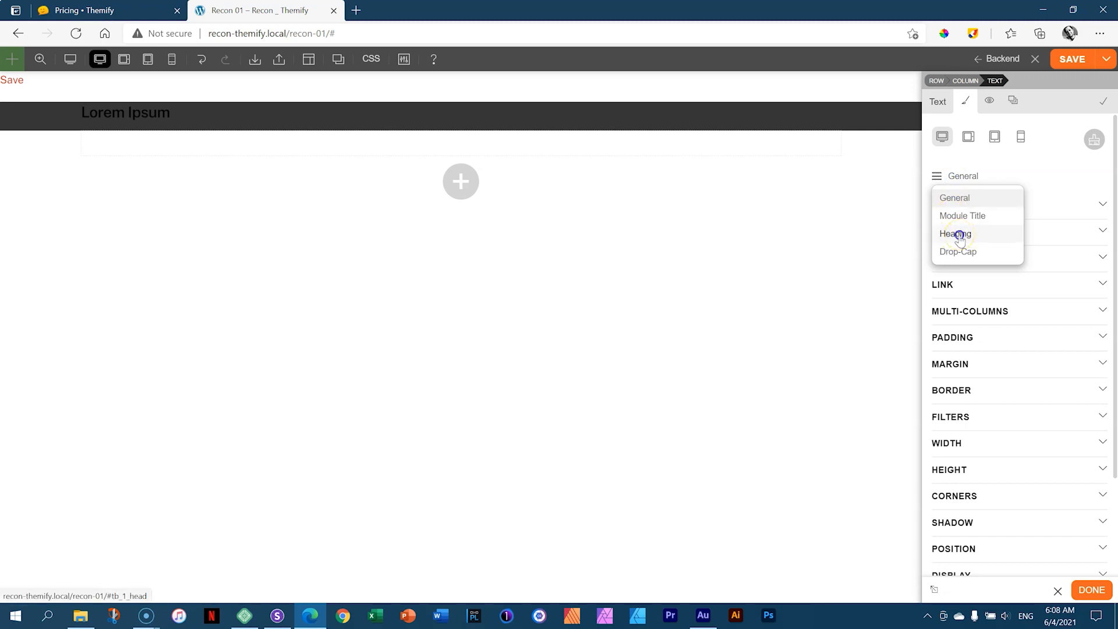
pyautogui.click(959, 234)
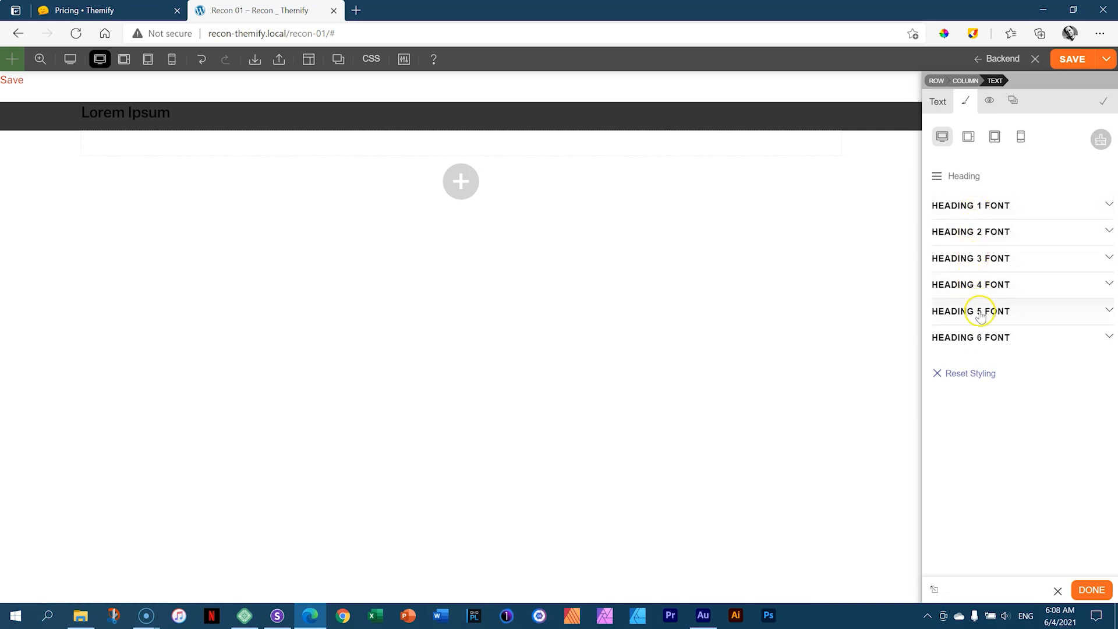
pyautogui.click(962, 176)
pyautogui.click(960, 198)
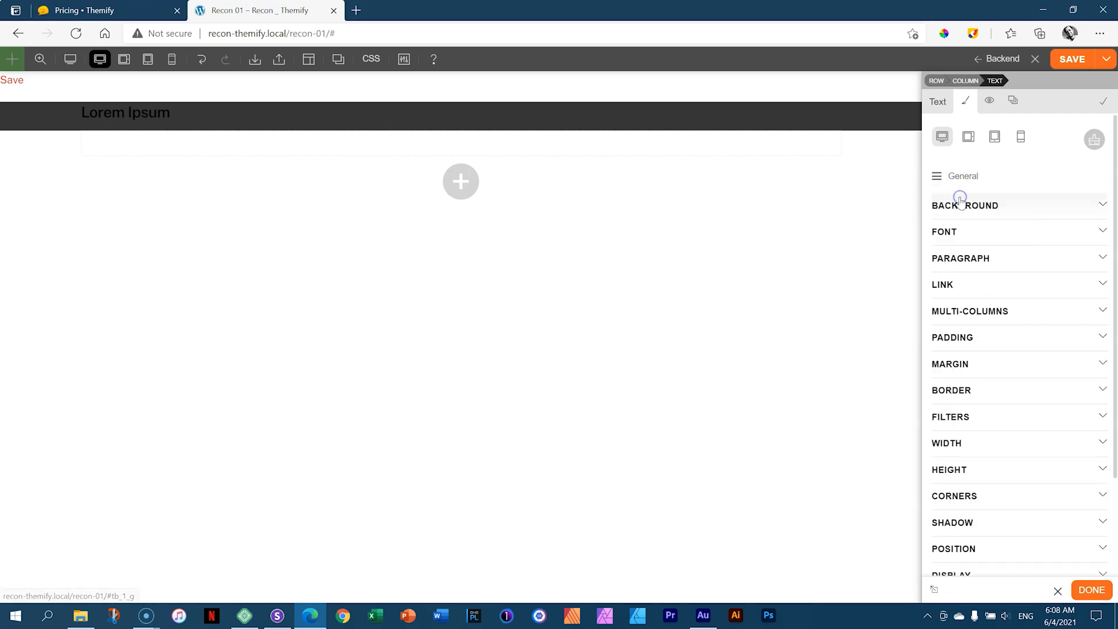
# Review the module's General Font options against its Heading styling, and check the heading level of the Lorem Ipsum text
pyautogui.click(946, 239)
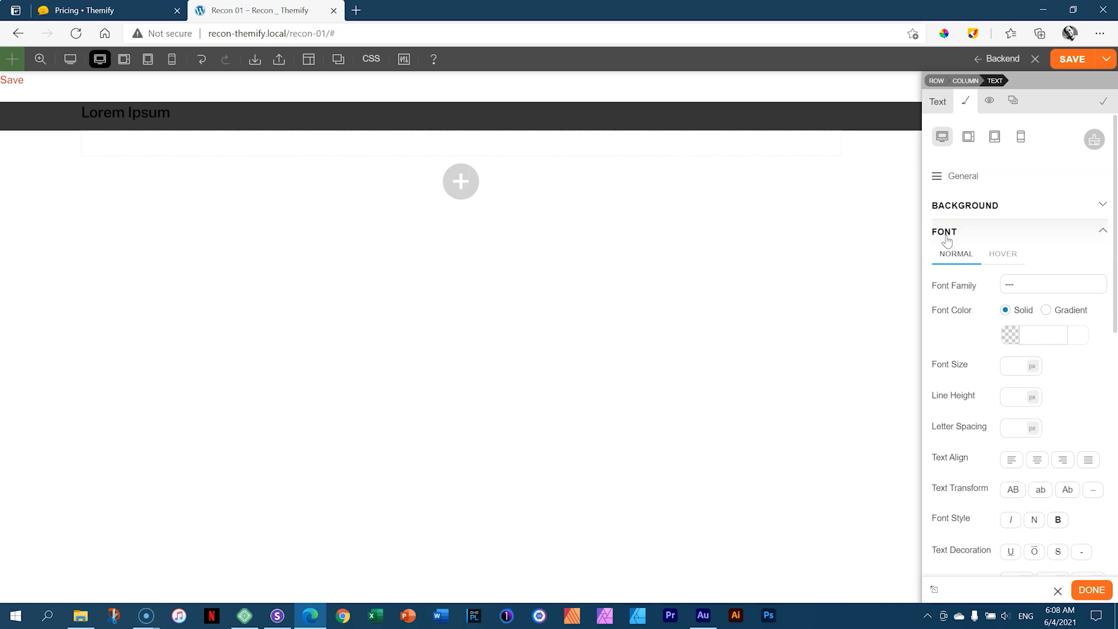
pyautogui.moveTo(386, 123)
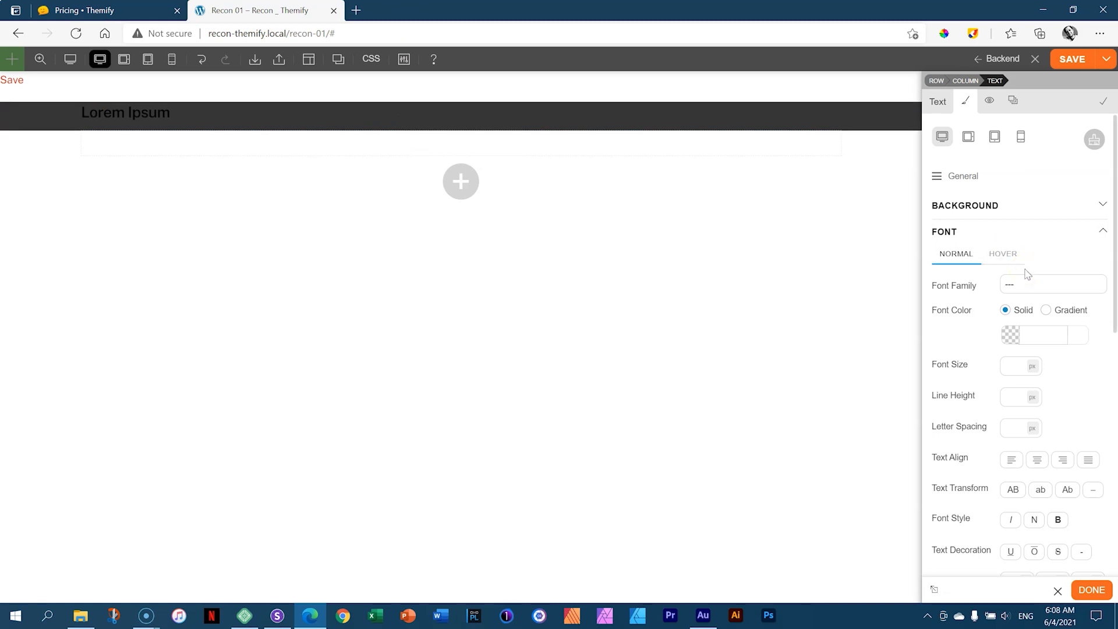
pyautogui.click(936, 181)
pyautogui.click(948, 177)
pyautogui.click(943, 233)
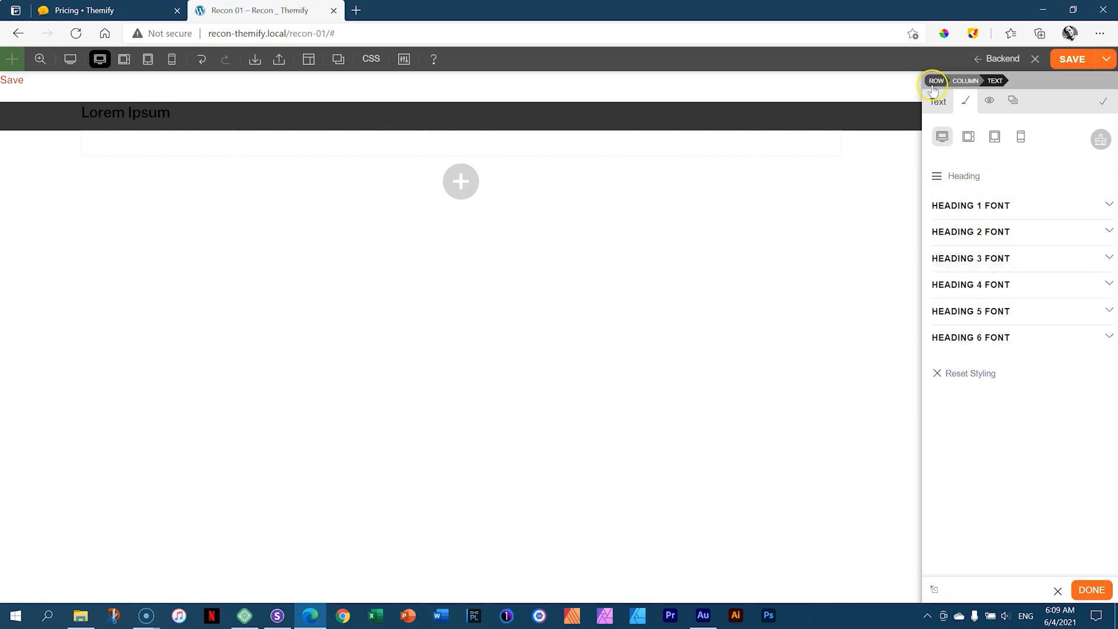
pyautogui.click(937, 103)
pyautogui.click(1022, 263)
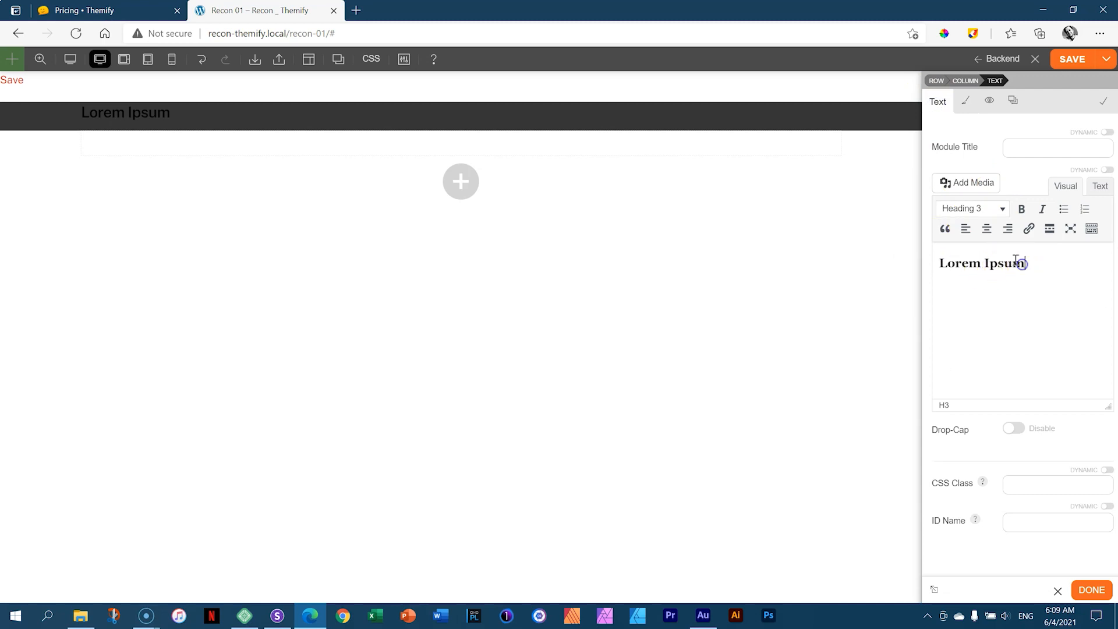
# Expand the Text module's Heading 3 Font styling and set its font family to Poppins
pyautogui.click(965, 101)
pyautogui.click(939, 178)
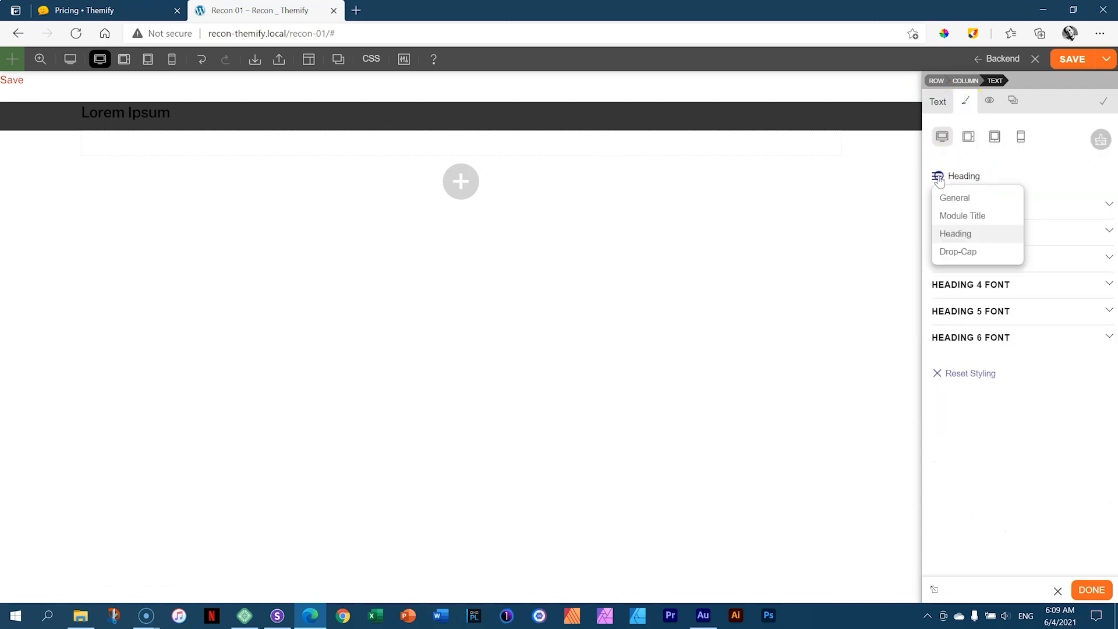
pyautogui.click(953, 232)
pyautogui.click(1048, 262)
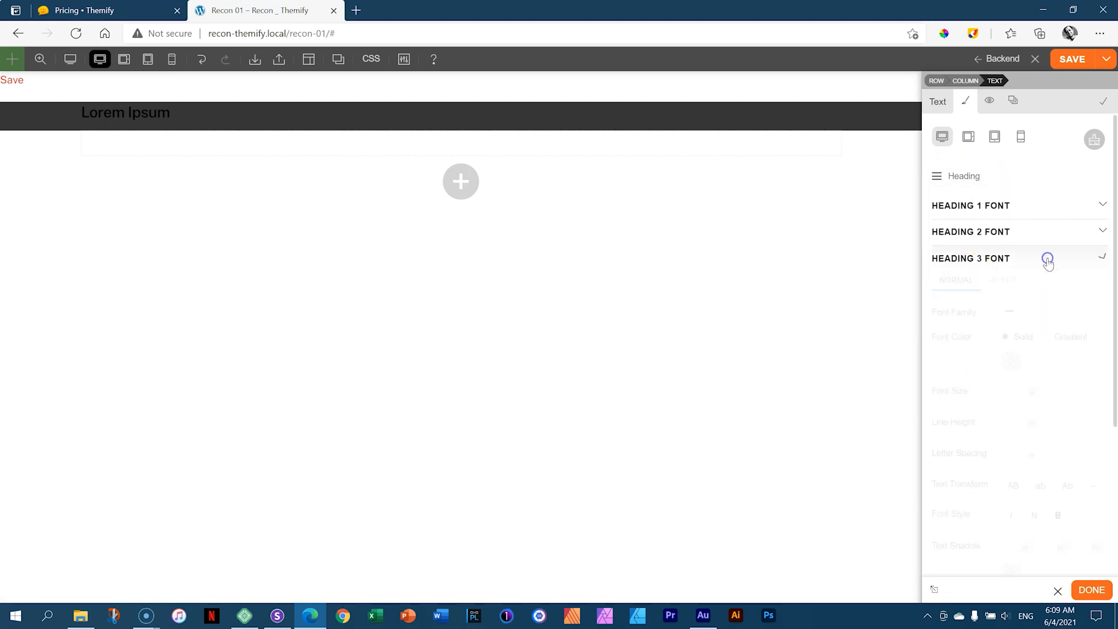
pyautogui.moveTo(1113, 216); pyautogui.dragTo(1114, 288)
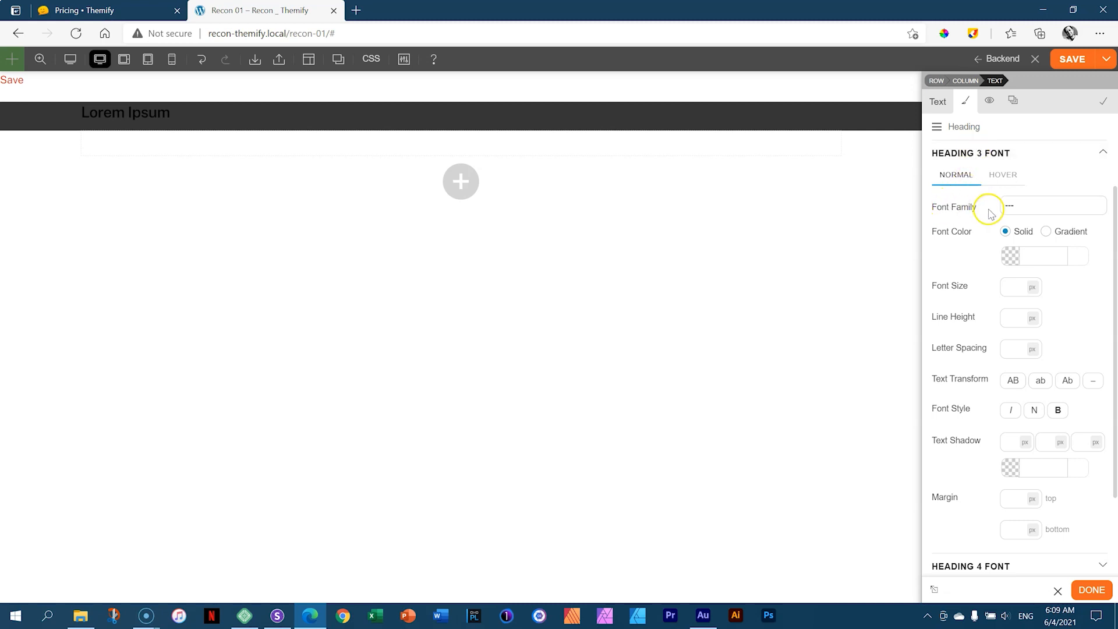
pyautogui.click(1052, 208)
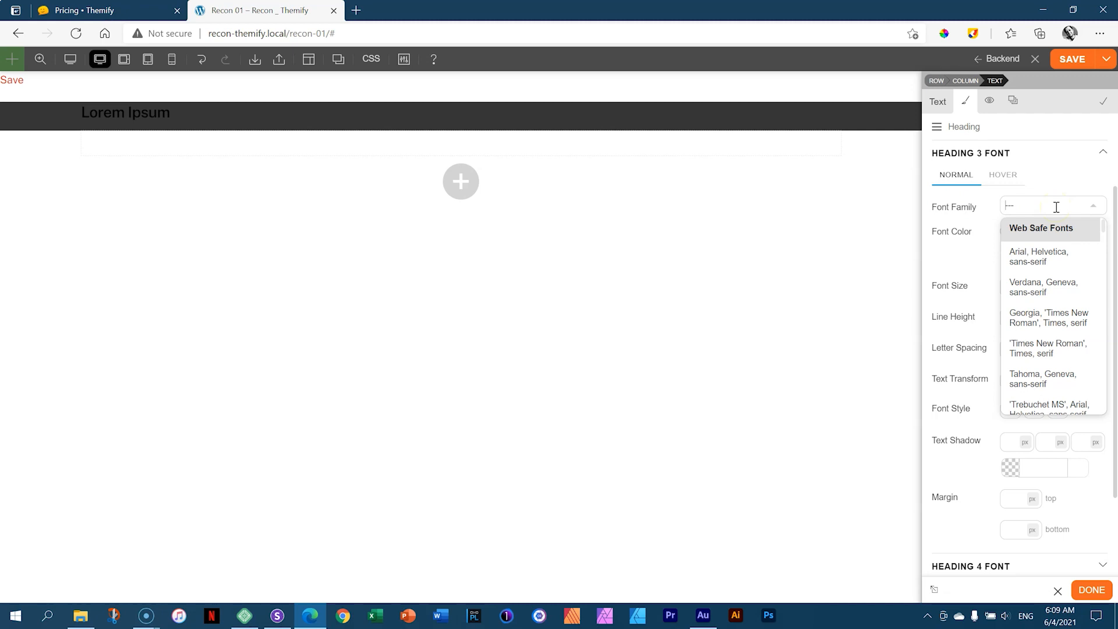
pyautogui.write('poppins')
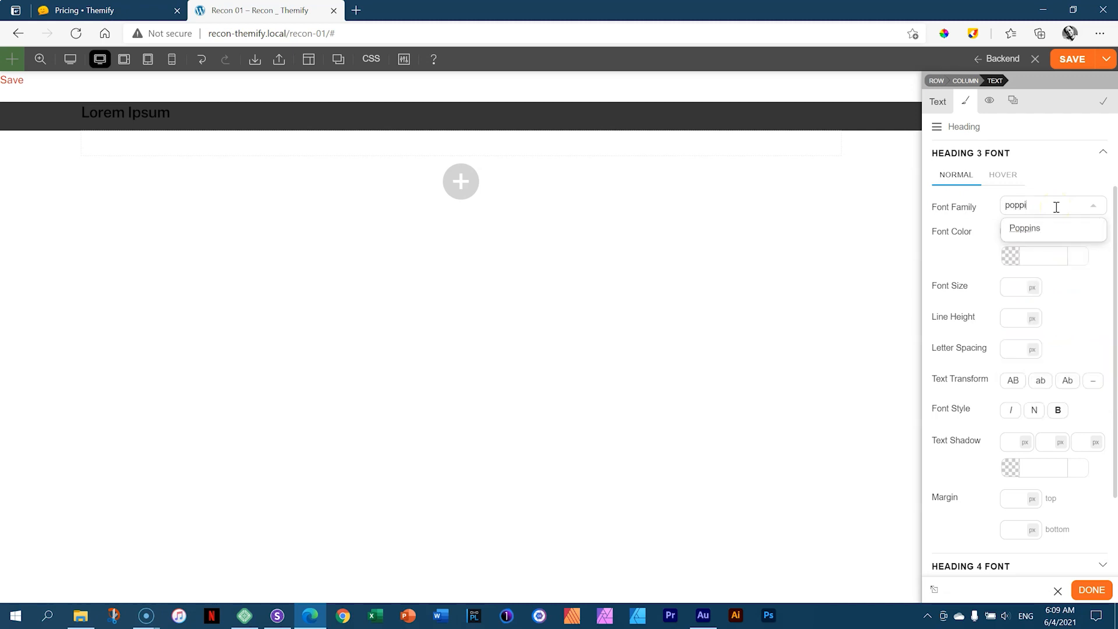
pyautogui.click(1024, 234)
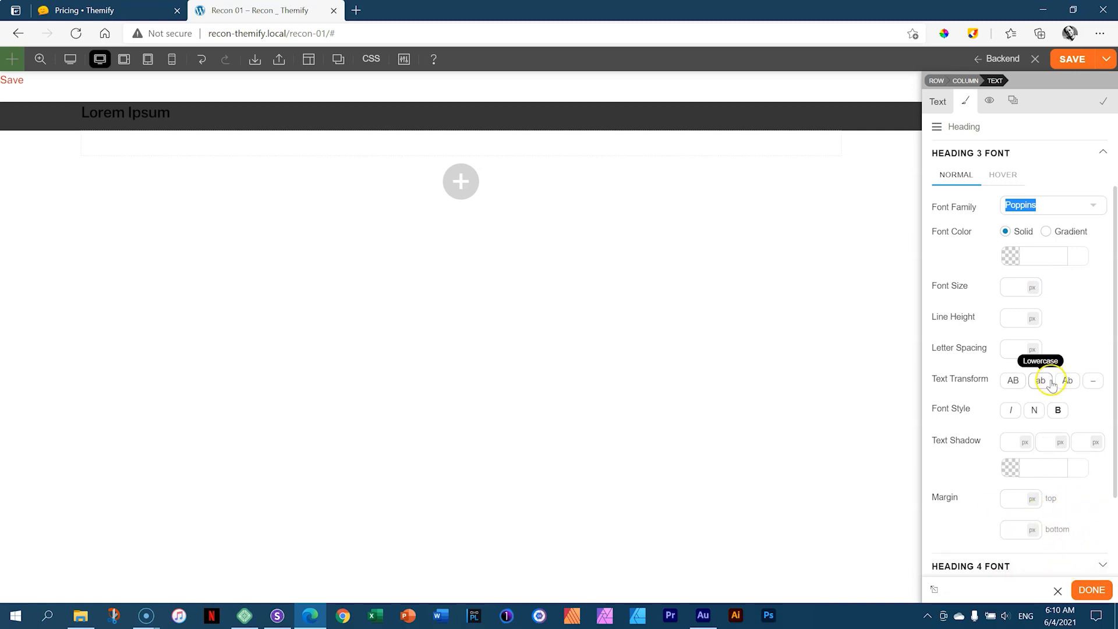
# Set the Heading 3 font color to white (#ffffff) and its font size to 20 px
pyautogui.click(1037, 256)
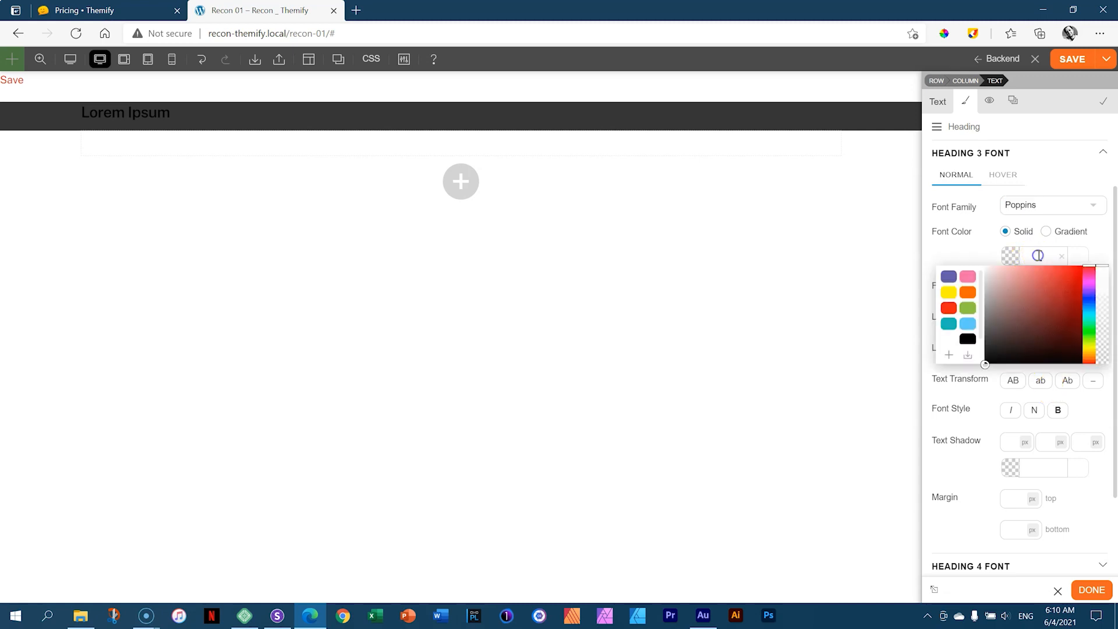
pyautogui.click(946, 346)
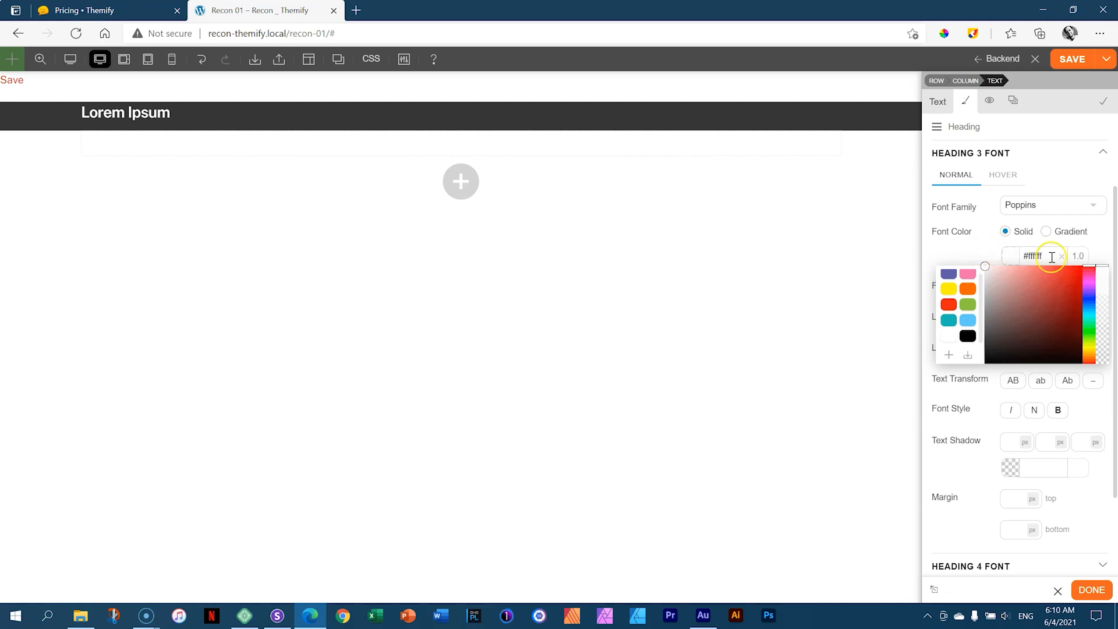
pyautogui.click(982, 253)
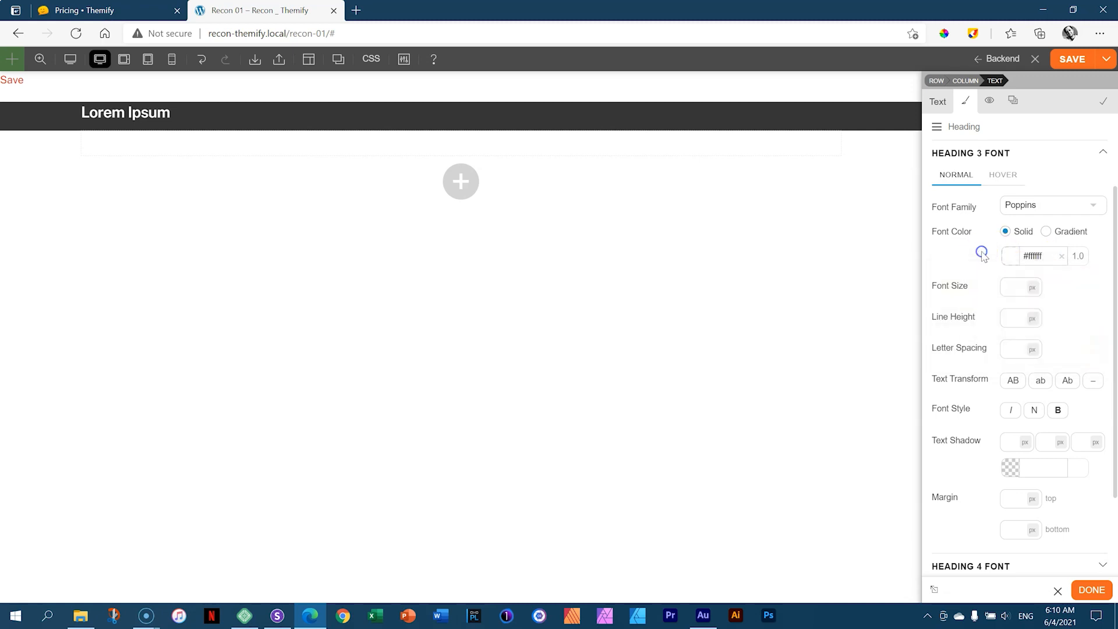
pyautogui.click(1014, 290)
pyautogui.write('20')
# Set the Heading 3 line height to 1 em
pyautogui.click(1017, 315)
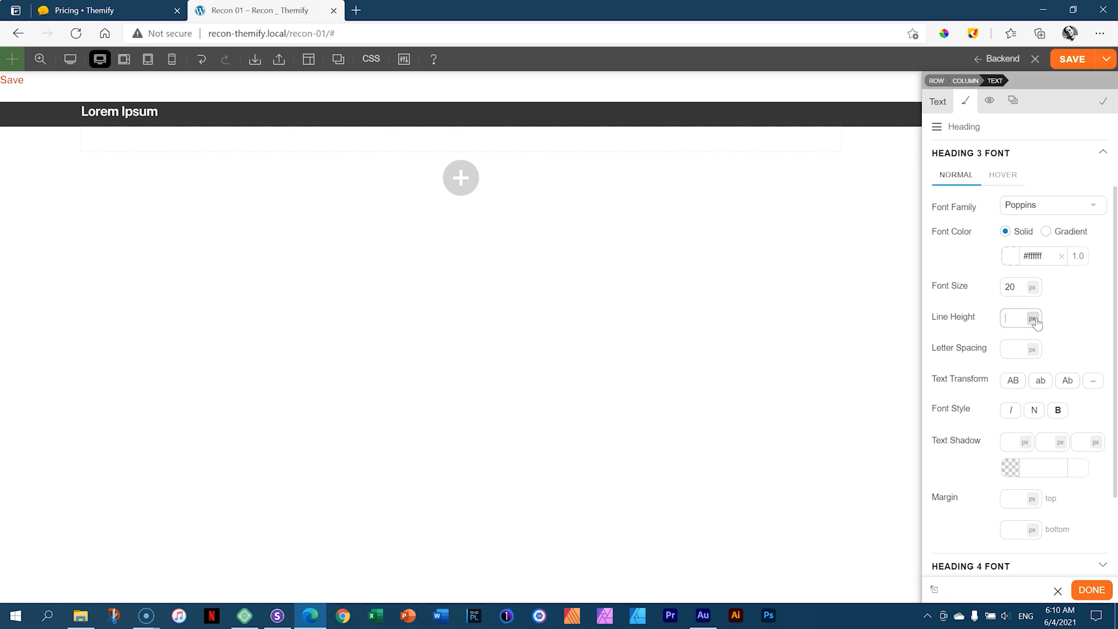
pyautogui.click(1035, 319)
pyautogui.click(1034, 358)
pyautogui.click(1014, 320)
pyautogui.click(1036, 321)
pyautogui.click(1072, 321)
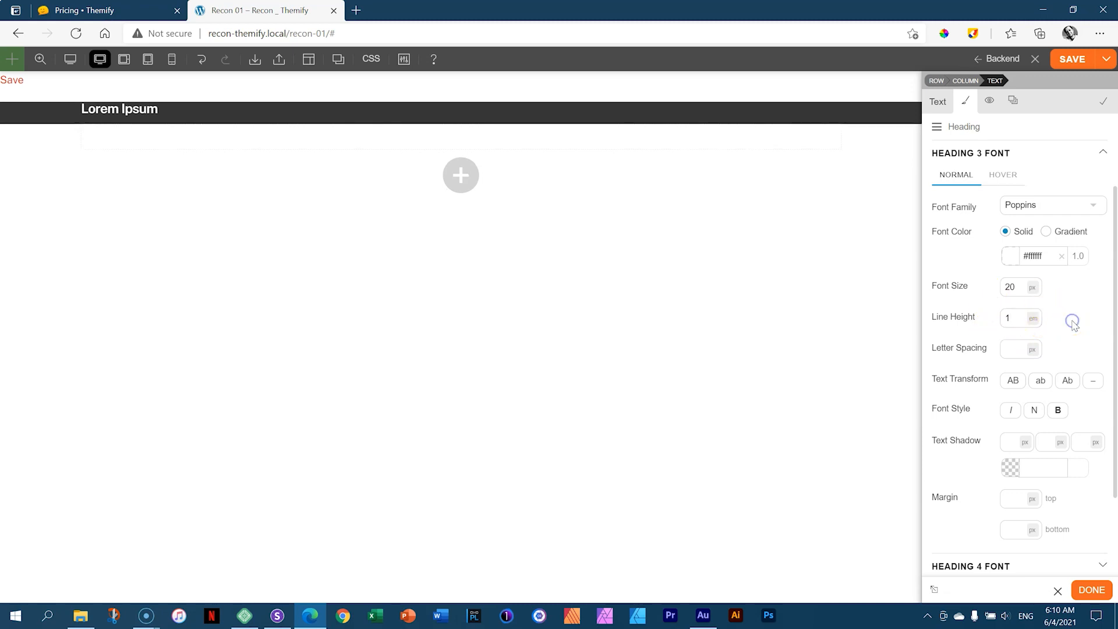
# Set the Heading 3 letter spacing to 1 px and its text transform to uppercase
pyautogui.click(1012, 348)
pyautogui.write('1')
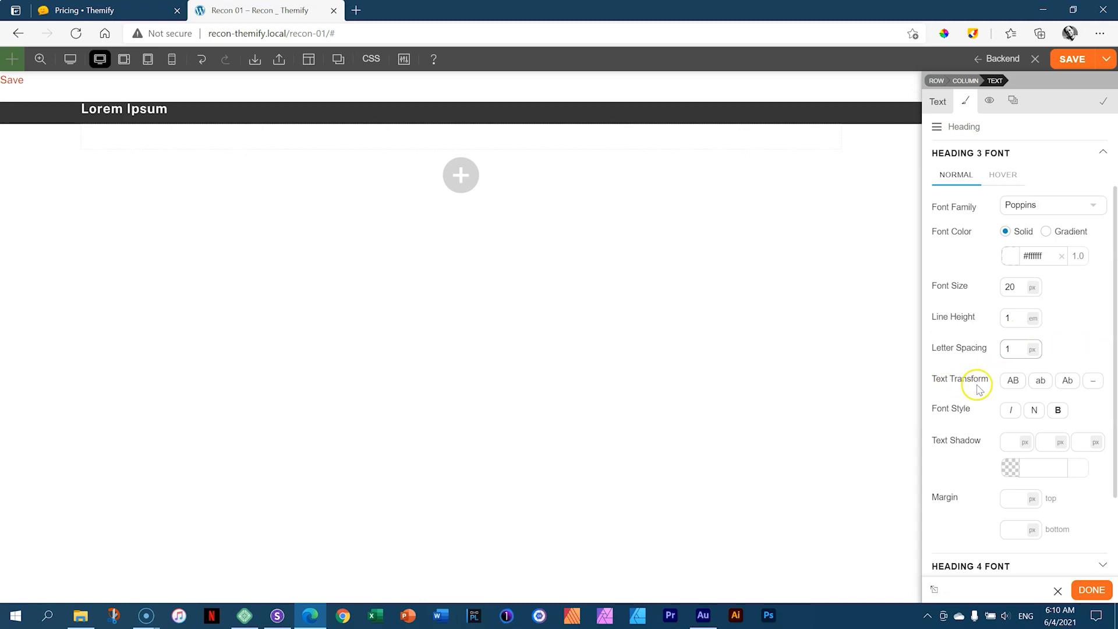
pyautogui.click(1014, 381)
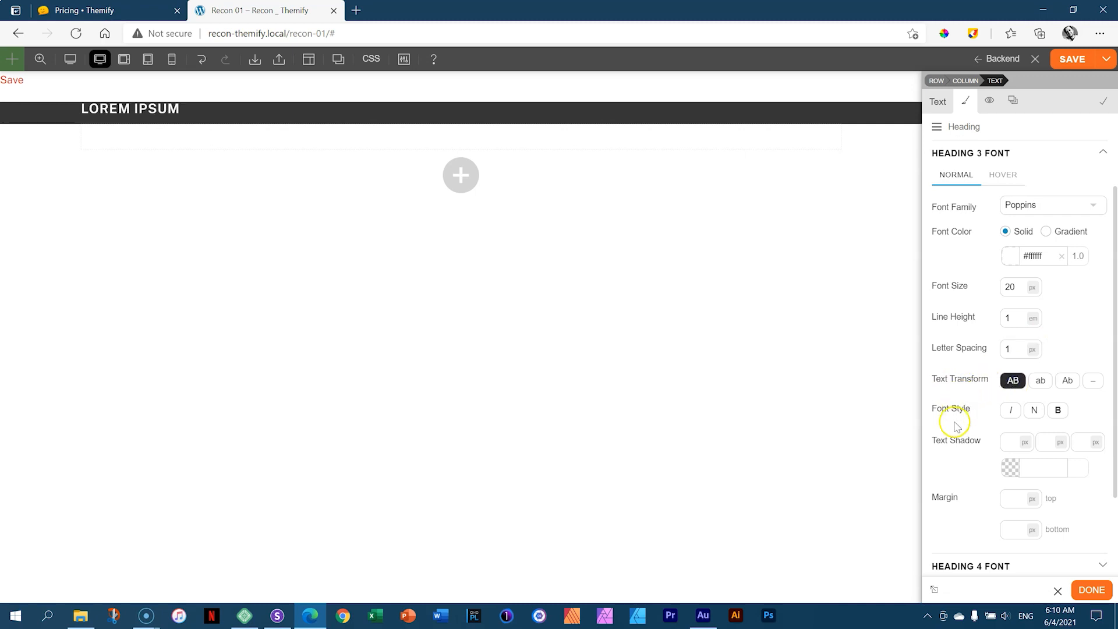
# Center-align the Lorem Ipsum heading in the Text module's content editor
pyautogui.moveTo(1114, 378)
pyautogui.mouseDown()
pyautogui.moveTo(1113, 437)
pyautogui.moveTo(1115, 353)
pyautogui.moveTo(1115, 400)
pyautogui.moveTo(1115, 379)
pyautogui.mouseUp()
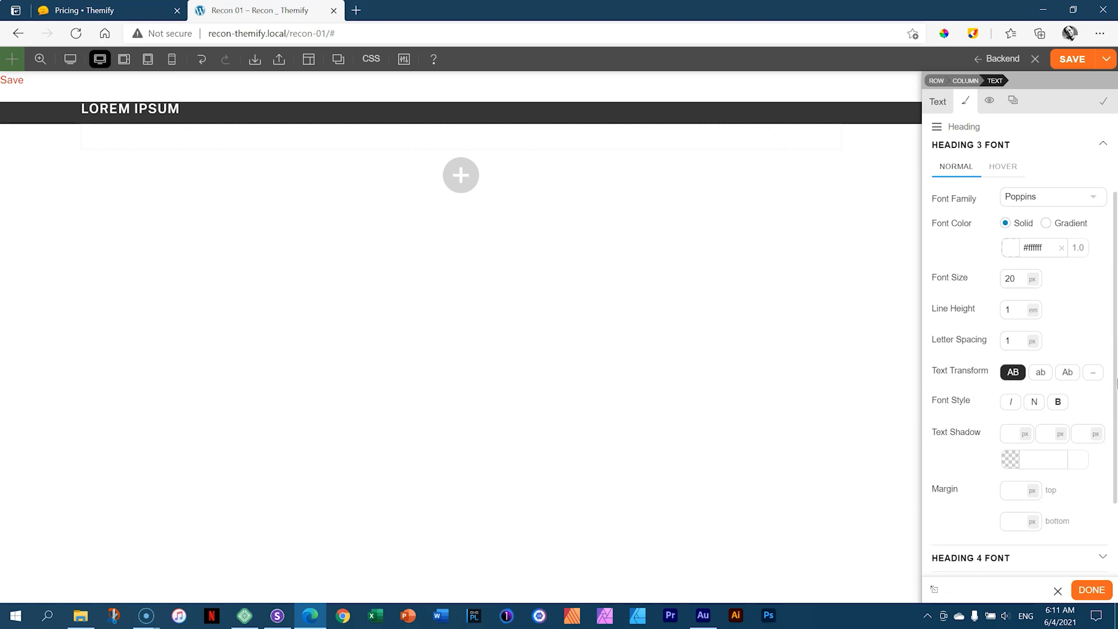
pyautogui.click(943, 103)
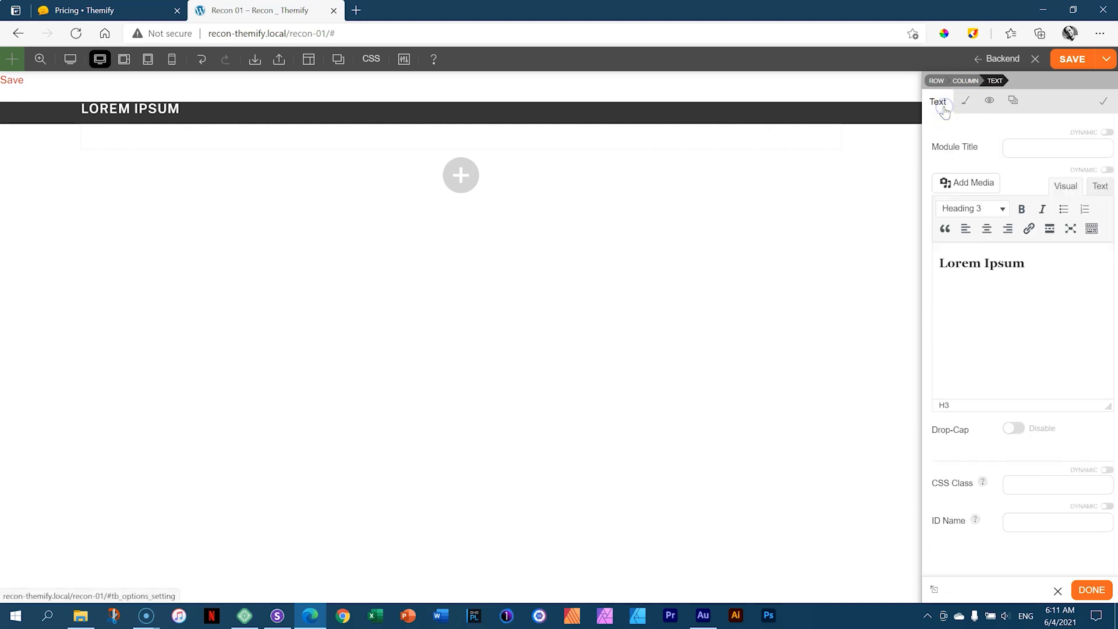
pyautogui.click(987, 230)
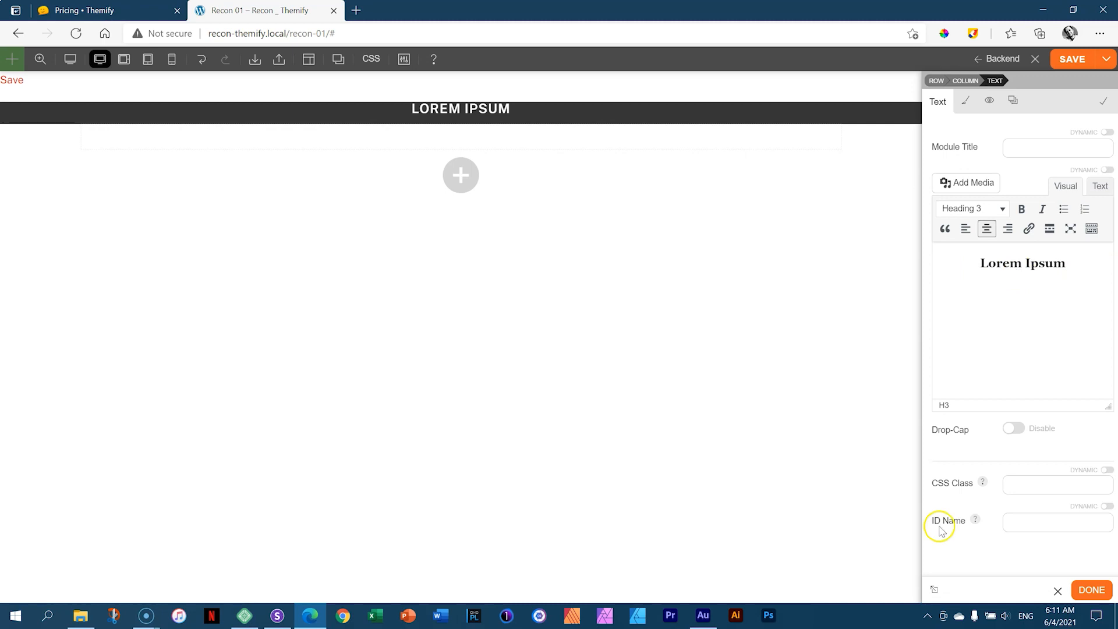
# Save the page, close the builder to view the live page, and turn the builder back on
pyautogui.click(1073, 63)
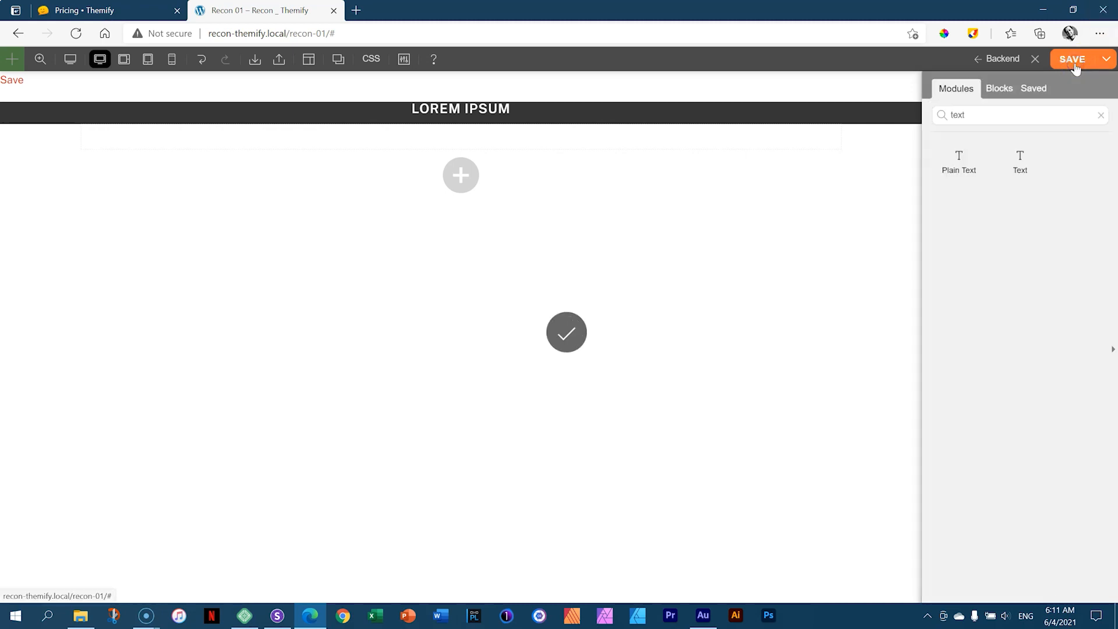
pyautogui.click(1082, 65)
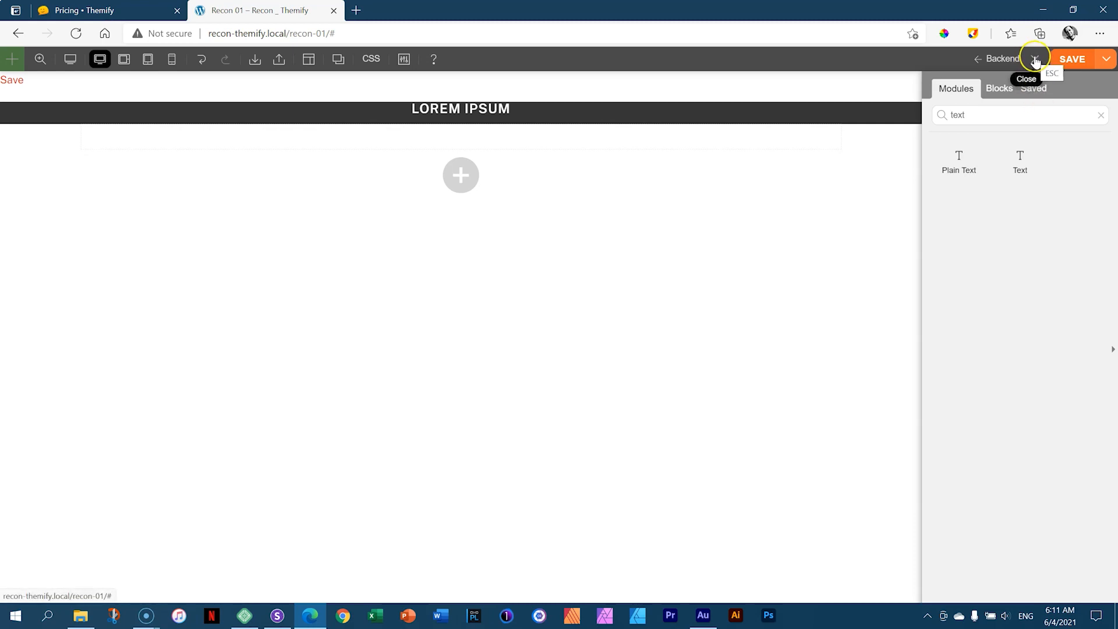
pyautogui.click(1035, 61)
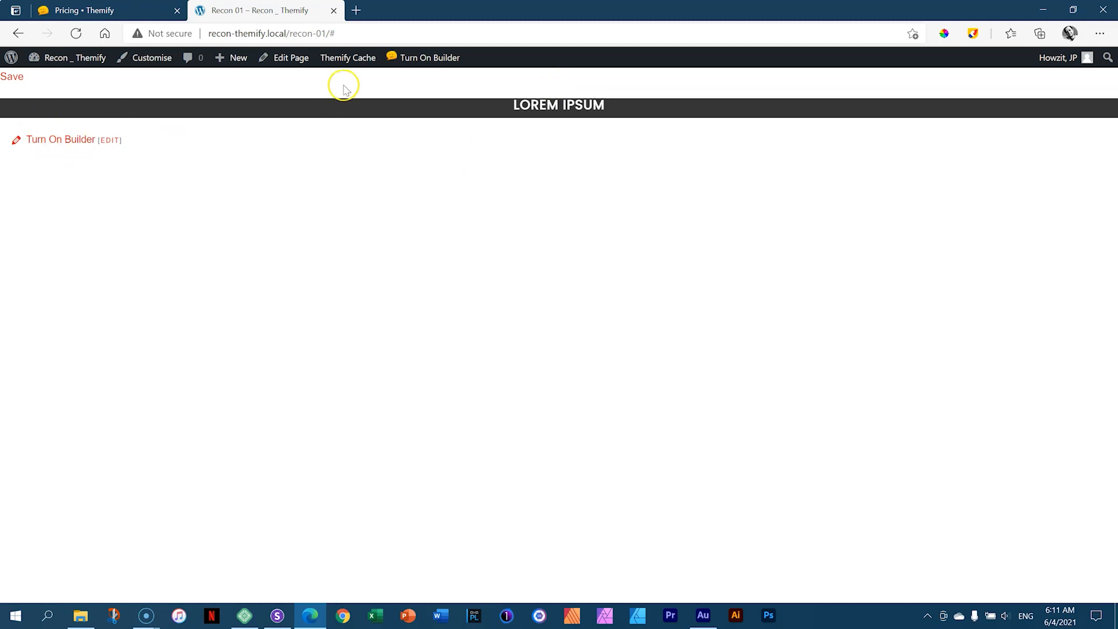
pyautogui.click(444, 59)
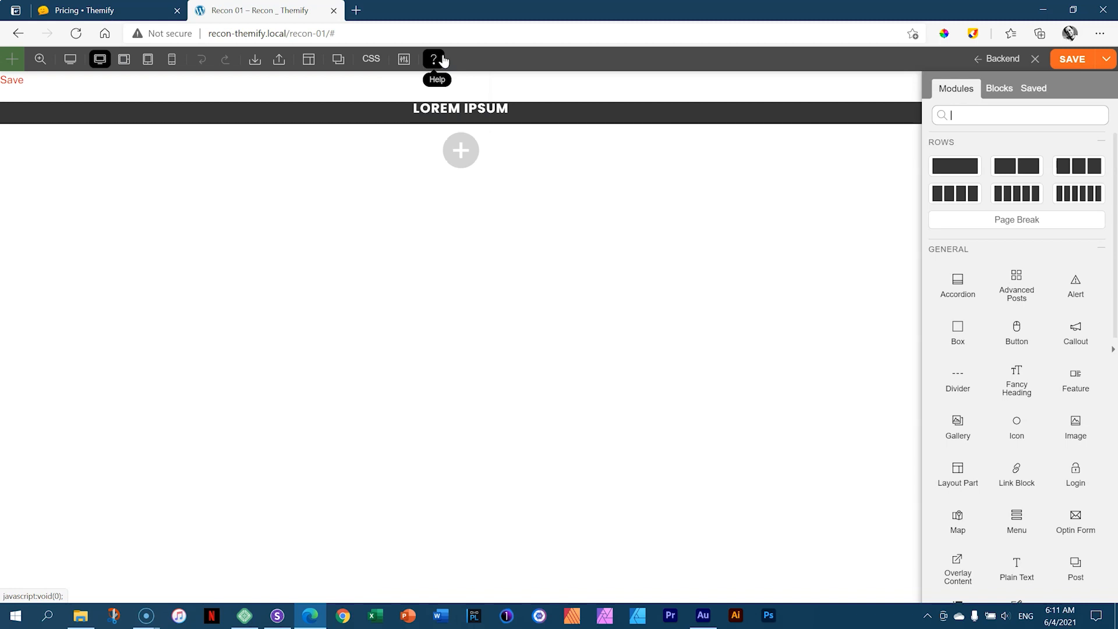
# Add a Text module directly below the Lorem Ipsum heading in the dark row
pyautogui.click(472, 110)
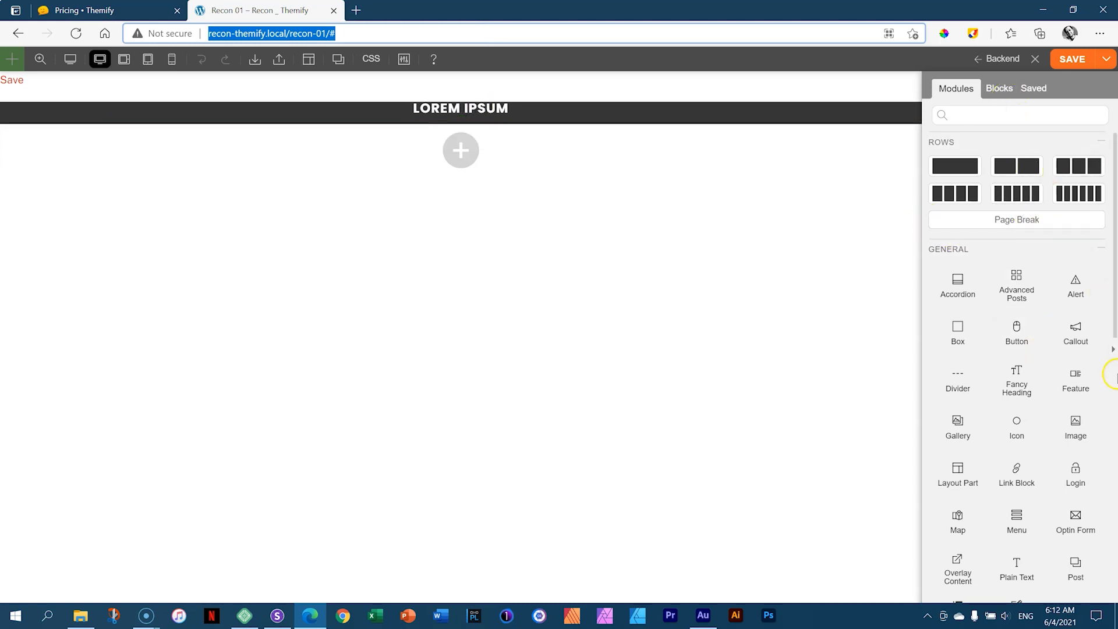
pyautogui.scroll(-3, 1077, 489)
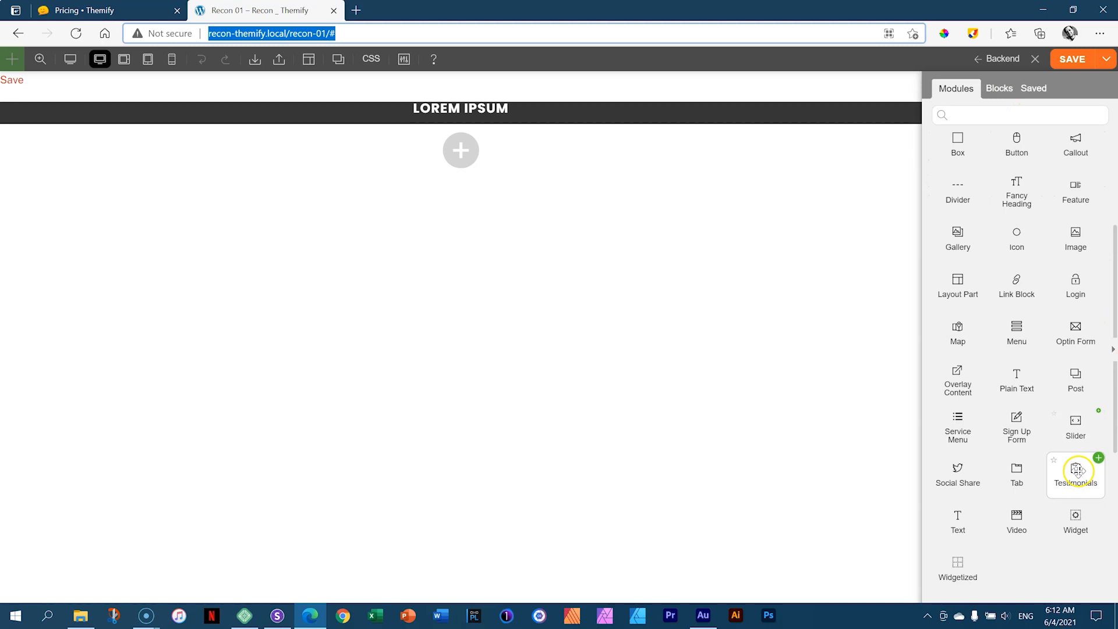
pyautogui.moveTo(966, 528); pyautogui.dragTo(510, 132)
pyautogui.click(437, 135)
# Open loremipsum.io in a new browser tab and go to its Lorem Ipsum generator text
pyautogui.click(356, 10)
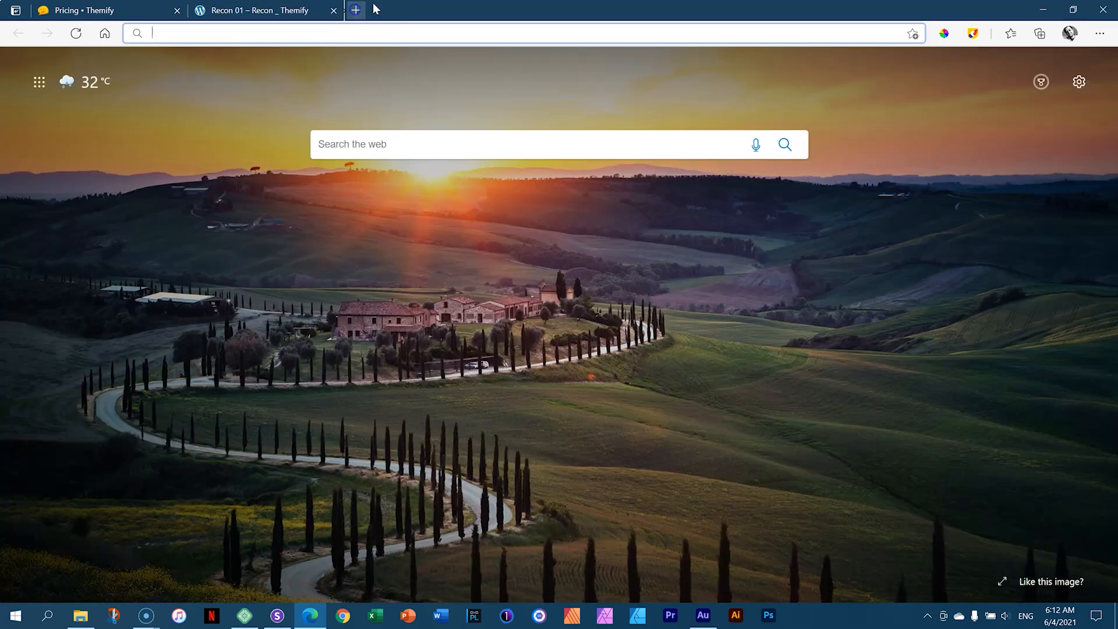
pyautogui.write('lore')
pyautogui.press('Return')
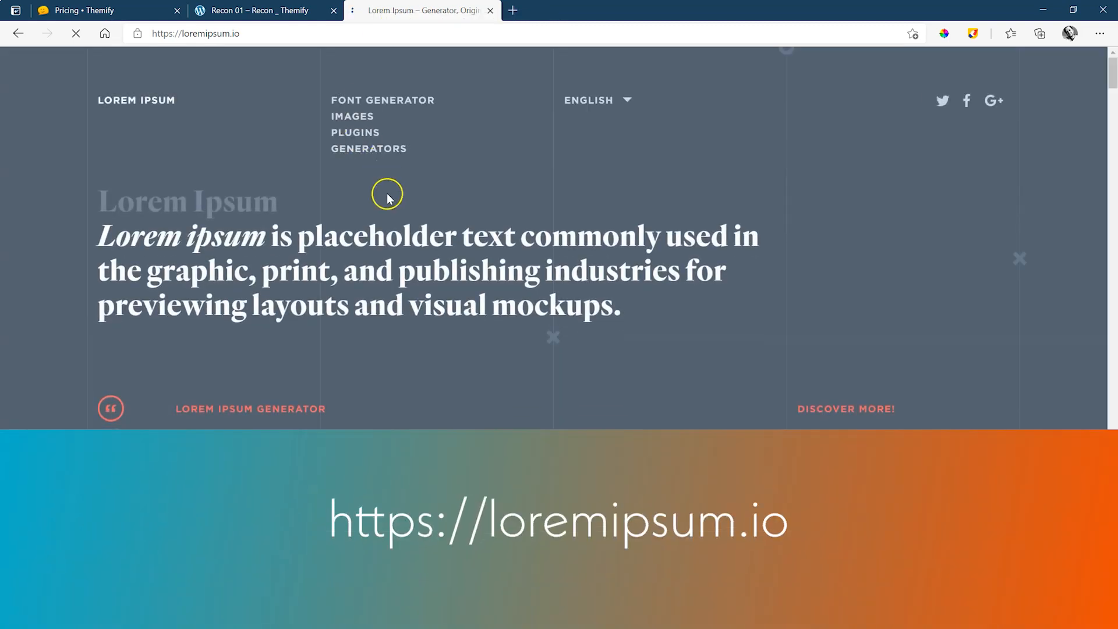
pyautogui.scroll(-3, 387, 192)
pyautogui.scroll(-7, 391, 190)
pyautogui.scroll(4, 399, 207)
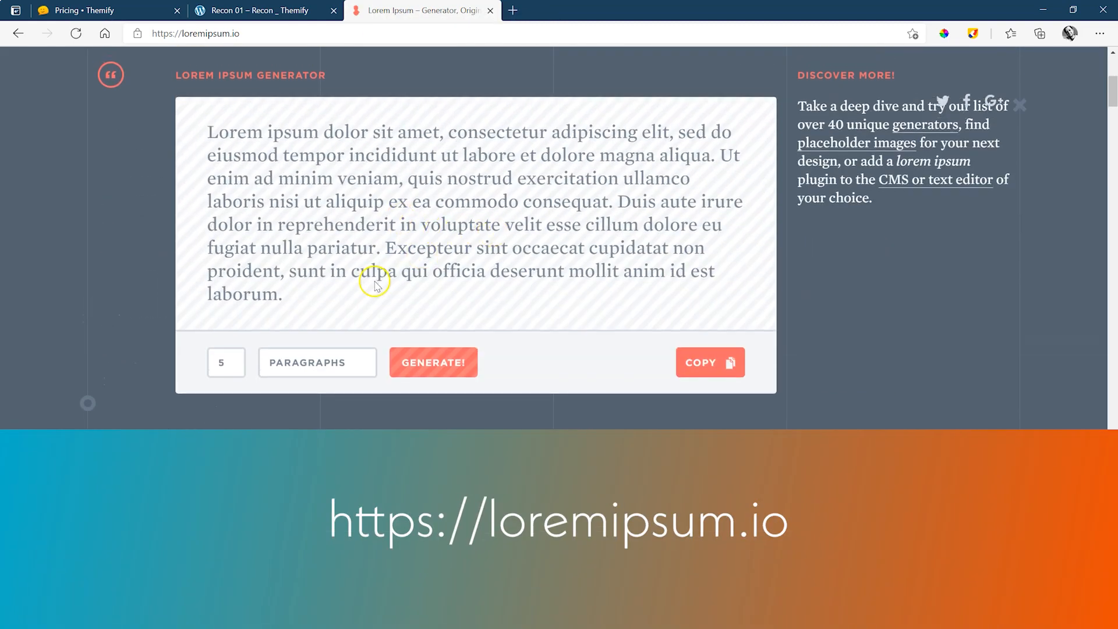
# Copy "culpa qui officia deserunt mollit" from the sample text and paste it over the new Text module's default content
pyautogui.moveTo(354, 272); pyautogui.dragTo(614, 278)
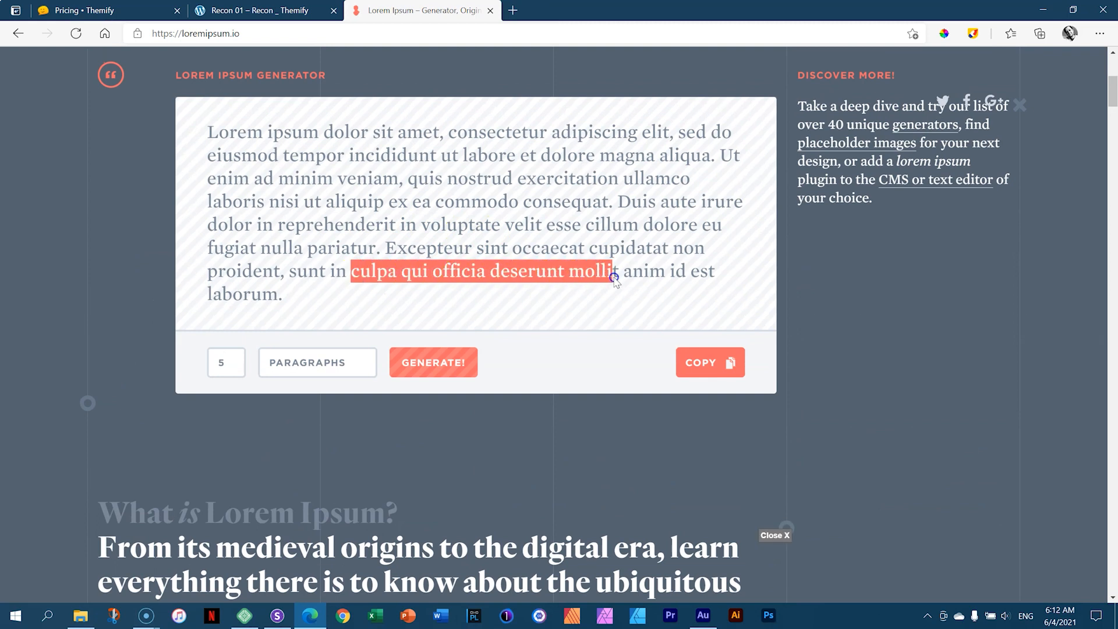
pyautogui.rightClick(591, 273)
pyautogui.click(603, 279)
pyautogui.click(260, 10)
pyautogui.moveTo(1061, 285); pyautogui.dragTo(927, 263)
pyautogui.hotkey('ctrl', 'v')
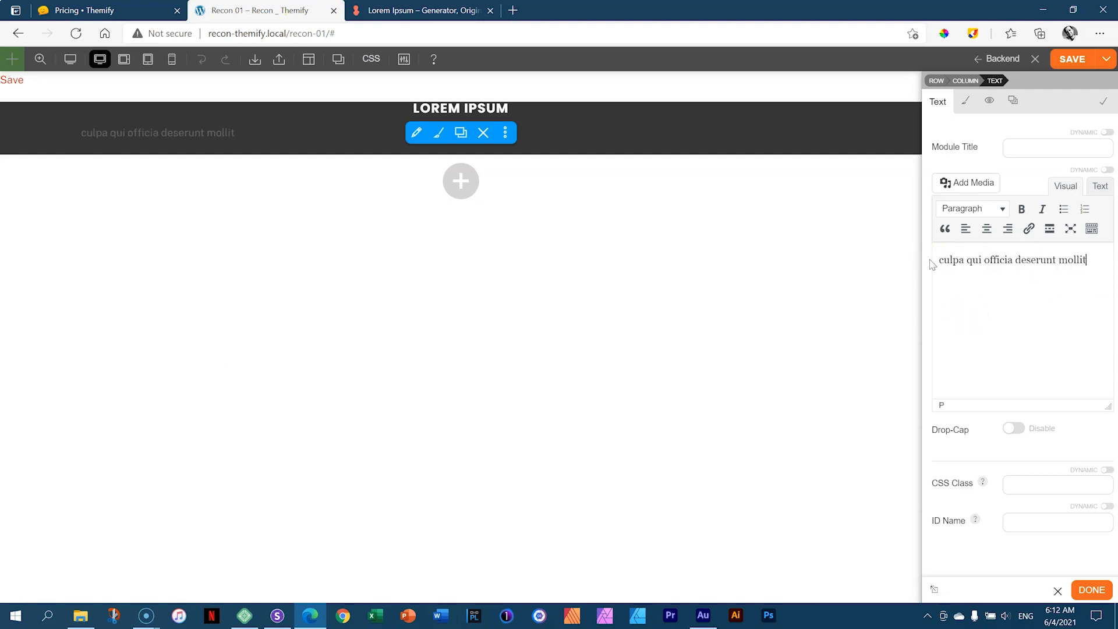
# Format the pasted line as Heading 2 and center-align it
pyautogui.click(1001, 208)
pyautogui.click(984, 285)
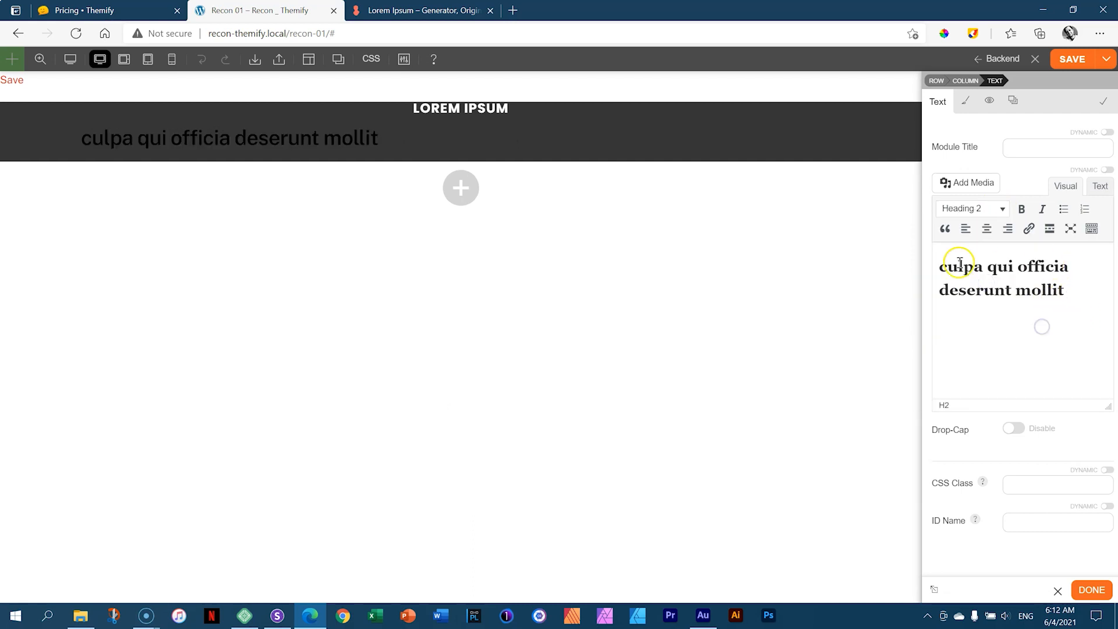
pyautogui.click(987, 228)
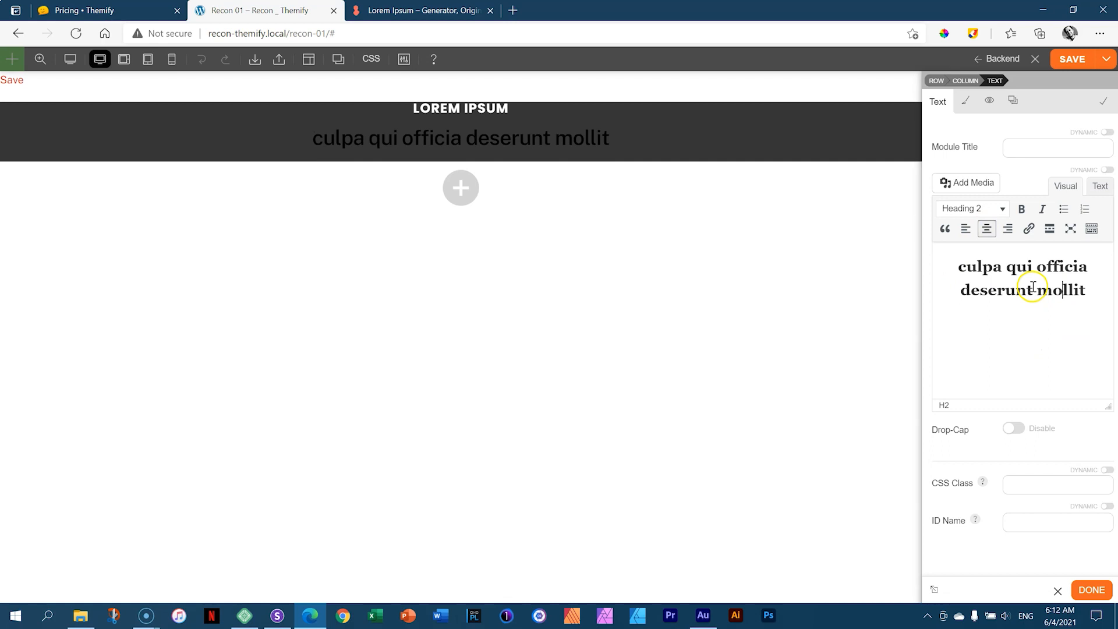
# Expand the new Text module's Heading 2 Font styling and set its font family to Poppins
pyautogui.click(966, 103)
pyautogui.click(964, 178)
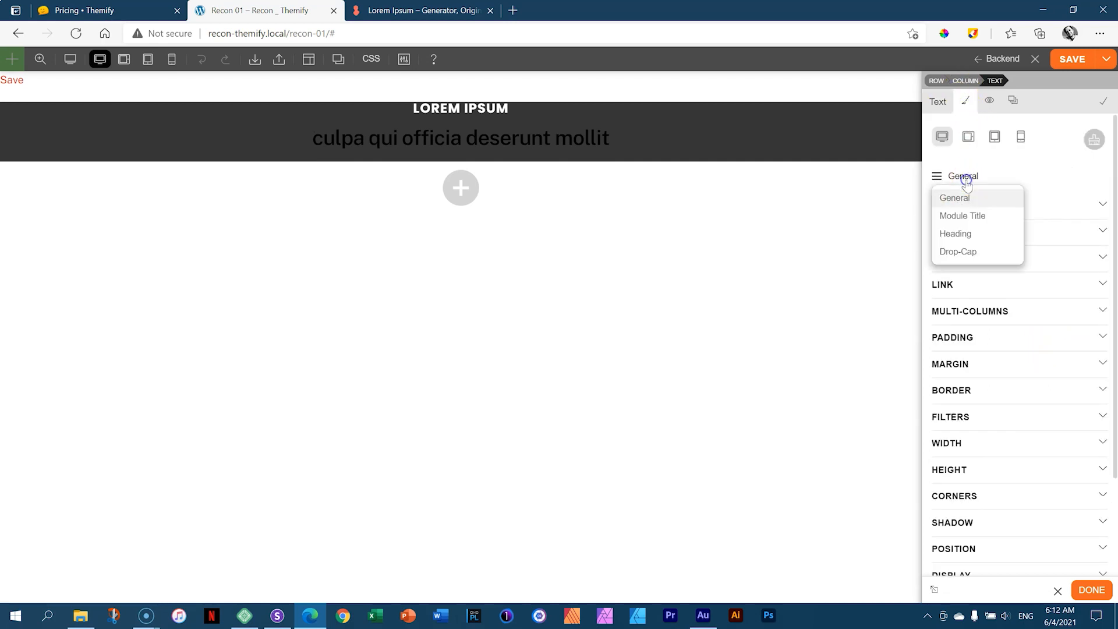
pyautogui.click(956, 234)
pyautogui.click(962, 240)
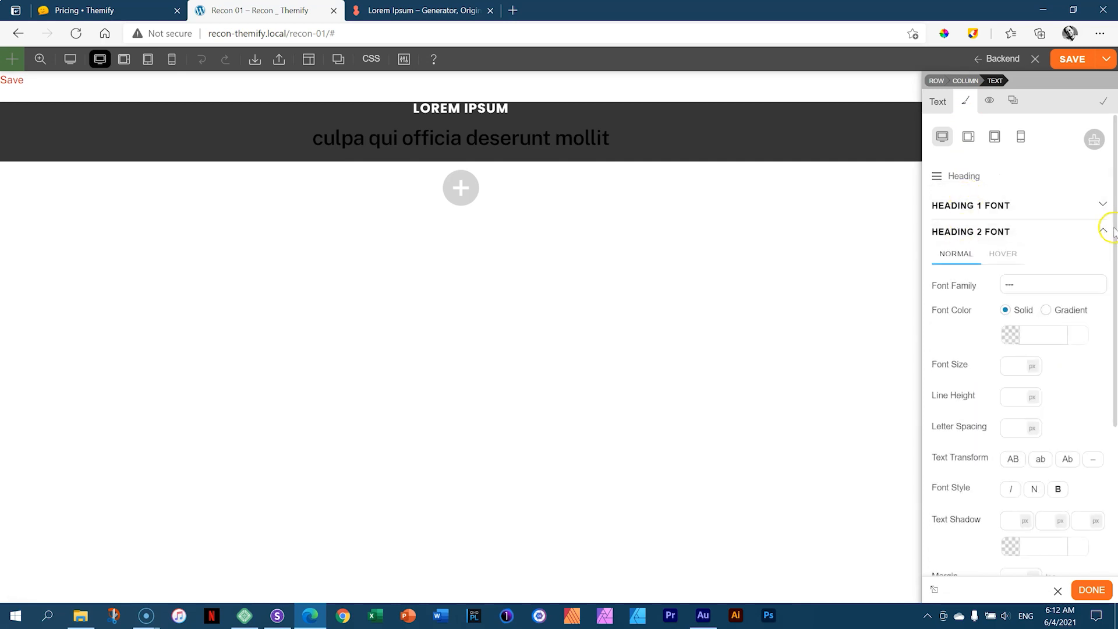
pyautogui.scroll(-1, 1106, 244)
pyautogui.click(1044, 221)
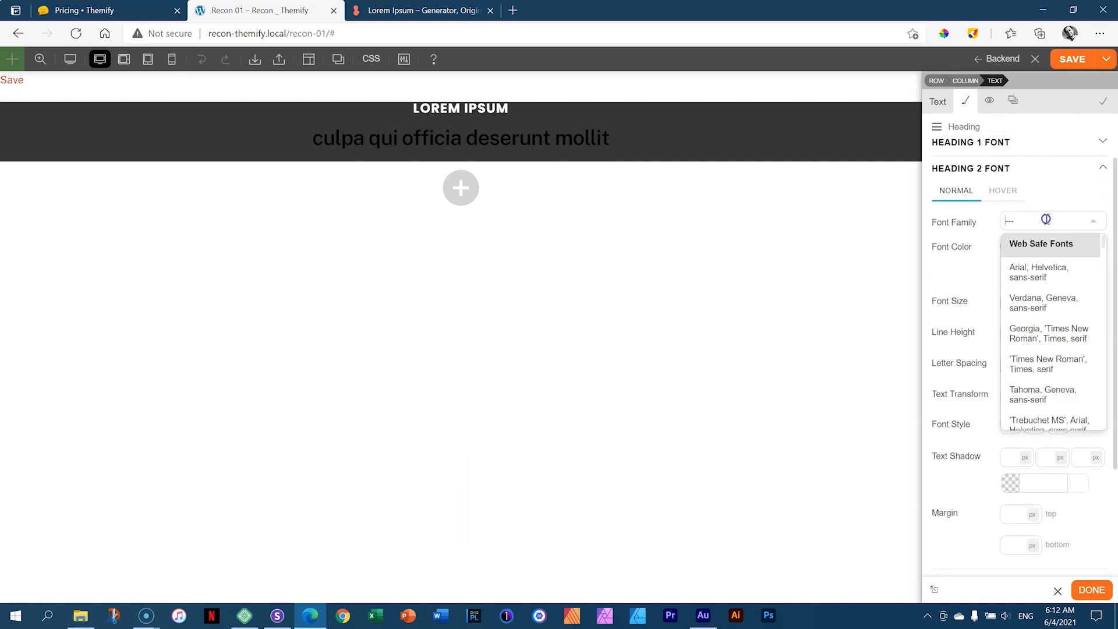
pyautogui.write('poppins')
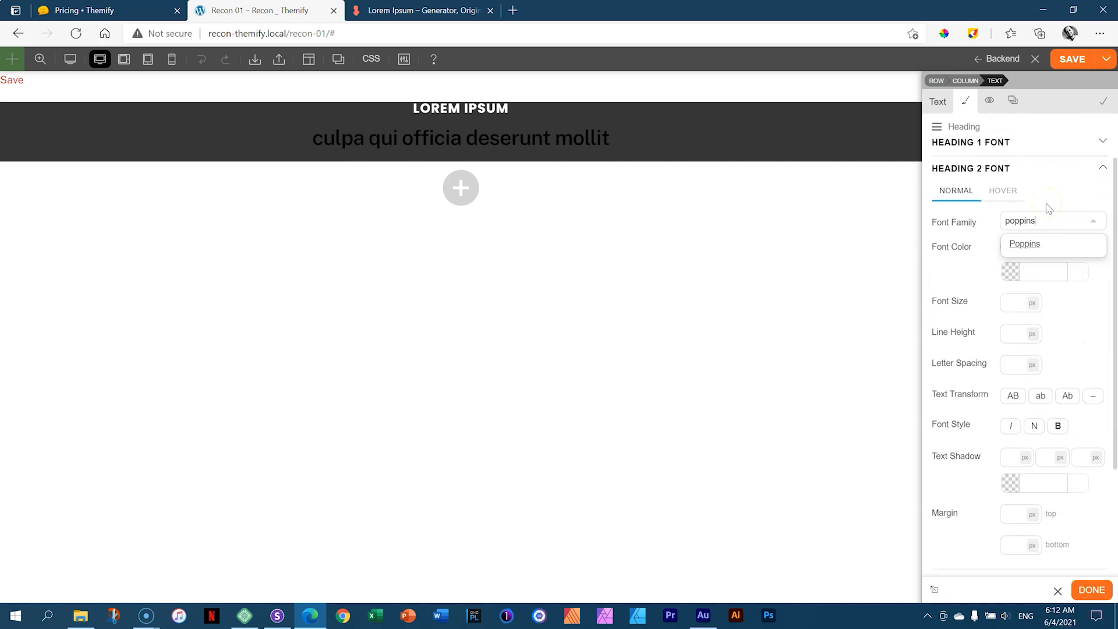
pyautogui.click(1025, 244)
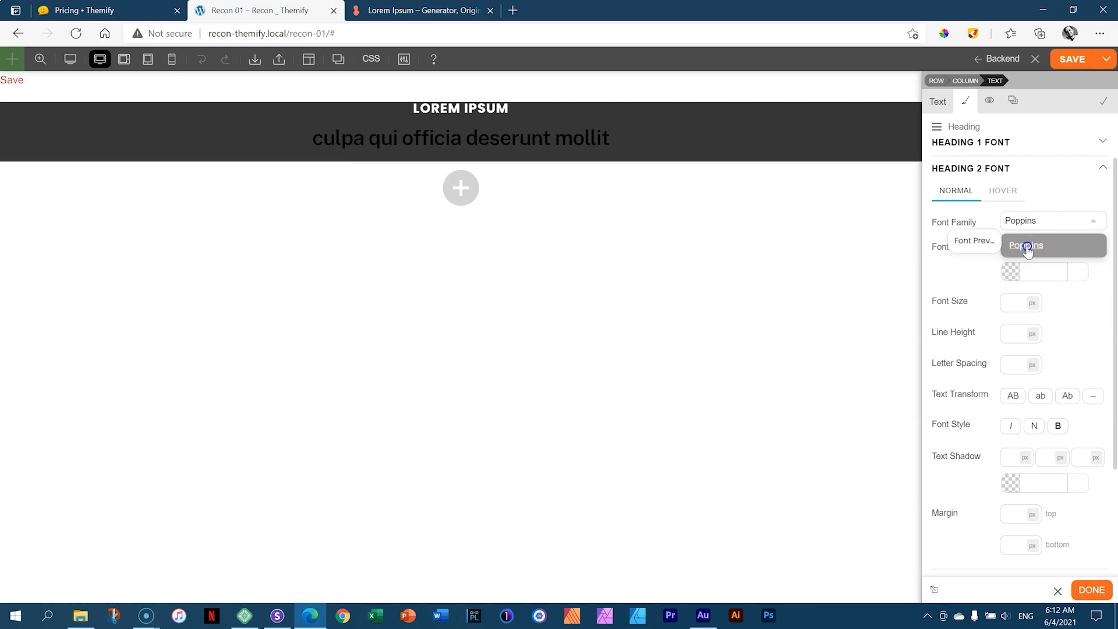
# Set the Heading 2 font color to white (#ffffff) and its font size to 40 px
pyautogui.click(1035, 273)
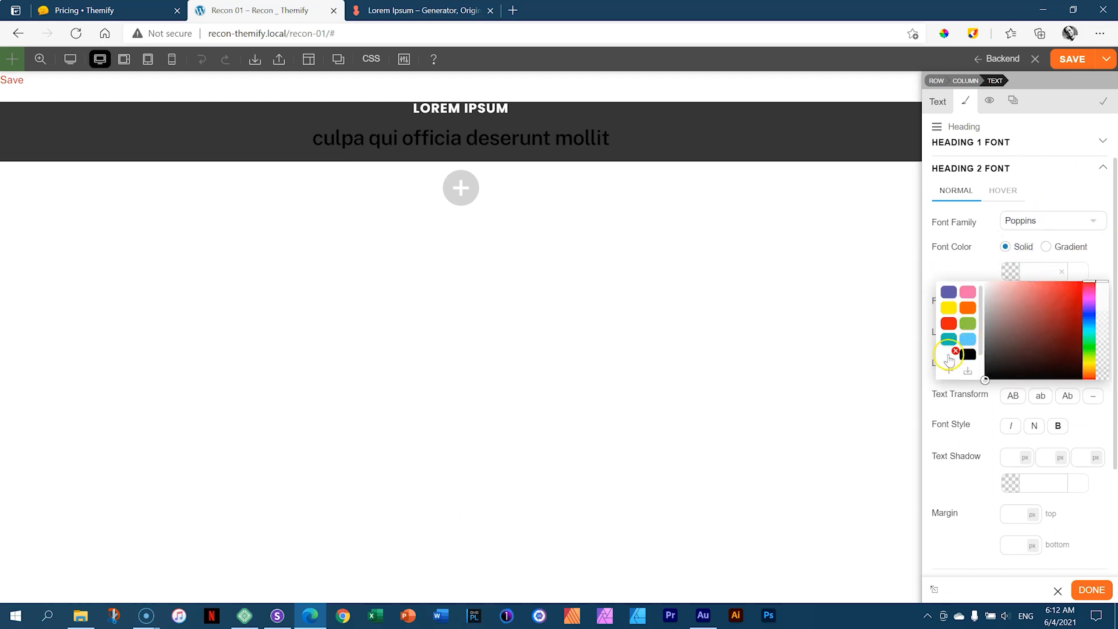
pyautogui.click(945, 359)
pyautogui.click(977, 271)
pyautogui.click(1009, 304)
pyautogui.write('40')
# Set the Heading 2 line height to 1 em
pyautogui.click(1009, 333)
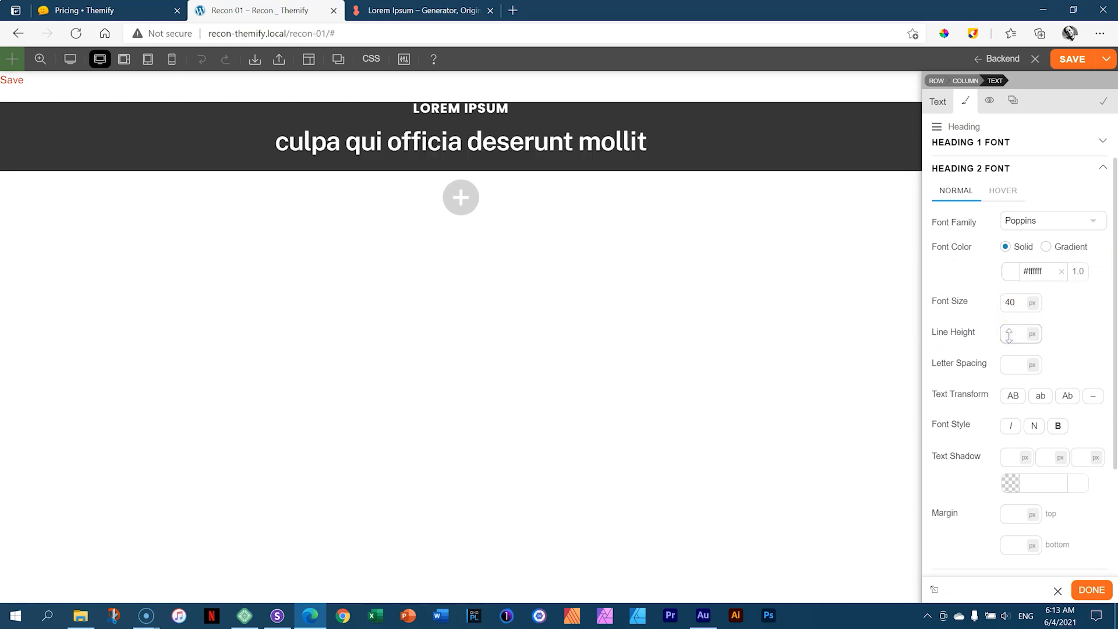
pyautogui.write('1')
pyautogui.click(1033, 333)
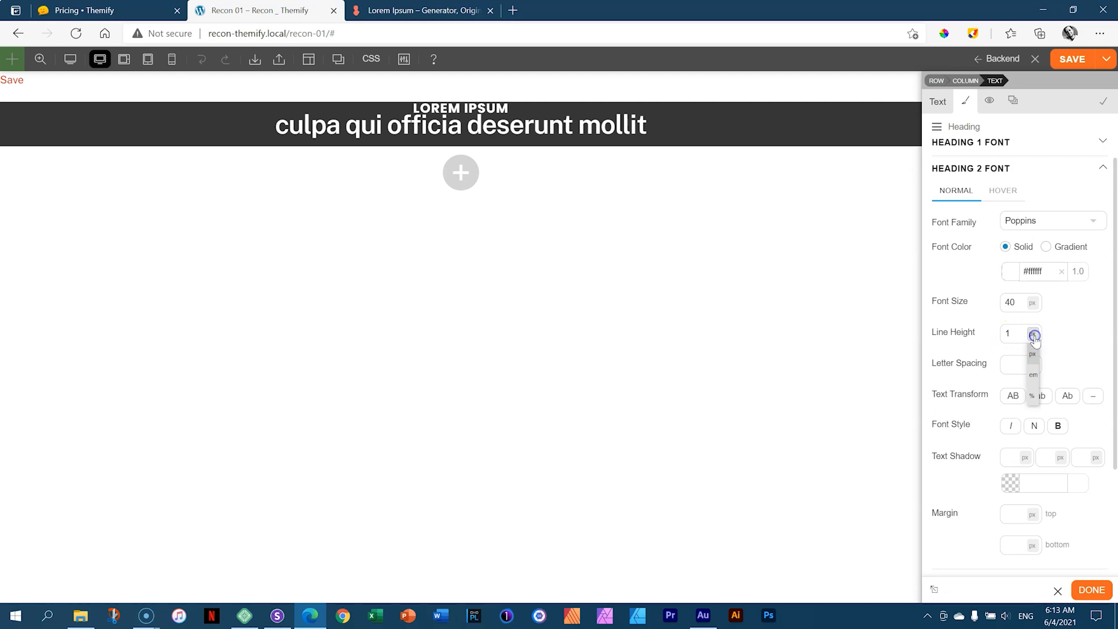
pyautogui.click(1033, 377)
# Try a Heading 2 letter spacing of 1 px, clear it again, and set the text transform to uppercase
pyautogui.click(1008, 363)
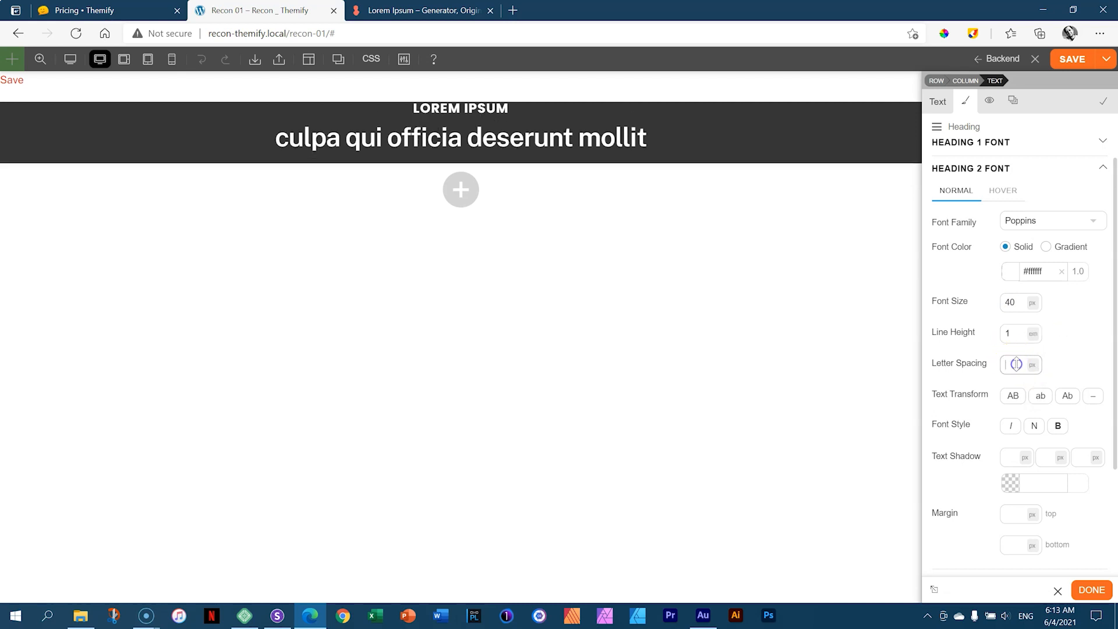
pyautogui.write('1')
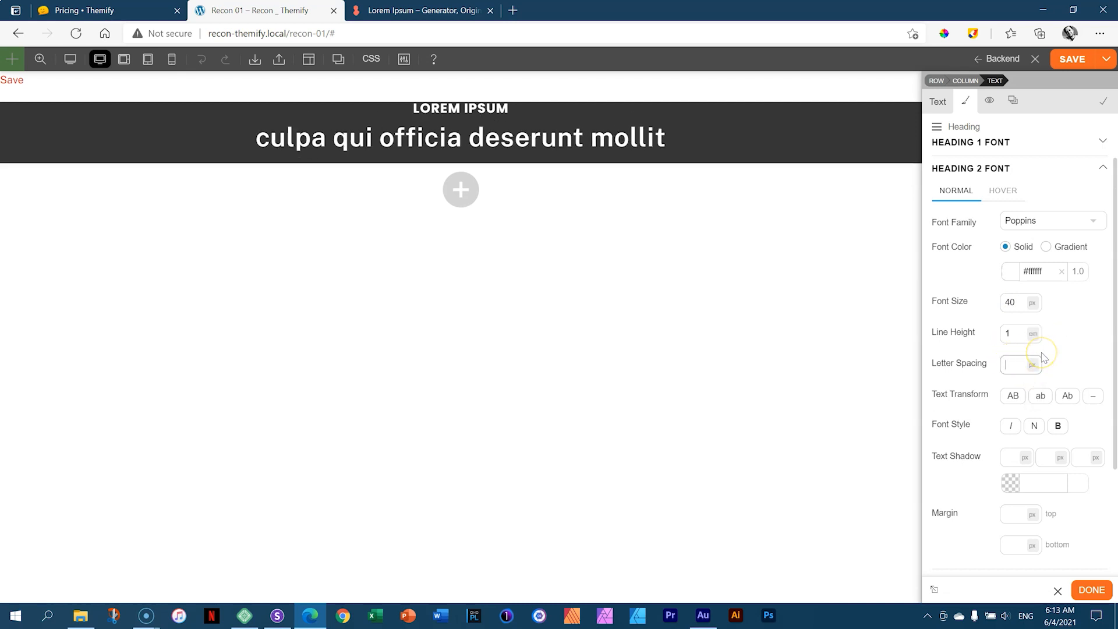
pyautogui.click(1014, 396)
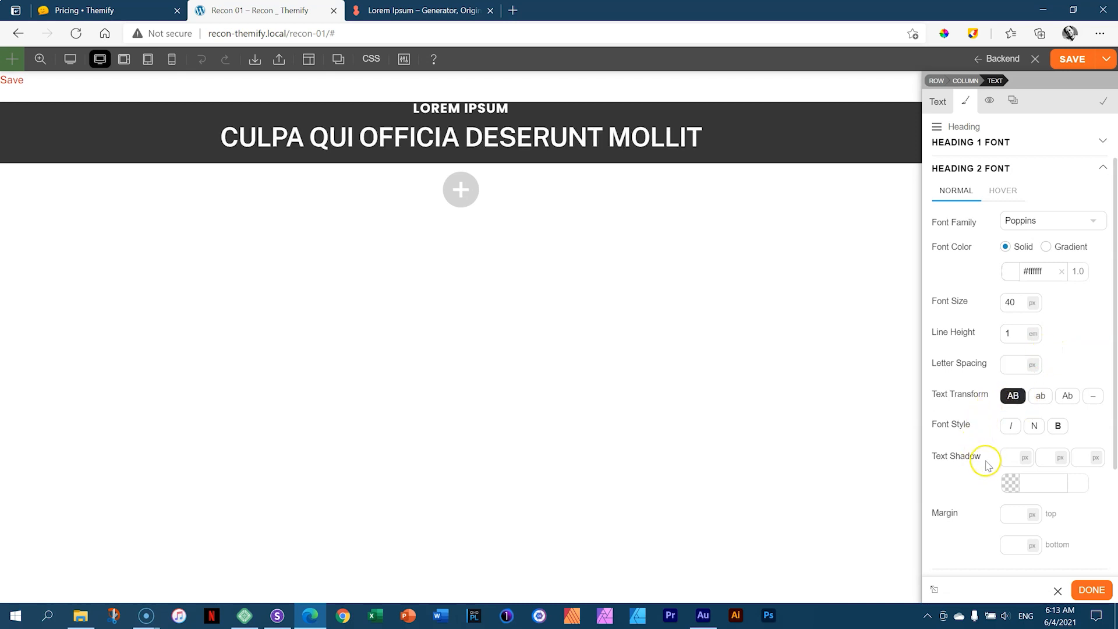
pyautogui.moveTo(1116, 367); pyautogui.dragTo(1114, 393)
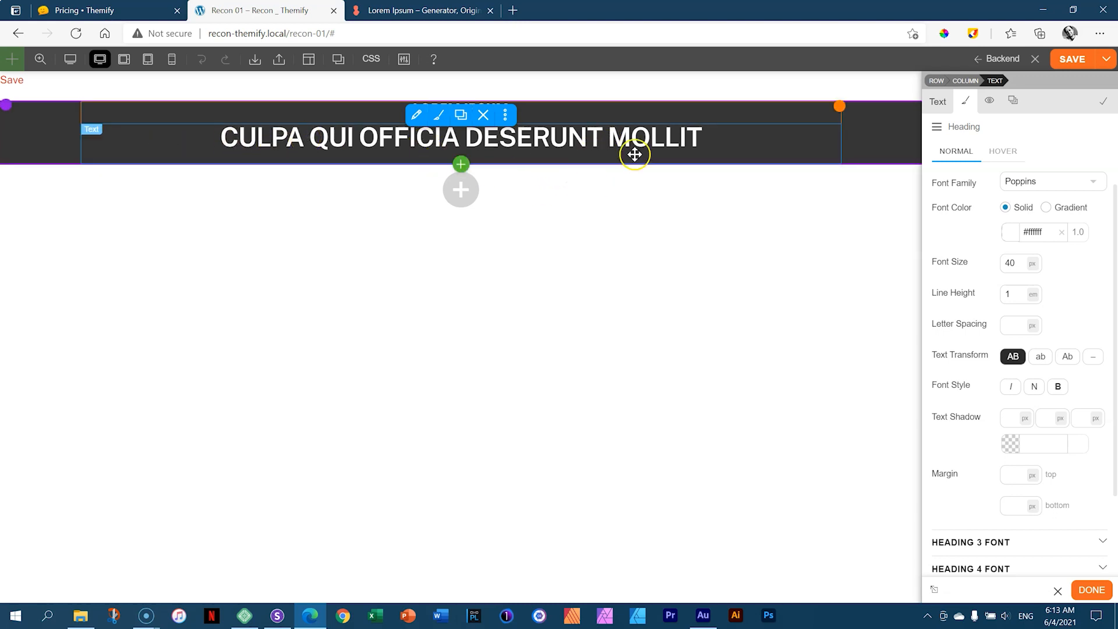
# Try splitting the Heading 2 text before "deserunt" and rejoin it into one heading
pyautogui.click(938, 104)
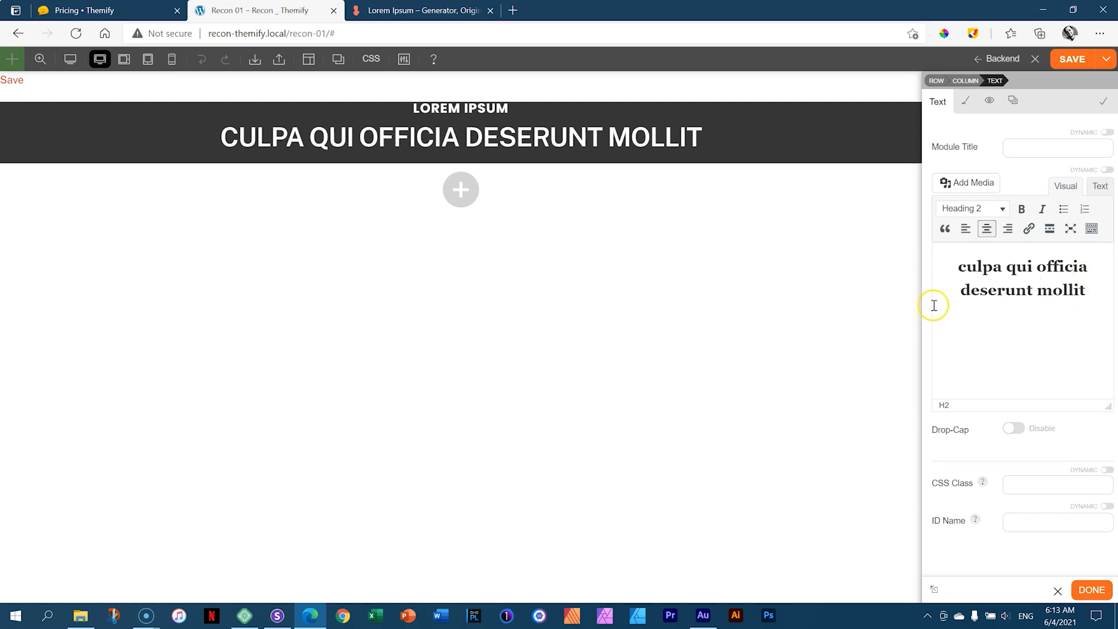
pyautogui.click(960, 291)
pyautogui.press('Return')
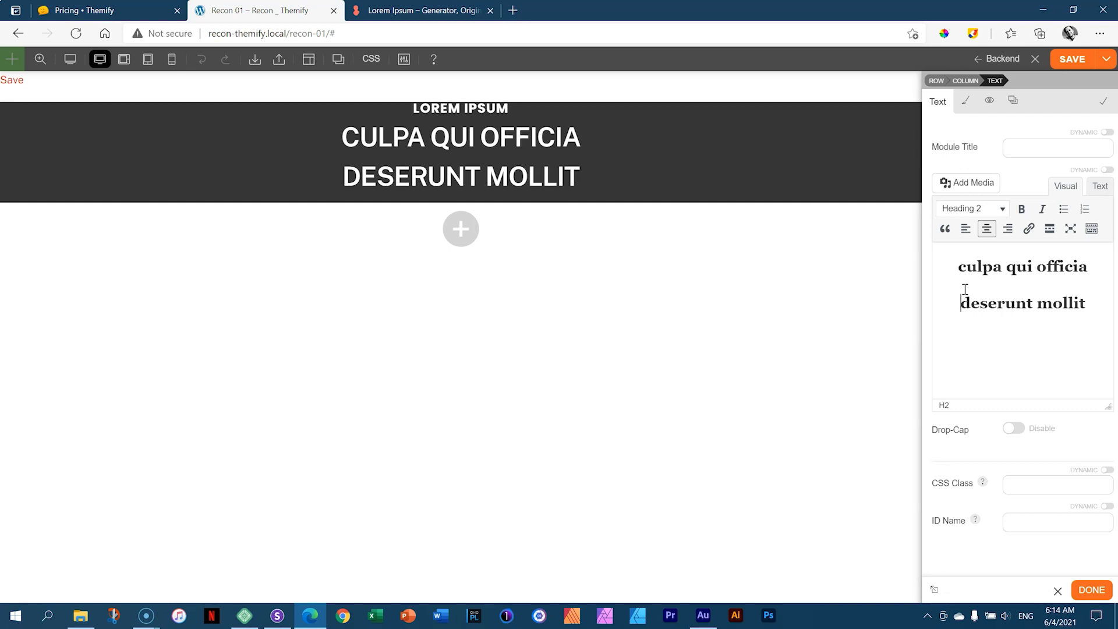
pyautogui.press('BackSpace')
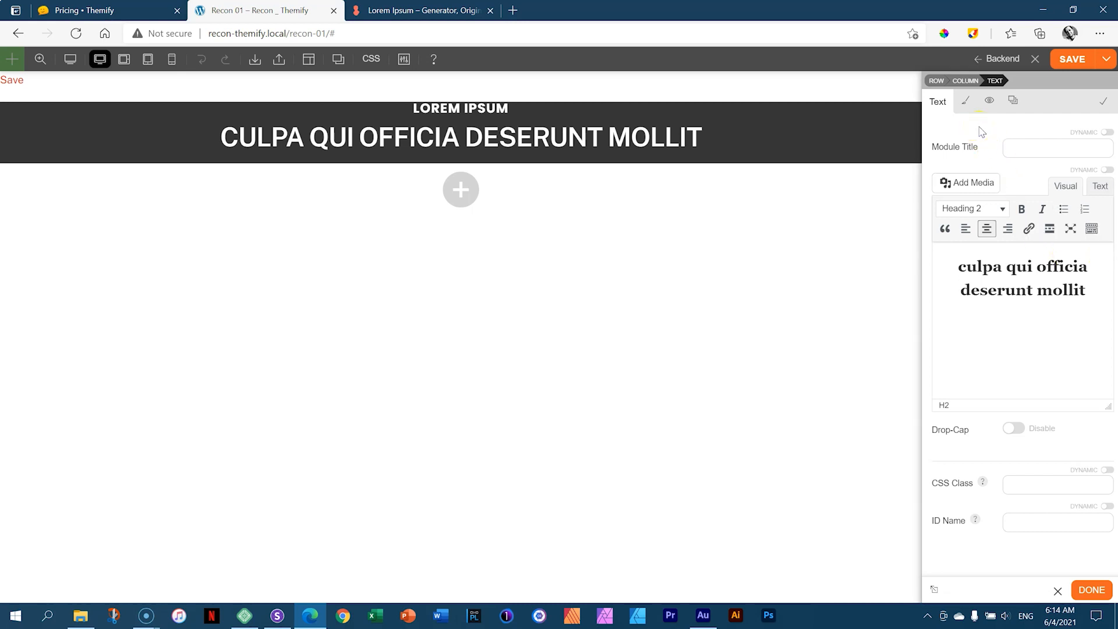
# Unlink the Heading 2 text module's padding sides, pair left with right, and set both to 300 px
pyautogui.click(963, 104)
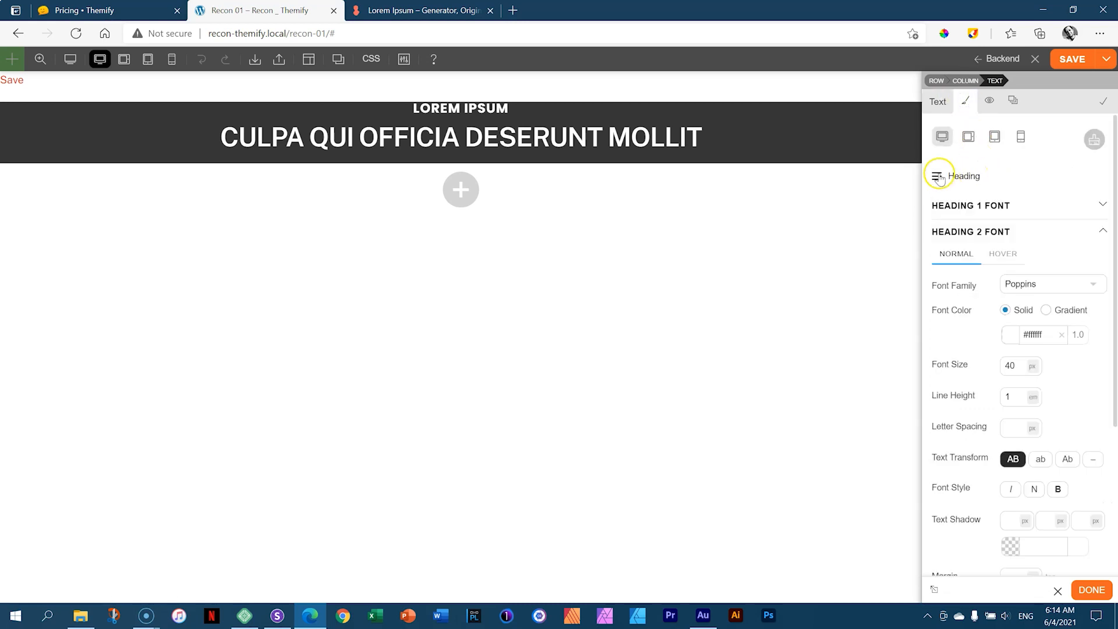
pyautogui.click(938, 177)
pyautogui.click(949, 201)
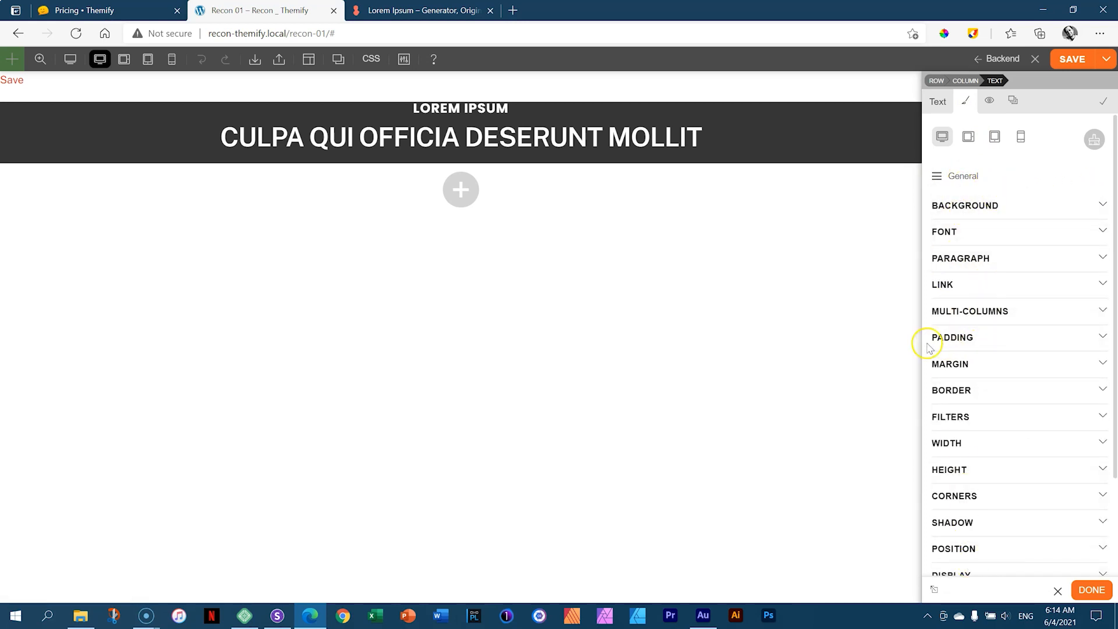
pyautogui.click(971, 343)
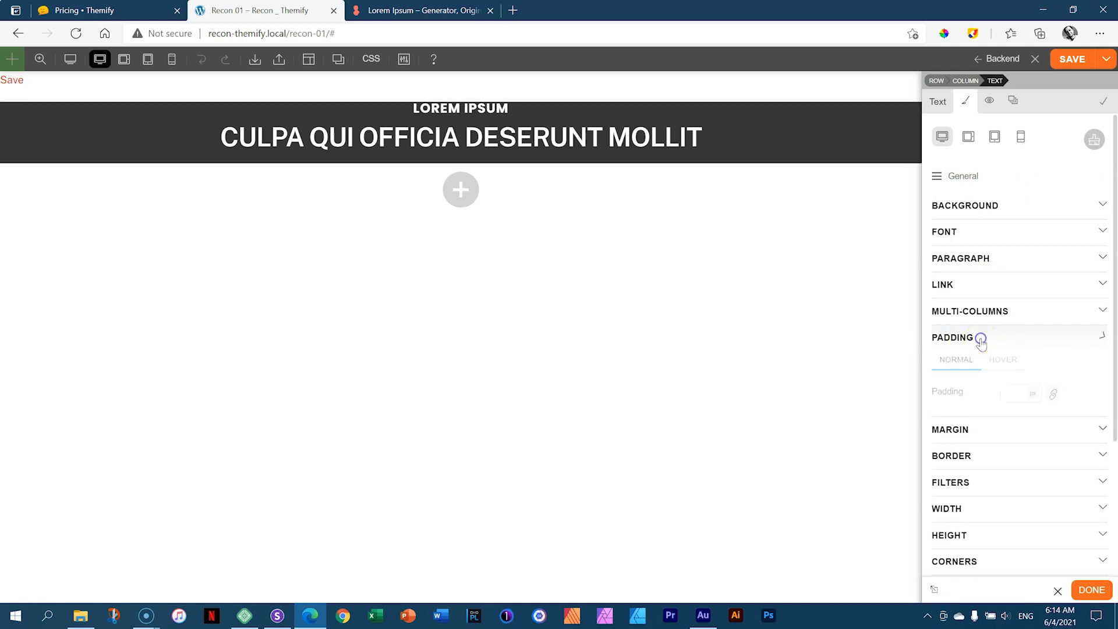
pyautogui.moveTo(1115, 242); pyautogui.dragTo(1114, 331)
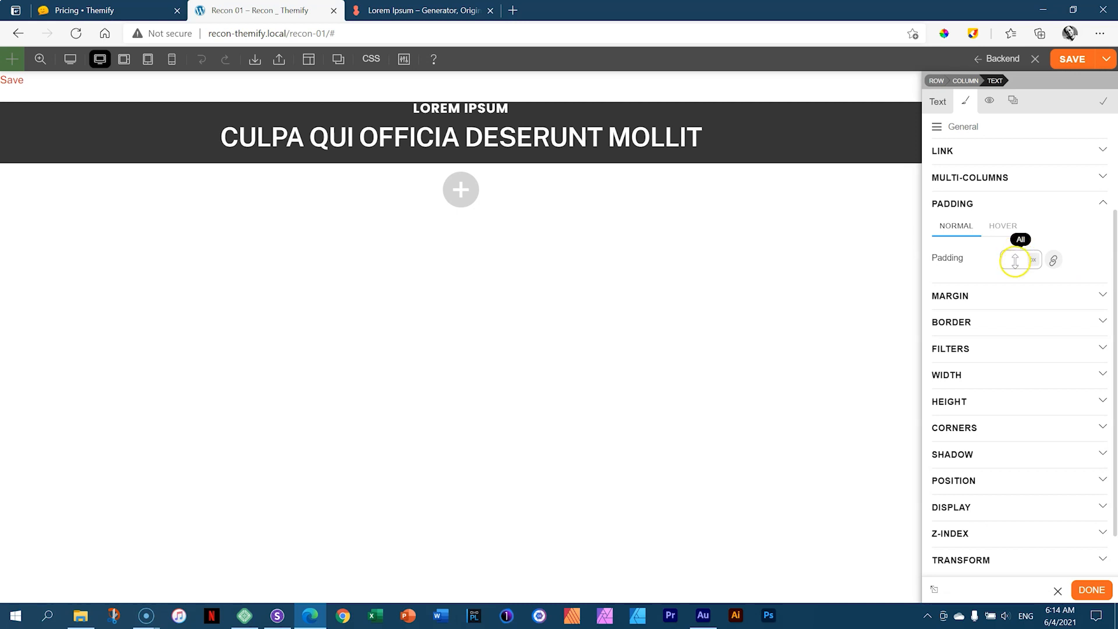
pyautogui.moveTo(1014, 259)
pyautogui.mouseDown()
pyautogui.moveTo(1016, 142)
pyautogui.moveTo(1020, 297)
pyautogui.moveTo(1020, 251)
pyautogui.mouseUp()
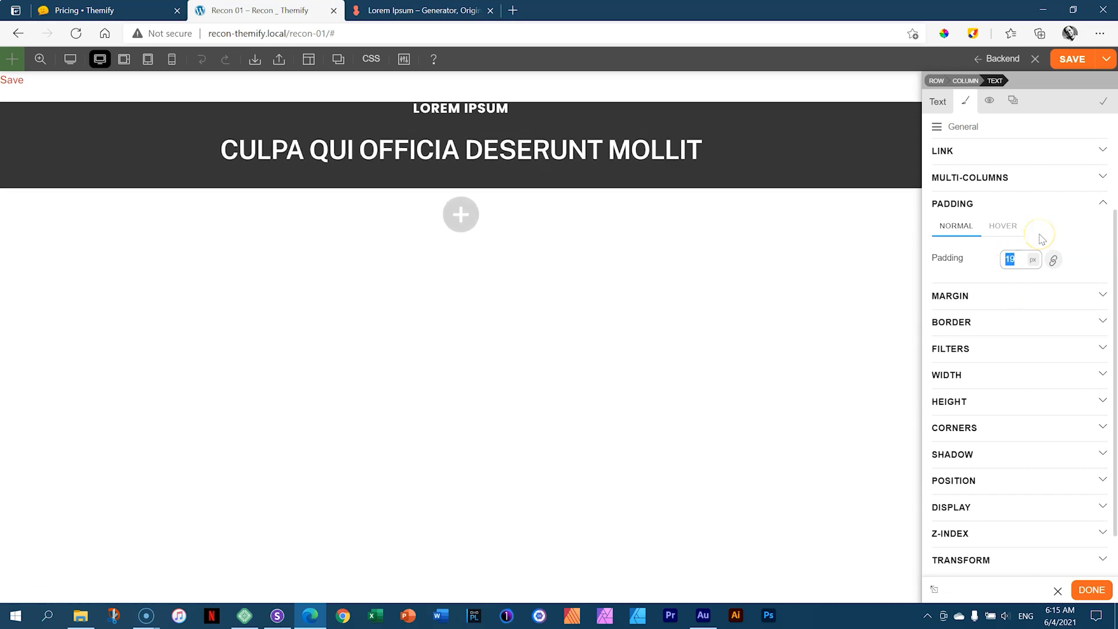
pyautogui.click(1054, 261)
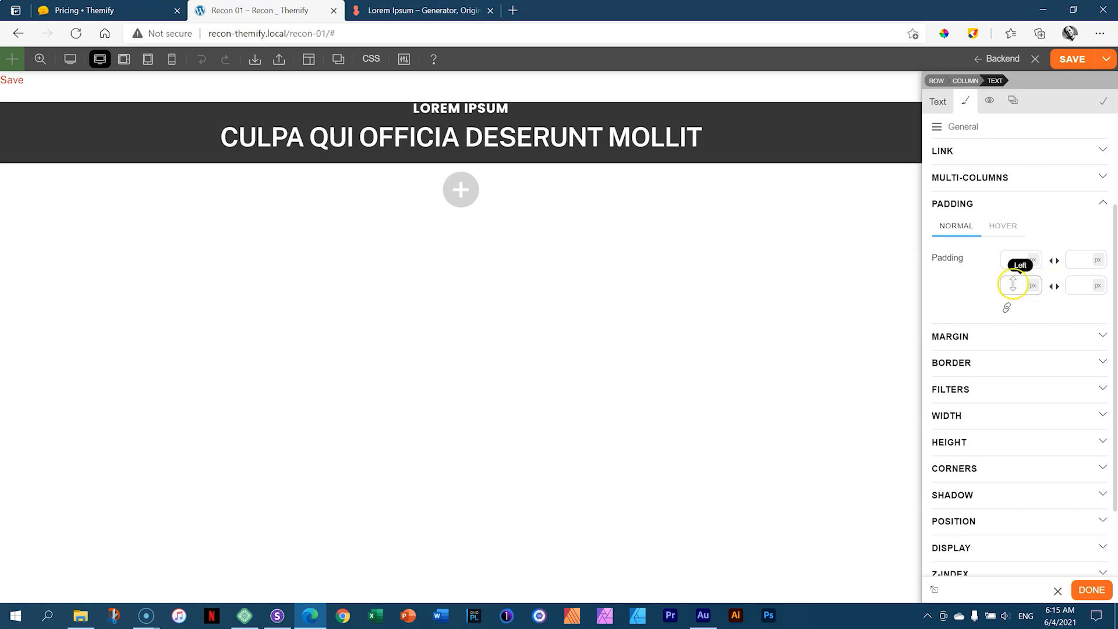
pyautogui.click(1054, 289)
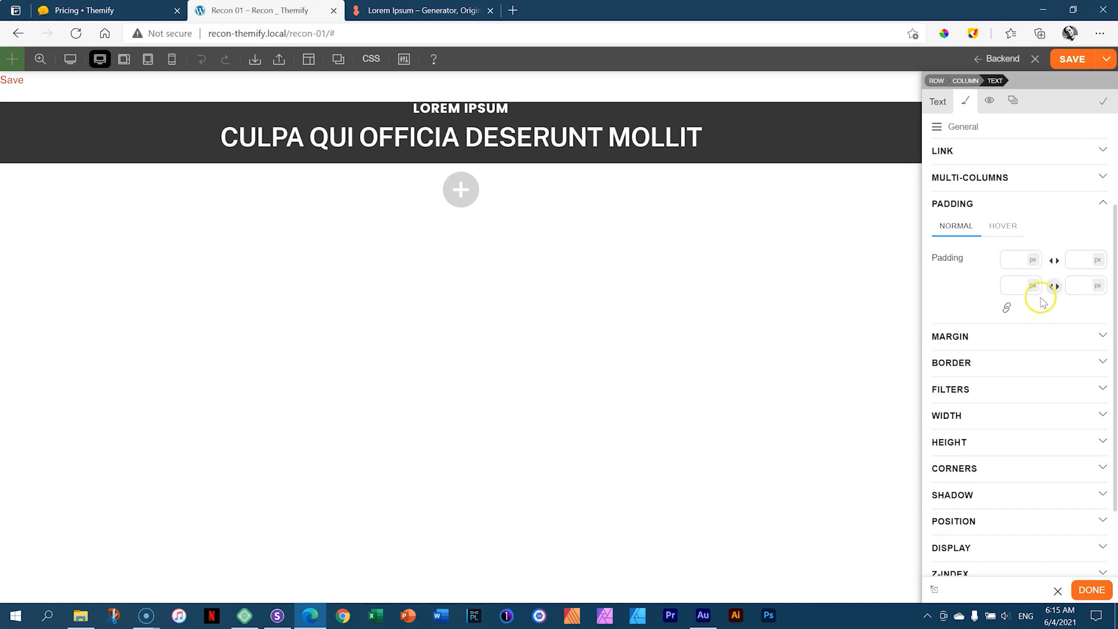
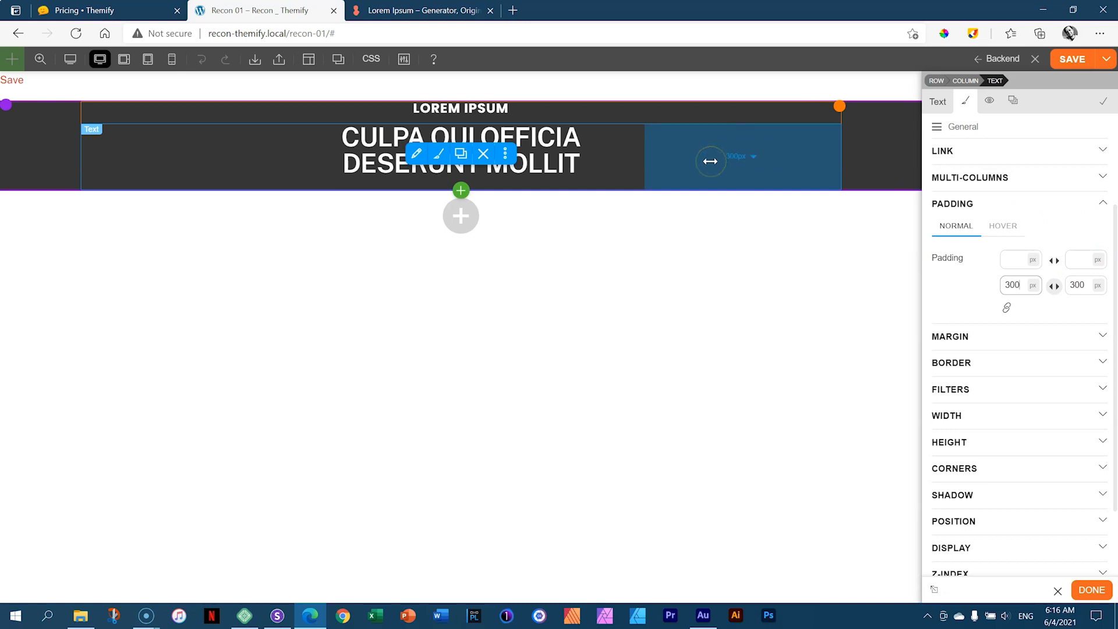
# Resize the paired left and right padding directly on the canvas to about 334 px
pyautogui.moveTo(647, 156); pyautogui.dragTo(589, 155)
pyautogui.moveTo(604, 155); pyautogui.dragTo(621, 155)
pyautogui.click(643, 155)
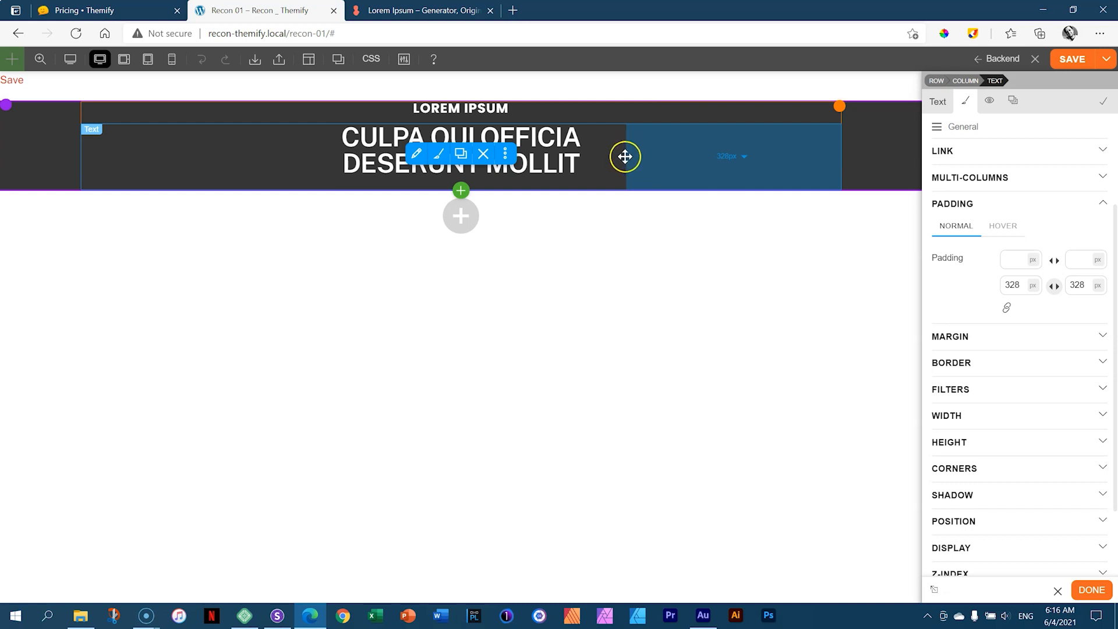
pyautogui.moveTo(625, 155)
pyautogui.mouseDown()
pyautogui.moveTo(675, 155)
pyautogui.moveTo(606, 154)
pyautogui.moveTo(694, 154)
pyautogui.moveTo(614, 155)
pyautogui.moveTo(636, 155)
pyautogui.mouseUp()
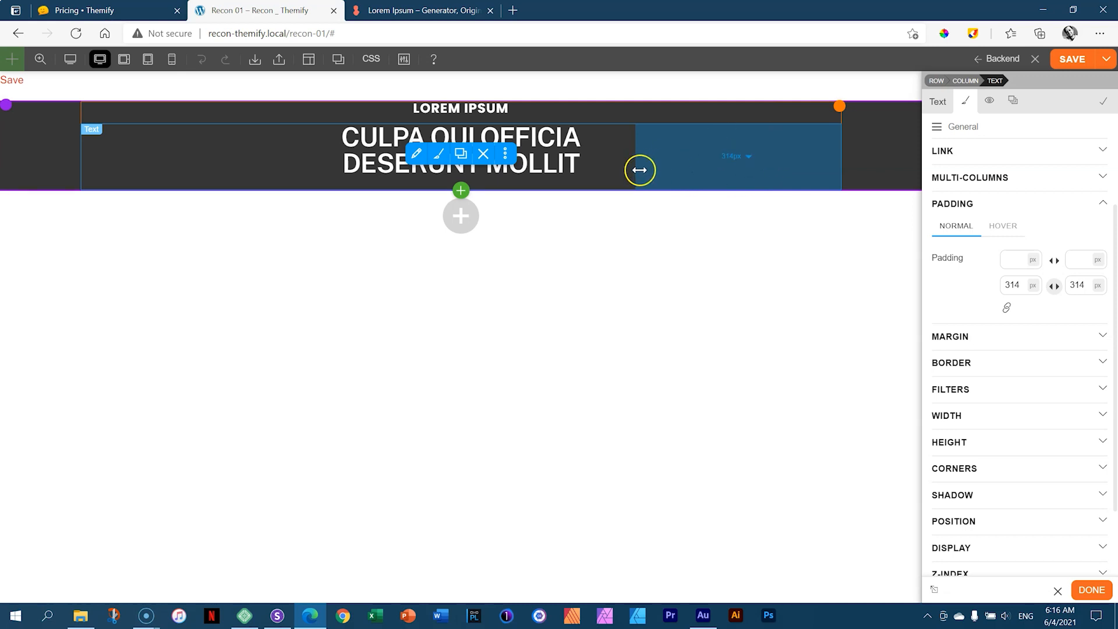
pyautogui.moveTo(636, 169); pyautogui.dragTo(757, 169)
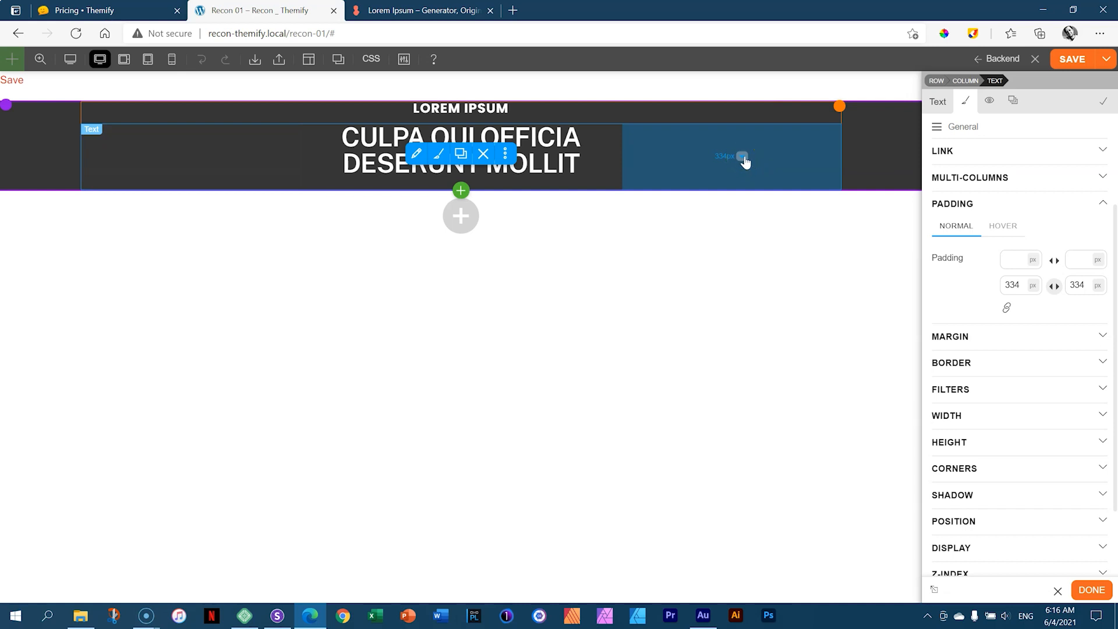
# Switch the text module's side padding unit to percent and readjust the padding on the canvas
pyautogui.click(743, 159)
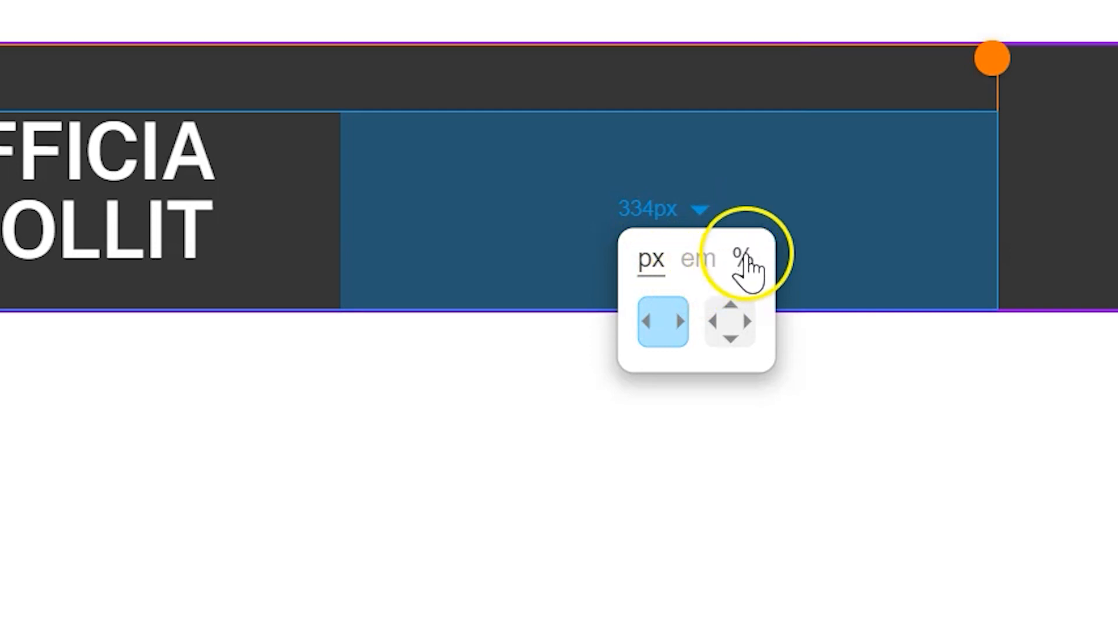
pyautogui.click(744, 258)
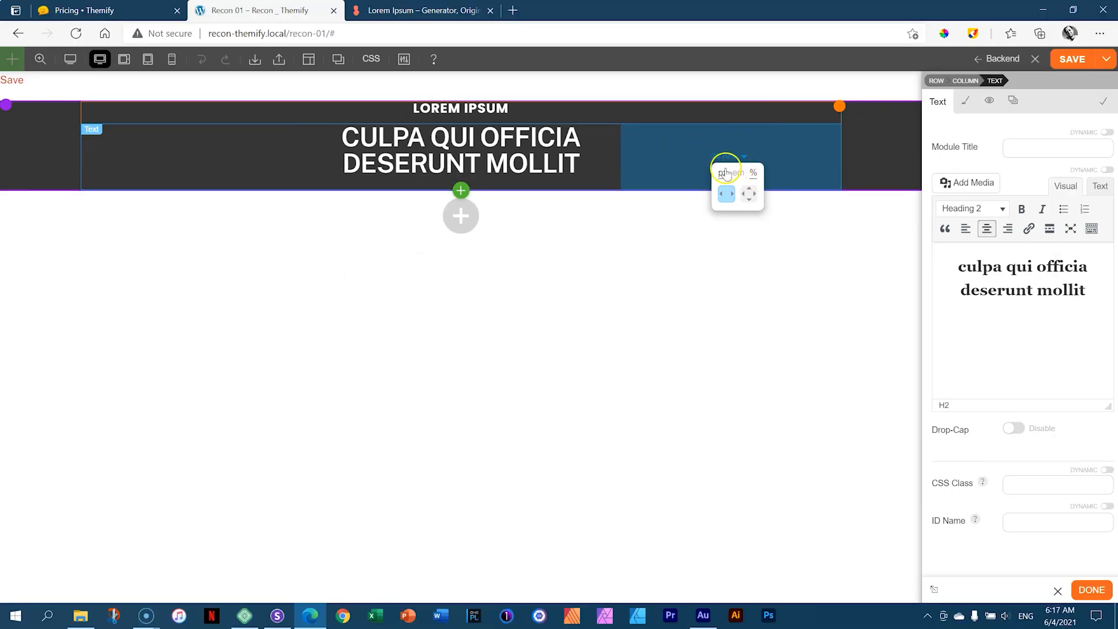
pyautogui.click(726, 174)
pyautogui.click(753, 174)
pyautogui.moveTo(688, 163); pyautogui.dragTo(620, 163)
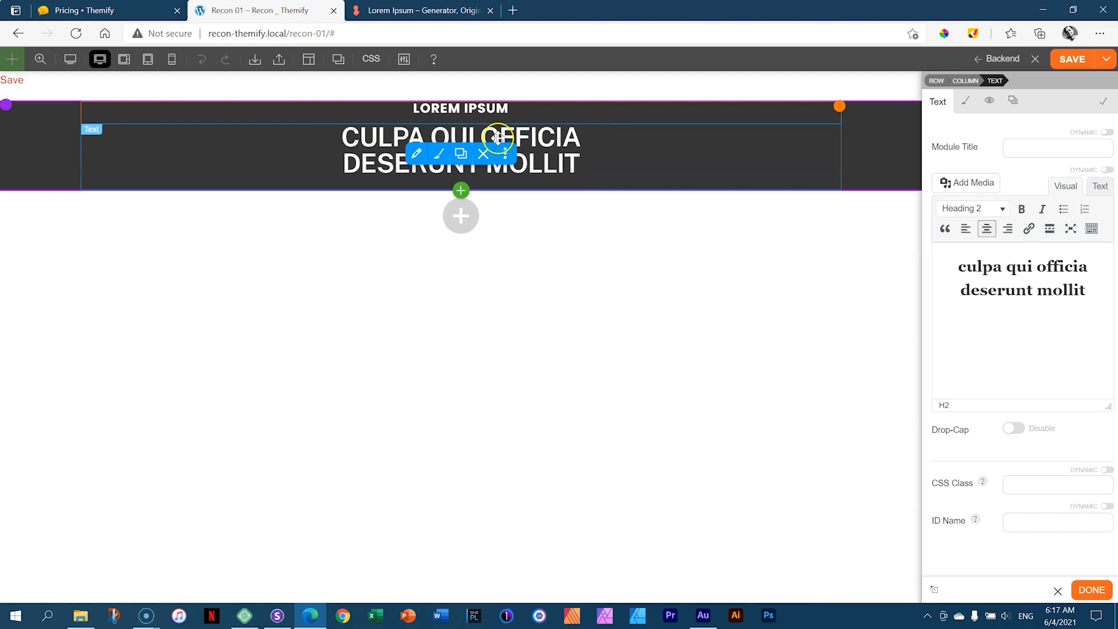
# Fine-tune the side padding on the canvas, apply the text module's settings, and collapse the modules list
pyautogui.moveTo(504, 154)
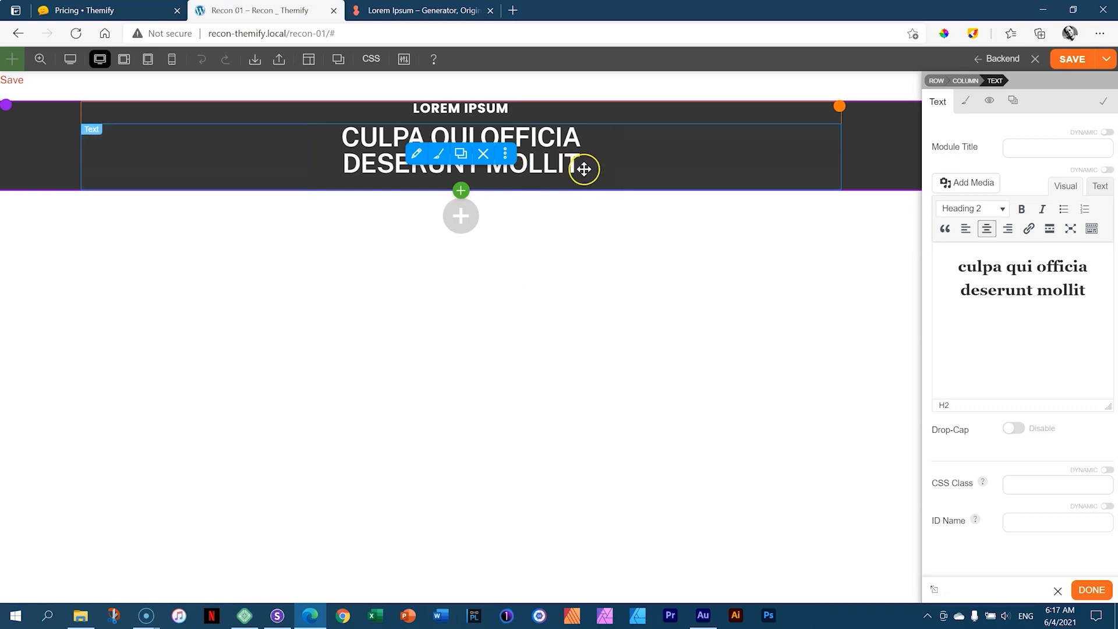
pyautogui.moveTo(619, 165); pyautogui.dragTo(622, 165)
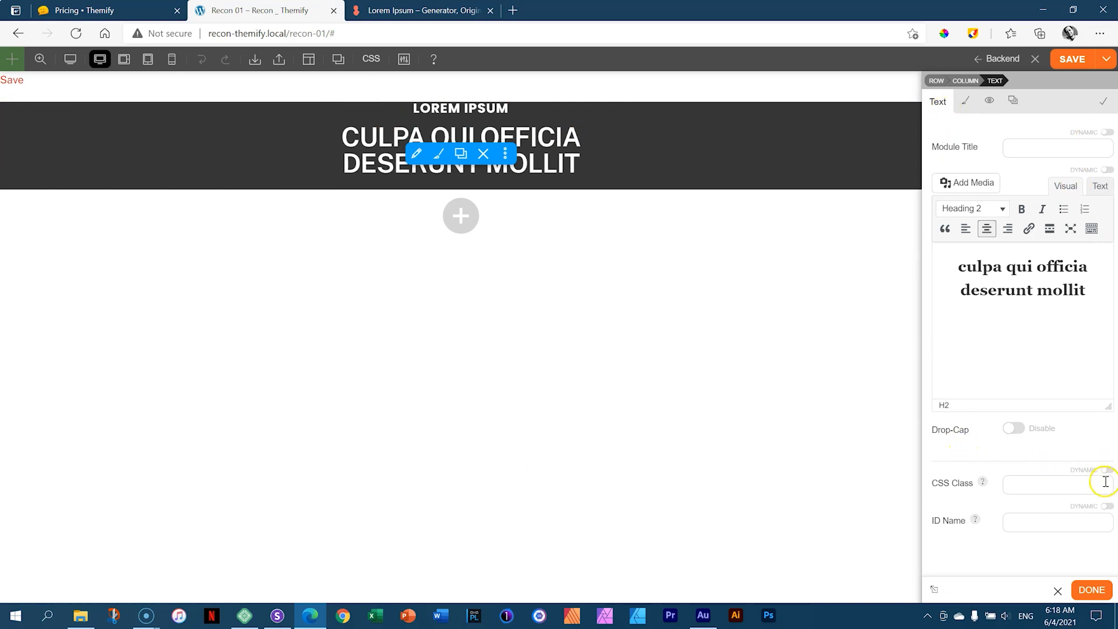
pyautogui.click(1105, 105)
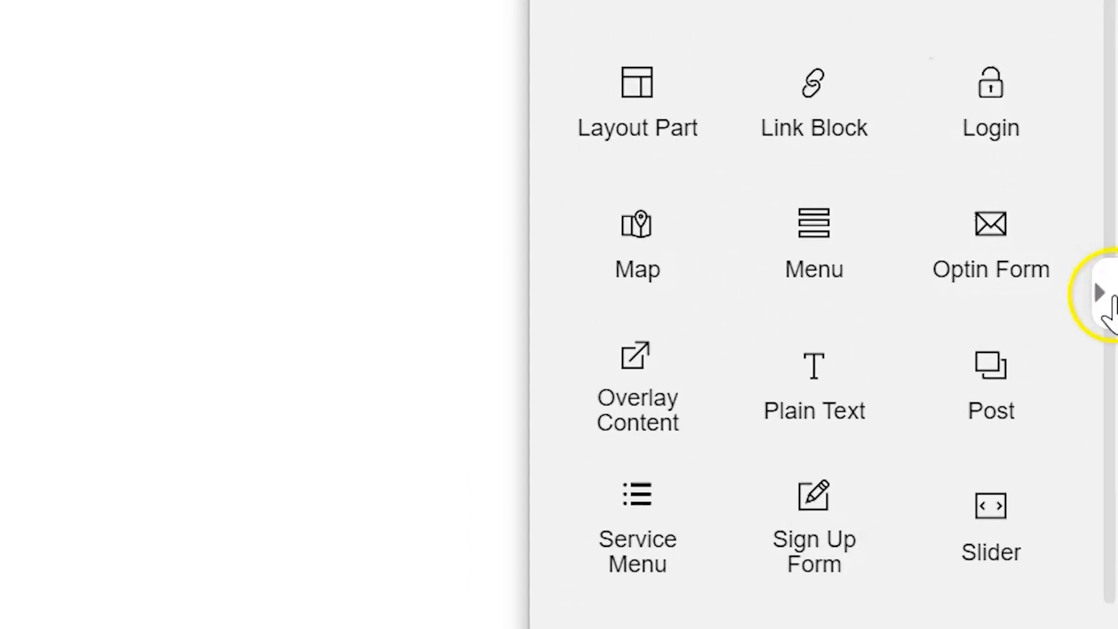
pyautogui.click(1100, 296)
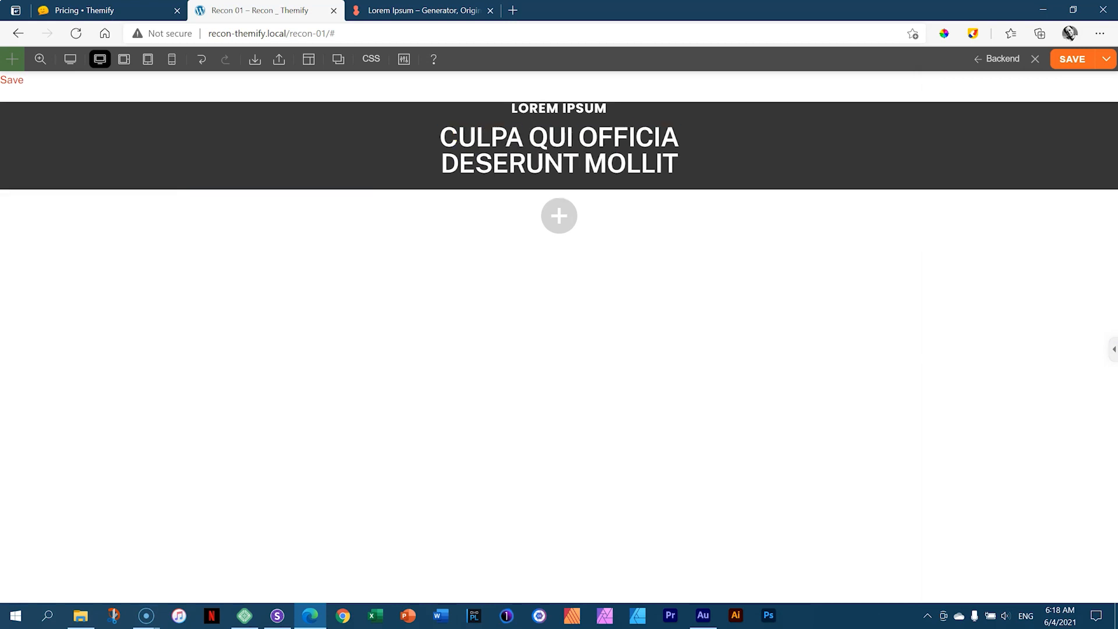
# Open the Heading 2 font styling of the "Culpa qui officia deserunt mollit" text module
pyautogui.moveTo(413, 166)
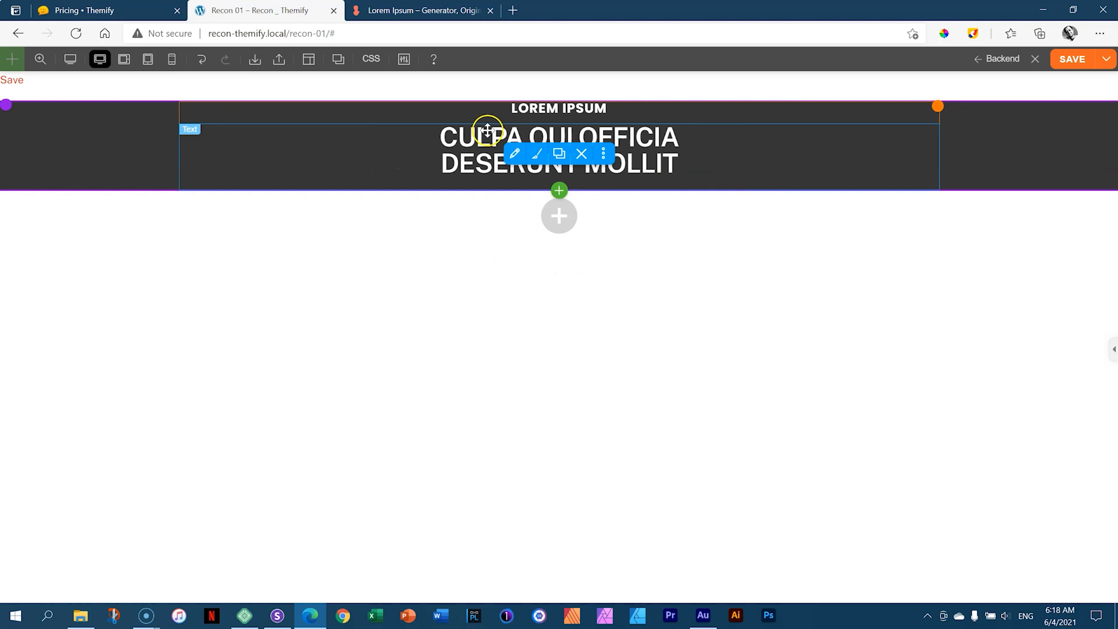
pyautogui.moveTo(335, 164)
pyautogui.click(538, 159)
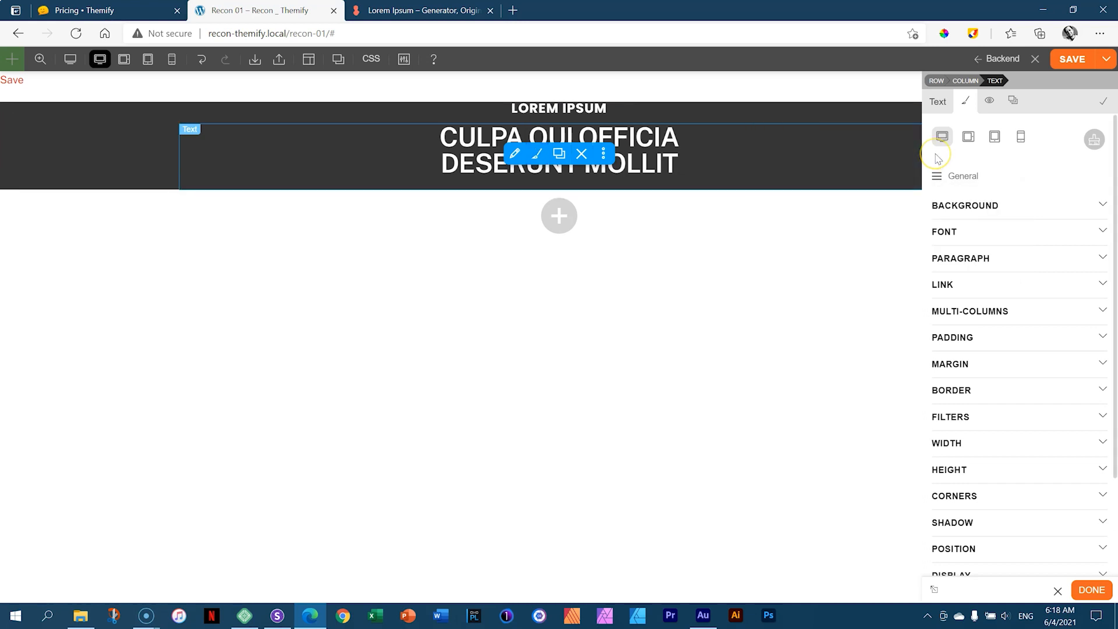
pyautogui.click(938, 176)
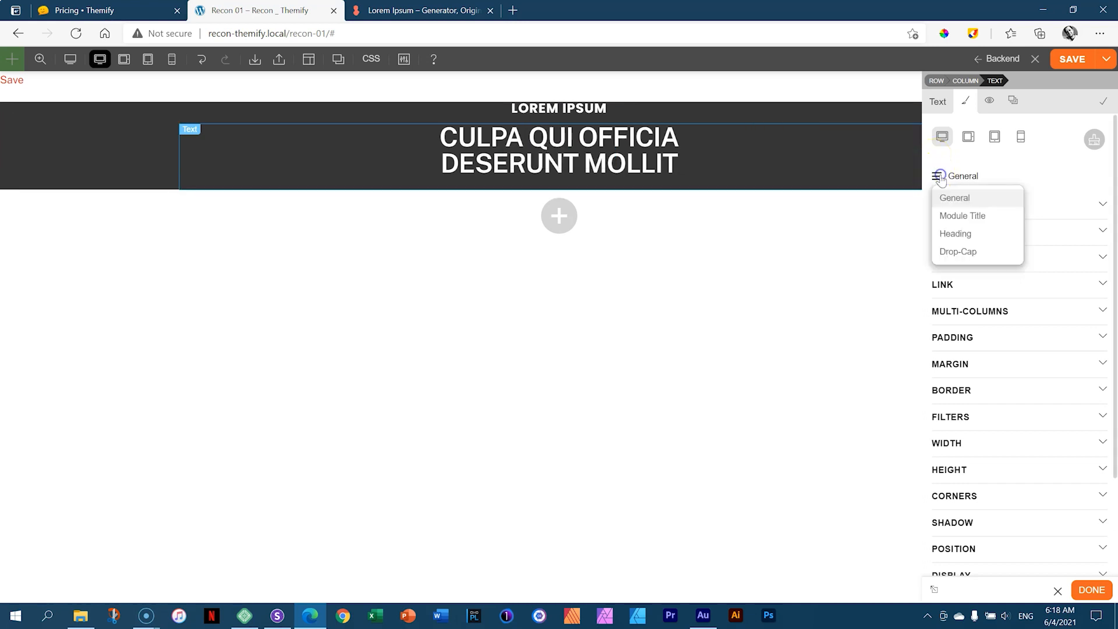
pyautogui.click(947, 234)
pyautogui.click(983, 228)
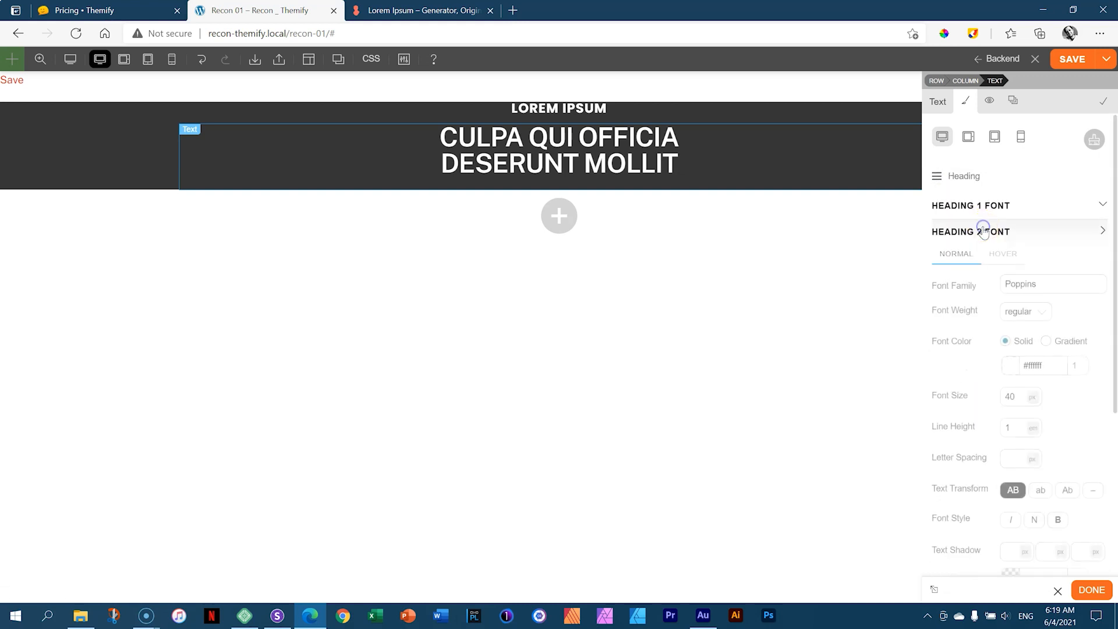
pyautogui.moveTo(1114, 222); pyautogui.dragTo(1101, 332)
# Try larger Heading 2 line heights of 1.2 em, 2.9 em and 1.6 em
pyautogui.click(1019, 249)
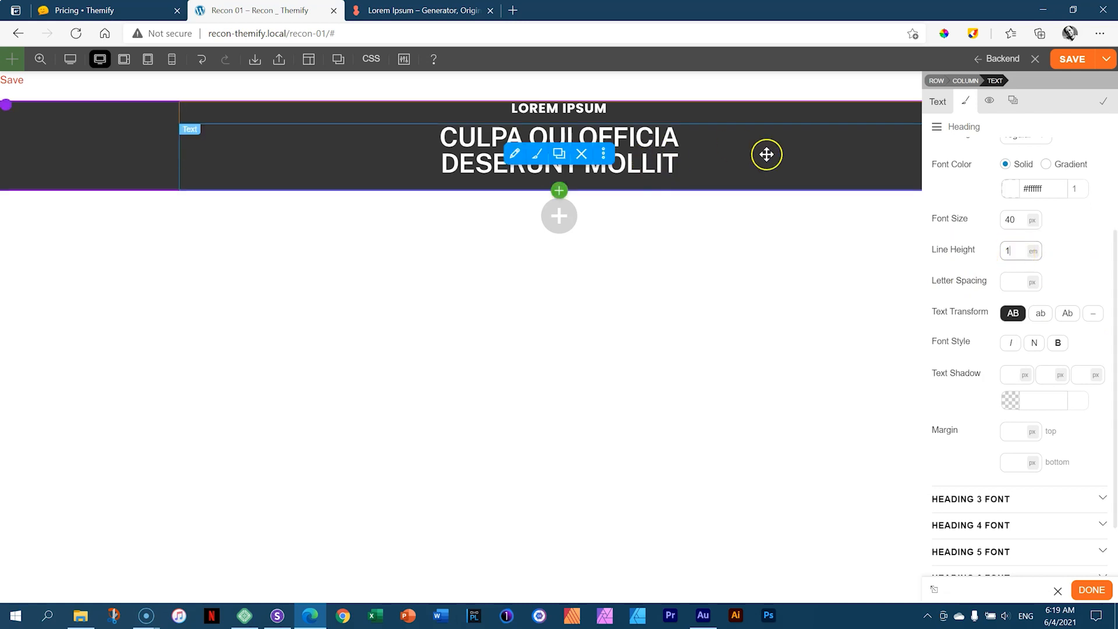
pyautogui.write('.7')
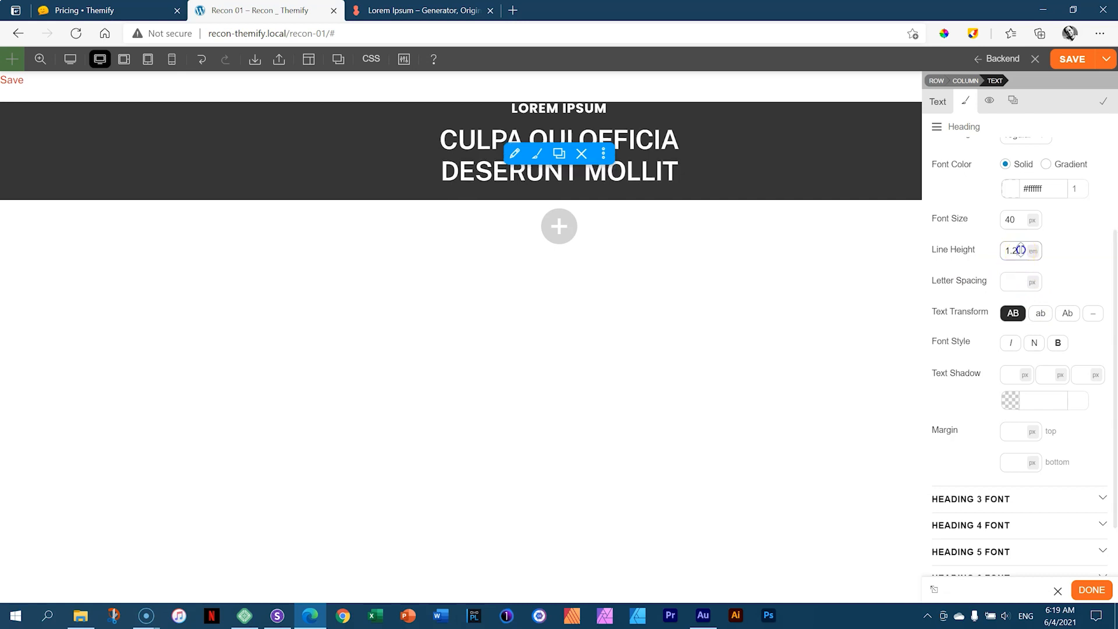
pyautogui.moveTo(1022, 246); pyautogui.dragTo(1021, 238)
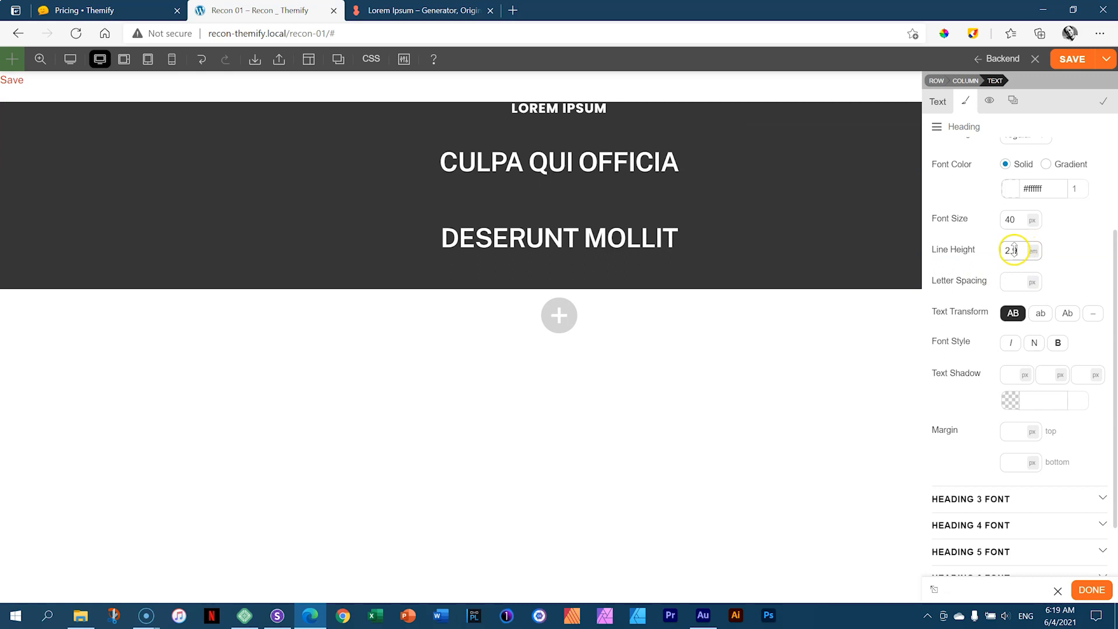
pyautogui.moveTo(1020, 249); pyautogui.dragTo(1020, 253)
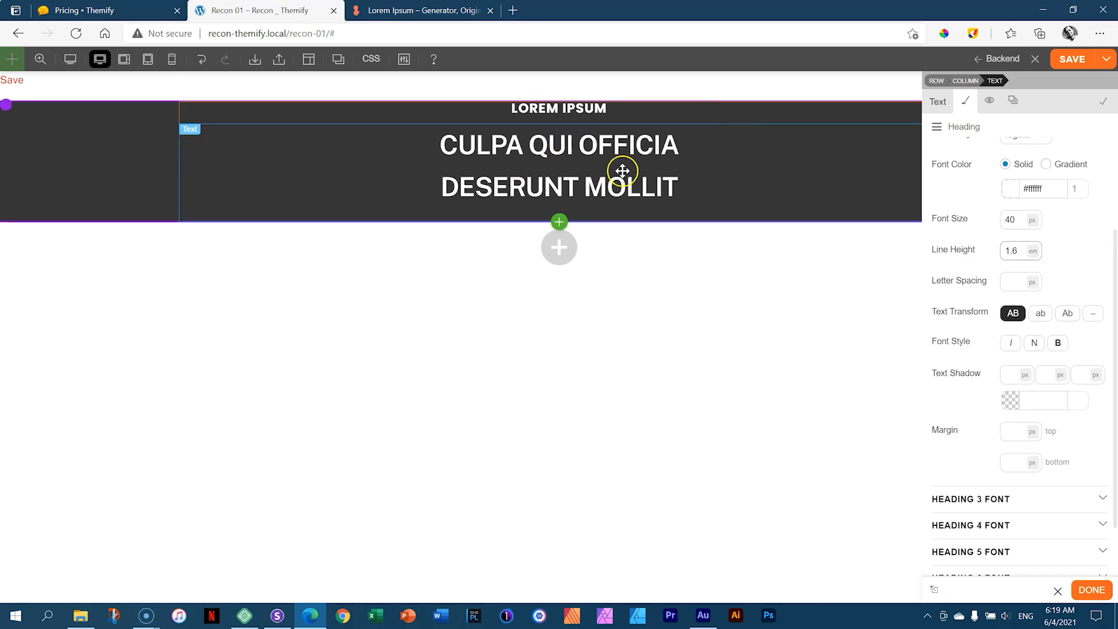
pyautogui.click(1014, 247)
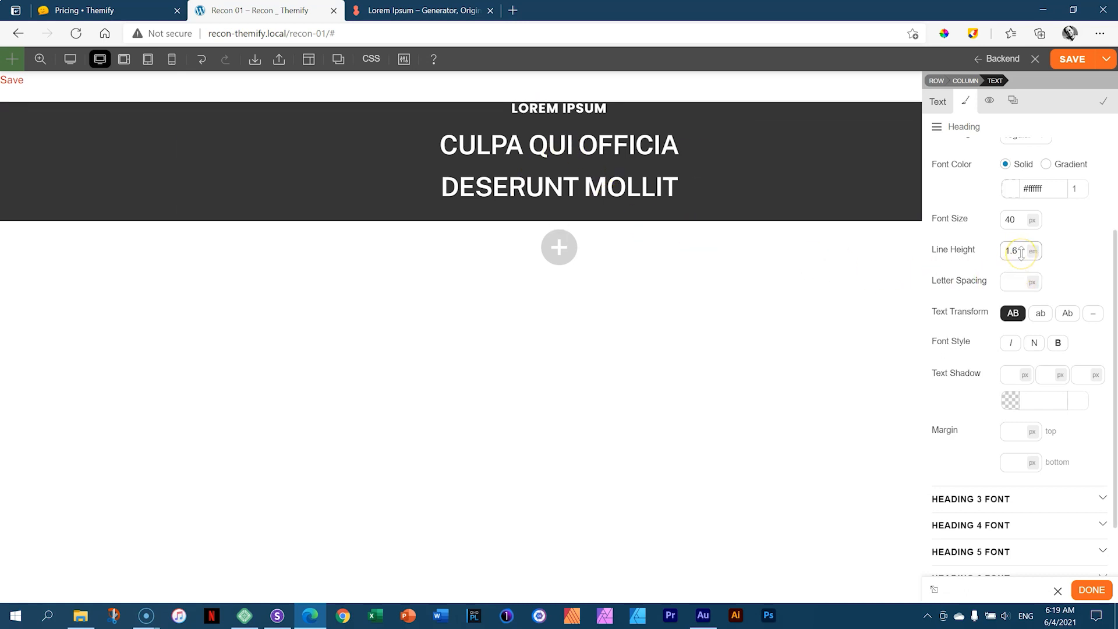
pyautogui.click(1052, 218)
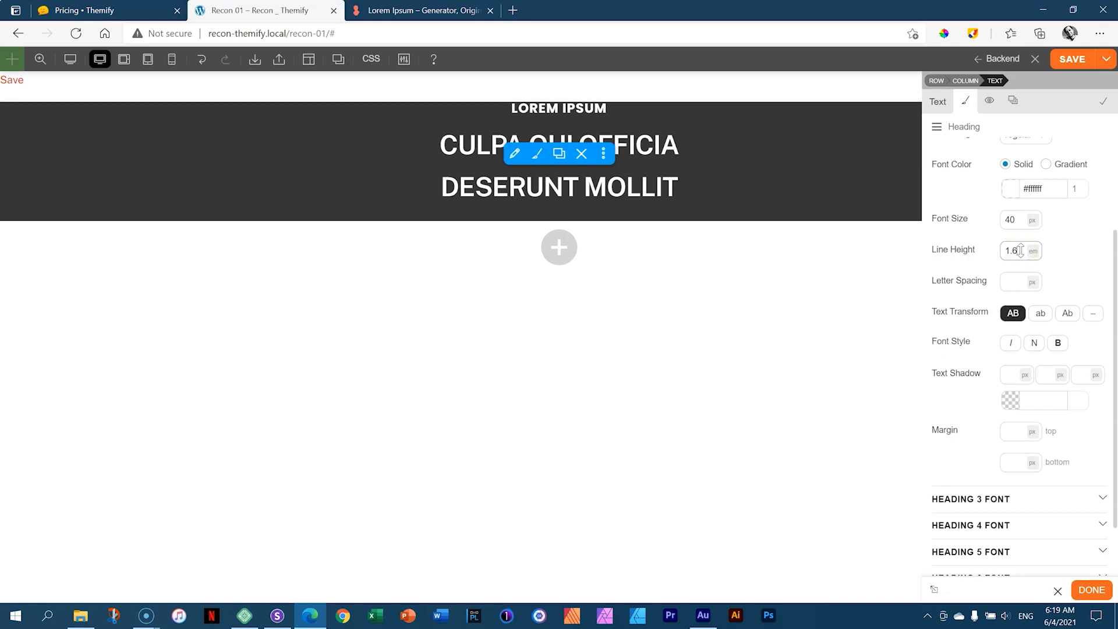
# Set the Heading 2 line height to 1.1 em and apply the text module's settings
pyautogui.press('BackSpace')
pyautogui.write('3')
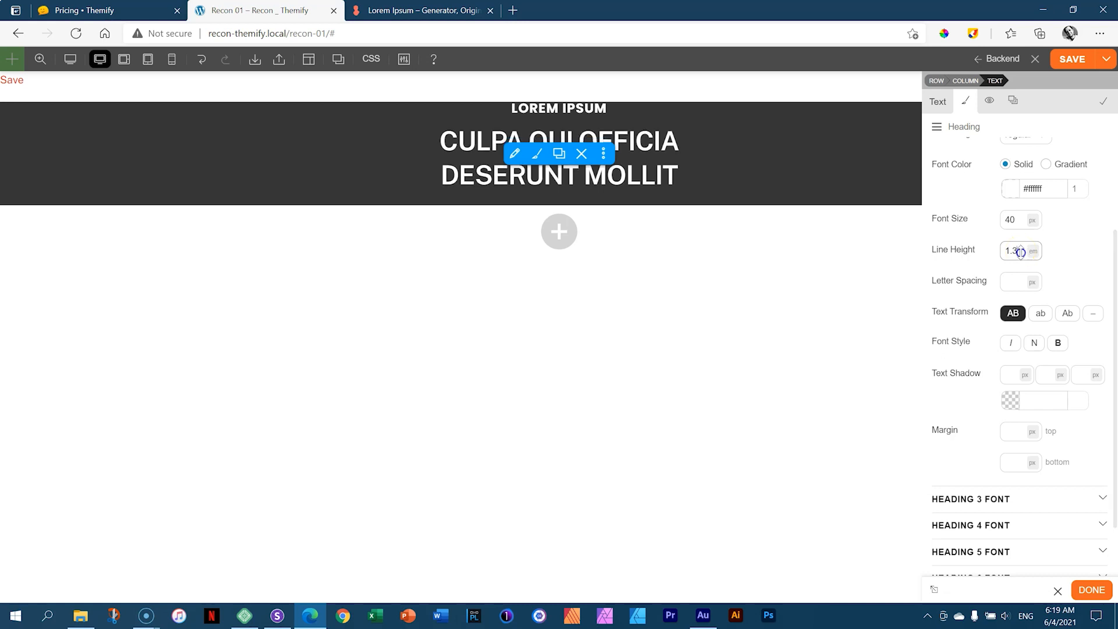
pyautogui.press('BackSpace')
pyautogui.write('1')
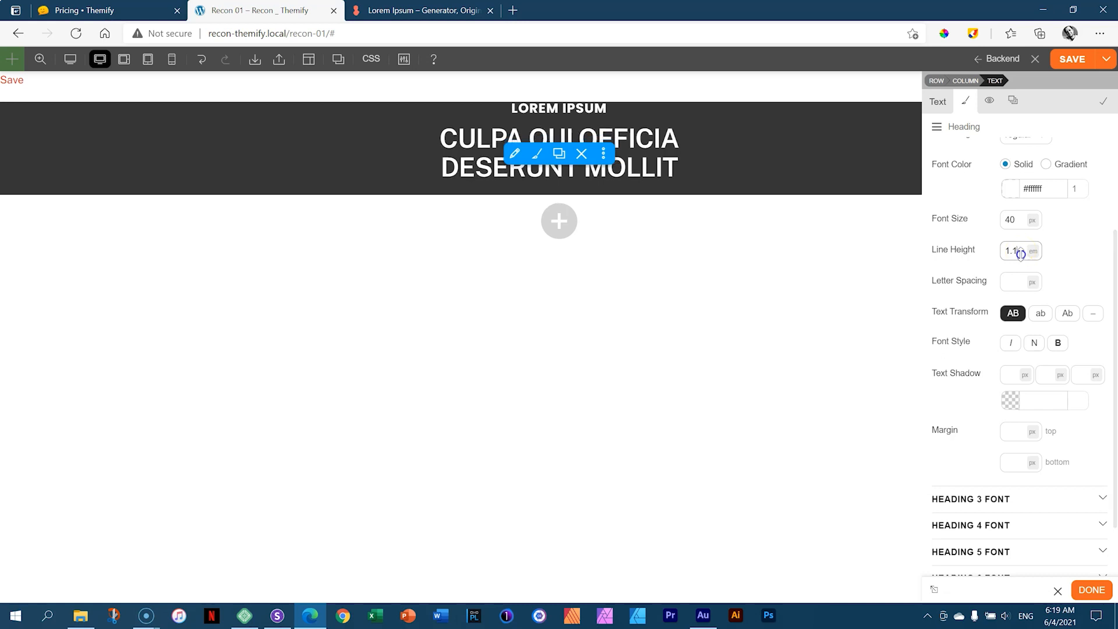
pyautogui.click(1033, 259)
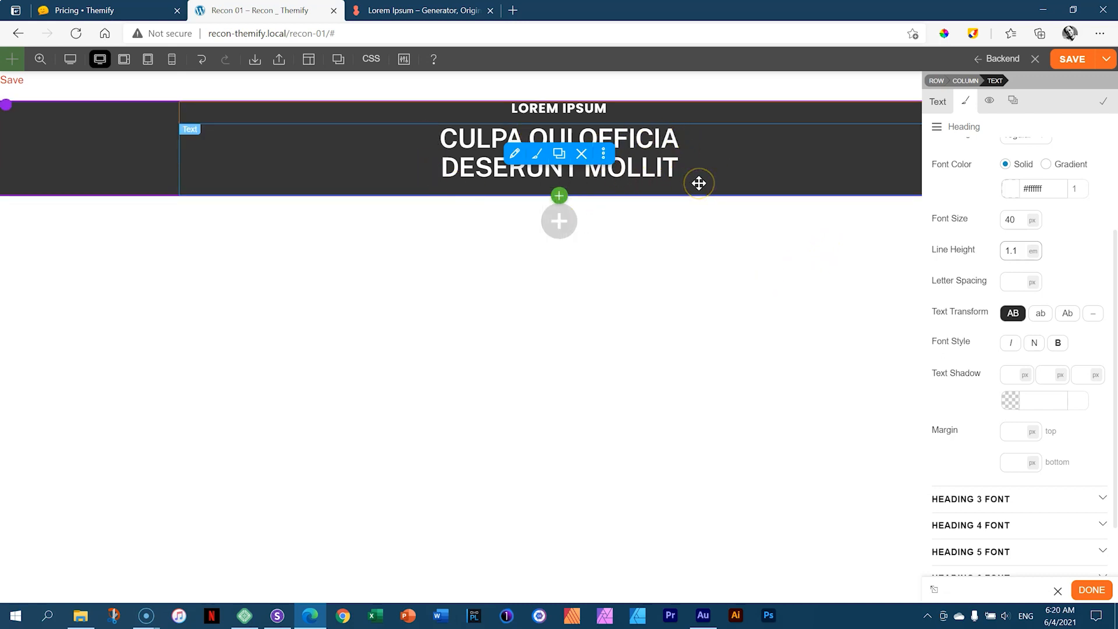
pyautogui.click(1105, 103)
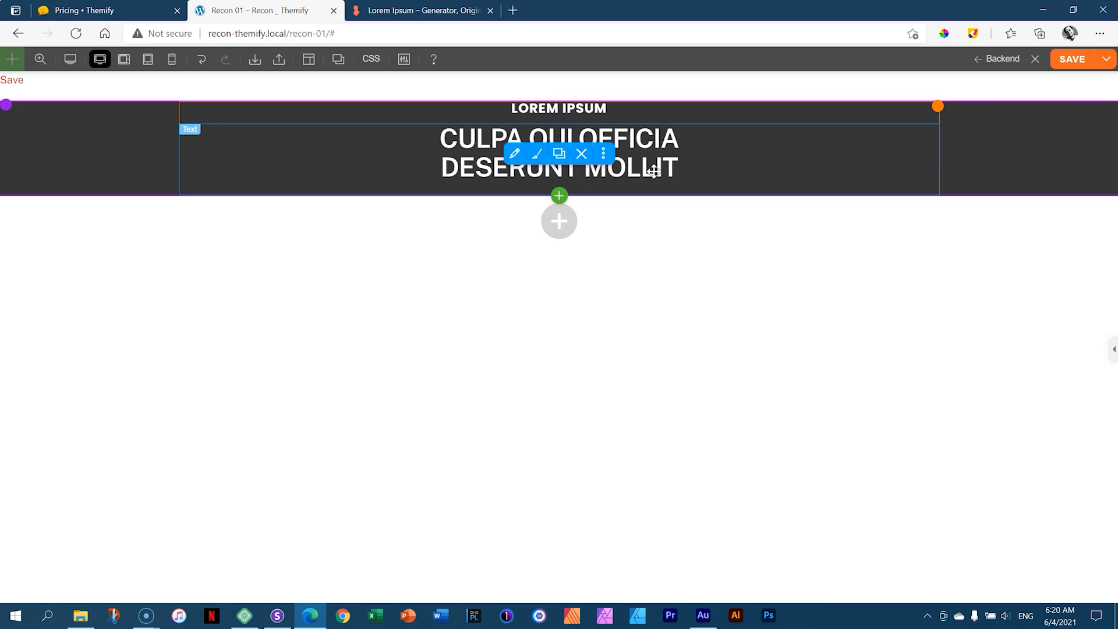
# Add a Button module directly below the Heading 2 text inside the dark row
pyautogui.click(559, 197)
pyautogui.click(685, 230)
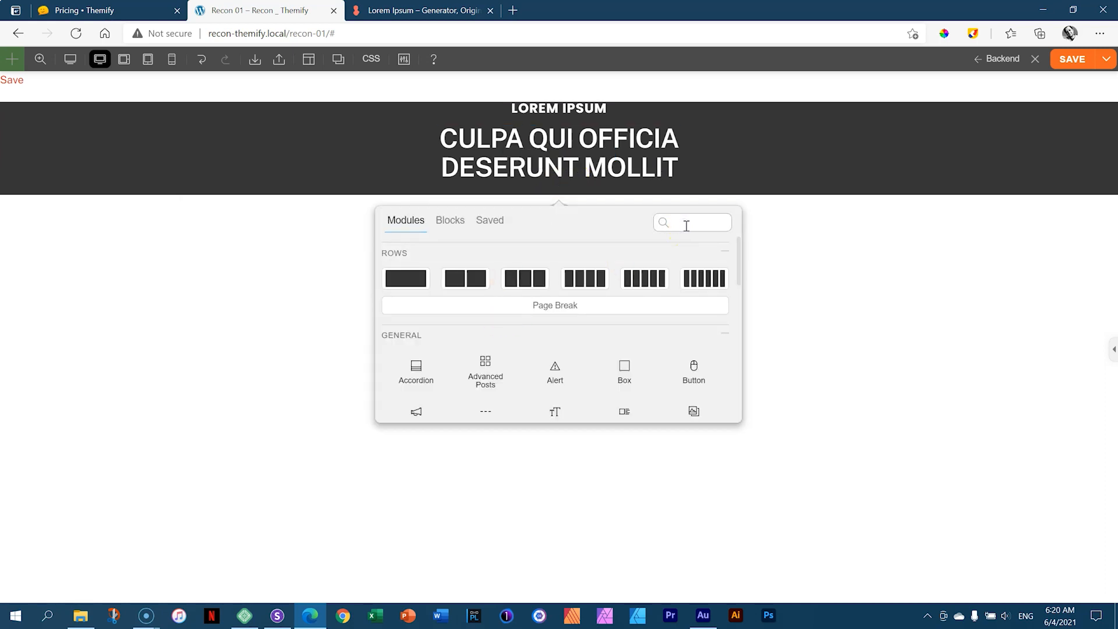
pyautogui.moveTo(711, 365)
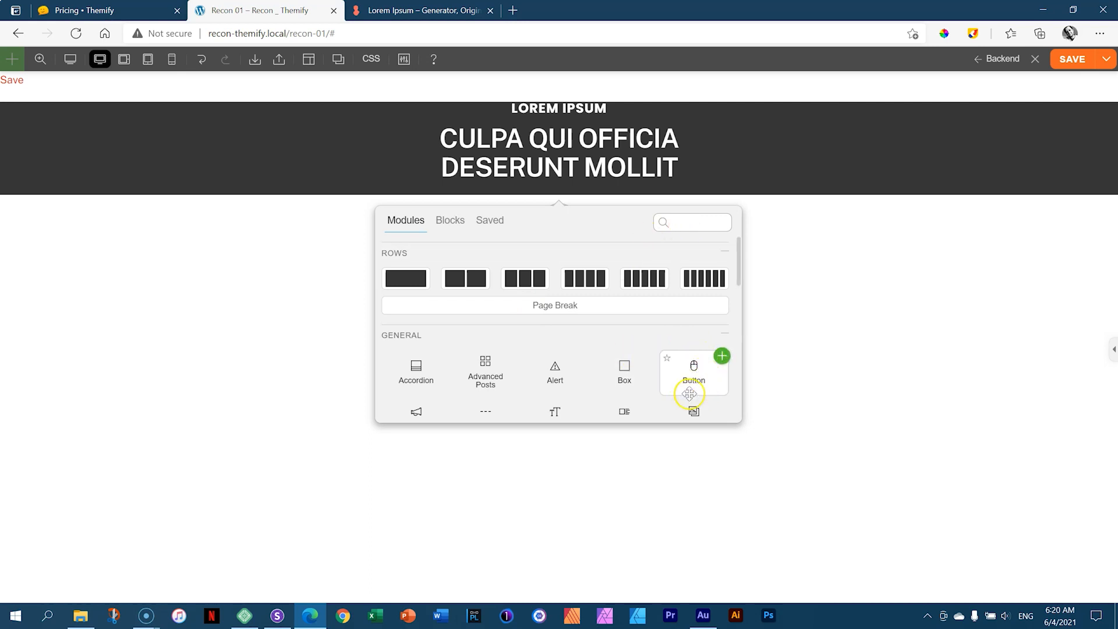
pyautogui.moveTo(698, 381); pyautogui.dragTo(597, 201)
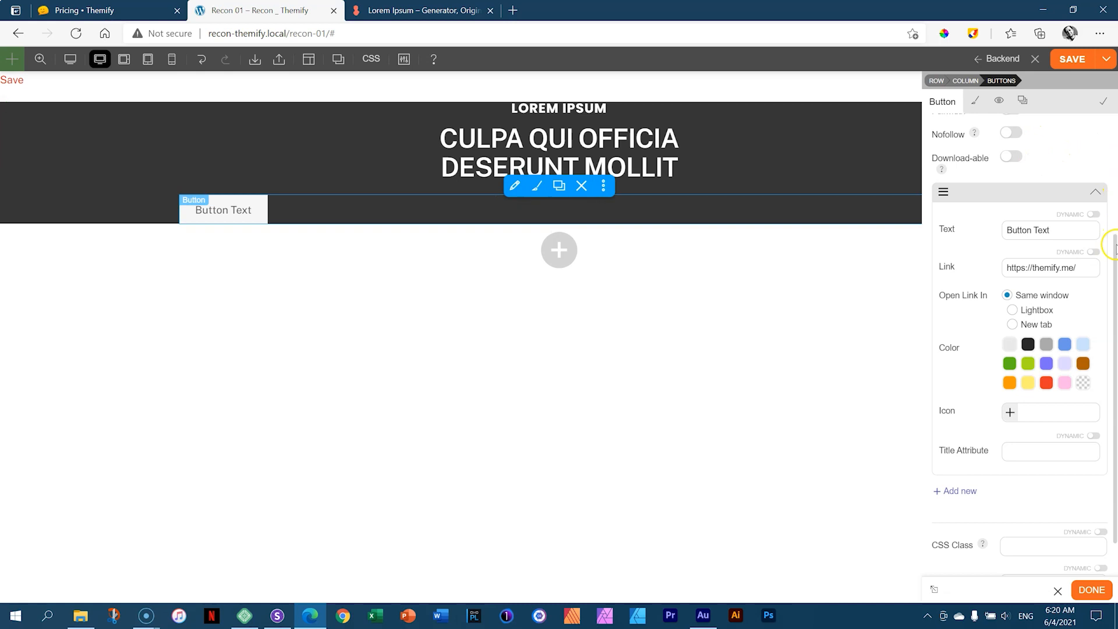
# Try the Circle shape and the last shape option on the button, and return it to the default shape
pyautogui.scroll(3, 1114, 247)
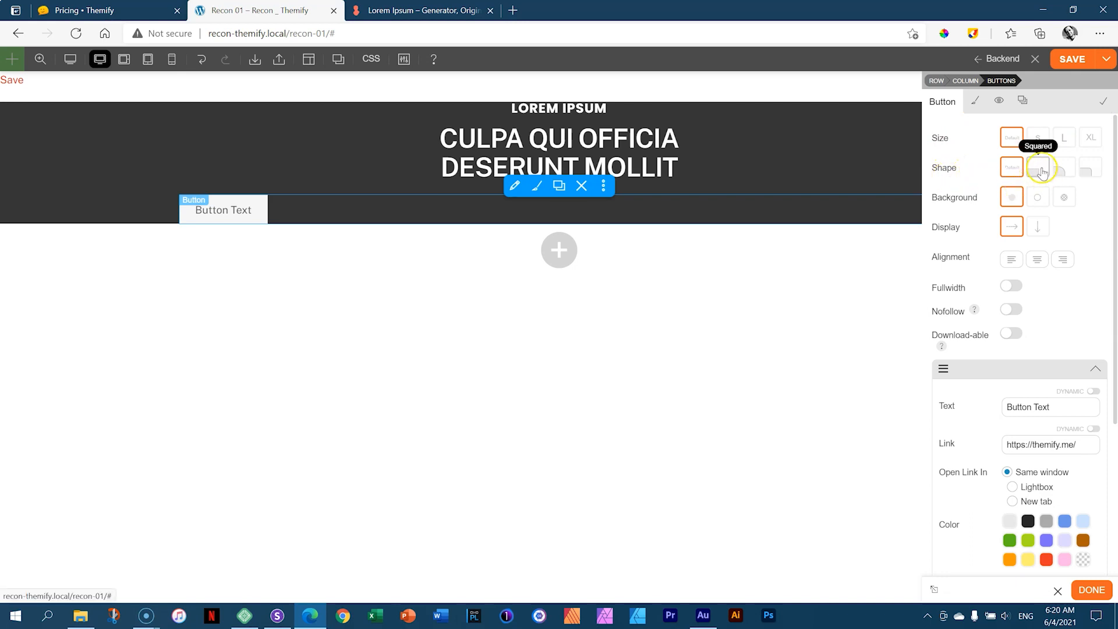
pyautogui.click(1065, 169)
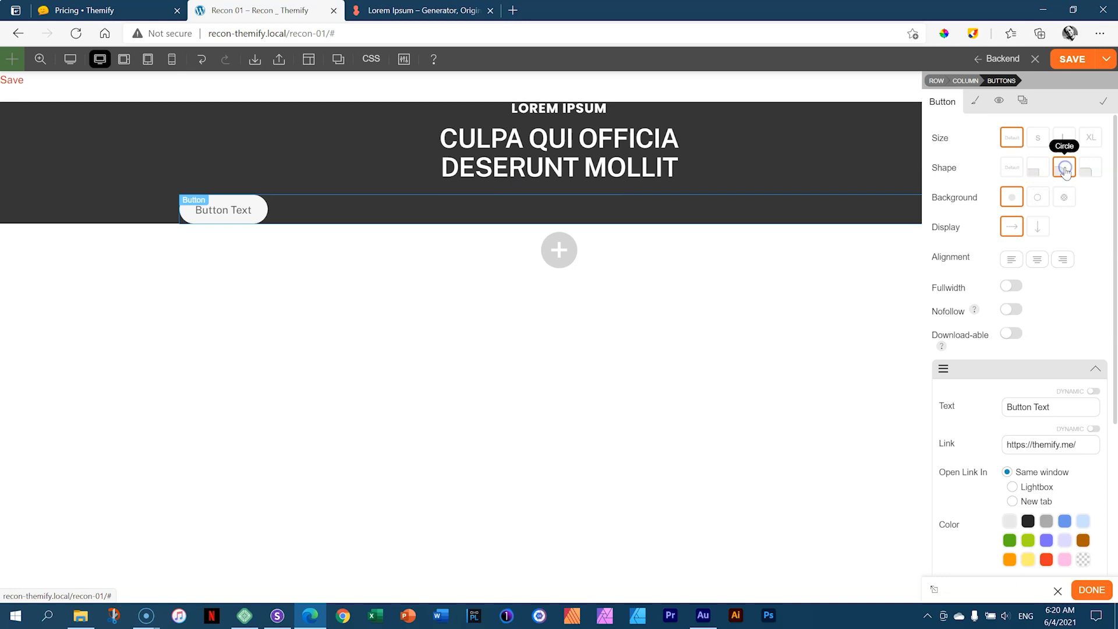
pyautogui.click(1088, 169)
pyautogui.click(1014, 169)
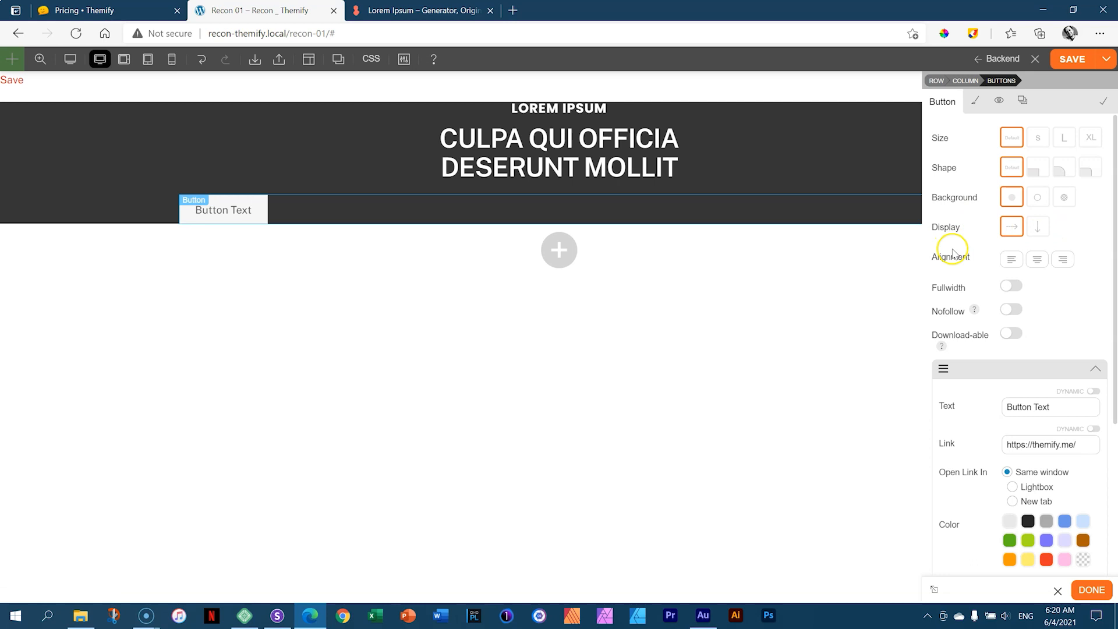
# Center-align the button in the dark row and try the Fullwidth option on it, leaving Fullwidth off
pyautogui.click(1041, 264)
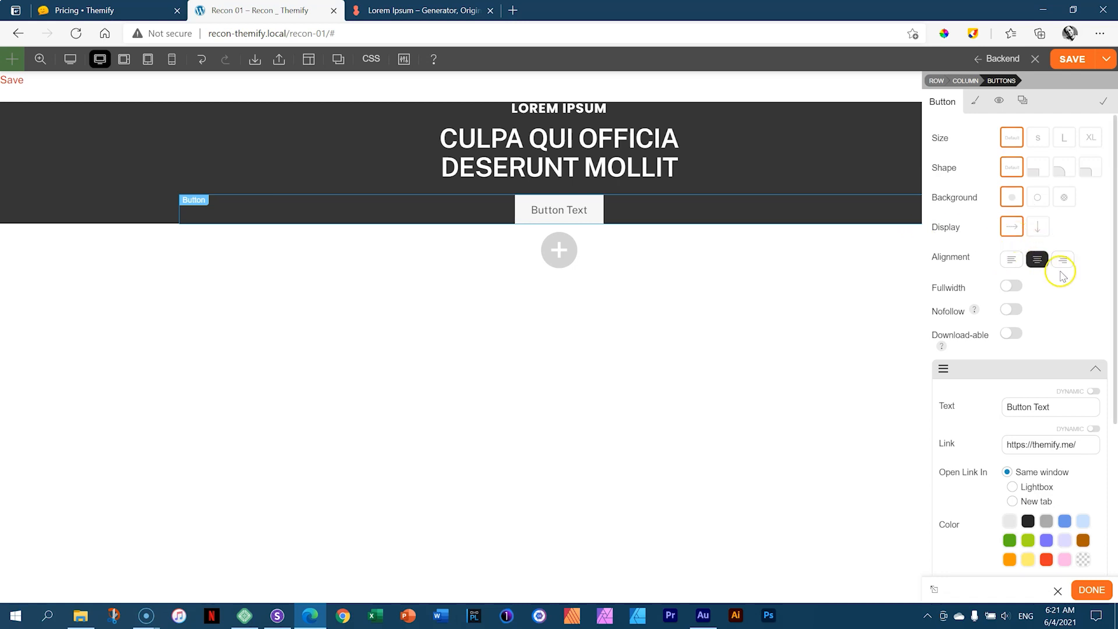
pyautogui.click(1024, 288)
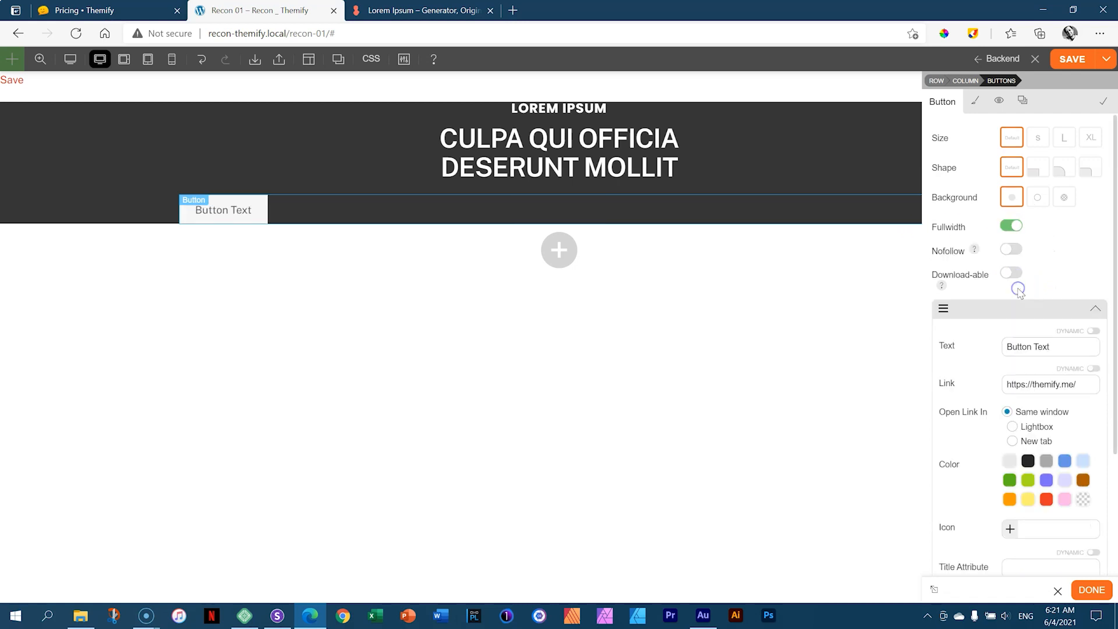
pyautogui.click(1014, 231)
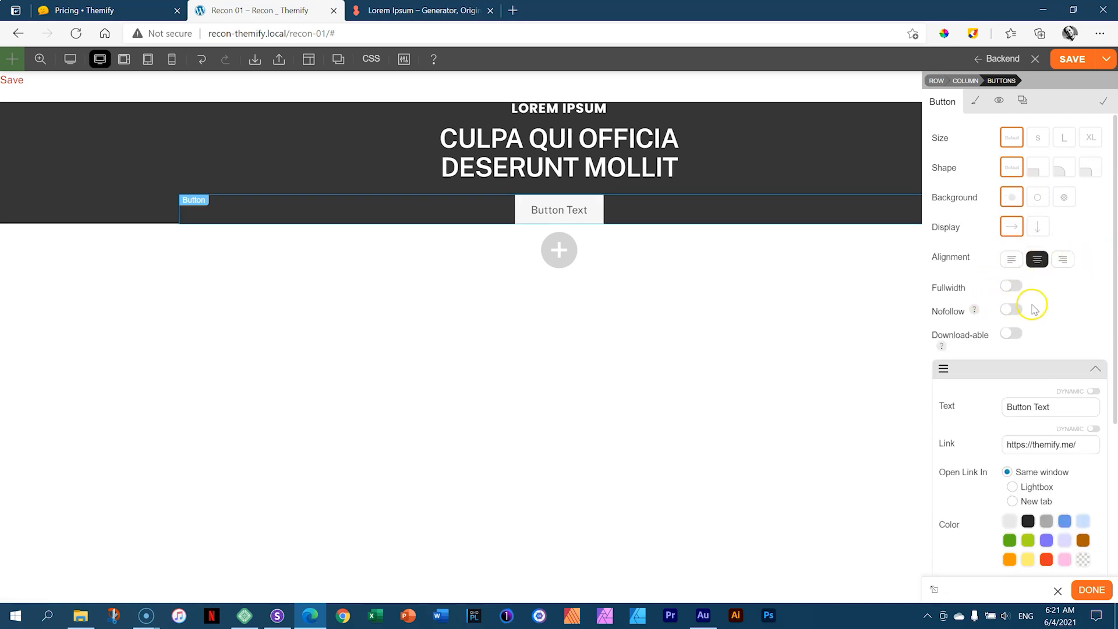
# Change the button's label text to "View More"
pyautogui.moveTo(1112, 247); pyautogui.dragTo(1114, 390)
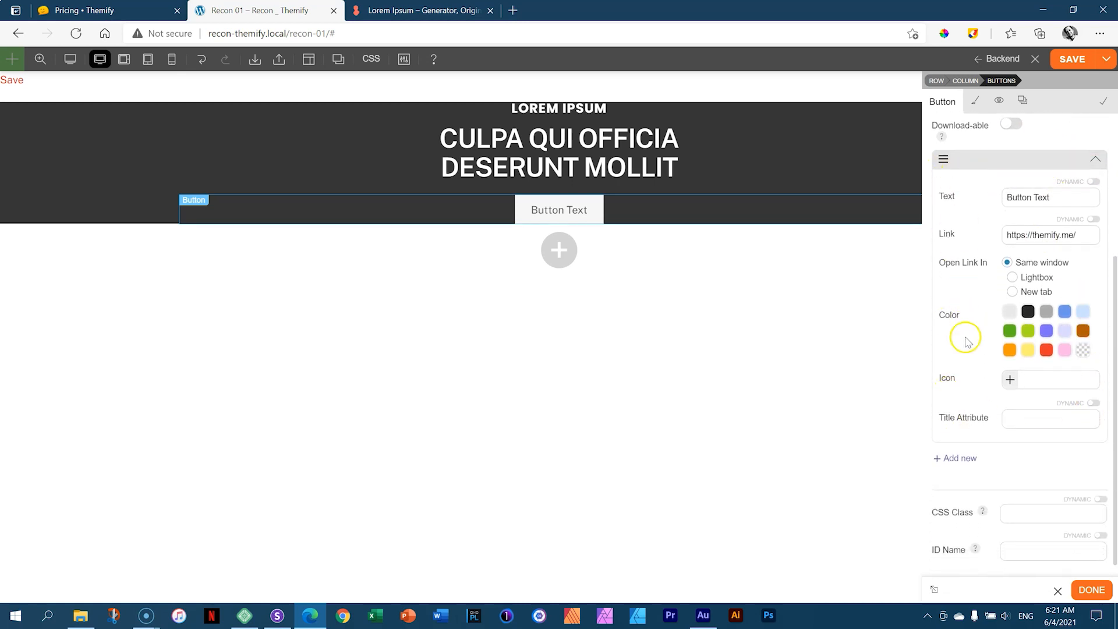
pyautogui.click(1091, 159)
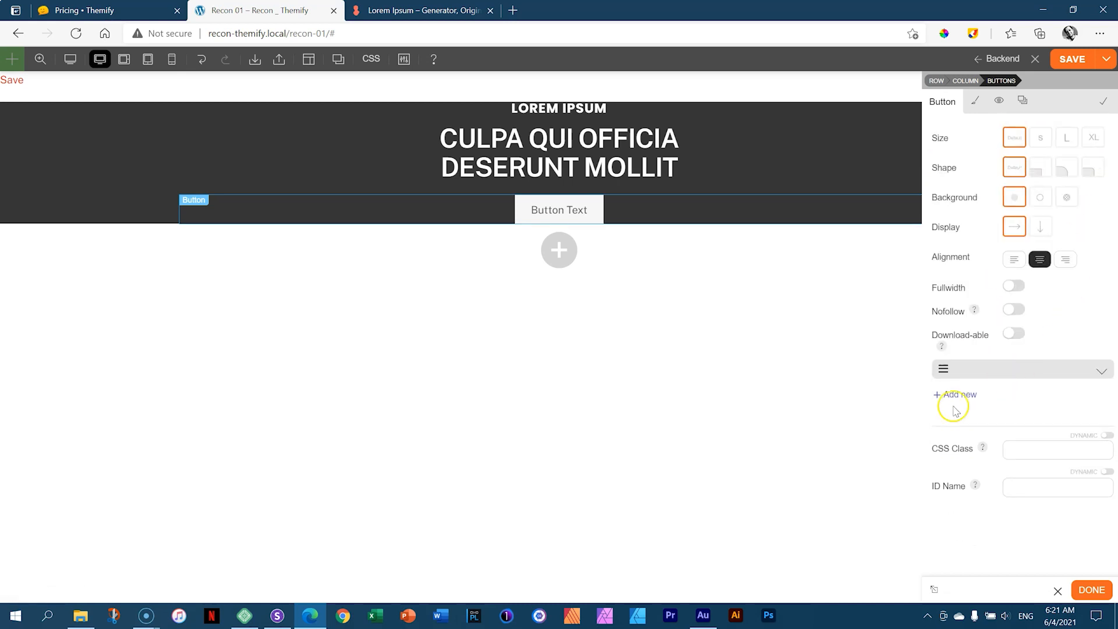
pyautogui.click(1103, 372)
pyautogui.scroll(-3, 1099, 320)
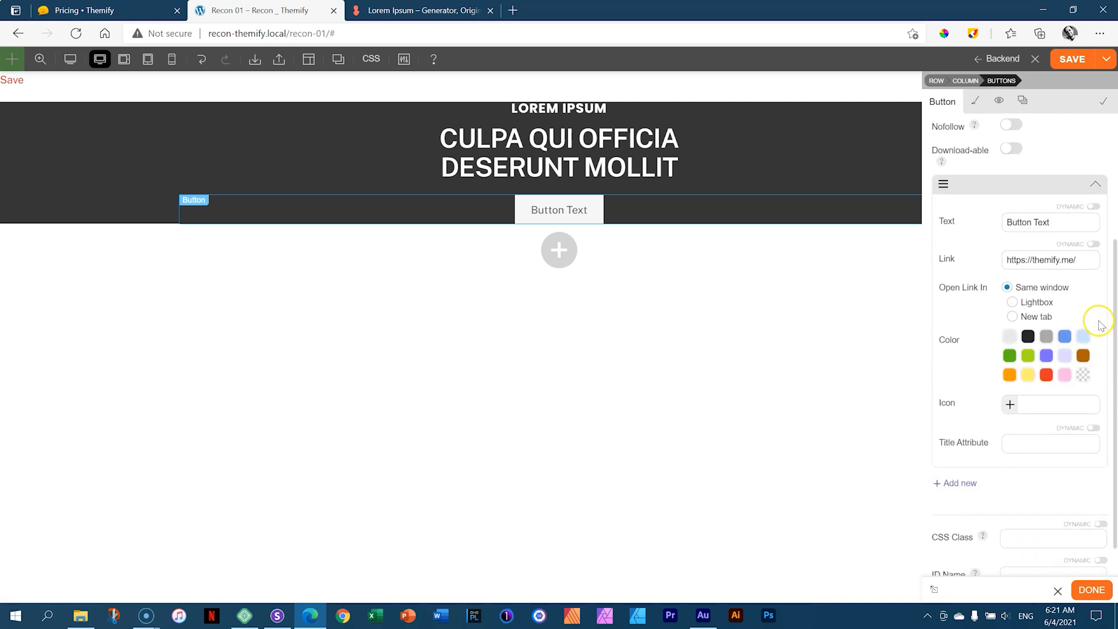
pyautogui.moveTo(1074, 225); pyautogui.dragTo(958, 233)
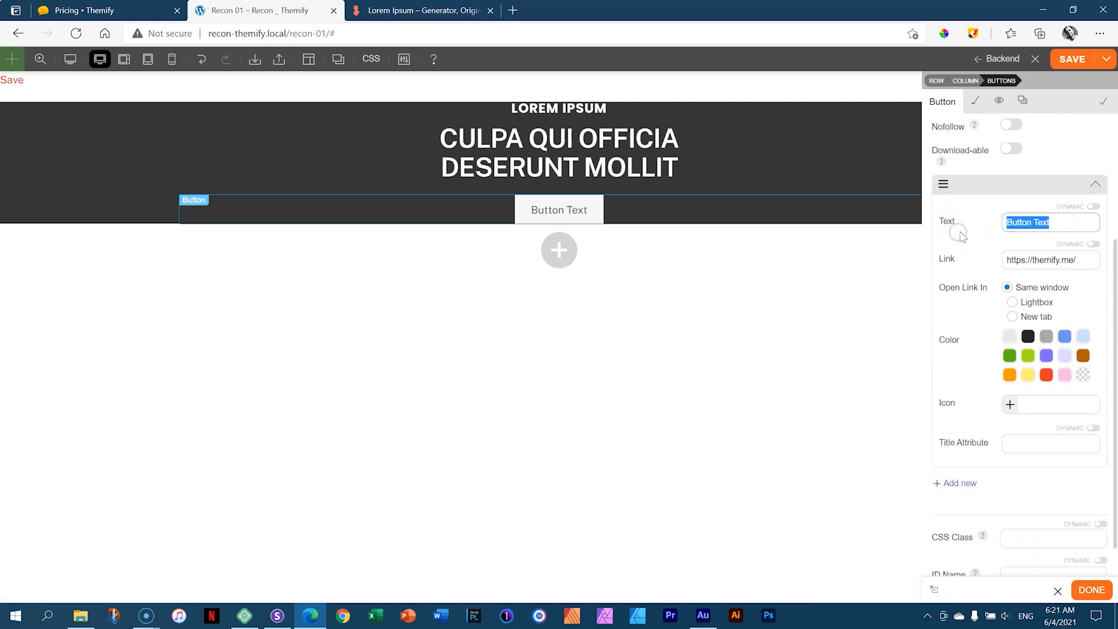
pyautogui.write('View More')
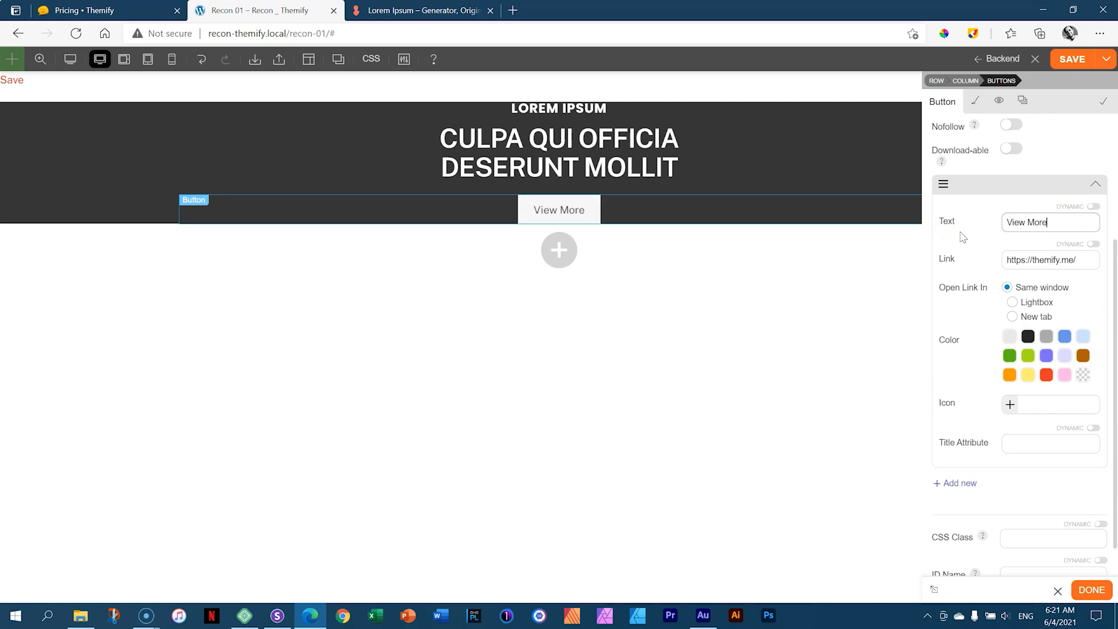
pyautogui.moveTo(1081, 259); pyautogui.dragTo(979, 268)
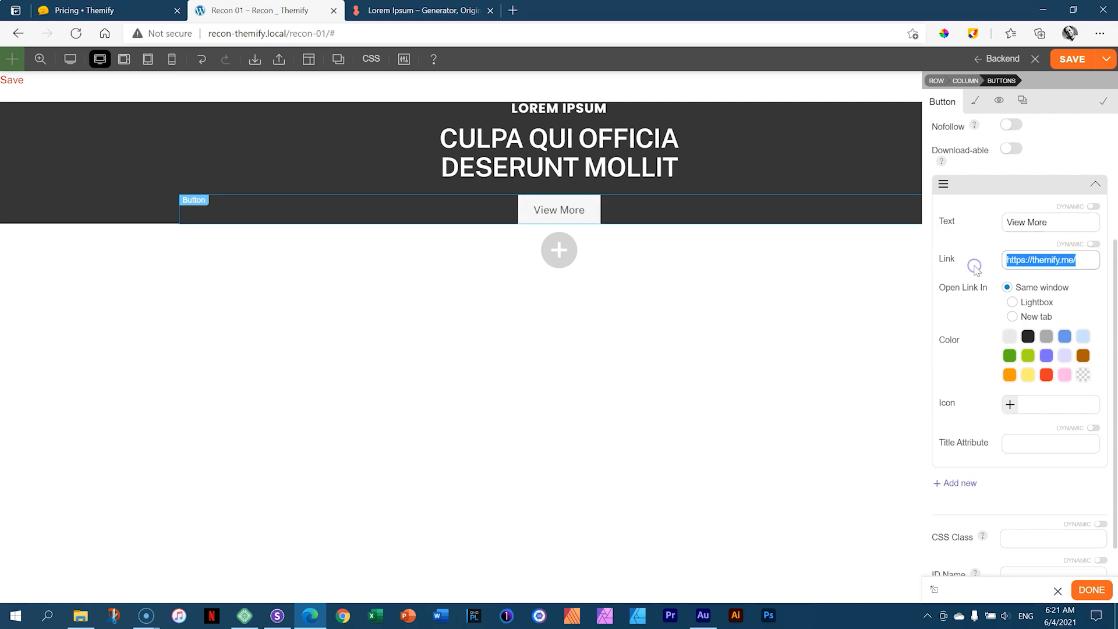
pyautogui.write('https://w4b.io')
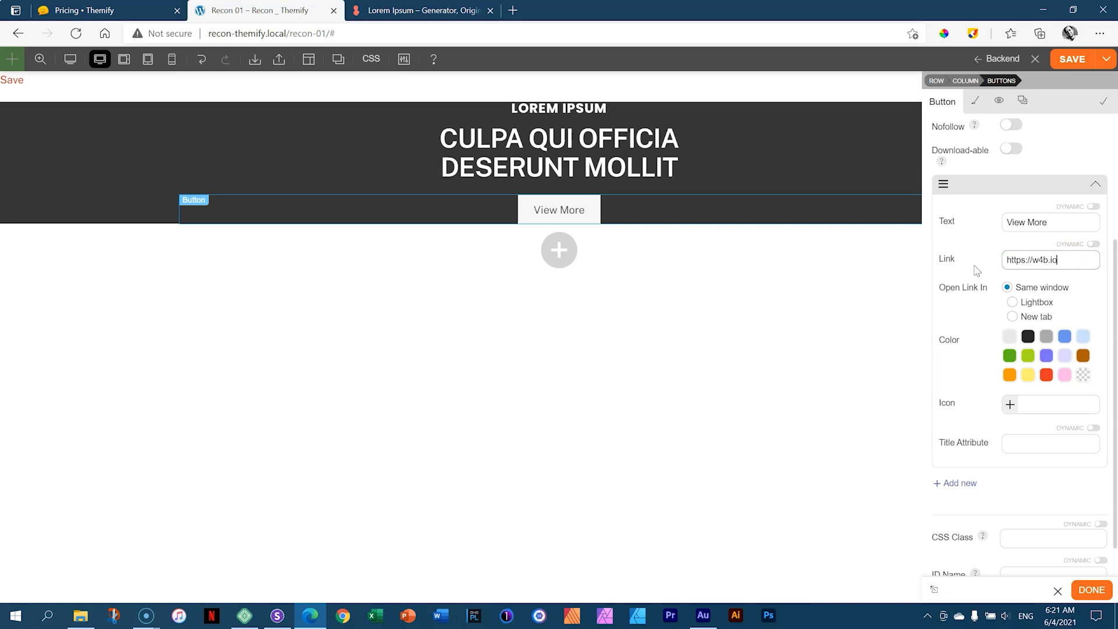
pyautogui.click(1012, 317)
pyautogui.moveTo(1115, 286); pyautogui.dragTo(1115, 300)
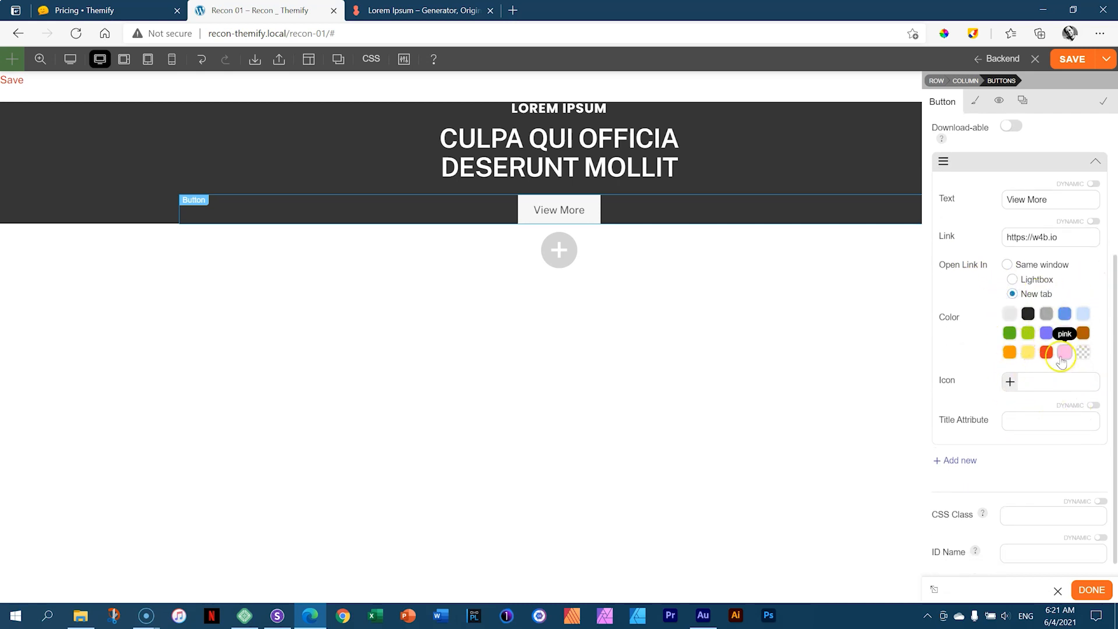
pyautogui.moveTo(1115, 350); pyautogui.dragTo(1115, 388)
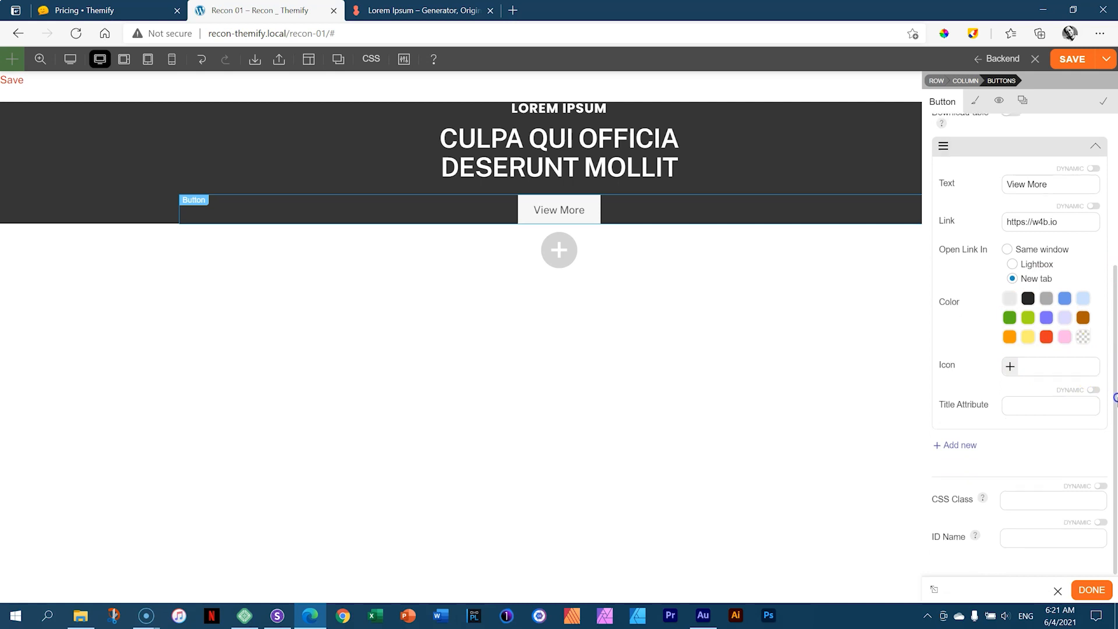
# Set the Button Link's normal background color to white (#ffffff) in the button's styling
pyautogui.scroll(1, 1106, 376)
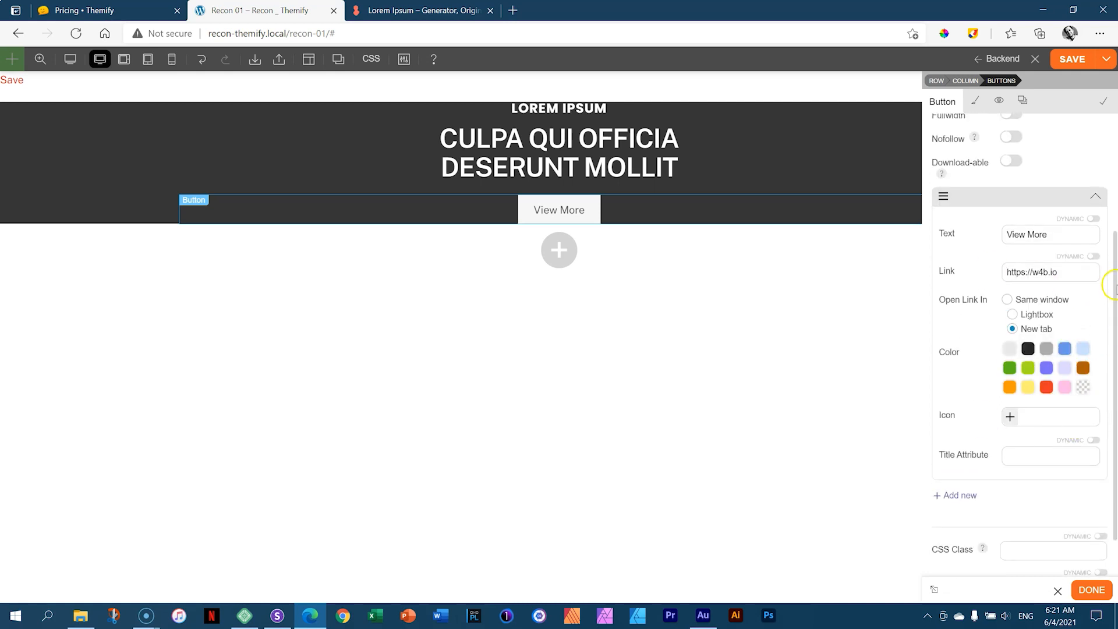
pyautogui.scroll(2, 1099, 231)
pyautogui.scroll(2, 1099, 232)
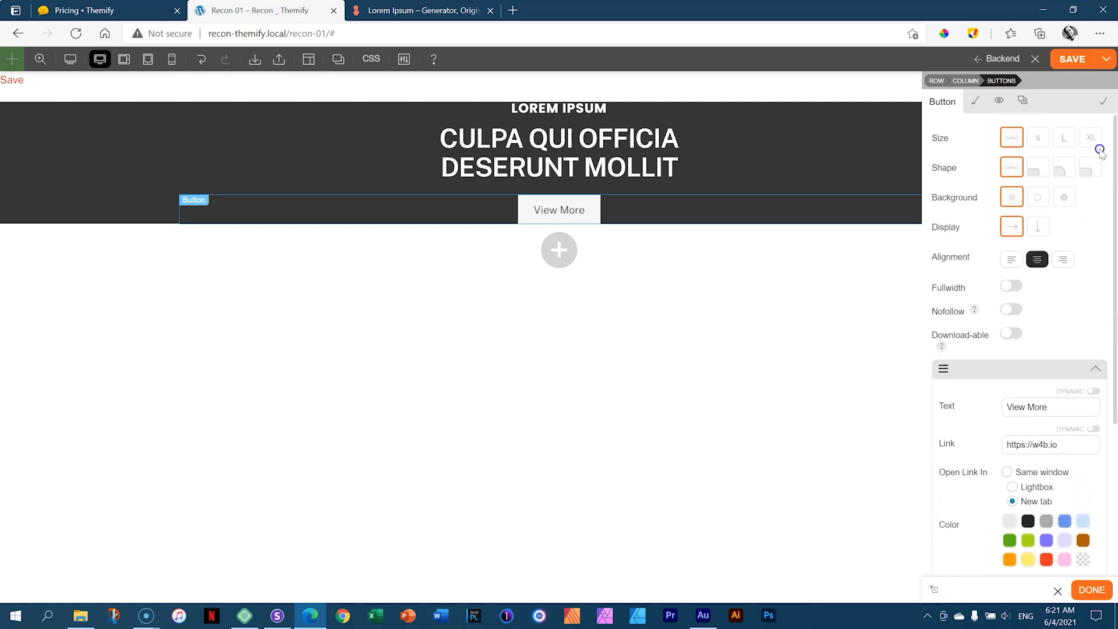
pyautogui.click(978, 103)
pyautogui.click(953, 191)
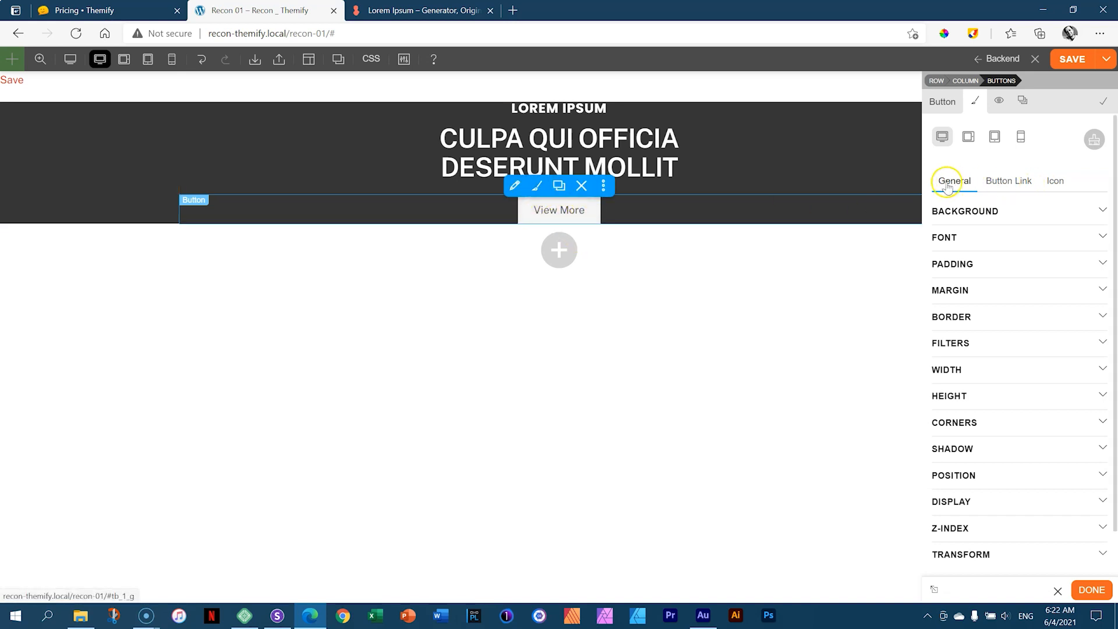
pyautogui.click(1008, 184)
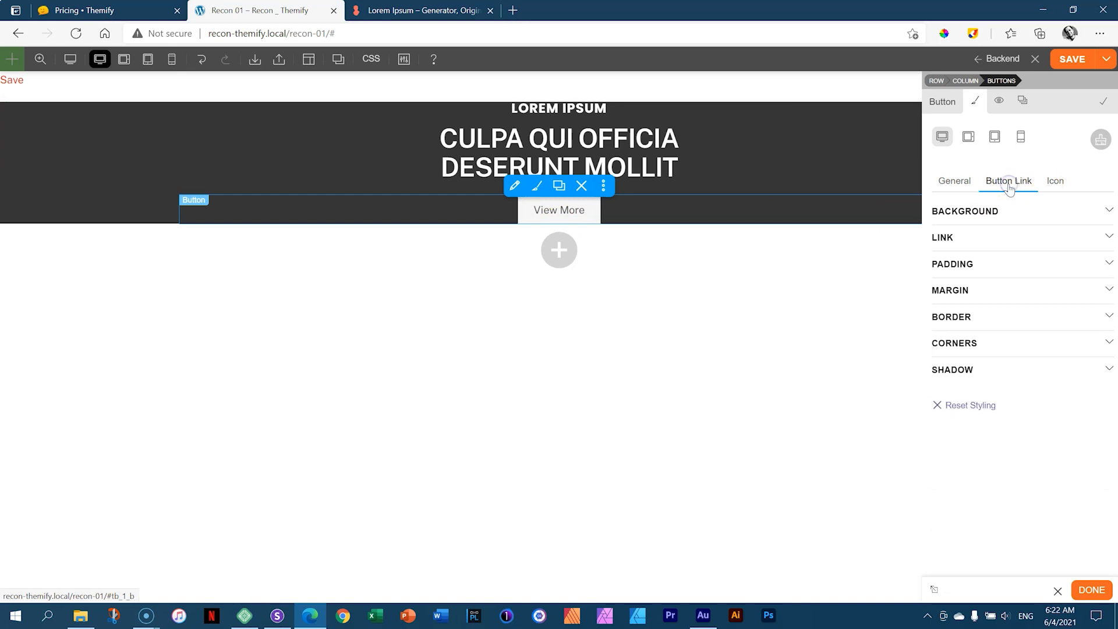
pyautogui.click(975, 215)
pyautogui.click(1002, 300)
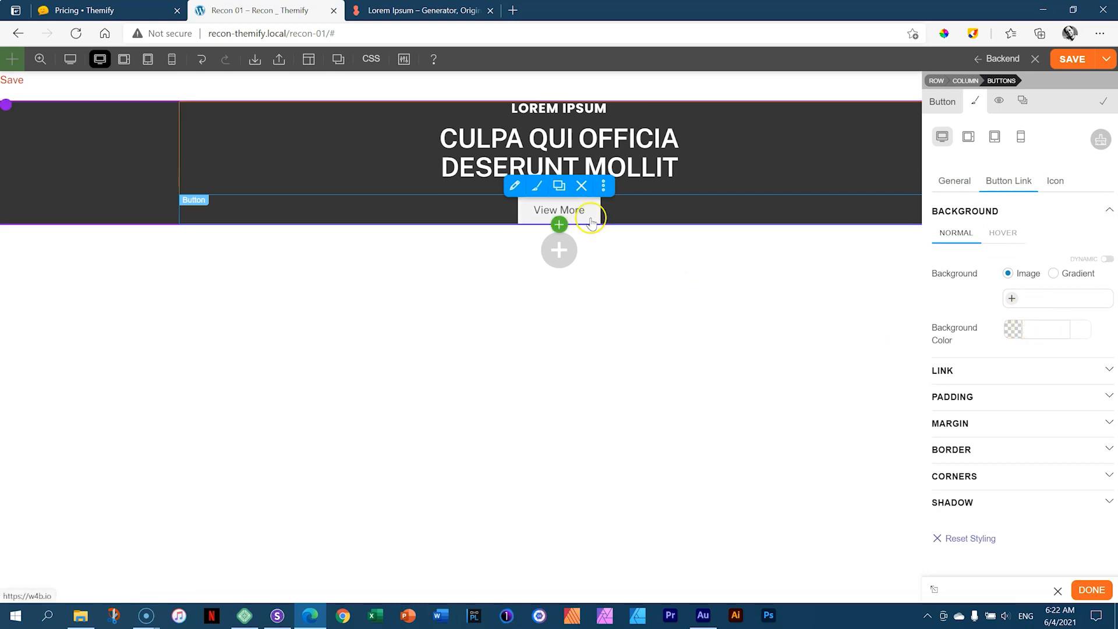
pyautogui.click(1056, 333)
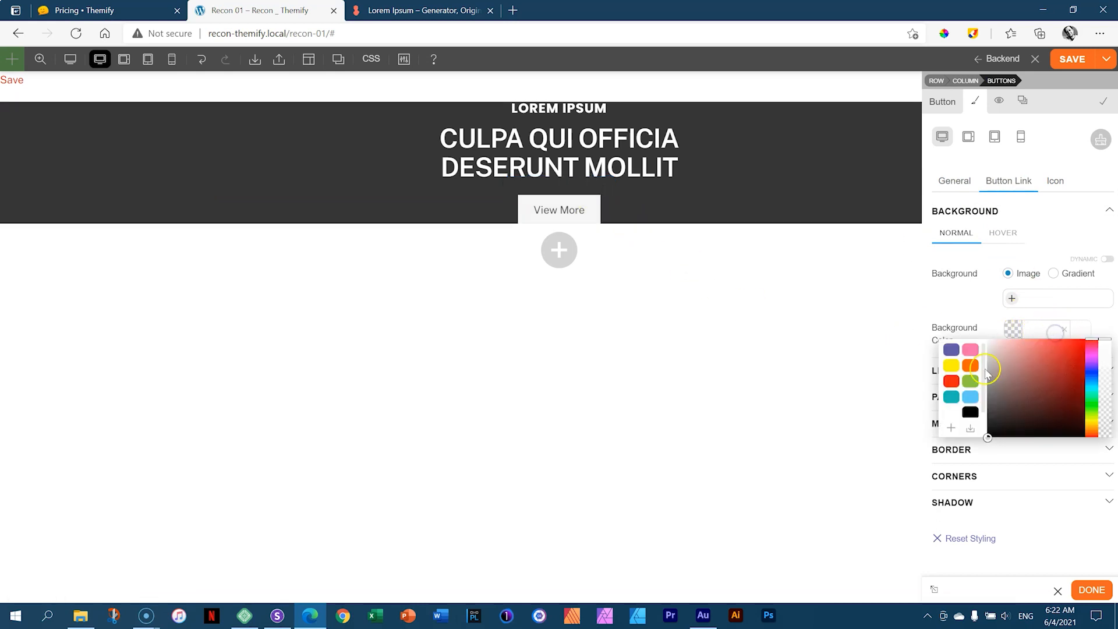
pyautogui.click(949, 414)
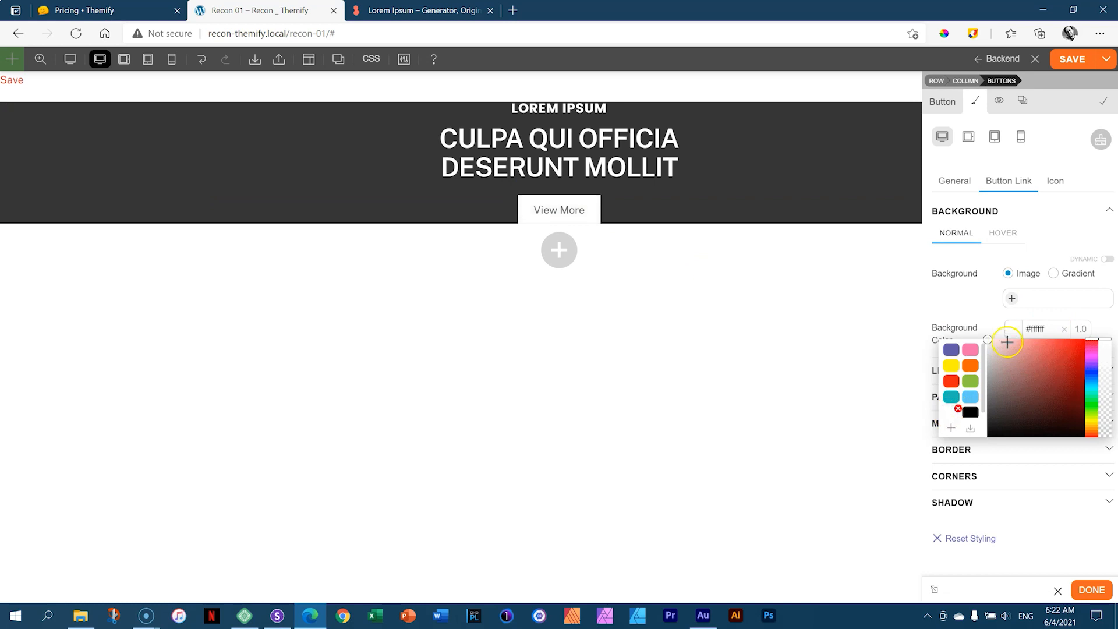
pyautogui.click(1043, 298)
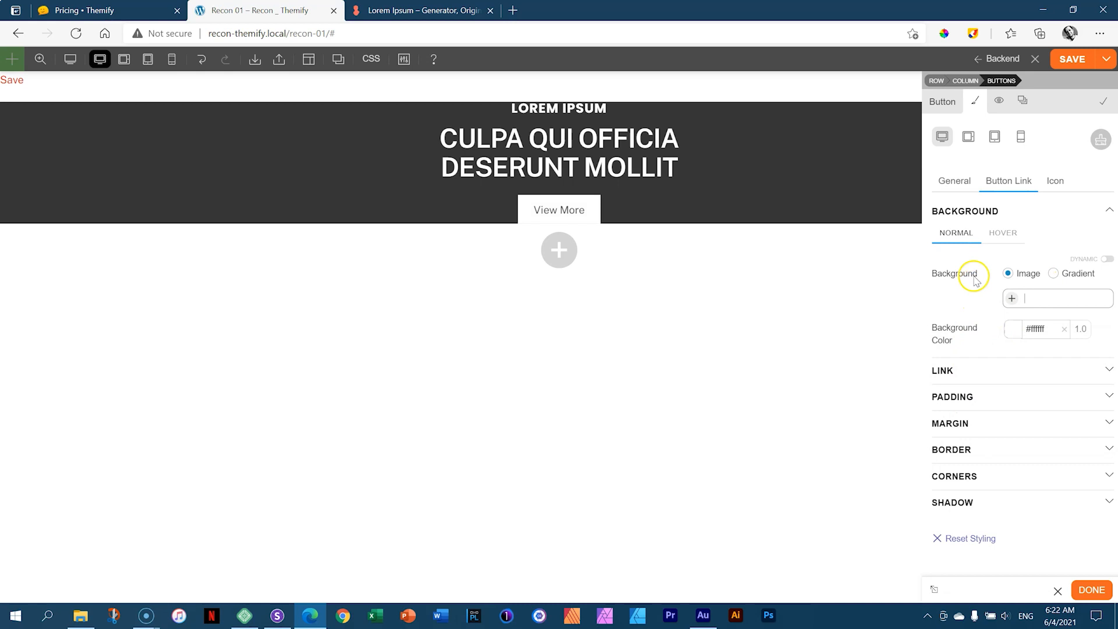
pyautogui.click(968, 213)
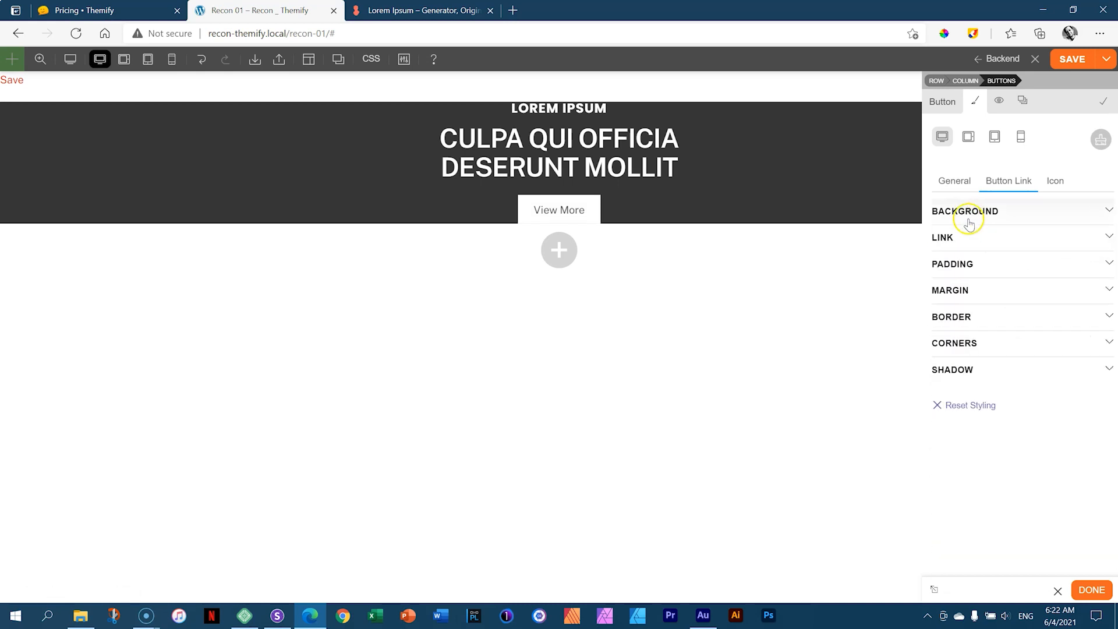
# Unlink the Button Link's padding sides and set its left and right padding to 40 px
pyautogui.click(968, 265)
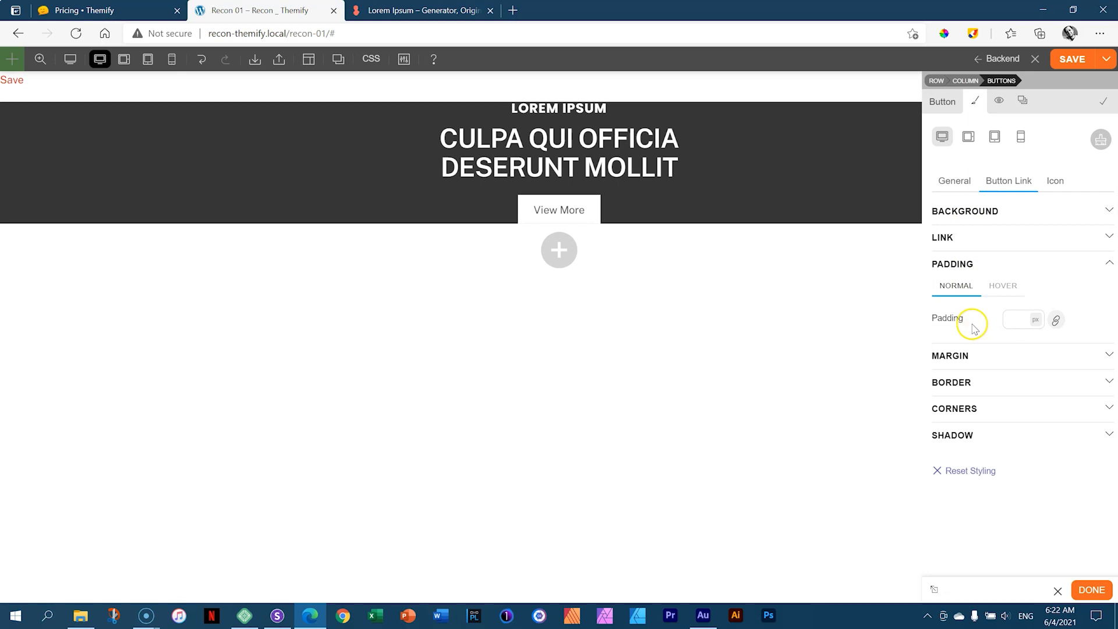
pyautogui.click(1057, 321)
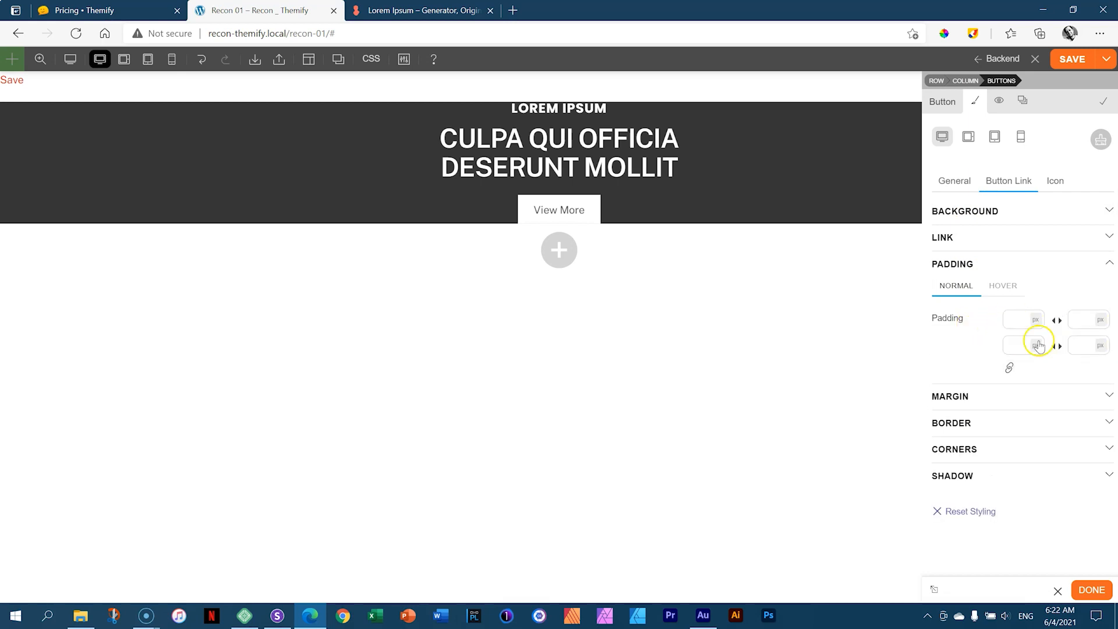
pyautogui.click(1019, 347)
pyautogui.write('40')
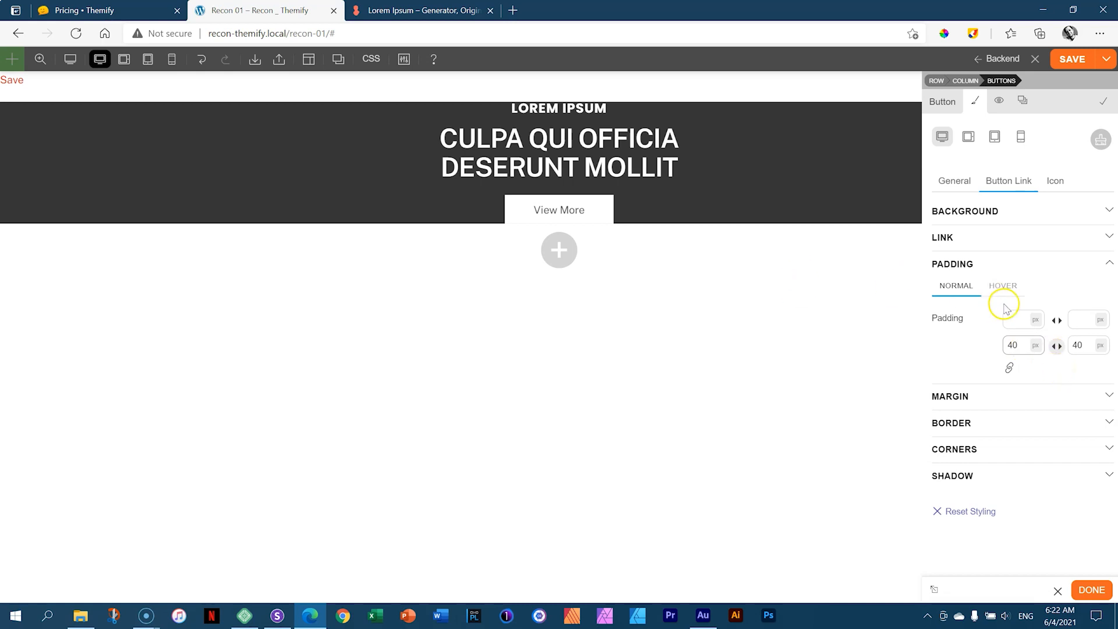
pyautogui.click(973, 271)
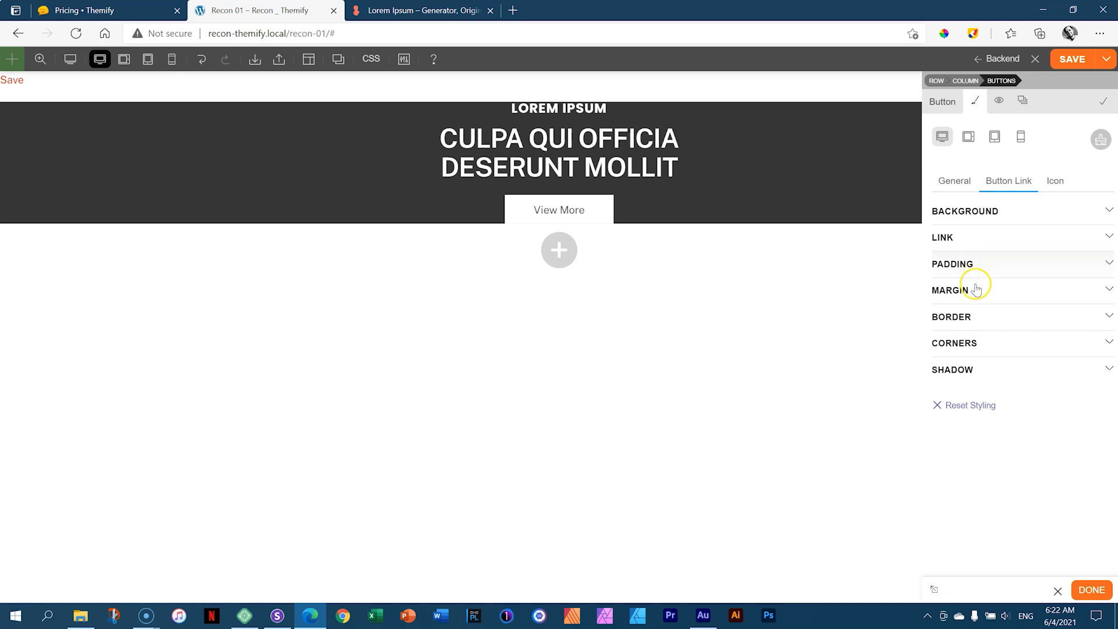
# Set the font family in the button's General styling to Poppins
pyautogui.click(952, 183)
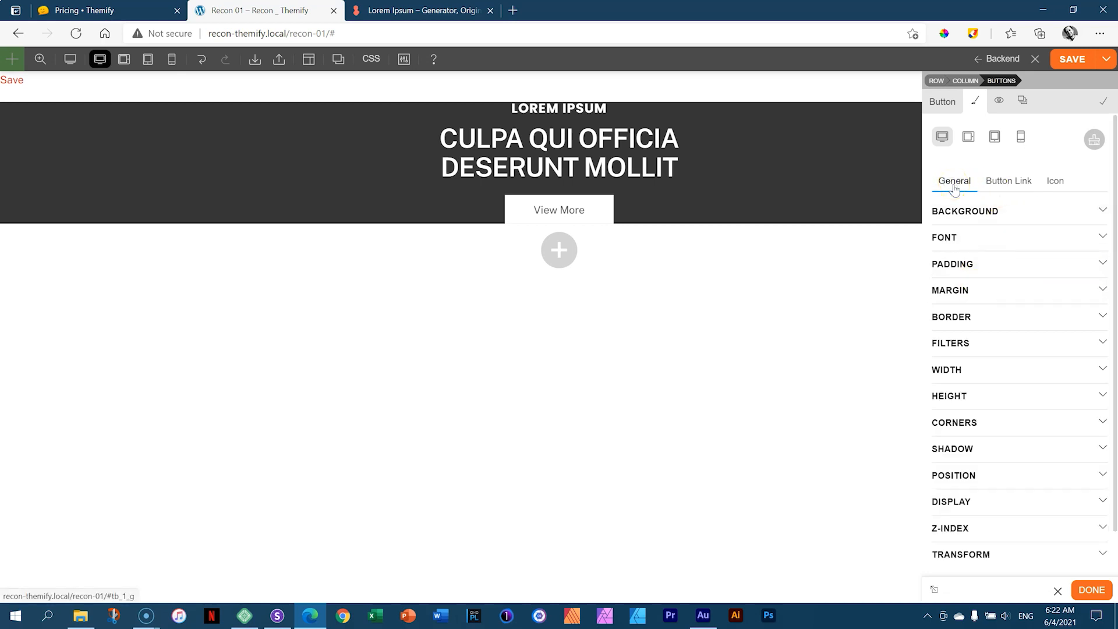
pyautogui.click(947, 239)
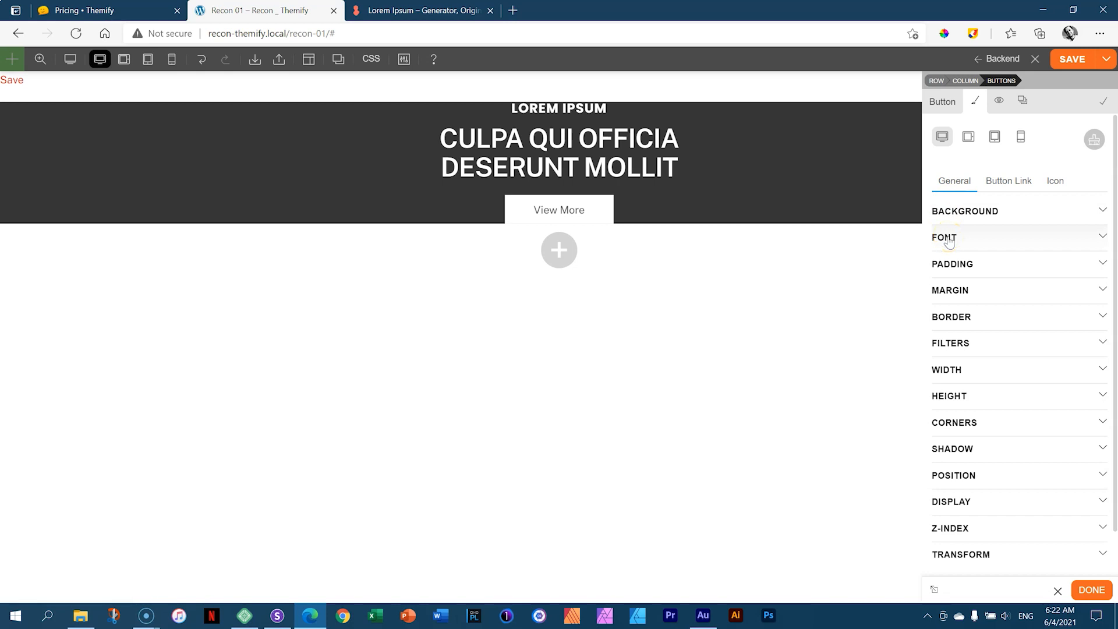
pyautogui.click(1021, 291)
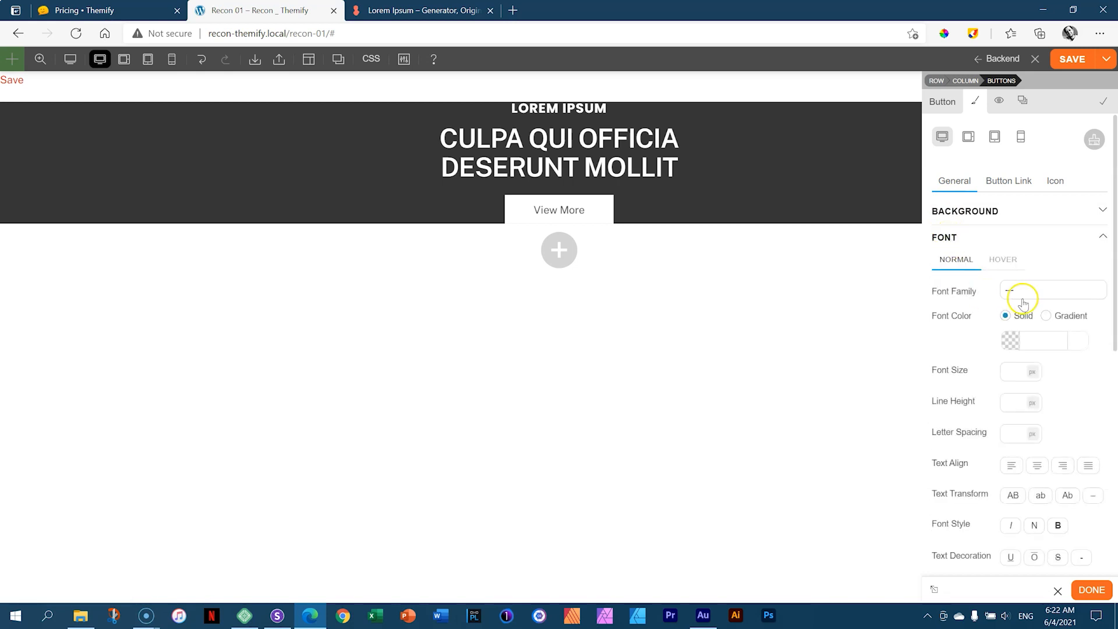
pyautogui.write('poppin')
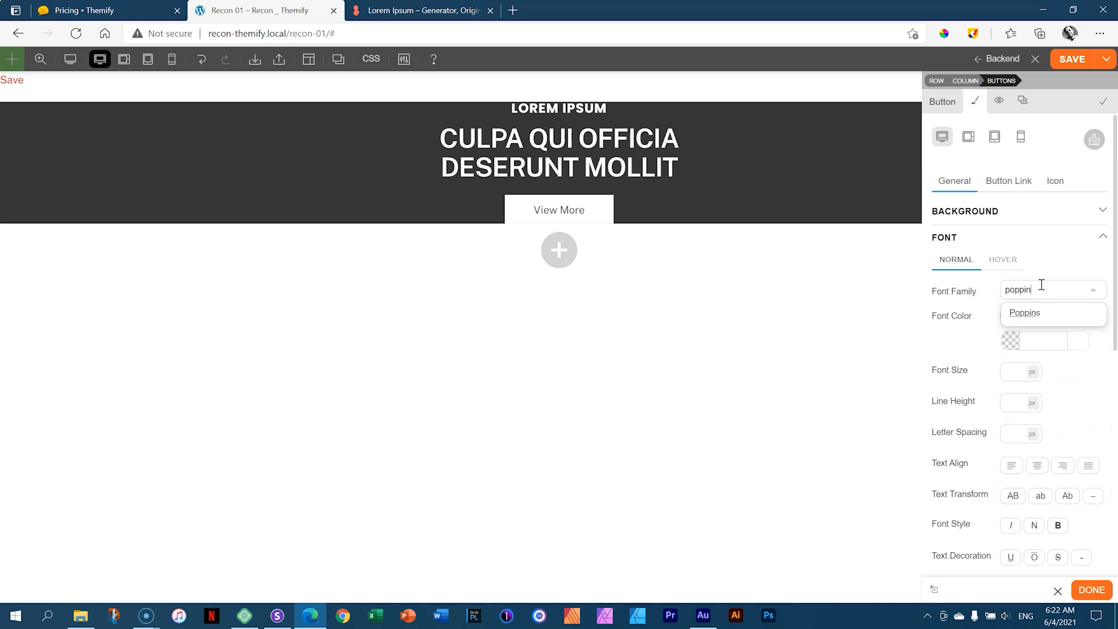
pyautogui.click(1018, 313)
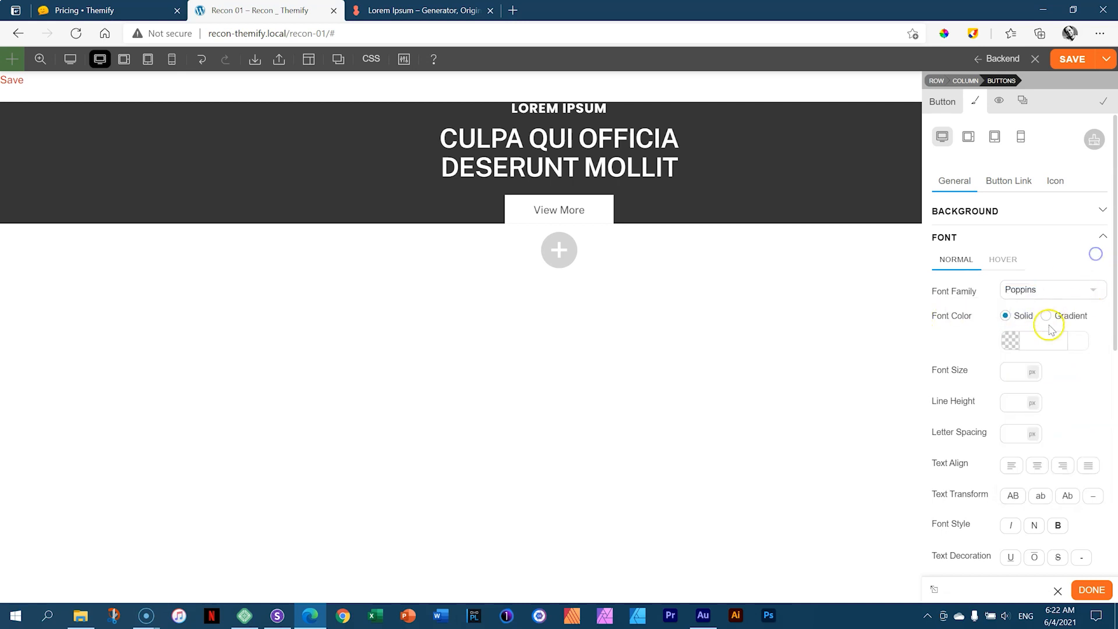
# Open the solid font color in the button's General styling for editing
pyautogui.click(1042, 340)
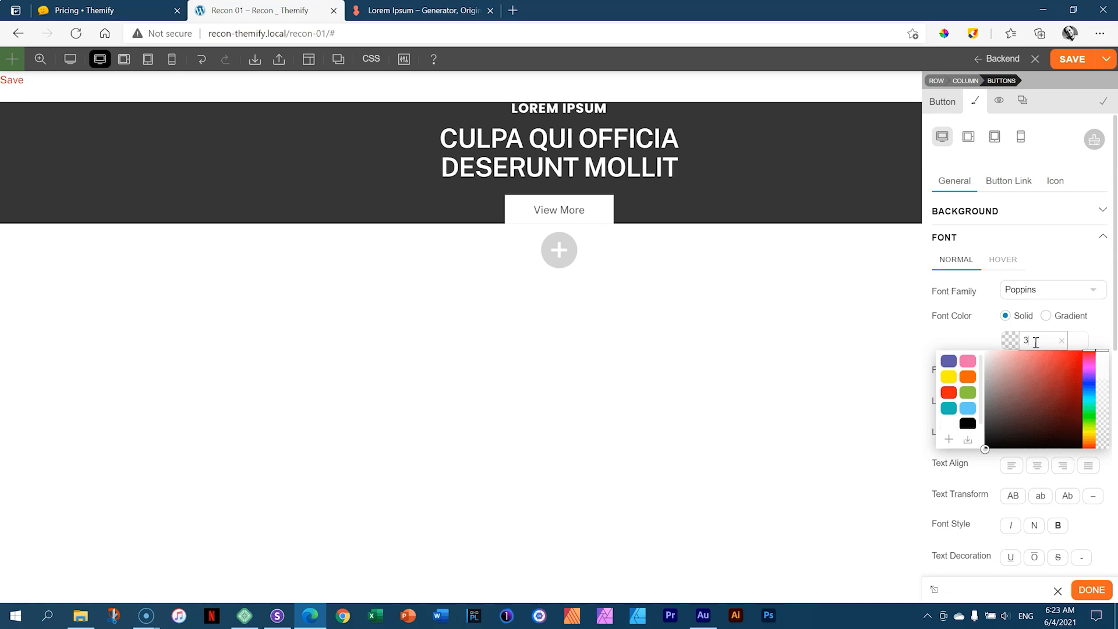
# Set the View More button's font color to #363636 and its font size to 16 px
pyautogui.write('363636')
pyautogui.click(1098, 332)
pyautogui.scroll(-1, 1112, 325)
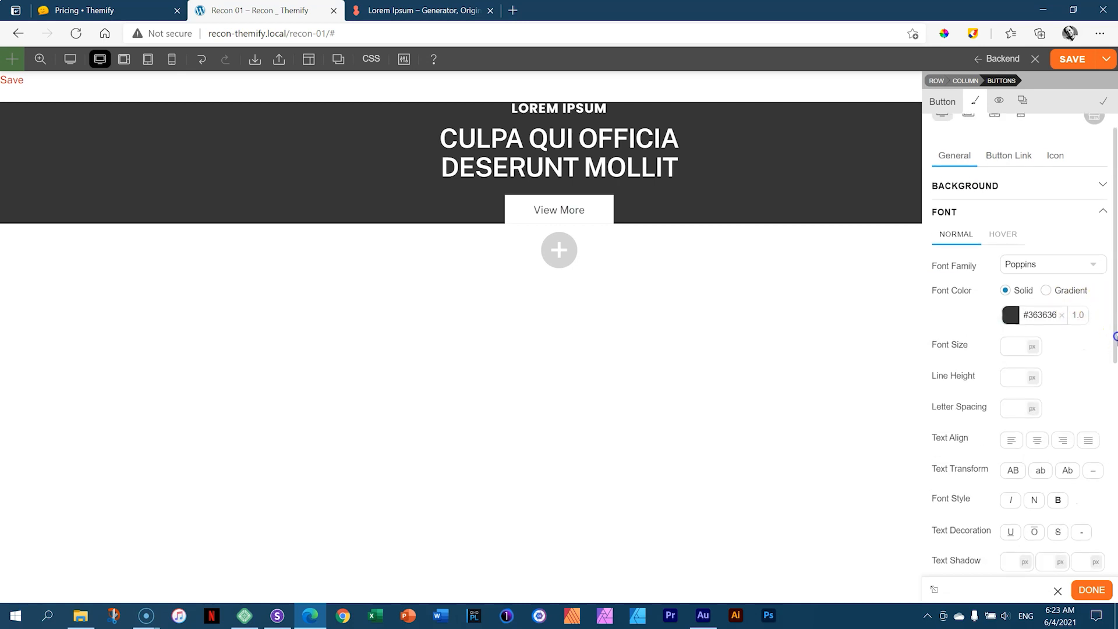
pyautogui.click(1009, 344)
pyautogui.write('16')
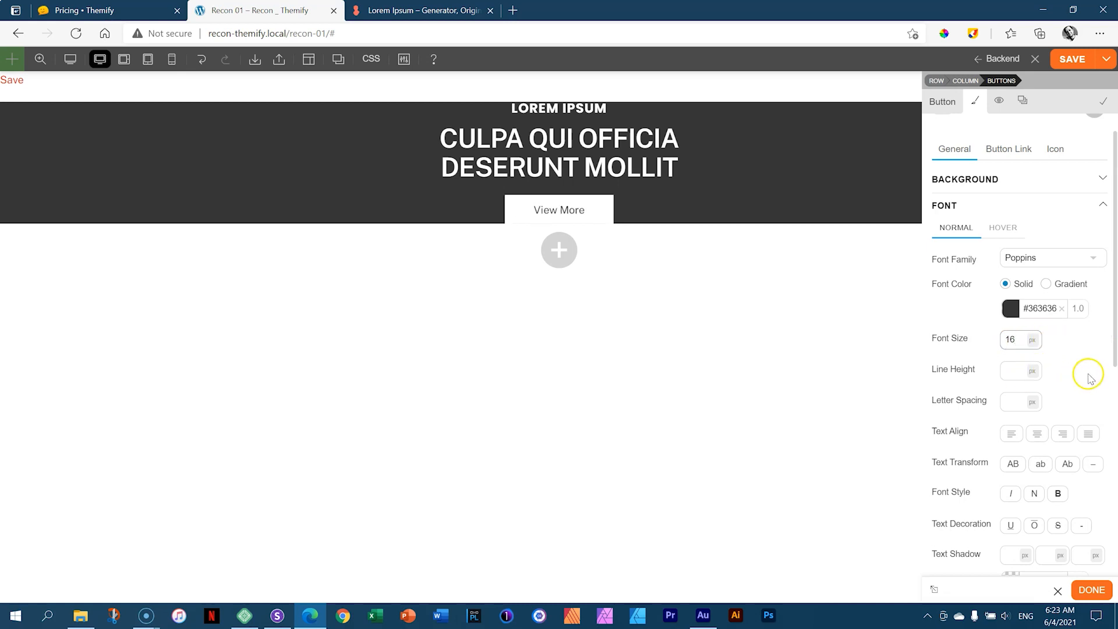
# Set the button's letter spacing to 1 px and transform its text to uppercase
pyautogui.write('1')
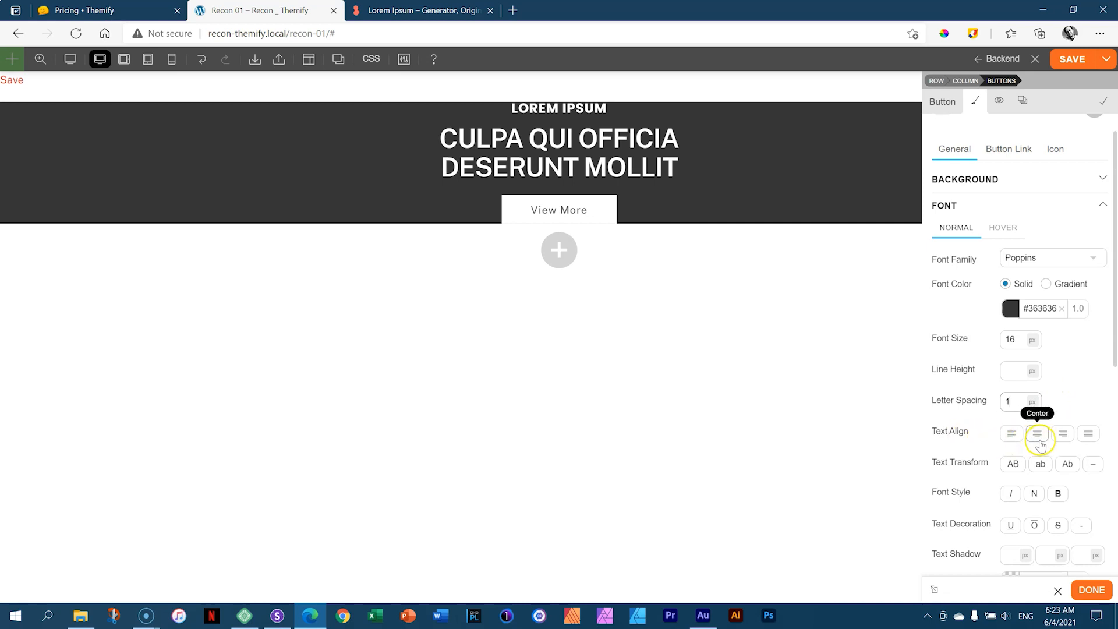
pyautogui.click(1014, 466)
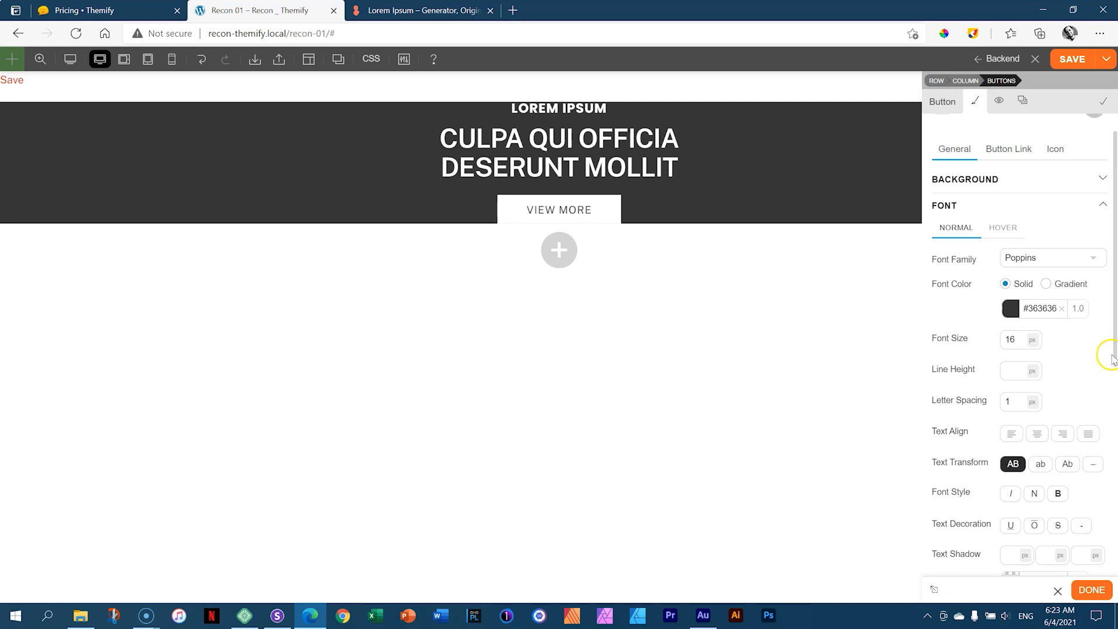
pyautogui.moveTo(1113, 378); pyautogui.dragTo(1114, 401)
pyautogui.moveTo(1113, 348); pyautogui.dragTo(1107, 314)
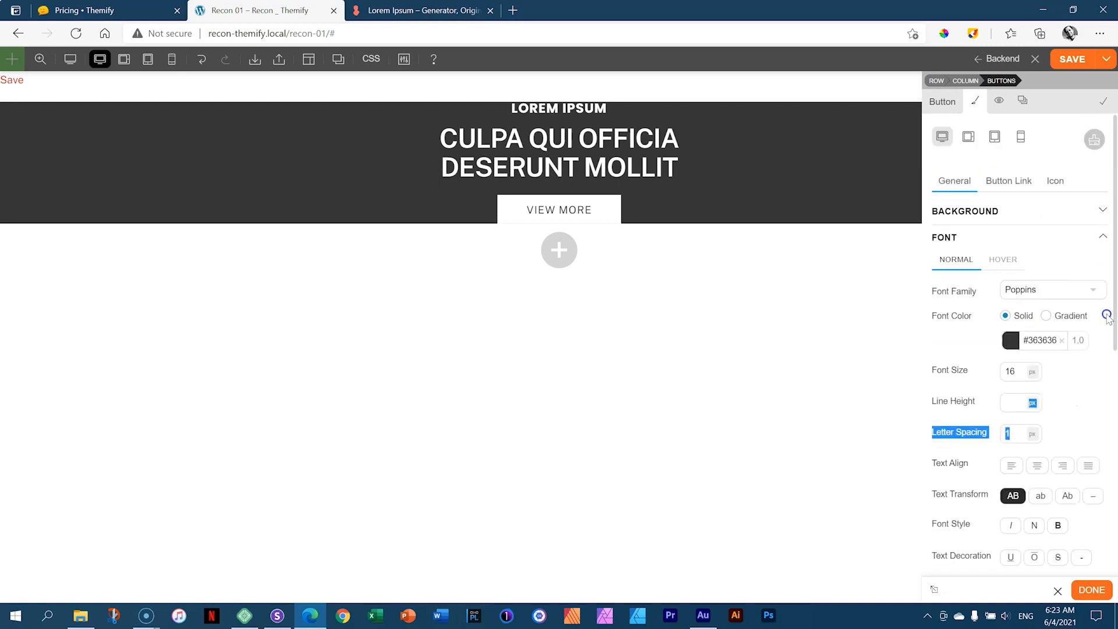
pyautogui.click(979, 244)
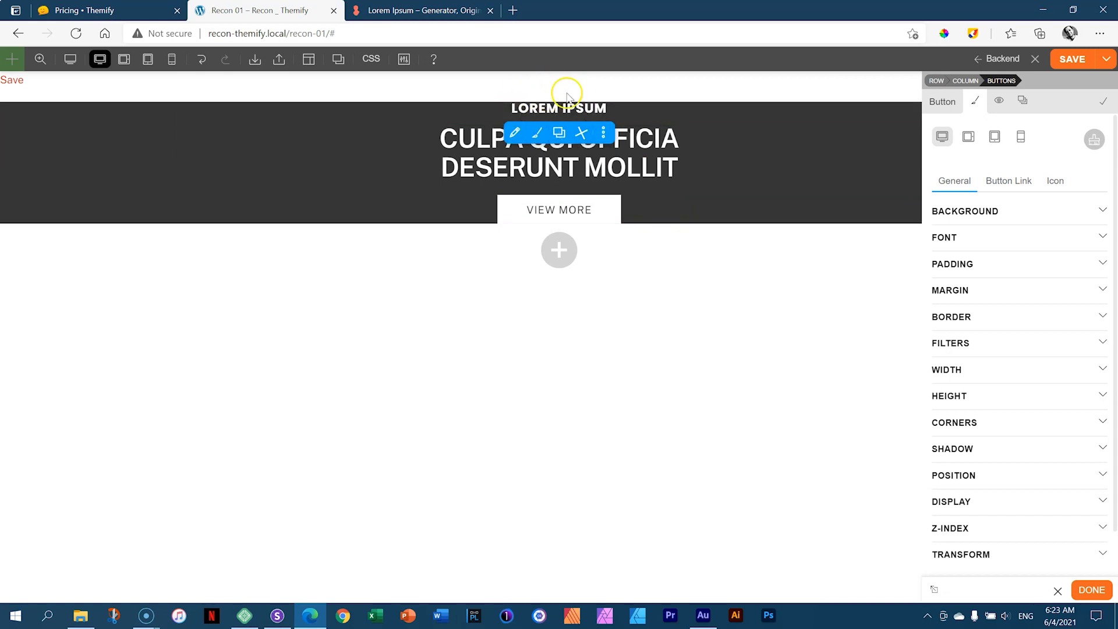
# Open the row's padding styling and give the row a top padding of about 103 px
pyautogui.click(80, 145)
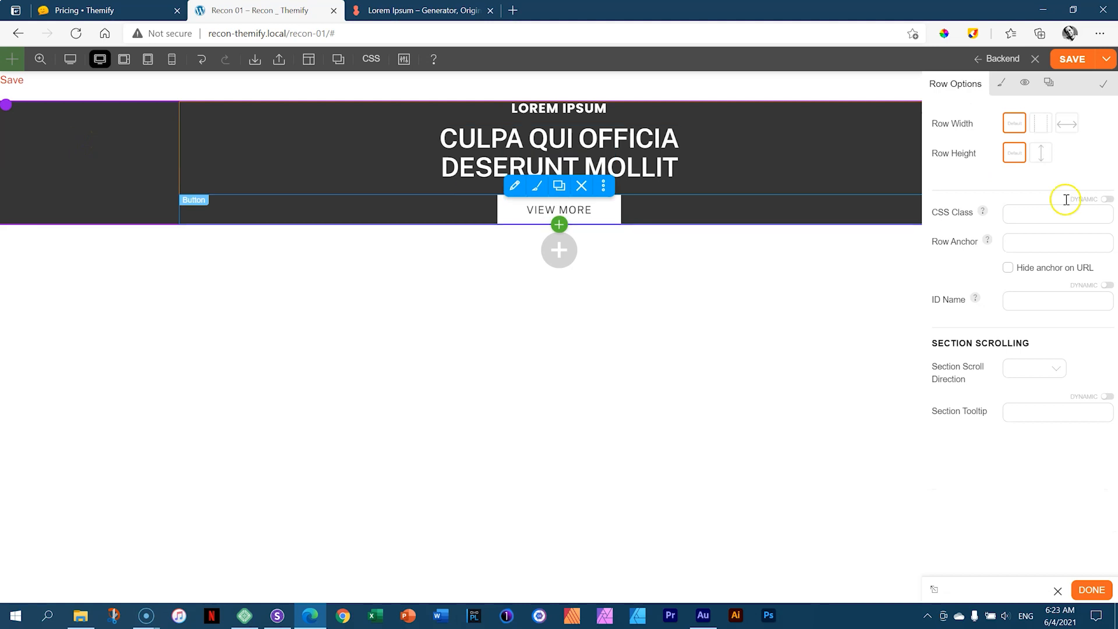
pyautogui.click(1007, 87)
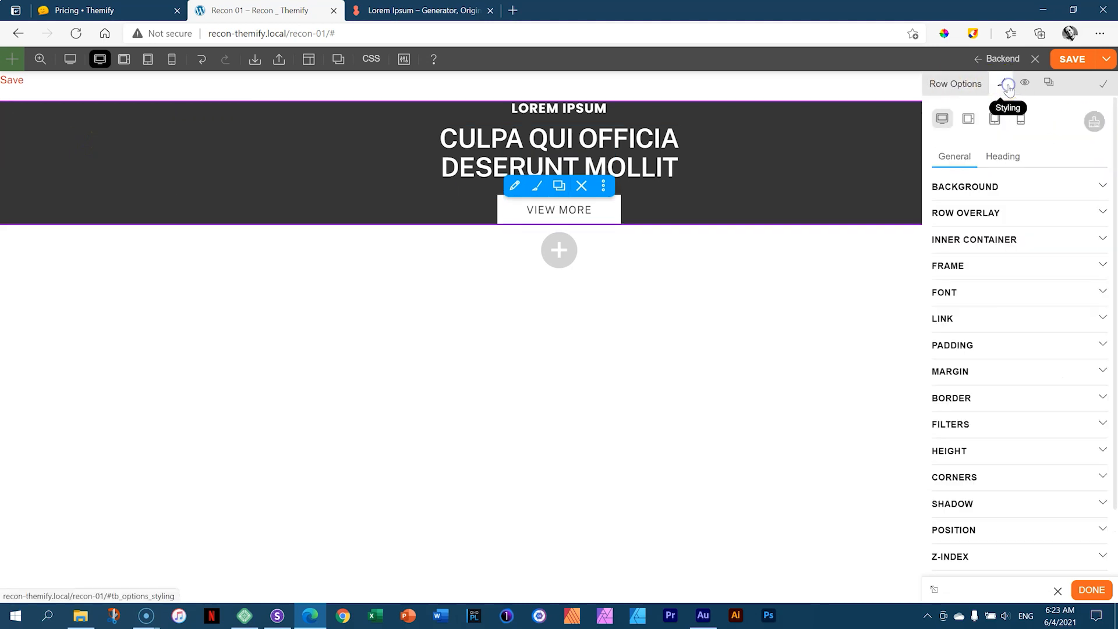
pyautogui.click(995, 343)
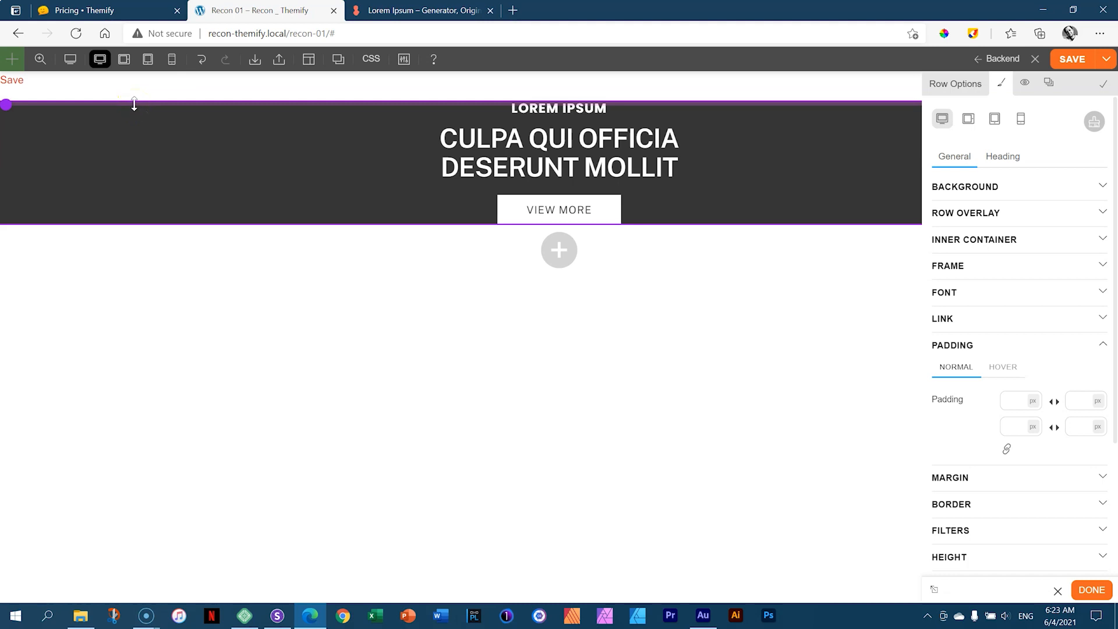
pyautogui.moveTo(134, 104); pyautogui.dragTo(143, 185)
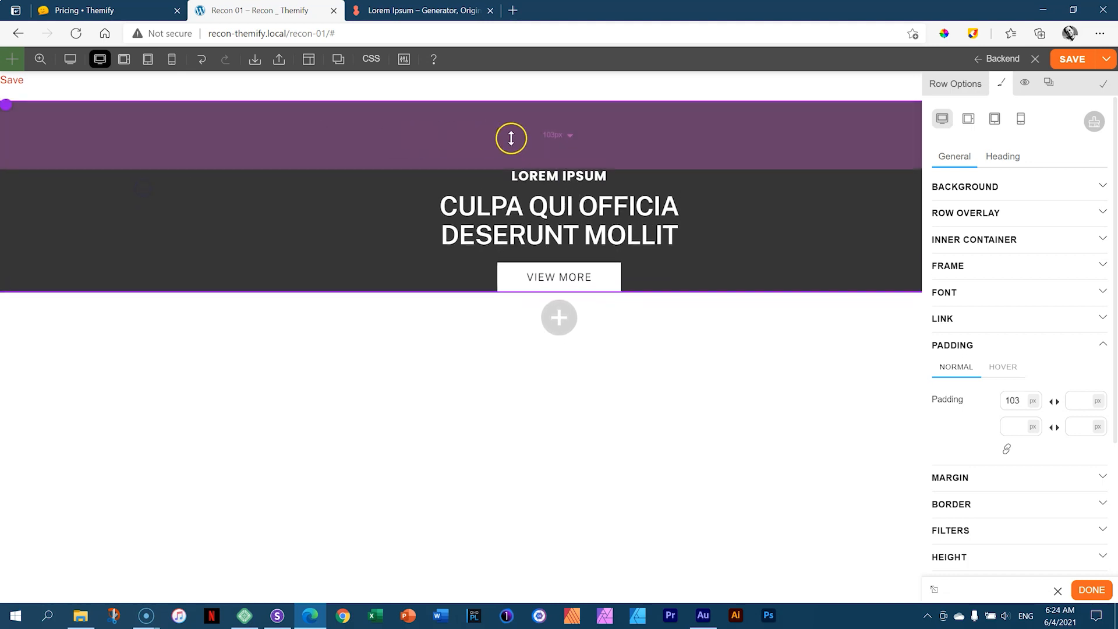
# Link the row's top and bottom padding and set both to 100 px
pyautogui.click(572, 137)
pyautogui.click(557, 175)
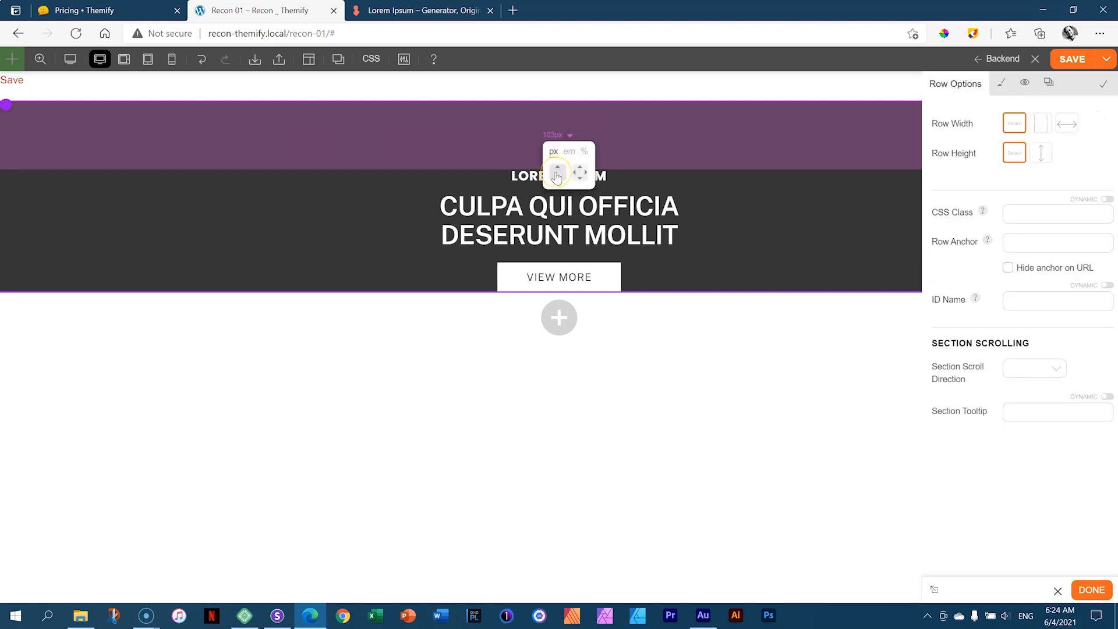
pyautogui.click(556, 173)
pyautogui.moveTo(641, 128); pyautogui.dragTo(643, 125)
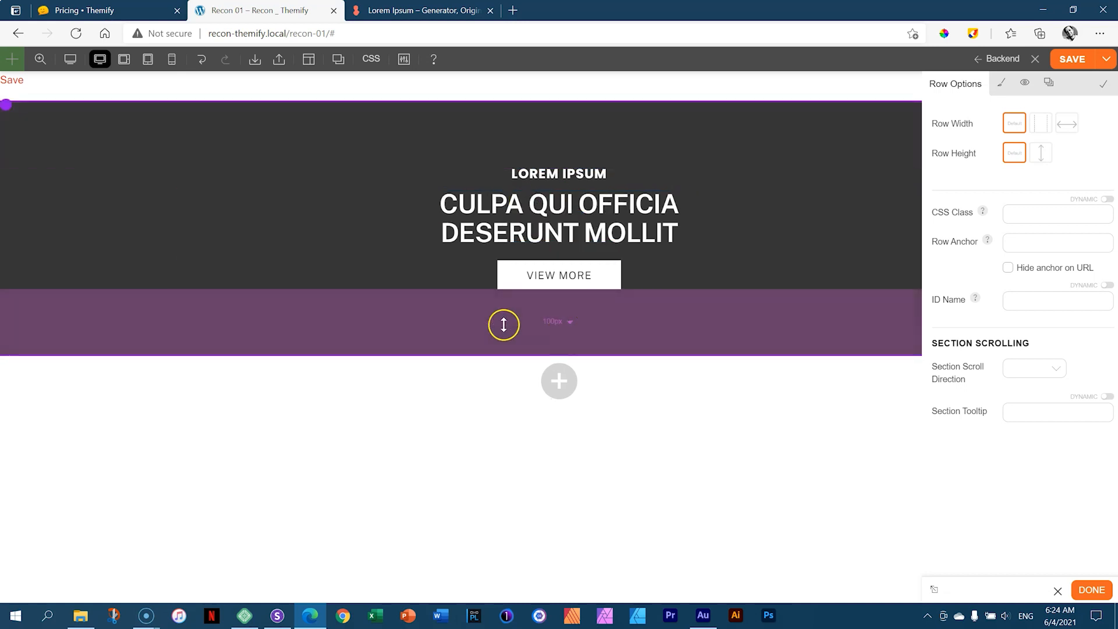
# Unlink the row's paddings and increase only the bottom padding to about 120 px
pyautogui.click(570, 323)
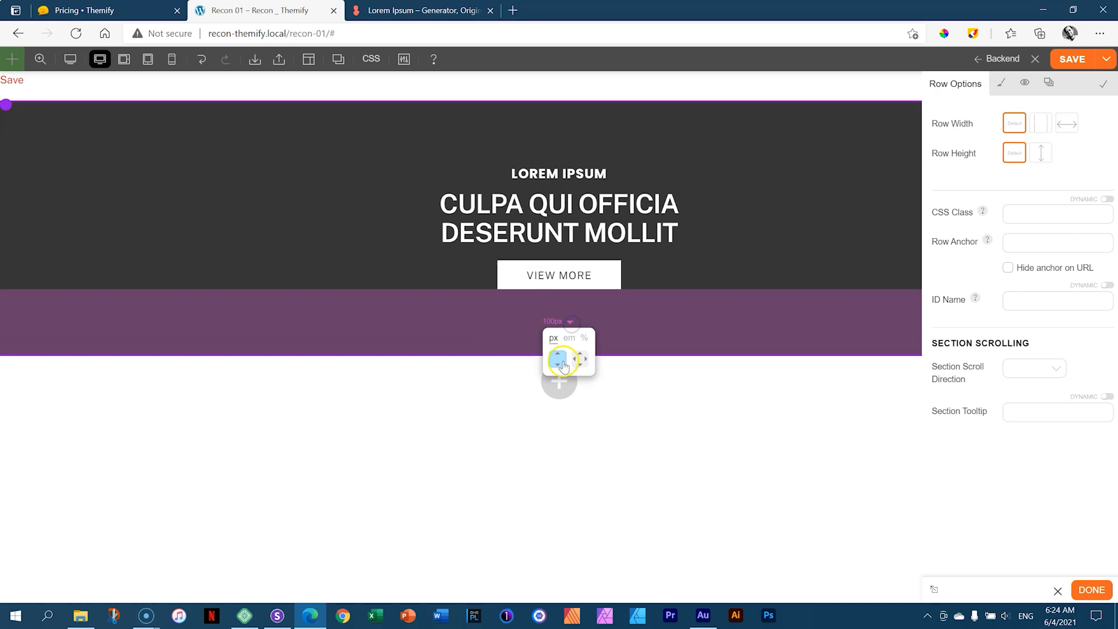
pyautogui.moveTo(630, 317); pyautogui.dragTo(630, 340)
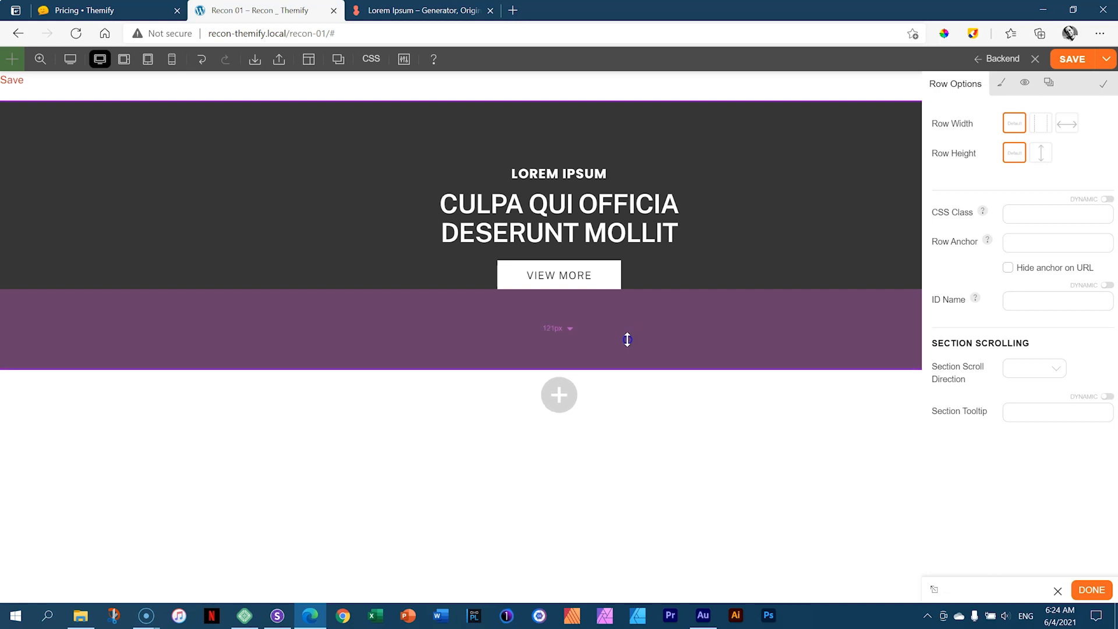
pyautogui.moveTo(629, 340); pyautogui.dragTo(629, 339)
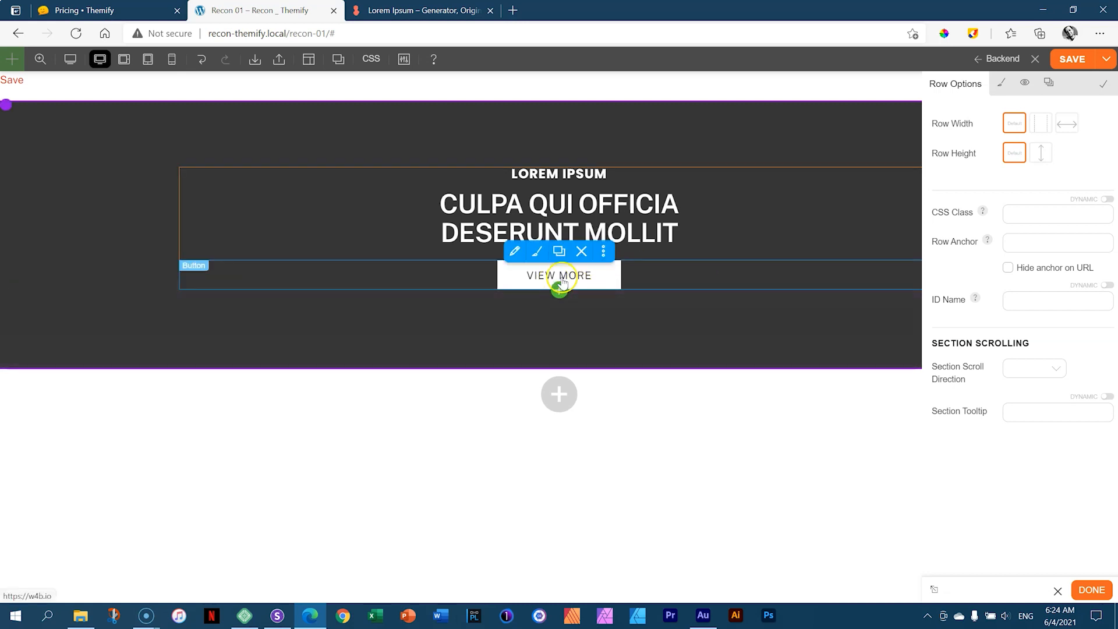
# Add top padding to the View More button module to separate it clearly from the heading above
pyautogui.moveTo(603, 222)
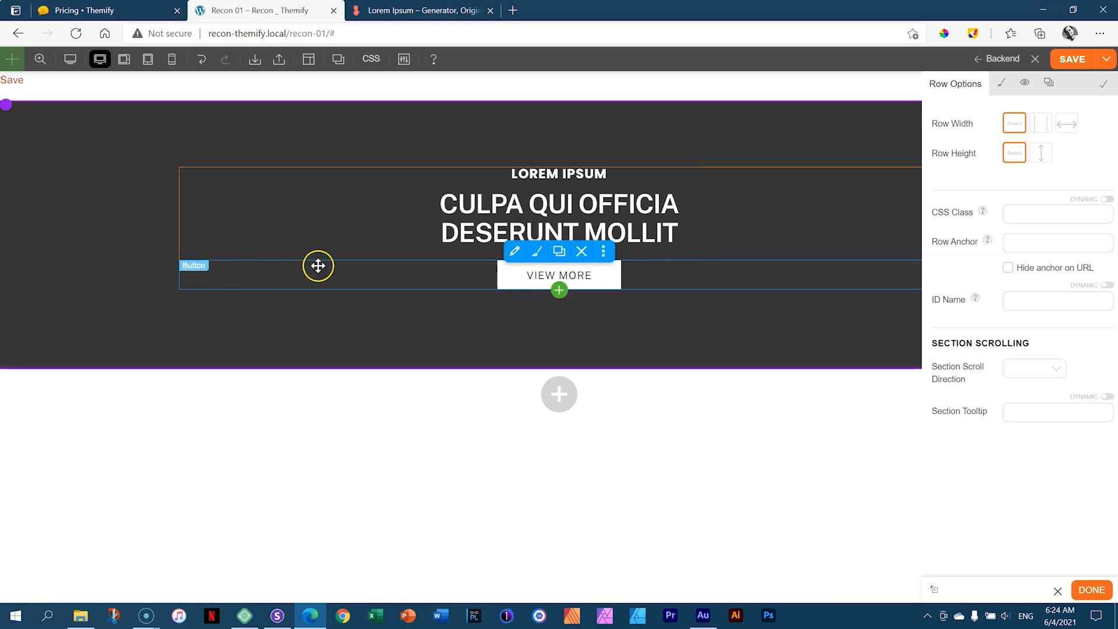
pyautogui.moveTo(319, 260); pyautogui.dragTo(319, 256)
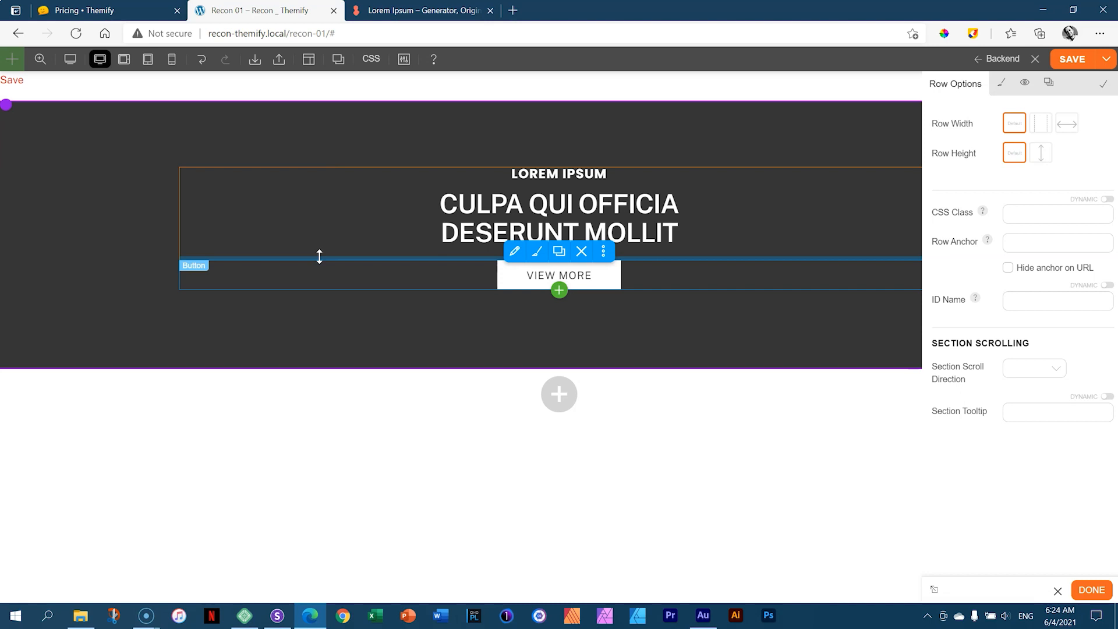
pyautogui.moveTo(320, 256); pyautogui.dragTo(550, 322)
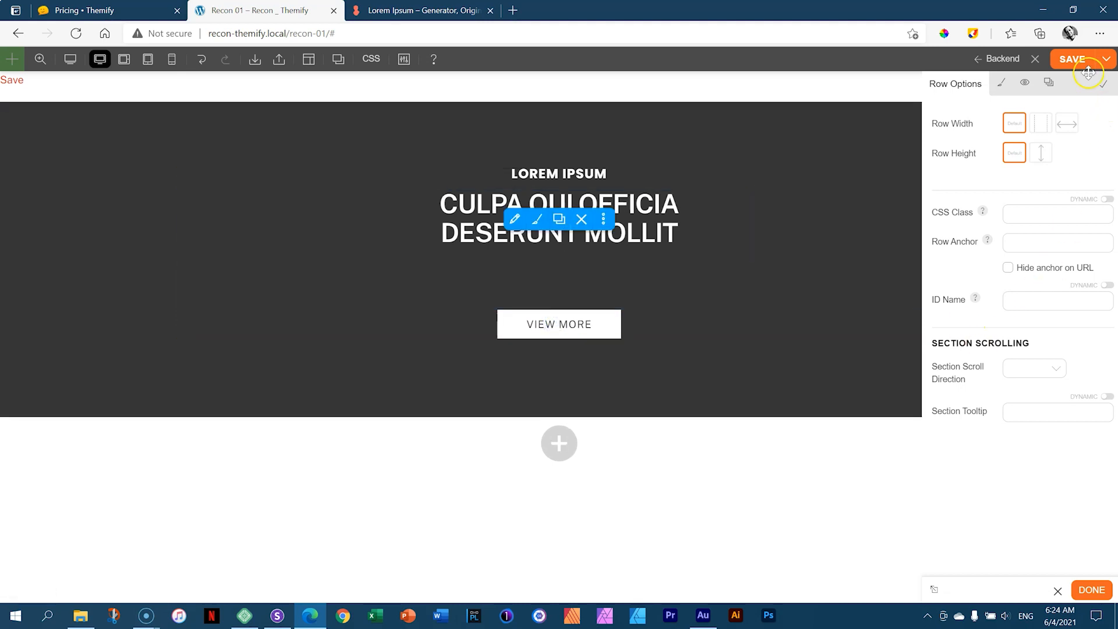
# Close the row options, save the page and exit the builder
pyautogui.click(1103, 87)
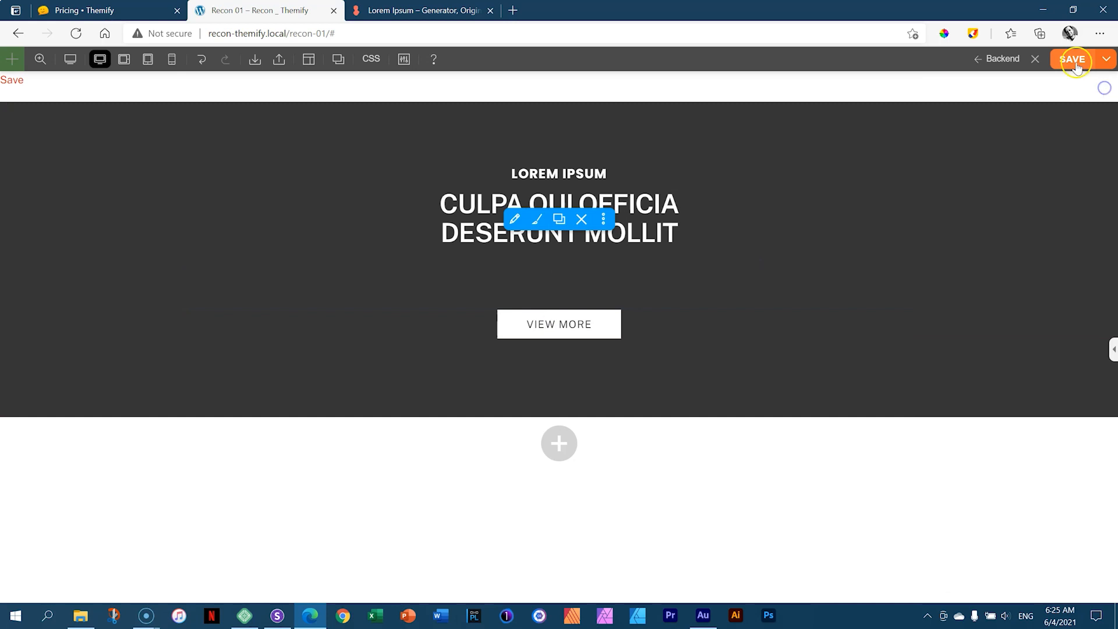
pyautogui.click(1076, 62)
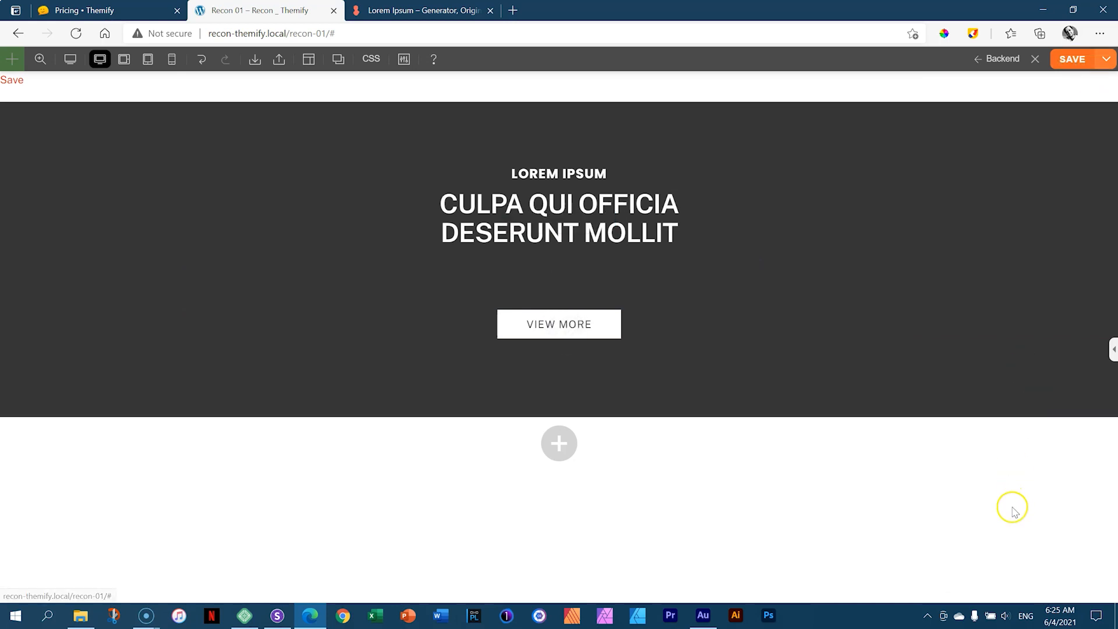
pyautogui.click(1036, 60)
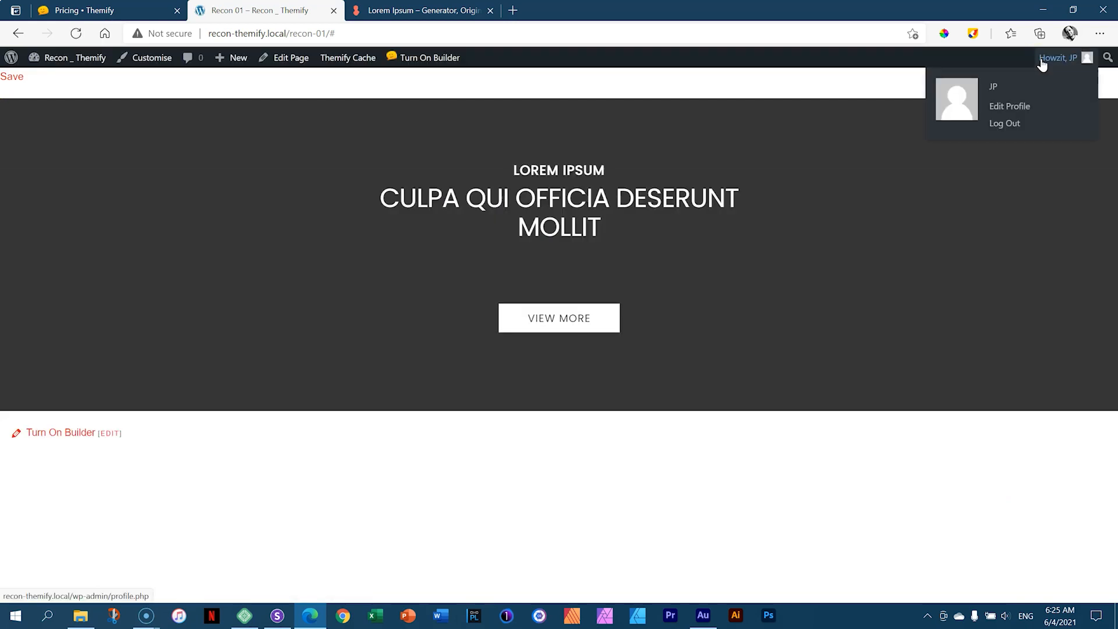
# Turn the builder back on and open the Transform styling settings of the View More button
pyautogui.click(416, 61)
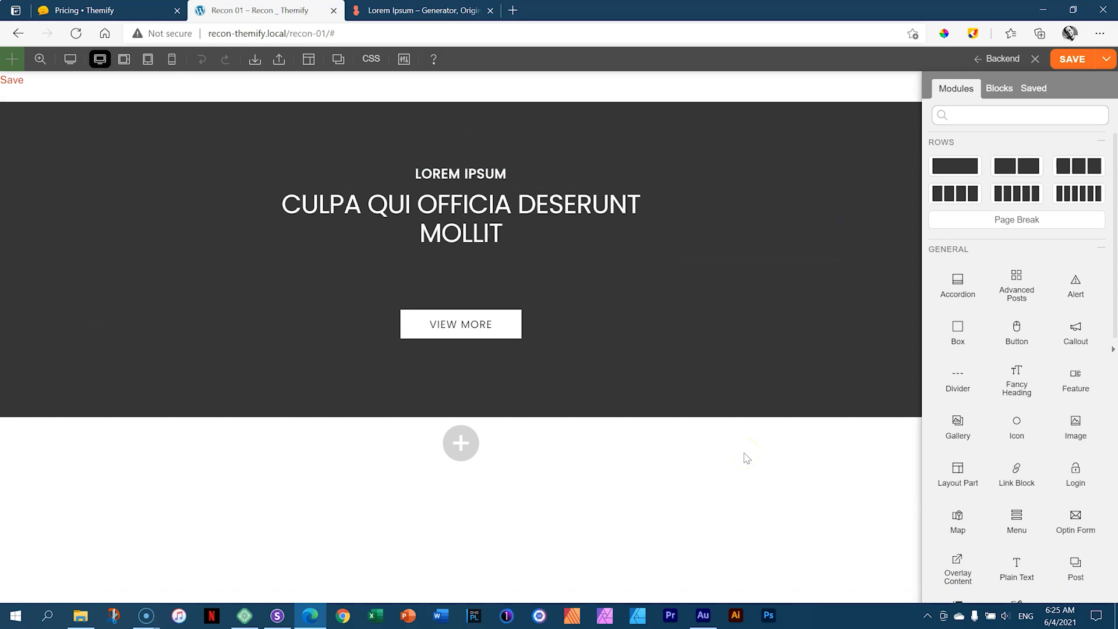
pyautogui.moveTo(876, 395)
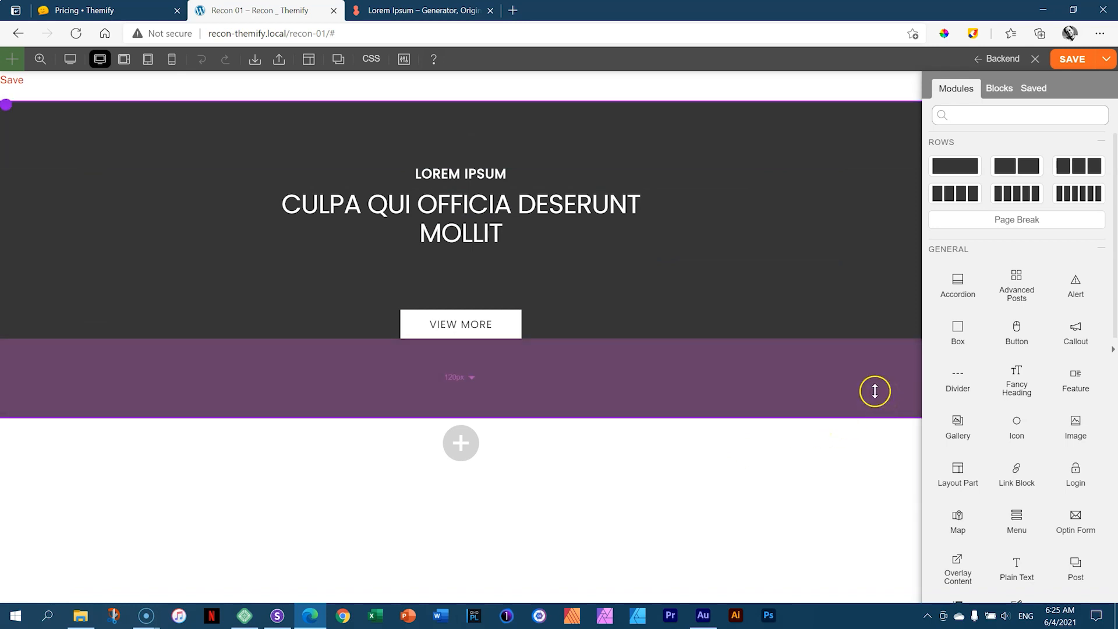
pyautogui.doubleClick(477, 330)
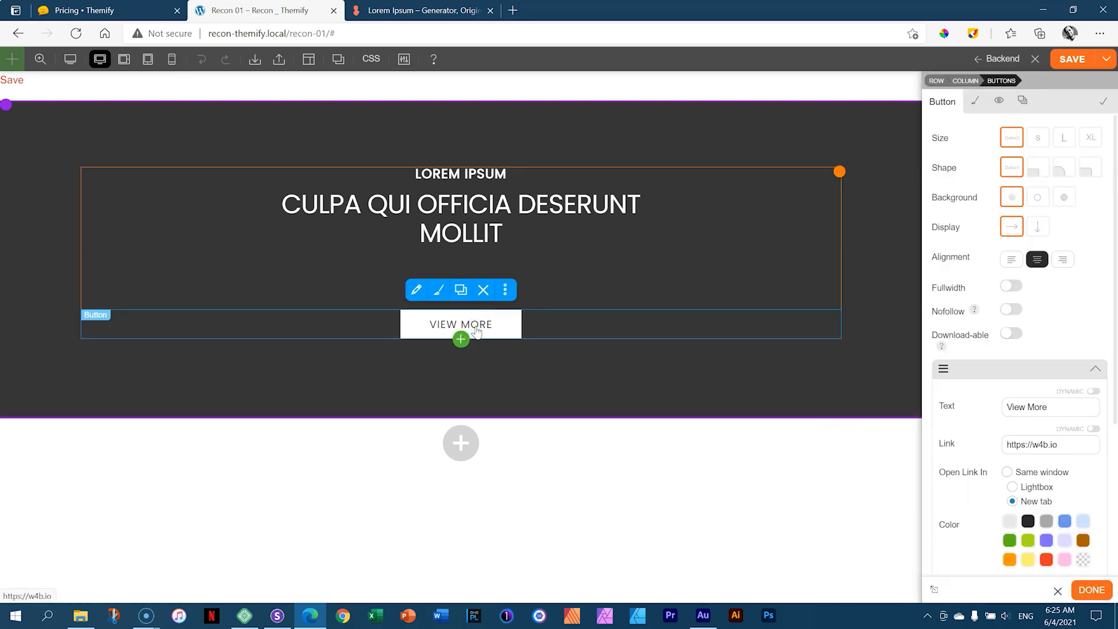
pyautogui.click(976, 102)
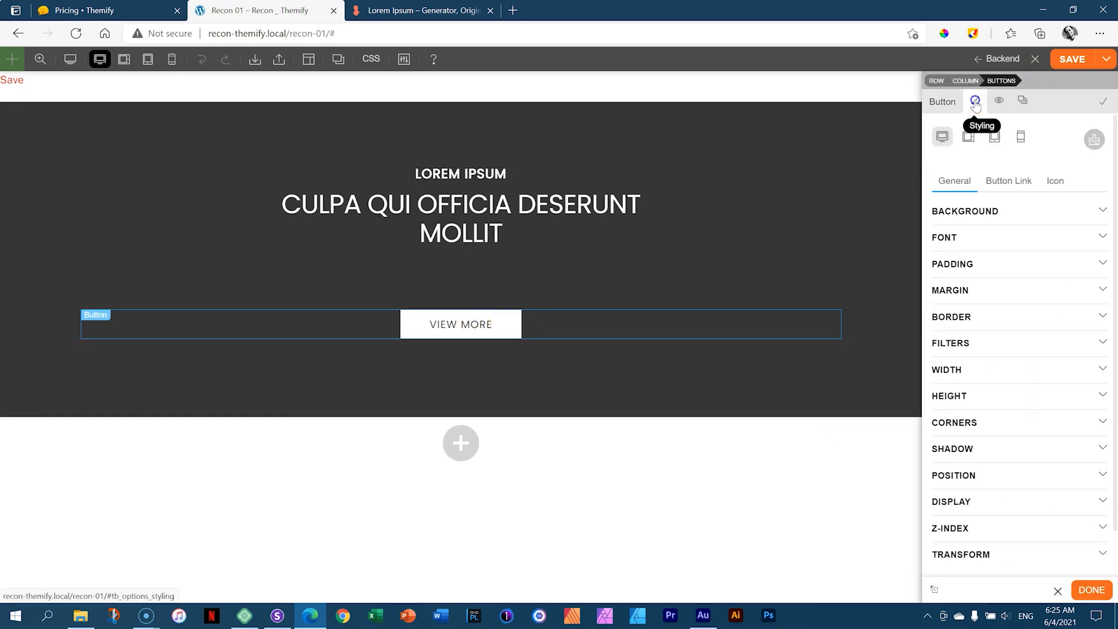
pyautogui.scroll(-1, 1112, 232)
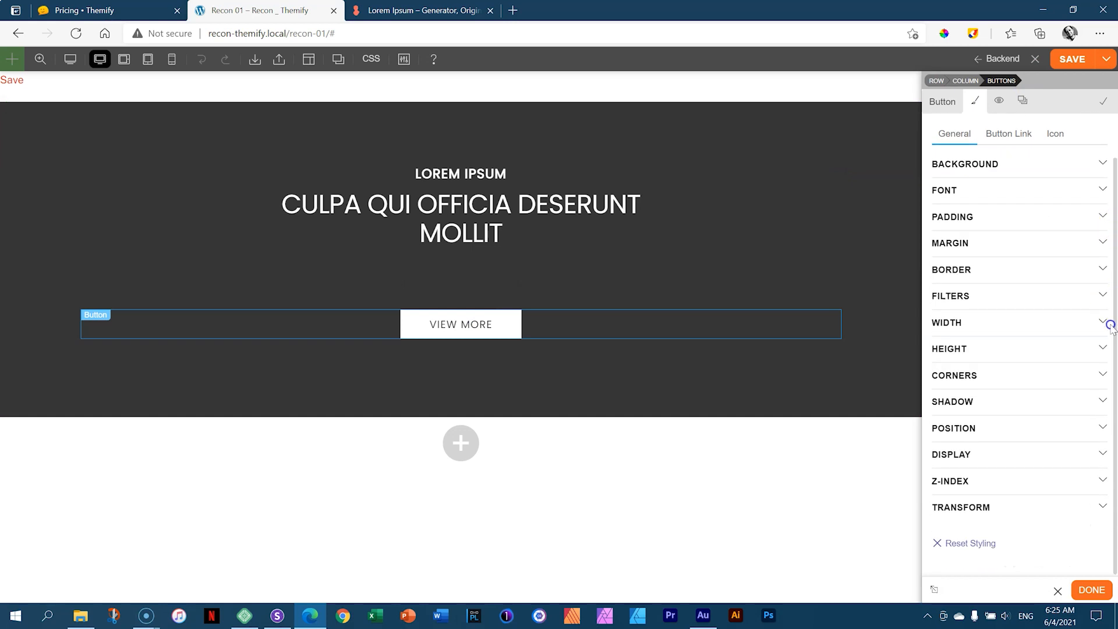
pyautogui.click(981, 511)
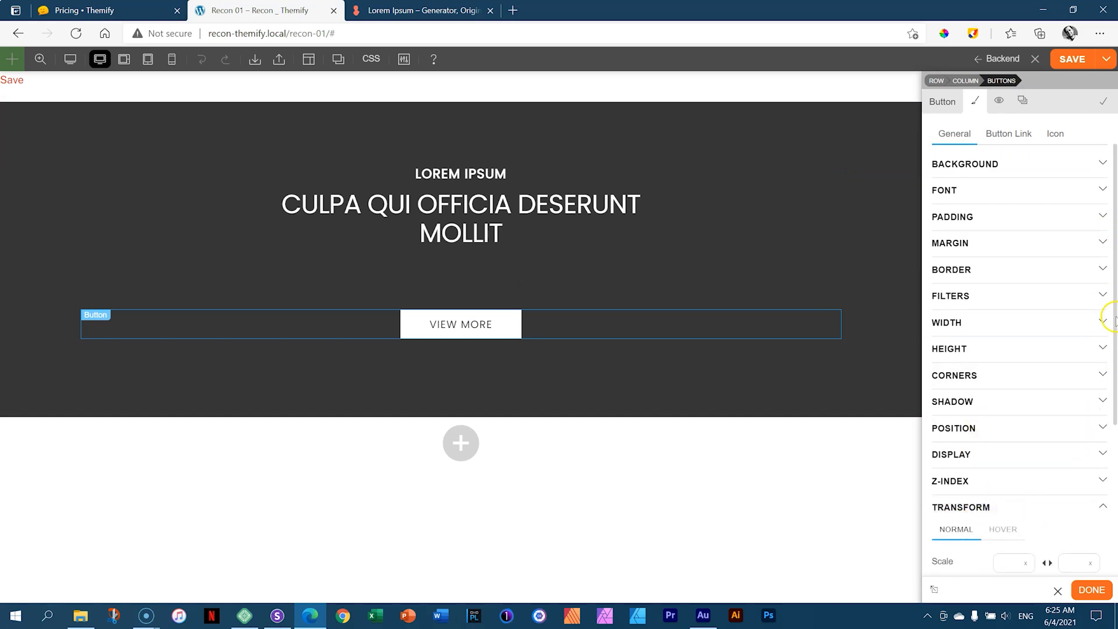
pyautogui.moveTo(1115, 305); pyautogui.dragTo(1114, 477)
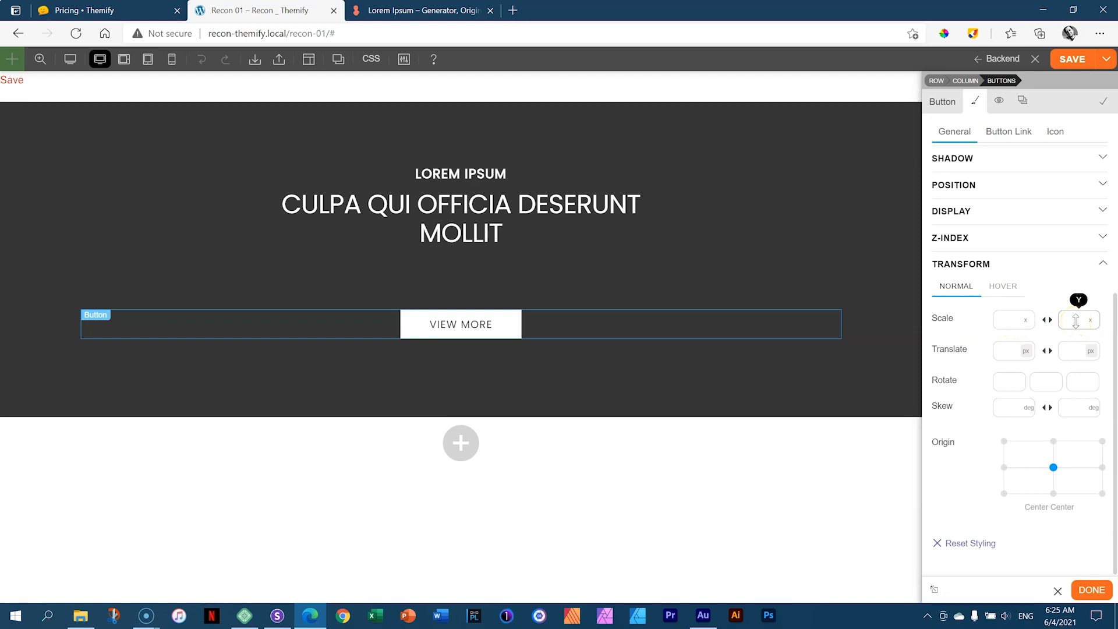
# Try scaling the button's normal state to 1 horizontally and about 1.8 vertically
pyautogui.click(1014, 321)
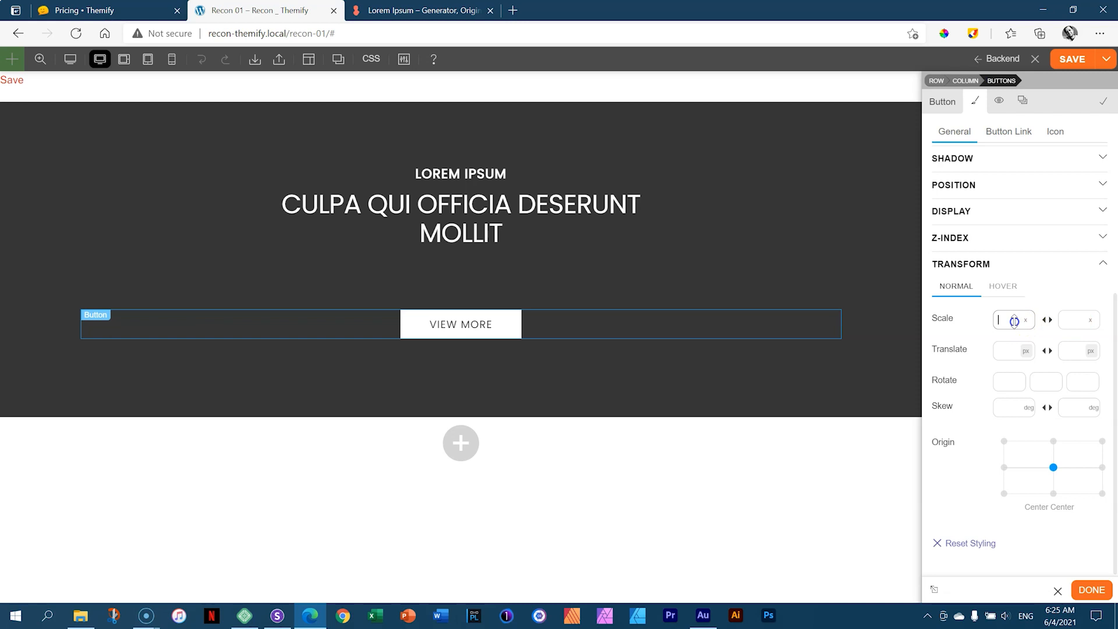
pyautogui.write('0.9')
pyautogui.moveTo(1019, 313)
pyautogui.mouseDown()
pyautogui.moveTo(1016, 285)
pyautogui.moveTo(1022, 307)
pyautogui.mouseUp()
pyautogui.moveTo(1020, 309)
pyautogui.mouseDown()
pyautogui.moveTo(1019, 283)
pyautogui.moveTo(1021, 300)
pyautogui.mouseUp()
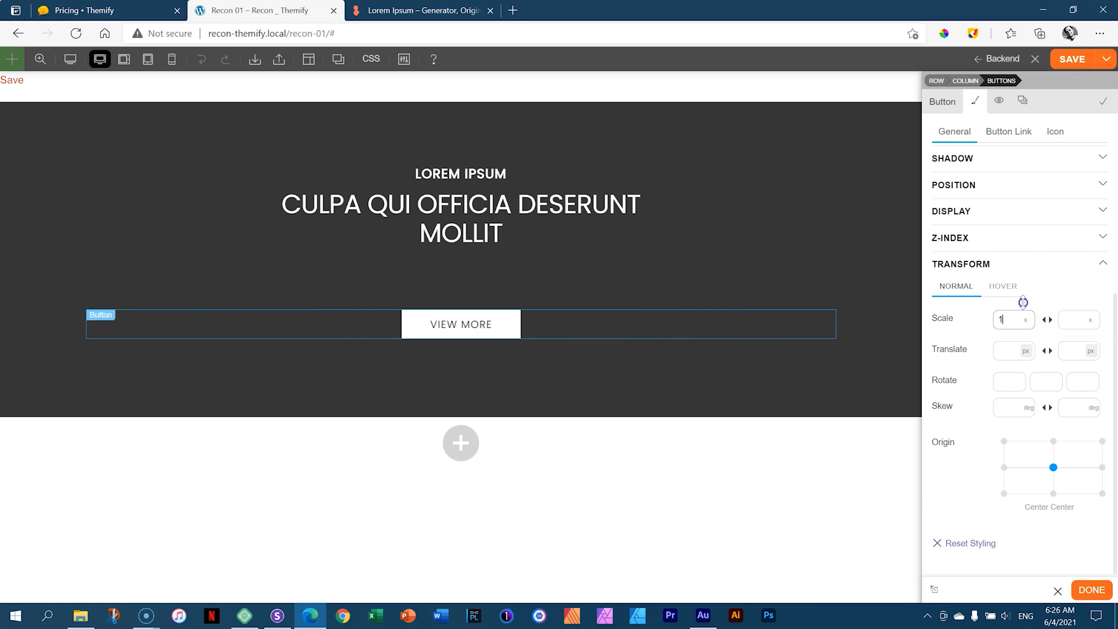
pyautogui.moveTo(1078, 322); pyautogui.dragTo(1081, 301)
pyautogui.click(1091, 321)
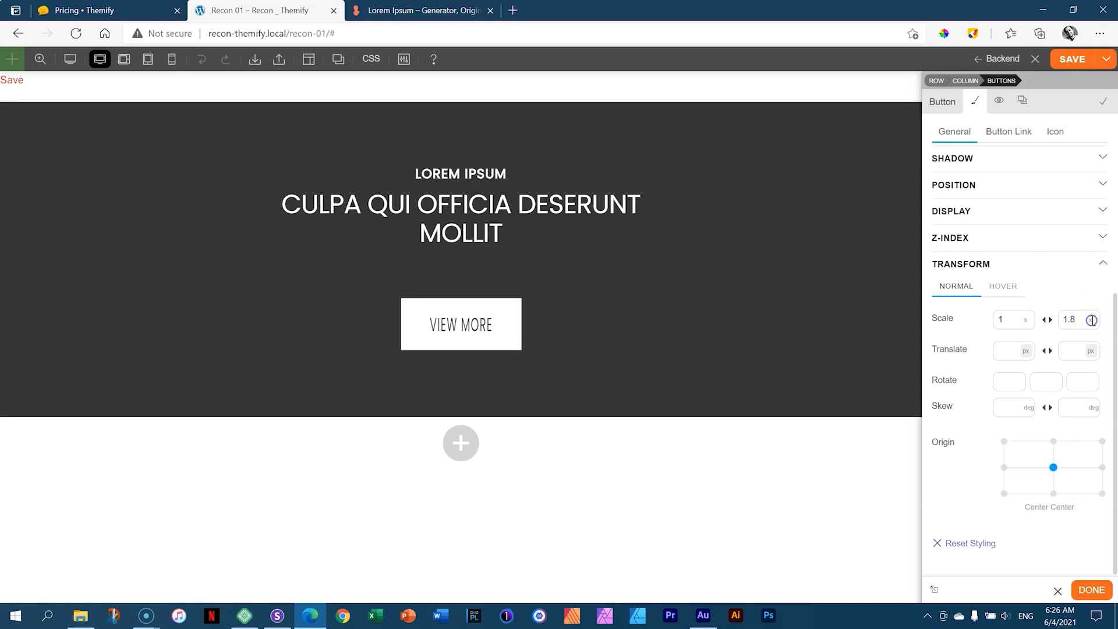
# Clear the vertical and horizontal scale values of the button's normal state
pyautogui.moveTo(1077, 319); pyautogui.dragTo(1057, 322)
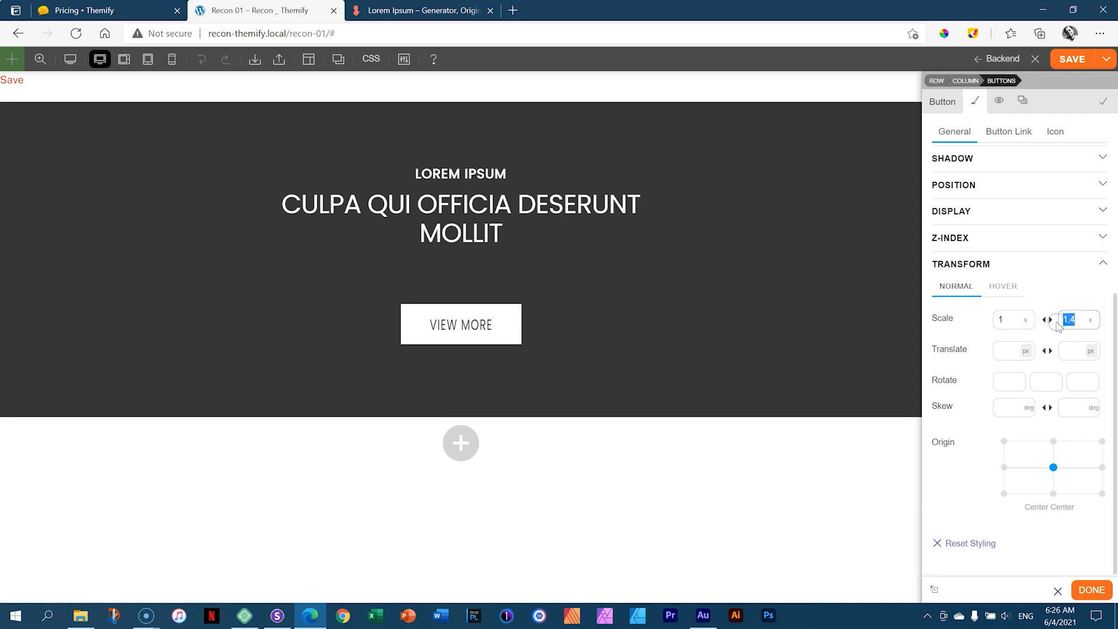
pyautogui.click(1084, 356)
pyautogui.press('BackSpace')
pyautogui.moveTo(1011, 318); pyautogui.dragTo(994, 319)
pyautogui.doubleClick(1010, 319)
pyautogui.press('BackSpace')
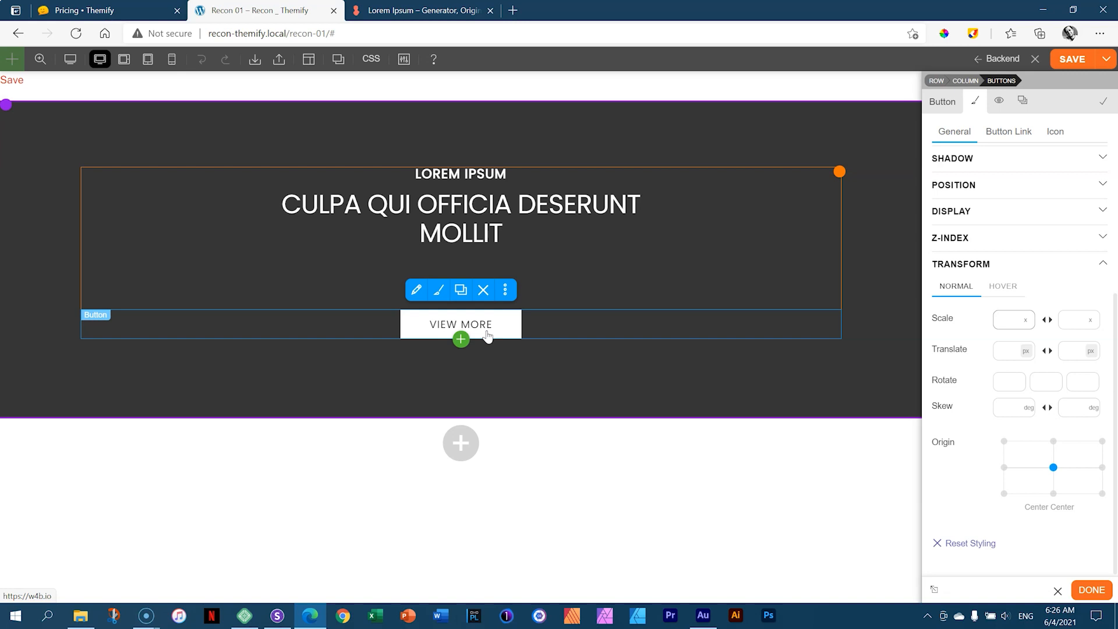
# Set the horizontal scale of the View More button's hover state to 1.1 in the Transform settings
pyautogui.click(1003, 291)
pyautogui.click(957, 291)
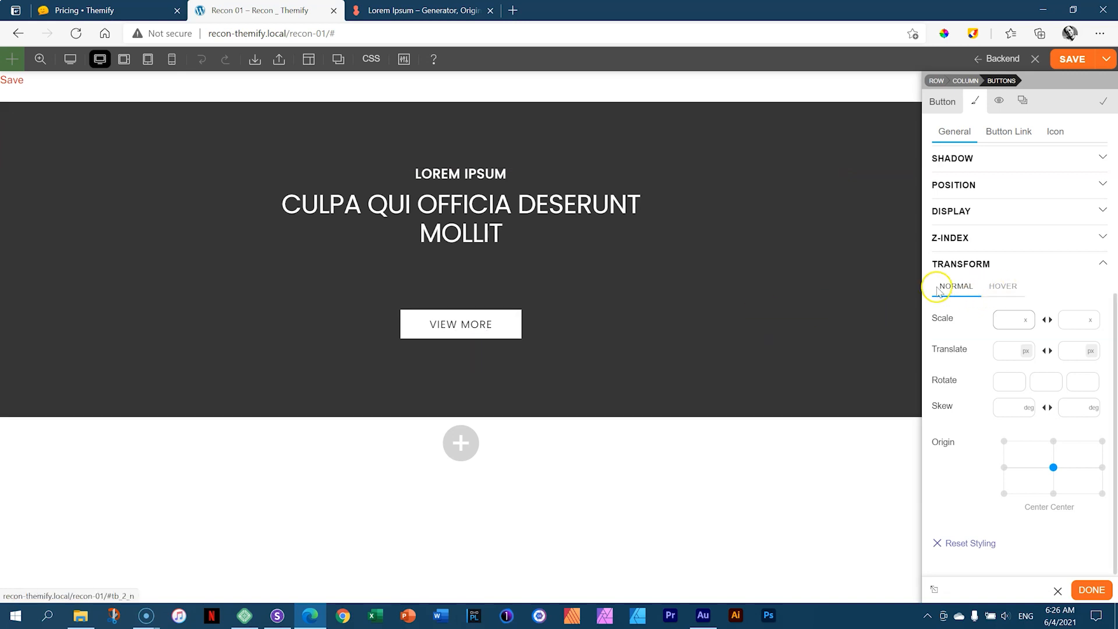
pyautogui.click(1001, 286)
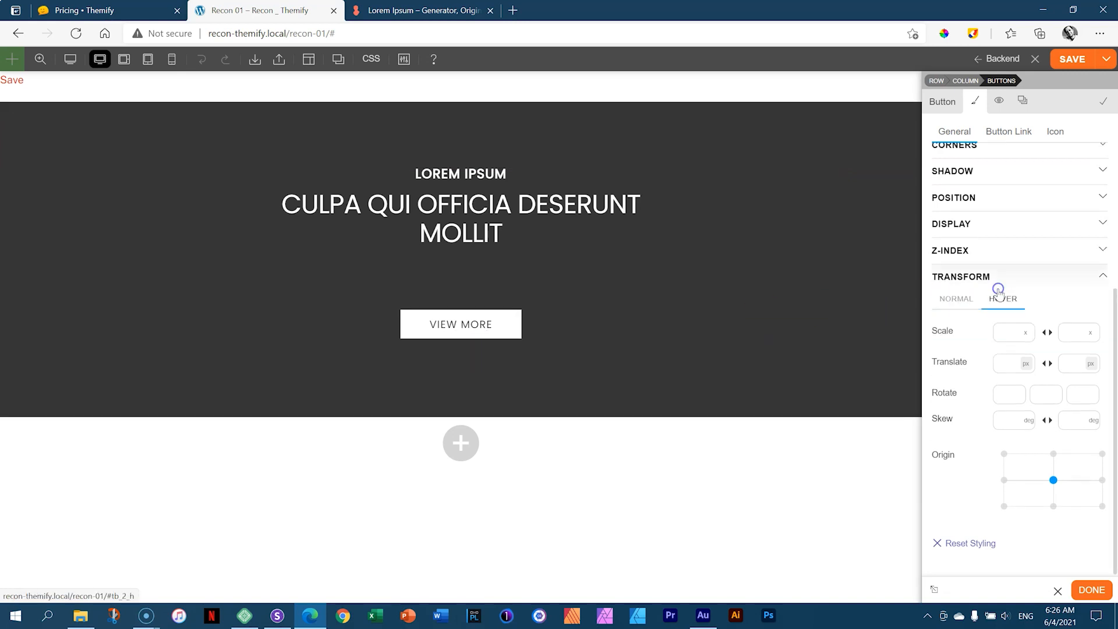
pyautogui.click(1007, 320)
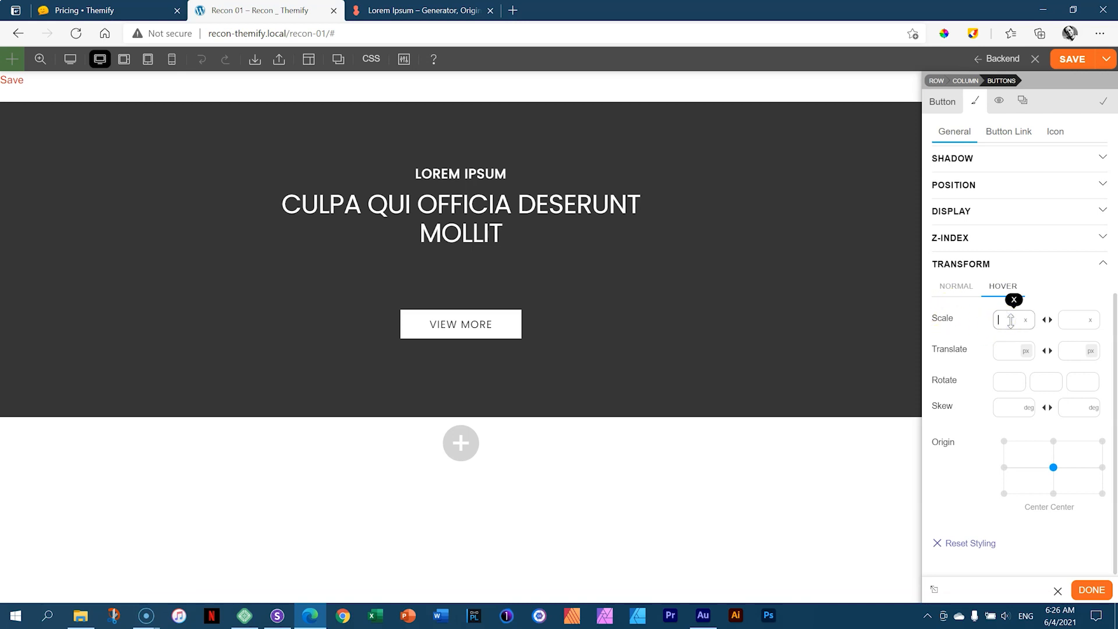
pyautogui.write('0.1')
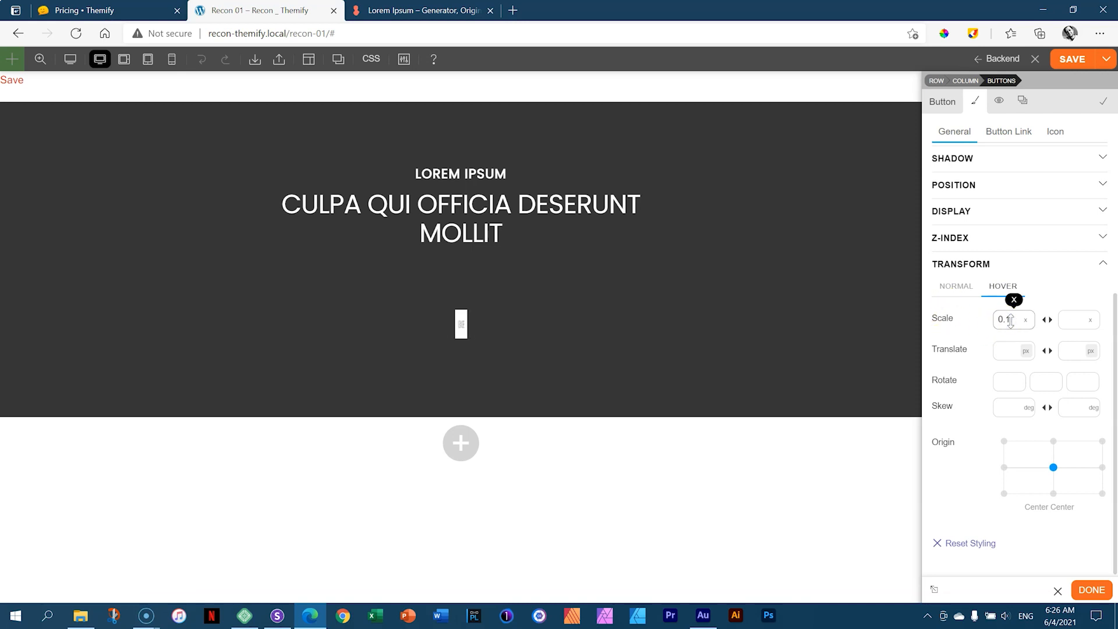
pyautogui.press('Up')
pyautogui.press('Up')
pyautogui.press('Up')
pyautogui.press('Up')
pyautogui.press('Up')
pyautogui.press('Up')
pyautogui.press('Up')
pyautogui.press('Up')
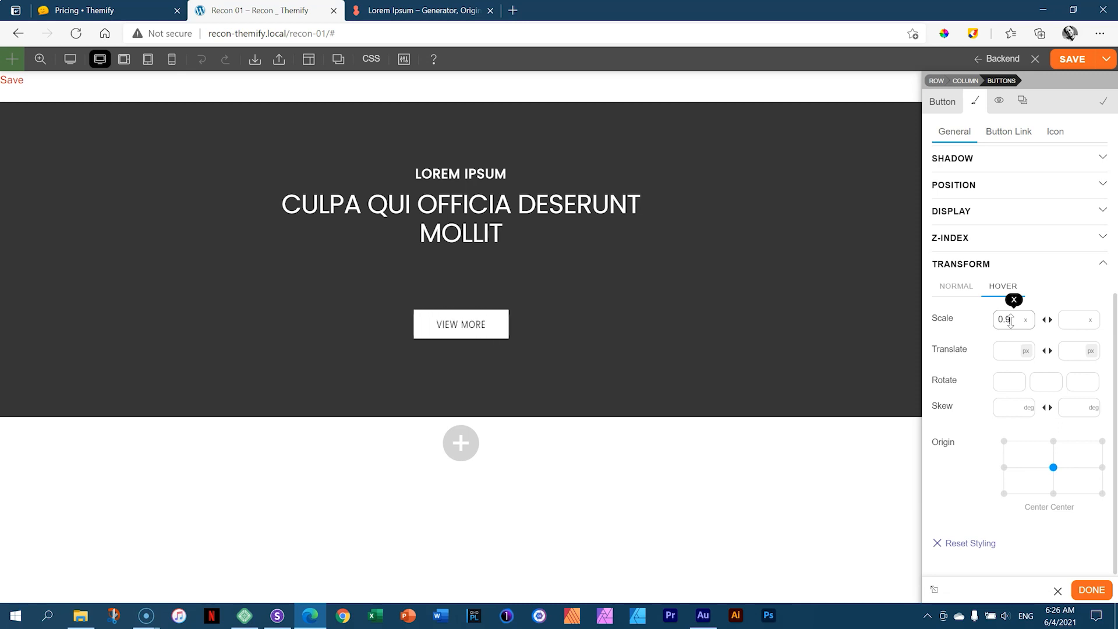
pyautogui.press('Up')
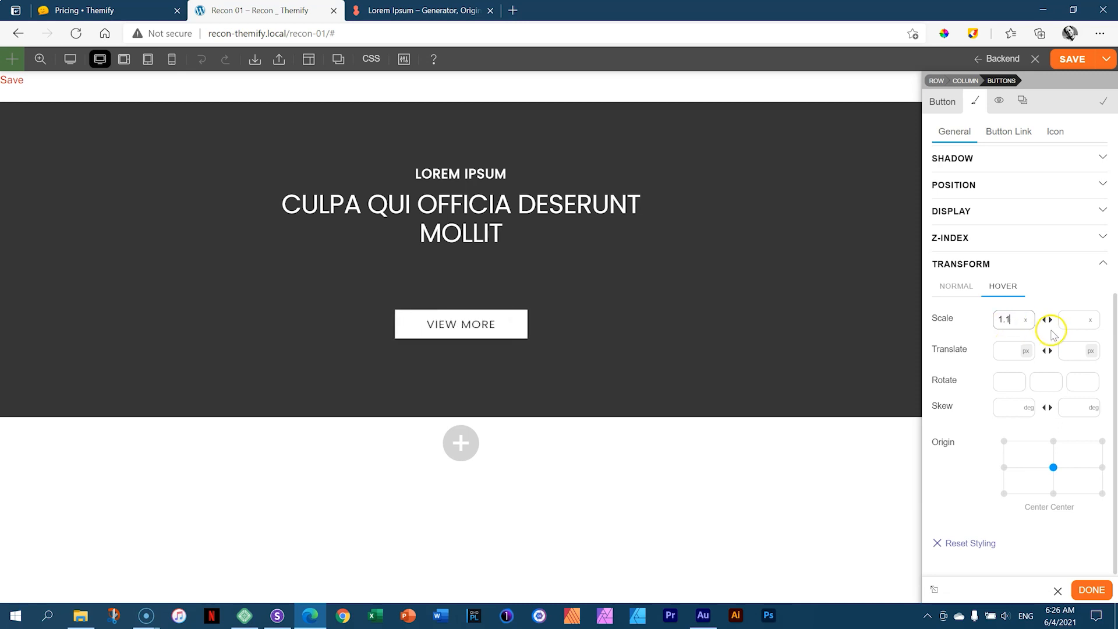
# Set the vertical scale of the button's hover transform to 1.1 and return to its normal state
pyautogui.click(1080, 315)
pyautogui.write('1.1')
pyautogui.click(1100, 291)
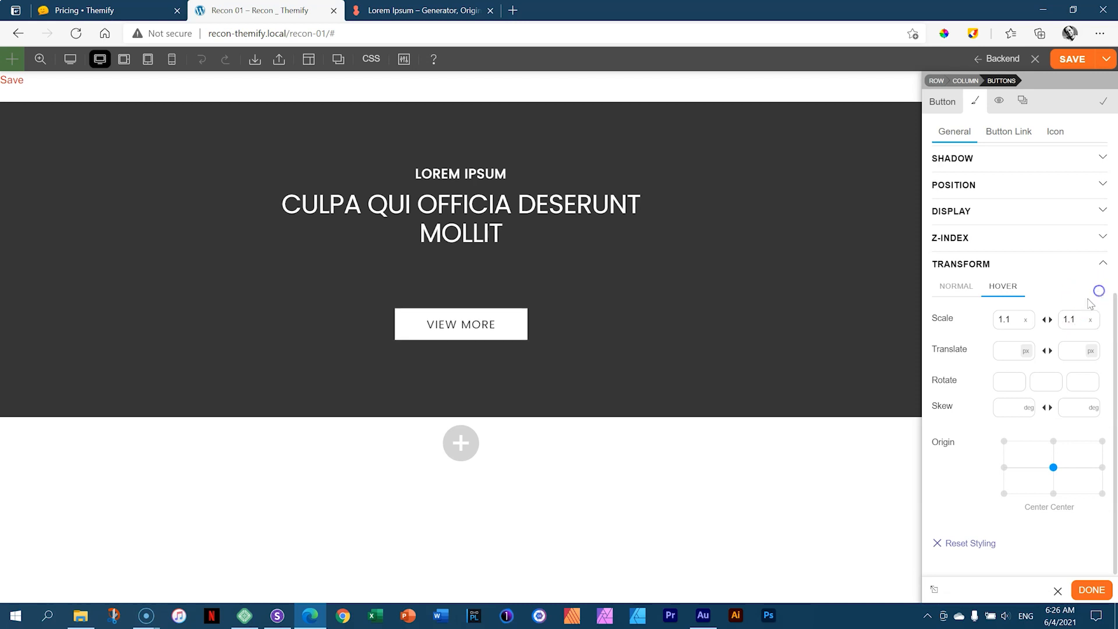
pyautogui.click(957, 287)
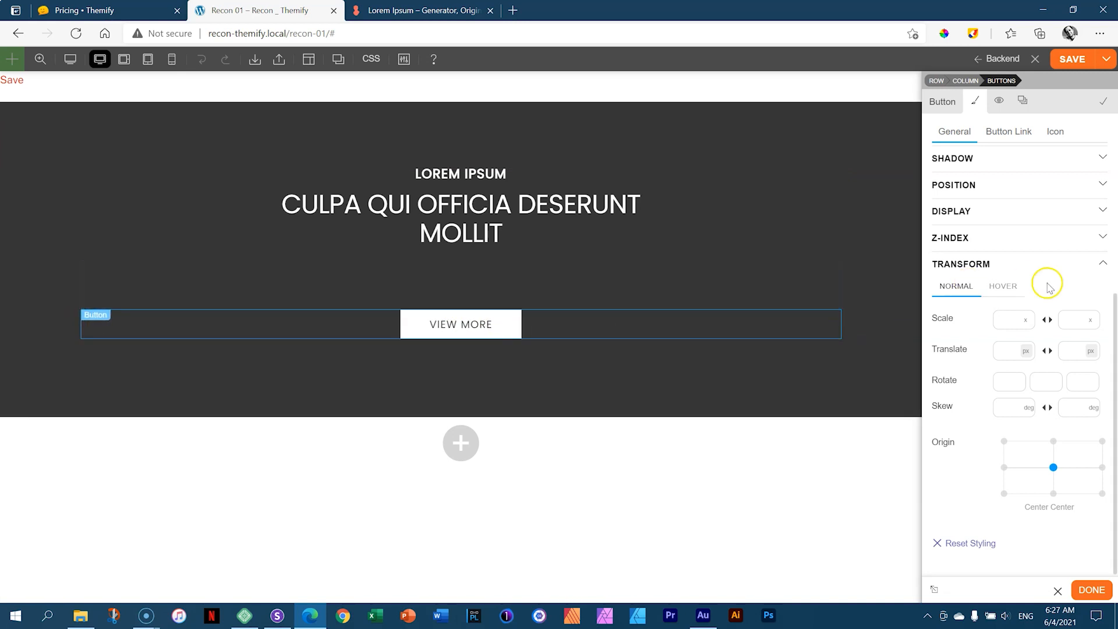
# Give the button link a hover background color of #ffffff at 0.8 opacity and finish the button styling
pyautogui.moveTo(1115, 304); pyautogui.dragTo(1095, 122)
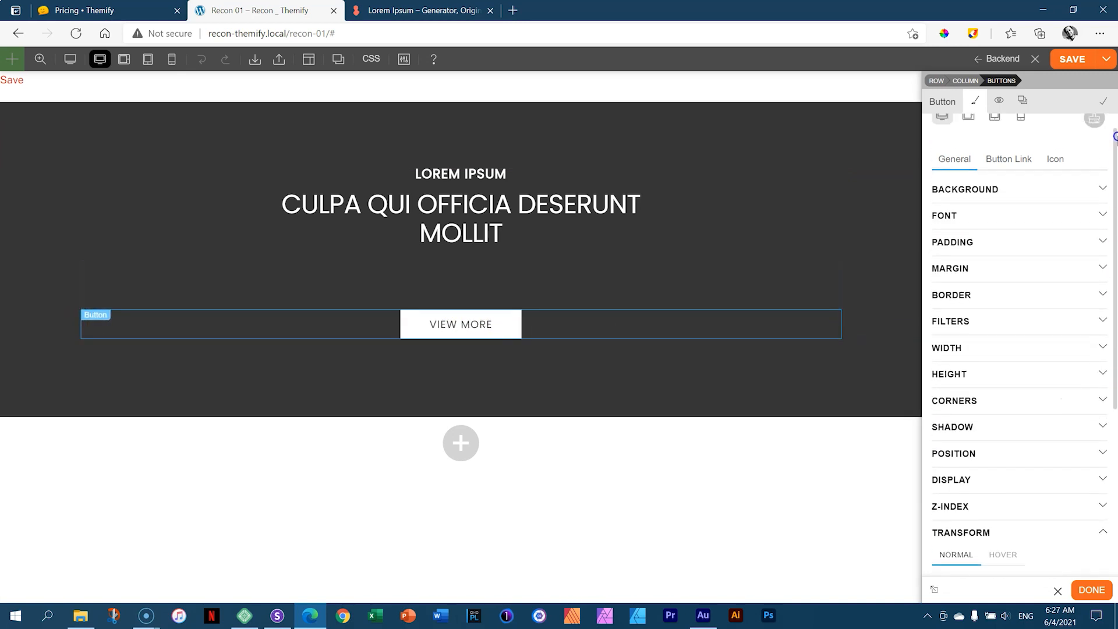
pyautogui.click(984, 200)
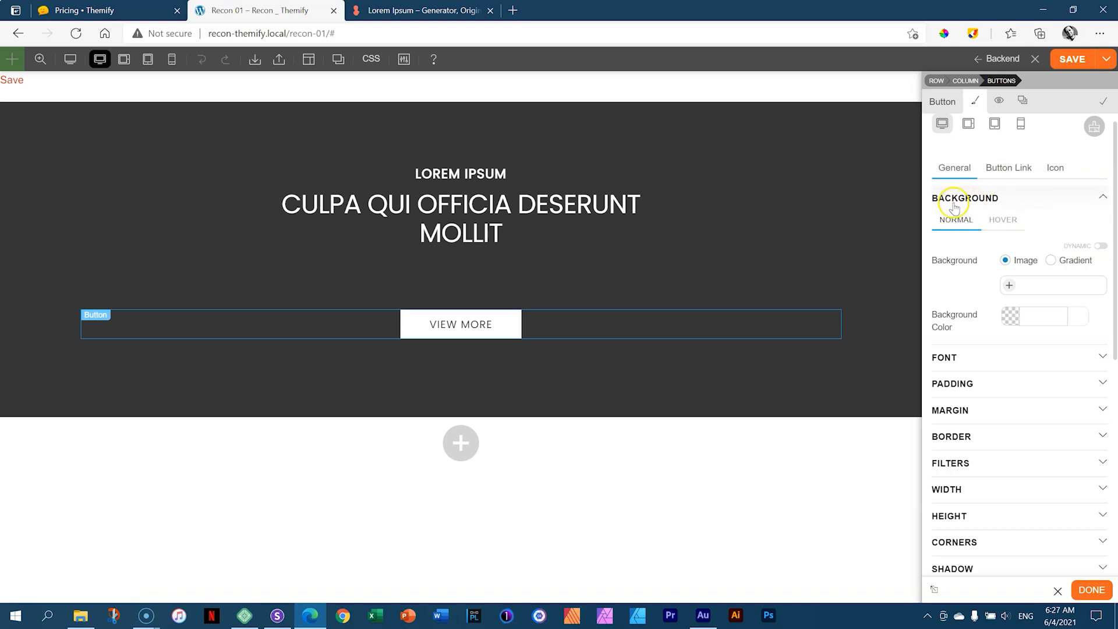
pyautogui.click(1007, 175)
pyautogui.click(947, 180)
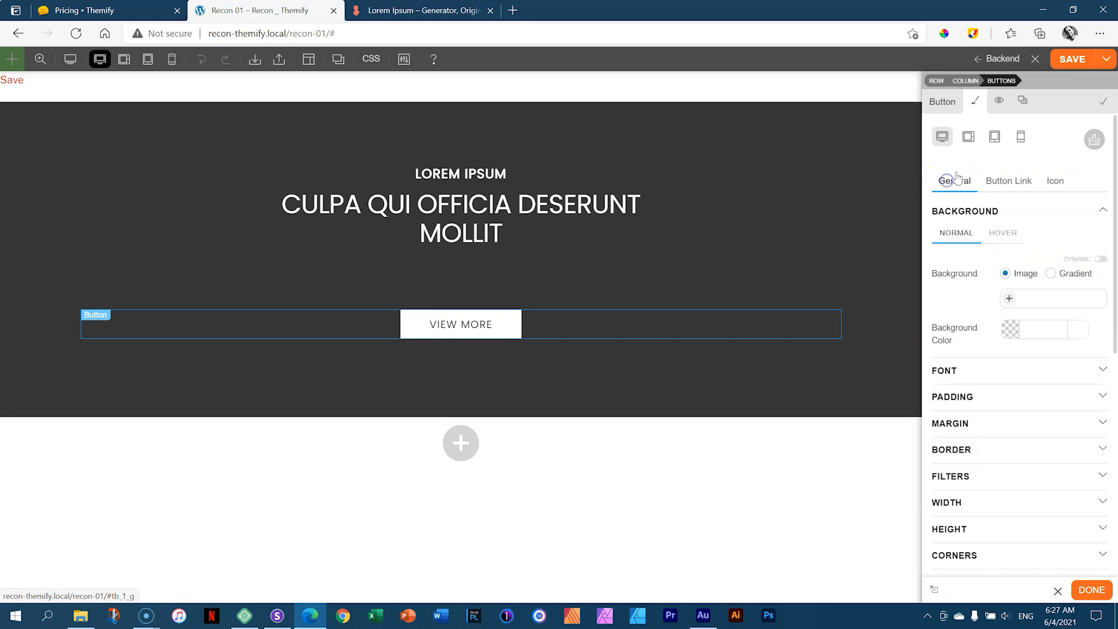
pyautogui.click(1021, 181)
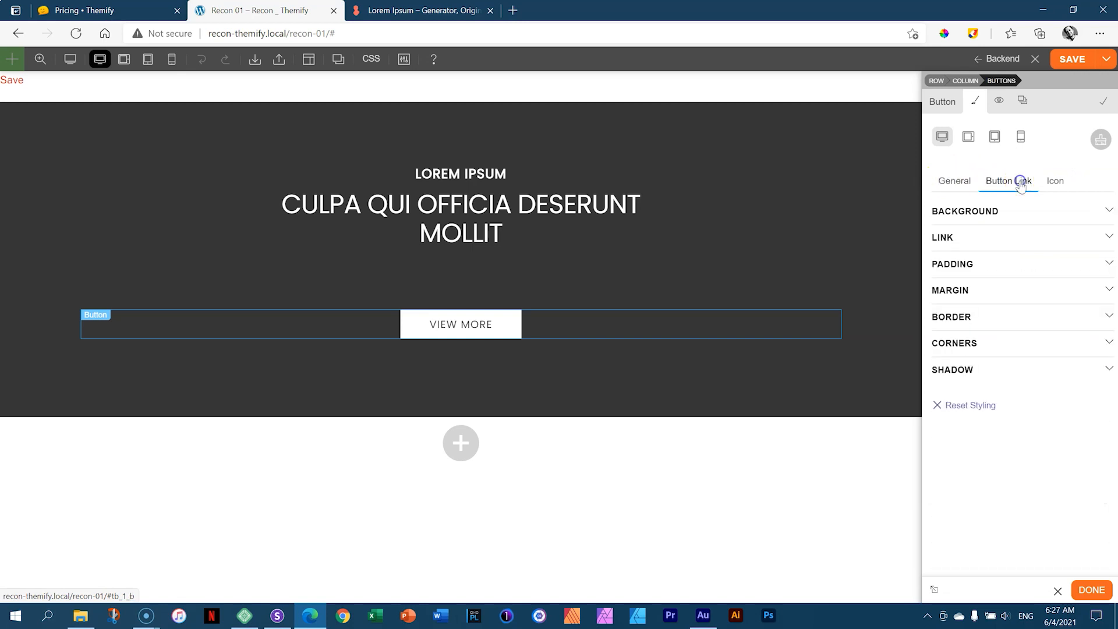
pyautogui.click(969, 211)
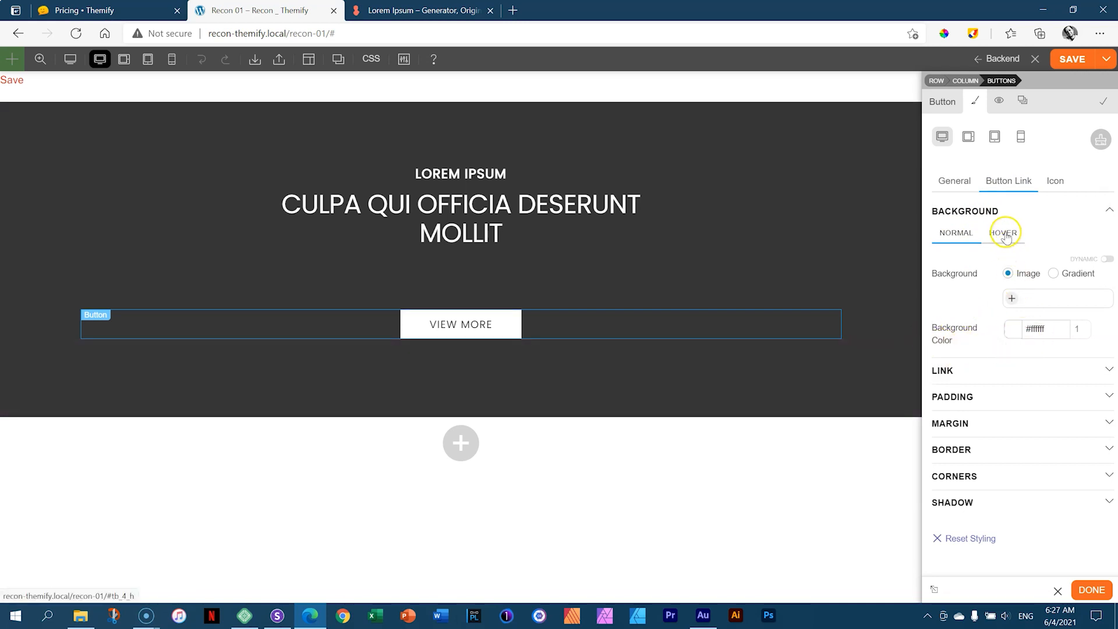
pyautogui.click(1005, 232)
pyautogui.click(1046, 330)
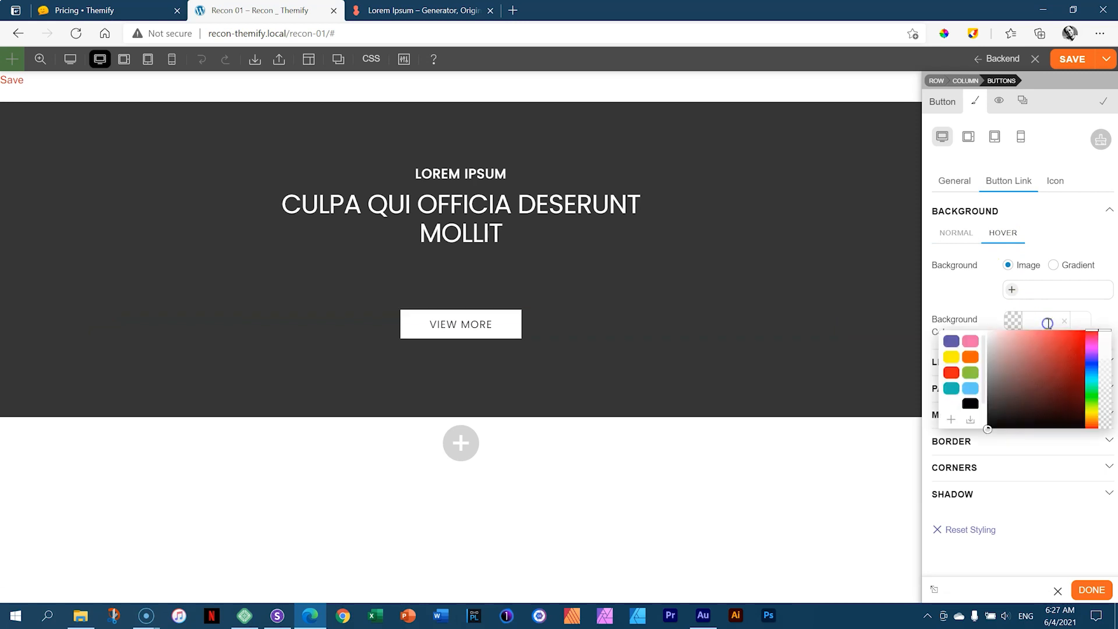
pyautogui.click(949, 406)
pyautogui.moveTo(1106, 335); pyautogui.dragTo(1107, 356)
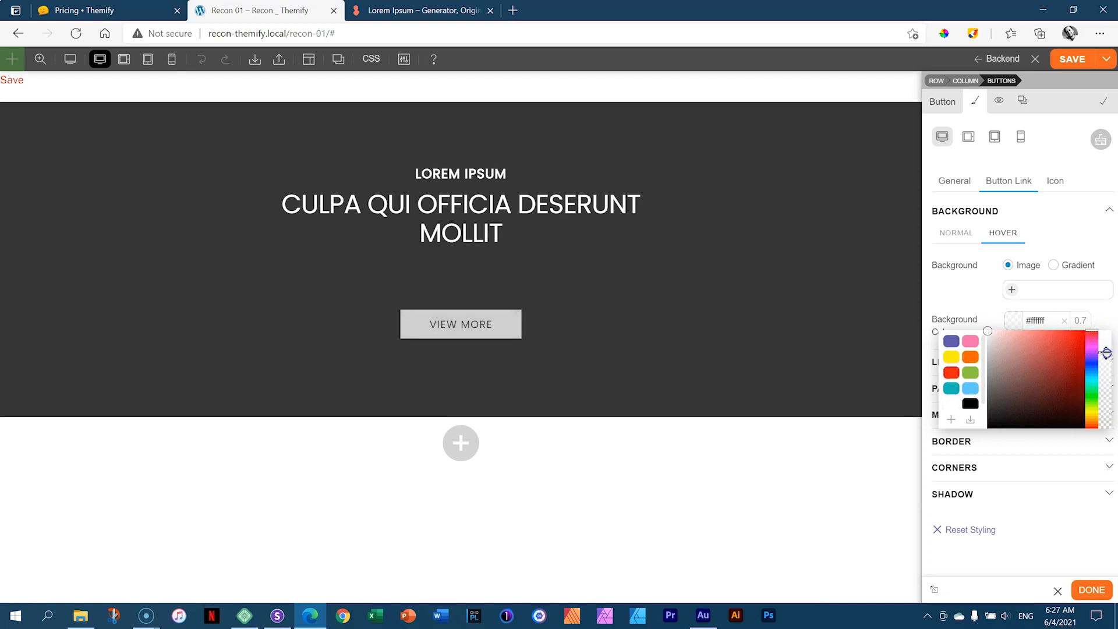
pyautogui.click(1075, 321)
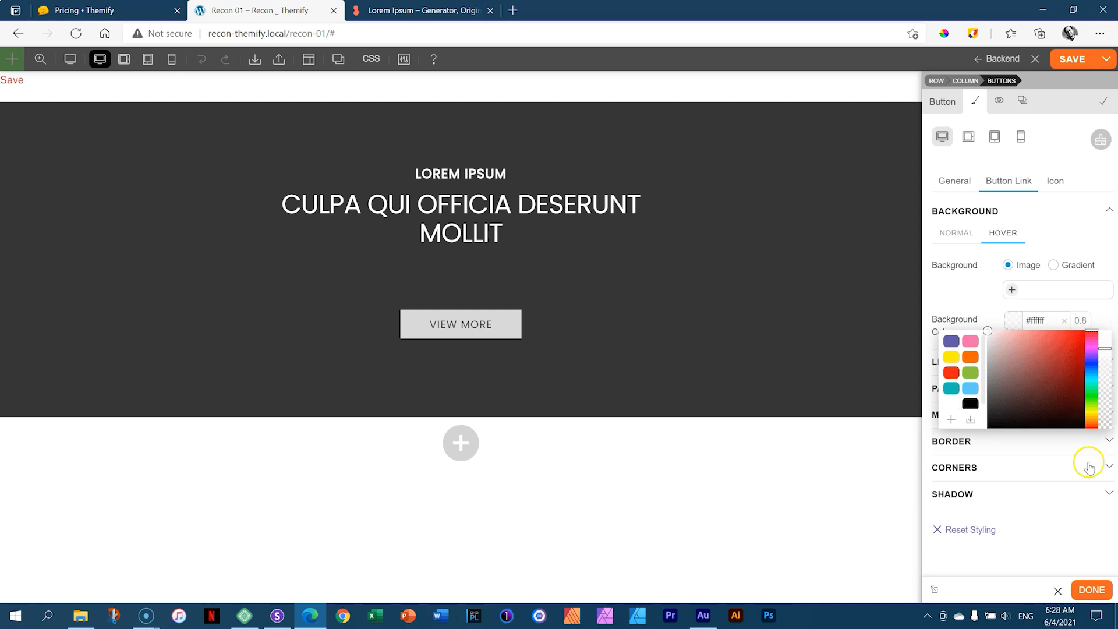
pyautogui.click(1088, 590)
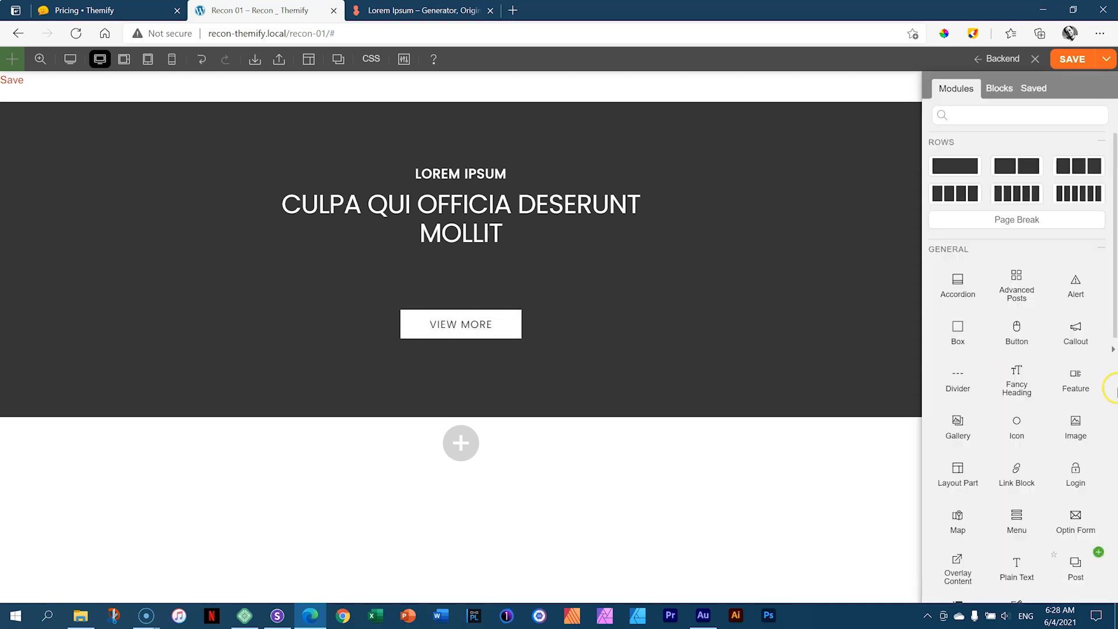
# Collapse the modules panel and preview the View More button's hover effect on the page
pyautogui.click(1113, 350)
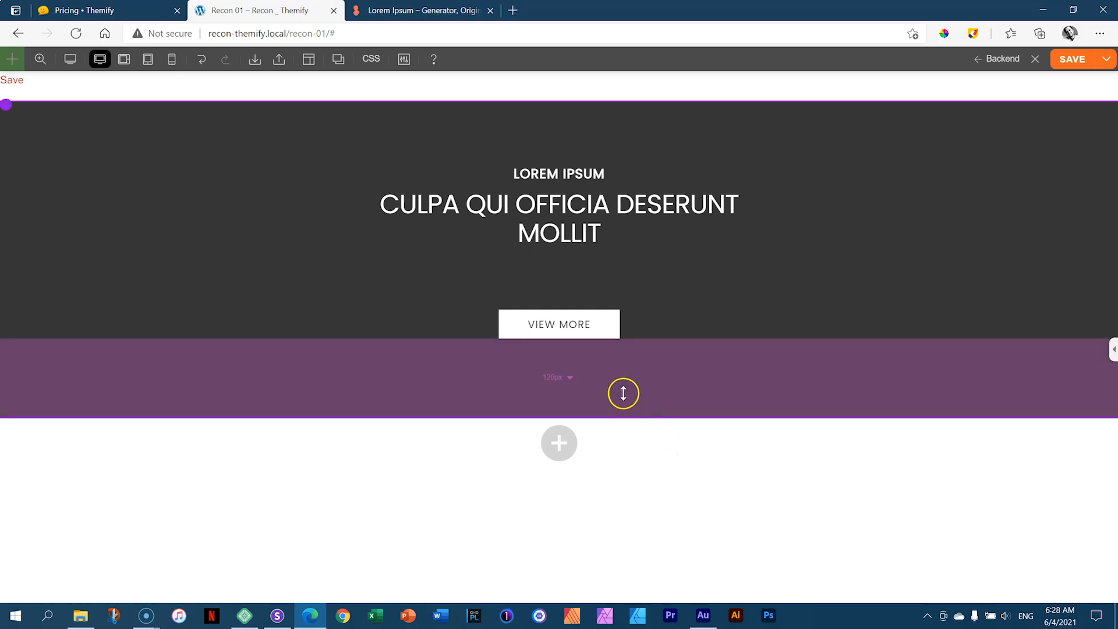
pyautogui.moveTo(613, 332)
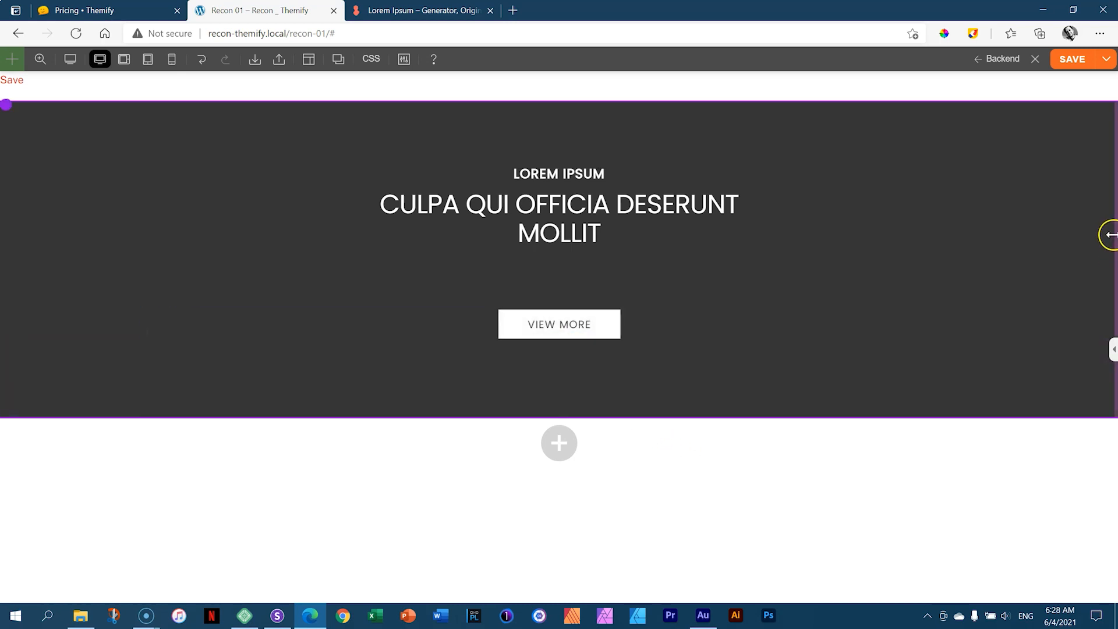
pyautogui.doubleClick(1067, 238)
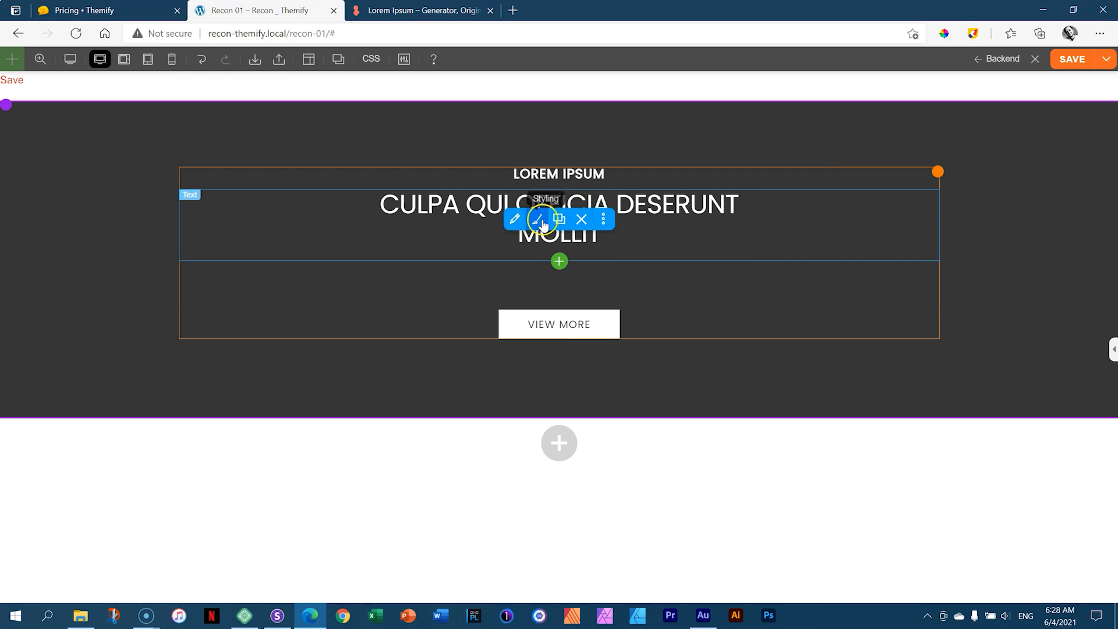
# Set the heading text's Heading 2 font weight to 800, widen its side padding to 30% and finish the styling
pyautogui.click(539, 220)
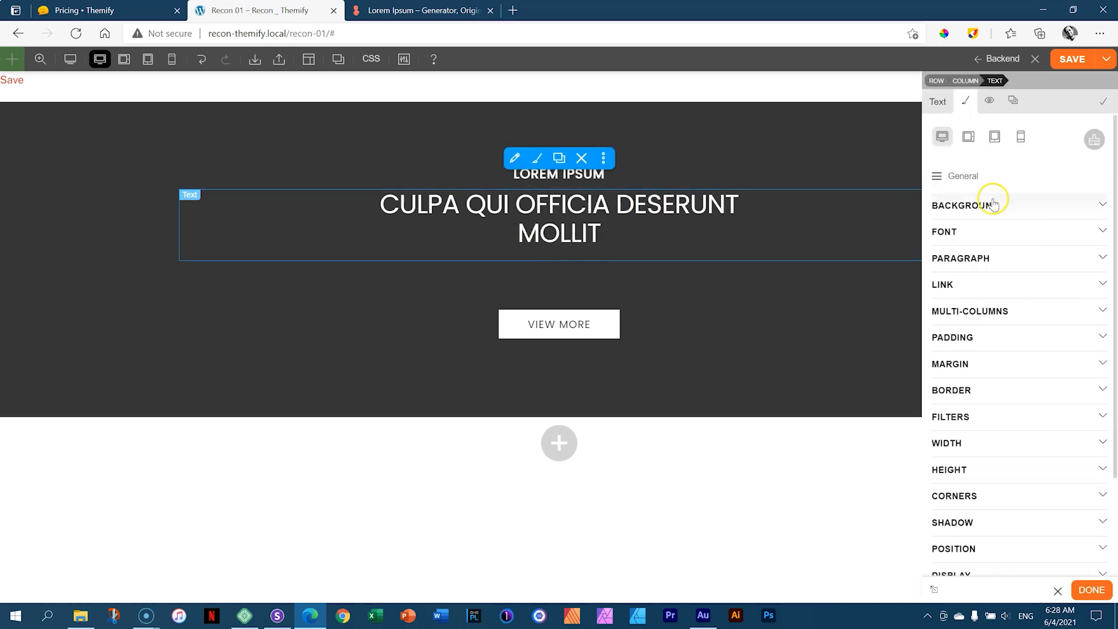
pyautogui.click(964, 176)
pyautogui.click(959, 234)
pyautogui.click(963, 231)
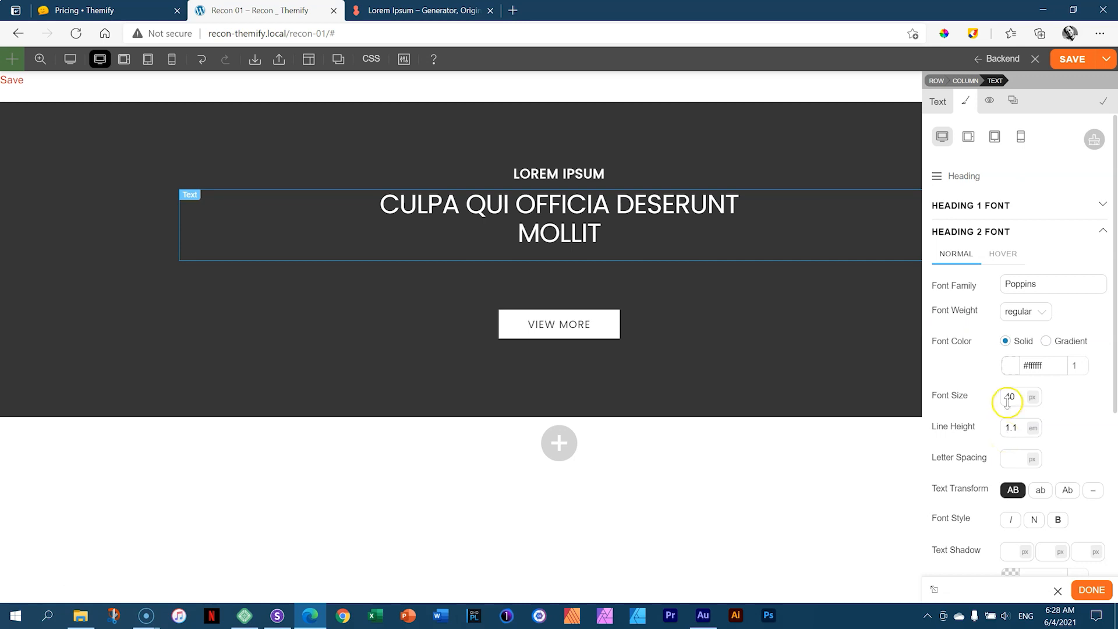
pyautogui.click(1035, 315)
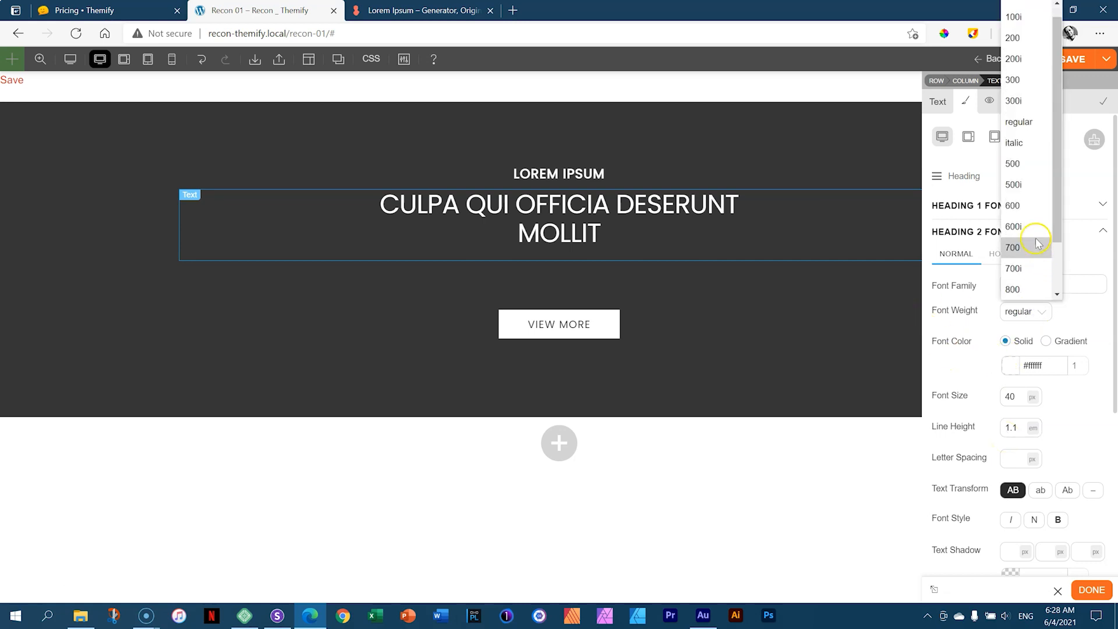
pyautogui.scroll(-3, 1056, 251)
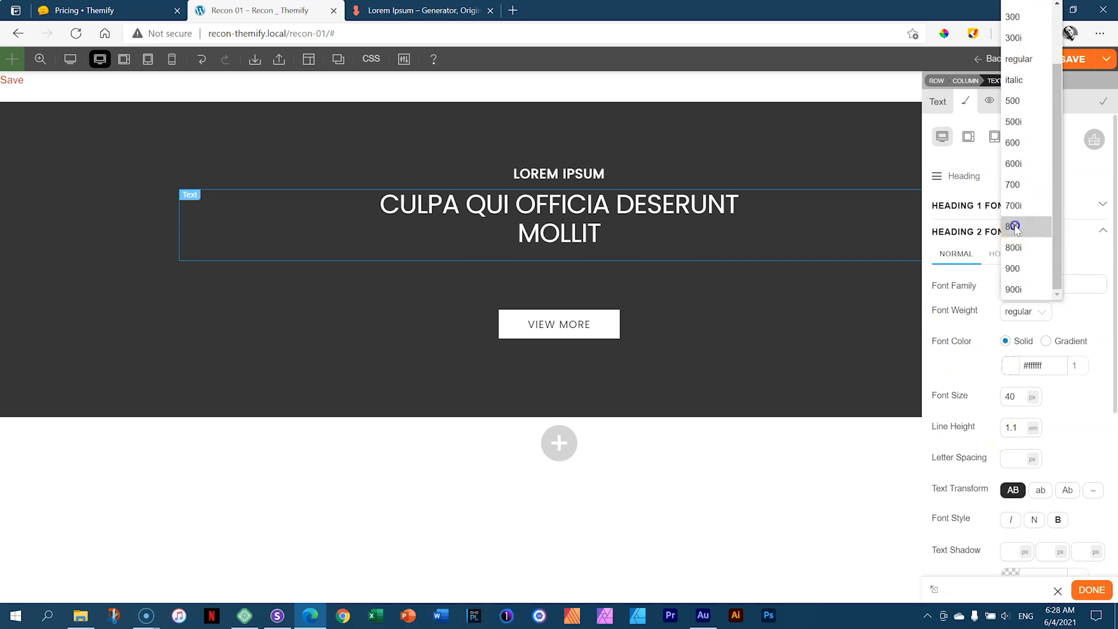
pyautogui.click(1016, 227)
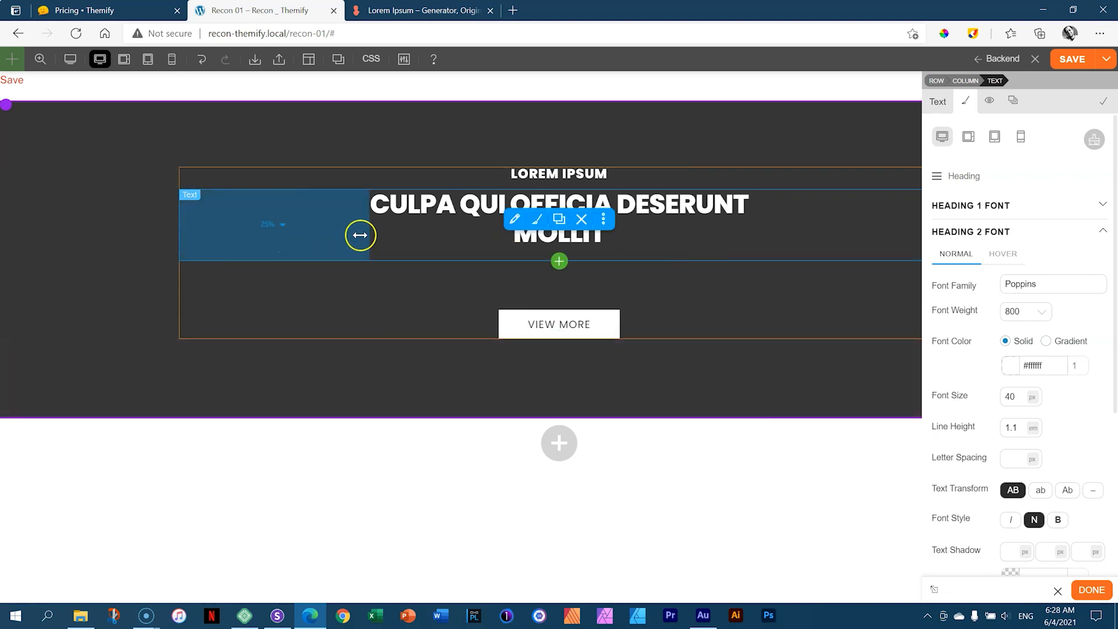
pyautogui.moveTo(360, 235); pyautogui.dragTo(367, 235)
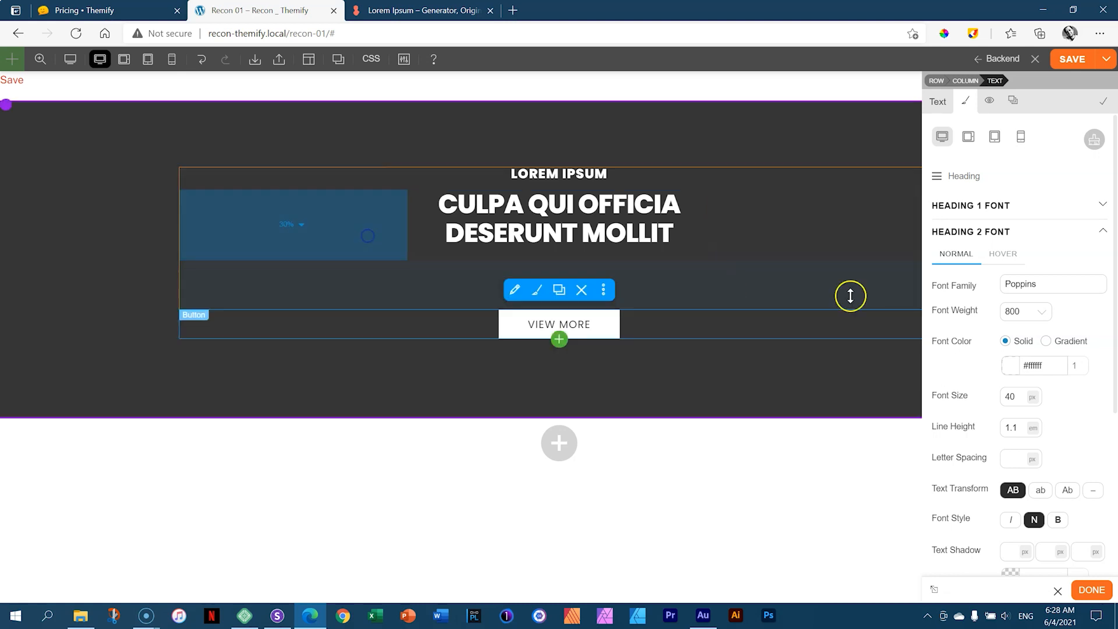
pyautogui.click(1093, 590)
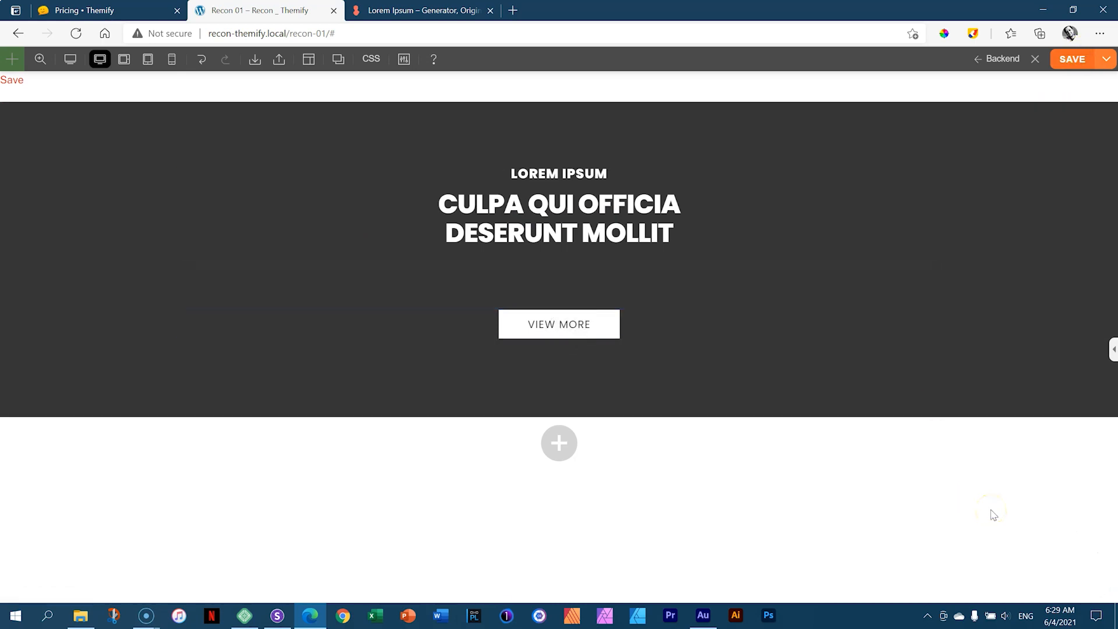
# Copy the page address recon-themify.local/recon-01, switch to the responsive preview app and load the page there
pyautogui.moveTo(328, 35); pyautogui.dragTo(183, 46)
pyautogui.hotkey('ctrl', 'c')
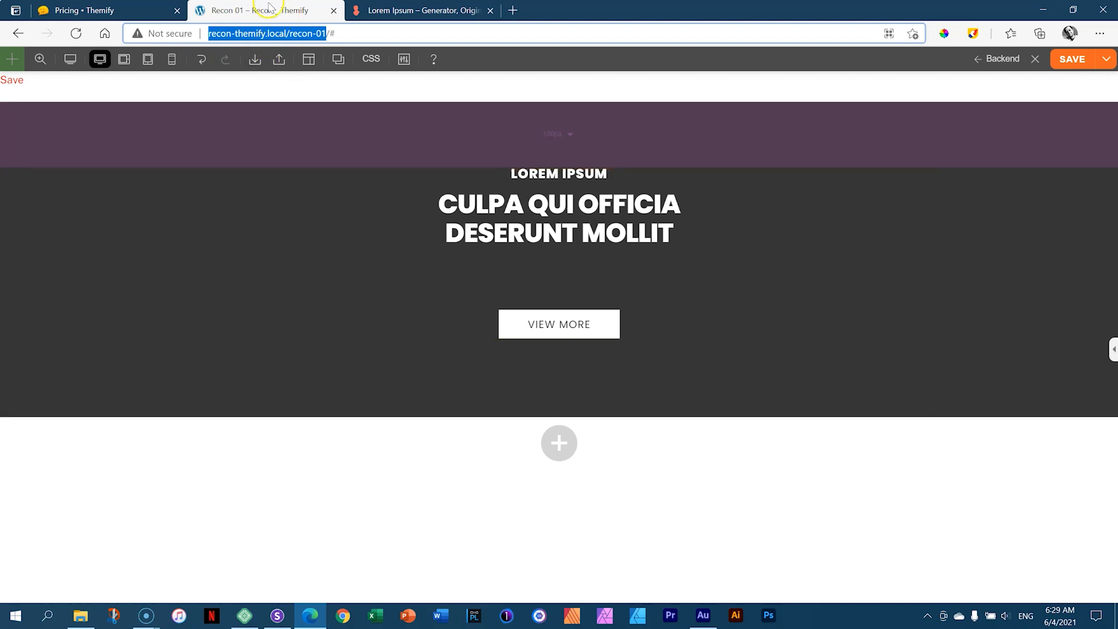
pyautogui.click(278, 616)
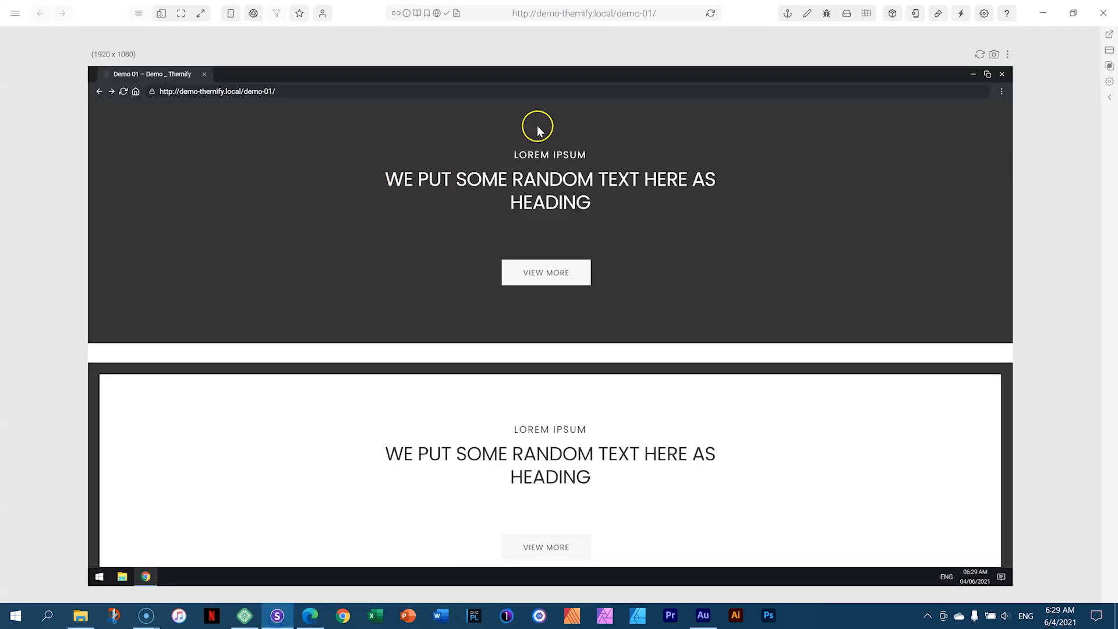
pyautogui.moveTo(571, 12); pyautogui.dragTo(572, 13)
pyautogui.hotkey('ctrl', 'a')
pyautogui.hotkey('ctrl', 'v')
pyautogui.press('Return')
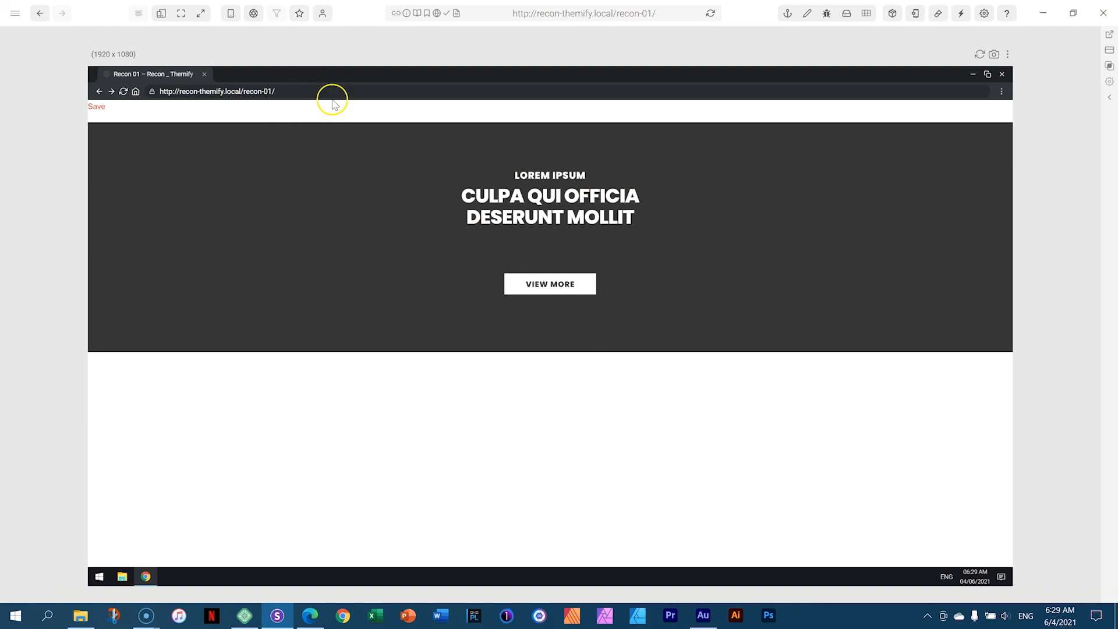
# Show the page on multiple devices and examine the hero layout on desktop, MacBook Air, Galaxy S20, iPhone 12 and iPad
pyautogui.click(161, 14)
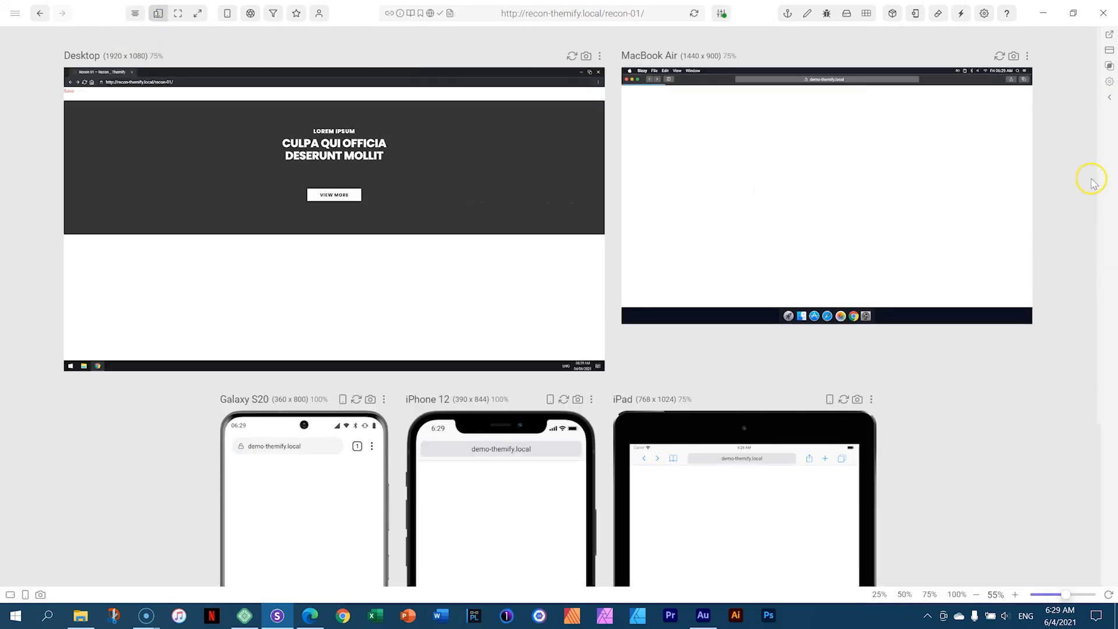
pyautogui.scroll(-2, 1081, 175)
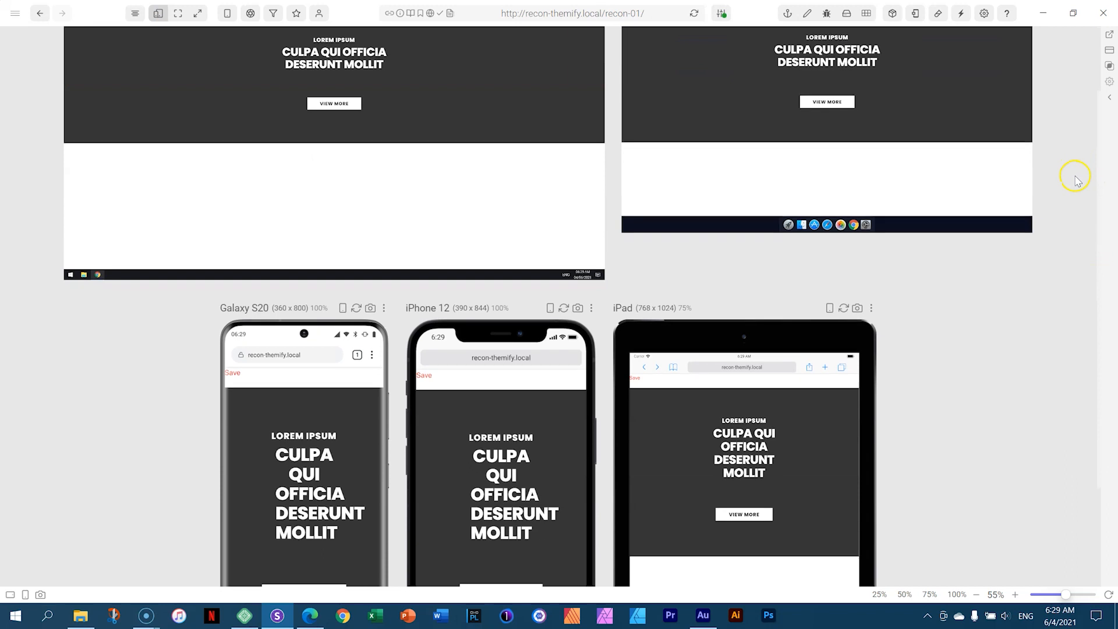
pyautogui.scroll(-3, 1076, 179)
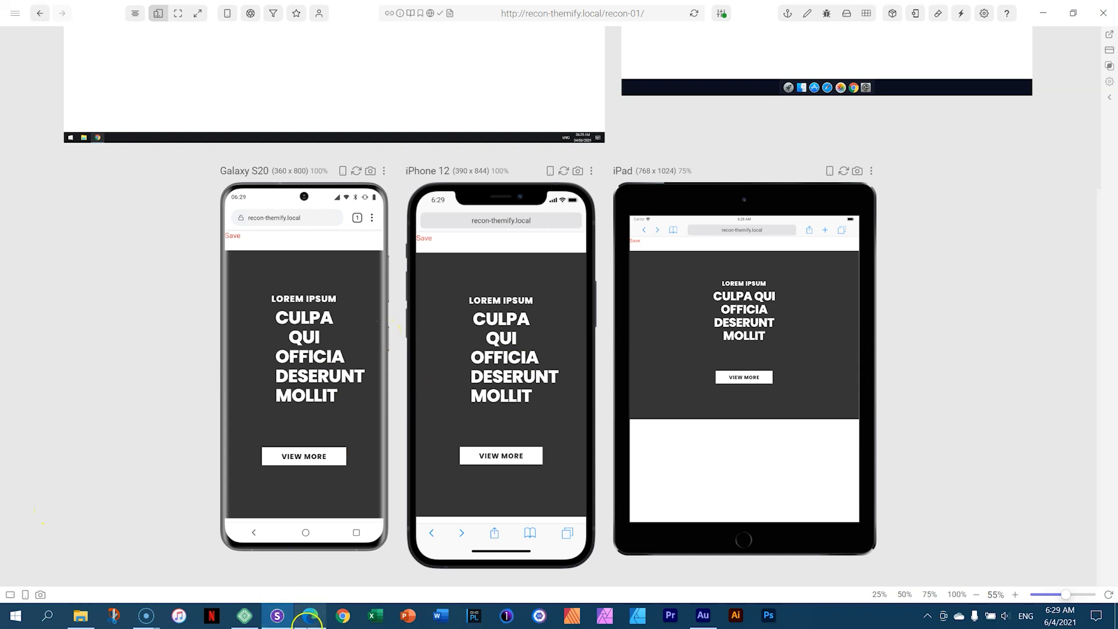
# Switch back to the page builder in the Edge browser and show the page in the tablet landscape view
pyautogui.click(304, 559)
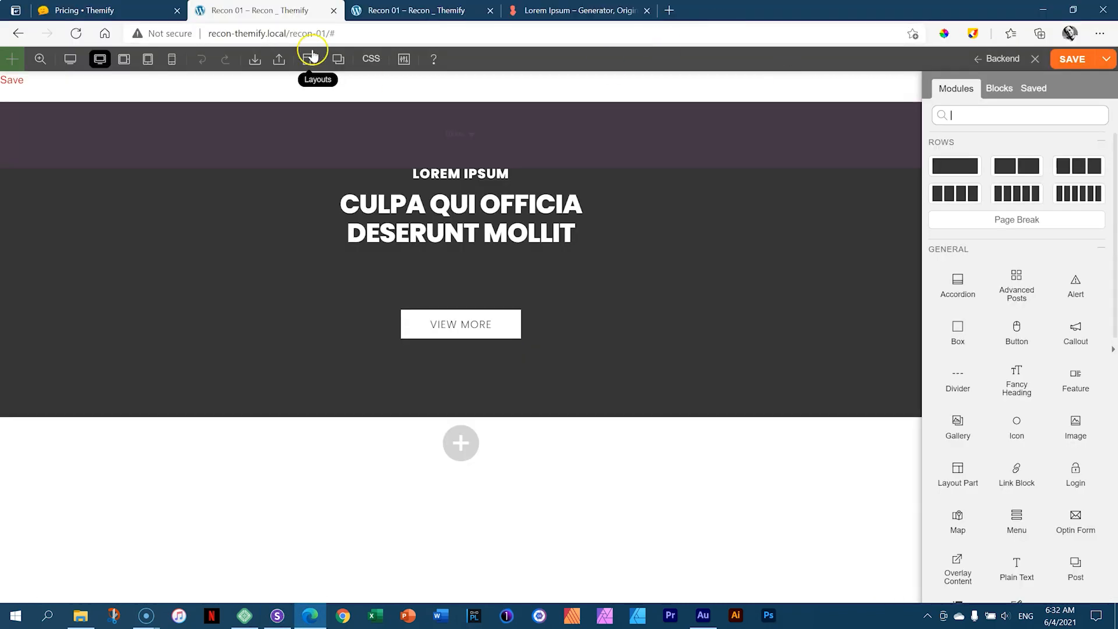
pyautogui.click(125, 59)
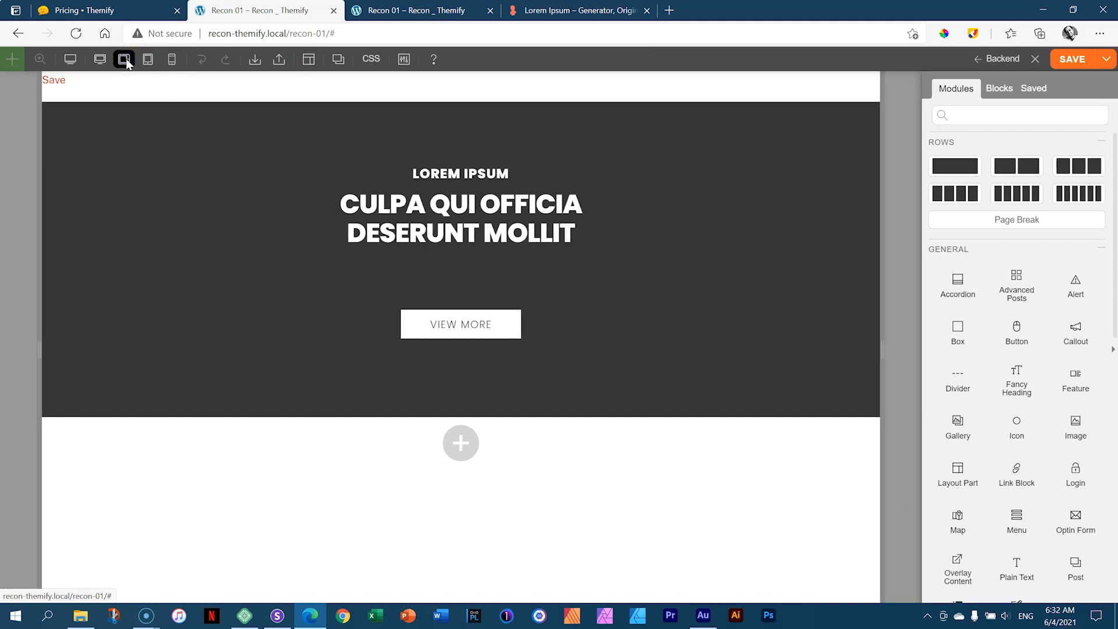
# Check the mobile view, then in the tablet portrait view reduce the main heading text's side padding to about 17%
pyautogui.click(153, 63)
pyautogui.click(168, 65)
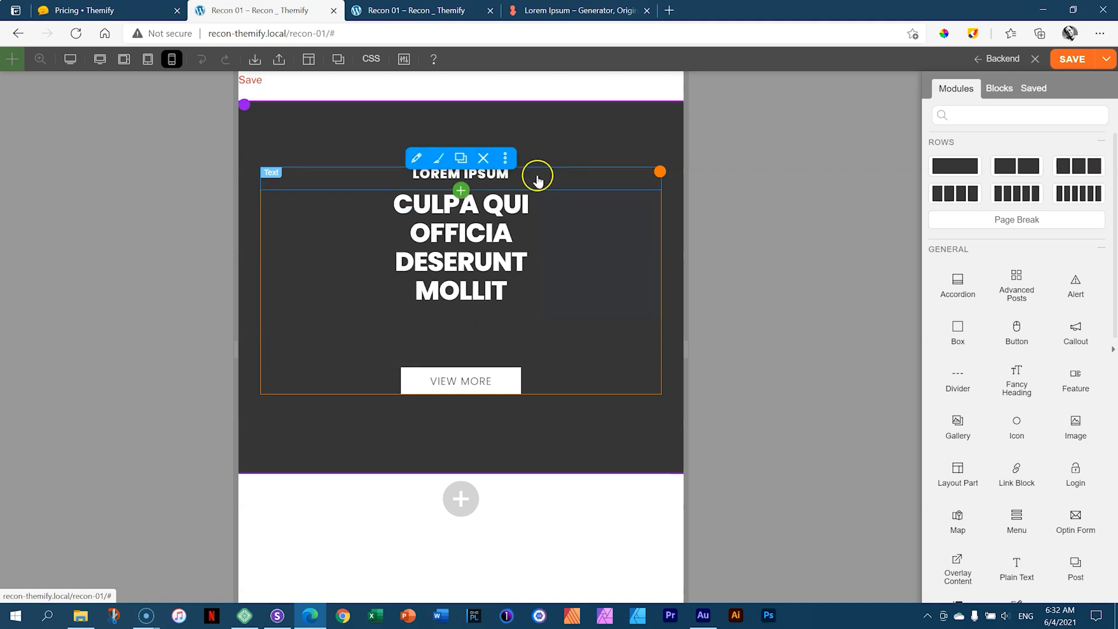
pyautogui.click(148, 60)
pyautogui.click(150, 62)
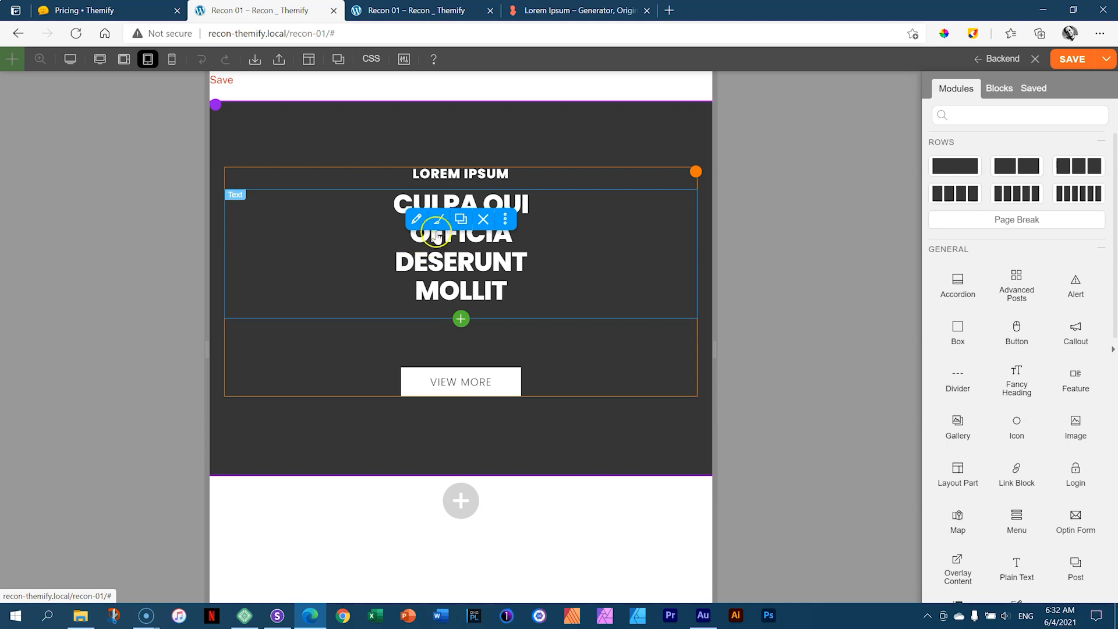
pyautogui.click(439, 223)
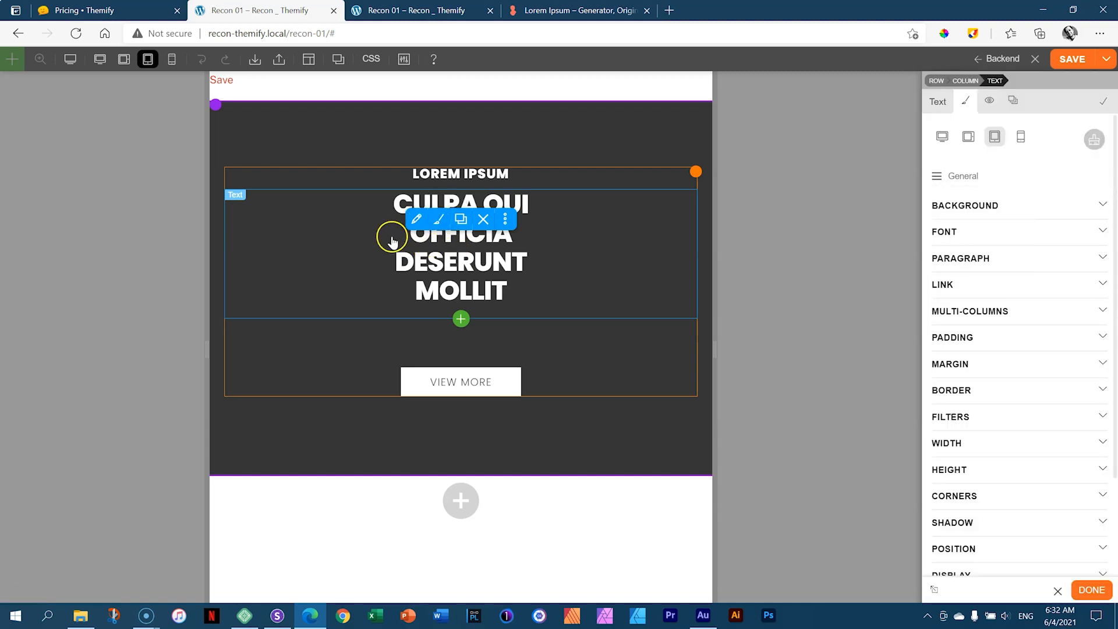
pyautogui.moveTo(339, 243)
pyautogui.mouseDown()
pyautogui.moveTo(321, 242)
pyautogui.moveTo(350, 238)
pyautogui.mouseUp()
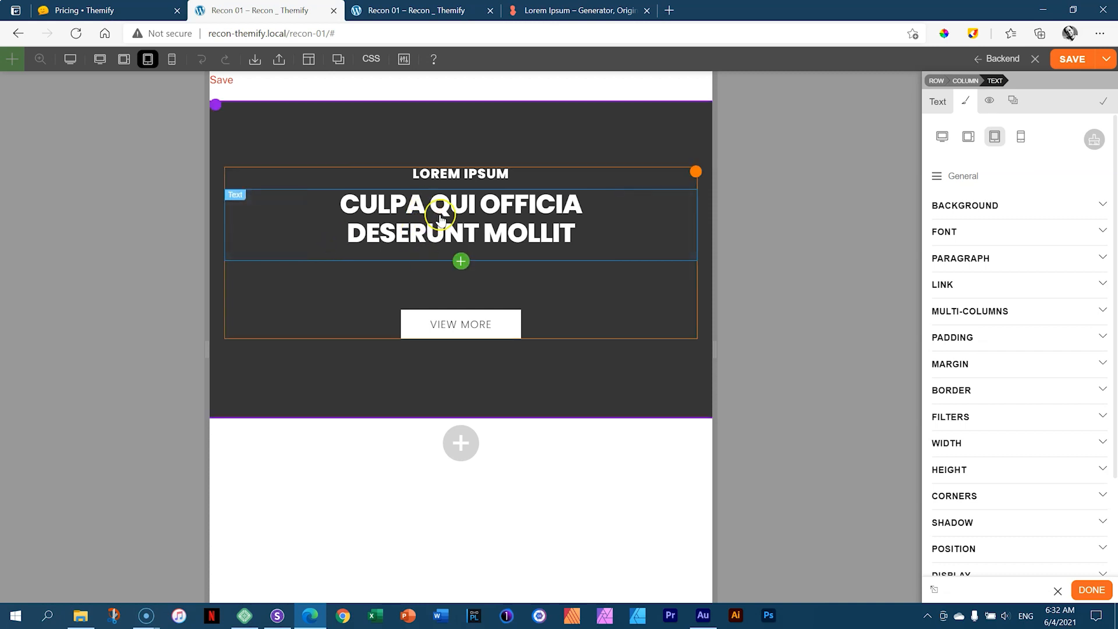
# For tablet portrait, set the main heading text's Heading 2 font size to 30 px and its side padding to 21%
pyautogui.click(440, 221)
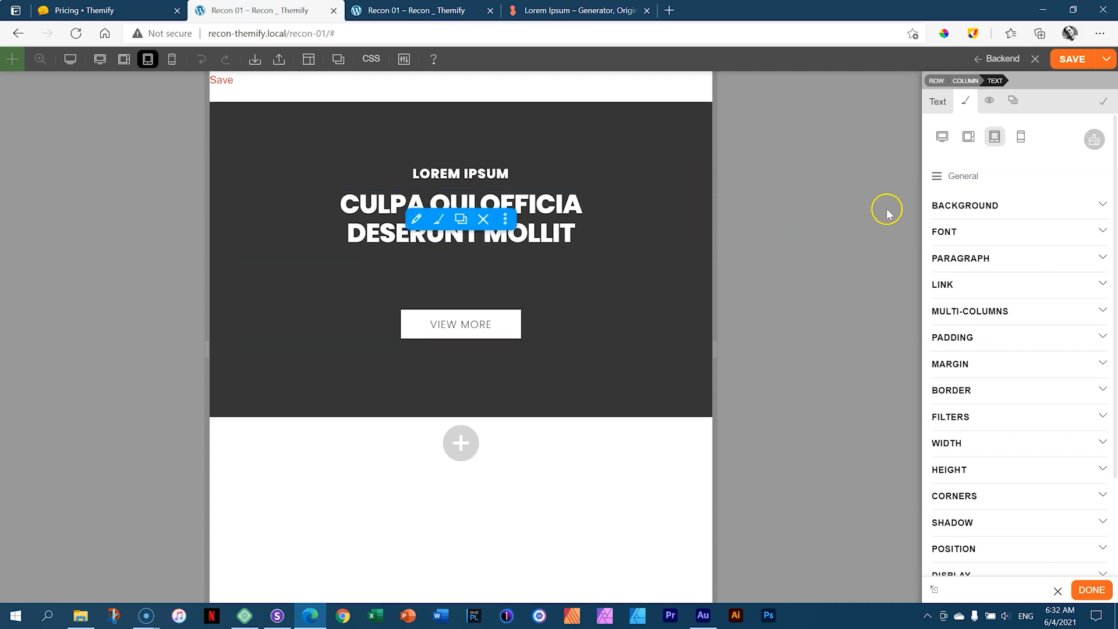
pyautogui.click(950, 175)
pyautogui.click(961, 236)
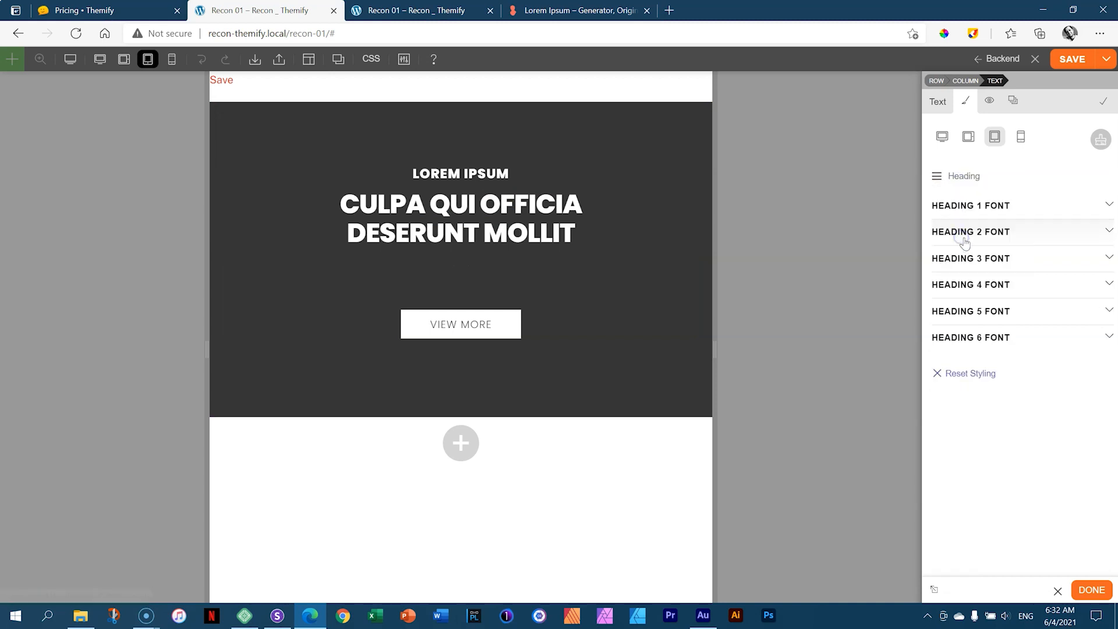
pyautogui.click(965, 236)
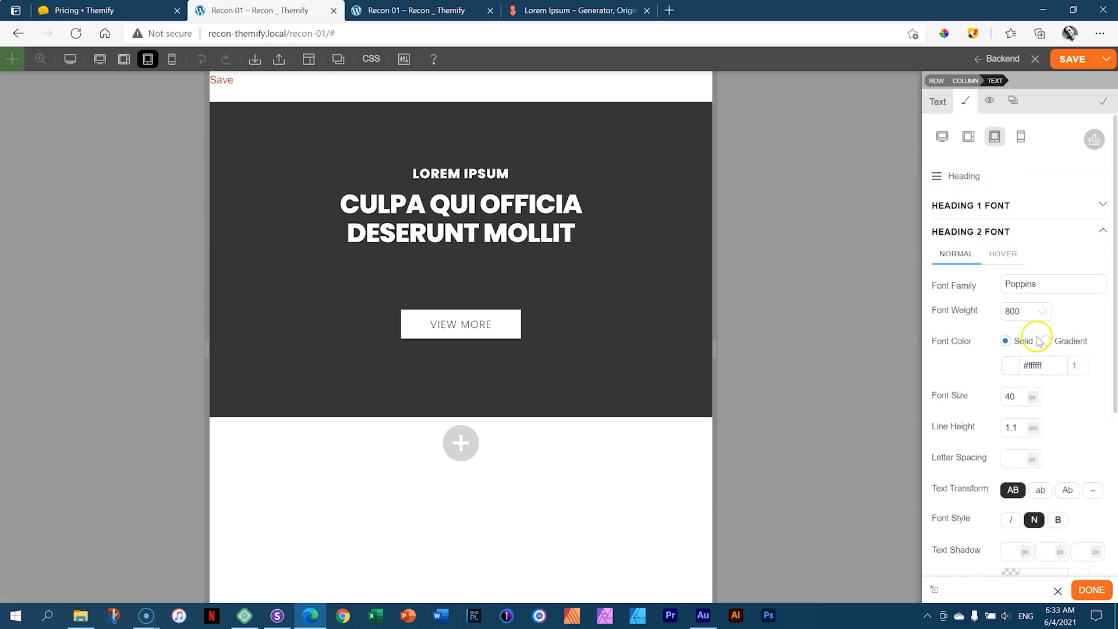
pyautogui.doubleClick(1012, 396)
pyautogui.write('30')
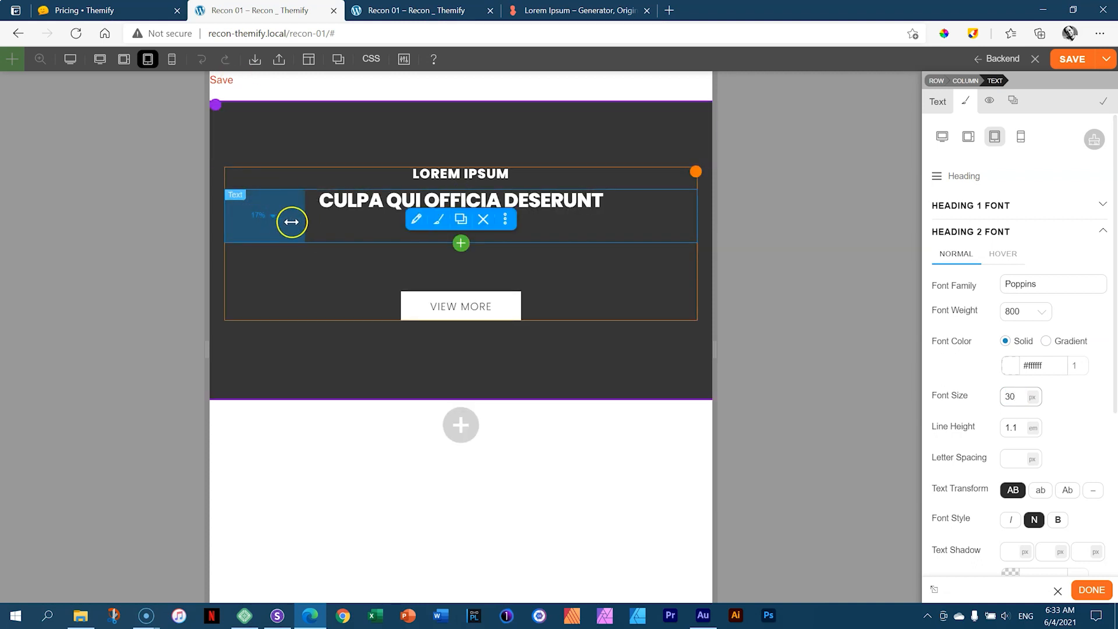
pyautogui.moveTo(297, 222); pyautogui.dragTo(302, 222)
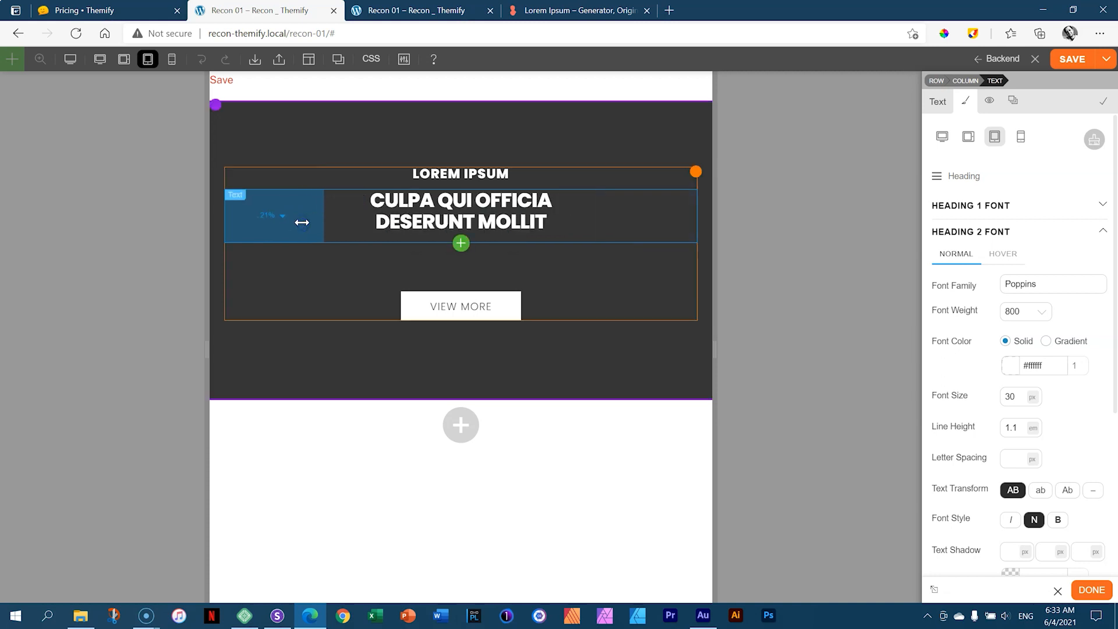
# In the mobile view, set the main heading's Heading 2 font to 20 px and weight 500, with about 30% side padding
pyautogui.click(171, 60)
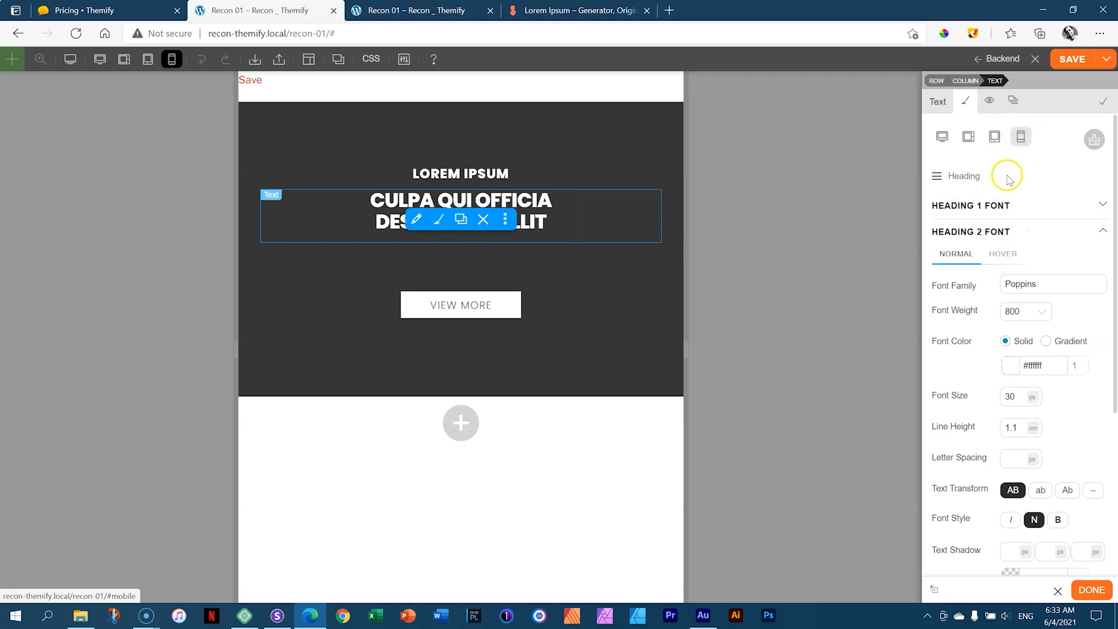
pyautogui.doubleClick(1013, 398)
pyautogui.write('20')
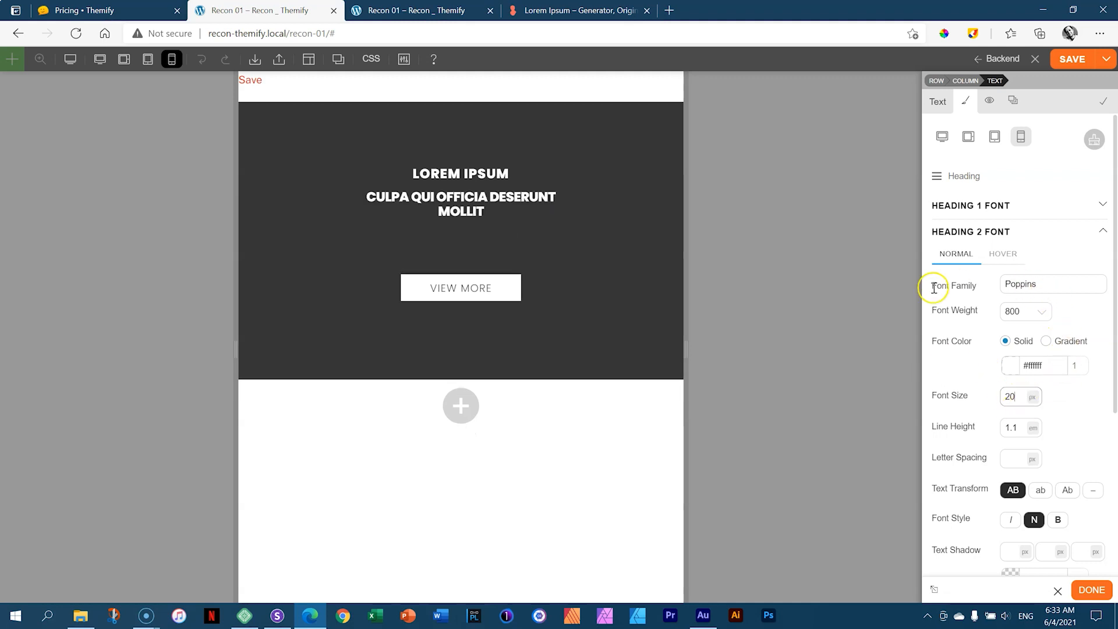
pyautogui.click(1041, 313)
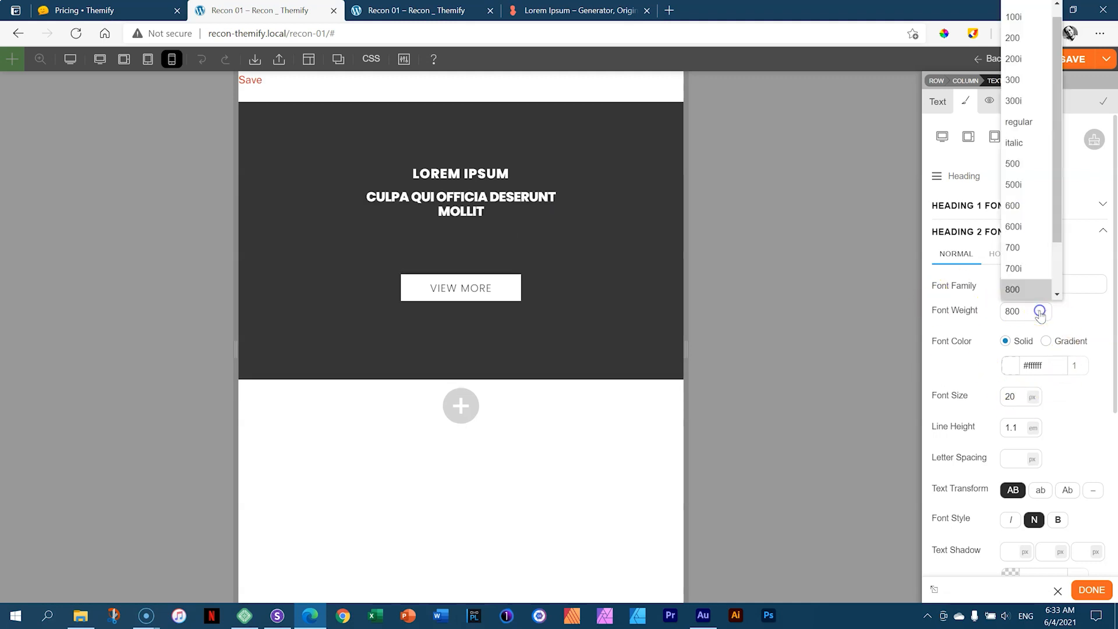
pyautogui.click(1038, 164)
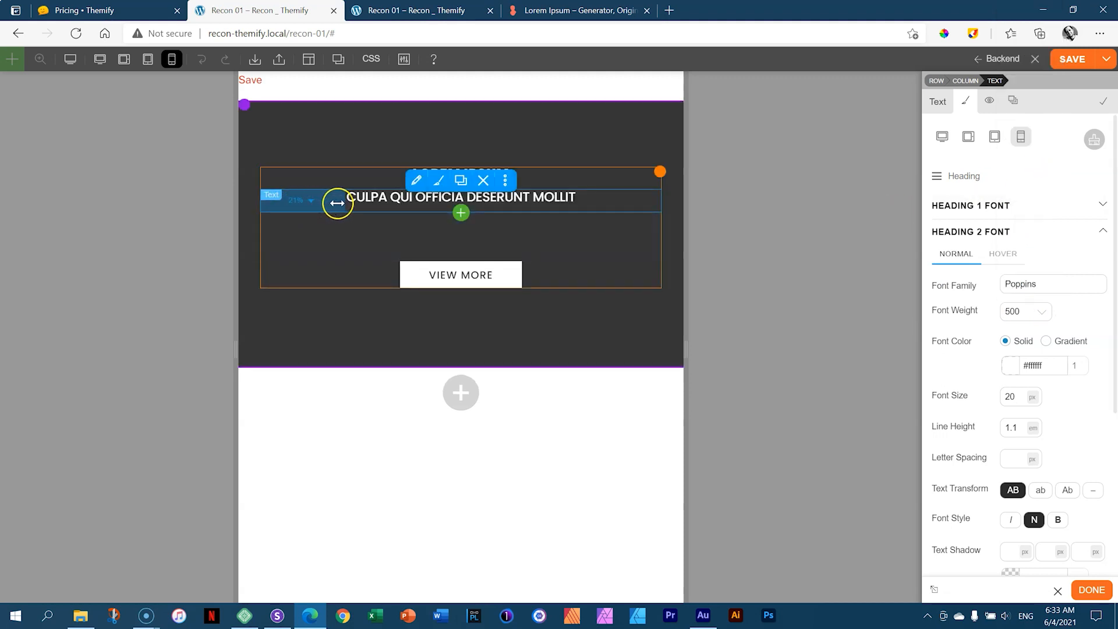
pyautogui.moveTo(341, 203); pyautogui.dragTo(350, 203)
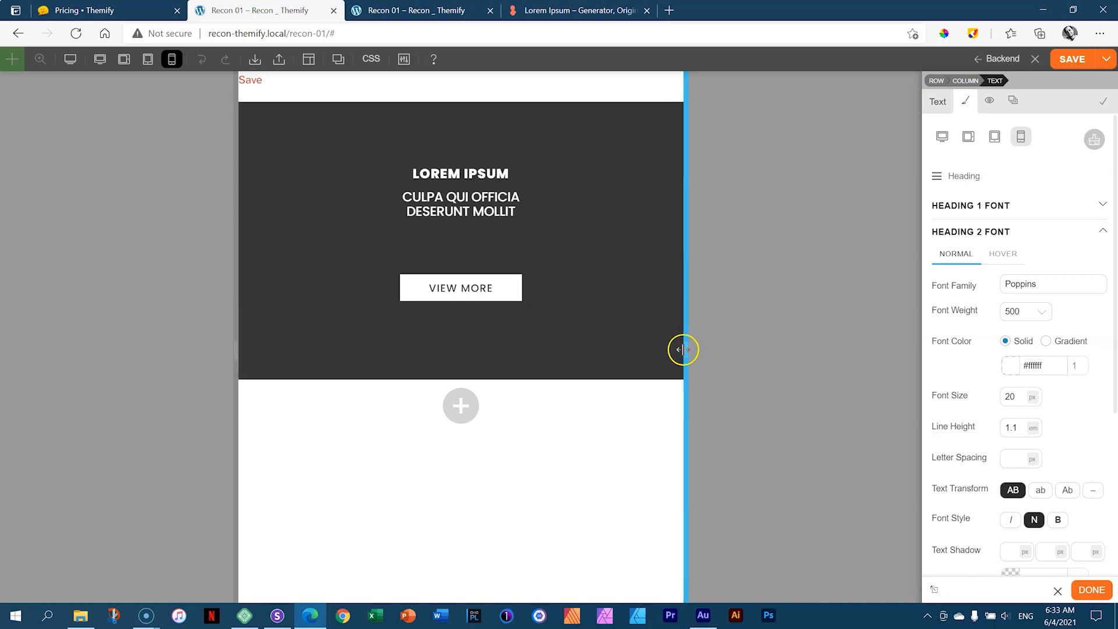
# Narrow the mobile canvas to phone width and reduce the main heading text's side padding so it wraps onto two lines
pyautogui.moveTo(236, 349); pyautogui.dragTo(239, 349)
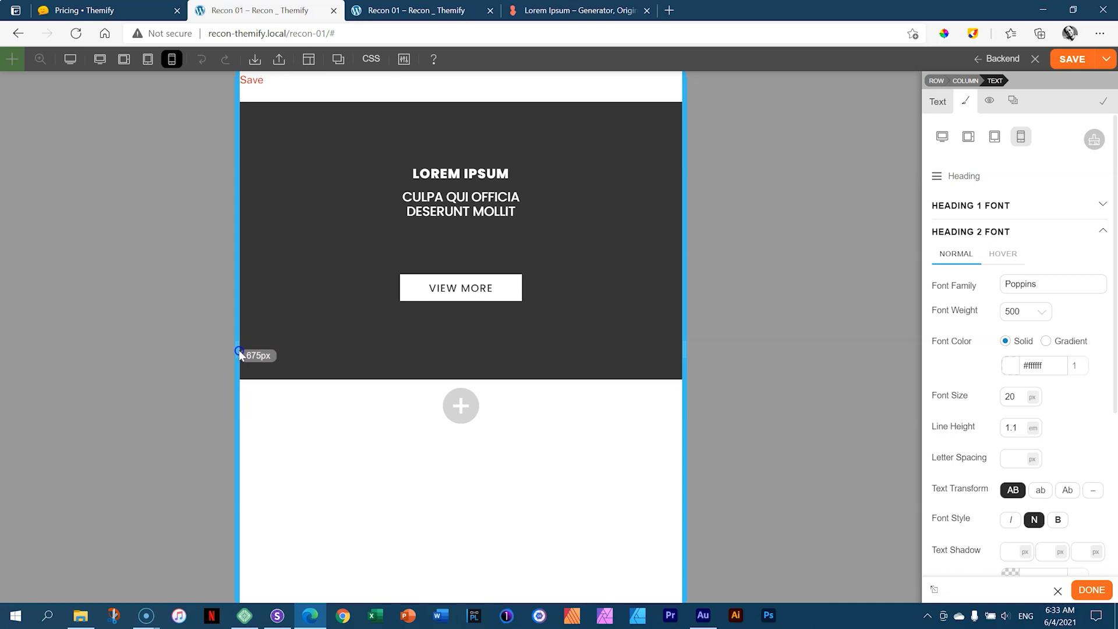
pyautogui.moveTo(239, 351); pyautogui.dragTo(344, 395)
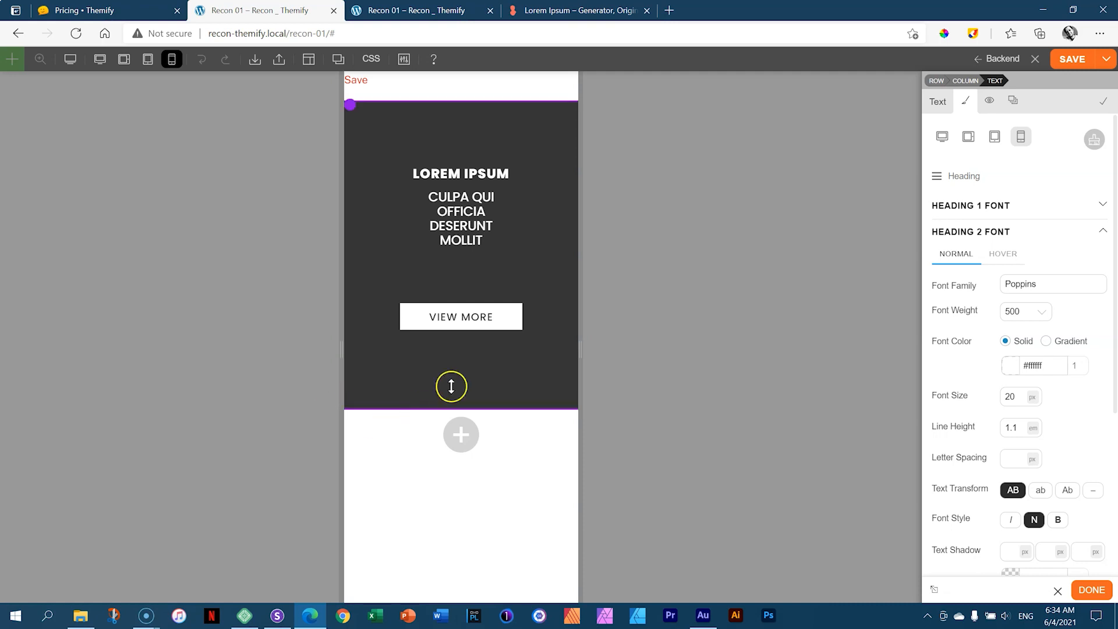
pyautogui.moveTo(449, 220)
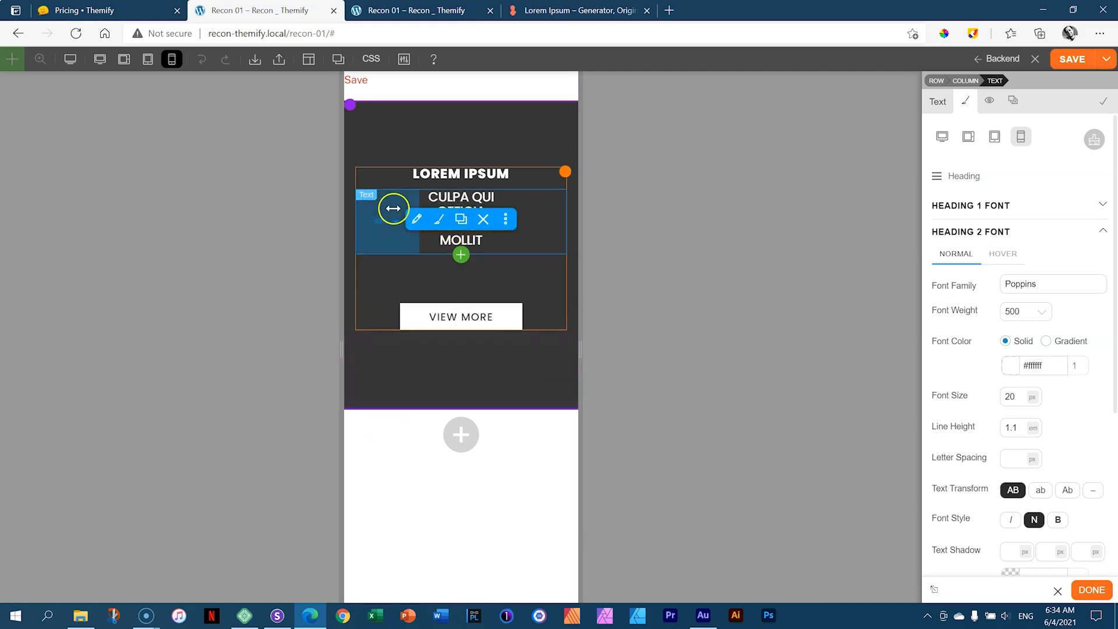
pyautogui.moveTo(397, 208); pyautogui.dragTo(377, 210)
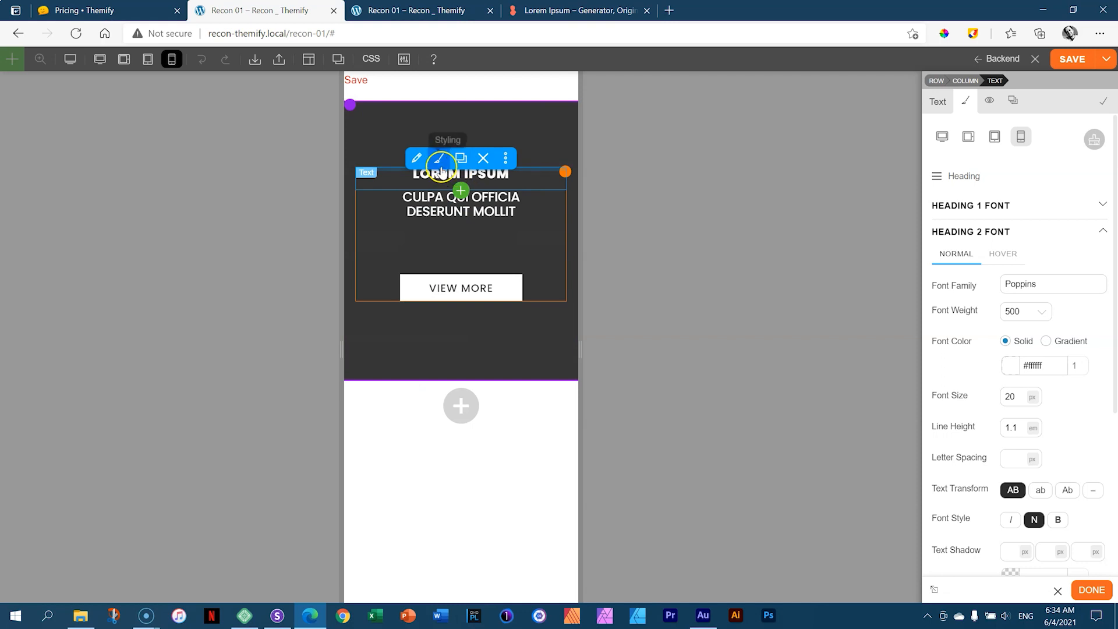
# Set the mobile Heading 3 font of the Lorem Ipsum text to weight 200 and size 14 px
pyautogui.click(441, 169)
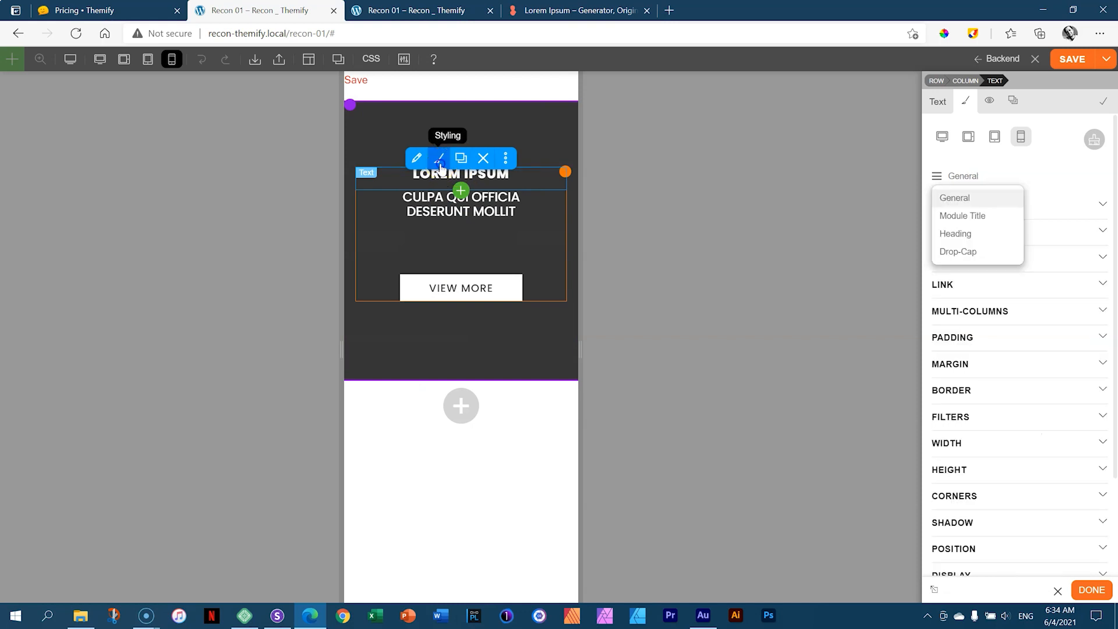
pyautogui.click(955, 177)
pyautogui.click(955, 233)
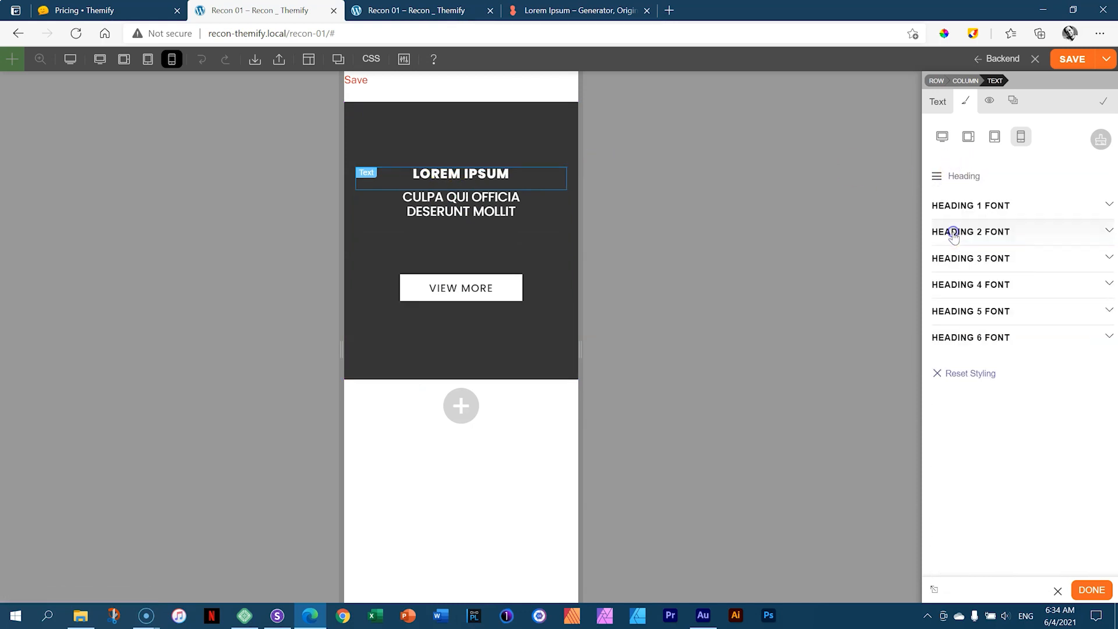
pyautogui.click(955, 258)
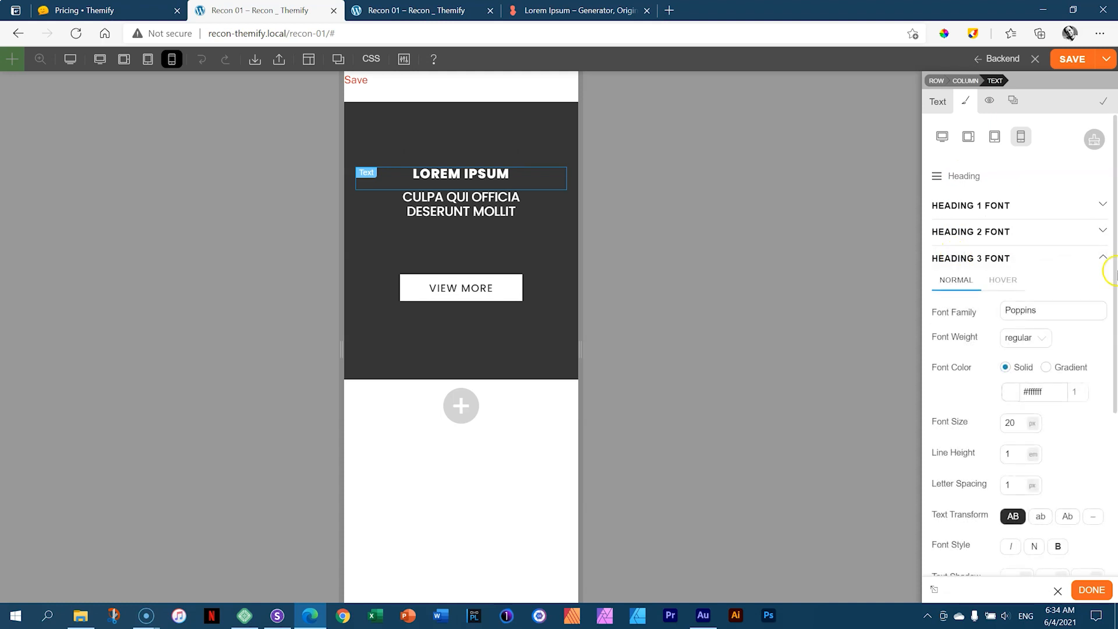
pyautogui.scroll(-1, 1114, 257)
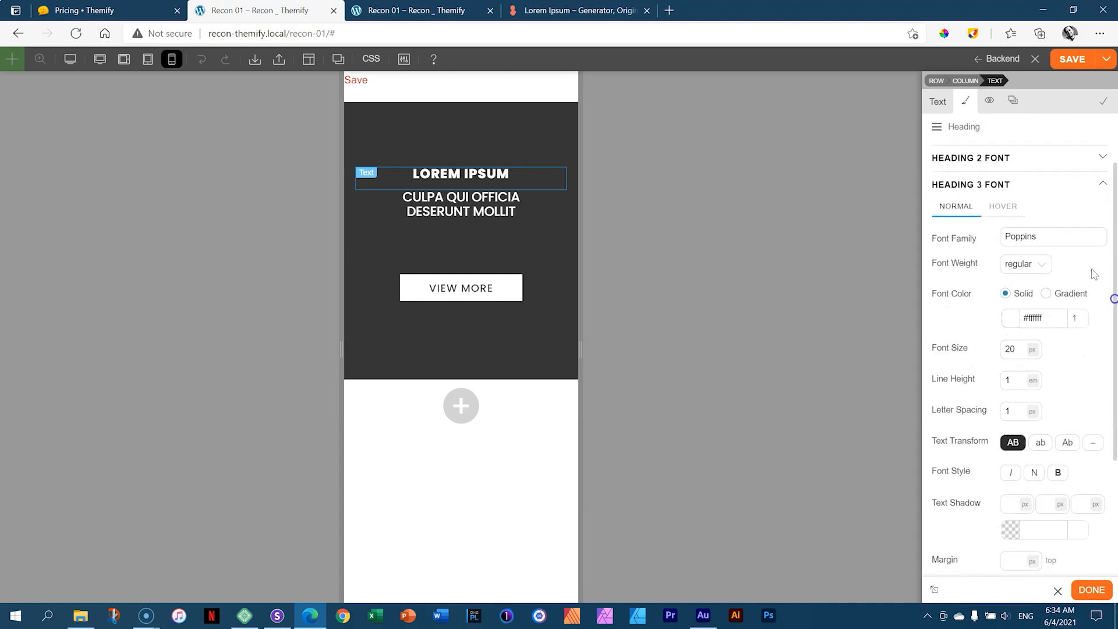
pyautogui.click(1035, 270)
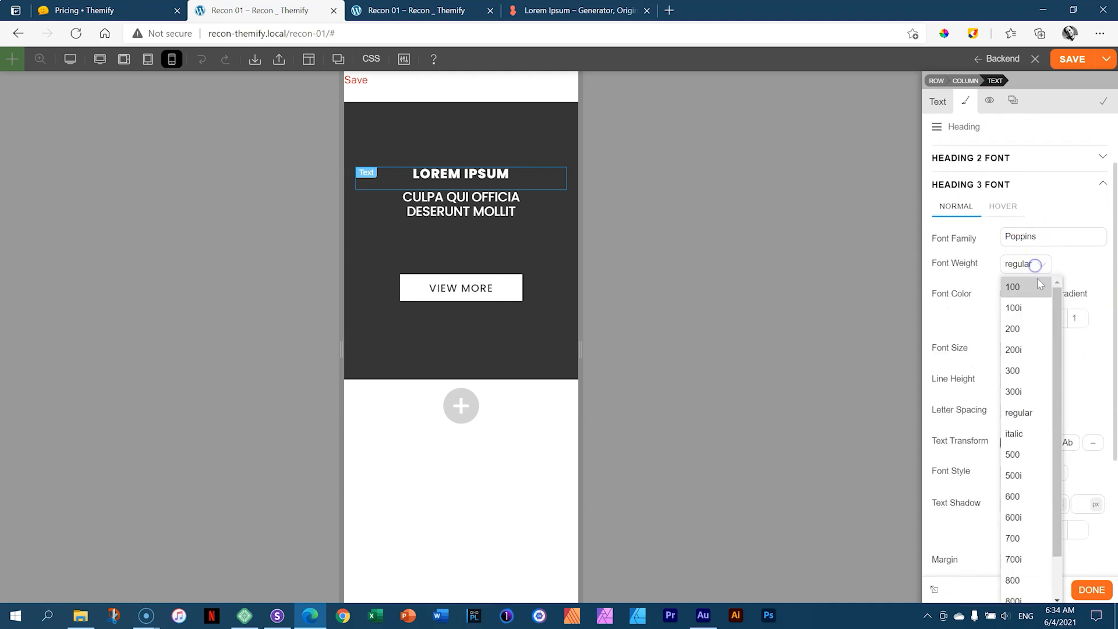
pyautogui.click(1034, 329)
pyautogui.click(1011, 348)
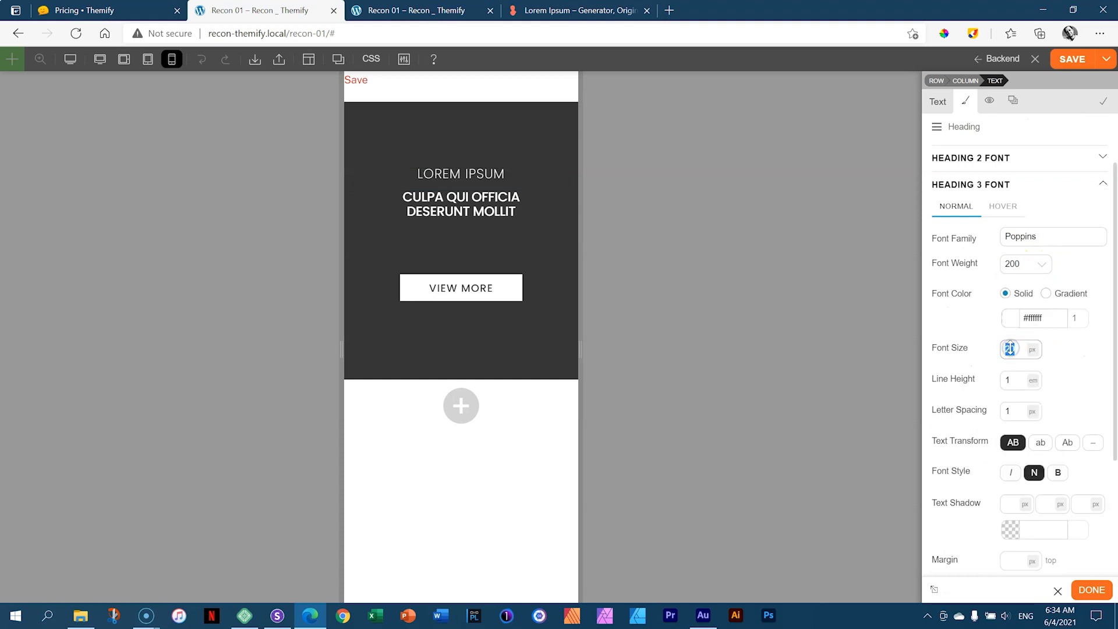
pyautogui.write('14')
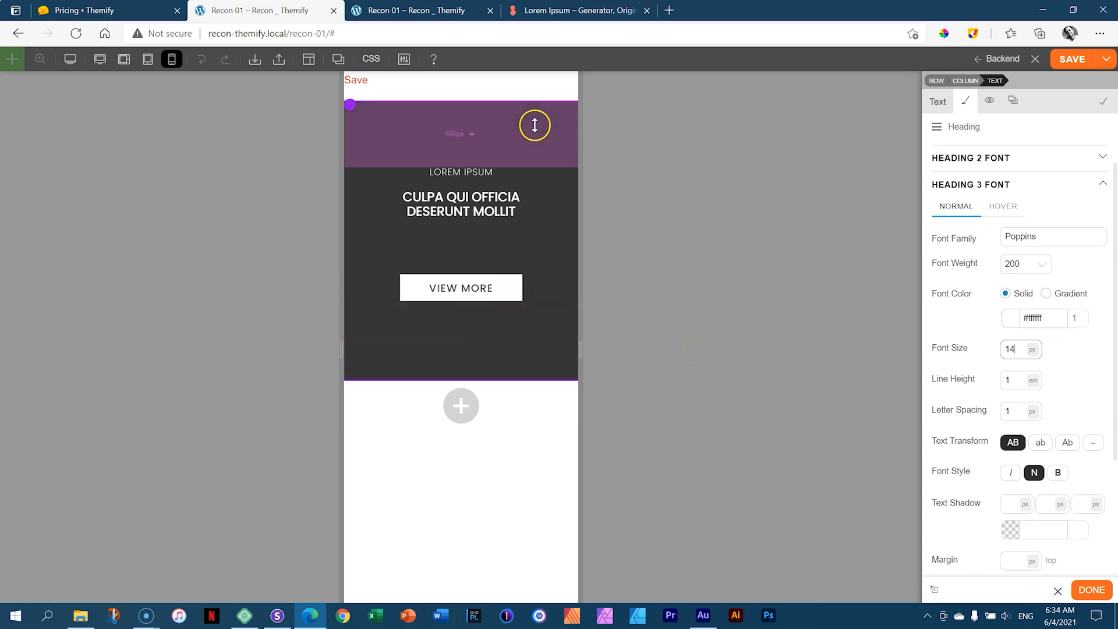
# Increase the hero row's mobile top padding to 120 px, enlarge its bottom padding and save the page
pyautogui.moveTo(535, 125); pyautogui.dragTo(534, 144)
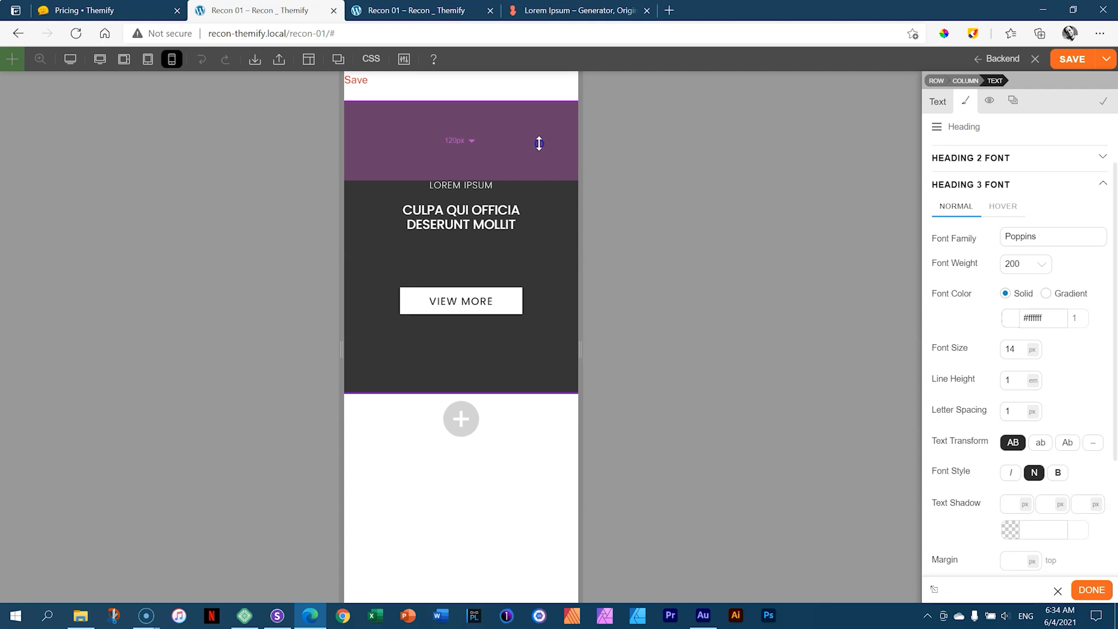
pyautogui.moveTo(536, 362); pyautogui.dragTo(533, 400)
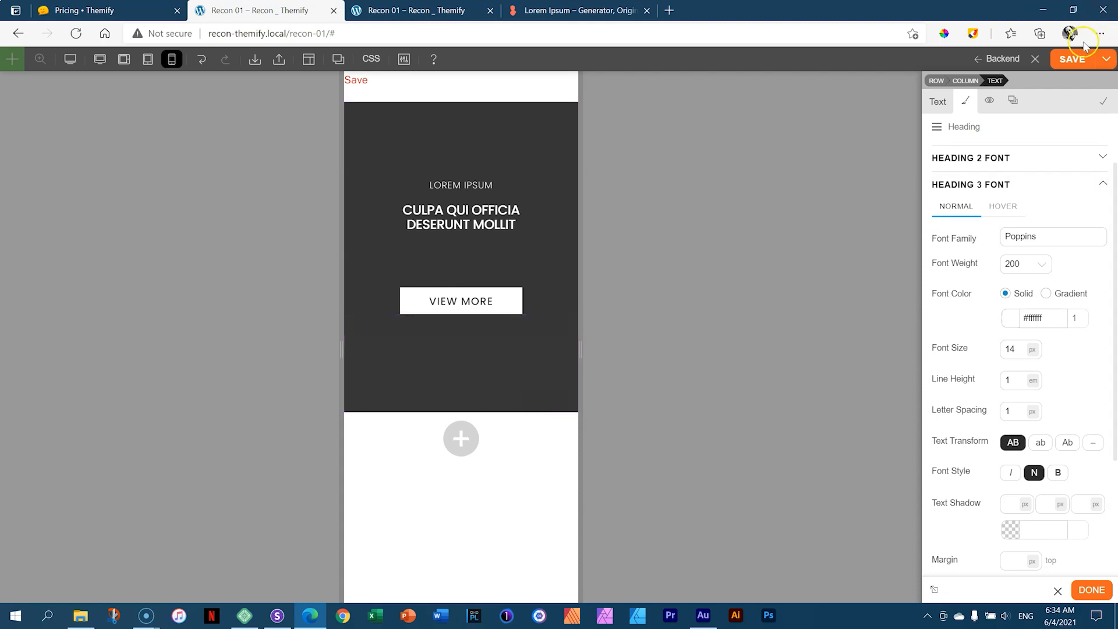
pyautogui.click(1078, 65)
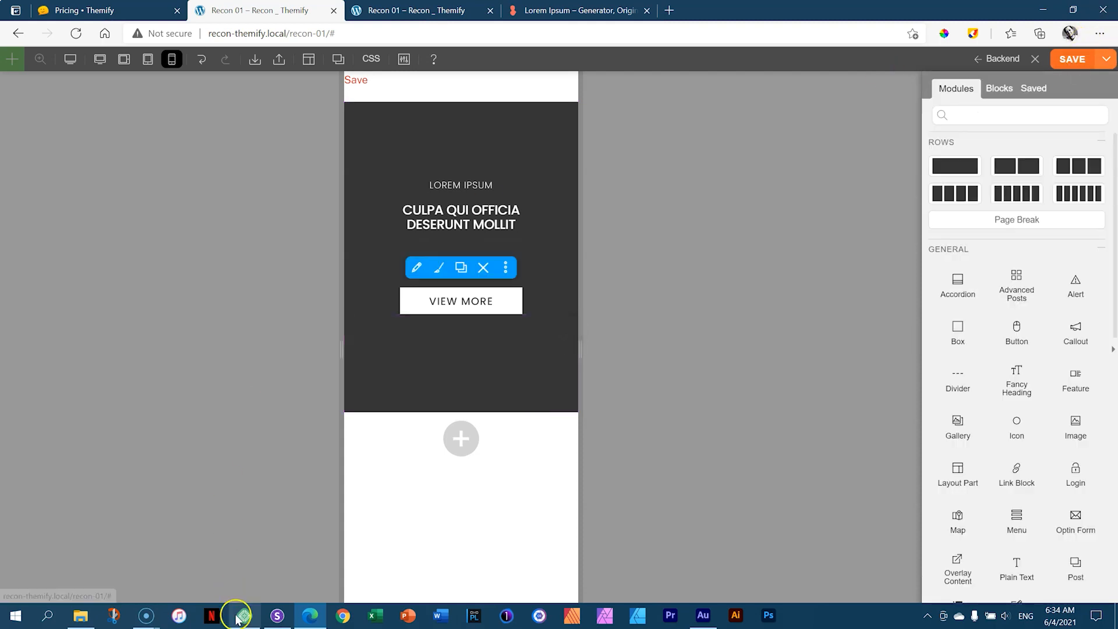
# Switch to the responsive preview app and examine the hero layout on Galaxy S20, iPhone 12, iPad, desktop and MacBook Air
pyautogui.click(278, 620)
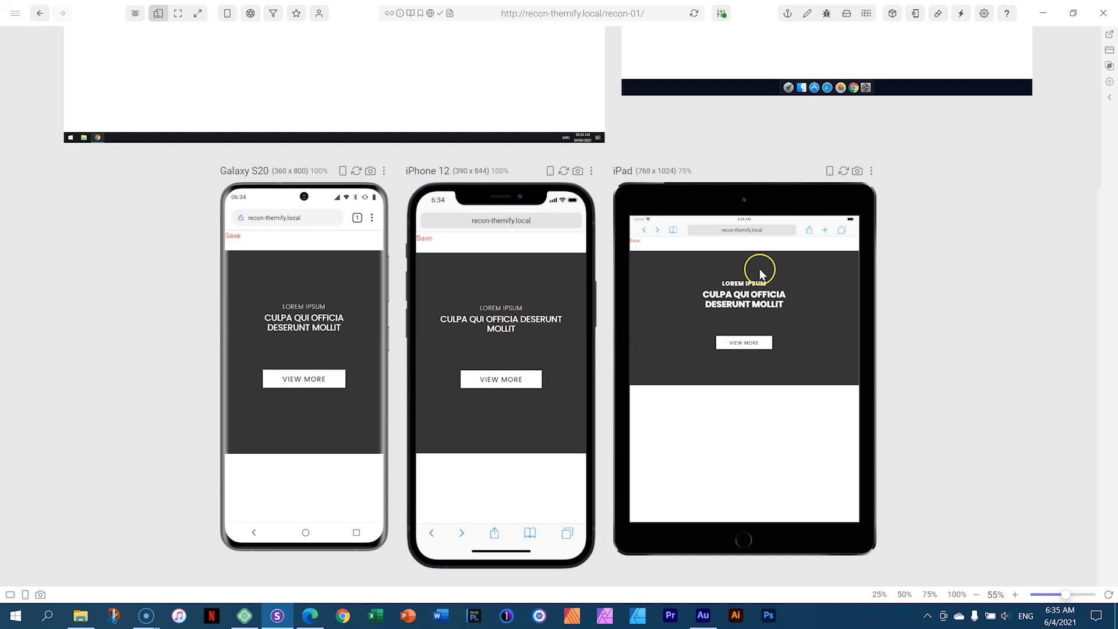
pyautogui.scroll(4, 812, 326)
pyautogui.scroll(-2, 830, 366)
pyautogui.scroll(2, 829, 367)
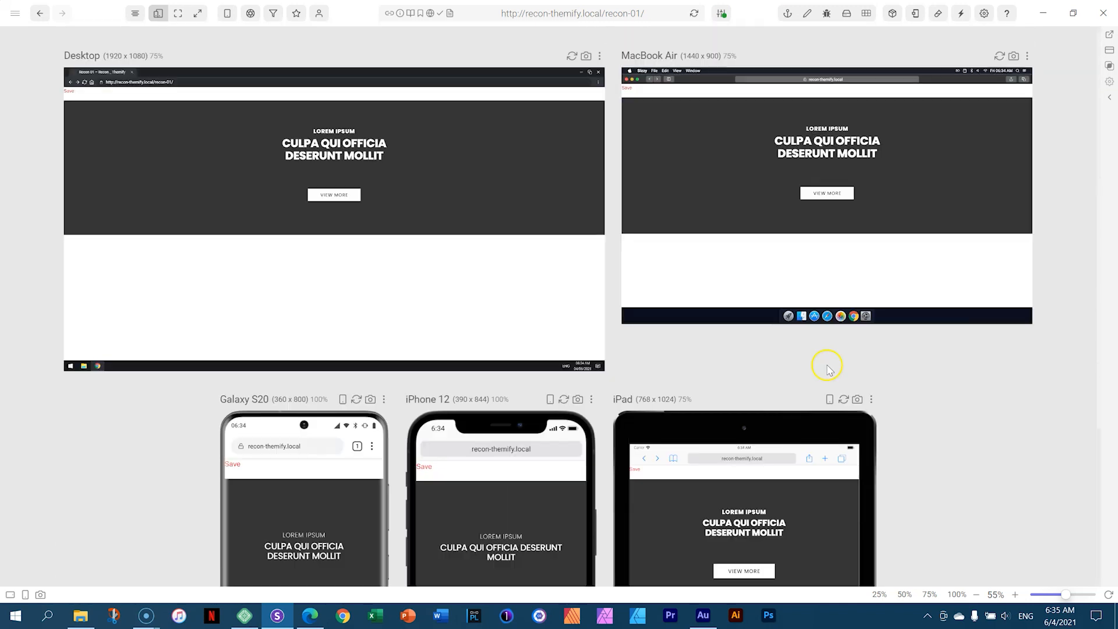
# Switch to the browser and preview the hero row's mobile layout on iPhone XS, iPhone XR and Galaxy S7
pyautogui.click(308, 617)
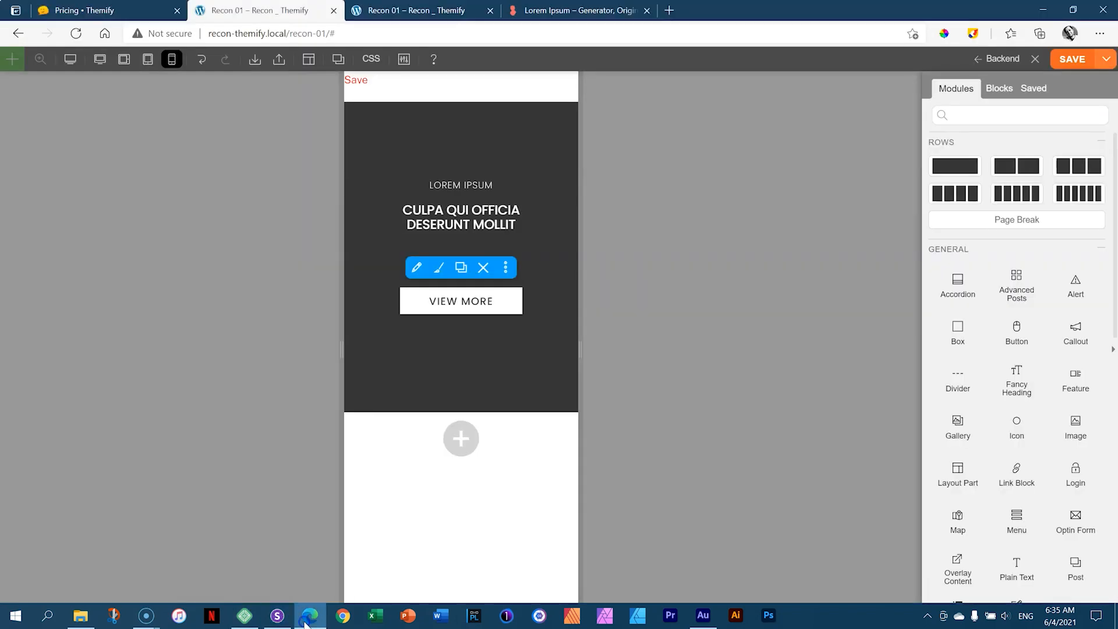
pyautogui.click(107, 63)
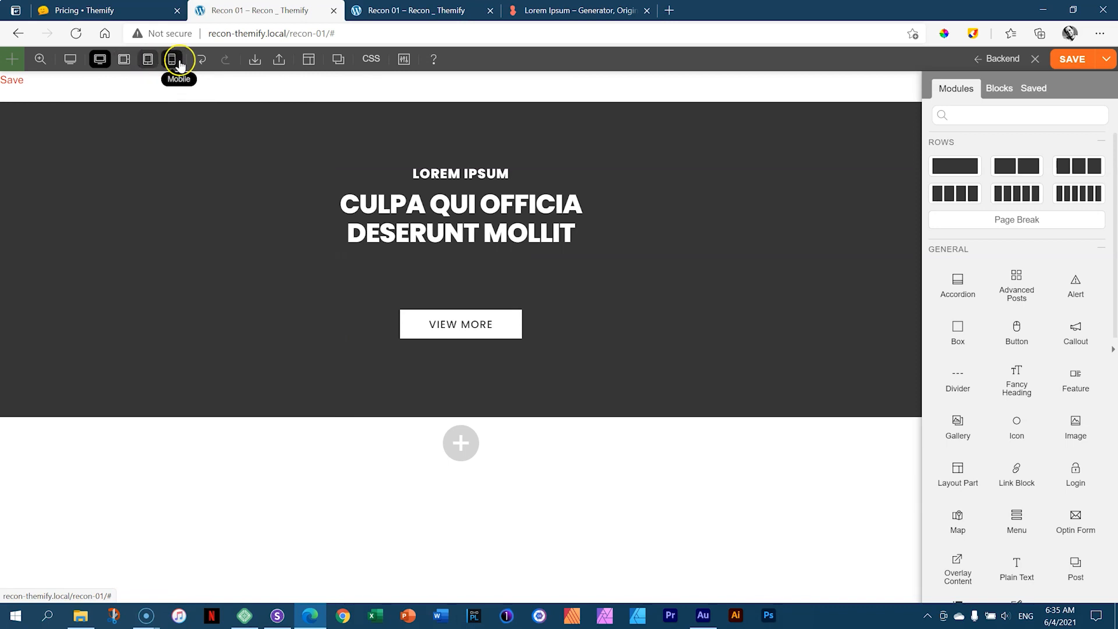
pyautogui.click(70, 60)
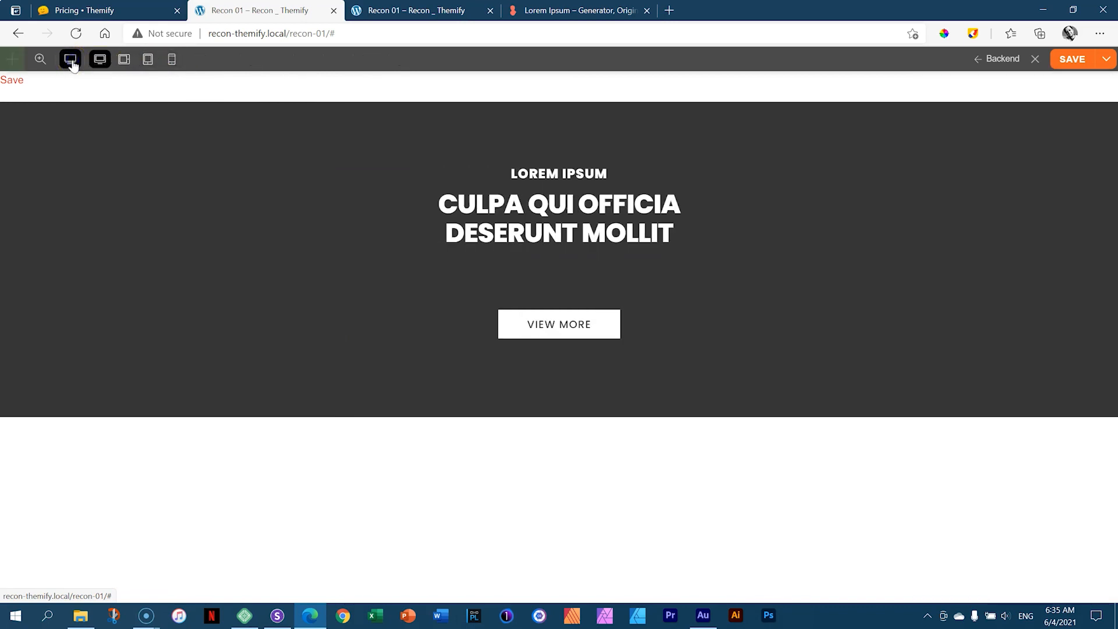
pyautogui.click(172, 60)
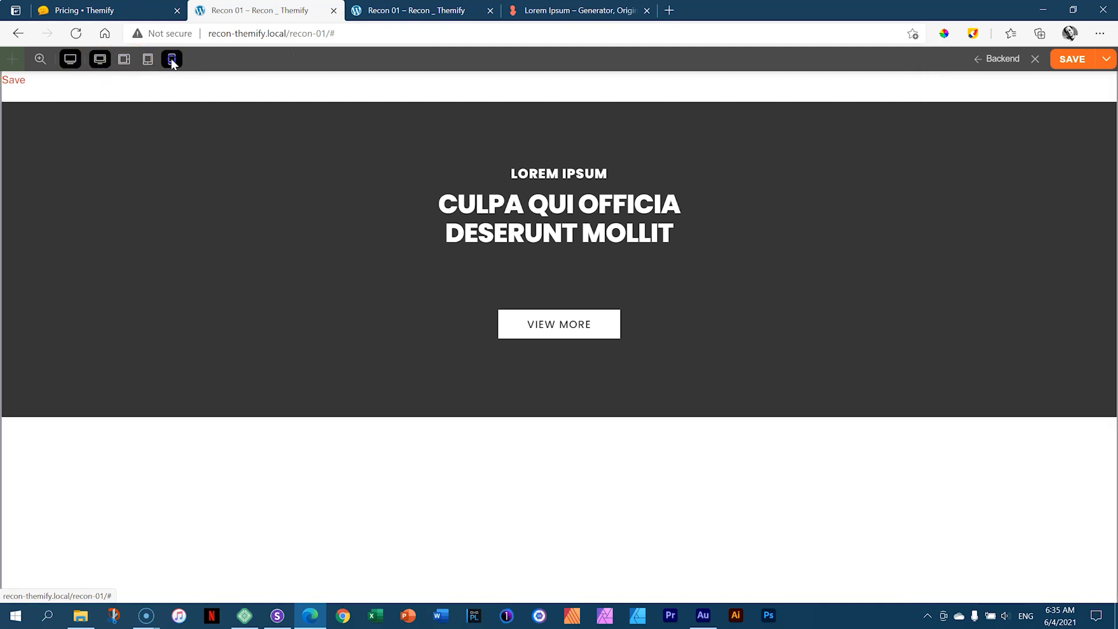
pyautogui.click(171, 61)
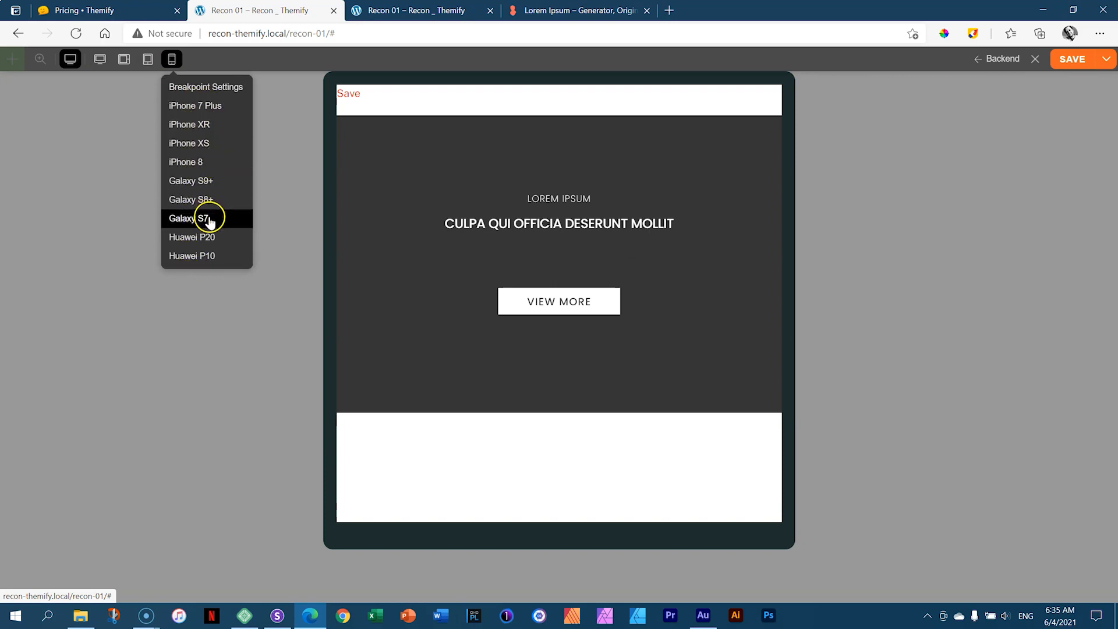
pyautogui.click(191, 144)
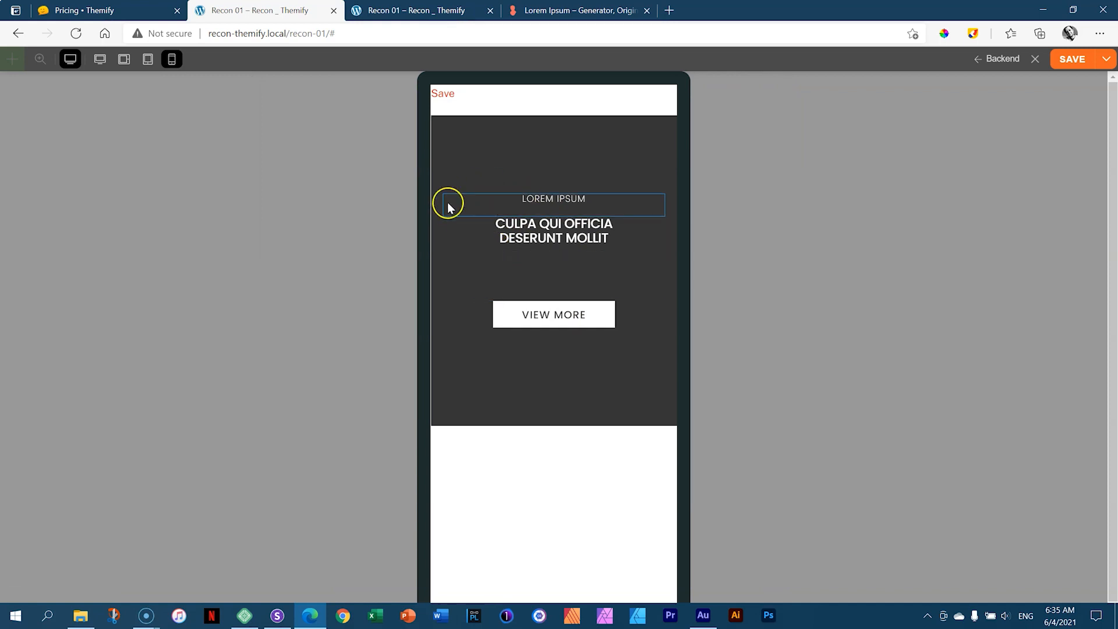
pyautogui.click(171, 63)
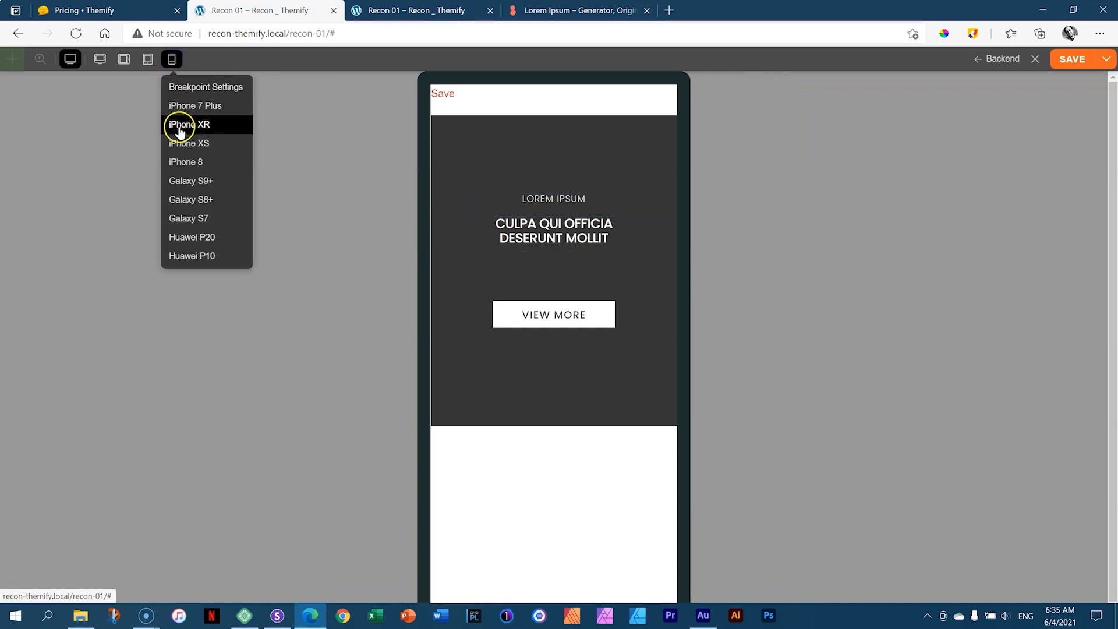
pyautogui.click(180, 128)
pyautogui.click(173, 62)
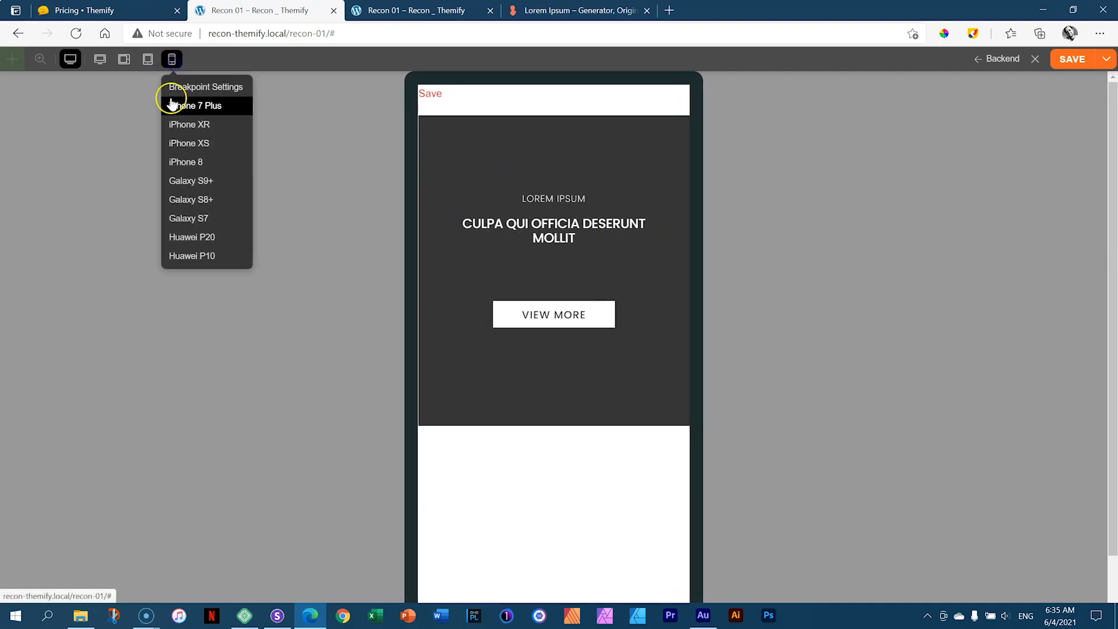
pyautogui.click(187, 219)
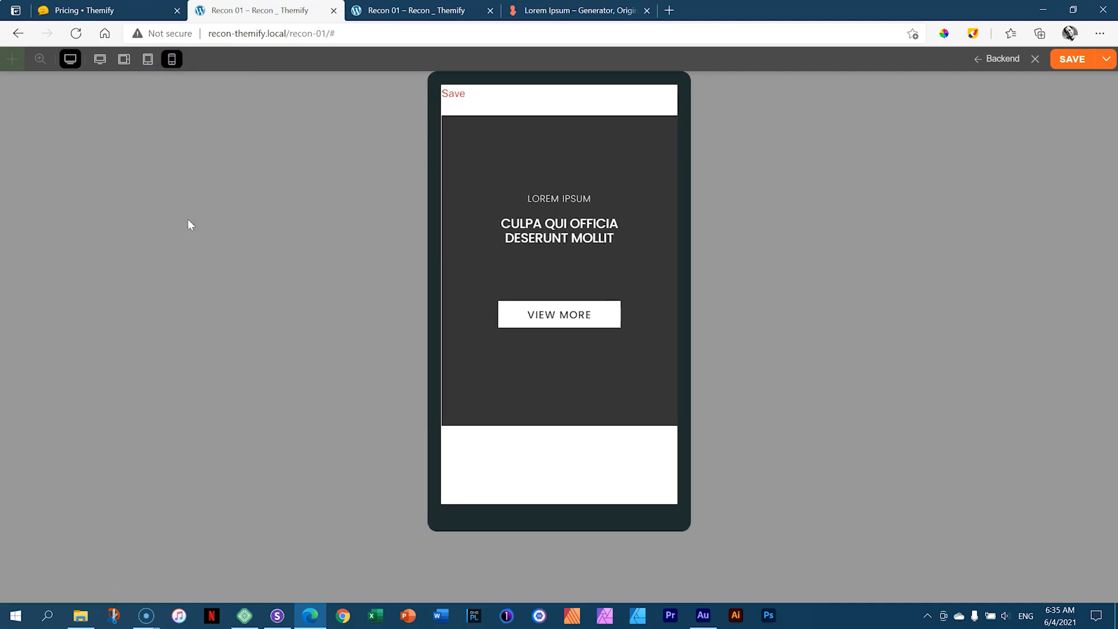
# Leave the device preview, return to the desktop layout and save the page
pyautogui.click(71, 60)
pyautogui.click(149, 66)
pyautogui.click(100, 62)
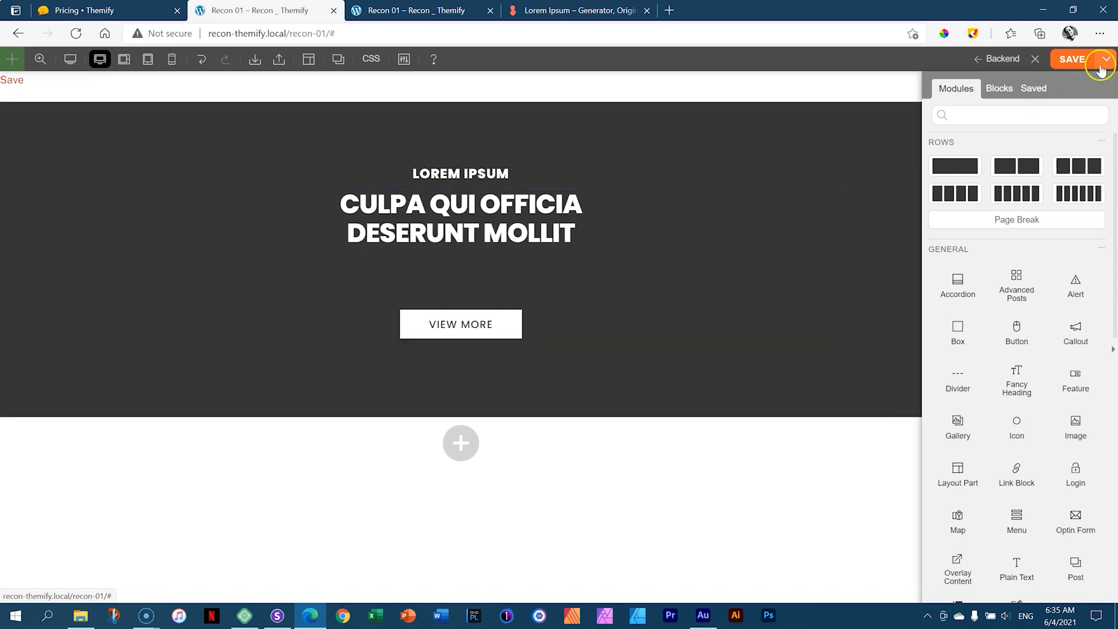
pyautogui.click(1064, 64)
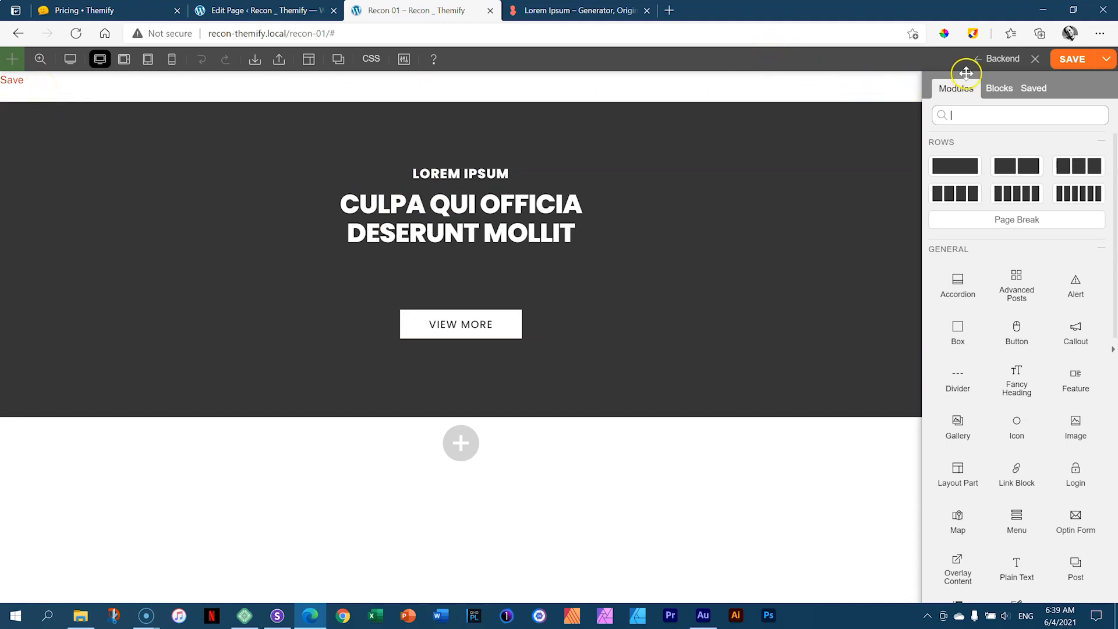
# Remove the stray Save paragraph block in the backend editor, save the builder content and return to frontend editing
pyautogui.click(1003, 60)
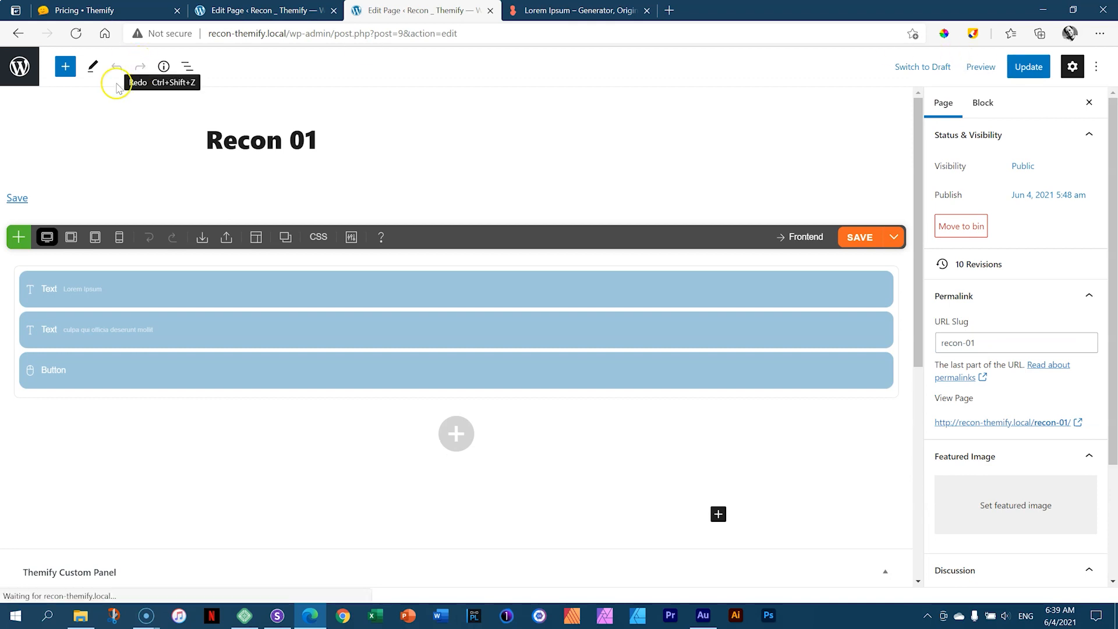
pyautogui.click(16, 199)
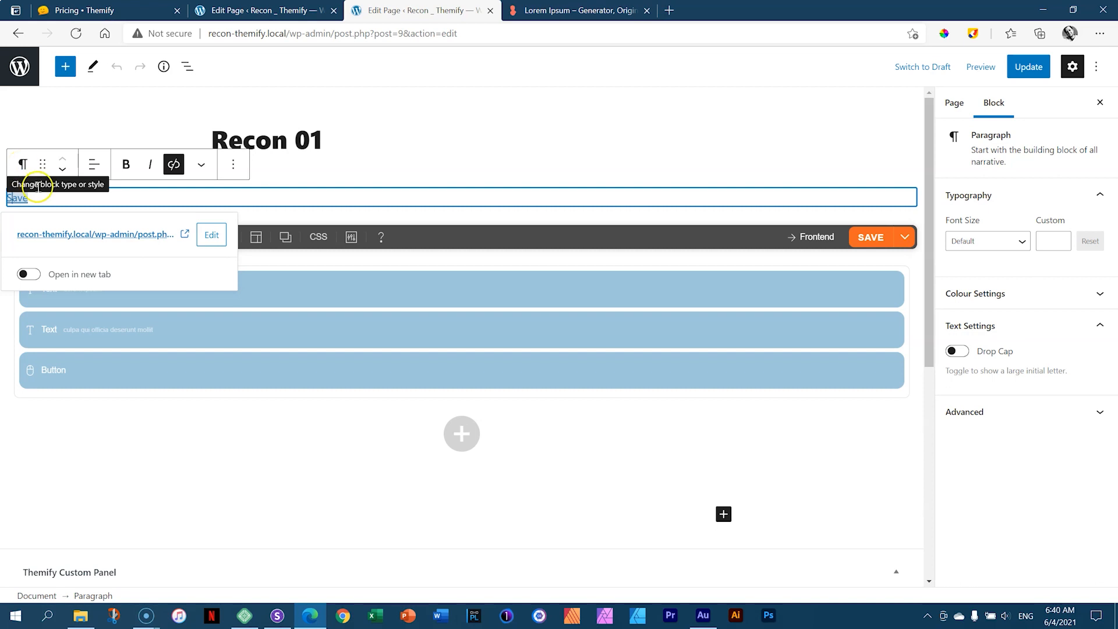
pyautogui.click(233, 165)
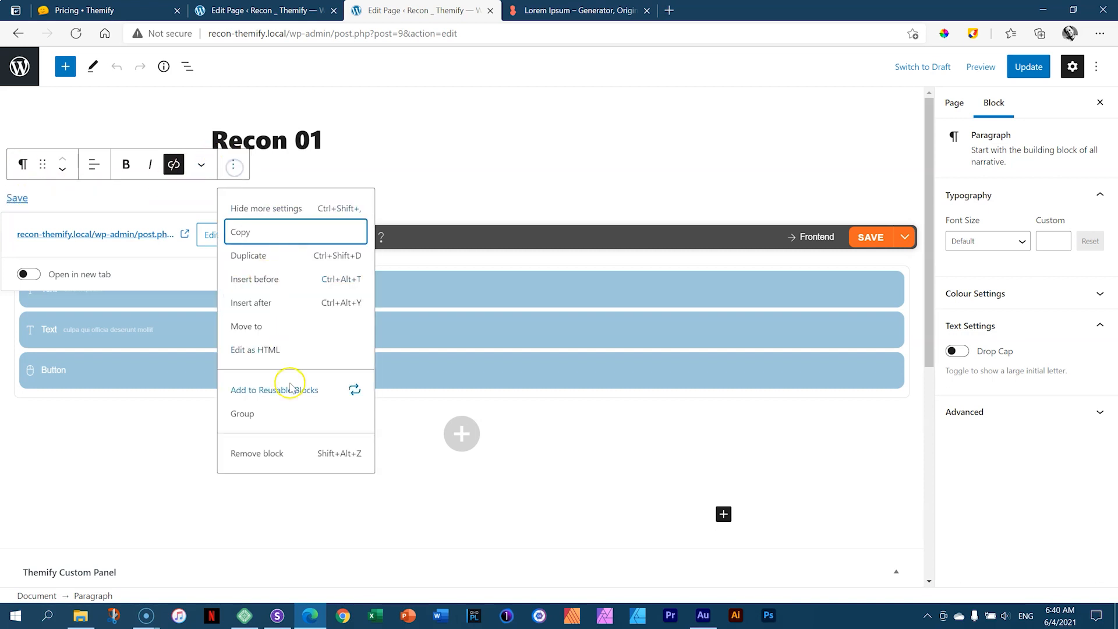
pyautogui.click(260, 453)
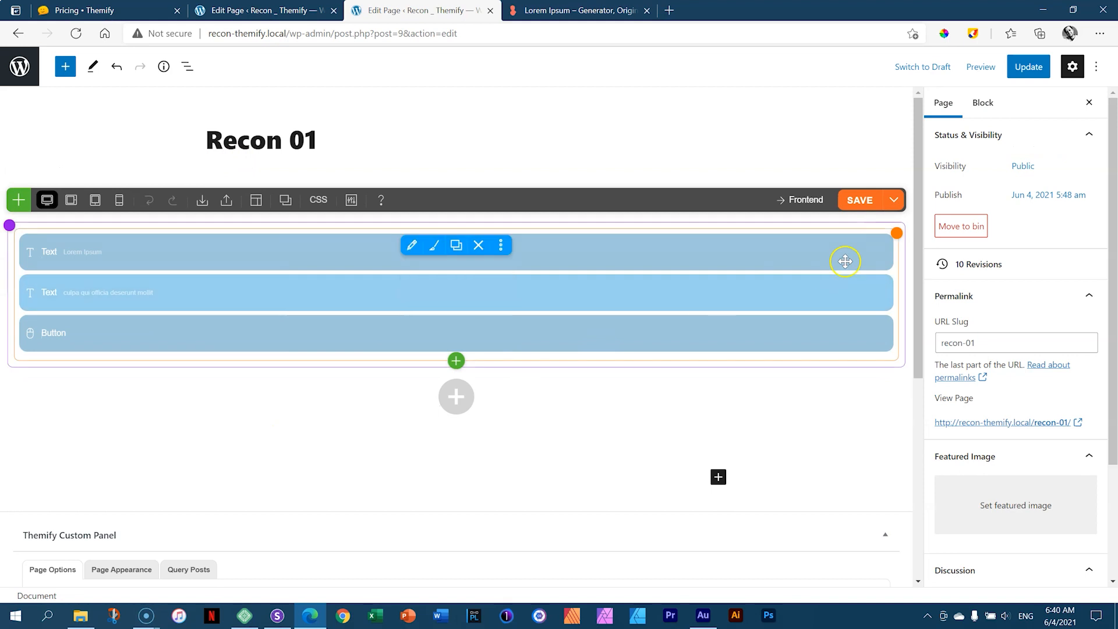
pyautogui.click(861, 203)
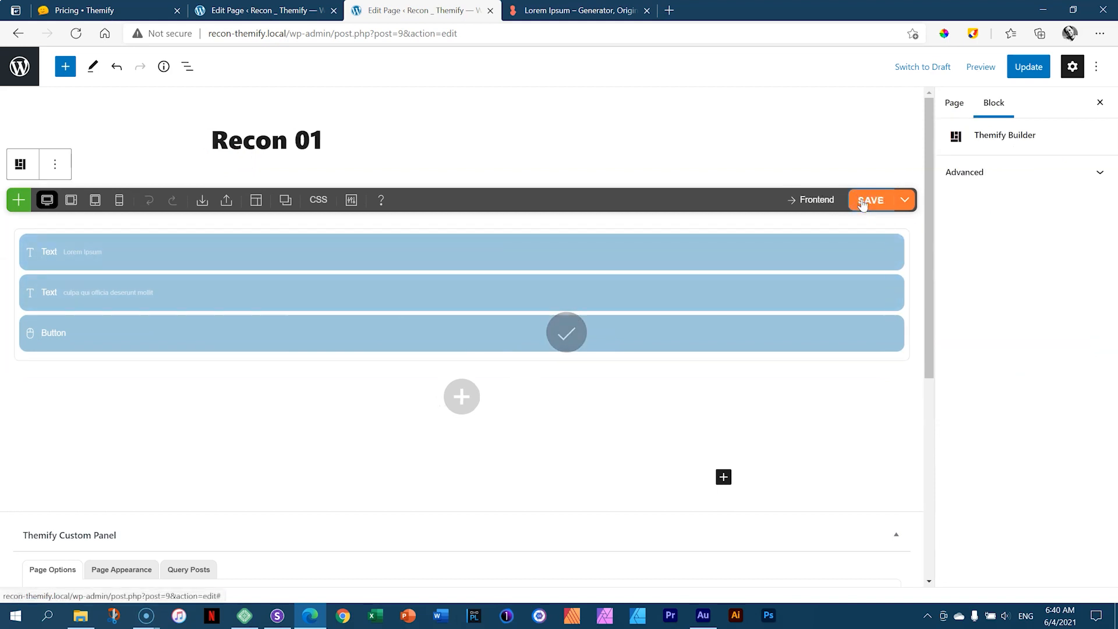
pyautogui.click(830, 203)
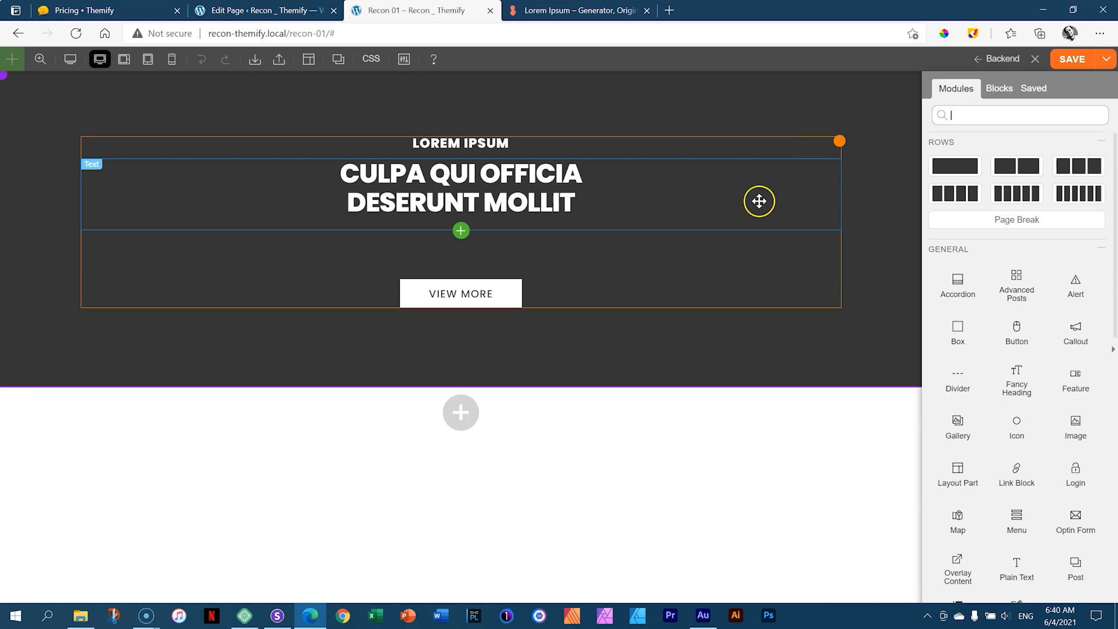
# Preview the hero row in tablet landscape, mobile and iPhone 8 layouts, then leave the preview
pyautogui.moveTo(422, 192)
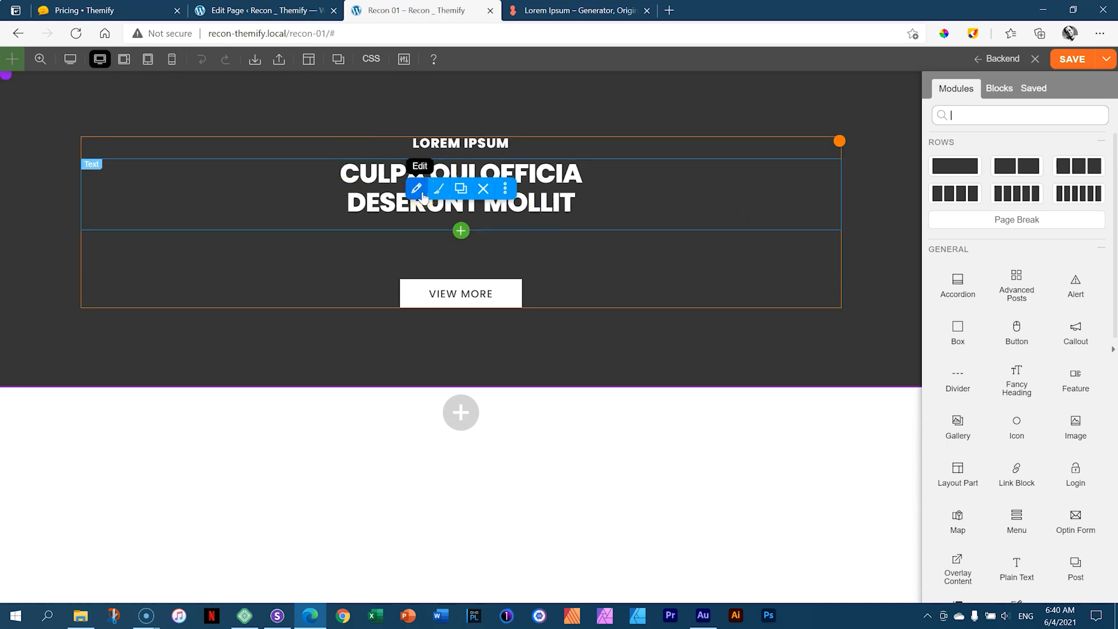
pyautogui.click(70, 60)
pyautogui.click(124, 59)
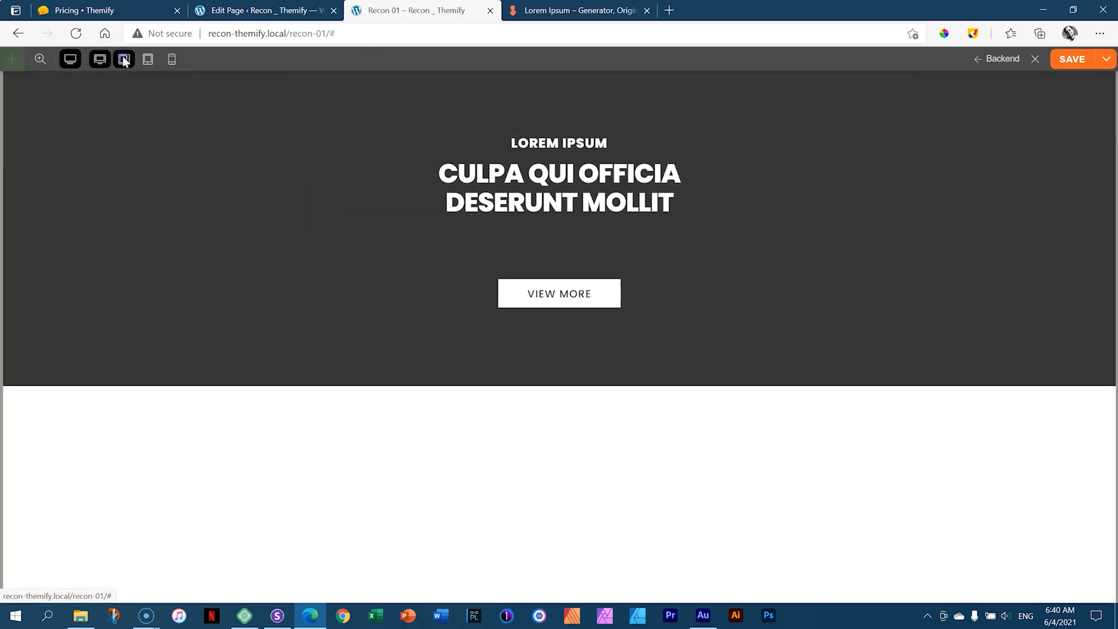
pyautogui.click(149, 60)
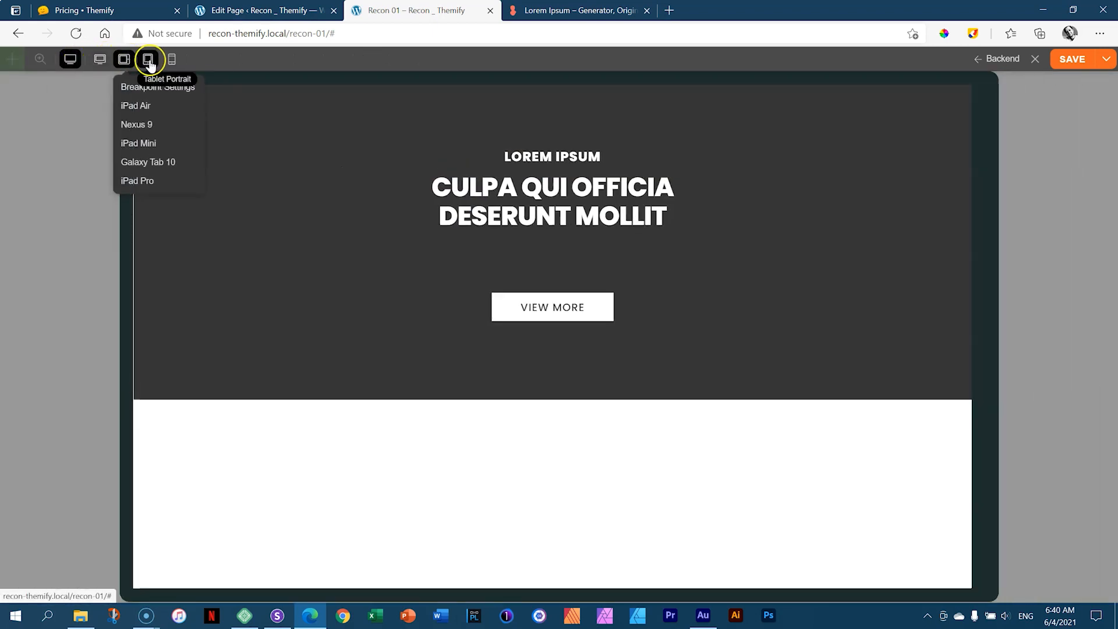
pyautogui.click(174, 60)
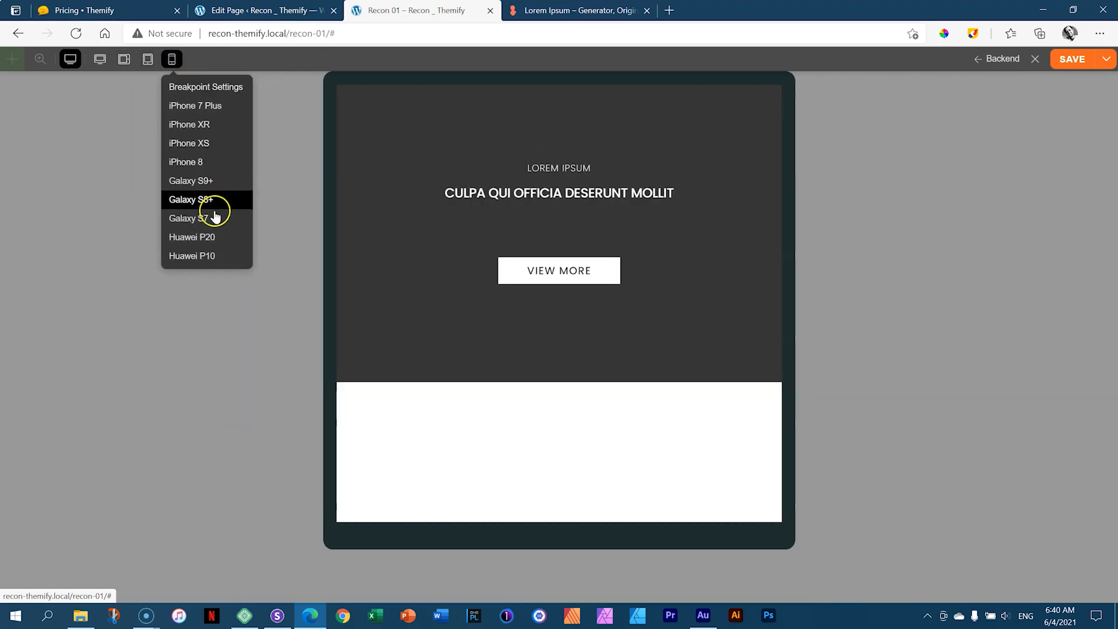
pyautogui.click(207, 162)
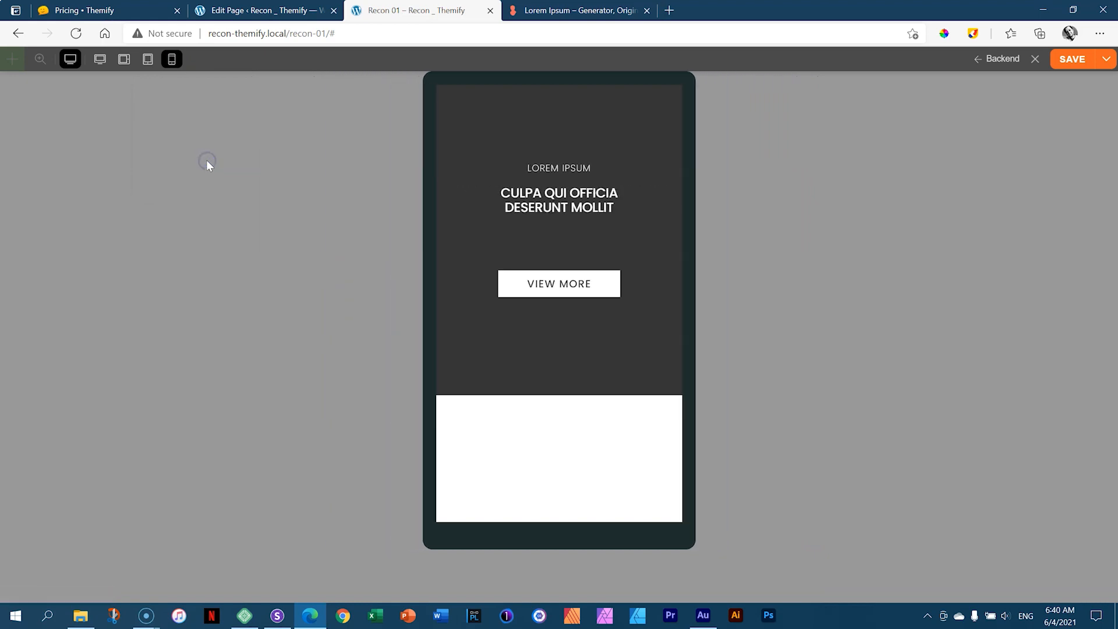
pyautogui.click(69, 60)
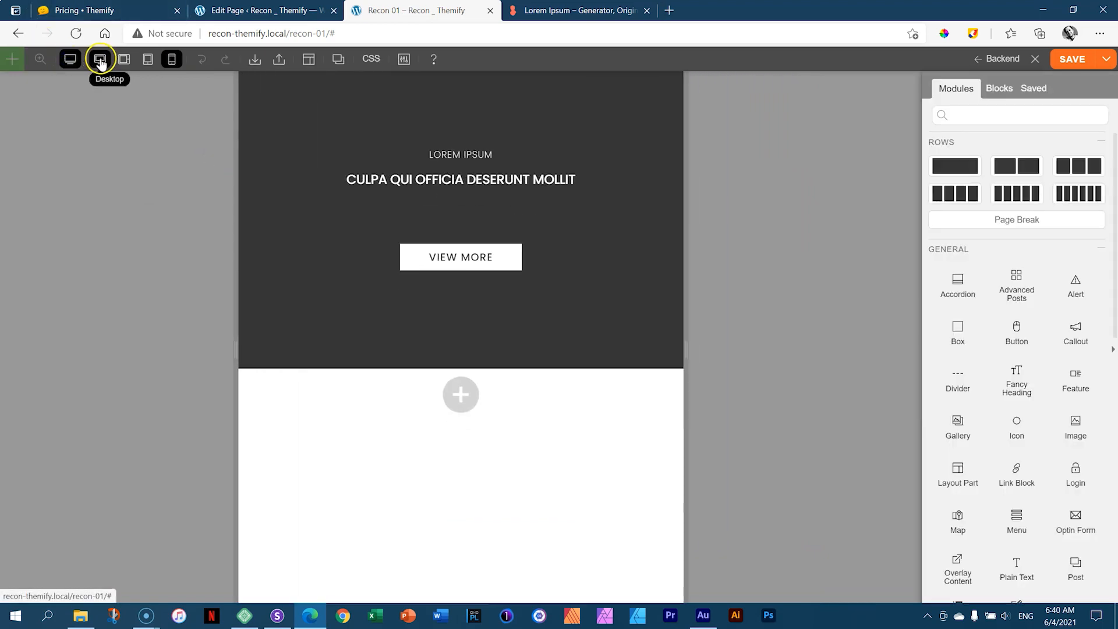
# Duplicate the hero row in the desktop layout and set the first row's bottom margin to 100 px
pyautogui.click(100, 60)
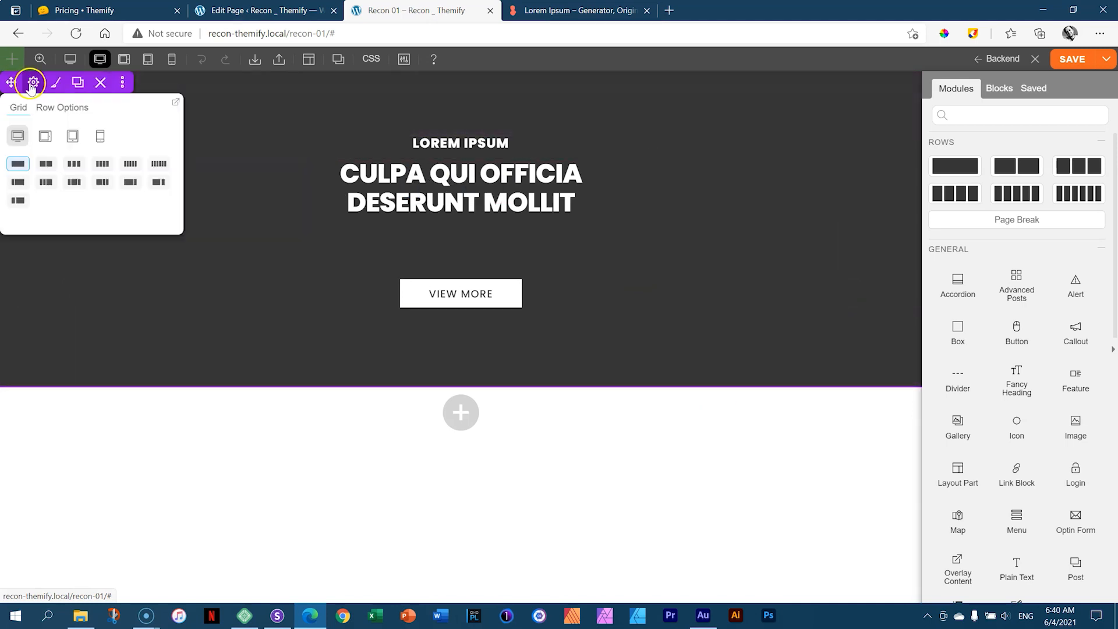
pyautogui.click(78, 83)
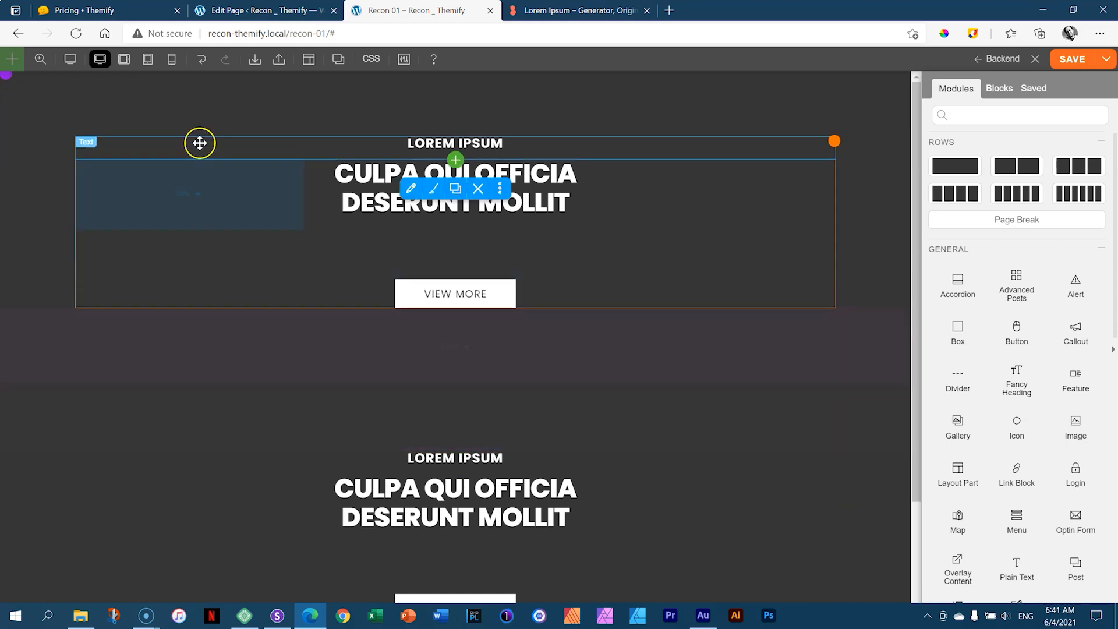
pyautogui.click(27, 154)
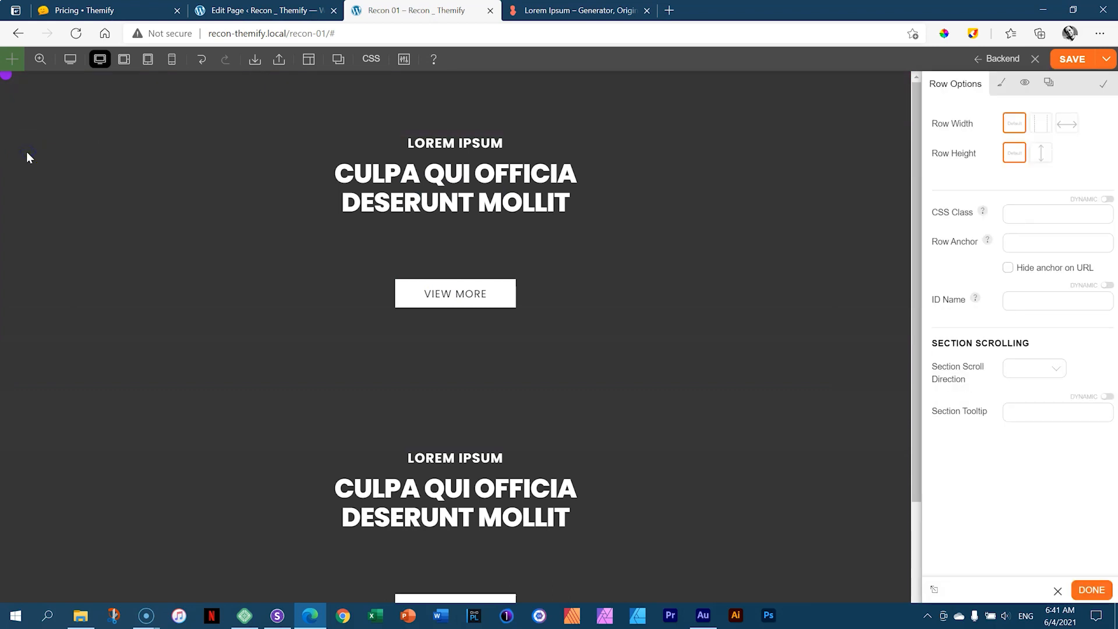
pyautogui.click(1002, 83)
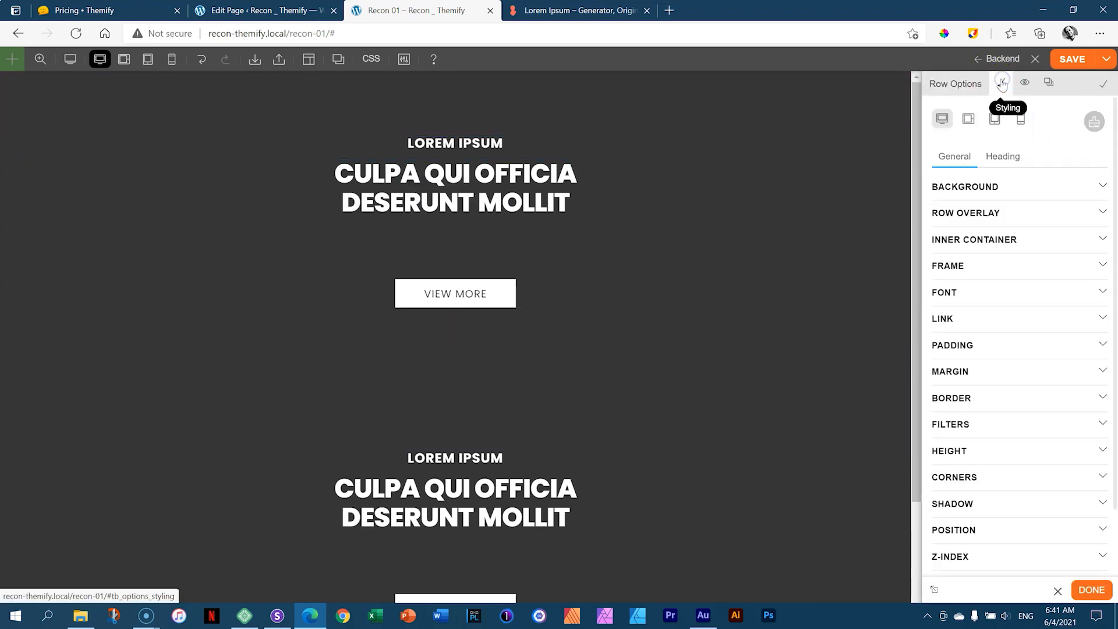
pyautogui.click(971, 371)
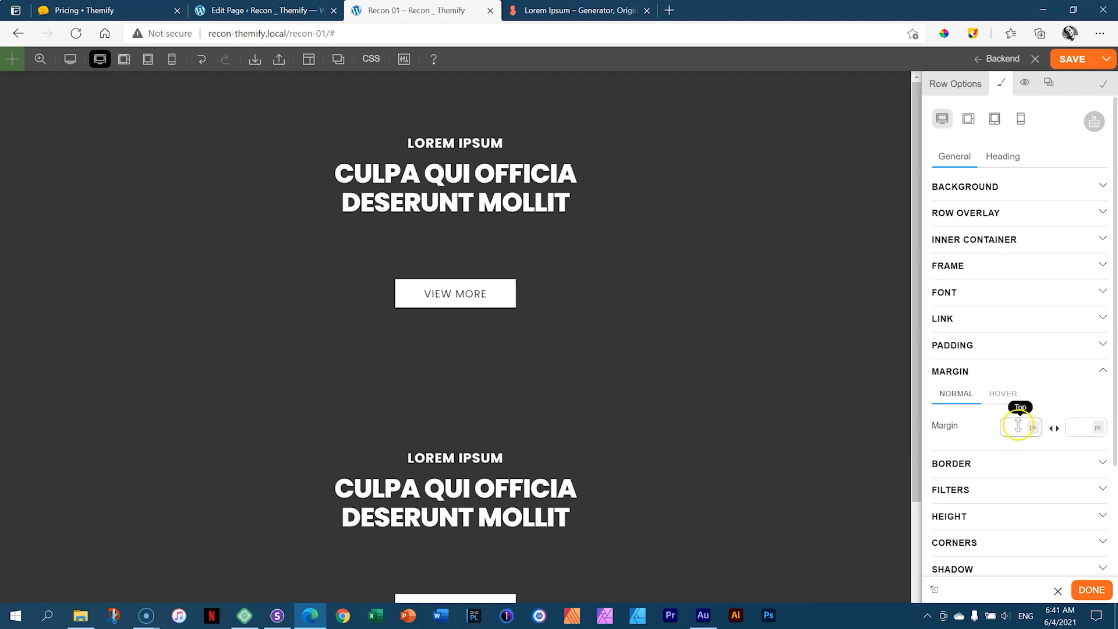
pyautogui.click(1075, 428)
pyautogui.write('100')
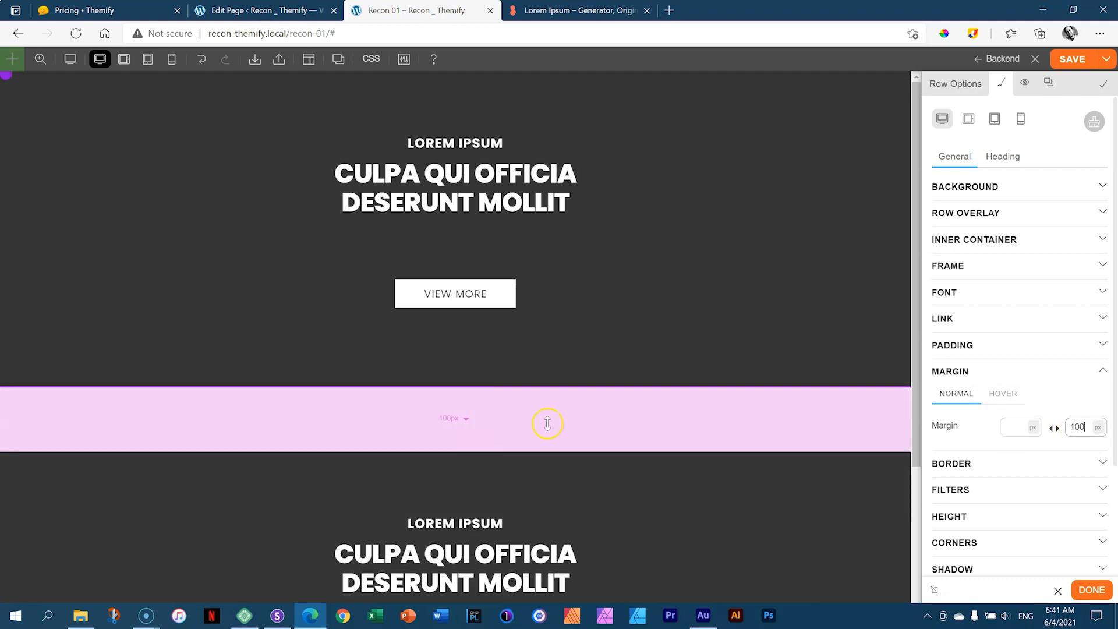
pyautogui.moveTo(490, 423); pyautogui.dragTo(534, 410)
# Set the Heading 3 font color of the second row's Lorem Ipsum text to #363636
pyautogui.moveTo(916, 345); pyautogui.dragTo(921, 546)
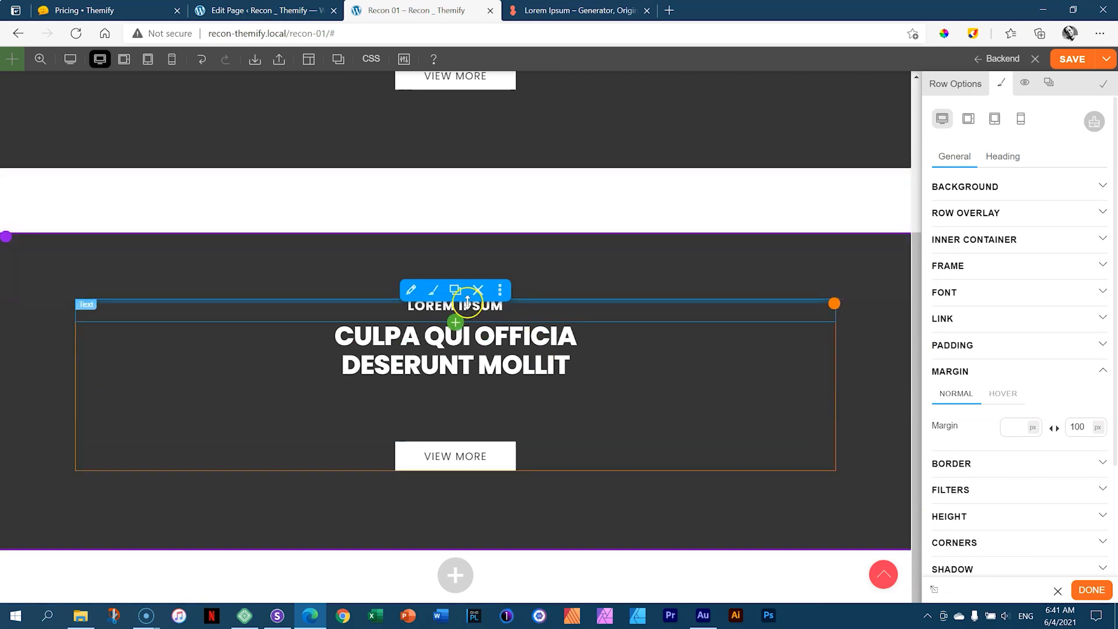
pyautogui.click(432, 291)
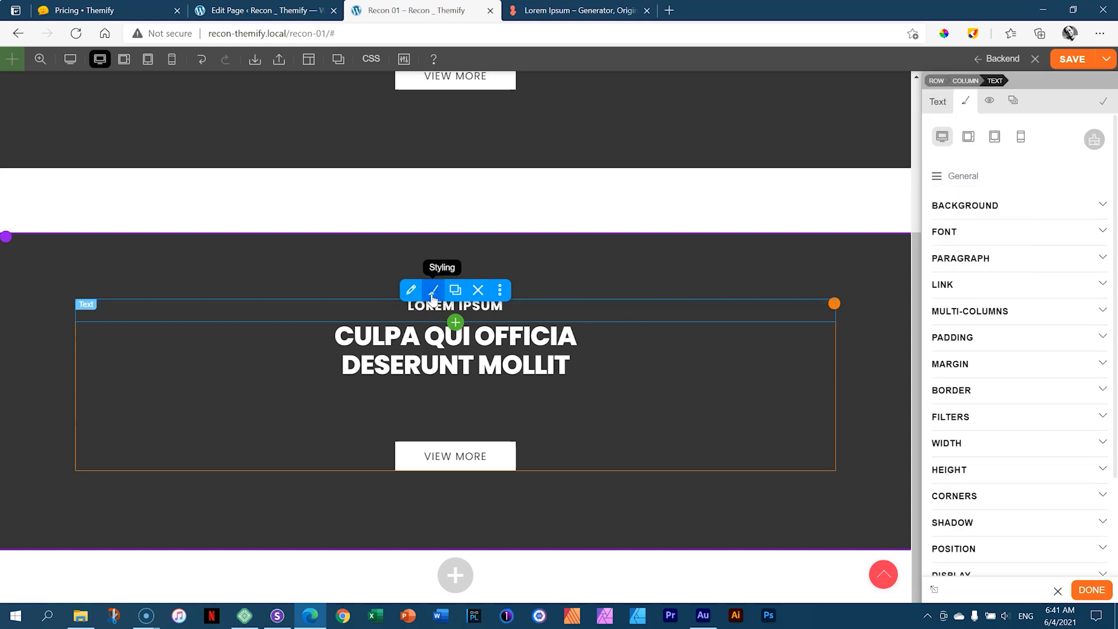
pyautogui.click(961, 176)
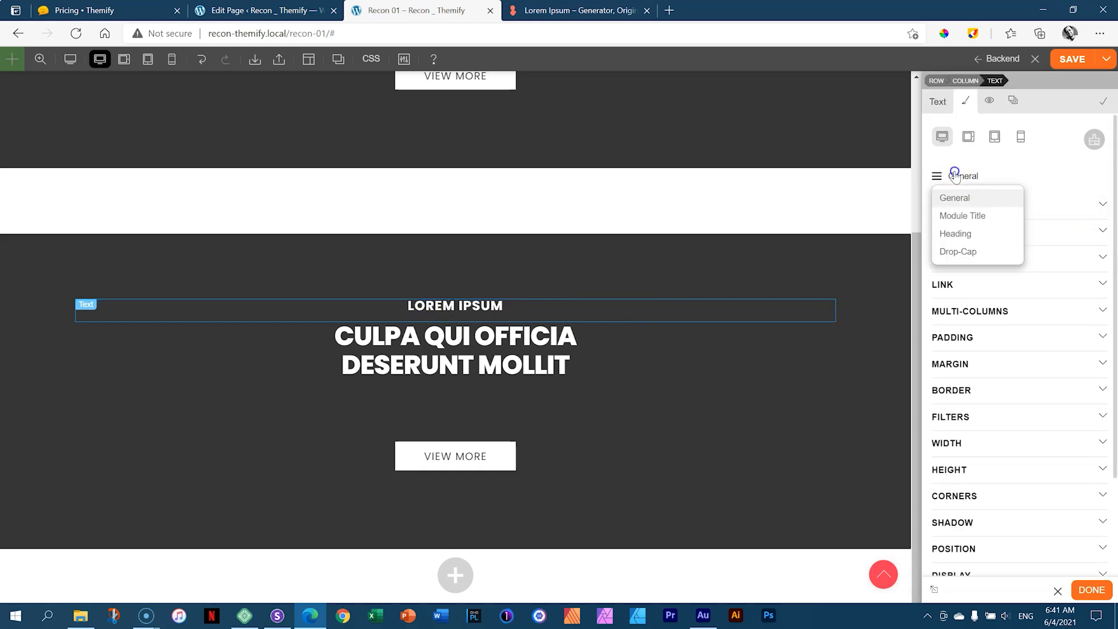
pyautogui.click(951, 235)
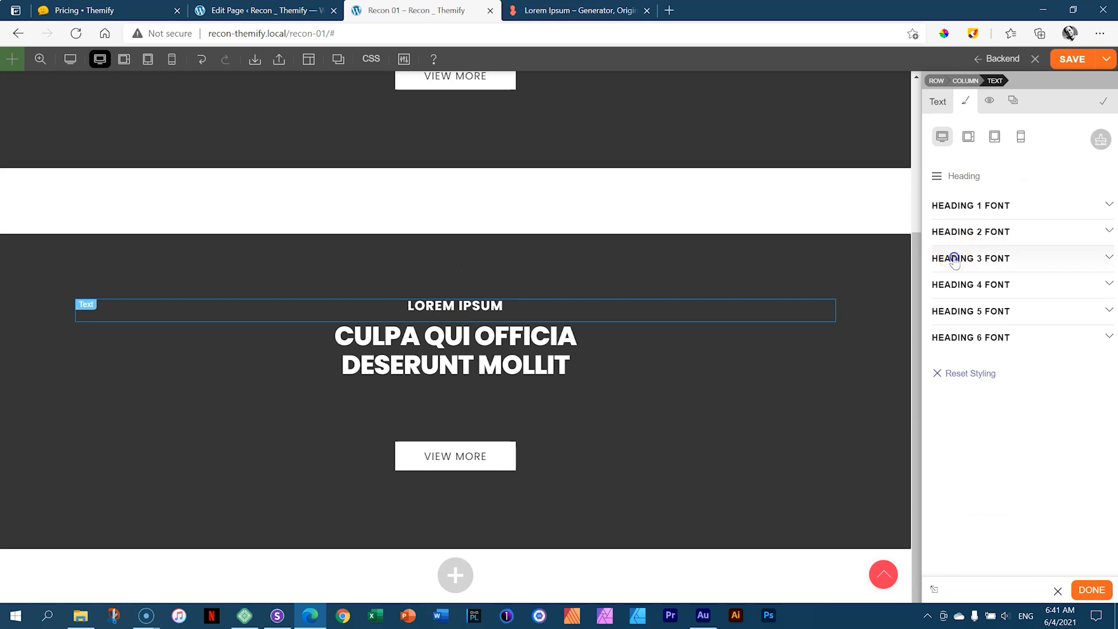
pyautogui.click(954, 260)
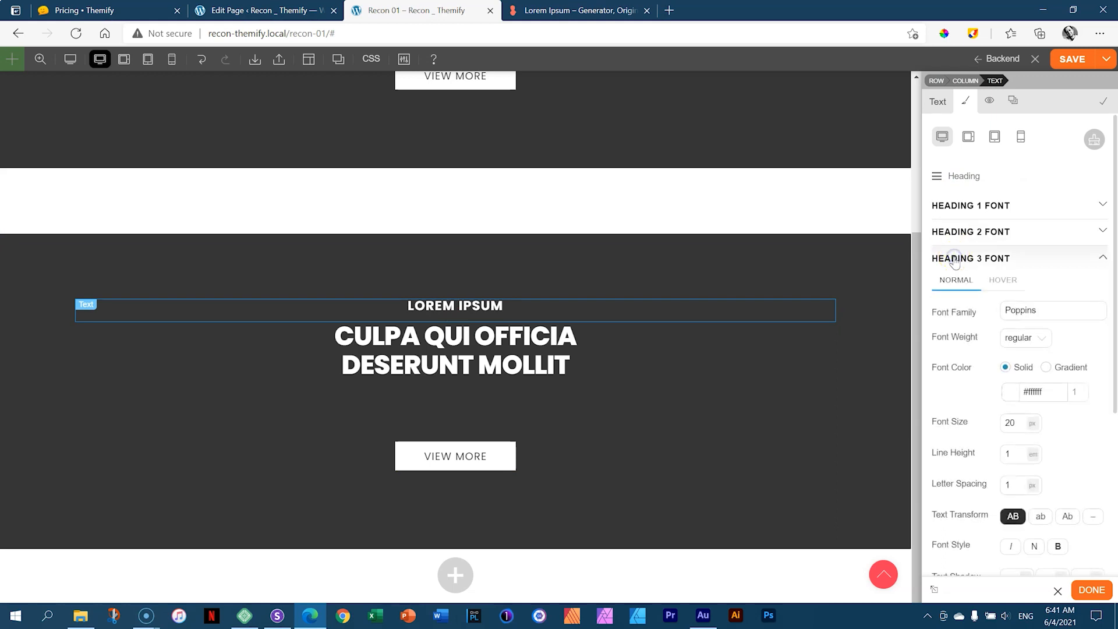
pyautogui.click(1047, 392)
pyautogui.moveTo(1047, 392); pyautogui.dragTo(1027, 394)
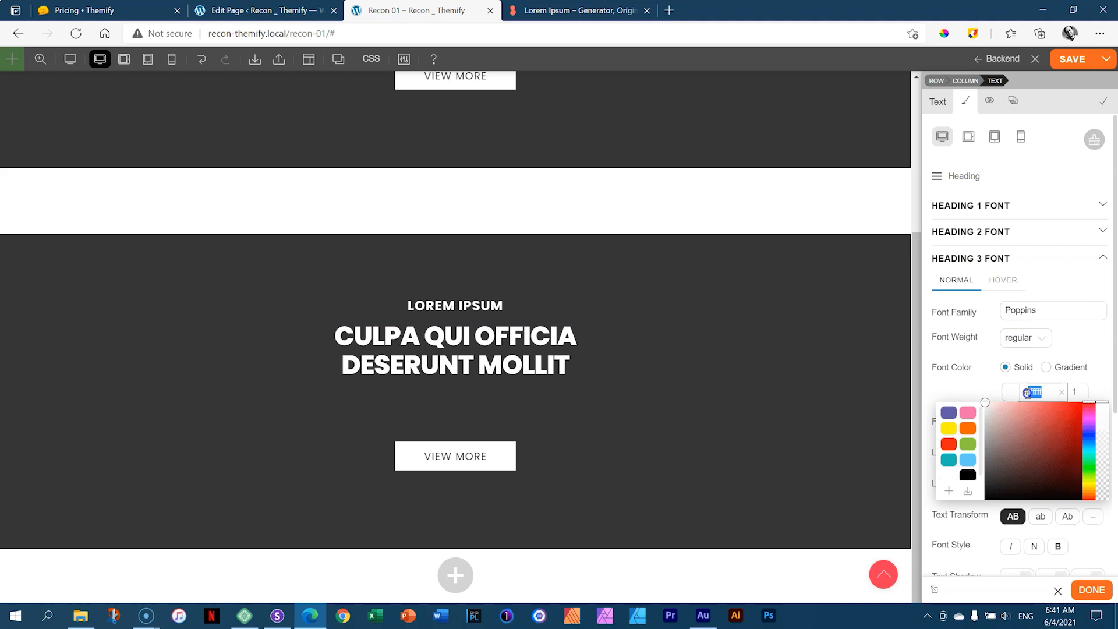
pyautogui.write('363636')
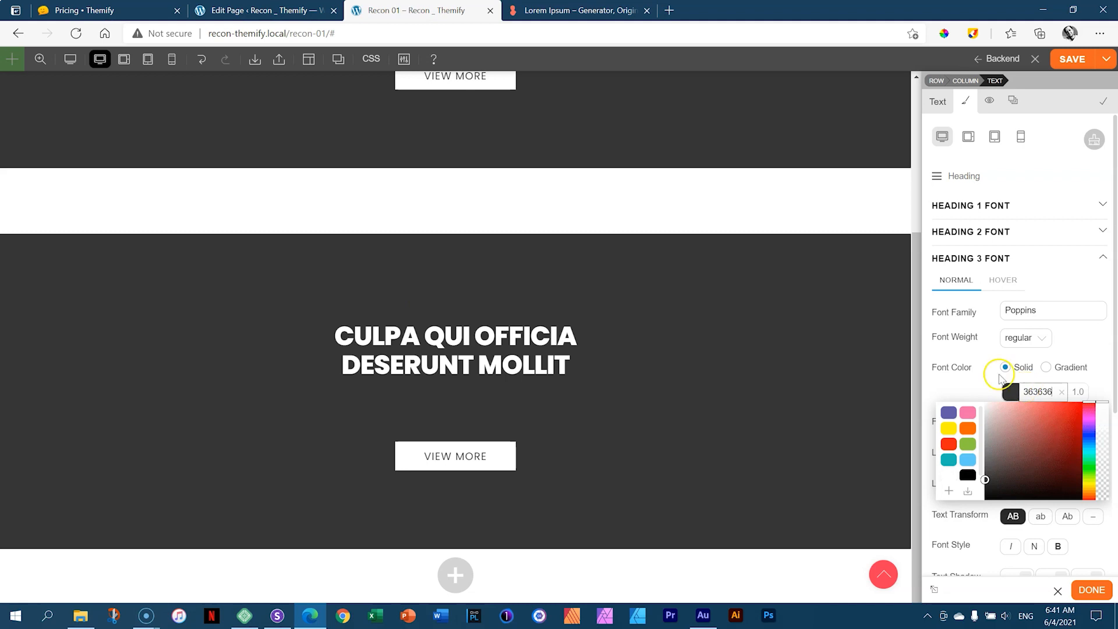
# Set the Heading 2 font color of the second row's Culpa Qui Officia text to #363636
pyautogui.click(432, 357)
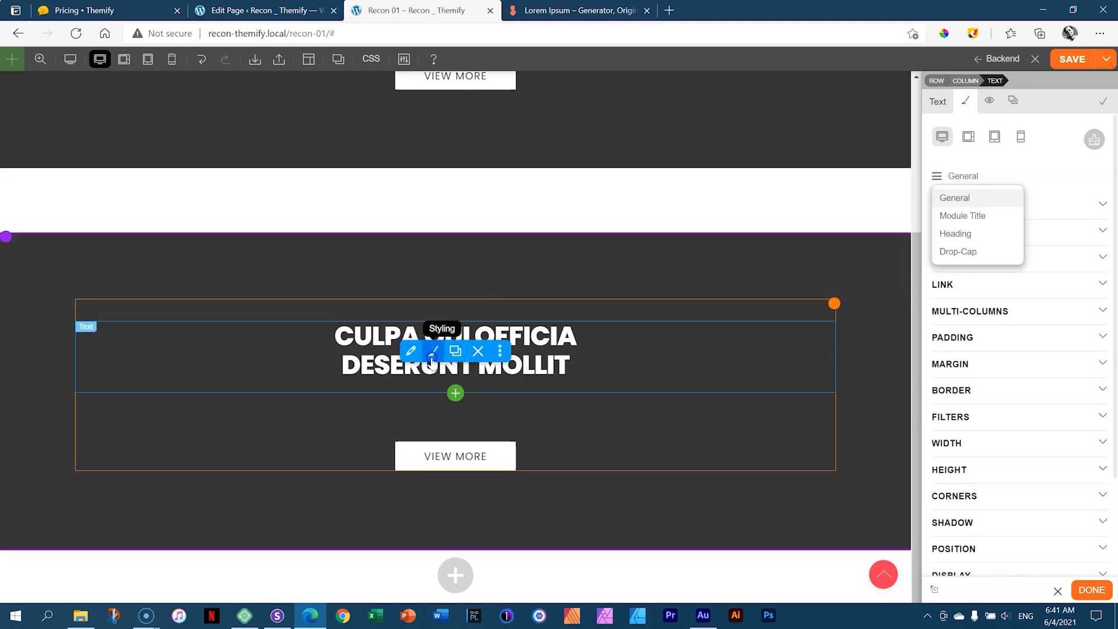
pyautogui.click(955, 176)
pyautogui.click(956, 234)
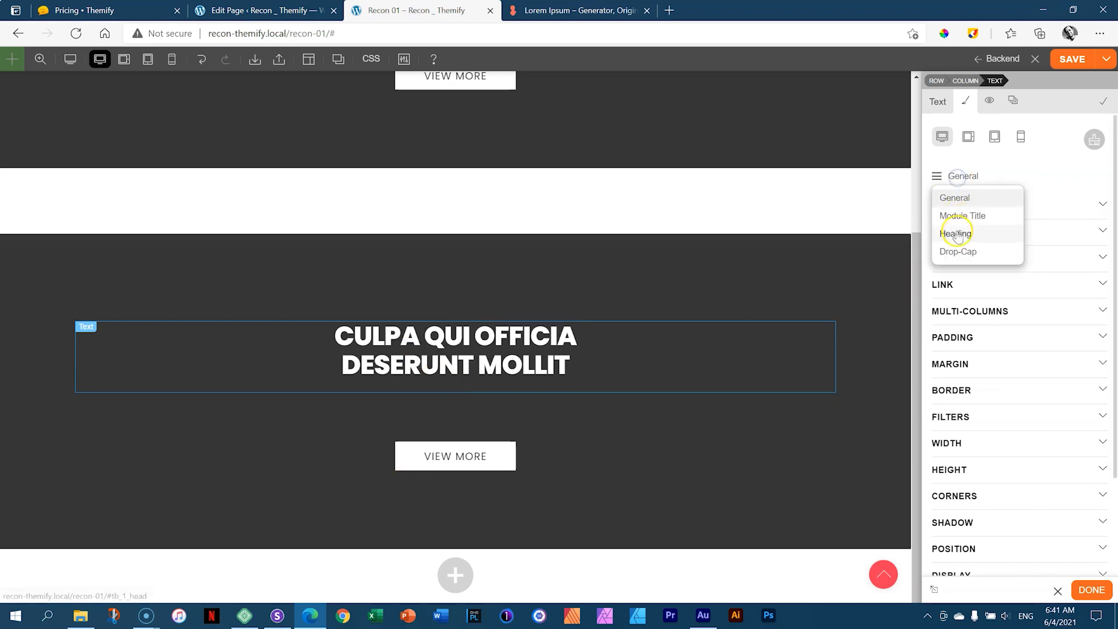
pyautogui.click(967, 233)
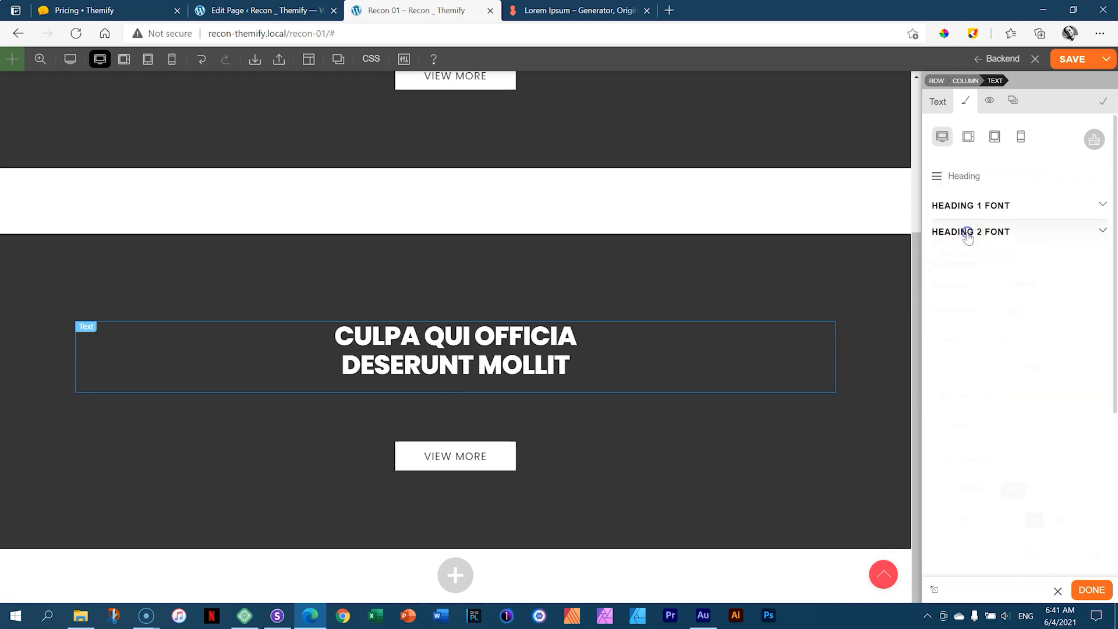
pyautogui.click(1048, 366)
pyautogui.doubleClick(1035, 365)
pyautogui.write('363636')
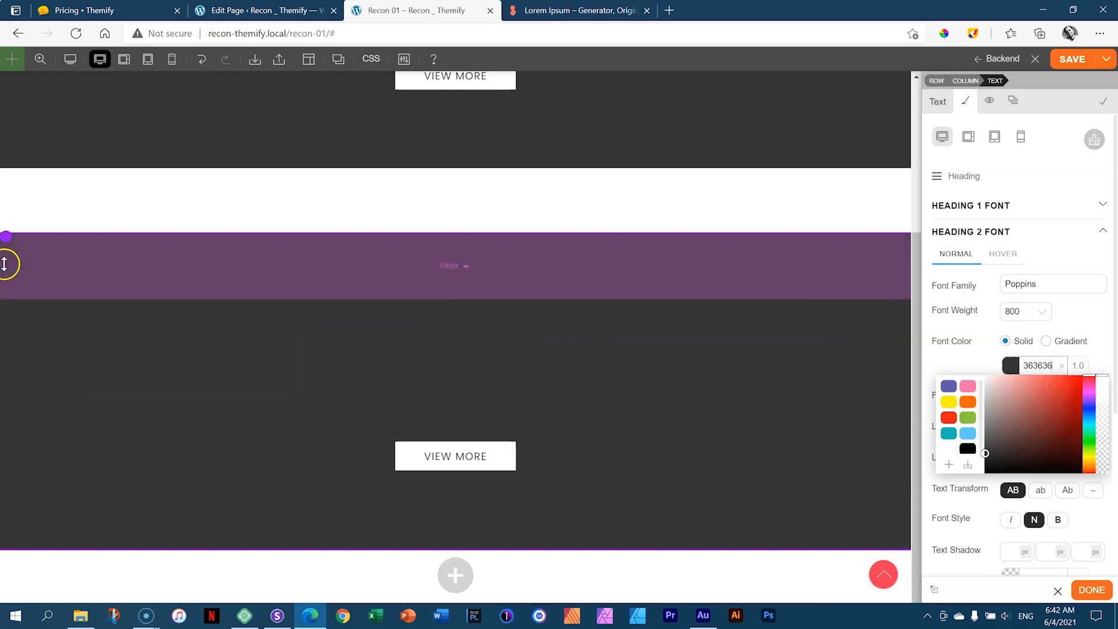
# Clear the background color from the second row's styling
pyautogui.moveTo(10, 244)
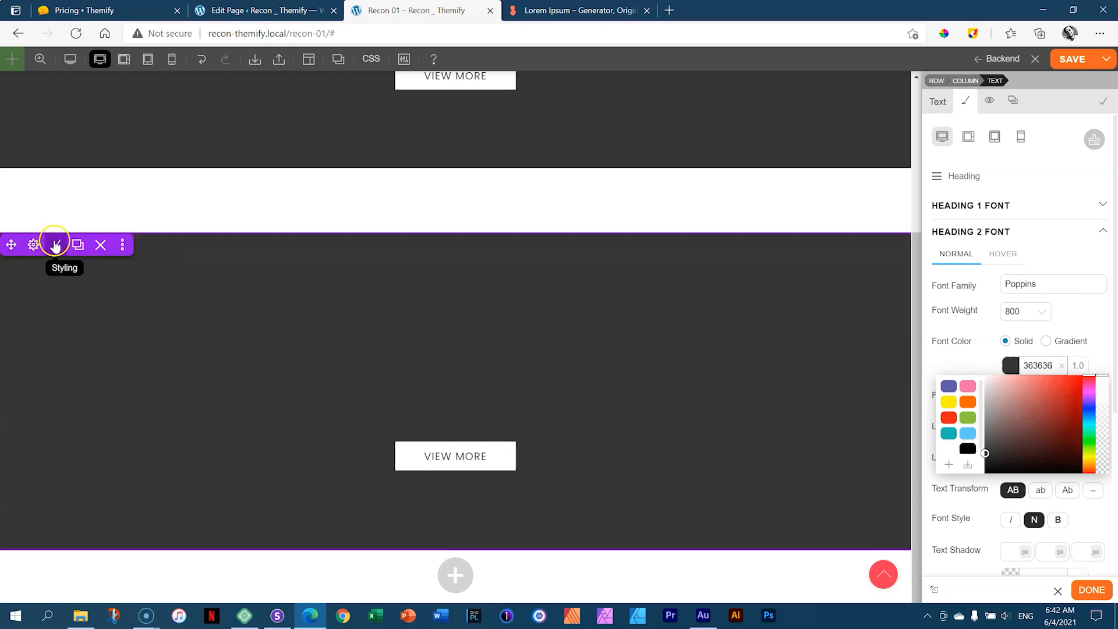
pyautogui.click(56, 245)
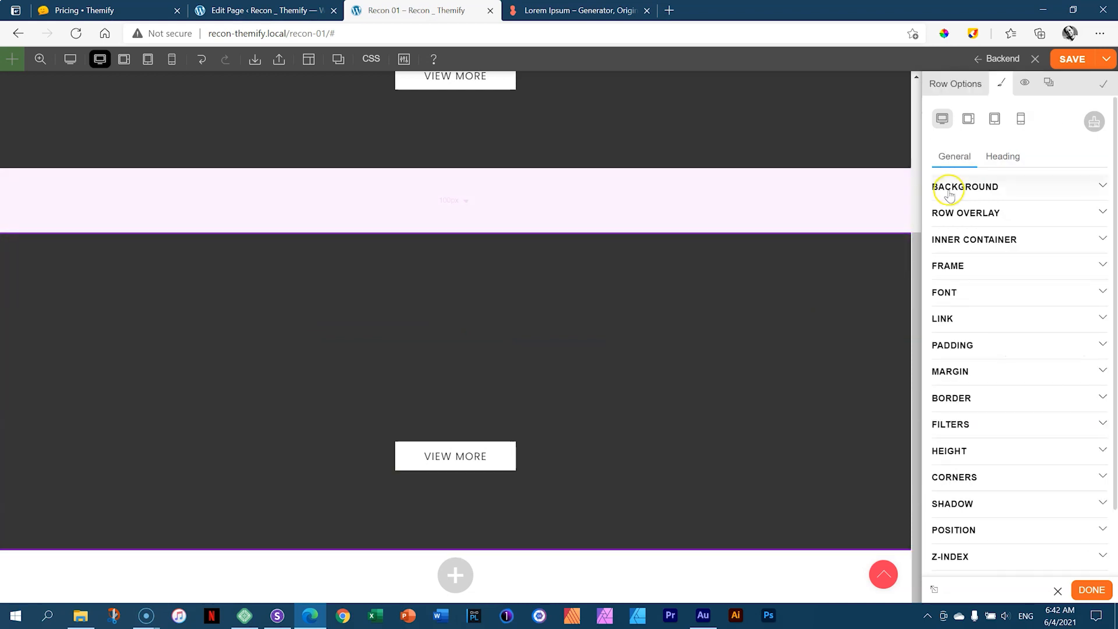
pyautogui.click(952, 193)
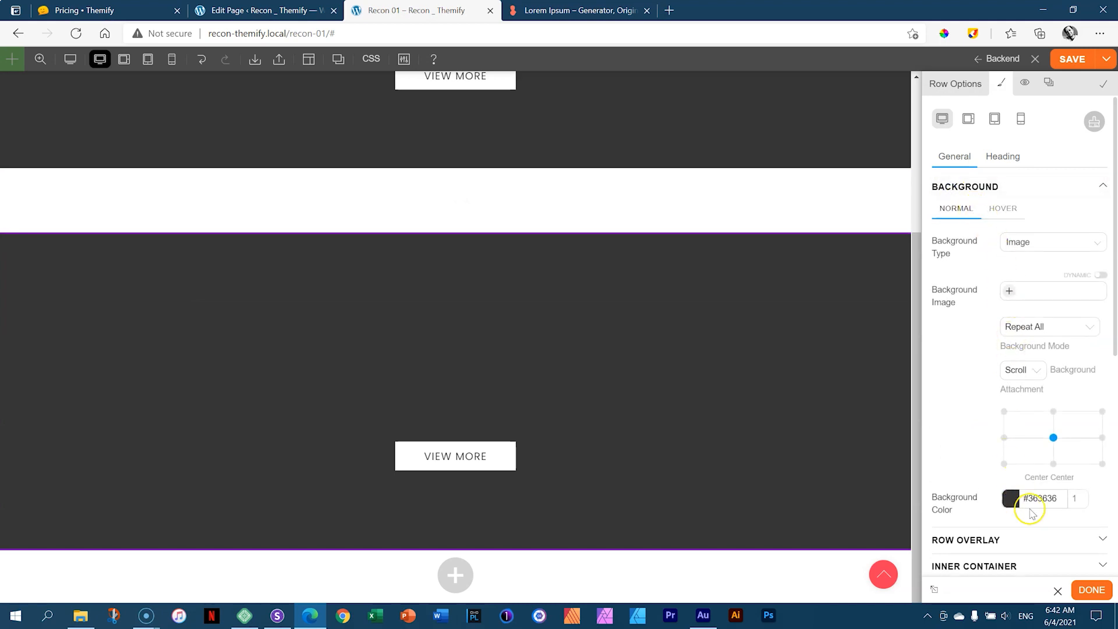
pyautogui.doubleClick(1048, 499)
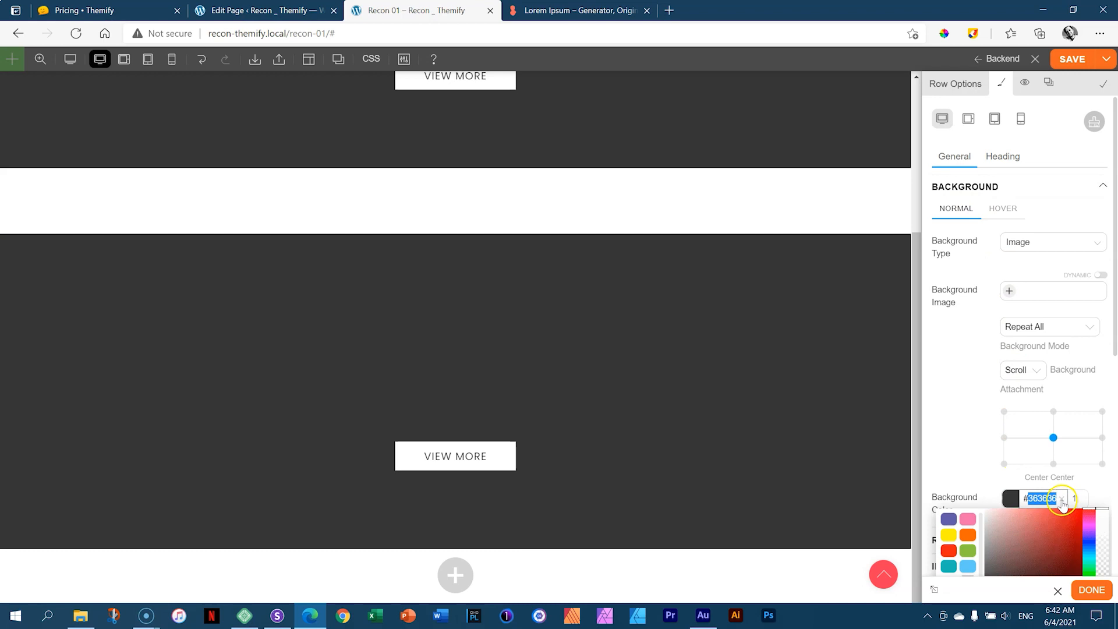
pyautogui.click(1061, 499)
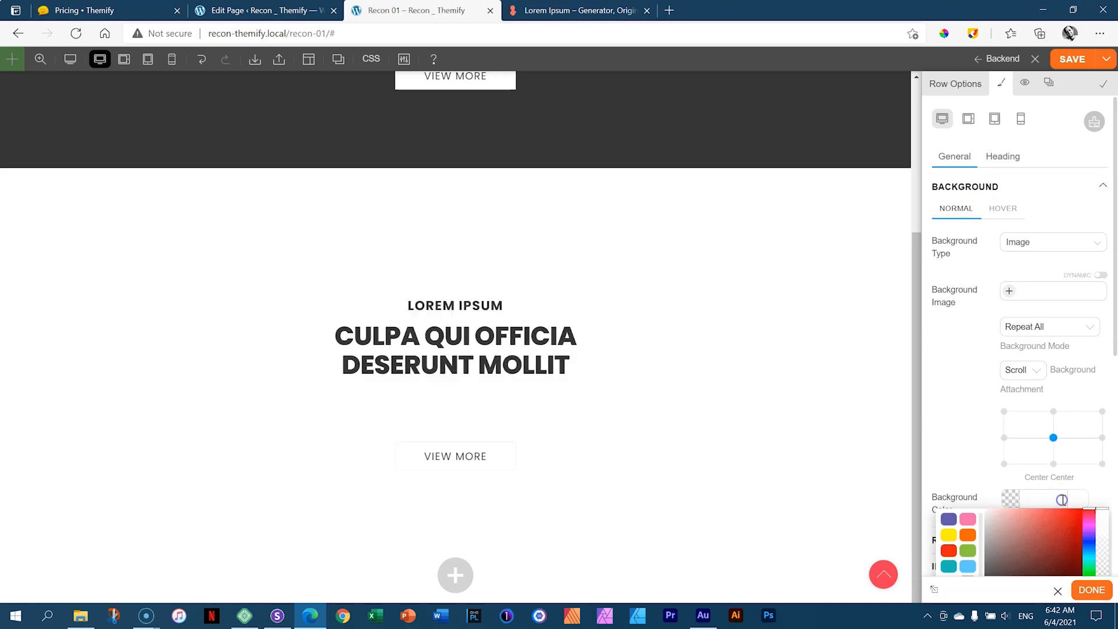
pyautogui.click(1098, 492)
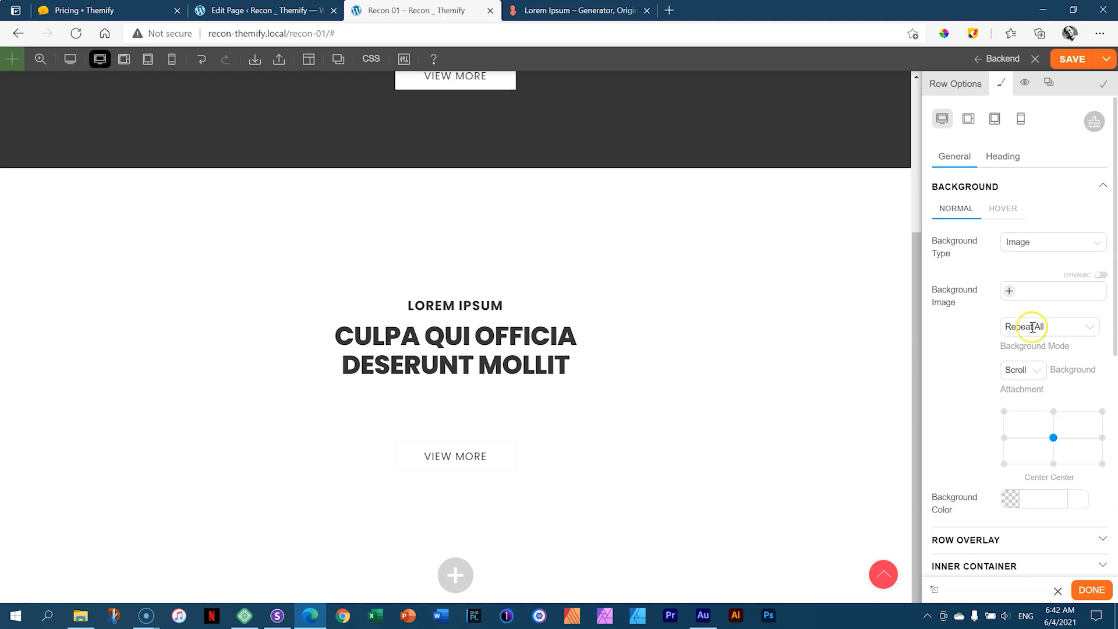
pyautogui.click(1074, 190)
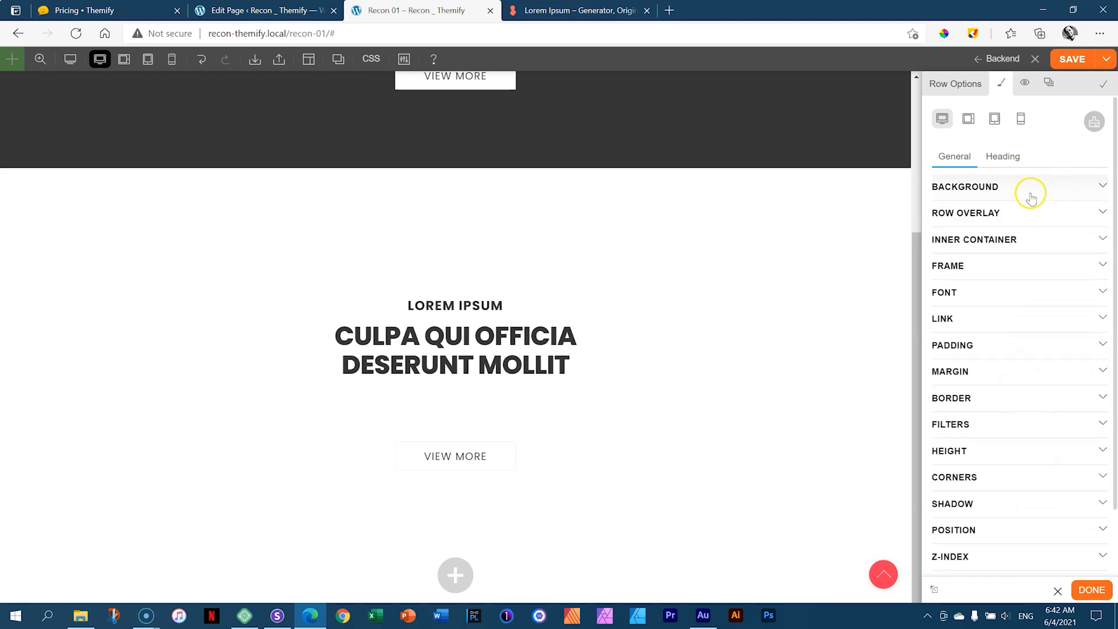
# Give the second row a solid 25 px border on all sides in color #363636
pyautogui.click(986, 401)
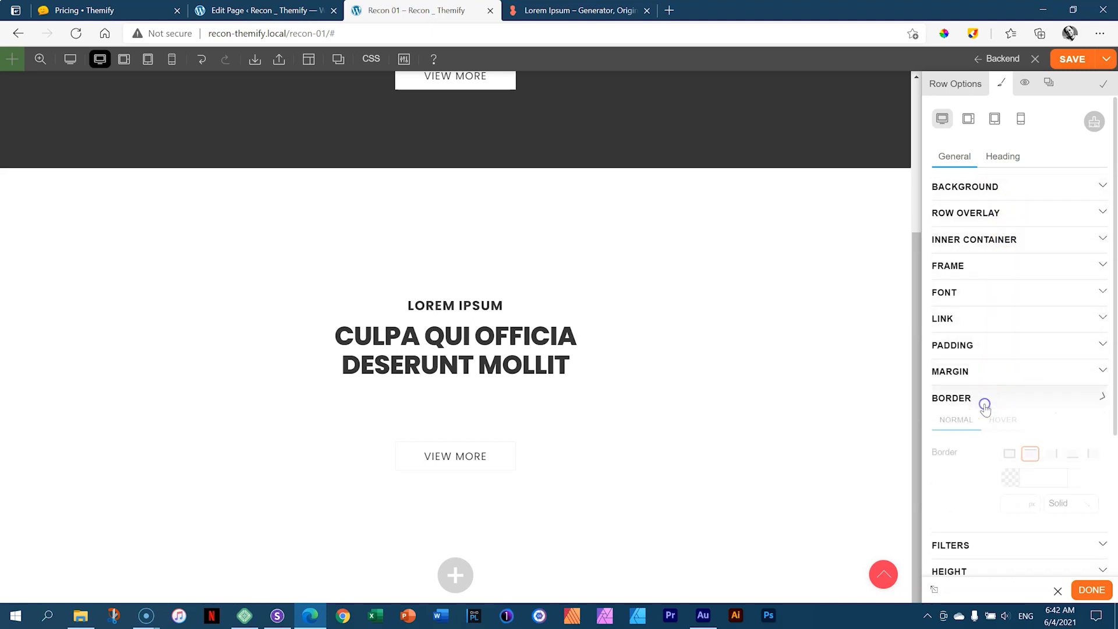
pyautogui.moveTo(1112, 319); pyautogui.dragTo(1111, 431)
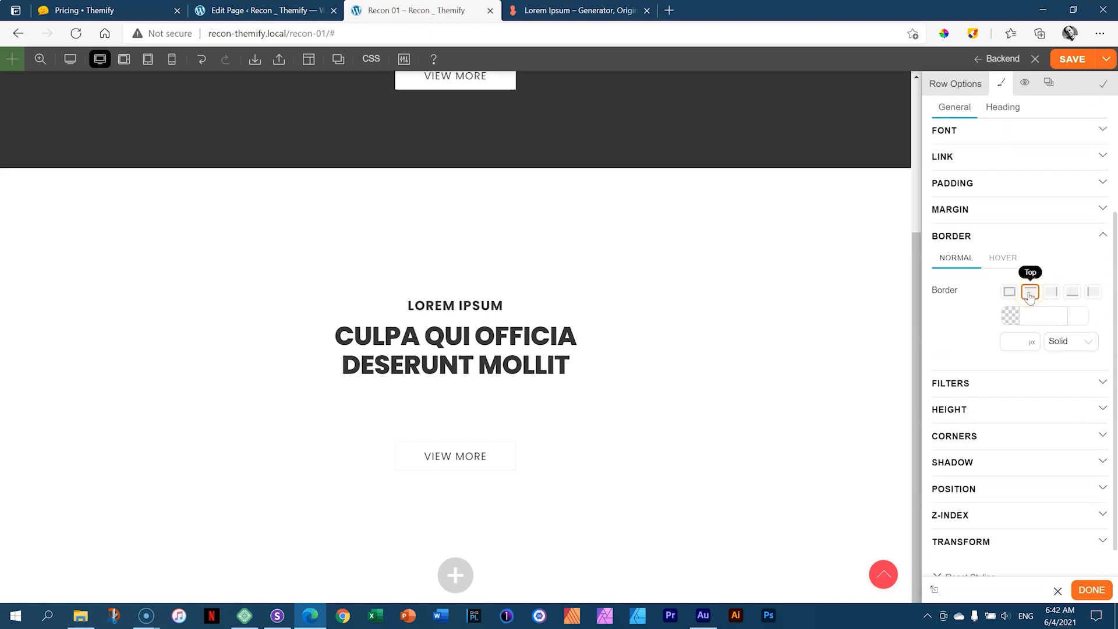
pyautogui.click(1010, 293)
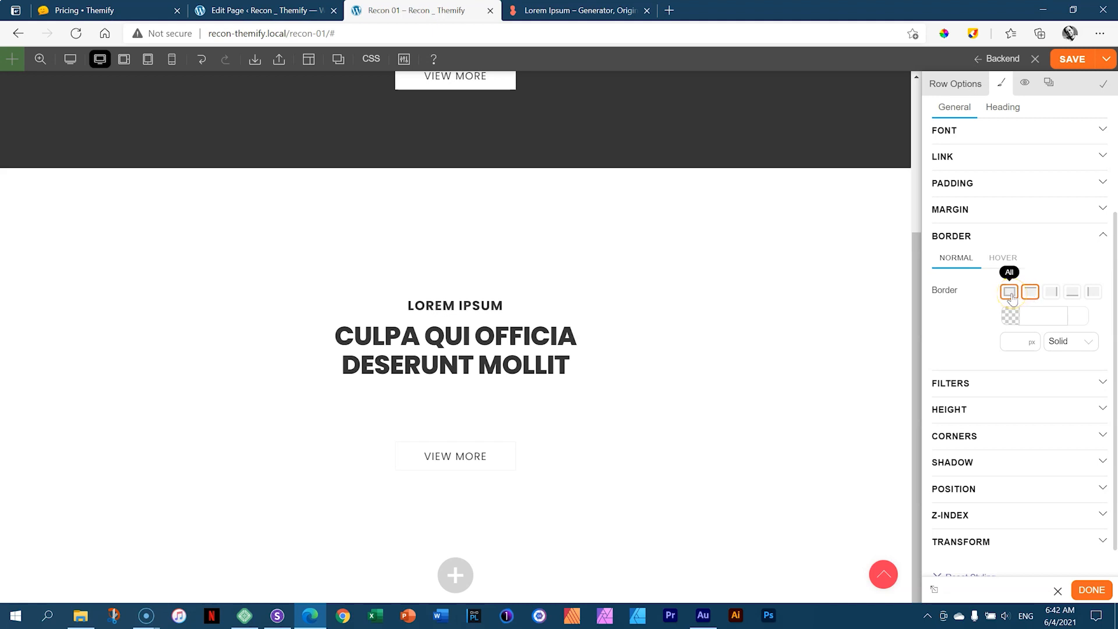
pyautogui.click(1010, 293)
pyautogui.click(1031, 319)
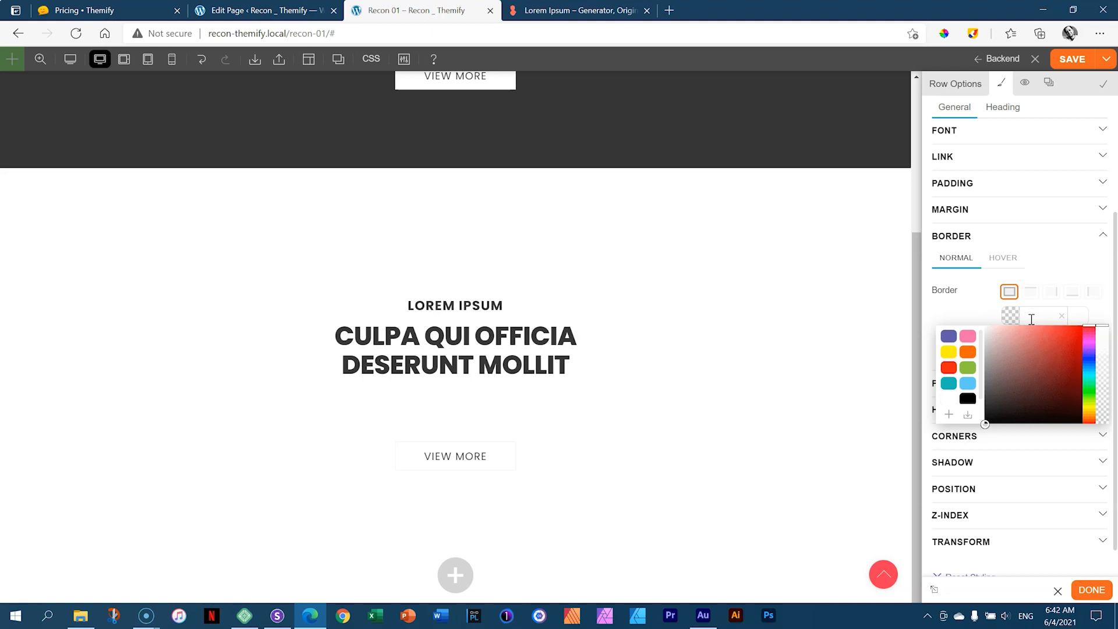
pyautogui.write('363636')
pyautogui.click(945, 318)
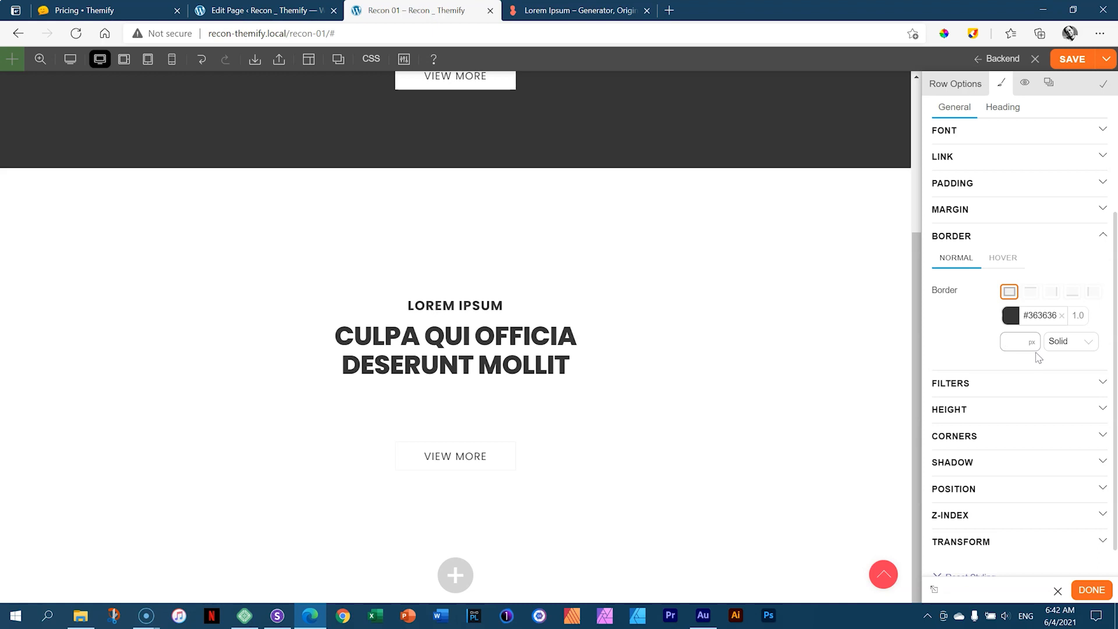
pyautogui.write('25')
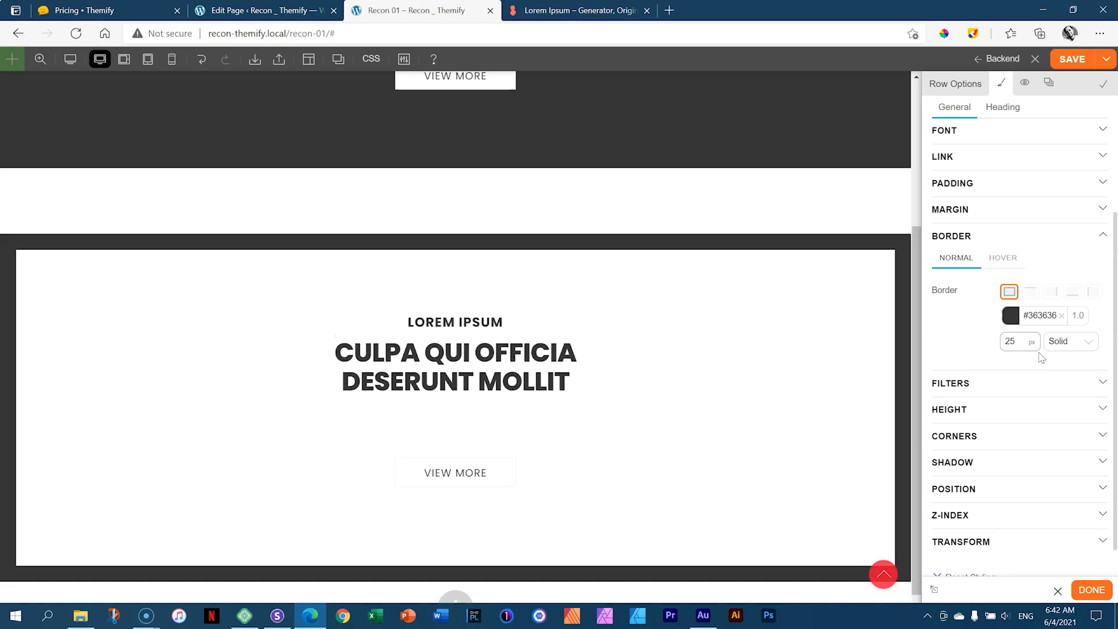
# Set the second row's View More button link background color to light gray #f0f0f0 and save the page
pyautogui.click(446, 477)
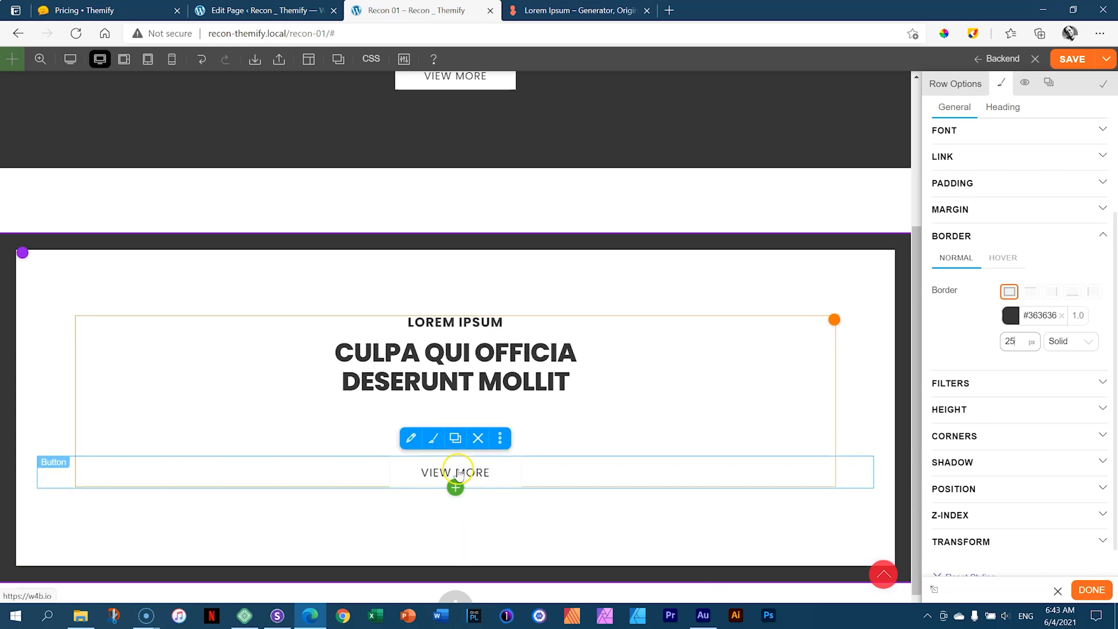
pyautogui.click(433, 441)
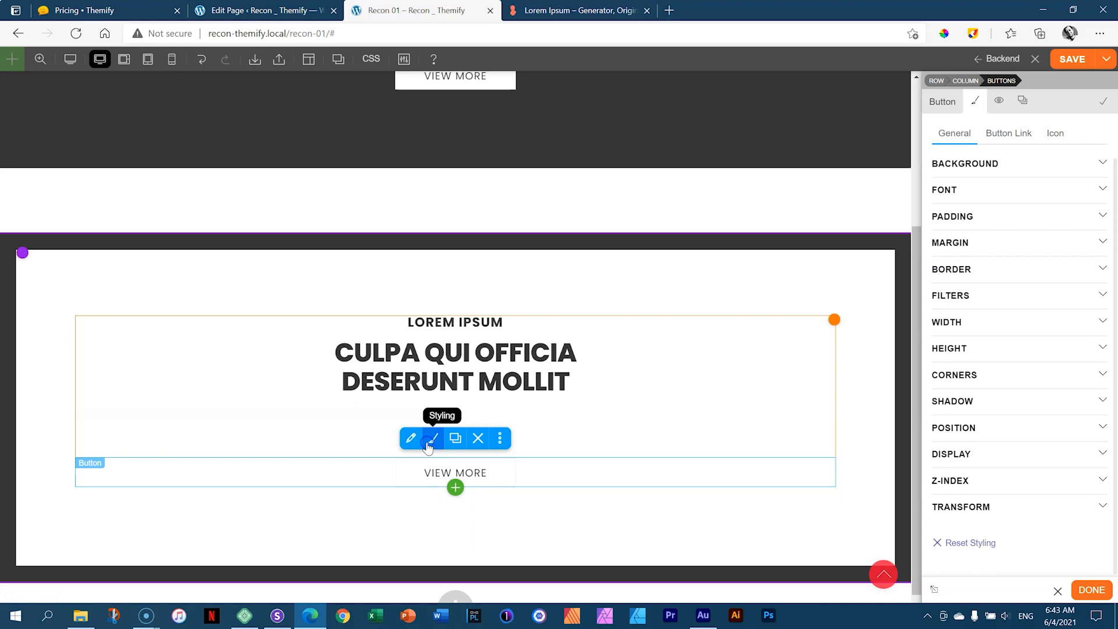
pyautogui.click(975, 136)
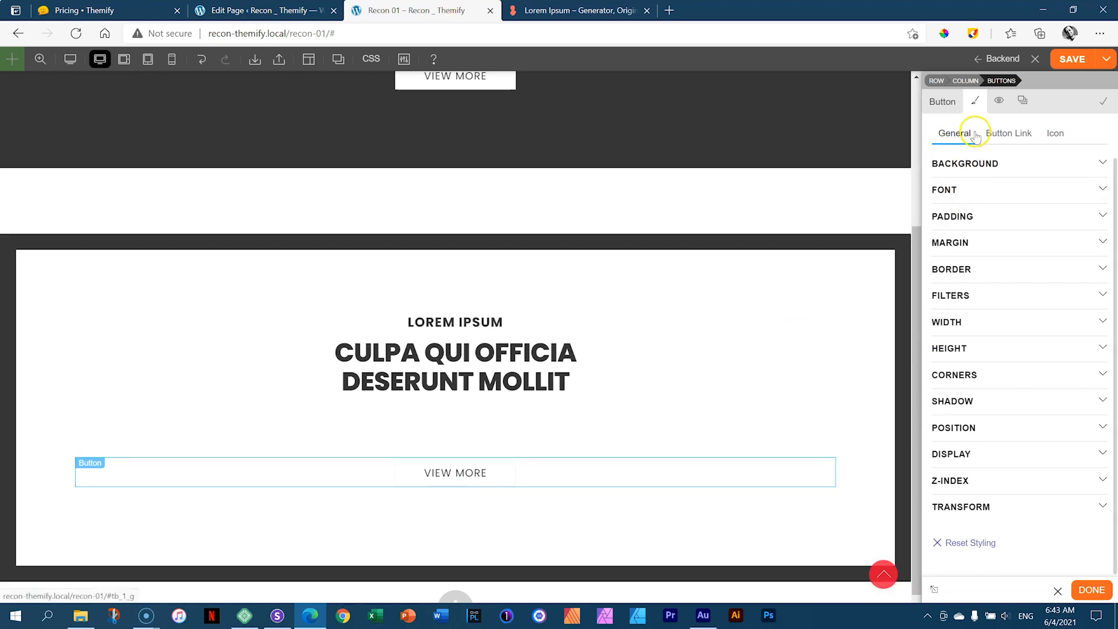
pyautogui.click(1013, 133)
pyautogui.click(978, 212)
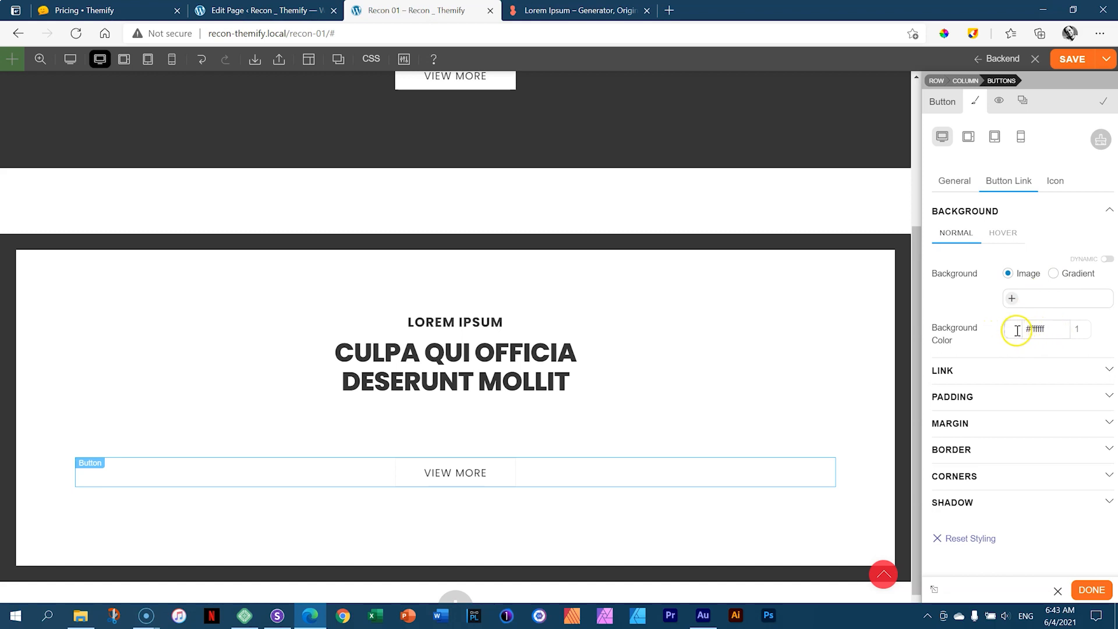
pyautogui.click(1047, 330)
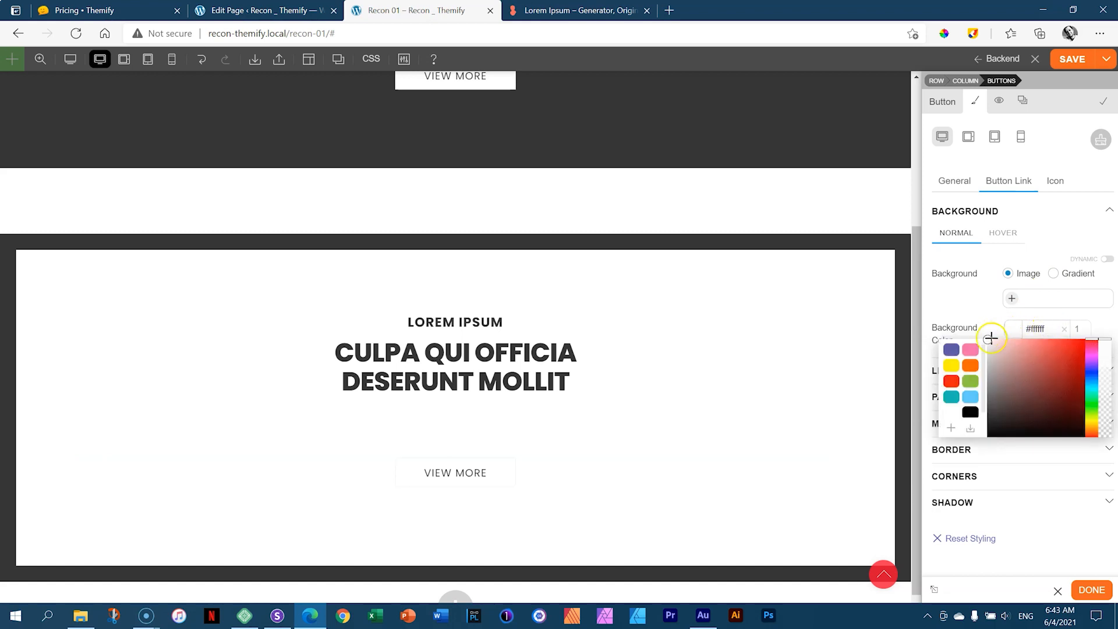
pyautogui.moveTo(984, 342); pyautogui.dragTo(984, 342)
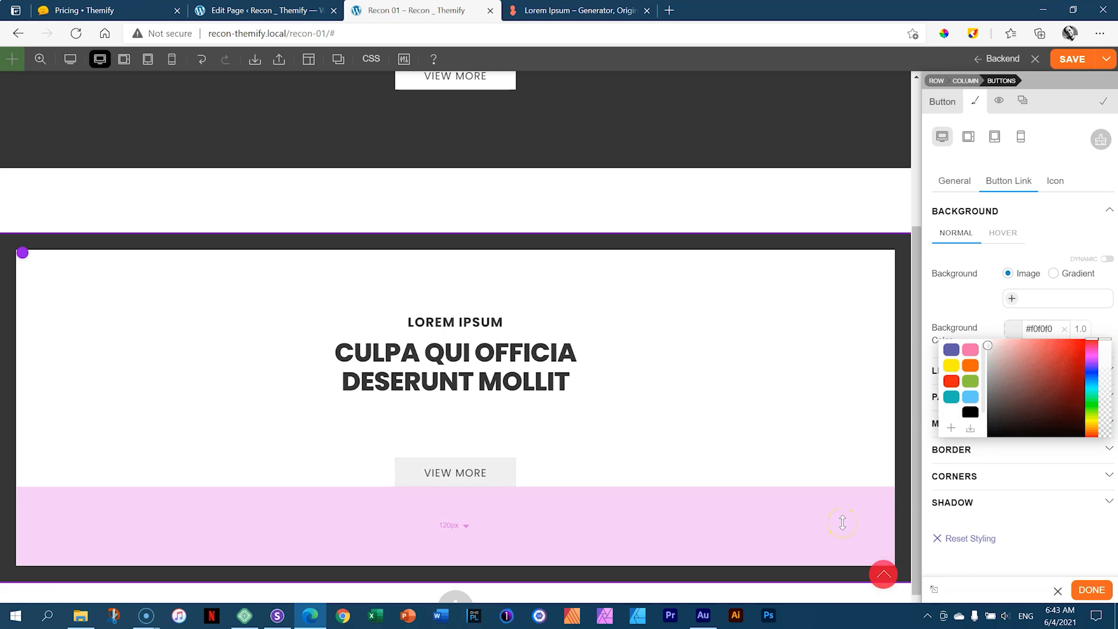
pyautogui.click(1085, 60)
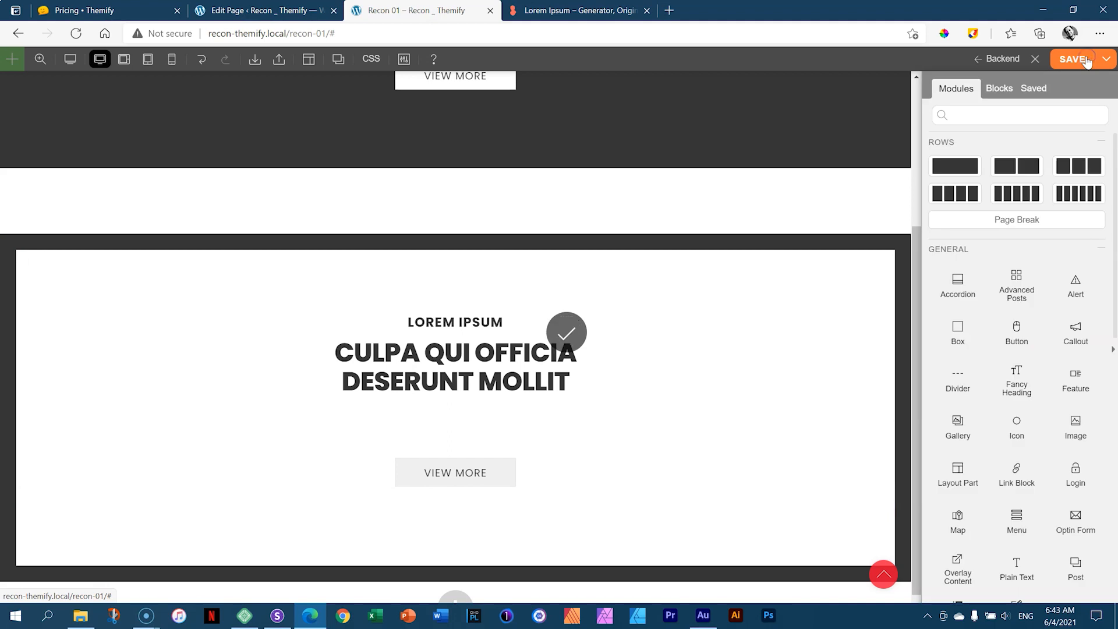
# Duplicate the dark first hero row to add another section directly beneath it
pyautogui.scroll(-2, 929, 205)
pyautogui.moveTo(919, 248); pyautogui.dragTo(925, 88)
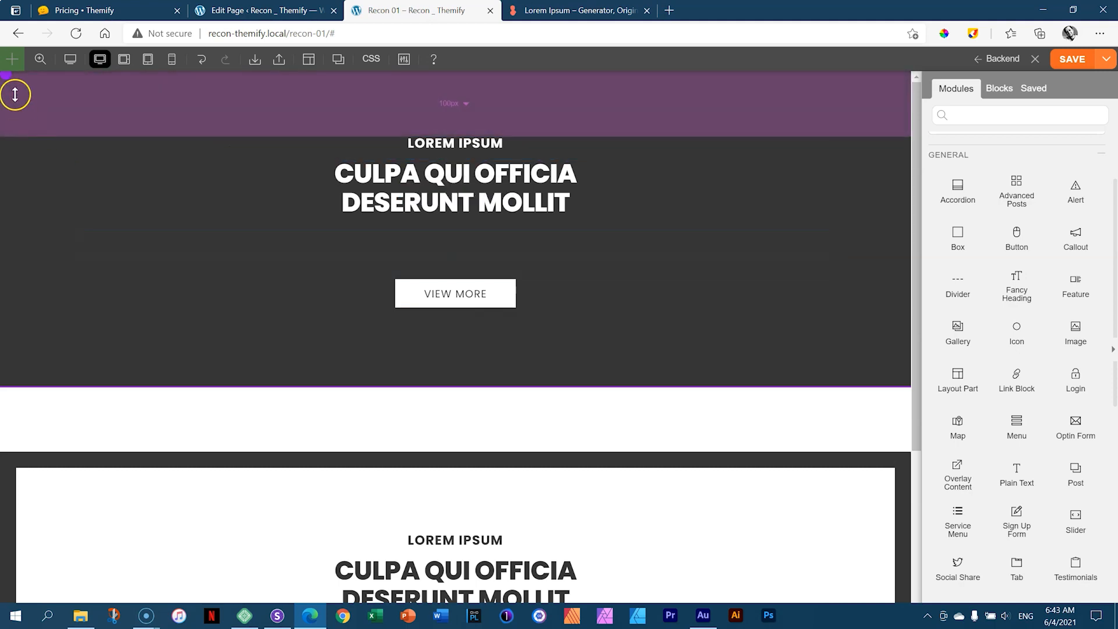
pyautogui.moveTo(9, 78)
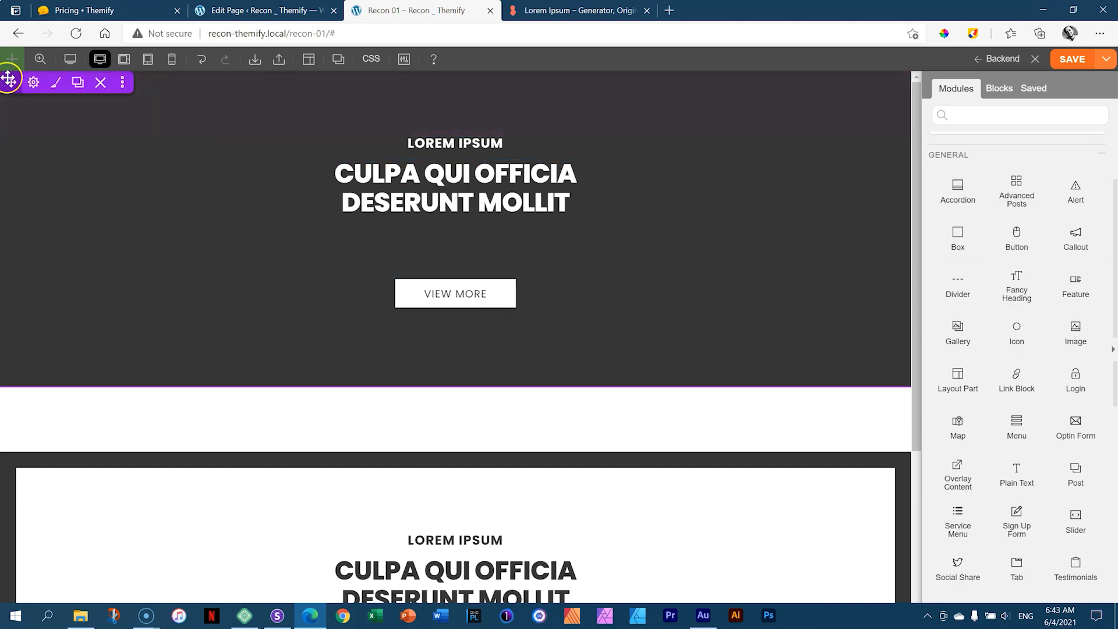
pyautogui.click(77, 84)
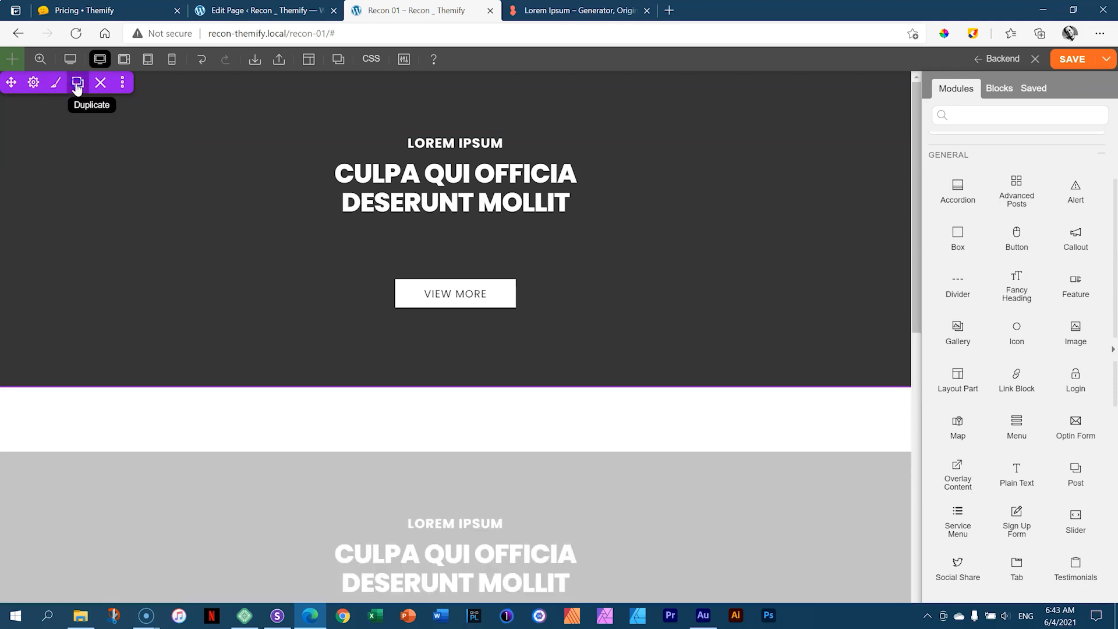
pyautogui.scroll(-5, 150, 158)
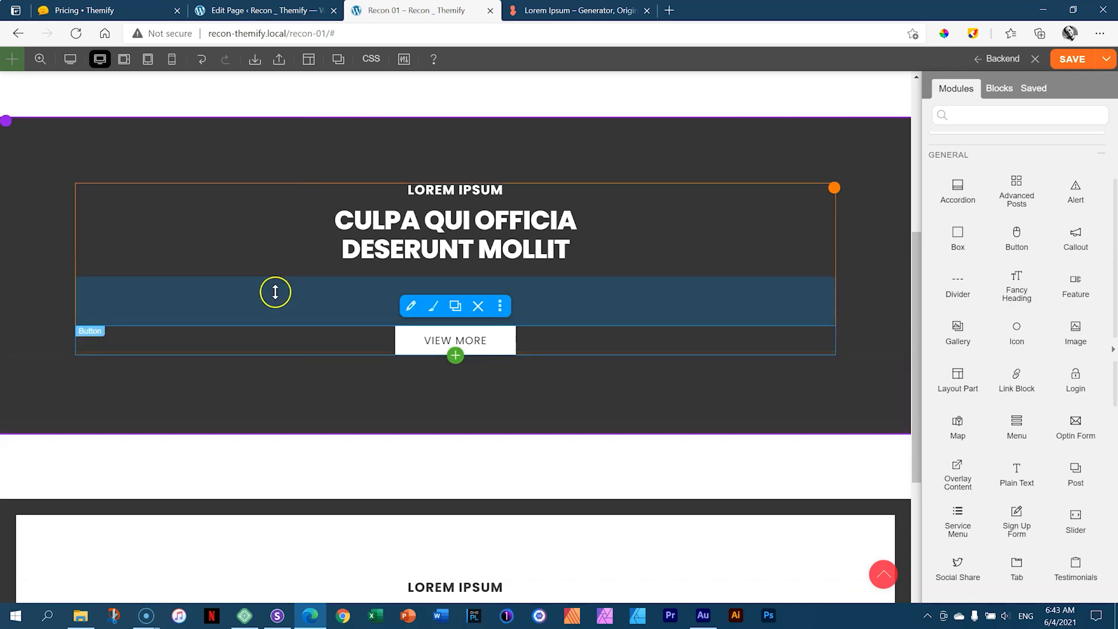
# Move the duplicated dark hero row below the white bordered row and add a top margin to separate the two
pyautogui.moveTo(8, 126)
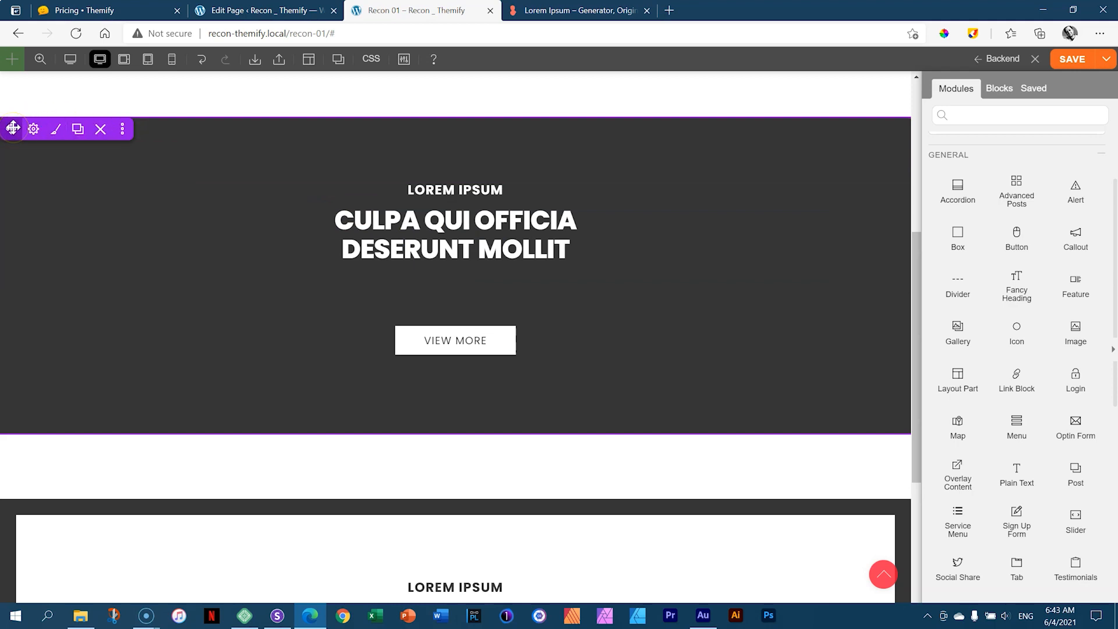
pyautogui.moveTo(13, 128); pyautogui.dragTo(29, 147)
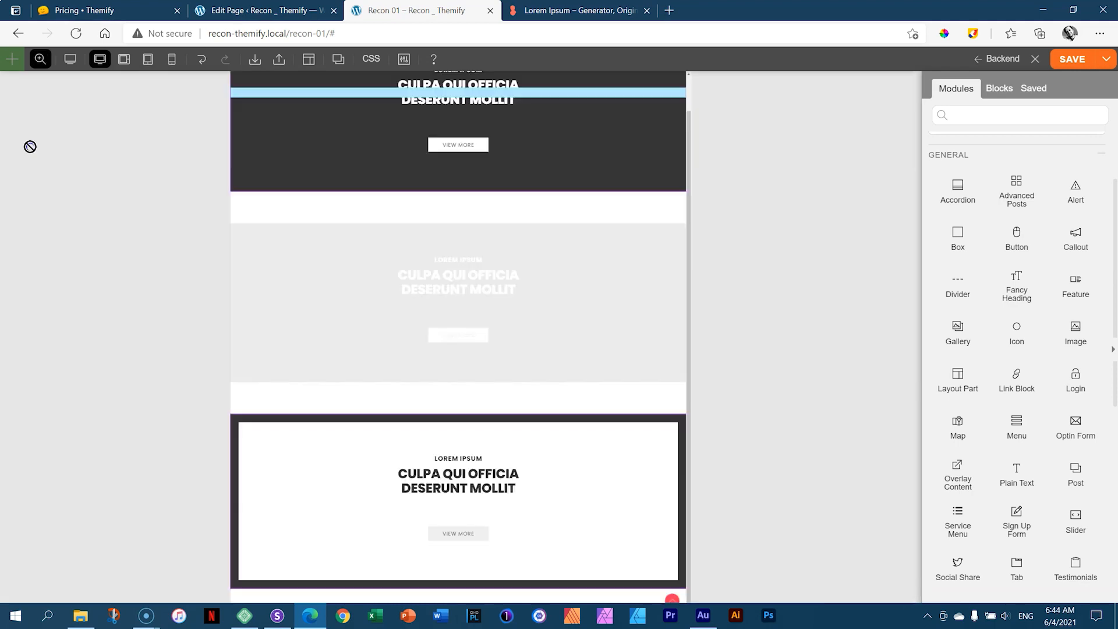
pyautogui.moveTo(127, 190); pyautogui.dragTo(489, 536)
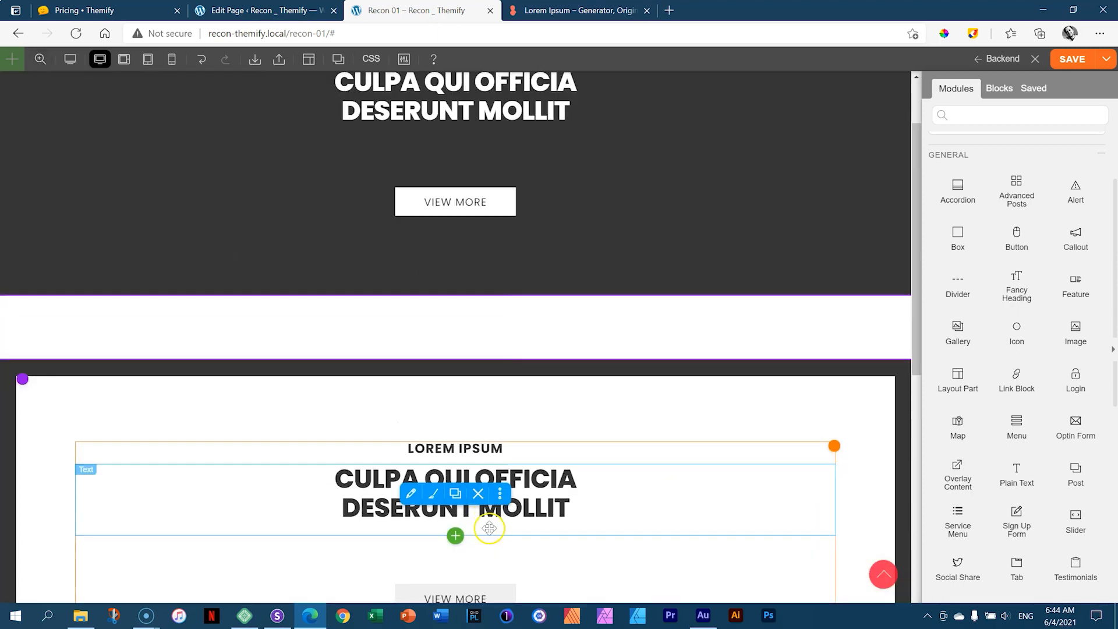
pyautogui.scroll(4, 490, 529)
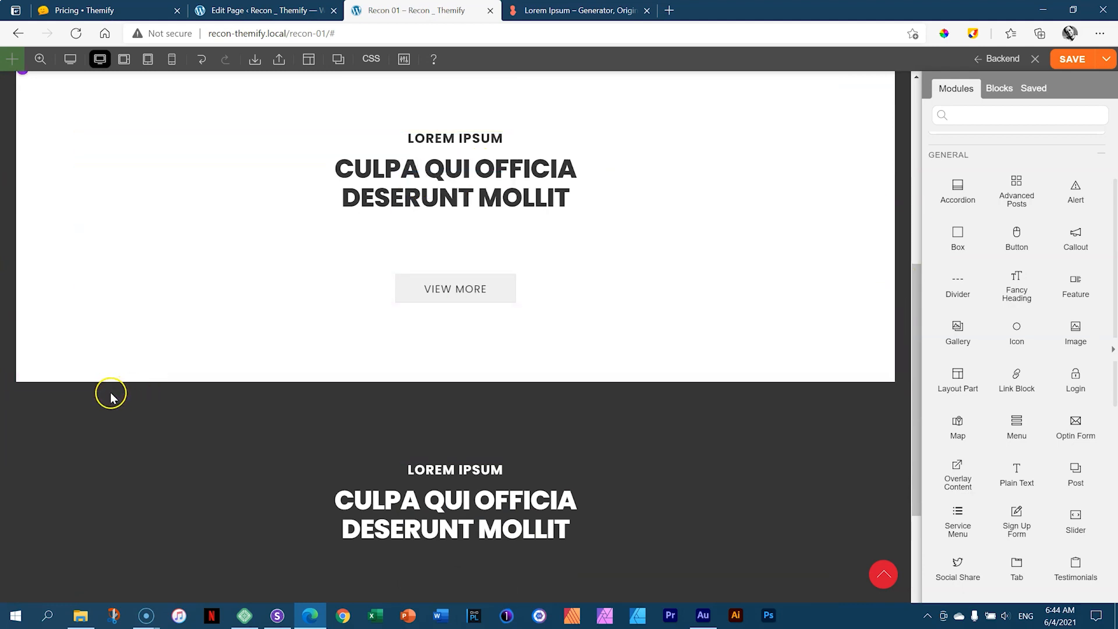
pyautogui.moveTo(111, 399)
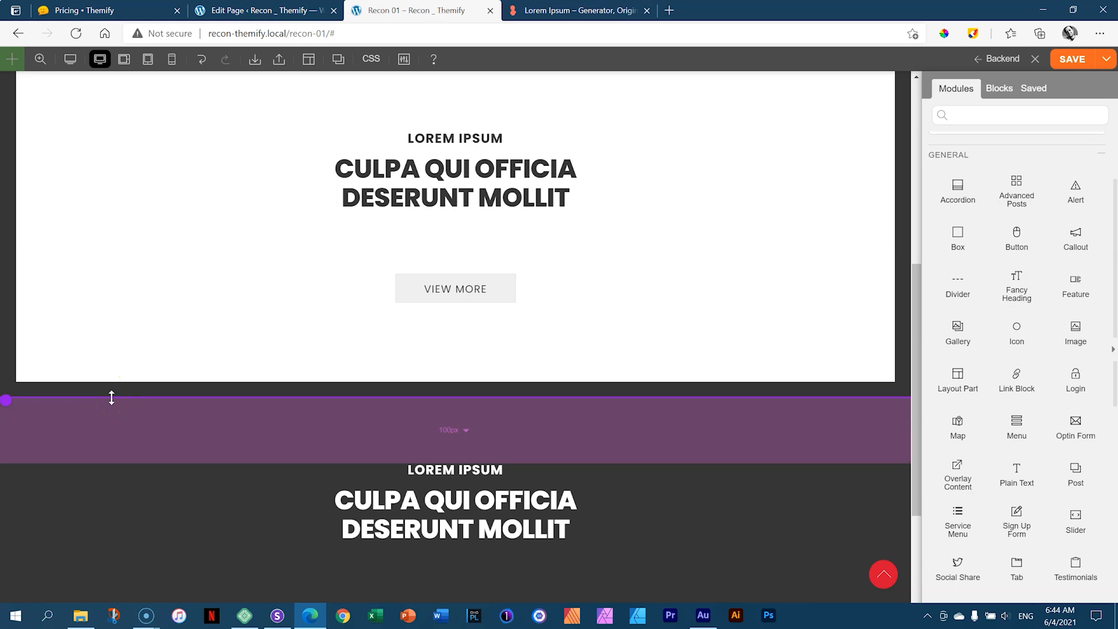
pyautogui.moveTo(111, 396); pyautogui.dragTo(118, 495)
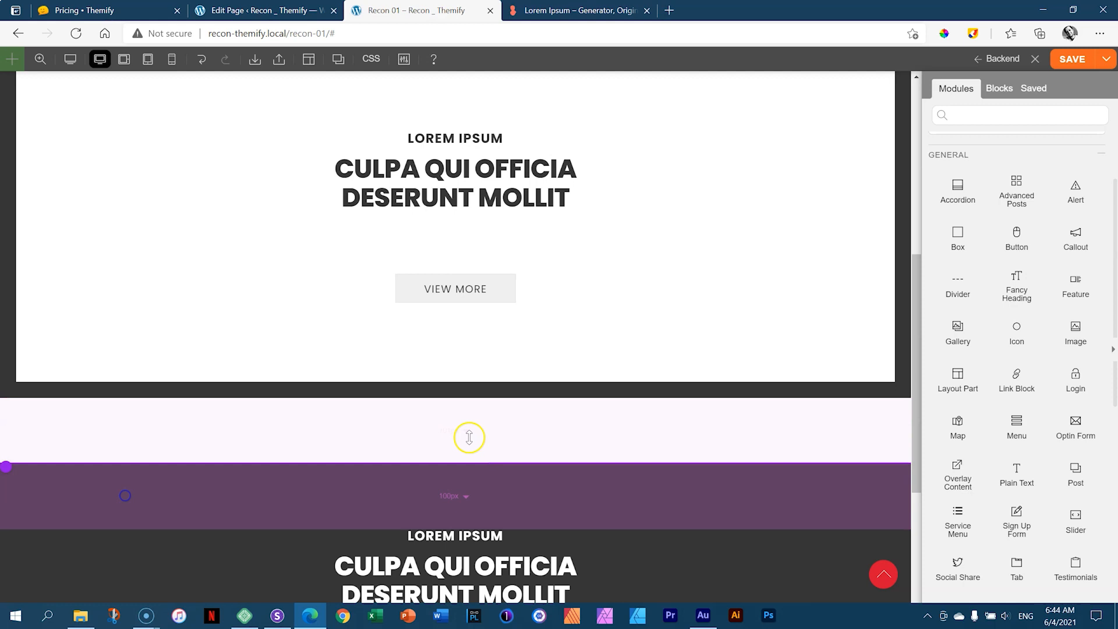
# Upload the 01 _ Hero image from the Media folder and insert it as the last row's background image
pyautogui.moveTo(912, 326); pyautogui.dragTo(907, 452)
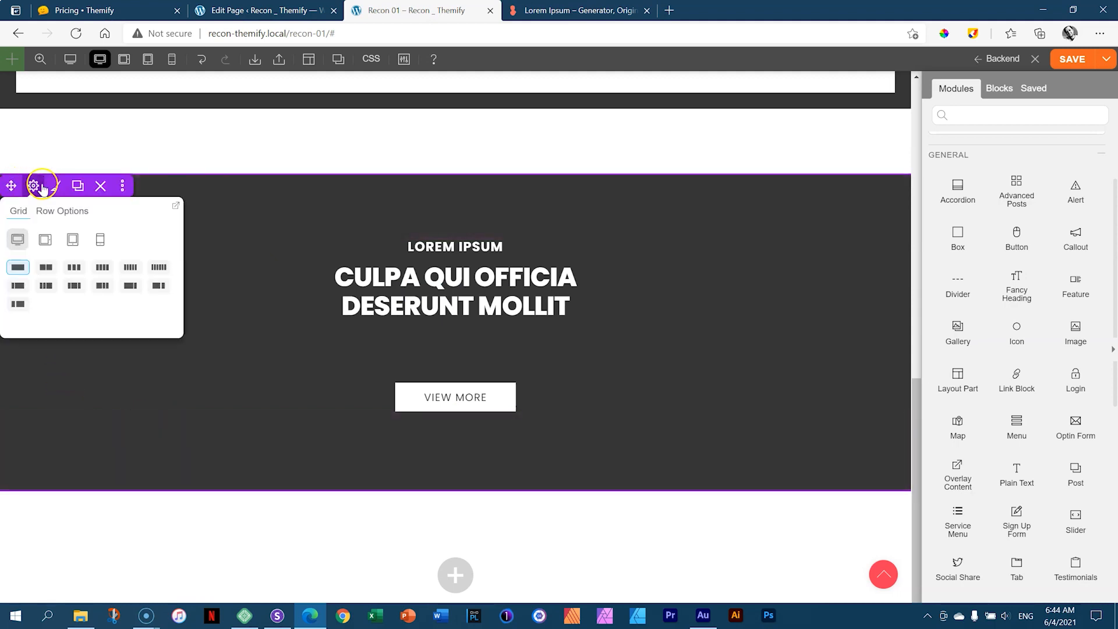
pyautogui.click(57, 187)
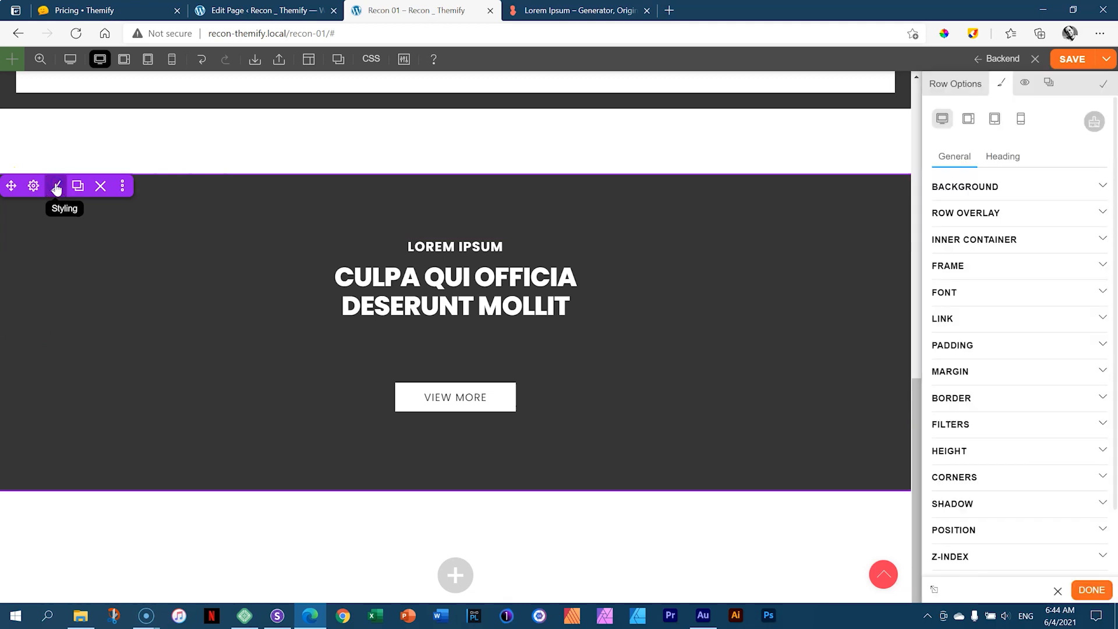
pyautogui.click(1006, 185)
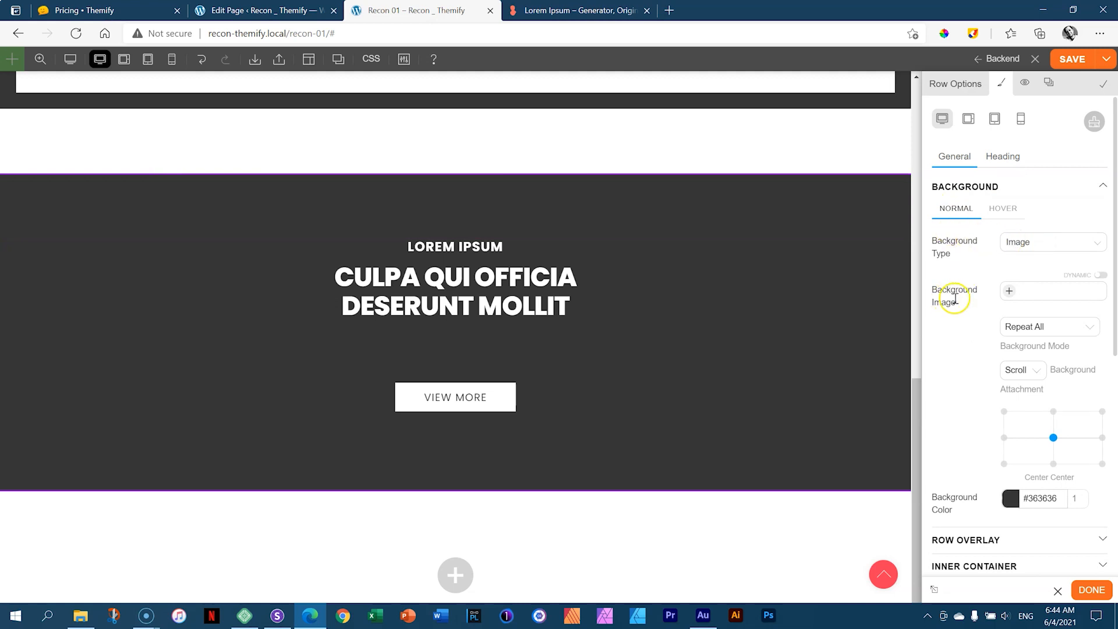
pyautogui.click(1009, 293)
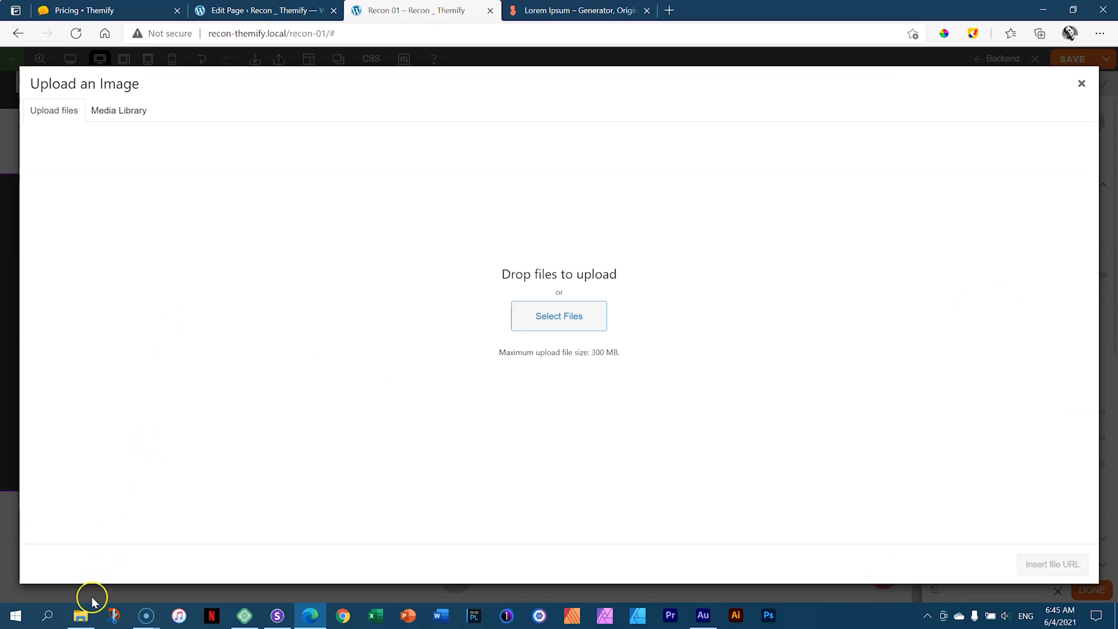
pyautogui.click(84, 616)
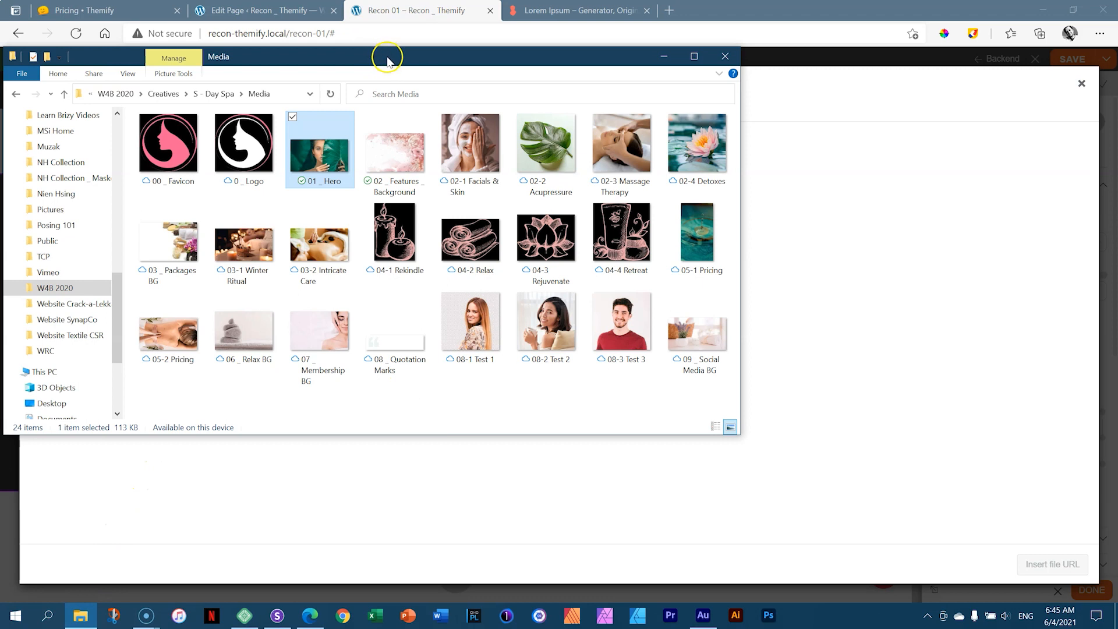
pyautogui.moveTo(392, 58); pyautogui.dragTo(792, 84)
pyautogui.moveTo(729, 181); pyautogui.dragTo(302, 252)
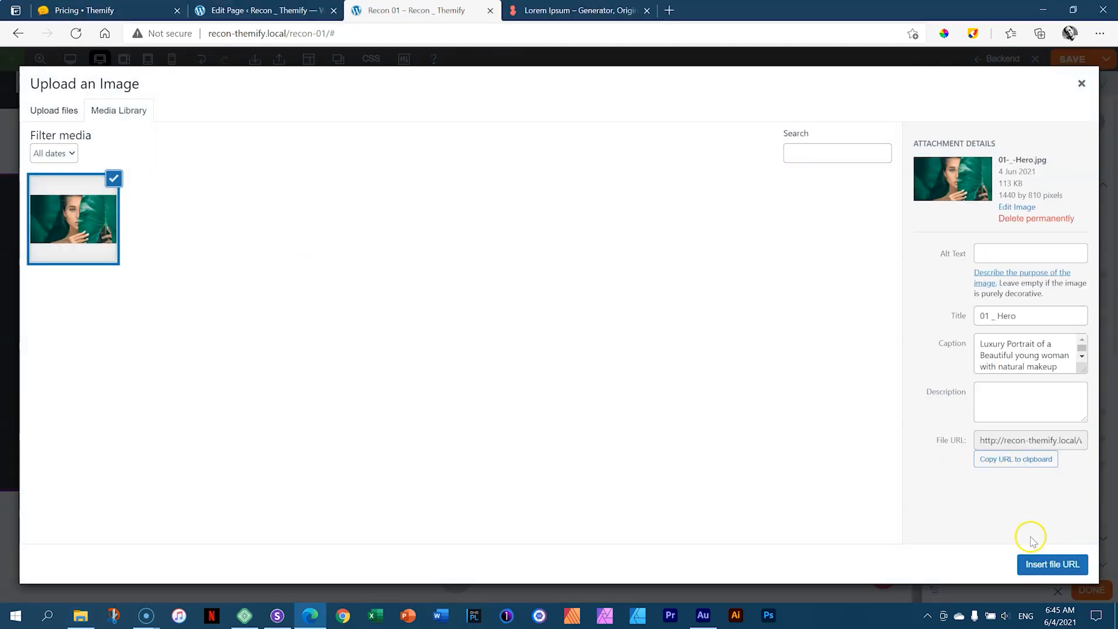
pyautogui.click(1040, 565)
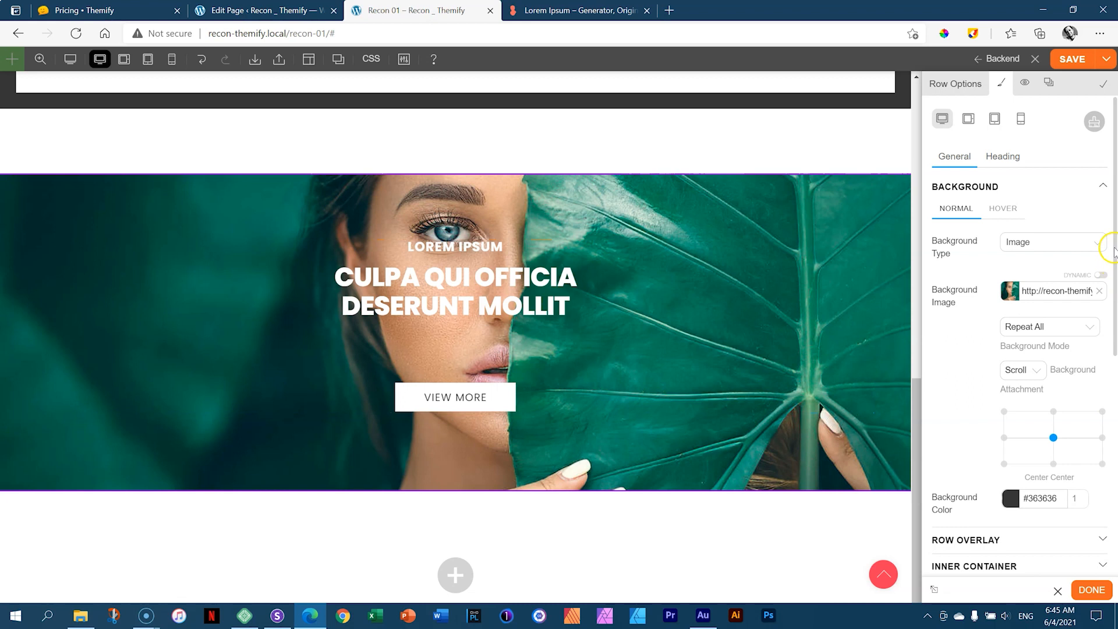
# Try the Best Fit background mode on the last row's image, and set the mode to Fullcover
pyautogui.moveTo(1116, 241); pyautogui.dragTo(1116, 276)
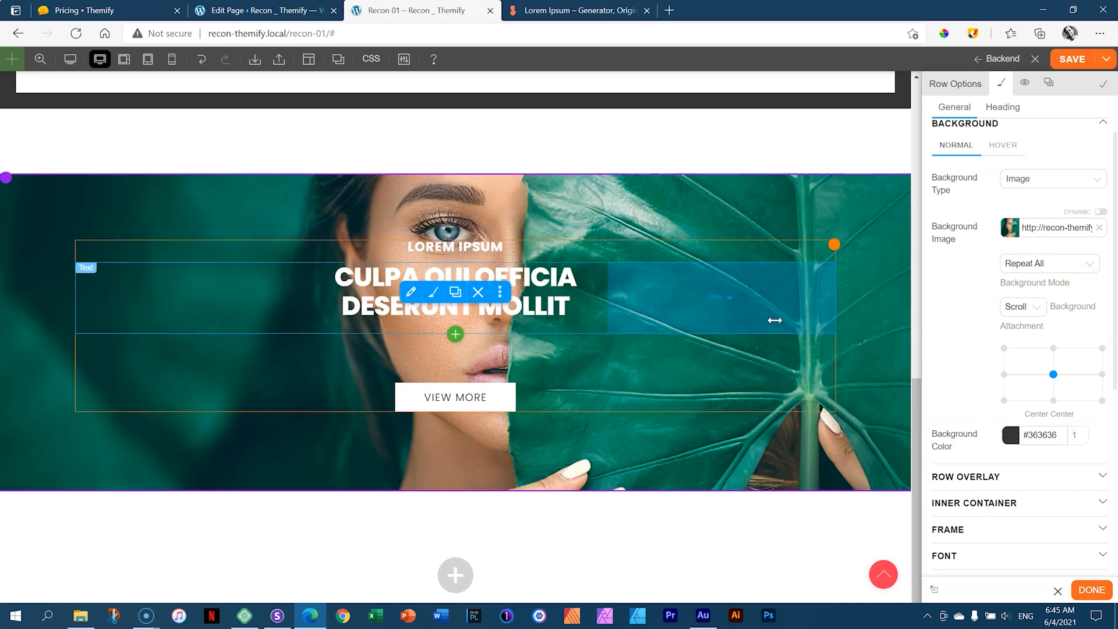
pyautogui.click(1091, 265)
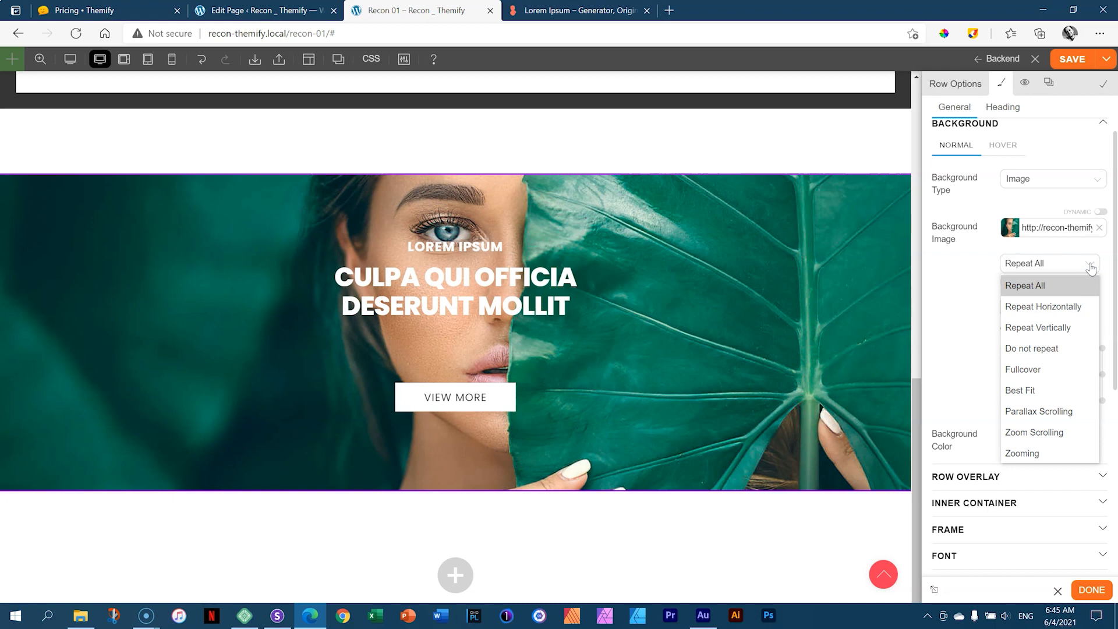
pyautogui.click(1032, 391)
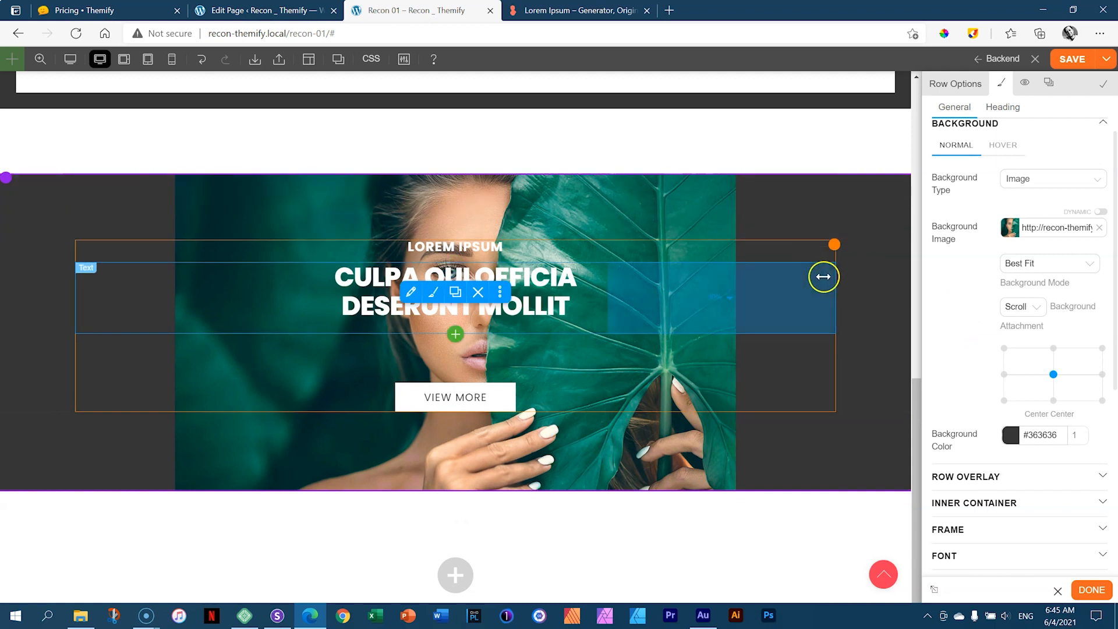
pyautogui.click(1089, 268)
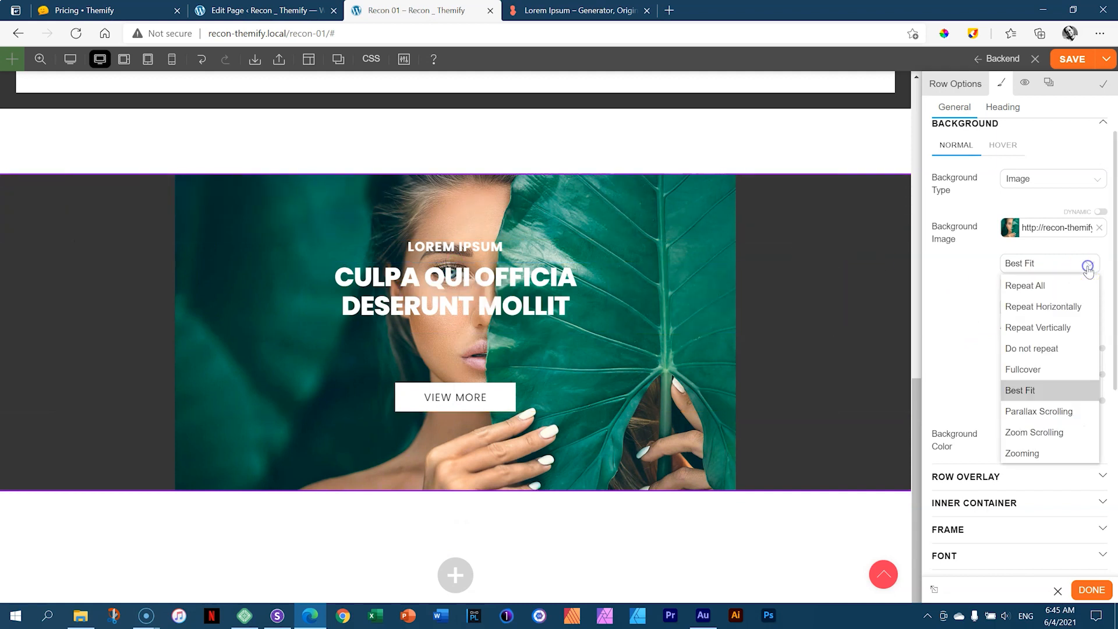
pyautogui.click(1025, 373)
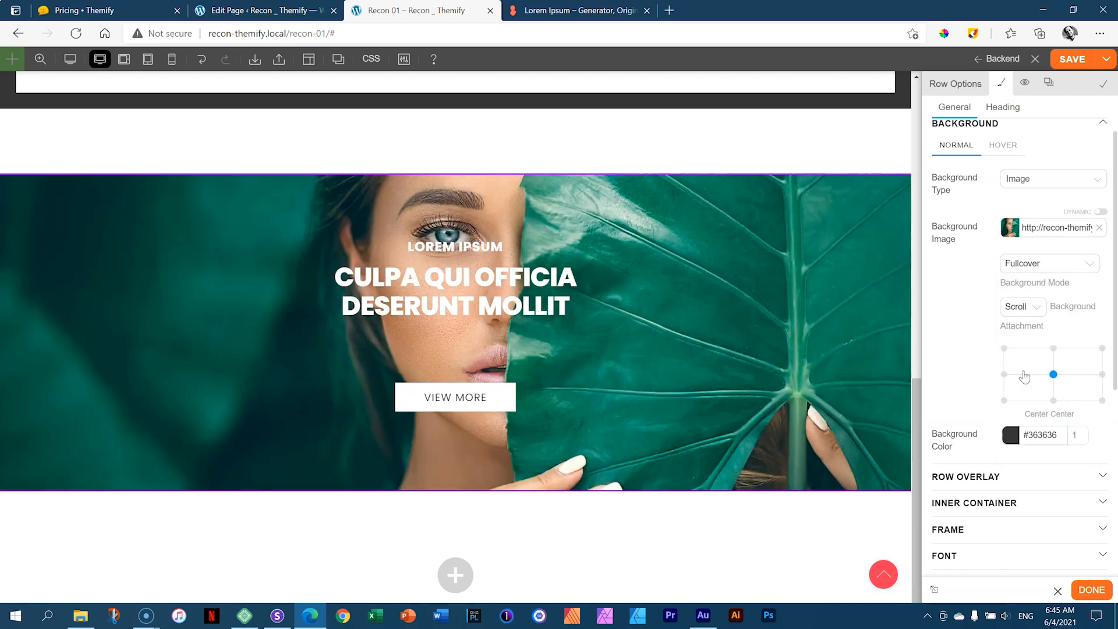
# Try the Zoom Scrolling and Best Fit background modes on the image row, and return to Fullcover
pyautogui.click(1090, 266)
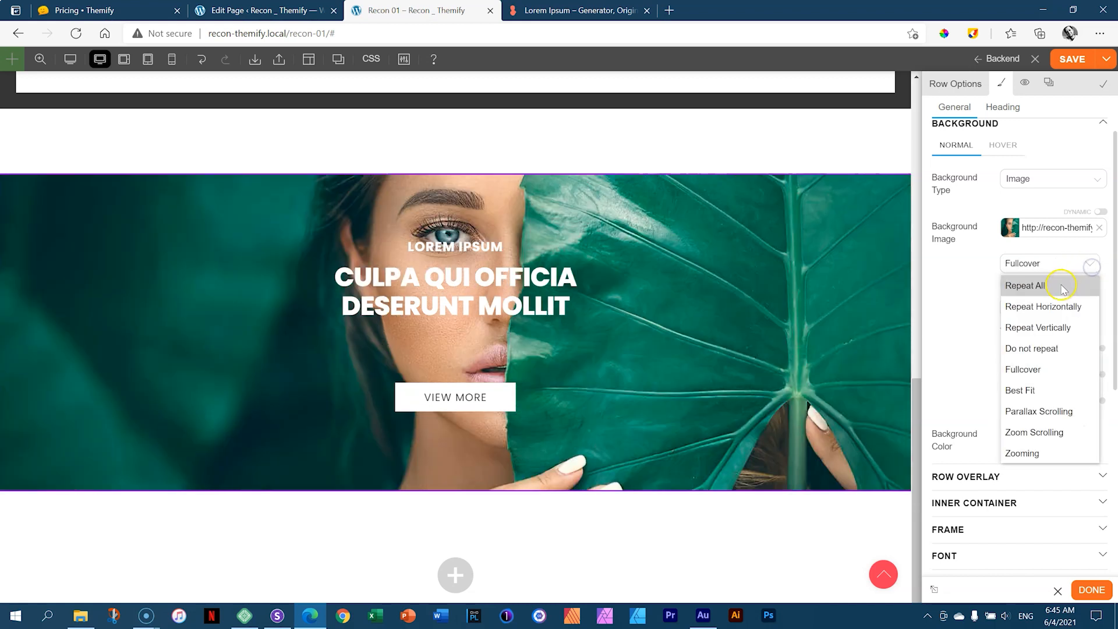
pyautogui.click(1047, 434)
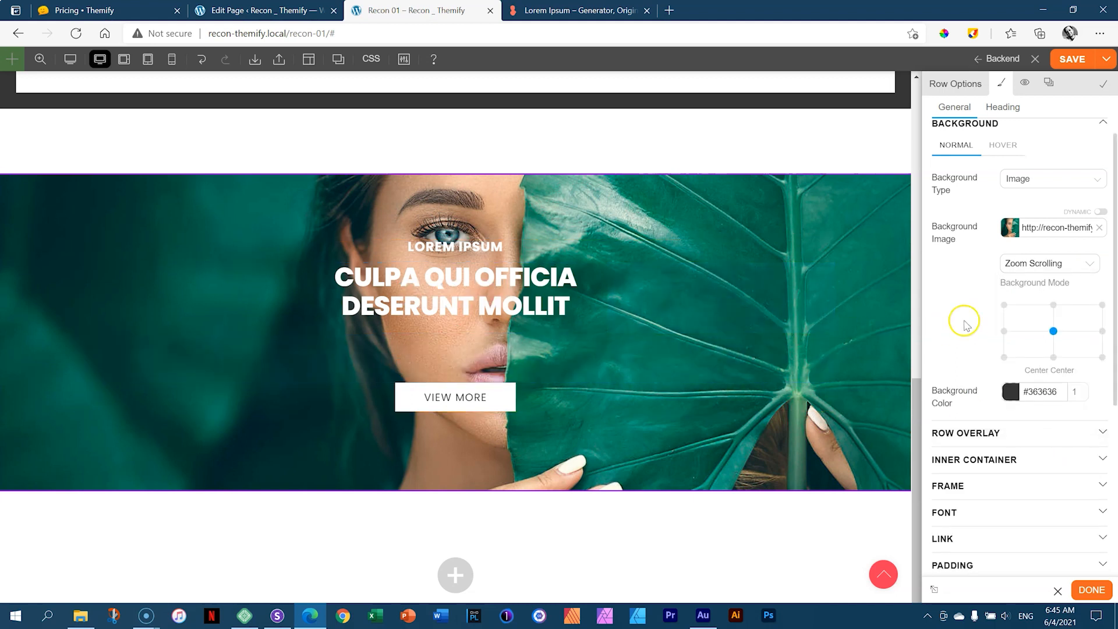
pyautogui.click(1082, 275)
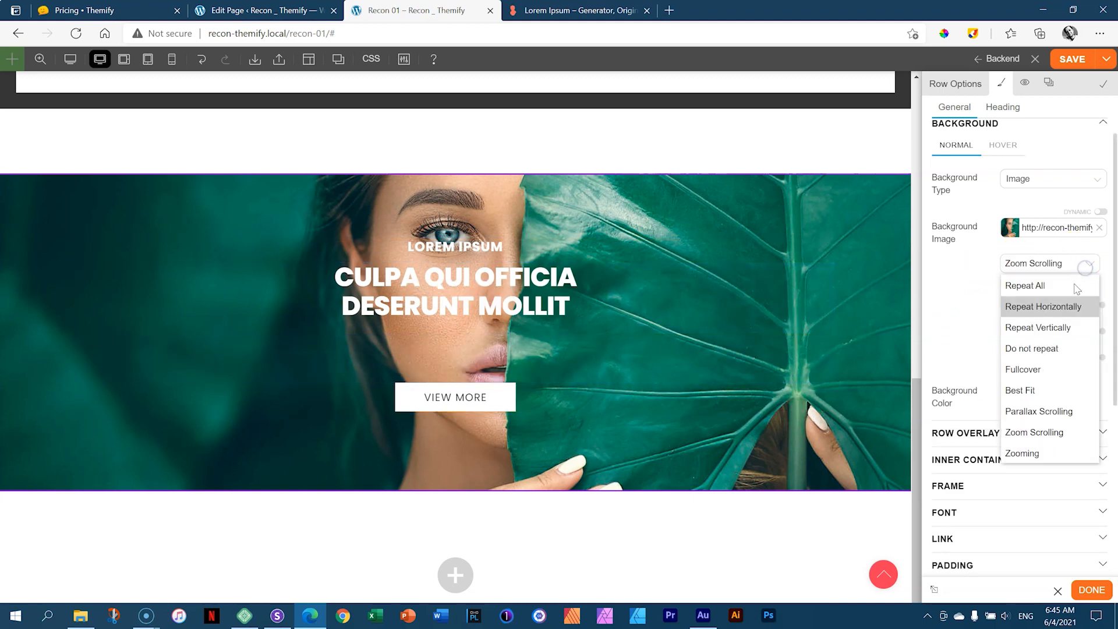
pyautogui.click(1049, 390)
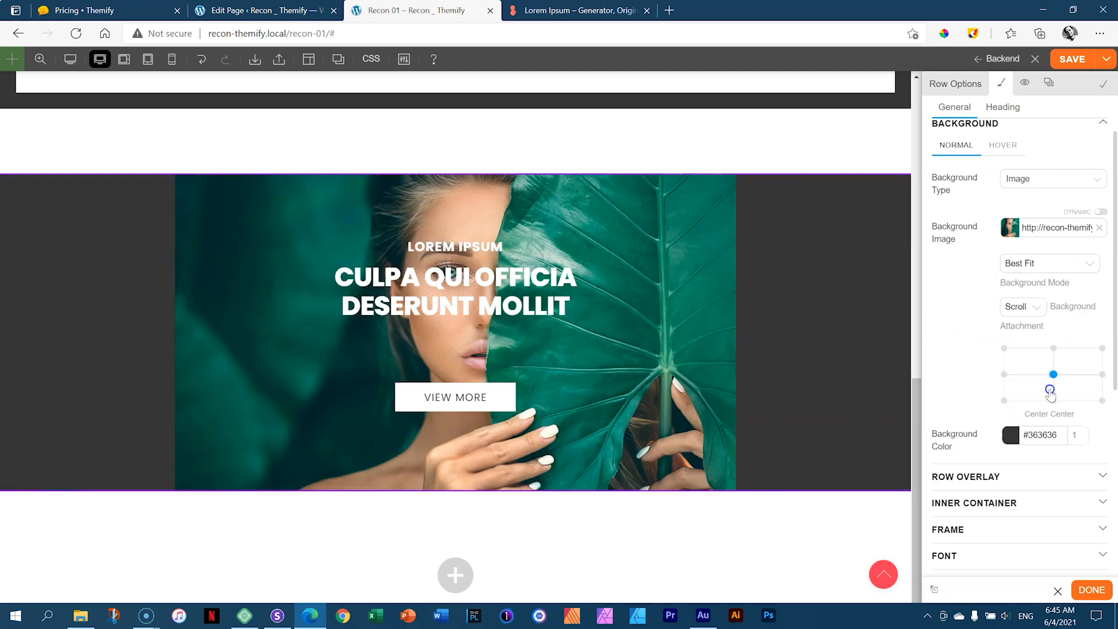
pyautogui.click(1090, 263)
pyautogui.click(1055, 368)
pyautogui.click(1054, 372)
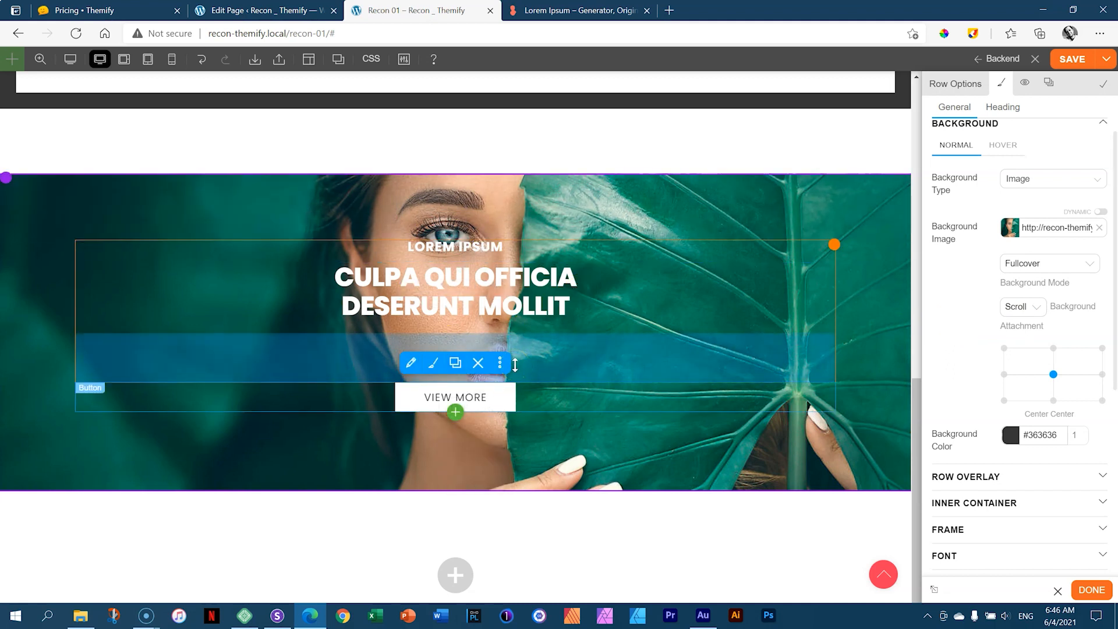
pyautogui.moveTo(519, 337); pyautogui.dragTo(520, 337)
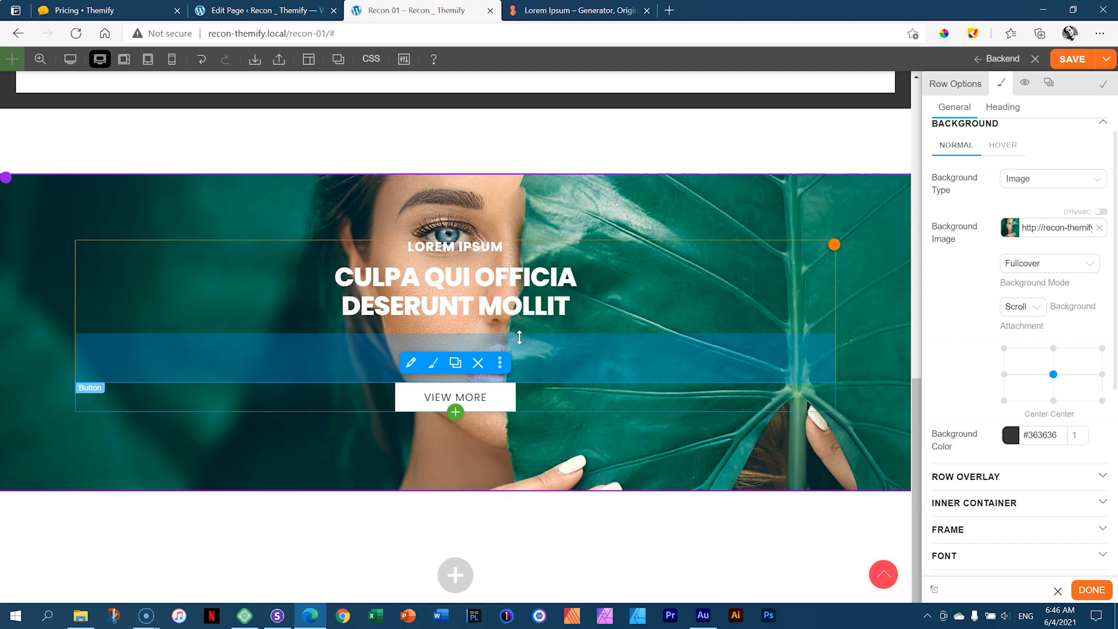
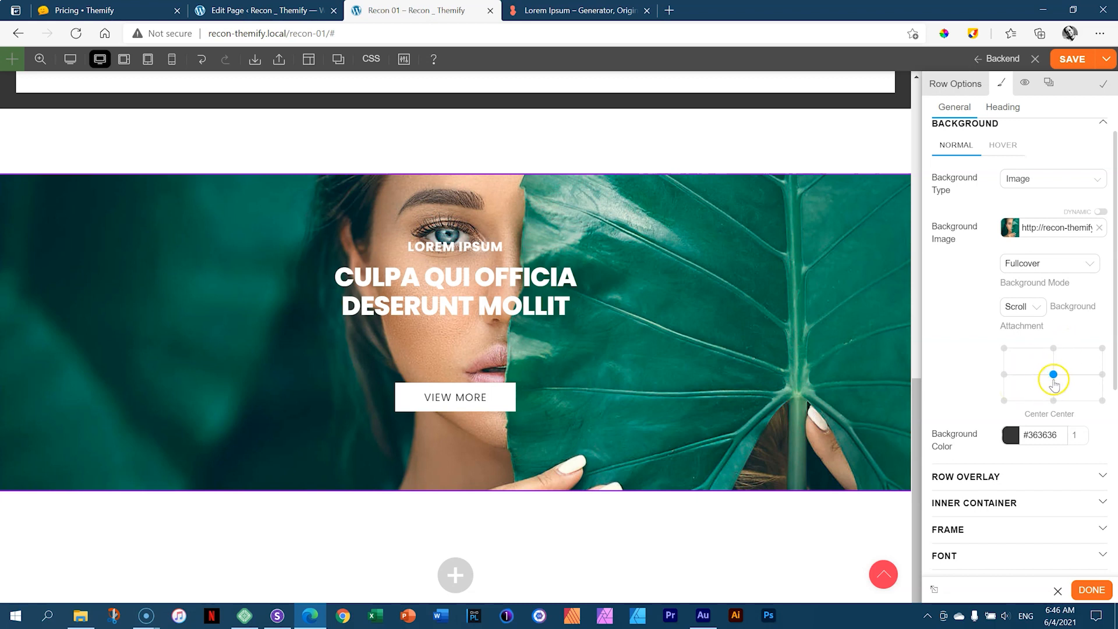
# Try custom focal positions for the row's background image, such as X:50.67% Y:67.5% and X:73.33% Y:75%, and reset it to Center Center
pyautogui.moveTo(1053, 374)
pyautogui.mouseDown()
pyautogui.moveTo(1036, 369)
pyautogui.moveTo(1042, 343)
pyautogui.moveTo(1055, 351)
pyautogui.moveTo(1055, 401)
pyautogui.moveTo(1053, 346)
pyautogui.moveTo(1054, 375)
pyautogui.mouseUp()
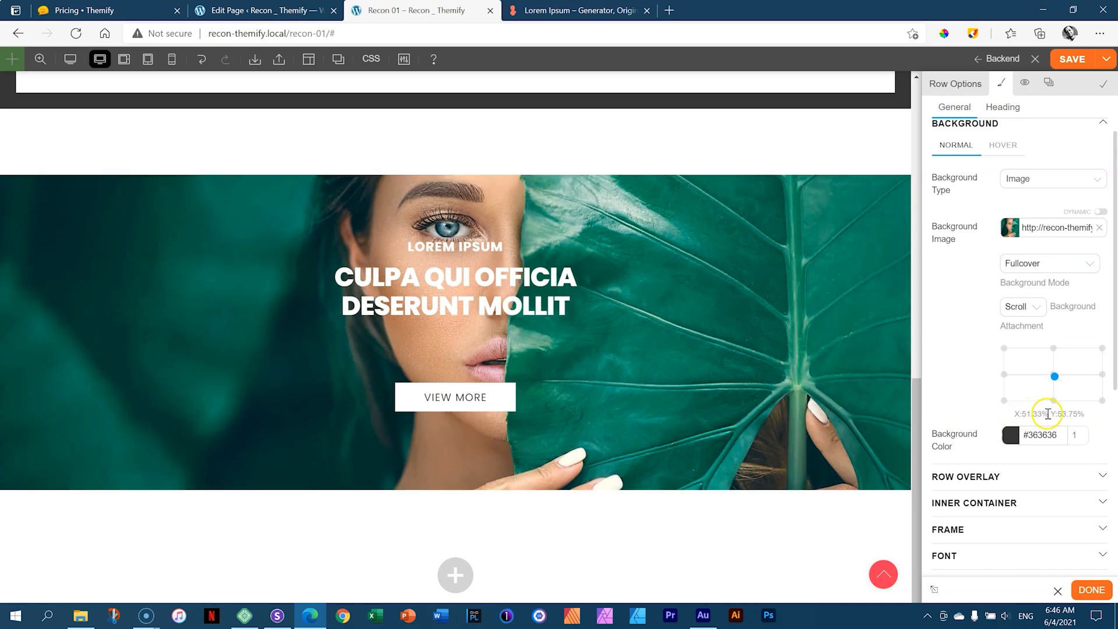
pyautogui.moveTo(1056, 377); pyautogui.dragTo(1055, 384)
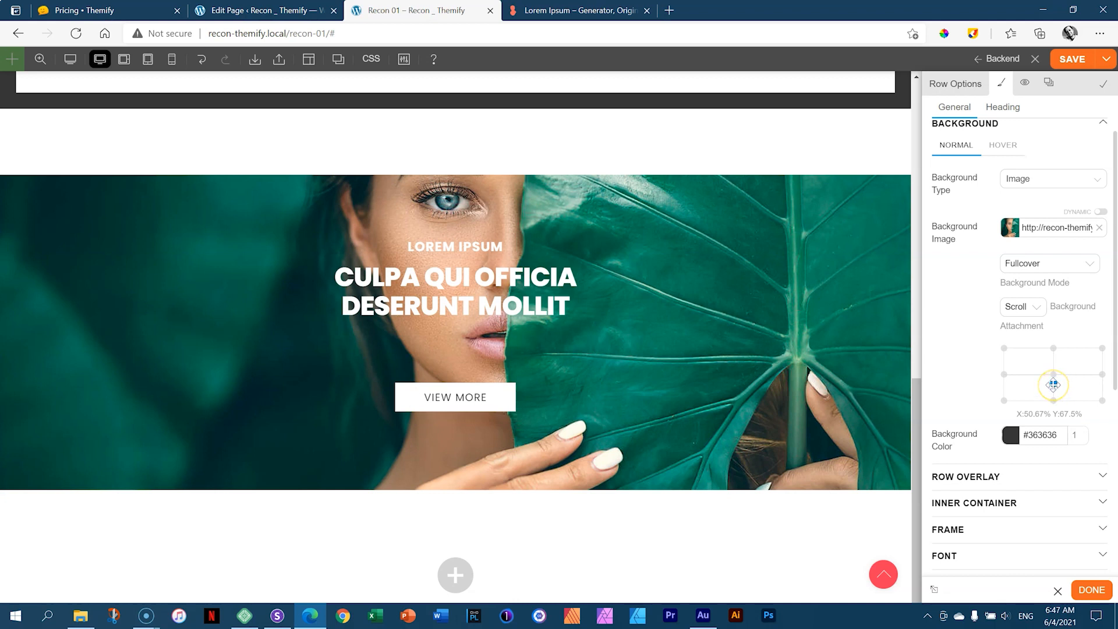
pyautogui.moveTo(1054, 385); pyautogui.dragTo(1054, 376)
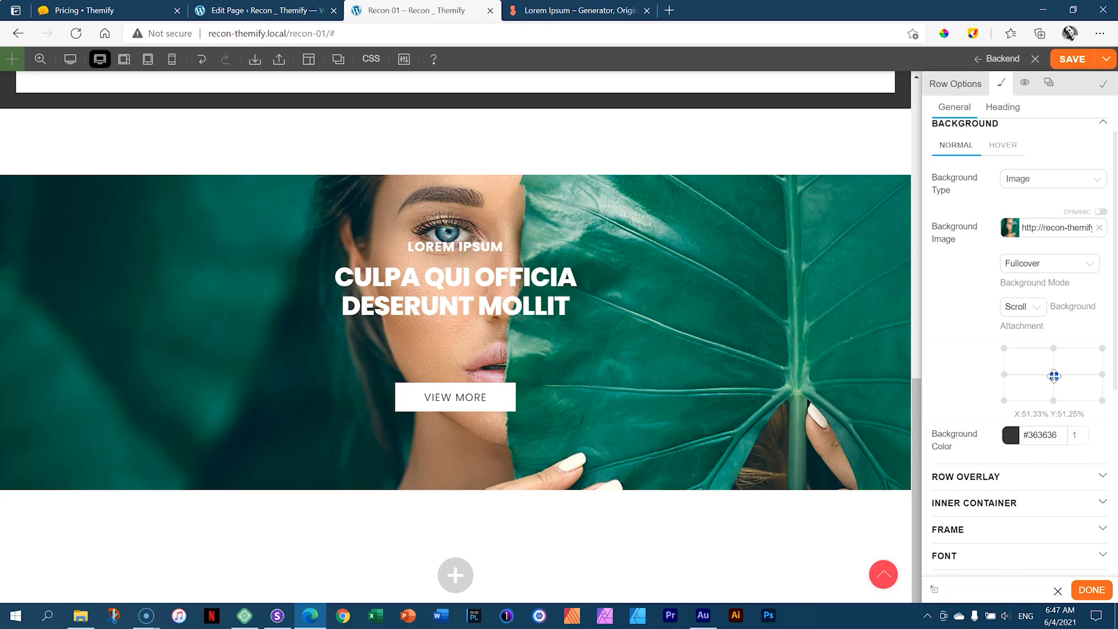
pyautogui.moveTo(1055, 376); pyautogui.dragTo(1055, 377)
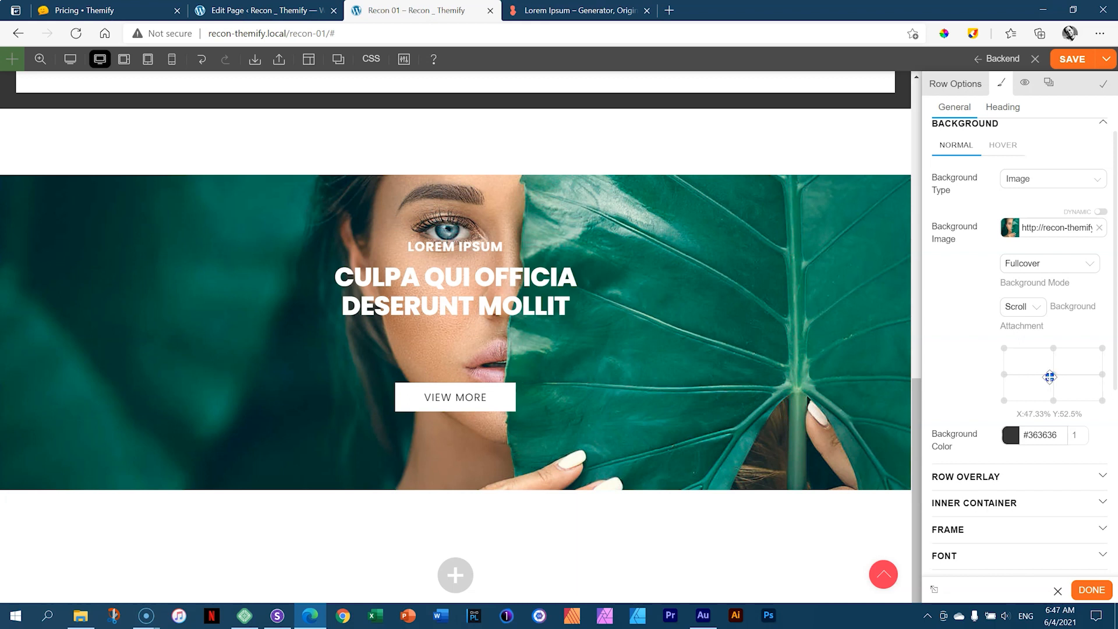
pyautogui.moveTo(1053, 378); pyautogui.dragTo(1053, 376)
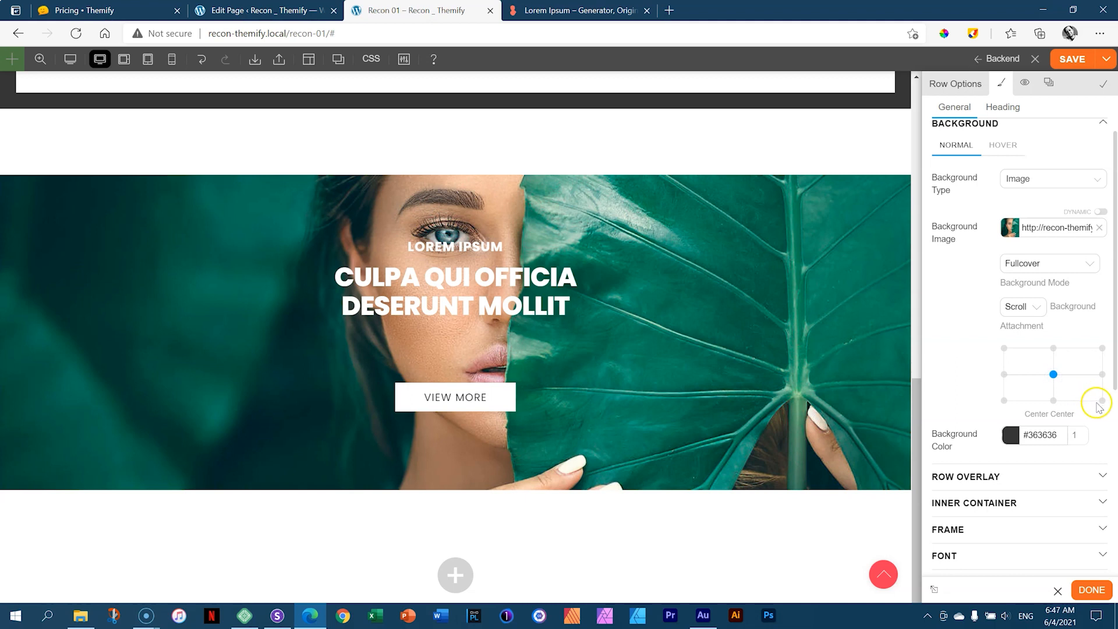
pyautogui.moveTo(1053, 377); pyautogui.dragTo(1076, 387)
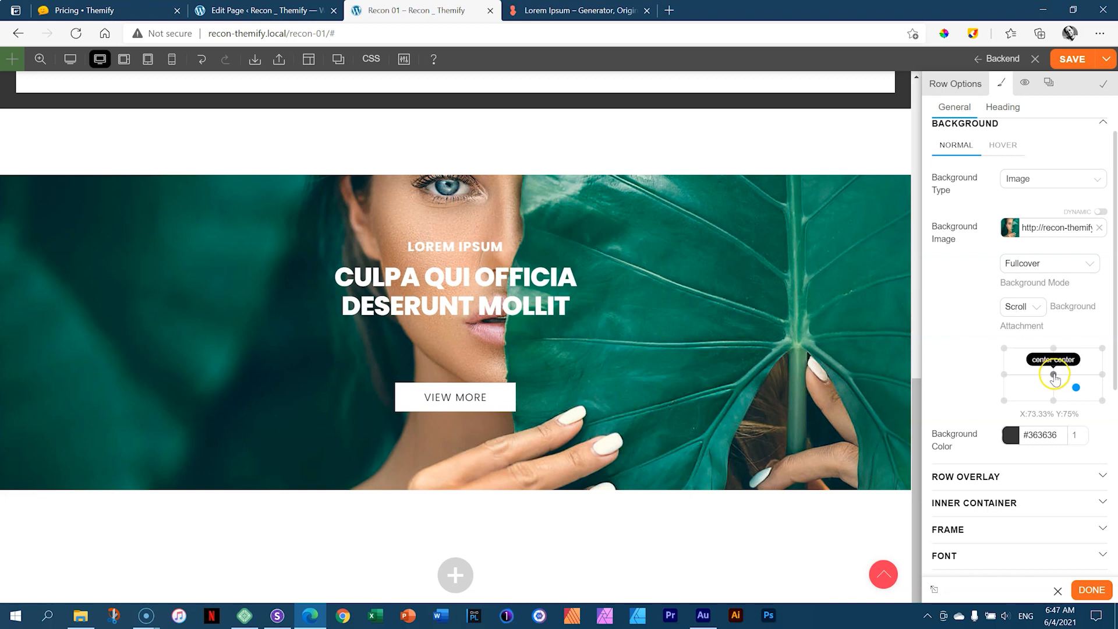
pyautogui.click(1054, 375)
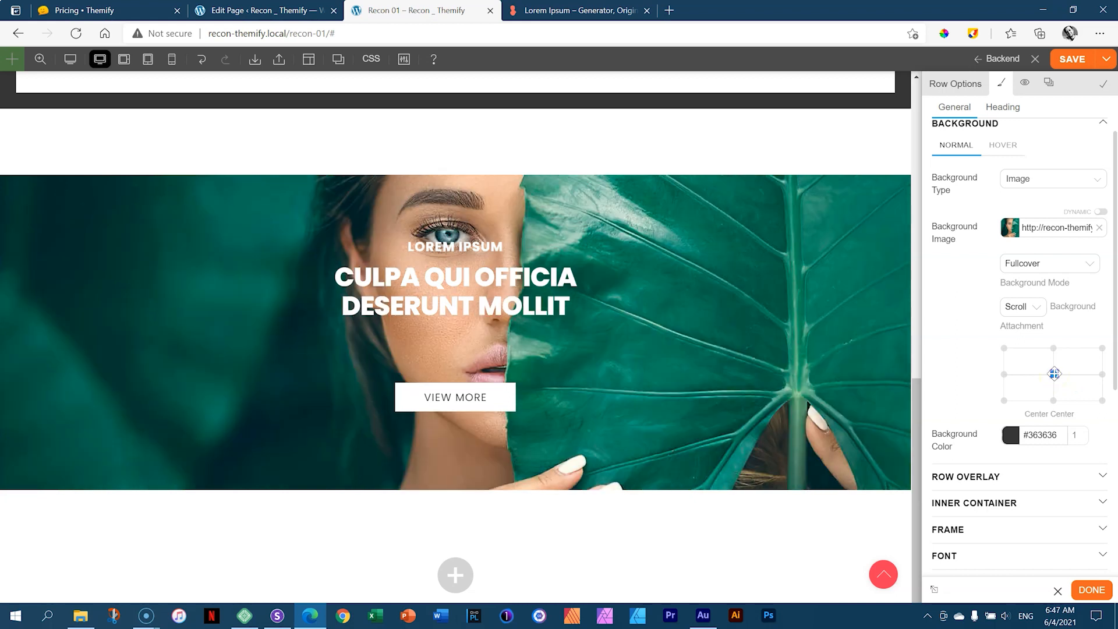
# Try the preset top, left and bottom background positions on the image row, and restore Center Center
pyautogui.click(1054, 348)
pyautogui.click(1003, 349)
pyautogui.click(1004, 375)
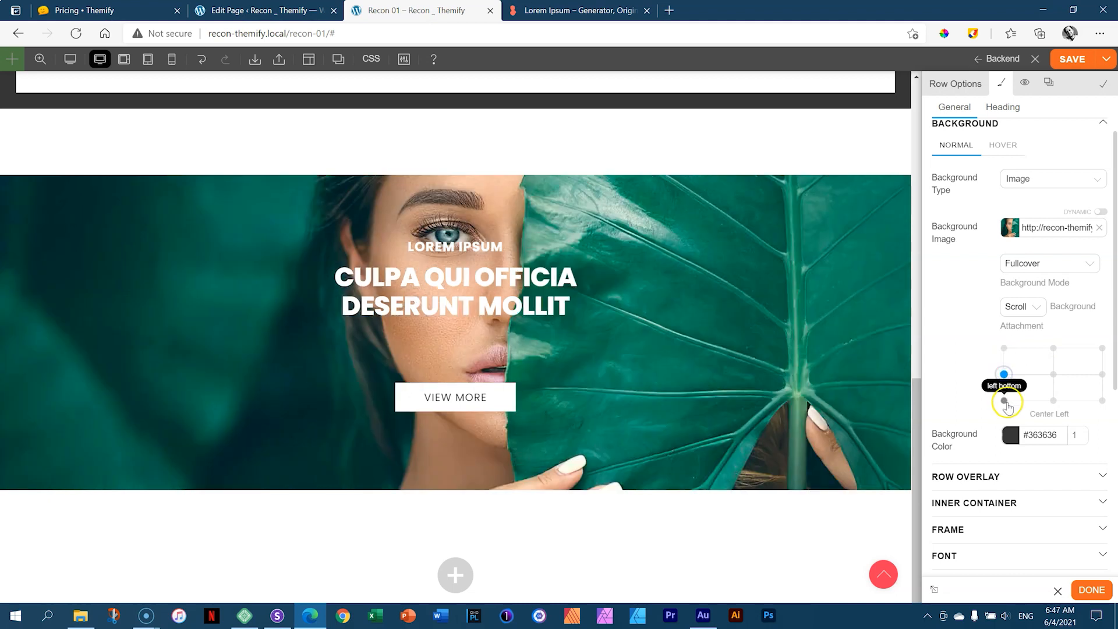
pyautogui.click(1004, 401)
pyautogui.click(1054, 401)
pyautogui.click(1055, 375)
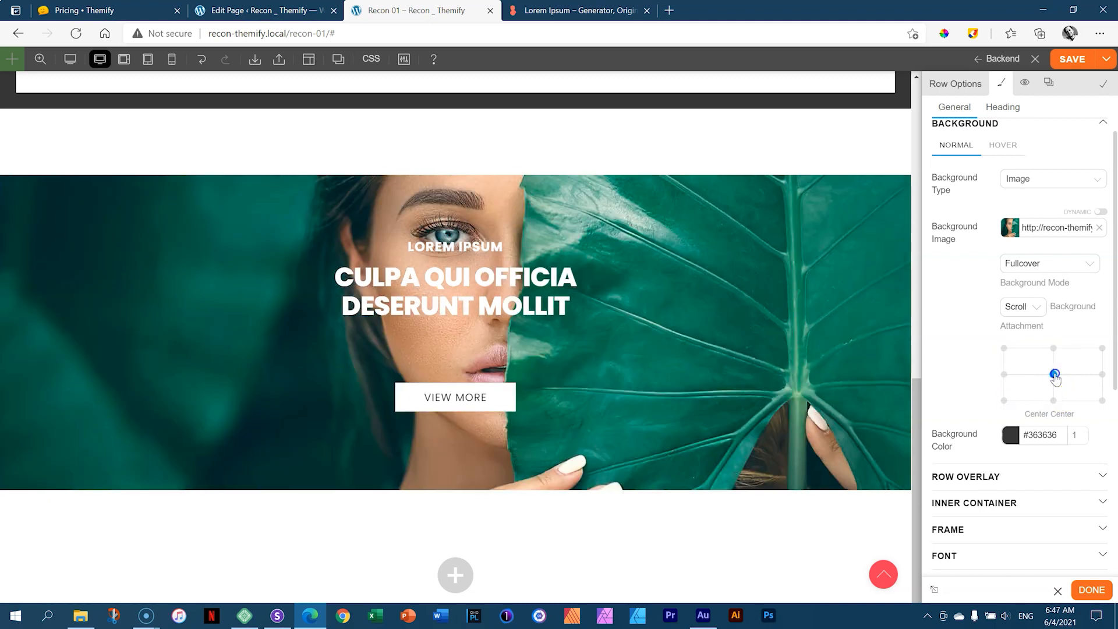
pyautogui.moveTo(1058, 359); pyautogui.dragTo(1056, 351)
pyautogui.click(1055, 375)
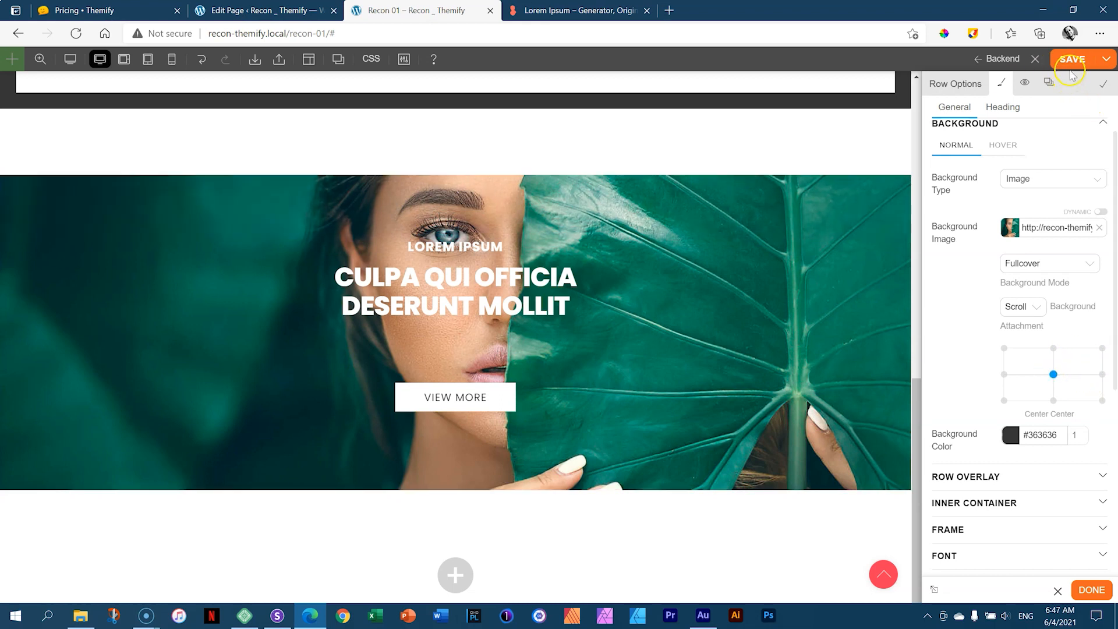
# Finish the image row's styling, and save the page before closing the builder
pyautogui.click(1103, 85)
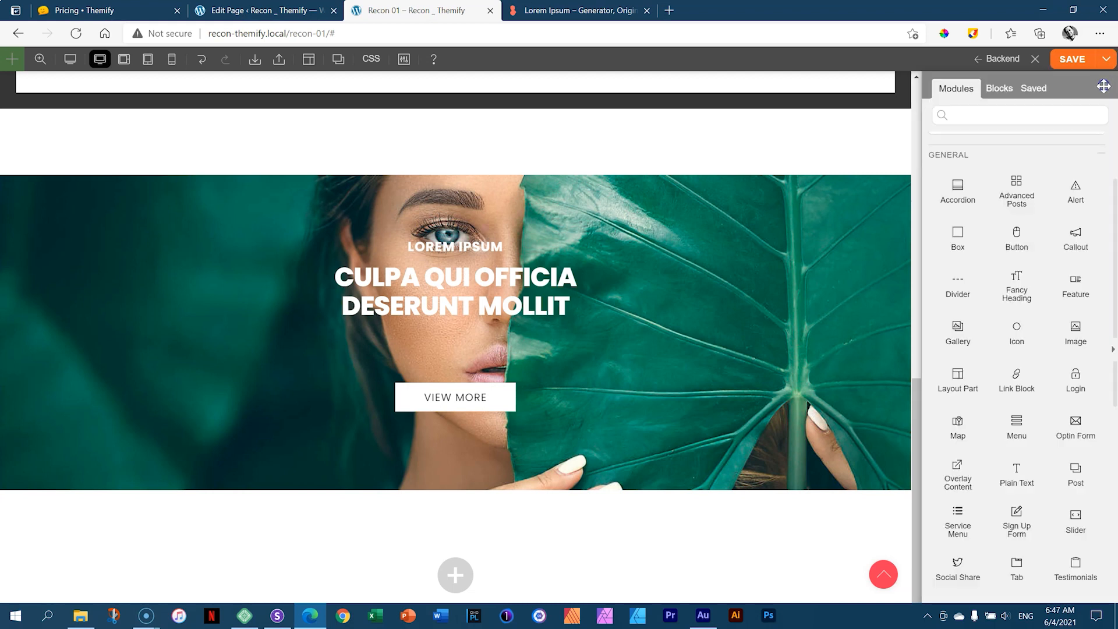
pyautogui.click(1075, 61)
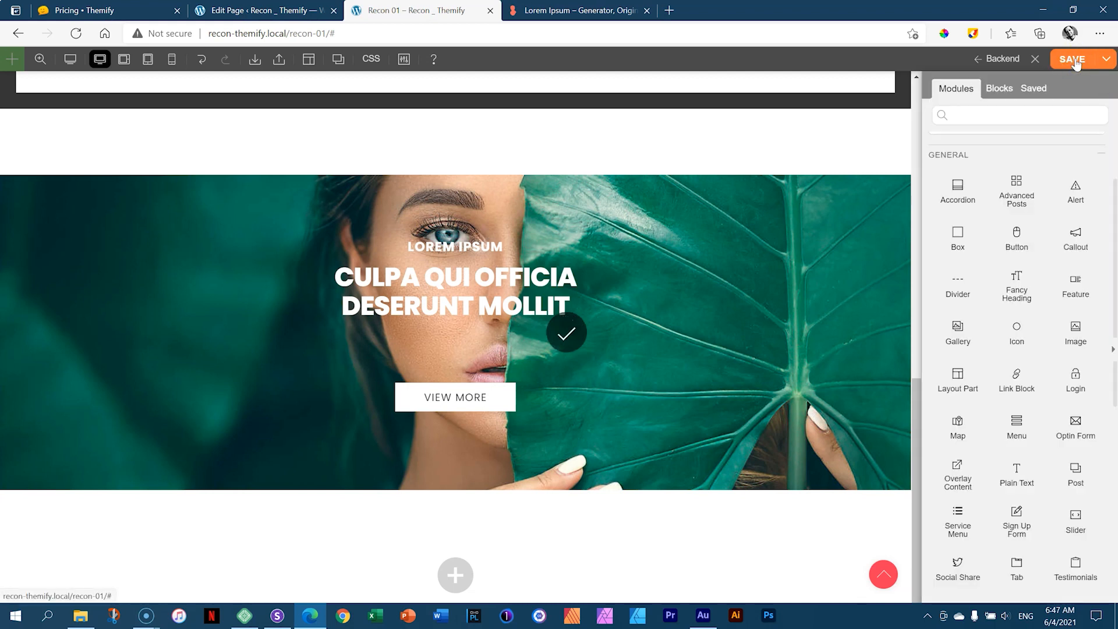
pyautogui.click(1035, 60)
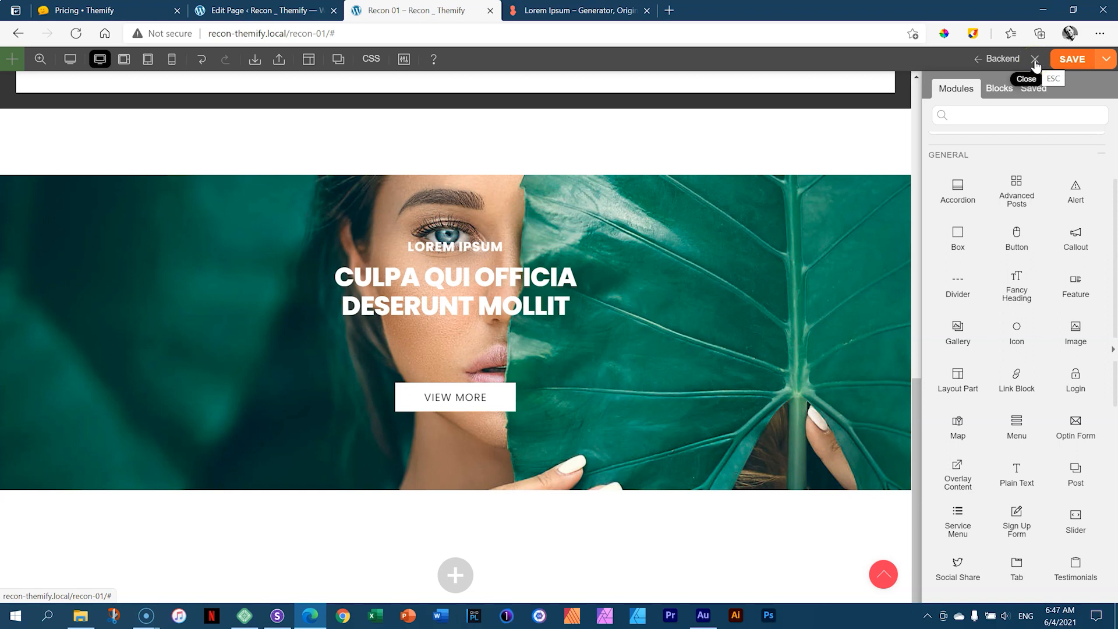
pyautogui.click(1035, 61)
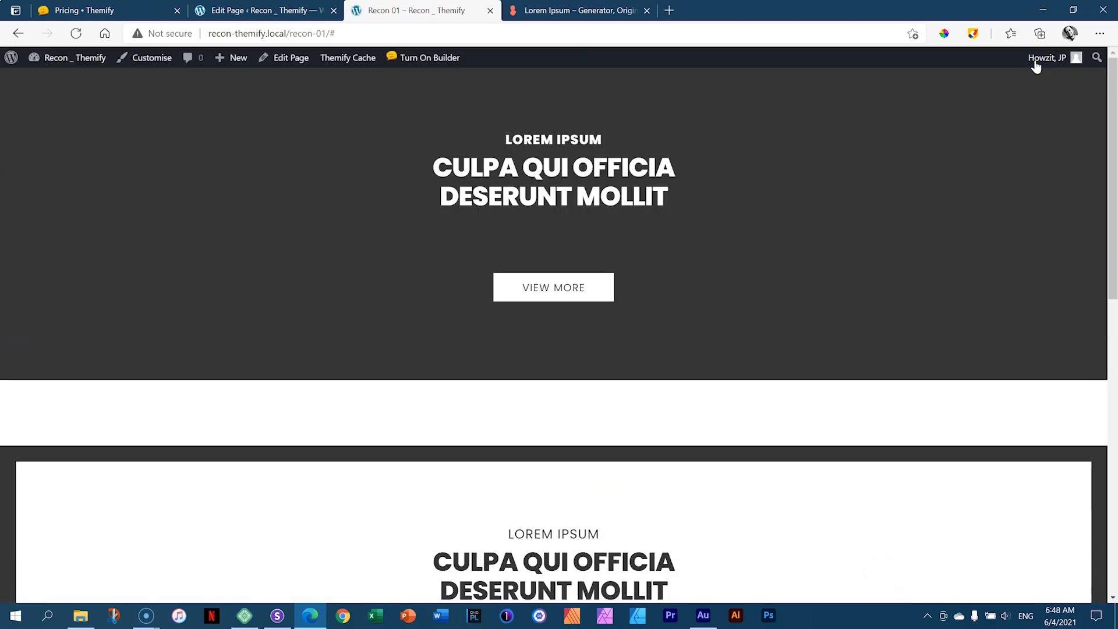
# Test the image row's View More link on the live page, and close the linked page and the Lorem Ipsum page
pyautogui.moveTo(1112, 105); pyautogui.dragTo(1114, 391)
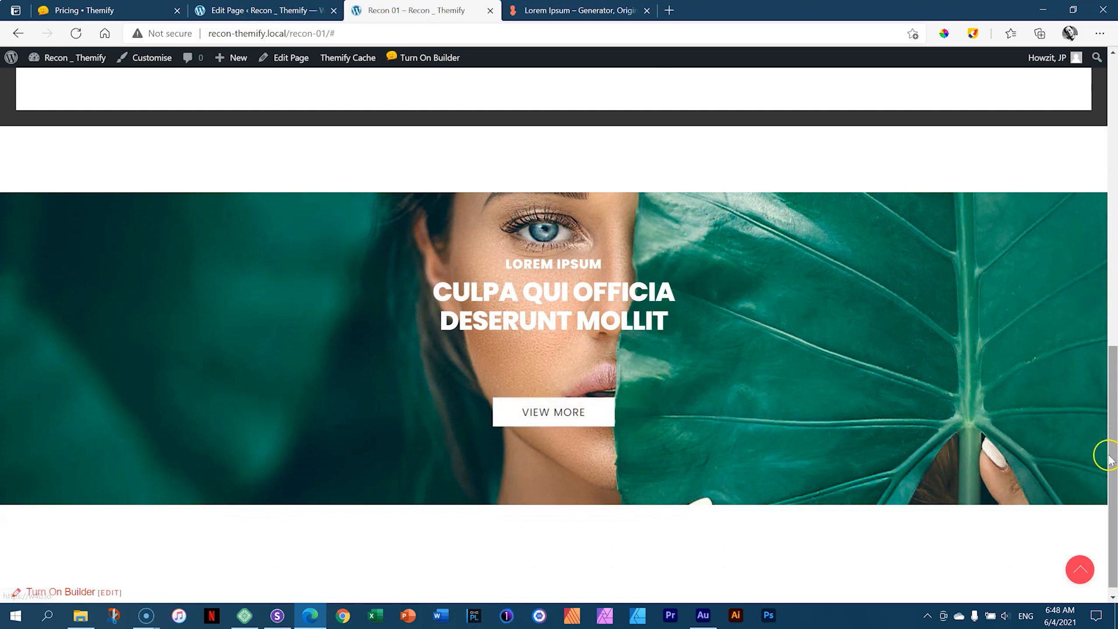
pyautogui.moveTo(1112, 458)
pyautogui.mouseDown()
pyautogui.moveTo(1111, 263)
pyautogui.moveTo(1114, 465)
pyautogui.mouseUp()
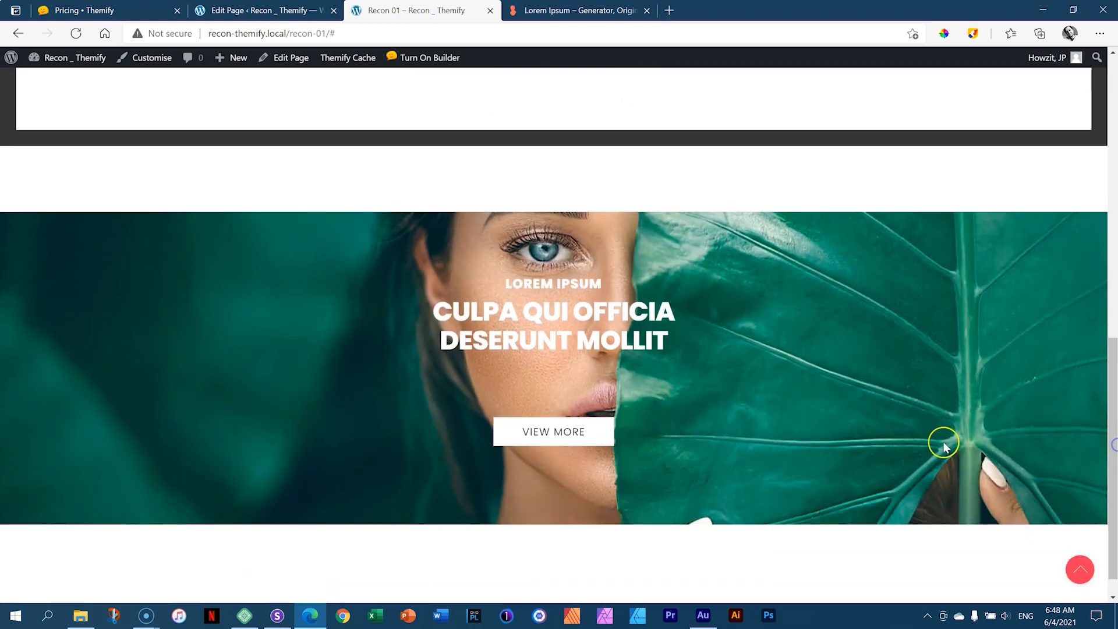
pyautogui.click(585, 437)
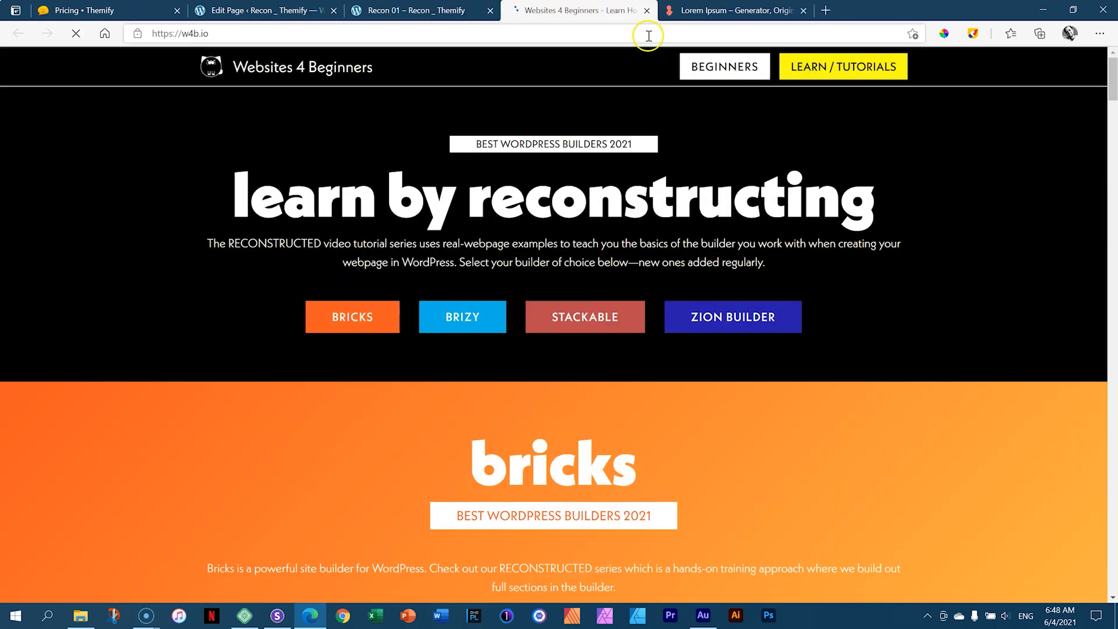
pyautogui.click(647, 10)
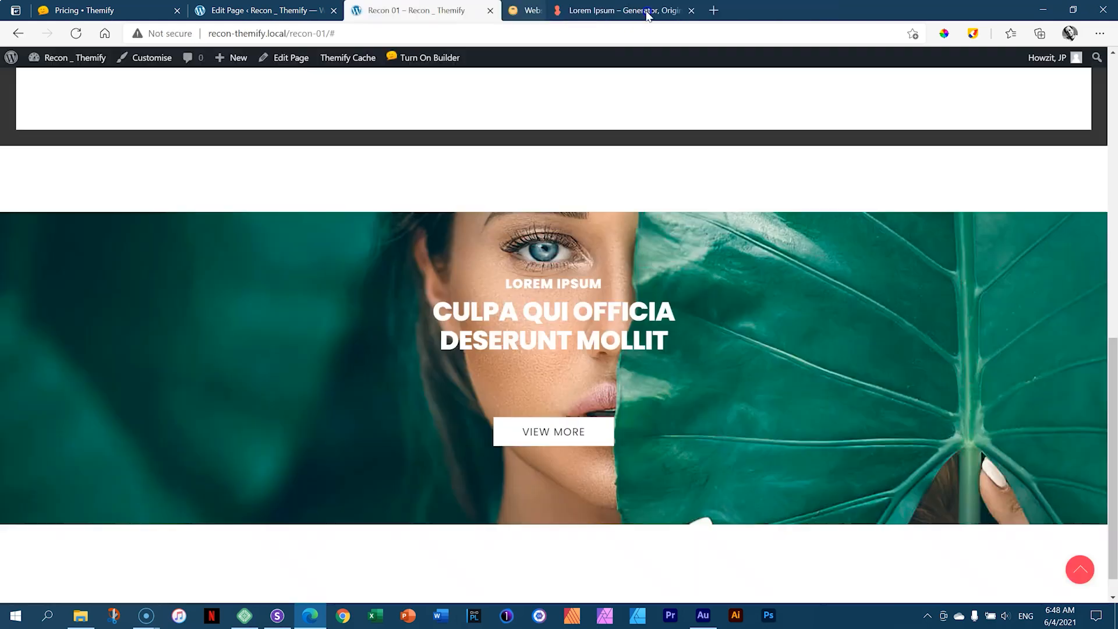
pyautogui.click(623, 15)
pyautogui.click(647, 11)
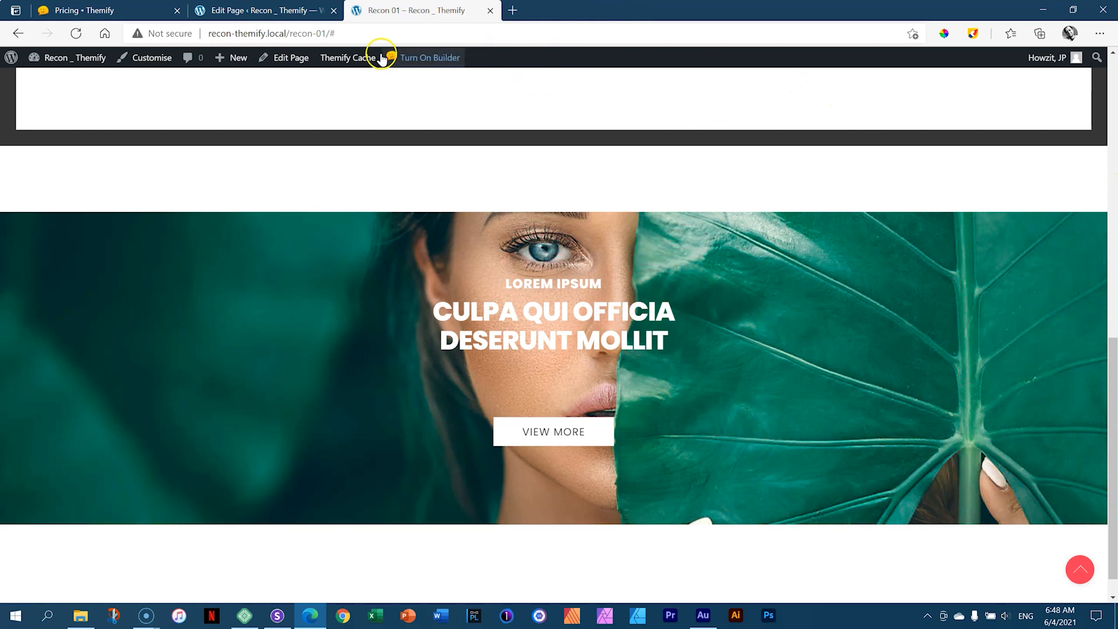
# Turn the builder back on for the page, and switch to Sizzy to reload its device previews
pyautogui.click(453, 63)
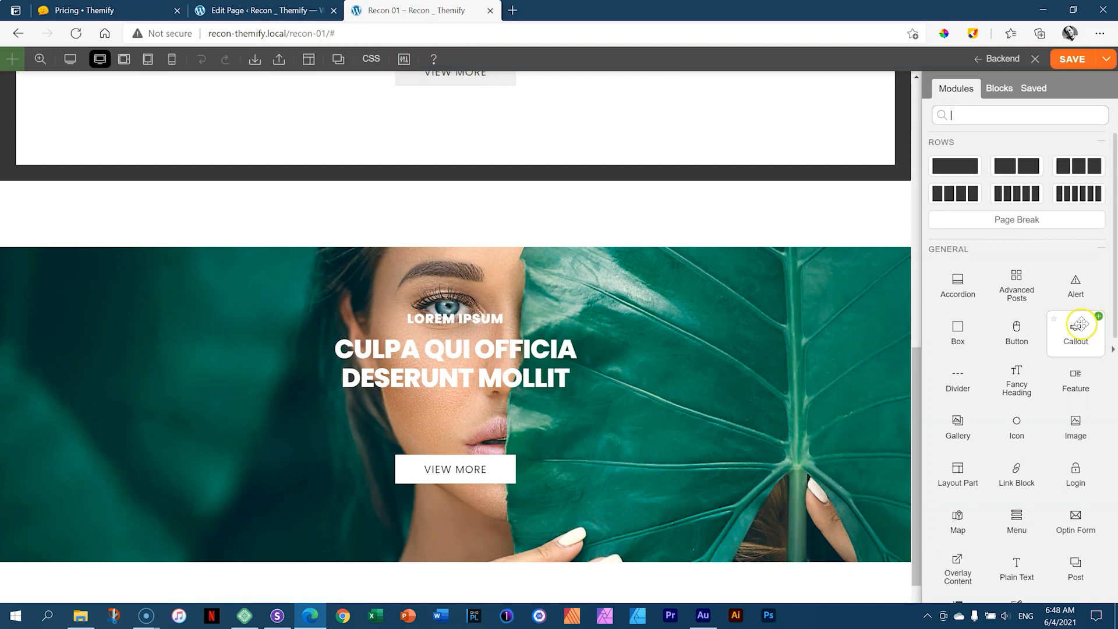
pyautogui.moveTo(916, 376); pyautogui.dragTo(921, 236)
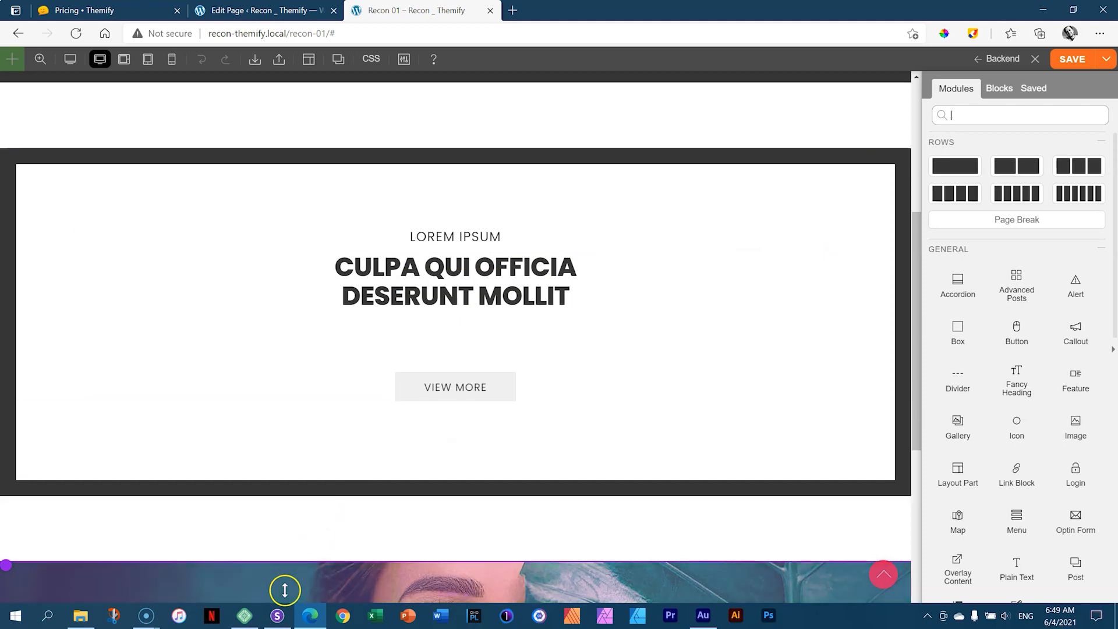
pyautogui.click(278, 615)
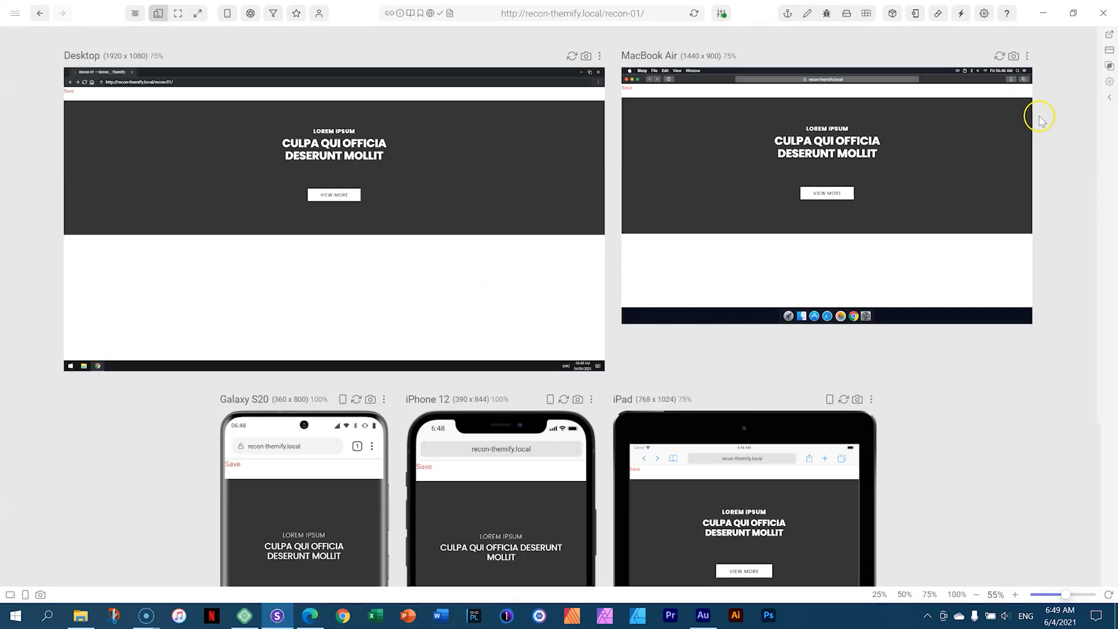
pyautogui.click(696, 14)
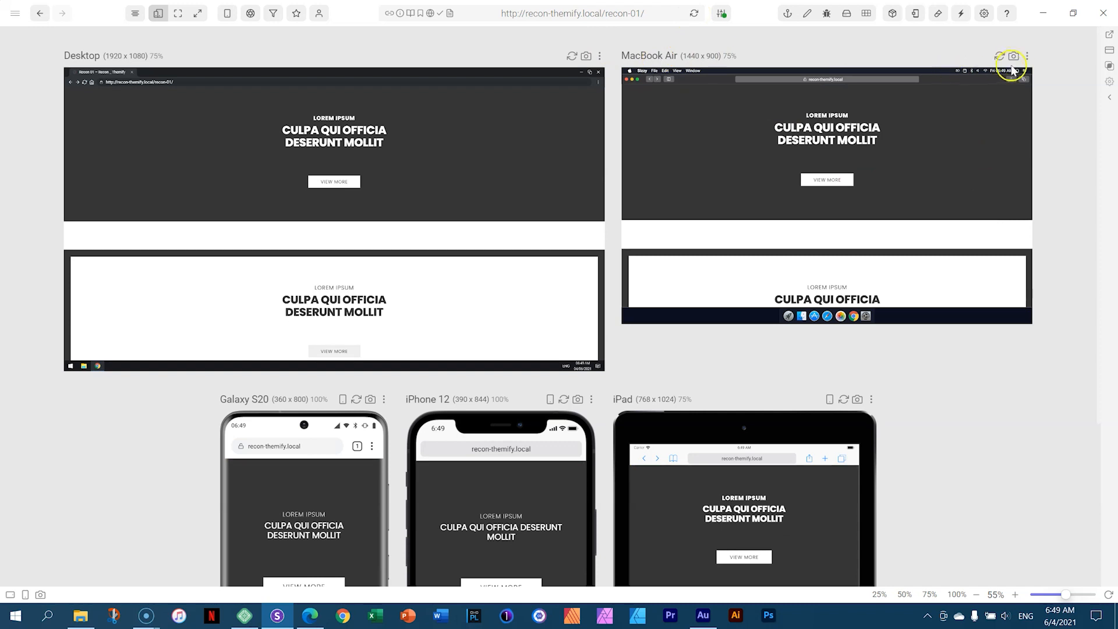
# Focus the MacBook Air preview to examine all three rows from top to bottom, and return to the all-devices view
pyautogui.click(1027, 56)
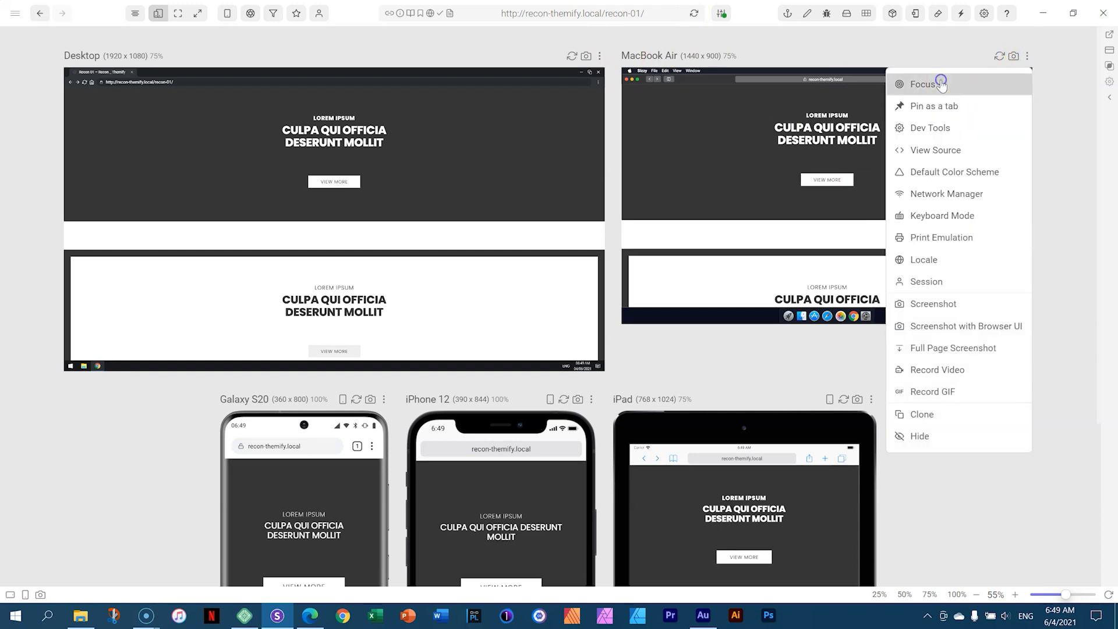
pyautogui.click(939, 79)
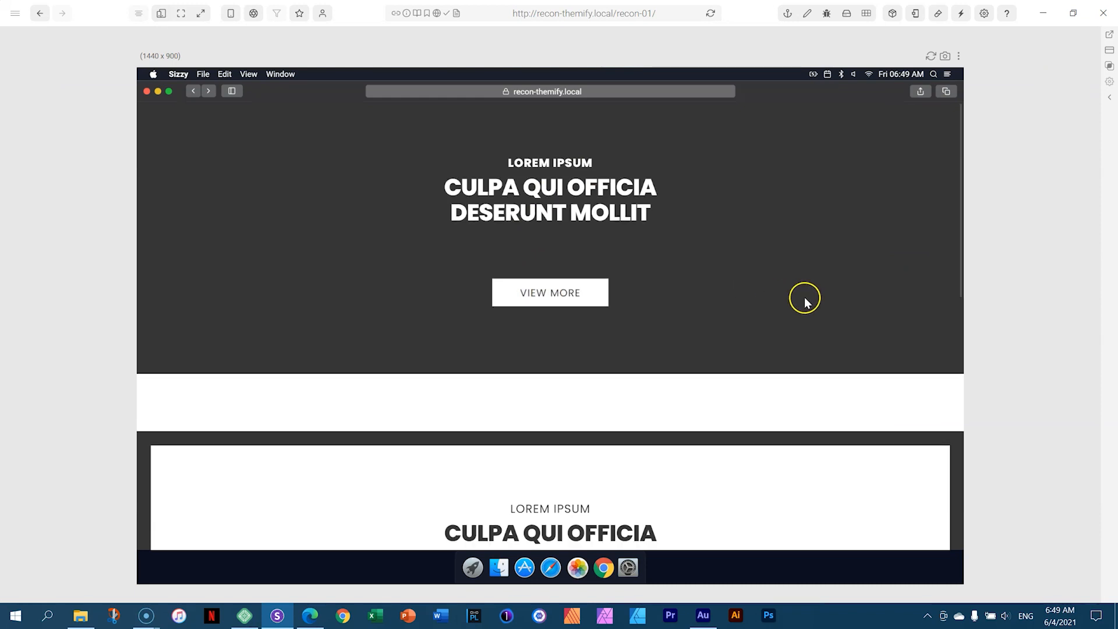
pyautogui.scroll(-5, 806, 298)
pyautogui.scroll(-4, 795, 301)
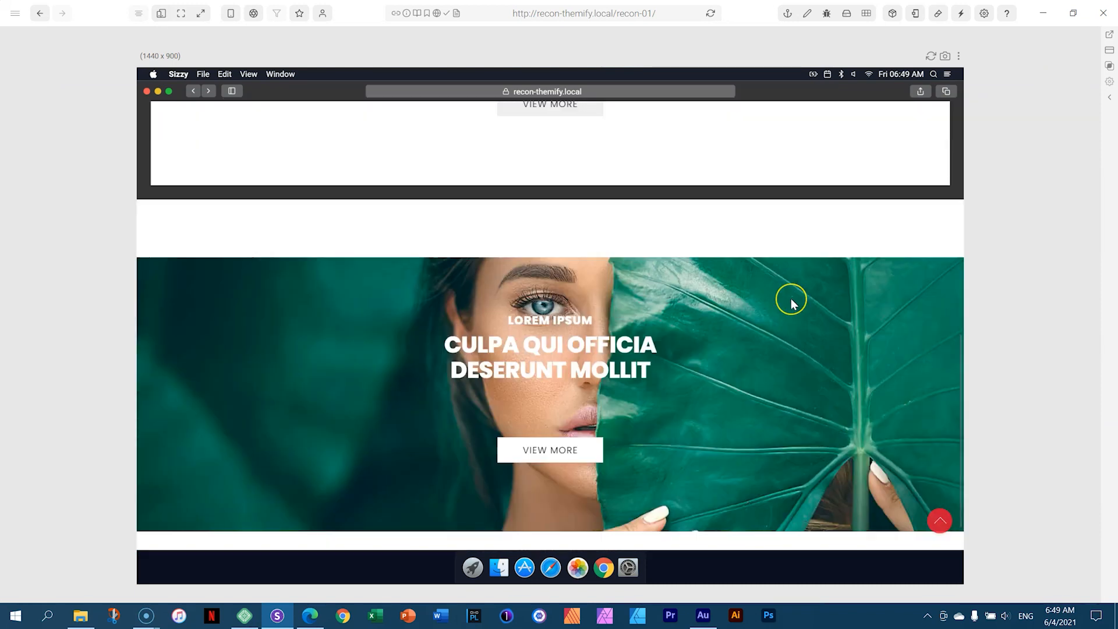
pyautogui.click(942, 524)
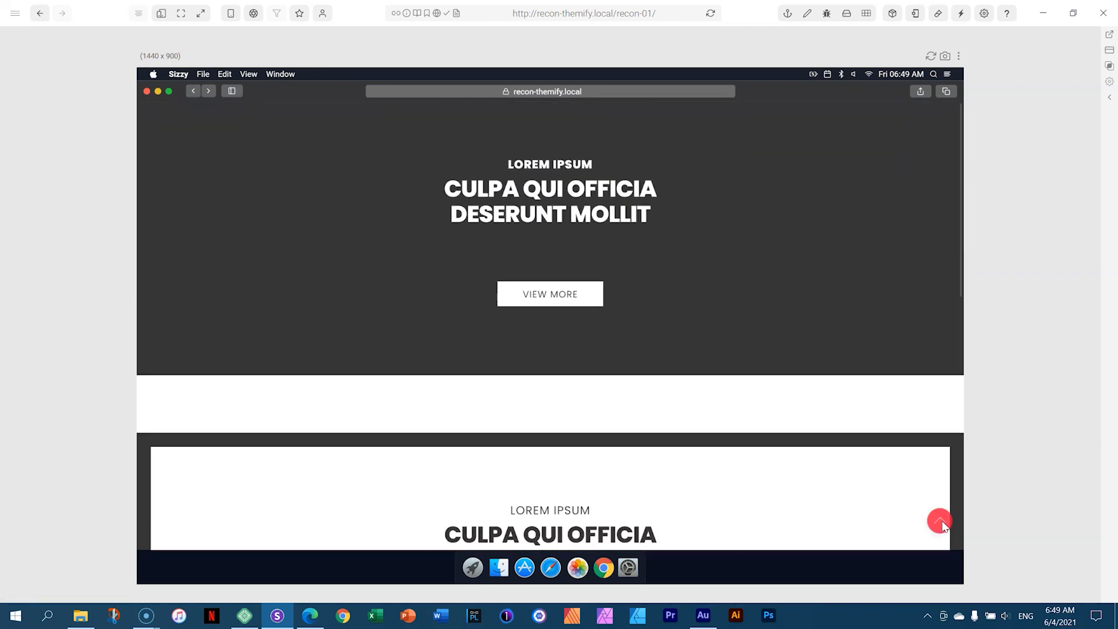
pyautogui.click(165, 14)
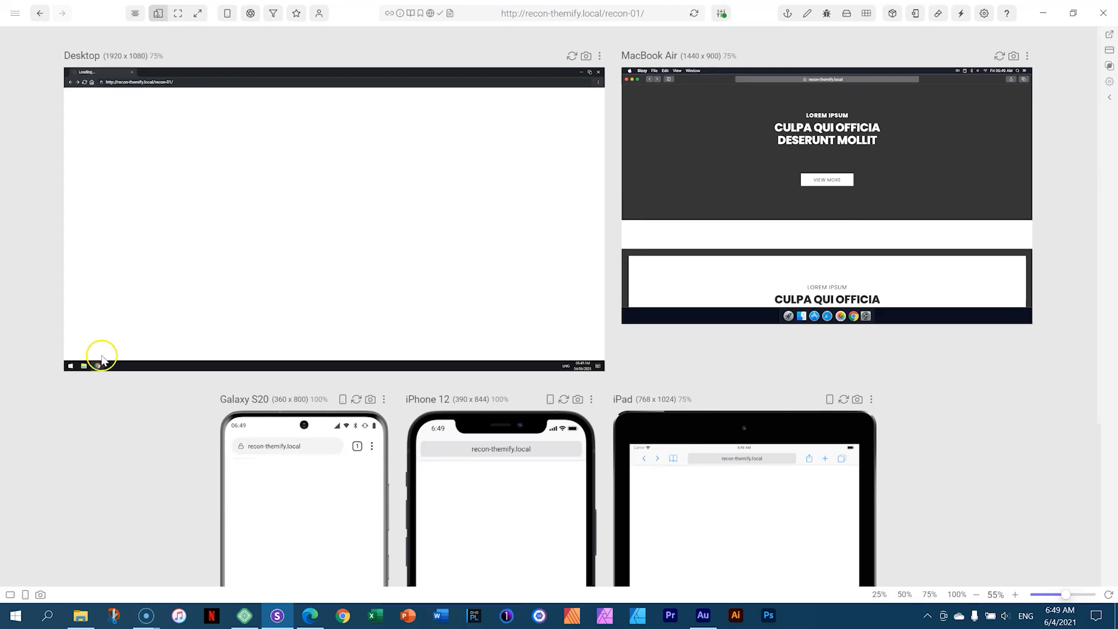
# Add the Pixel 3 to the visible devices, and leave organize mode
pyautogui.scroll(-4, 102, 357)
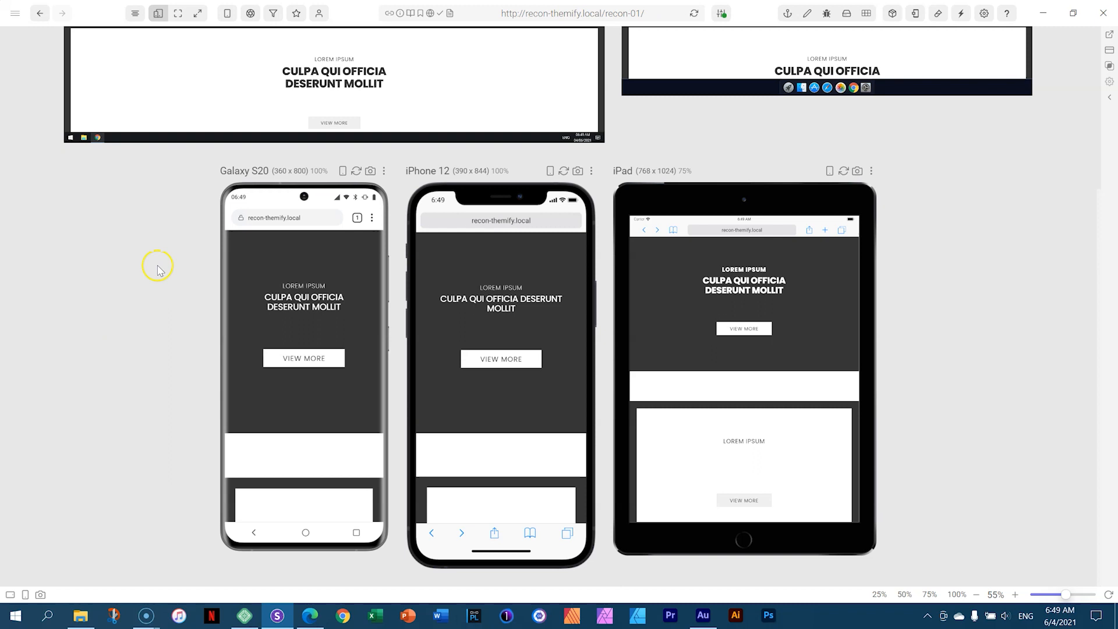
pyautogui.click(228, 15)
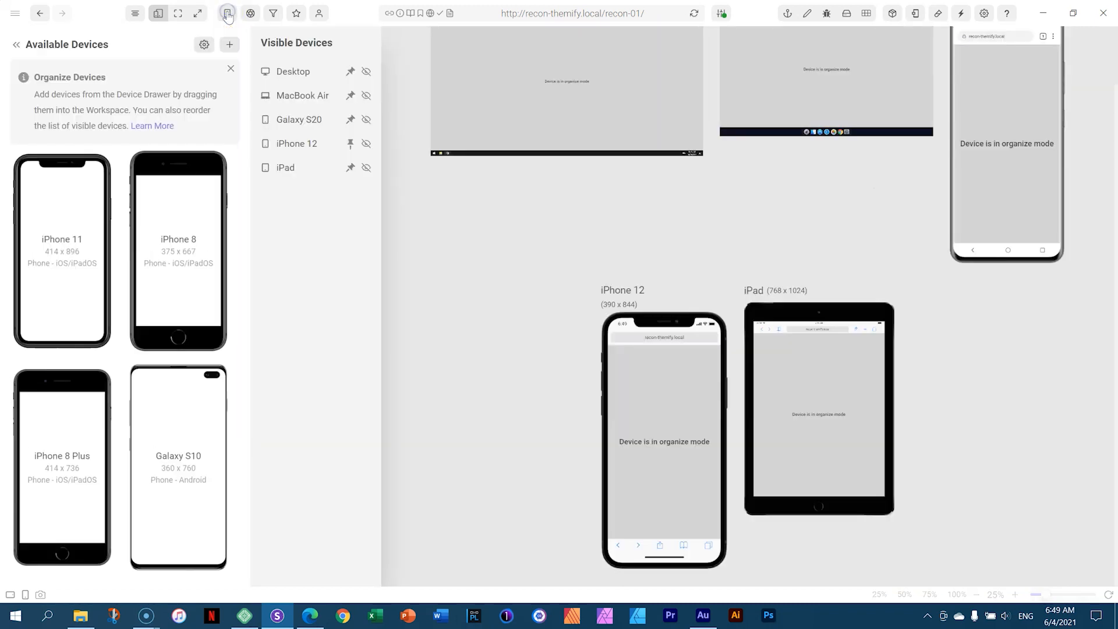
pyautogui.scroll(-10, 193, 229)
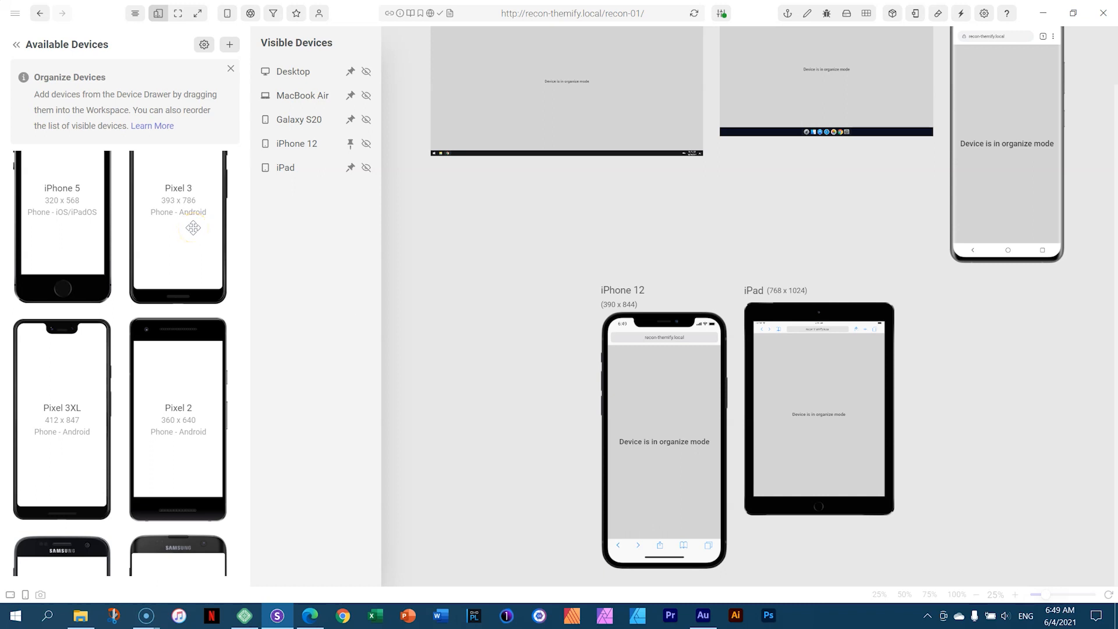
pyautogui.scroll(-8, 194, 228)
pyautogui.scroll(11, 193, 228)
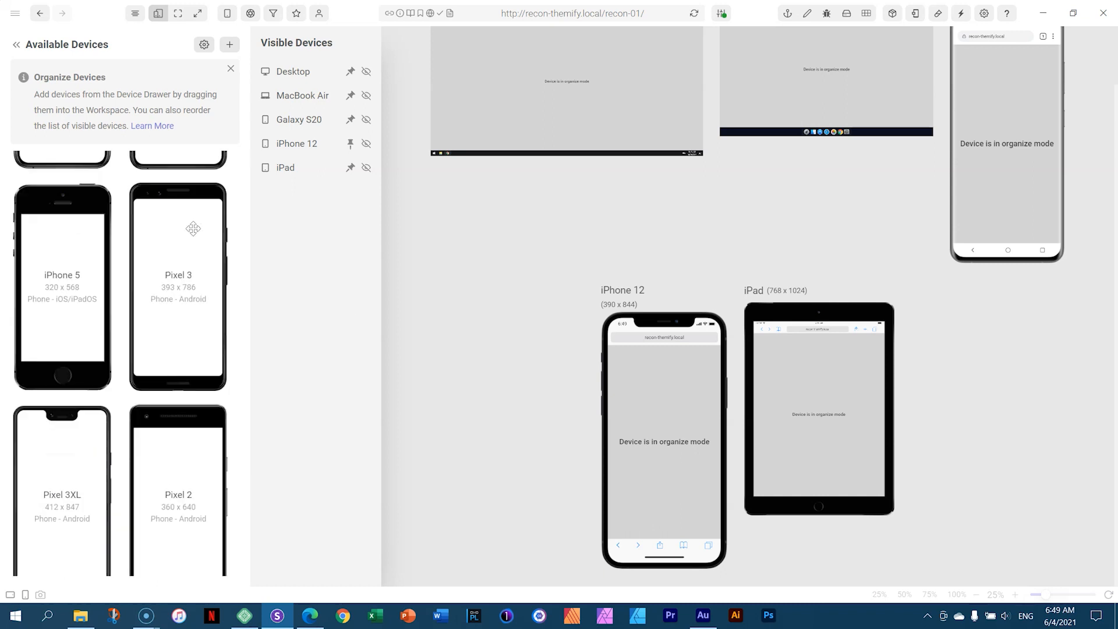
pyautogui.scroll(3, 204, 254)
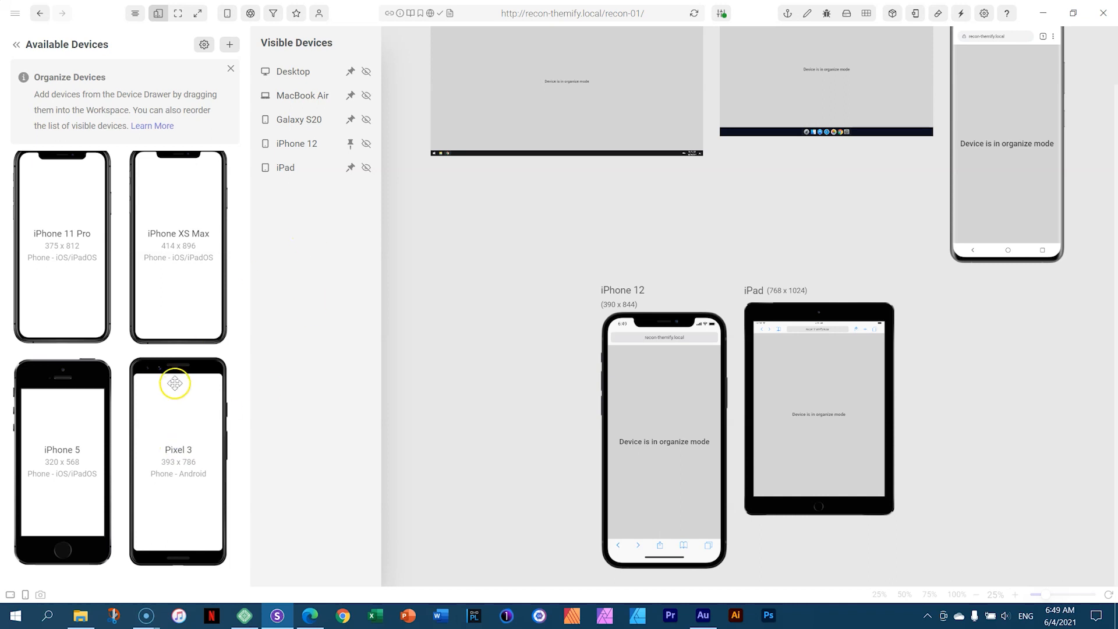
pyautogui.moveTo(237, 385); pyautogui.dragTo(304, 216)
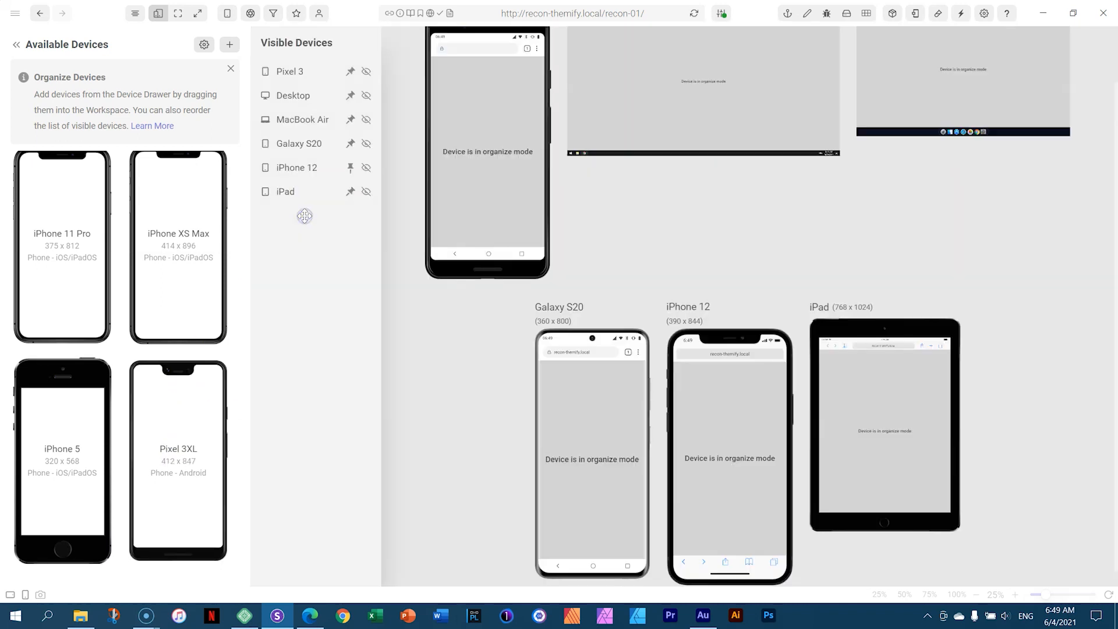
pyautogui.click(223, 13)
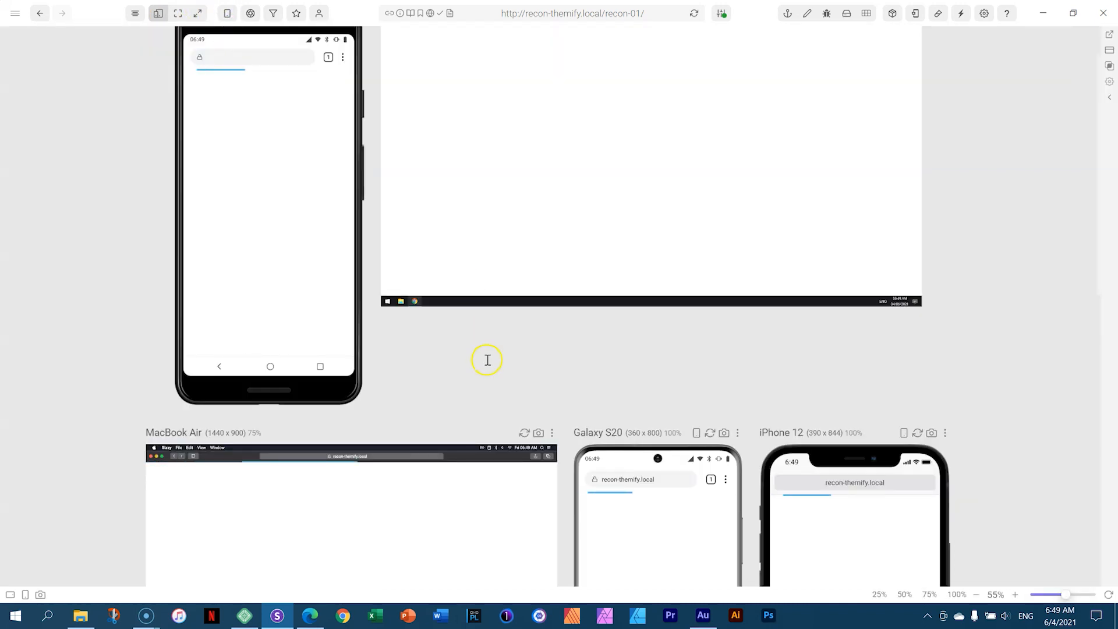
# Focus the Pixel 3 preview to examine the bordered row on mobile, and return to the all-devices view
pyautogui.scroll(1, 487, 359)
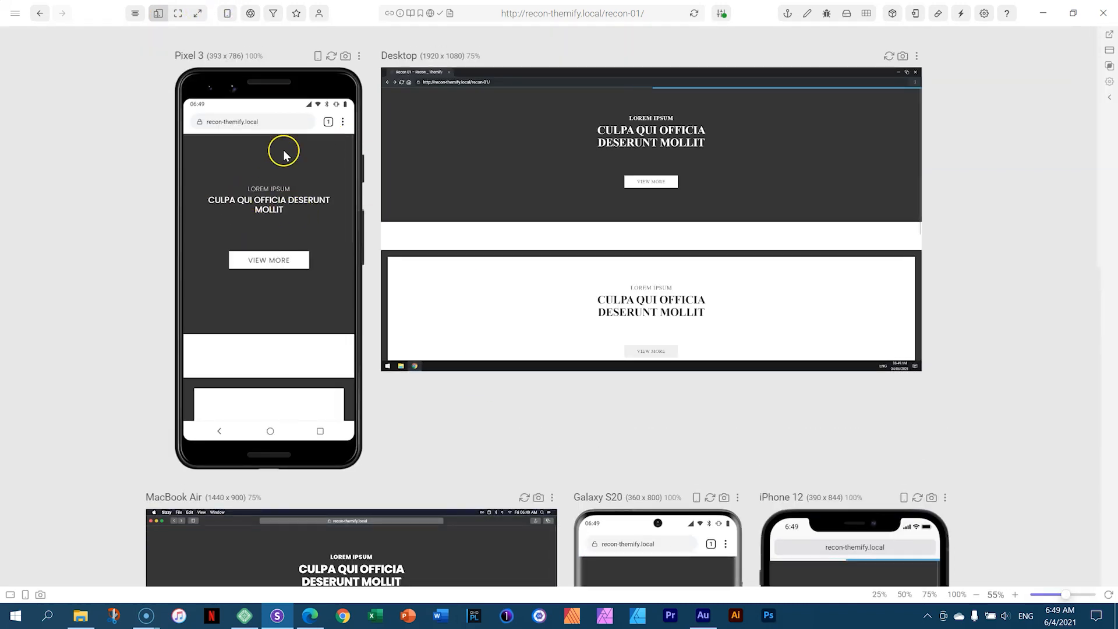
pyautogui.click(359, 57)
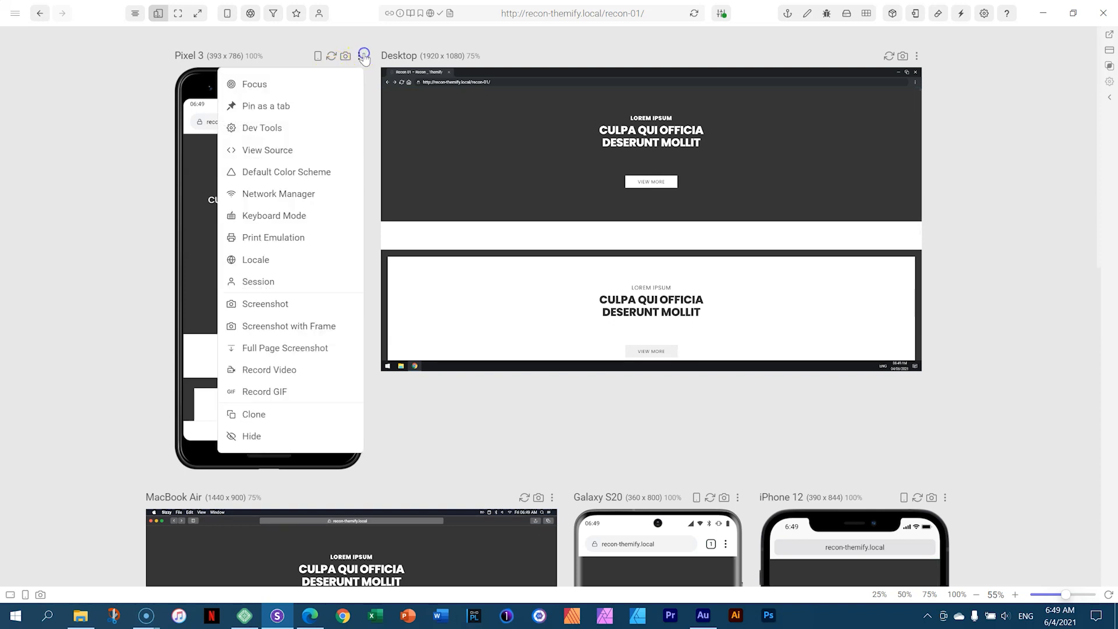
pyautogui.click(298, 85)
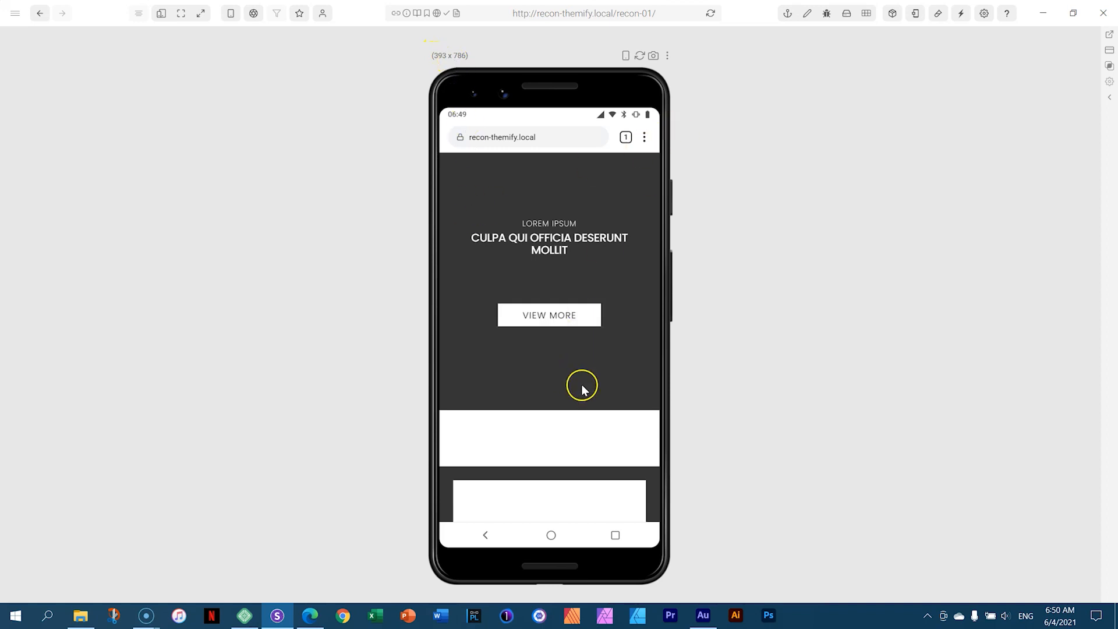
pyautogui.moveTo(636, 363); pyautogui.dragTo(634, 320)
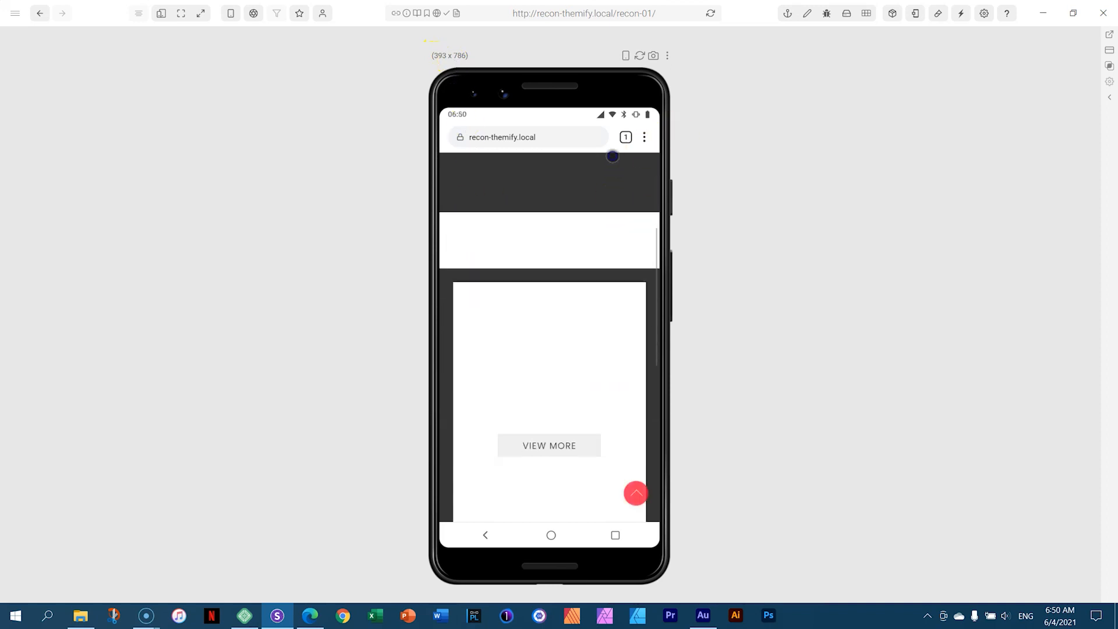
pyautogui.moveTo(622, 377); pyautogui.dragTo(628, 342)
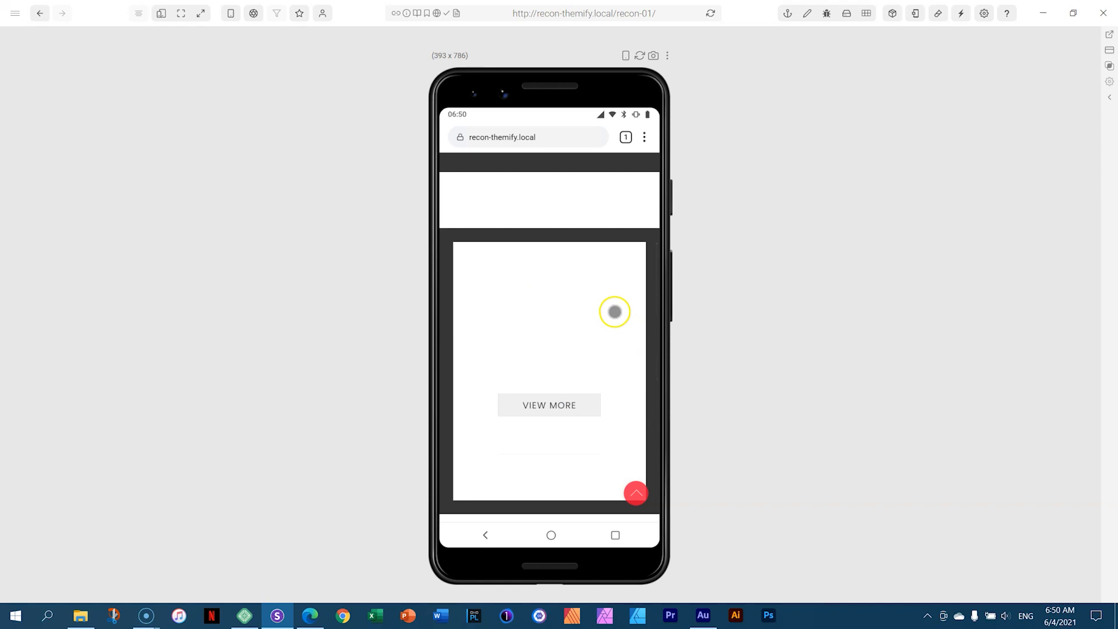
pyautogui.moveTo(620, 385); pyautogui.dragTo(629, 208)
pyautogui.moveTo(635, 419); pyautogui.dragTo(623, 440)
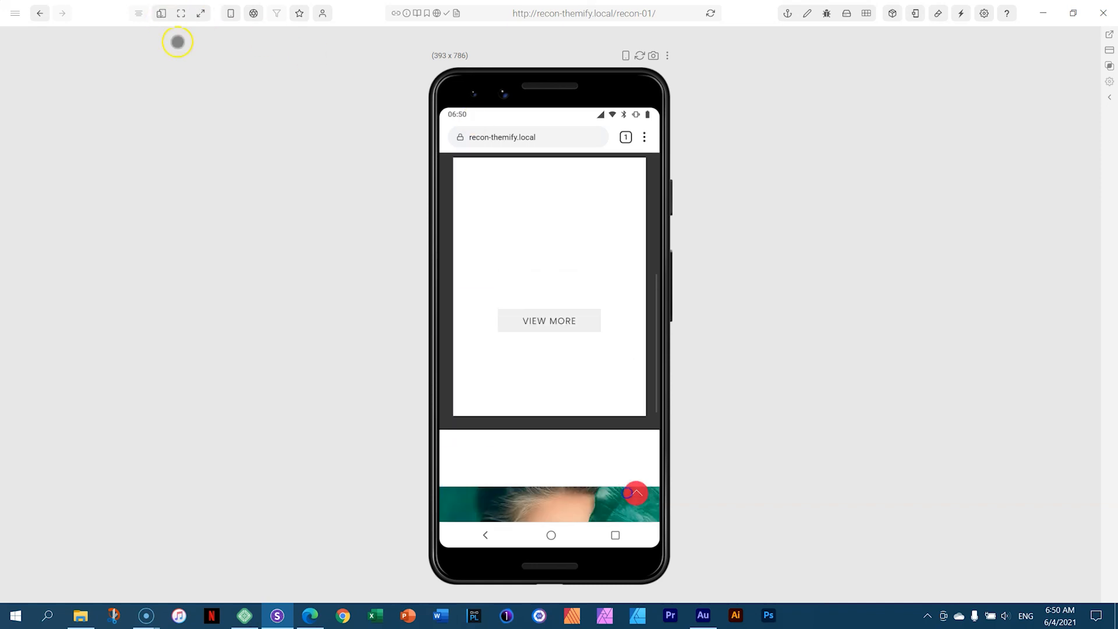
pyautogui.click(162, 14)
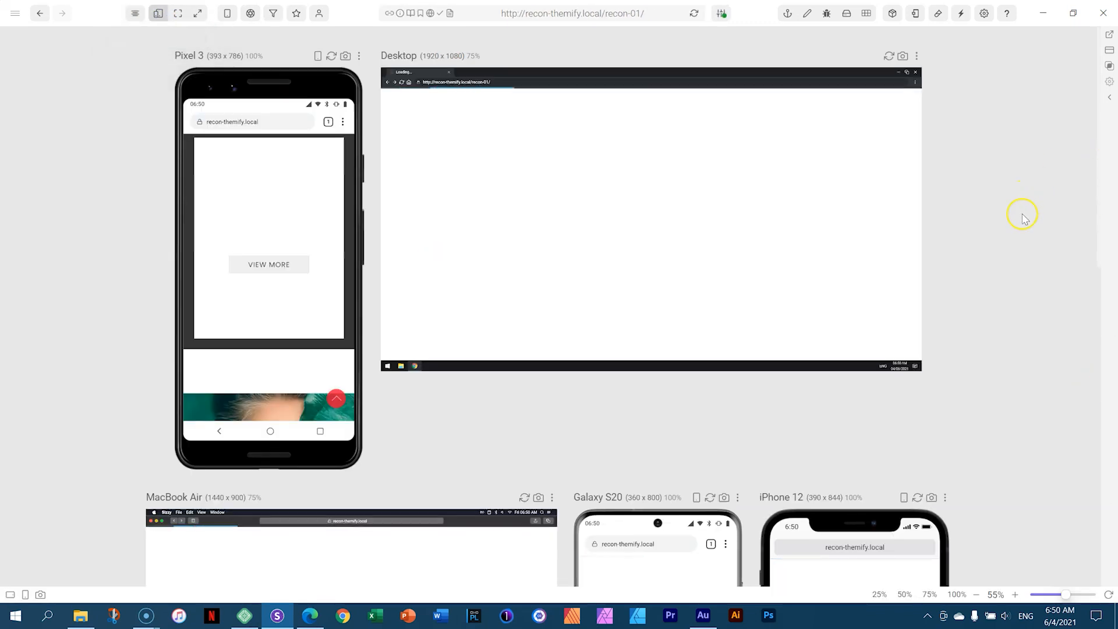
# Compare the bordered and background-image rows across the MacBook Air, Galaxy S20, iPhone 12 and iPad previews
pyautogui.scroll(-9, 1023, 233)
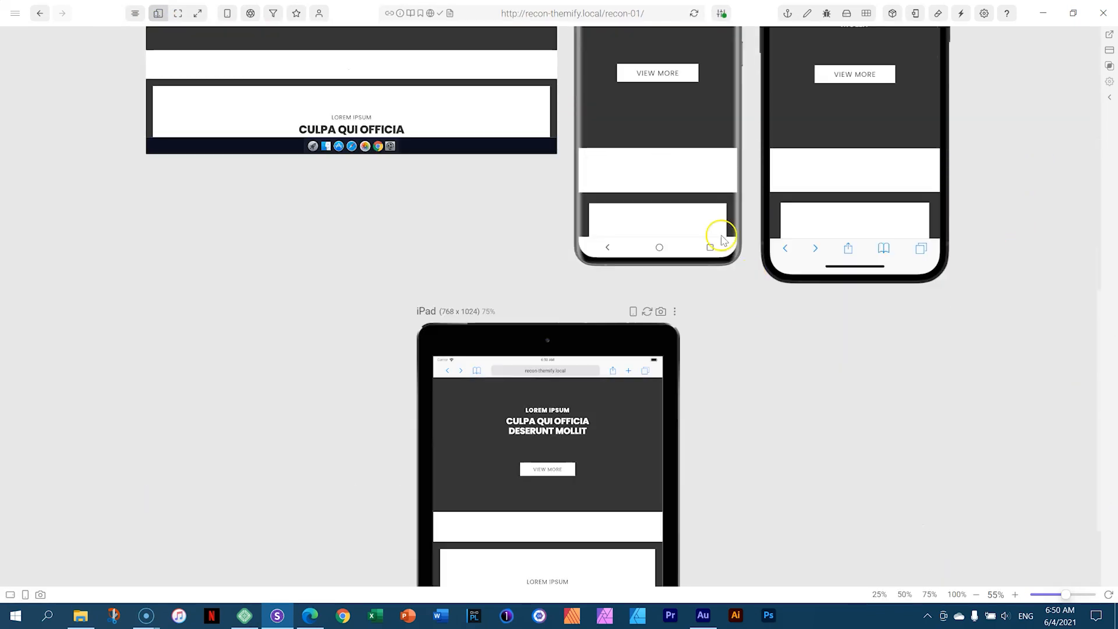
pyautogui.scroll(6, 722, 238)
pyautogui.scroll(-5, 699, 434)
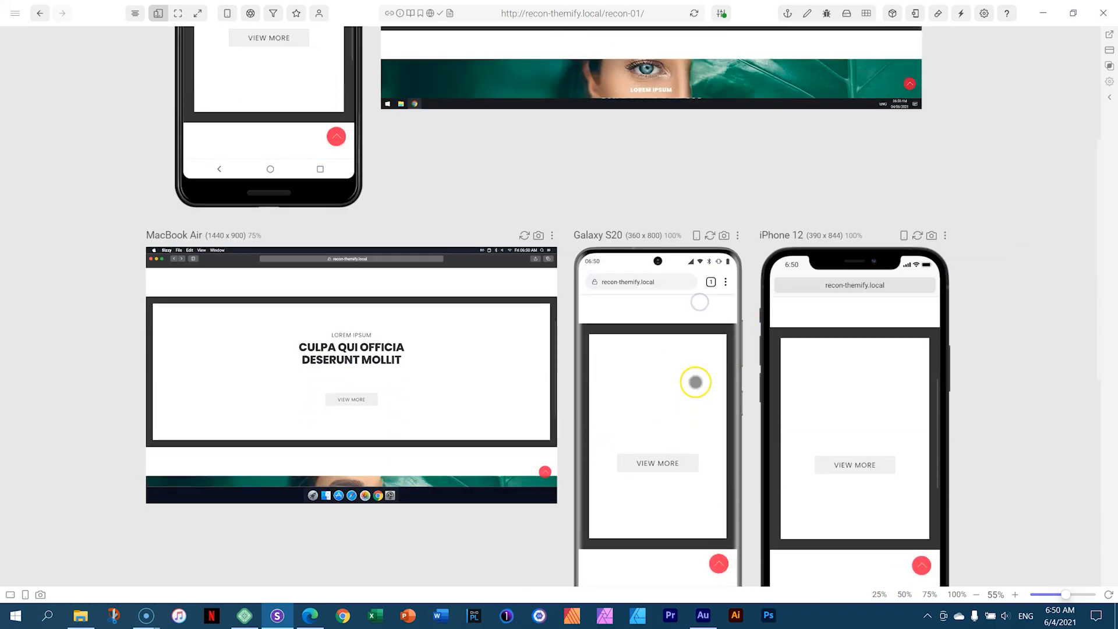
pyautogui.scroll(-4, 700, 408)
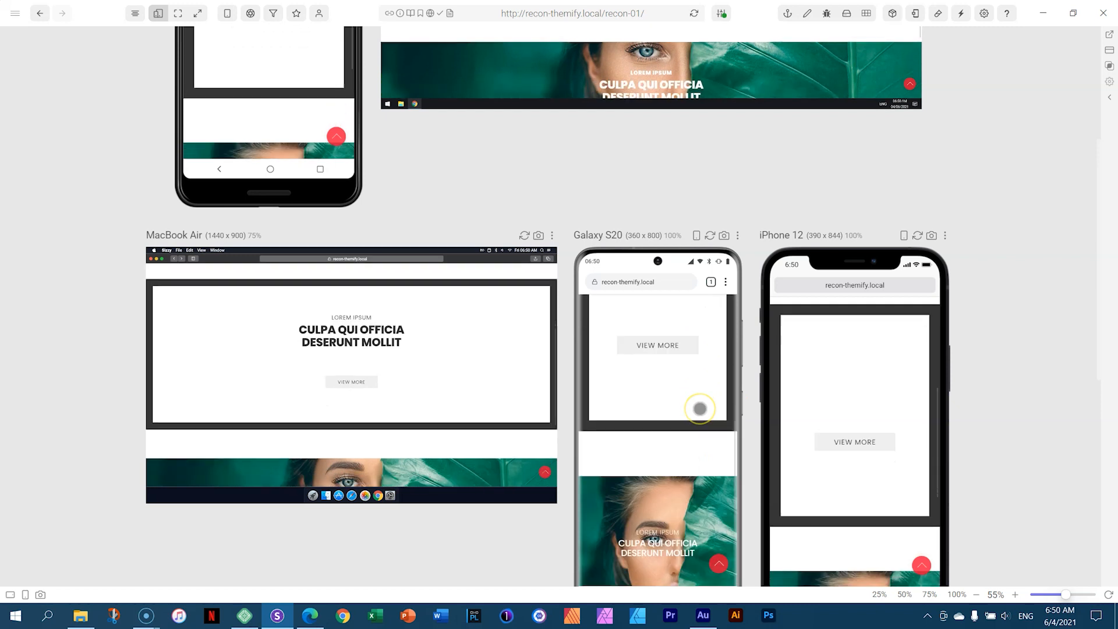
# Switch to the Themify Builder page in the Edge browser and show it in the tablet portrait layout
pyautogui.scroll(-4, 705, 412)
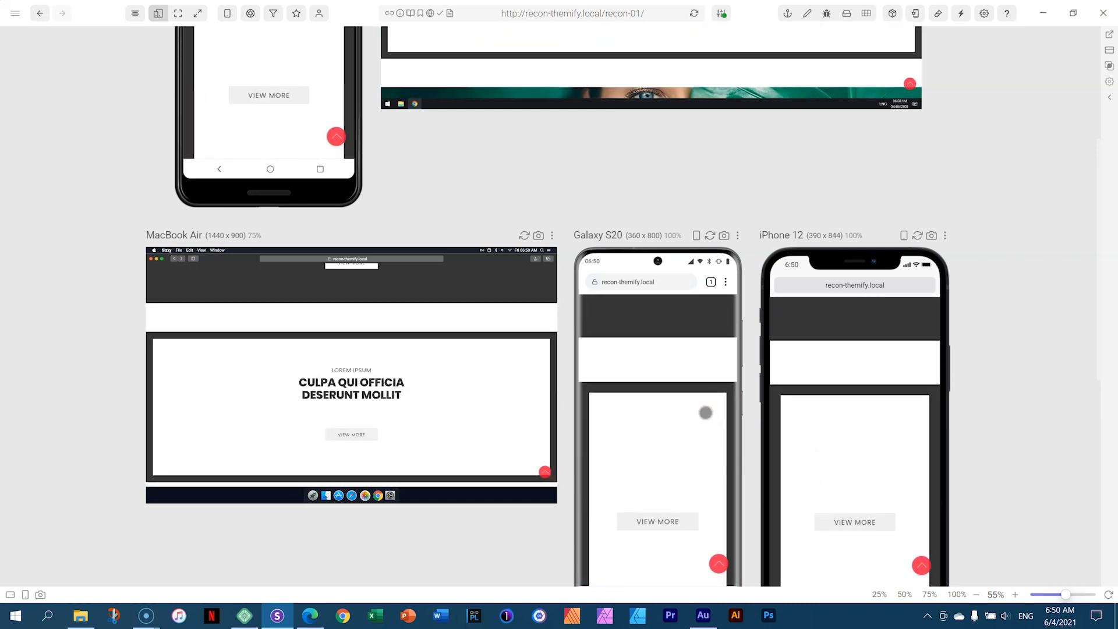
pyautogui.click(310, 615)
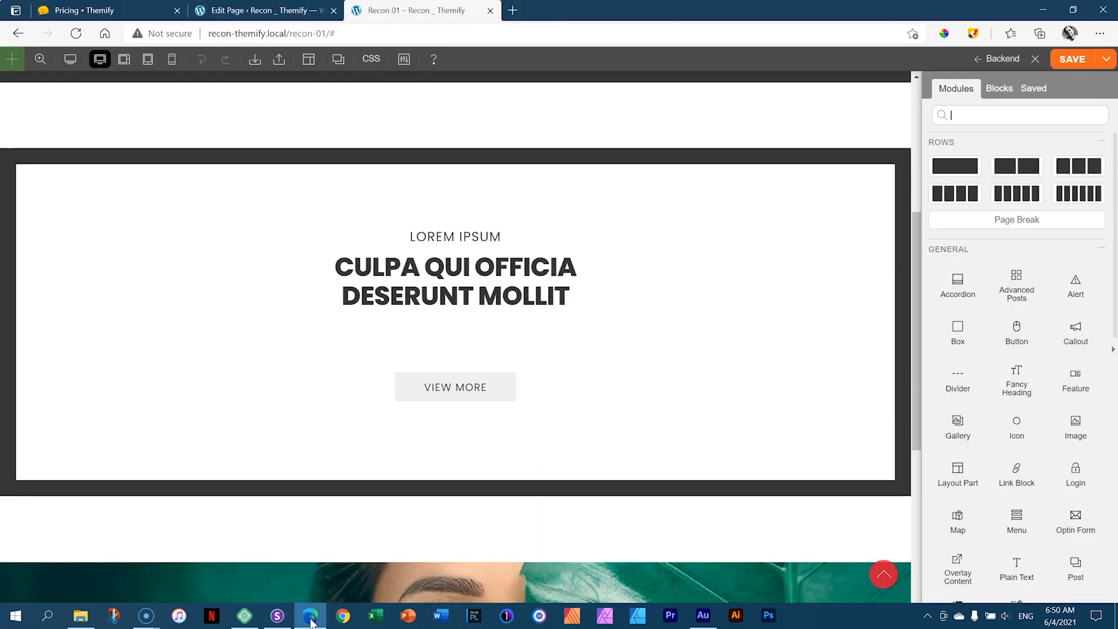
pyautogui.click(126, 60)
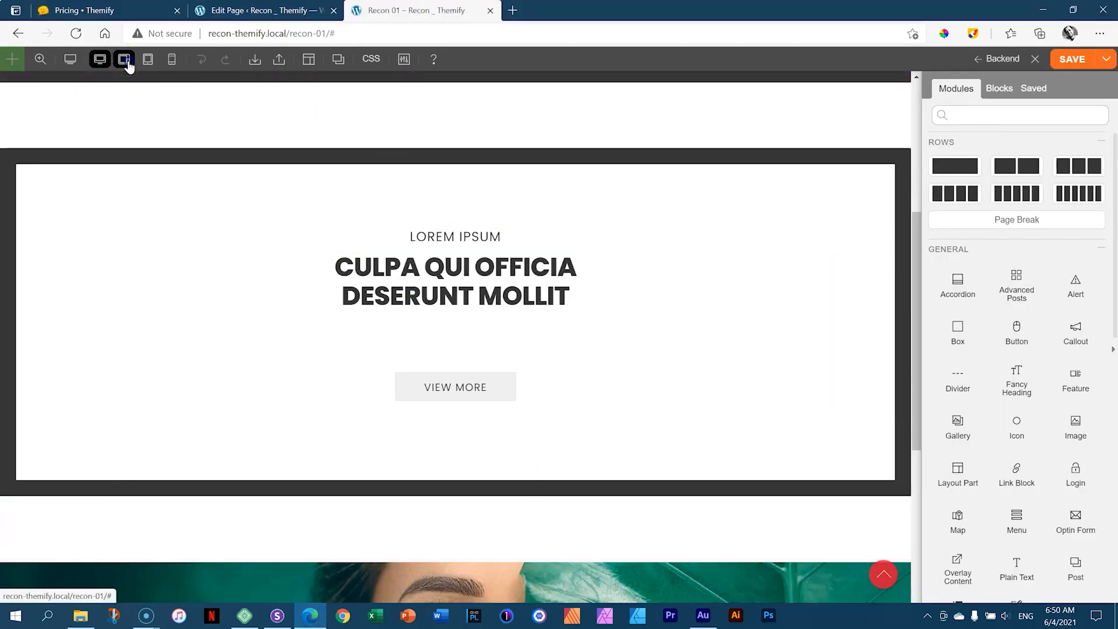
pyautogui.click(150, 60)
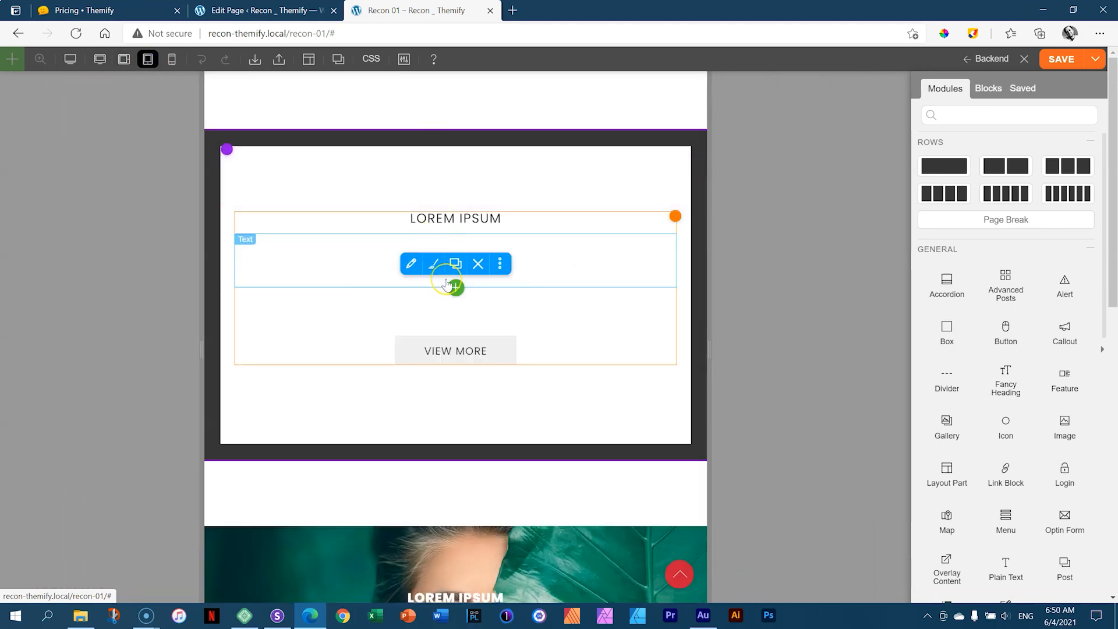
# In the tablet portrait layout, set the Heading 2 font color of the bordered row's main heading to #363636
pyautogui.click(434, 269)
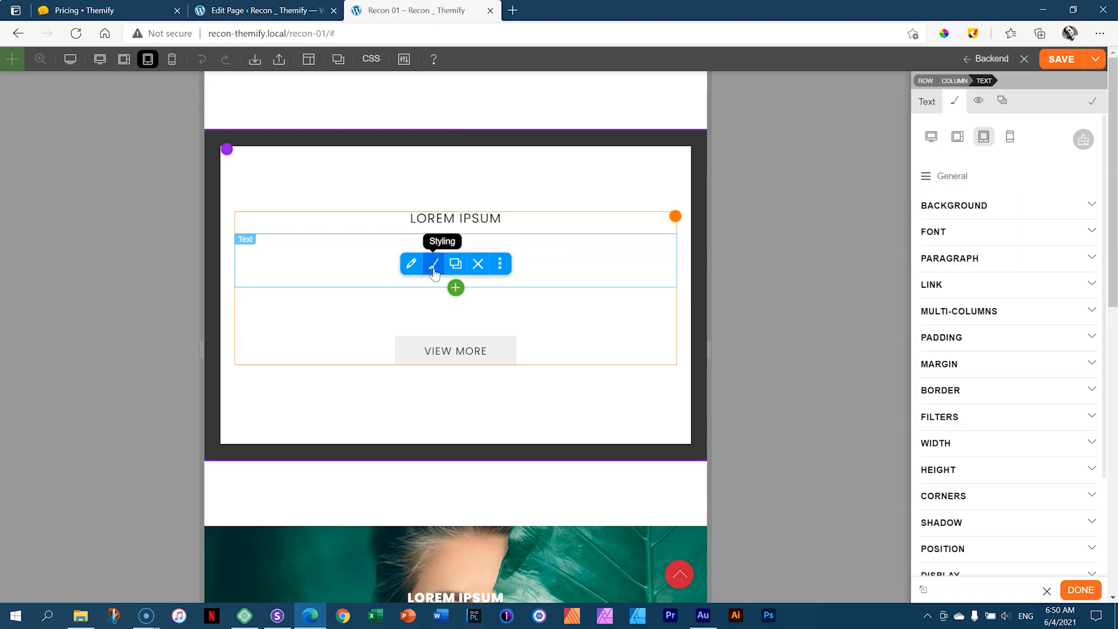
pyautogui.click(953, 175)
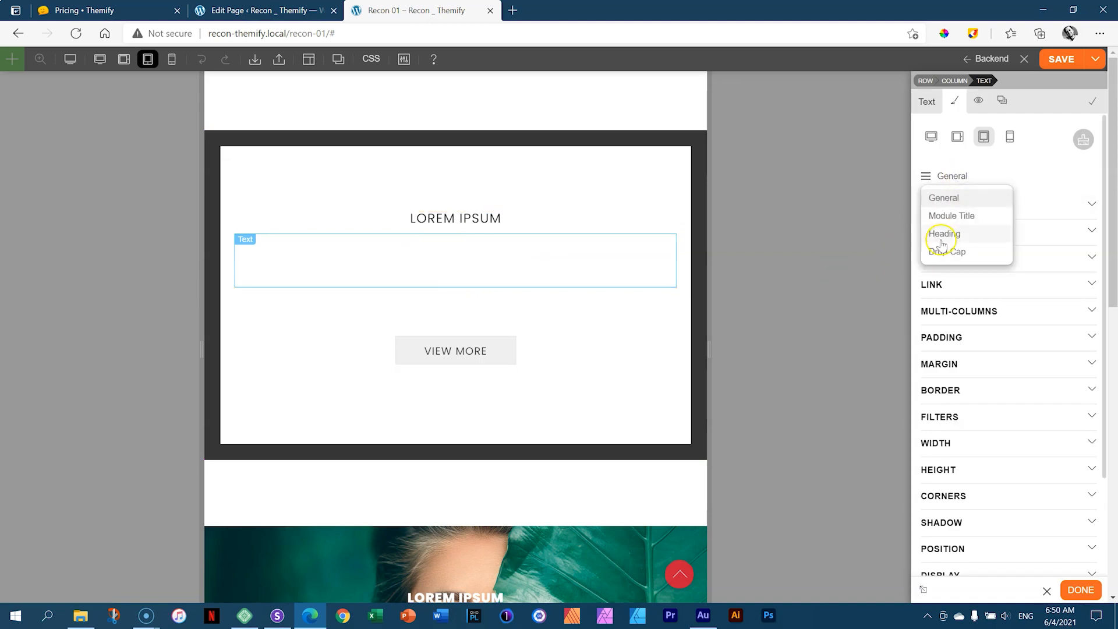
pyautogui.click(943, 235)
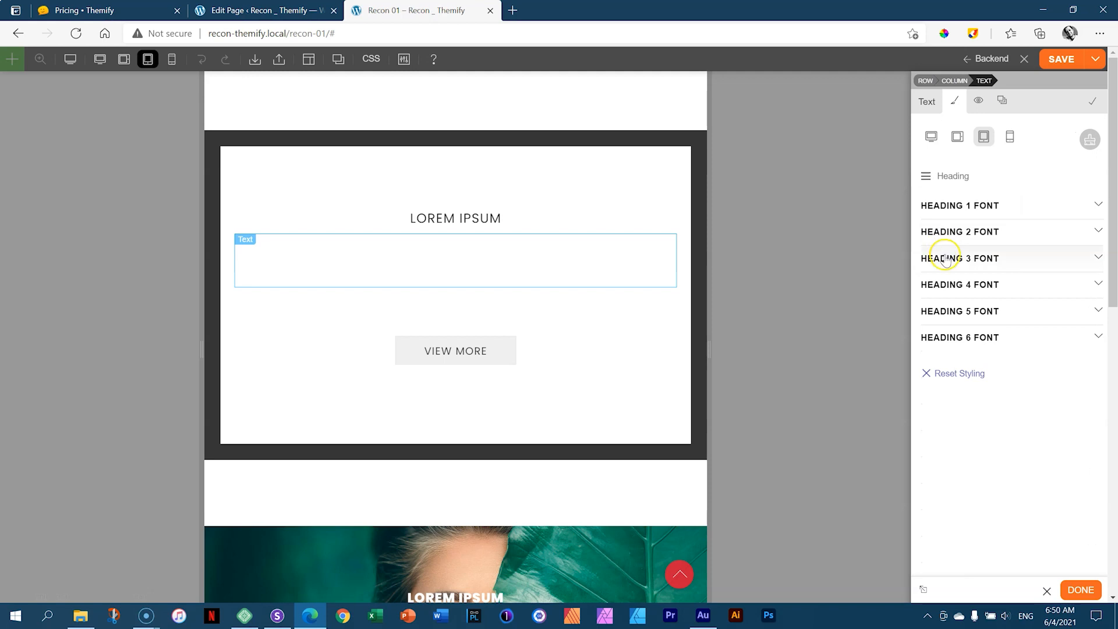
pyautogui.click(951, 233)
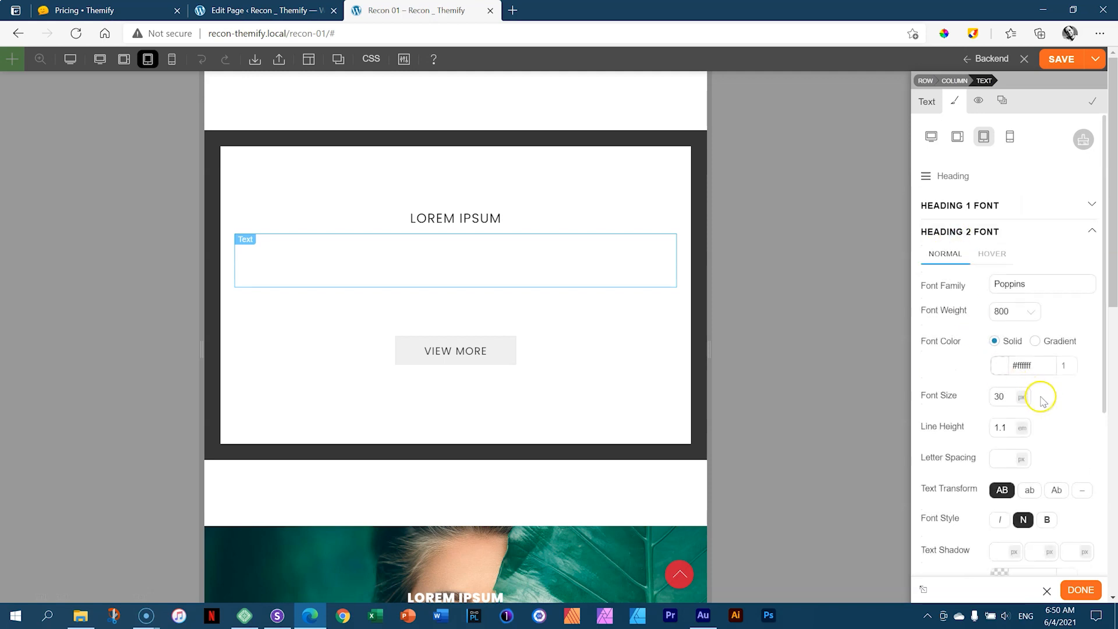
pyautogui.click(1021, 365)
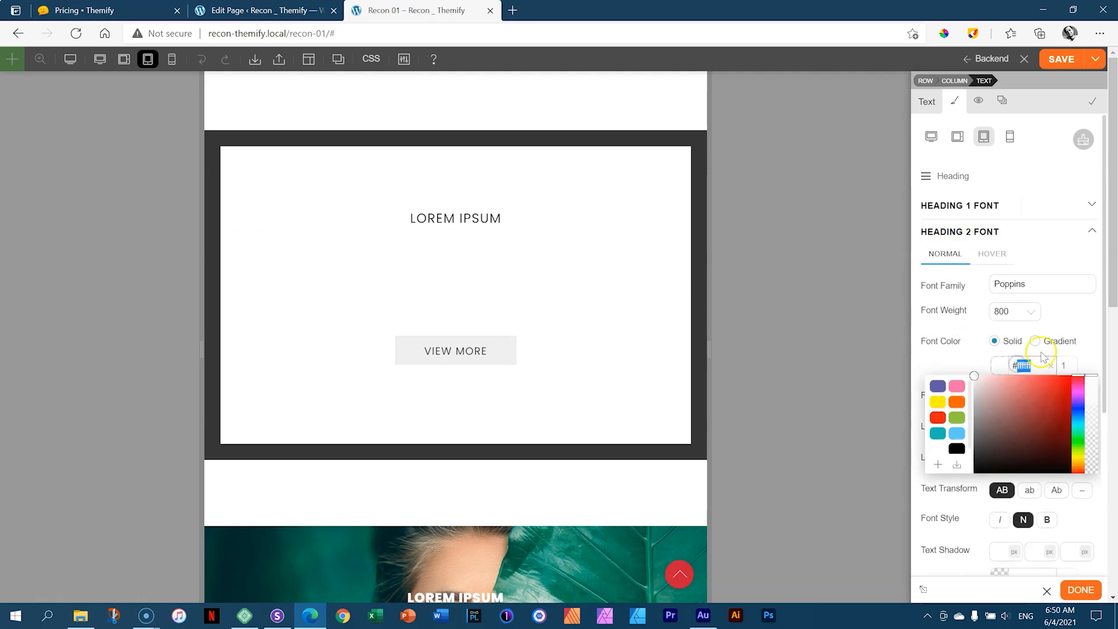
pyautogui.write('#363636')
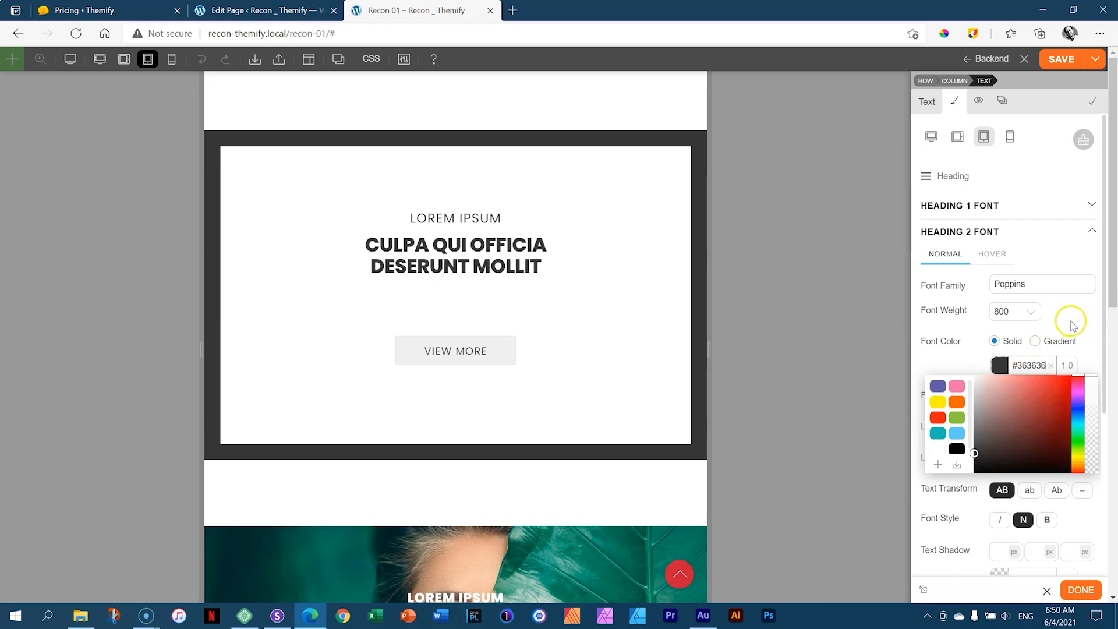
pyautogui.click(1073, 325)
# In the mobile layout, set the Heading 3 font color of the bordered row's "Lorem Ipsum" text to #363636
pyautogui.click(172, 60)
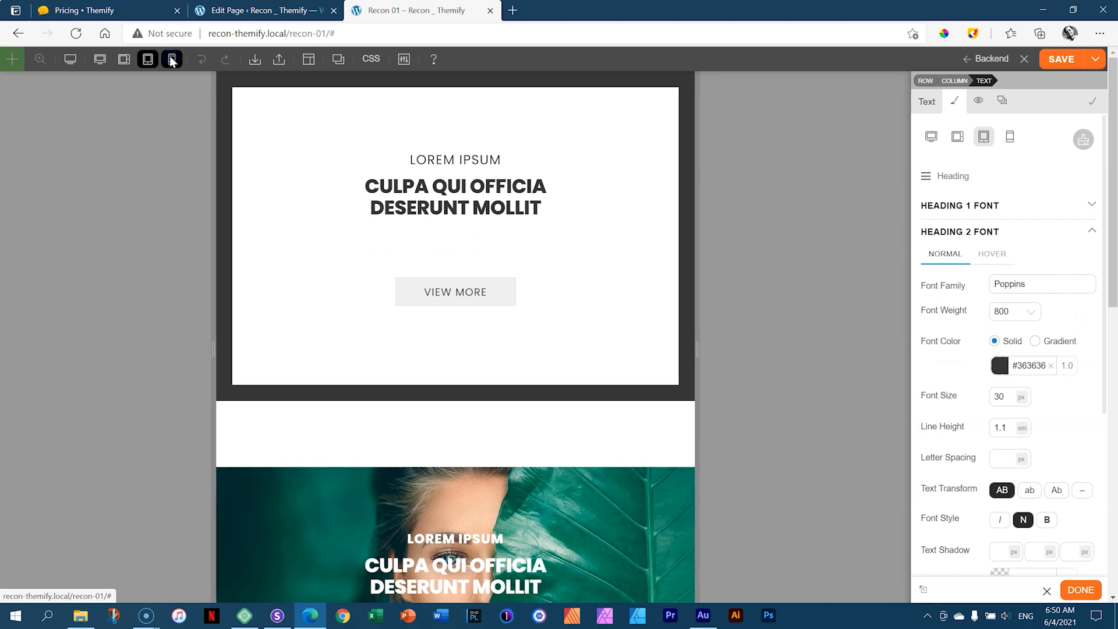
pyautogui.scroll(-6, 605, 403)
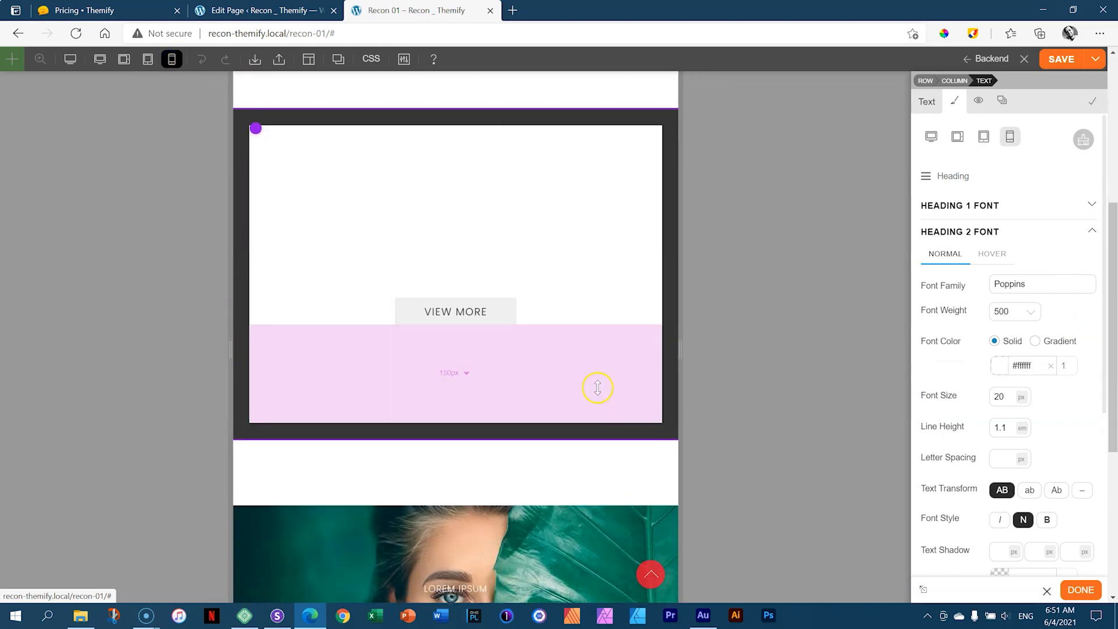
pyautogui.click(447, 206)
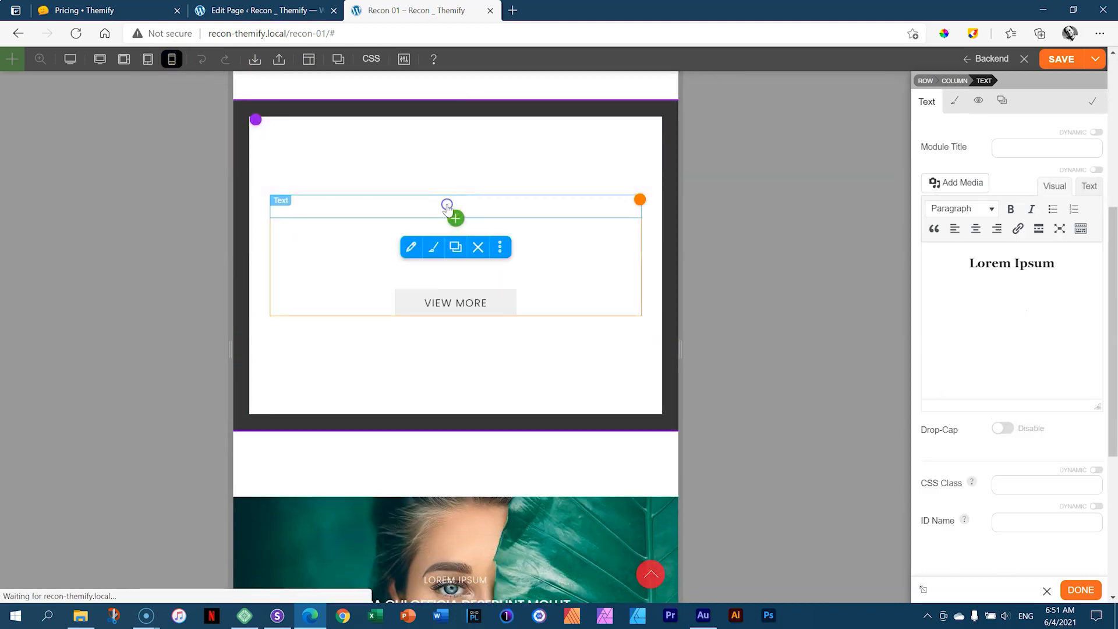
pyautogui.click(955, 101)
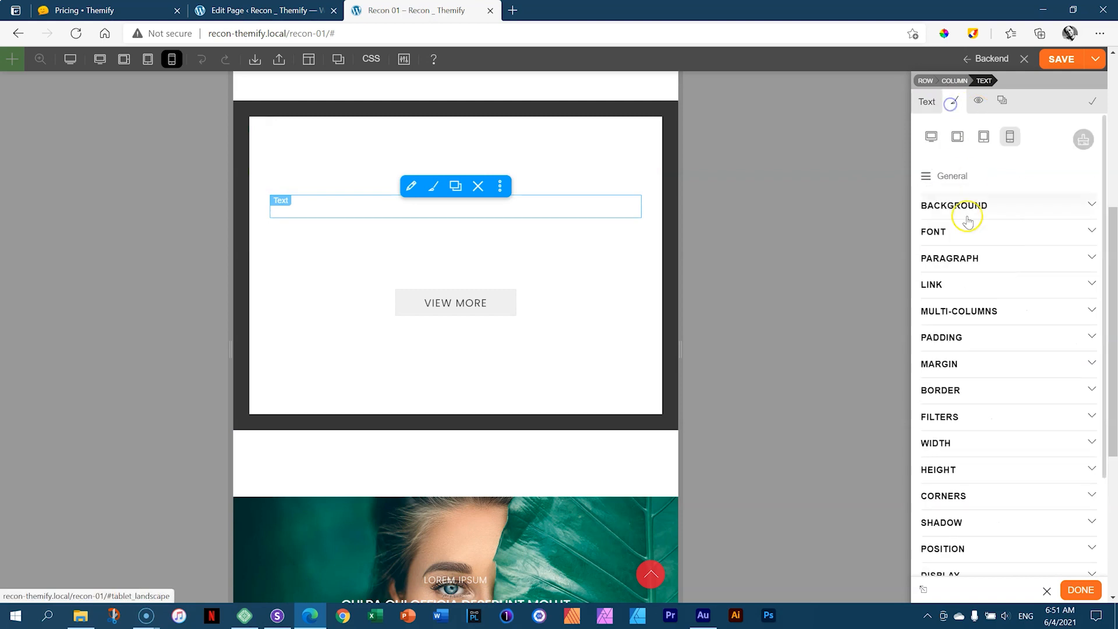
pyautogui.click(955, 176)
pyautogui.click(952, 233)
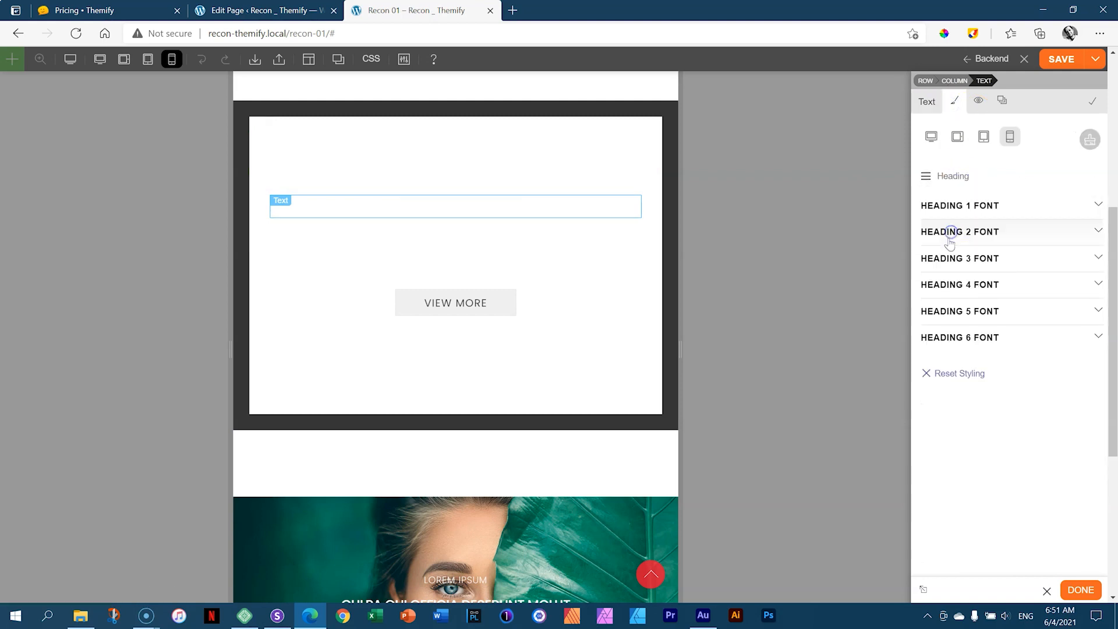
pyautogui.click(980, 231)
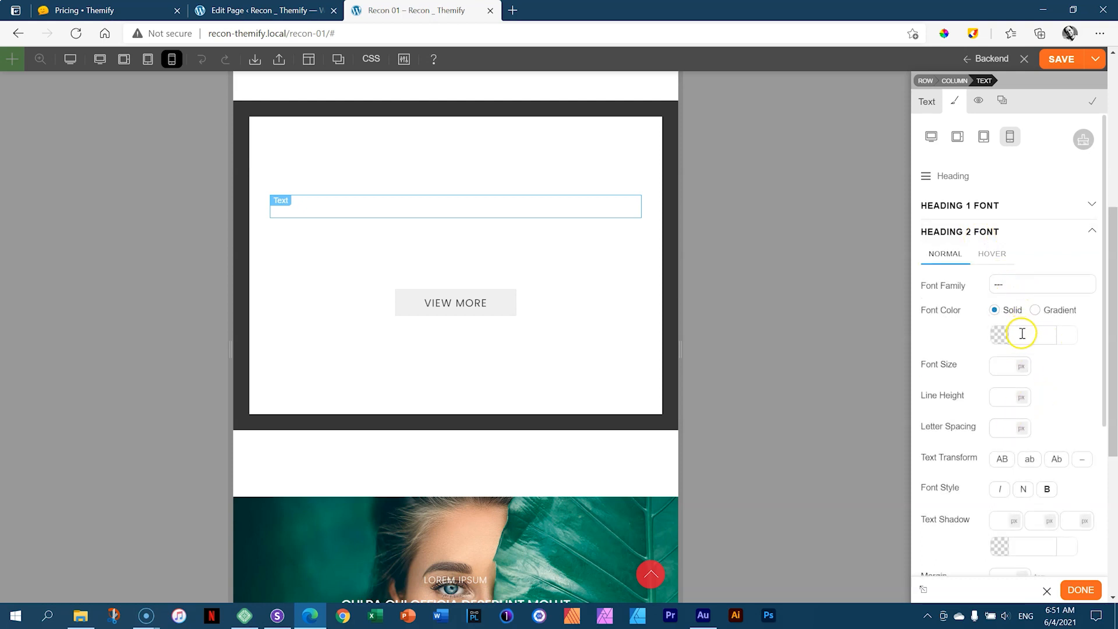
pyautogui.click(1022, 333)
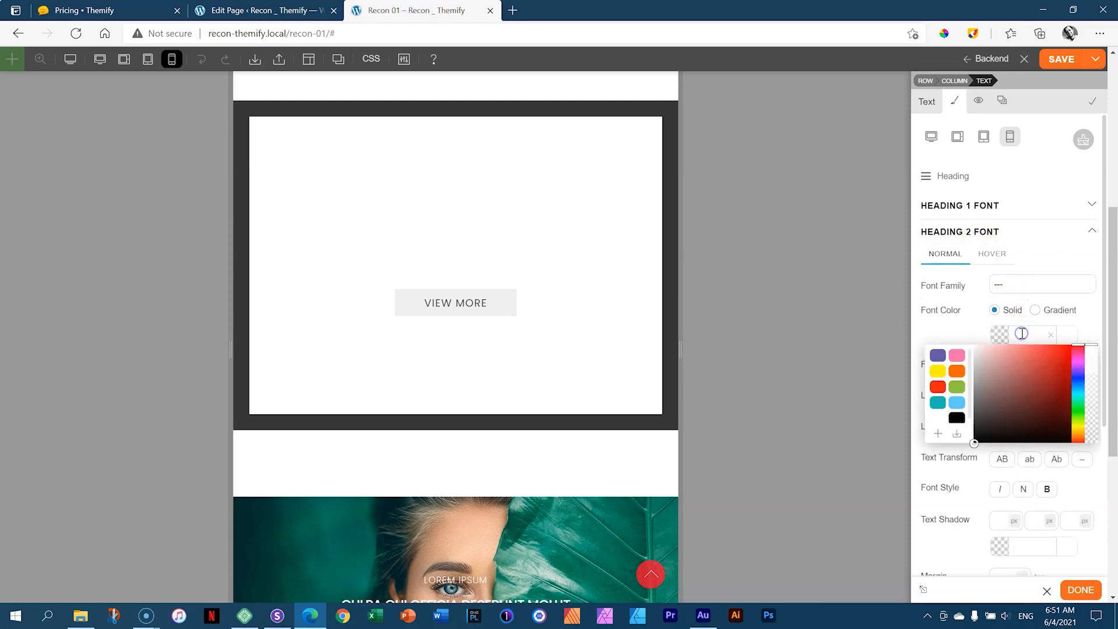
pyautogui.click(956, 233)
pyautogui.click(964, 258)
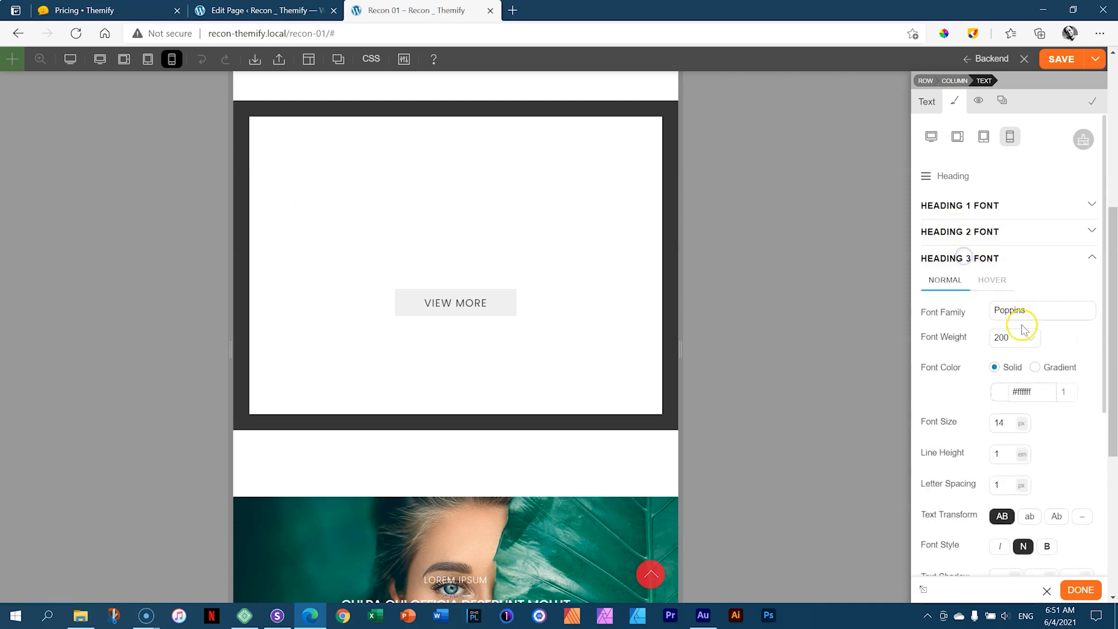
pyautogui.click(1011, 394)
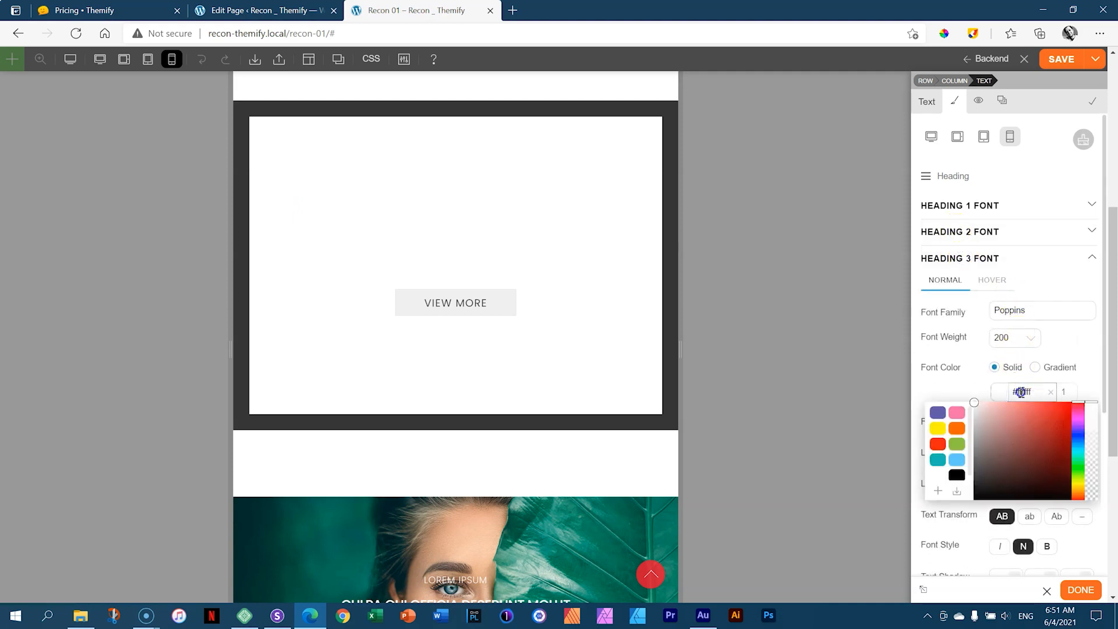
pyautogui.write('#363636')
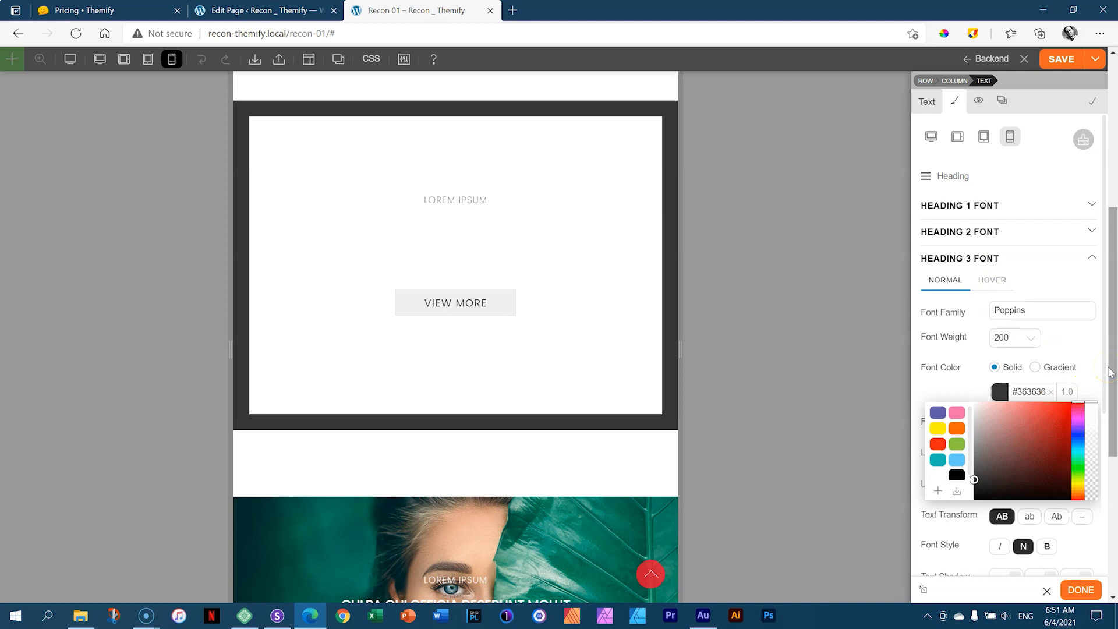
pyautogui.click(968, 252)
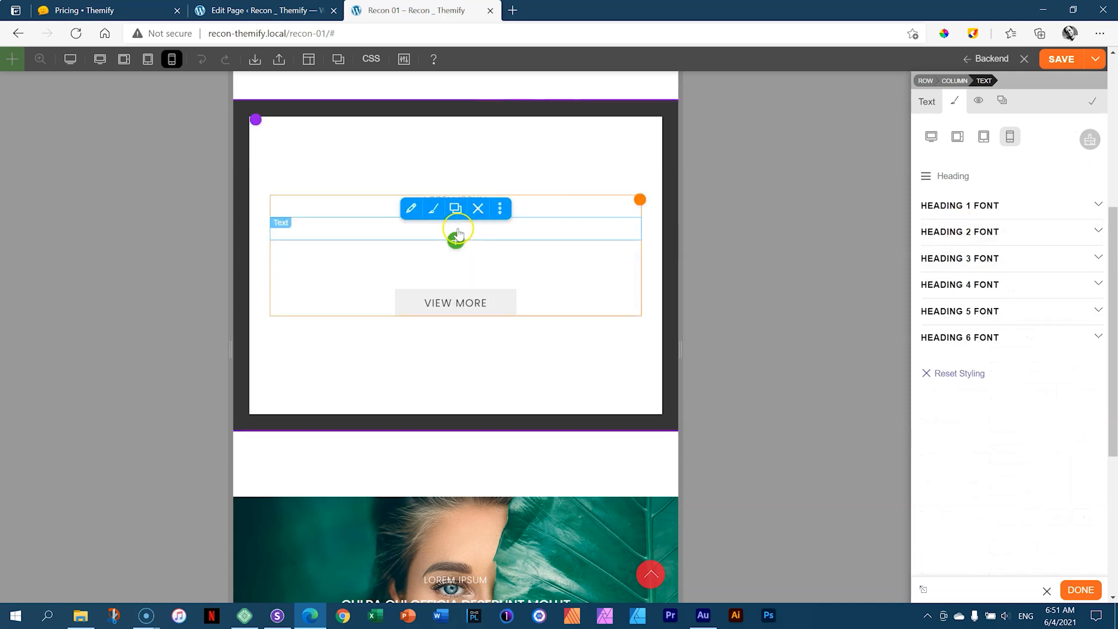
# In the mobile layout, set the bordered row's Heading 2 font color to #363636, and save the page
pyautogui.click(433, 208)
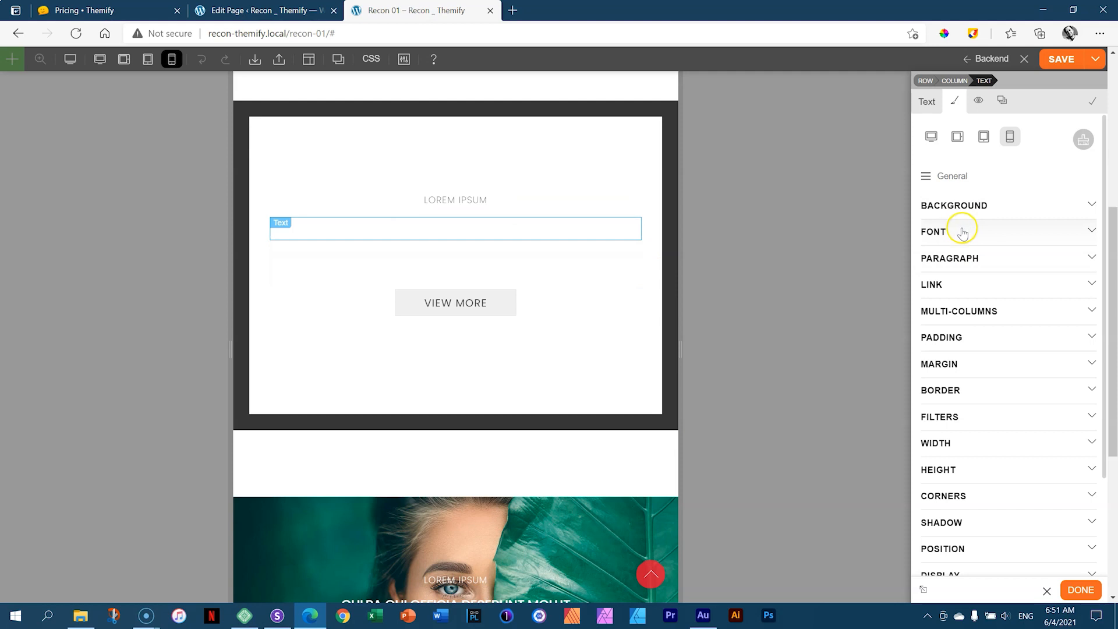
pyautogui.click(935, 177)
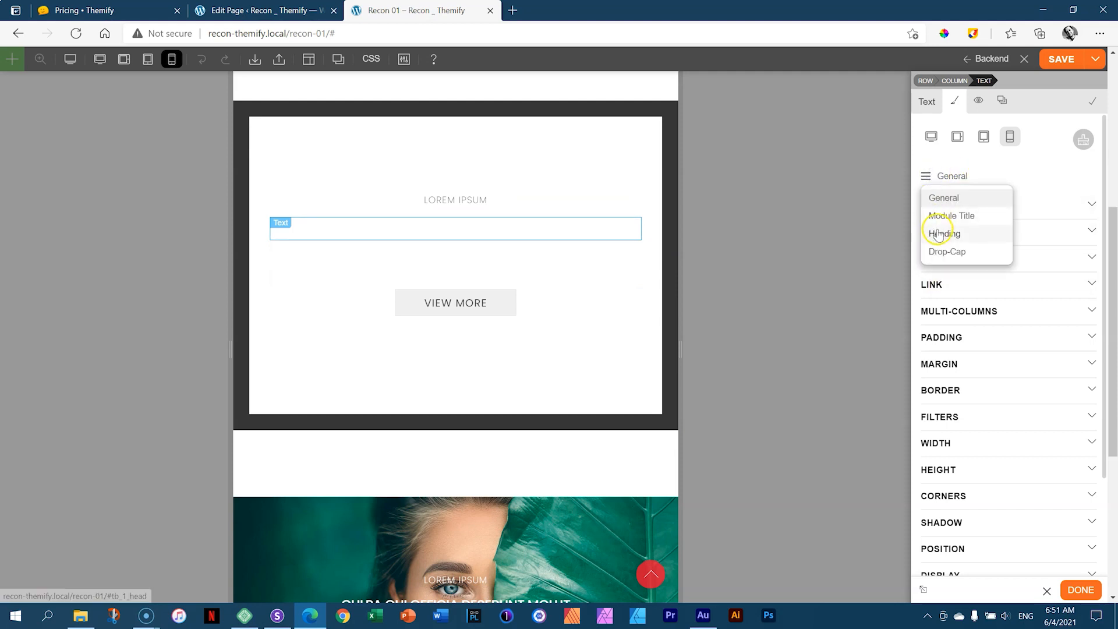
pyautogui.click(943, 232)
pyautogui.click(941, 233)
pyautogui.click(1013, 365)
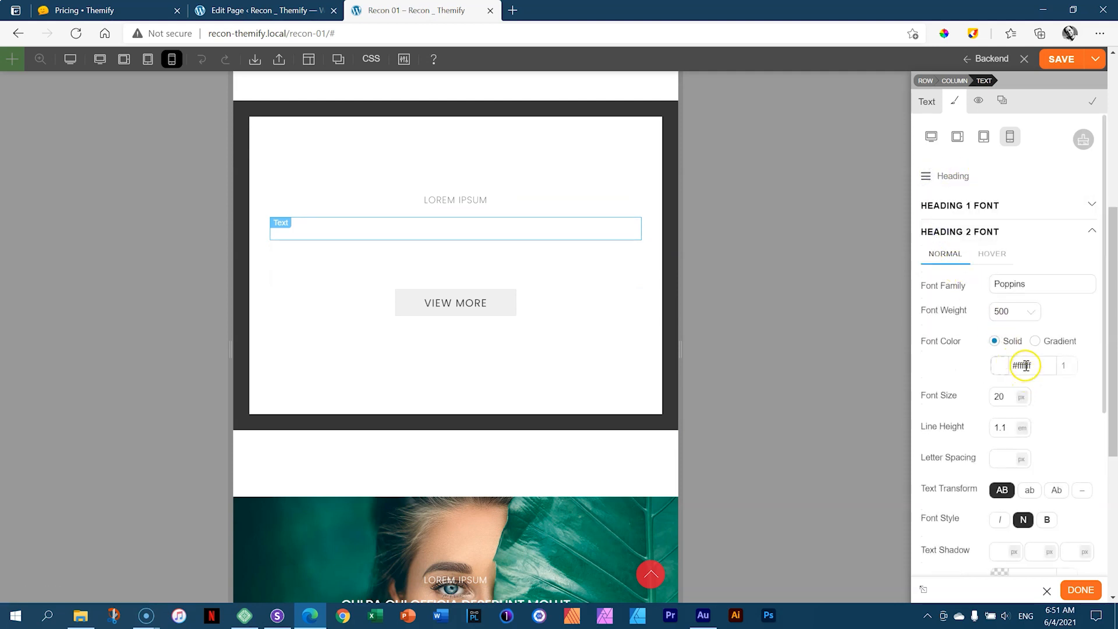
pyautogui.doubleClick(1025, 365)
pyautogui.write('363636')
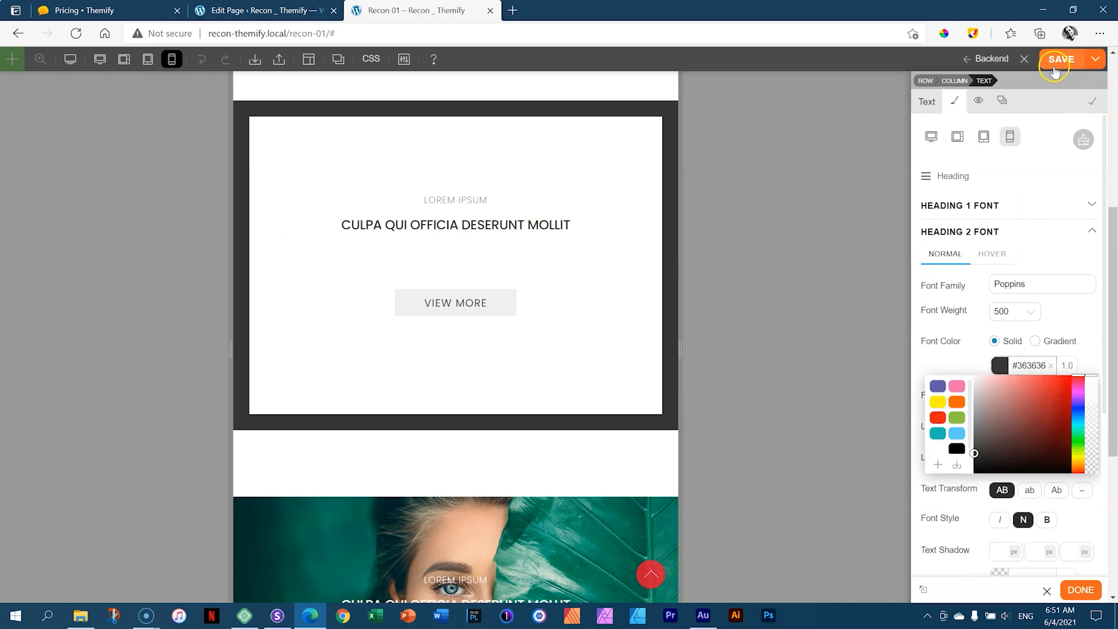
pyautogui.click(1059, 64)
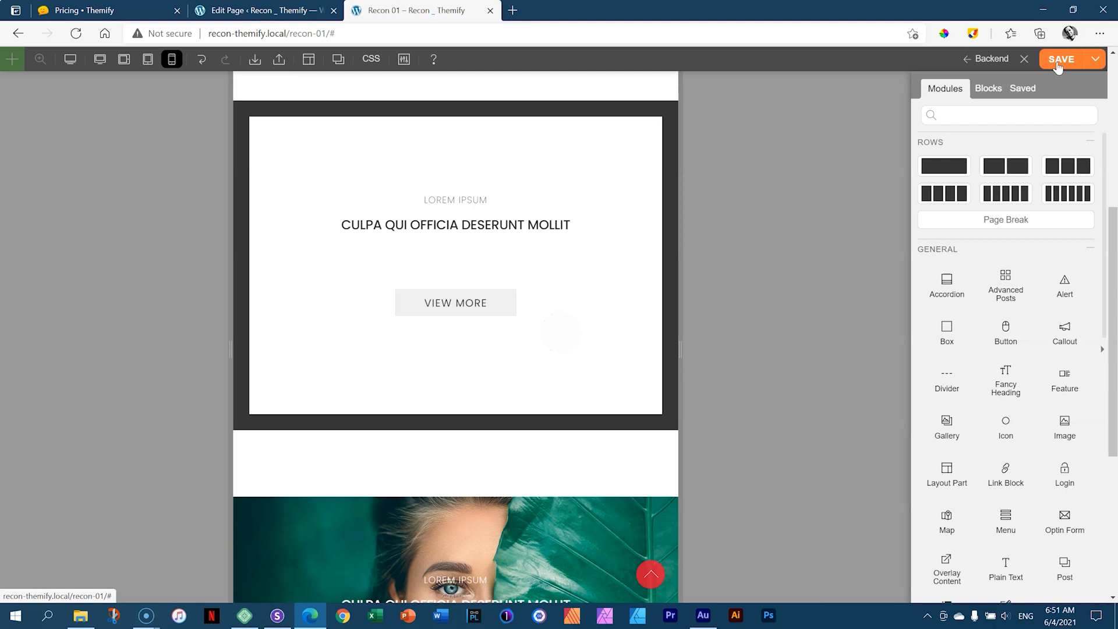
# Switch to Sizzy, reload the page, and examine the bordered and background-image rows on the MacBook Air, Galaxy S20, iPhone 12 and iPad
pyautogui.click(278, 615)
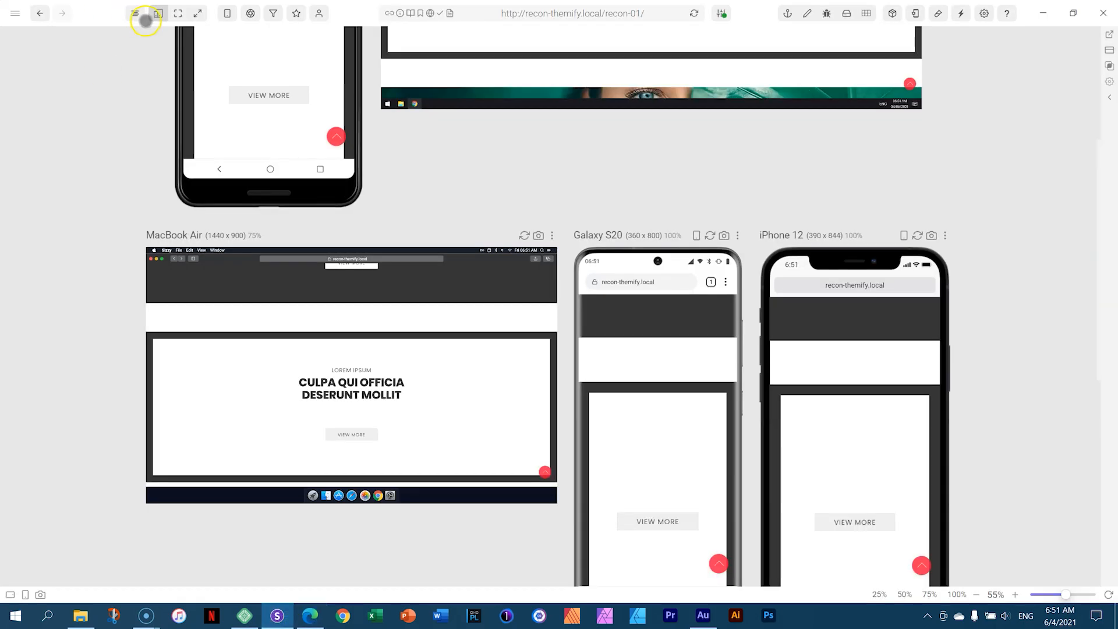
pyautogui.click(692, 14)
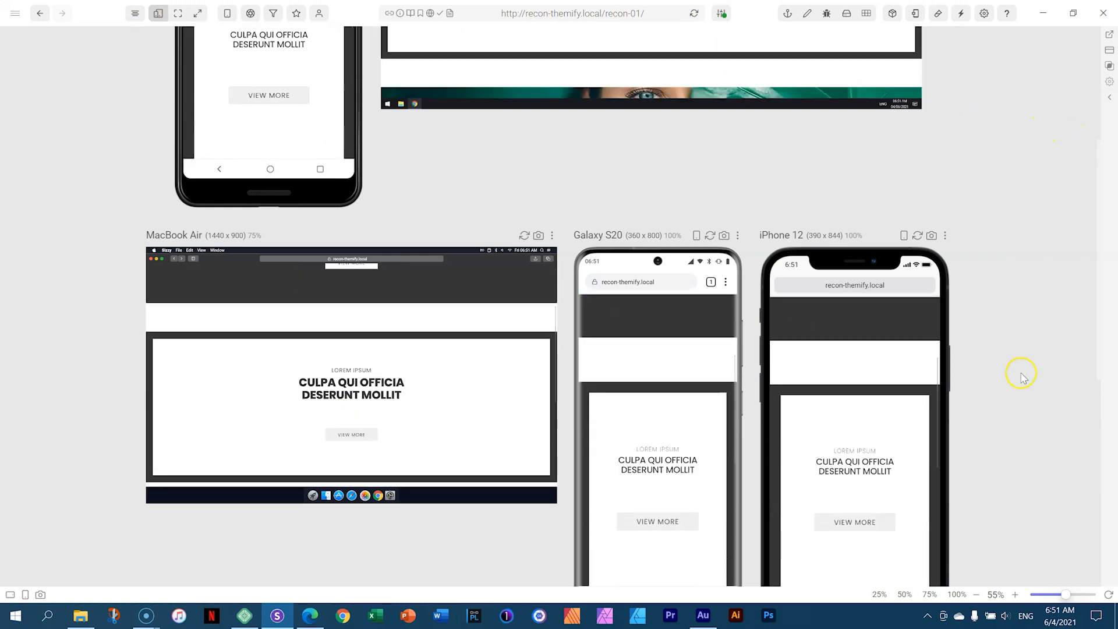
pyautogui.scroll(-5, 1054, 350)
pyautogui.scroll(1, 1051, 336)
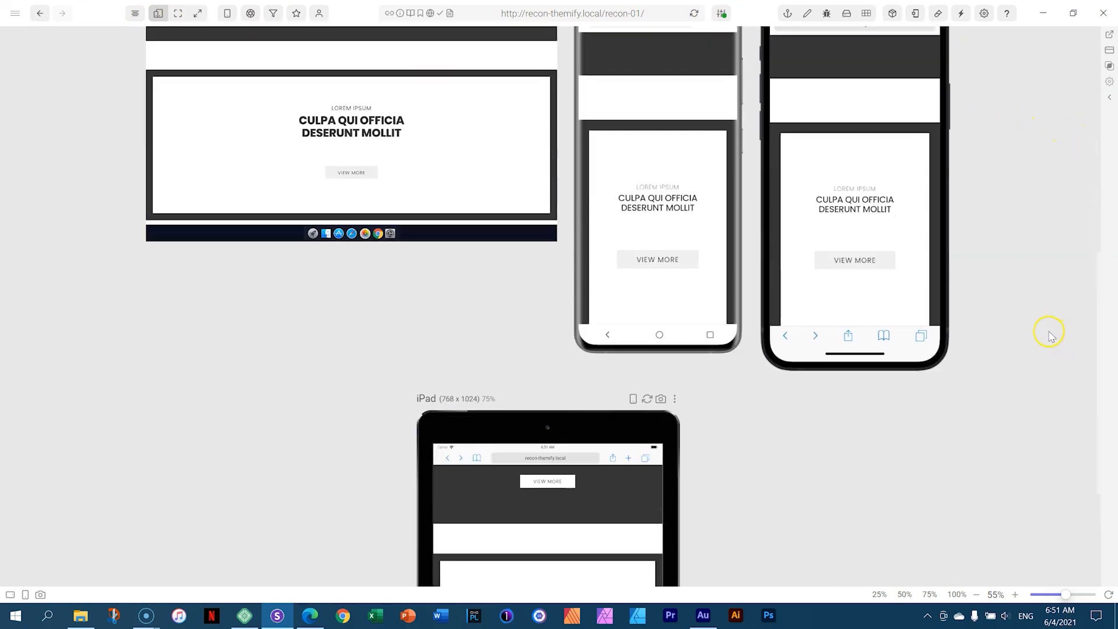
pyautogui.moveTo(693, 165); pyautogui.dragTo(689, 85)
pyautogui.scroll(-5, 654, 167)
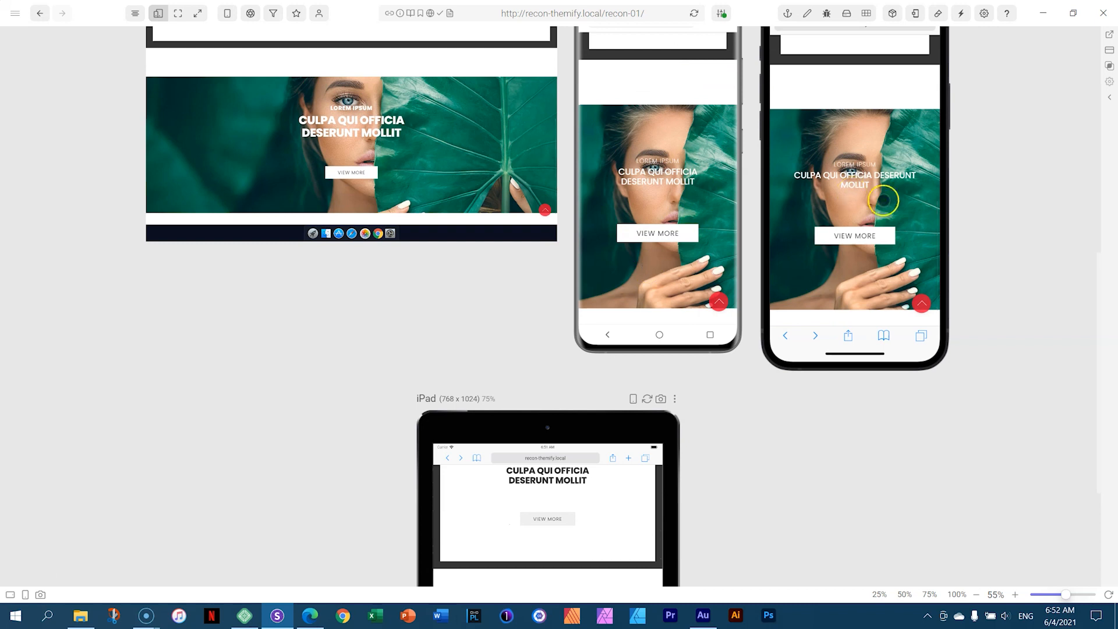
# Examine the bordered and background-image rows in the Pixel 3 and Desktop previews
pyautogui.scroll(5, 295, 308)
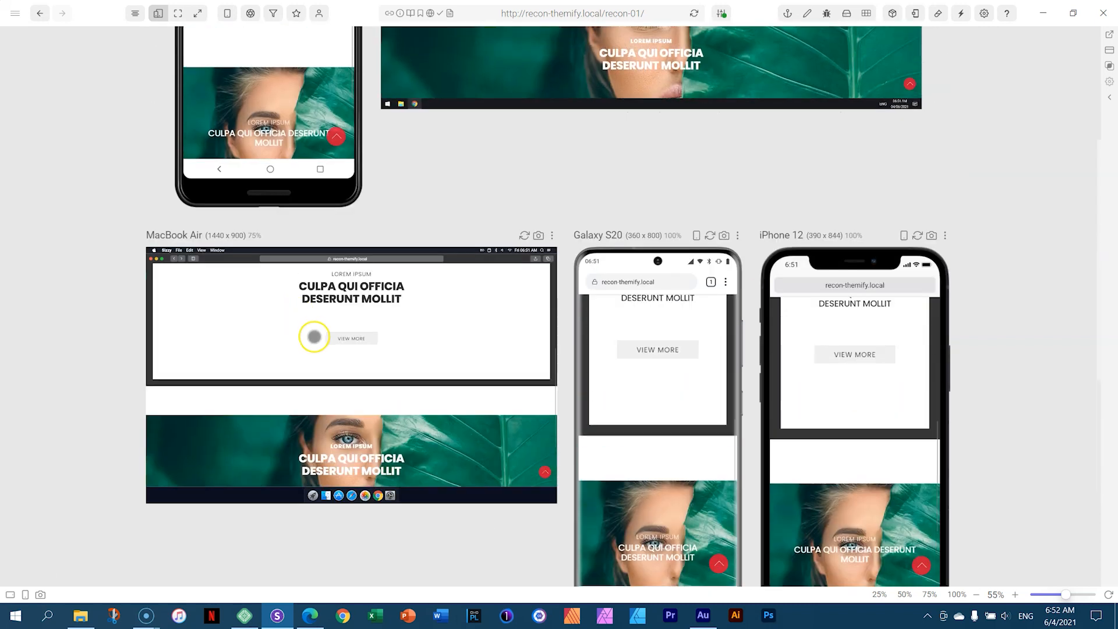
pyautogui.scroll(5, 124, 219)
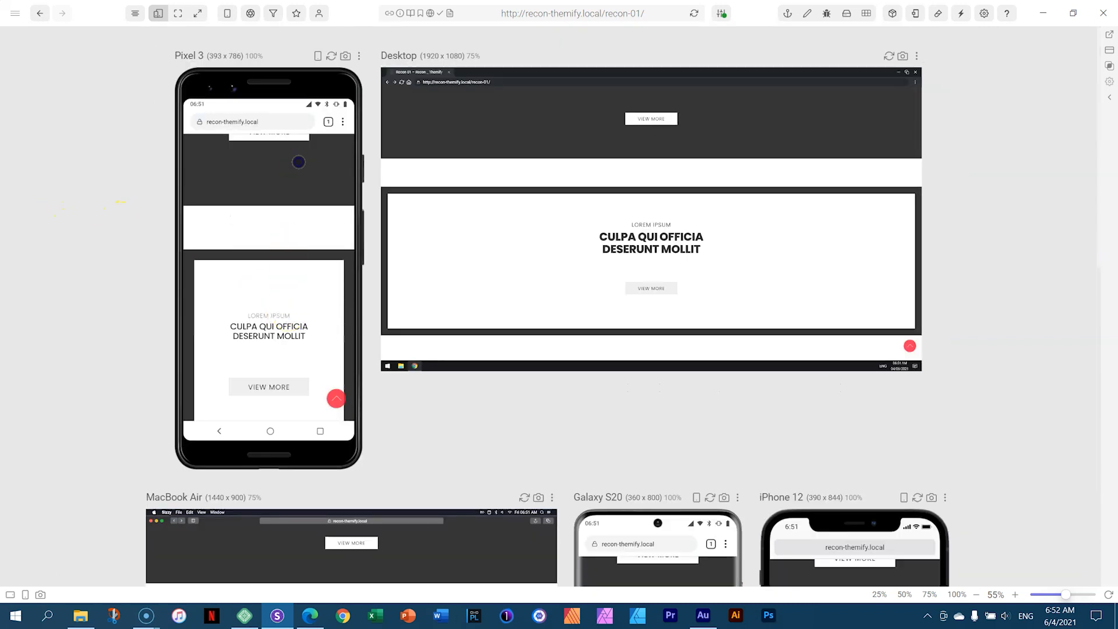
pyautogui.moveTo(305, 332); pyautogui.dragTo(335, 155)
pyautogui.moveTo(325, 289); pyautogui.dragTo(324, 113)
pyautogui.moveTo(305, 313); pyautogui.dragTo(309, 78)
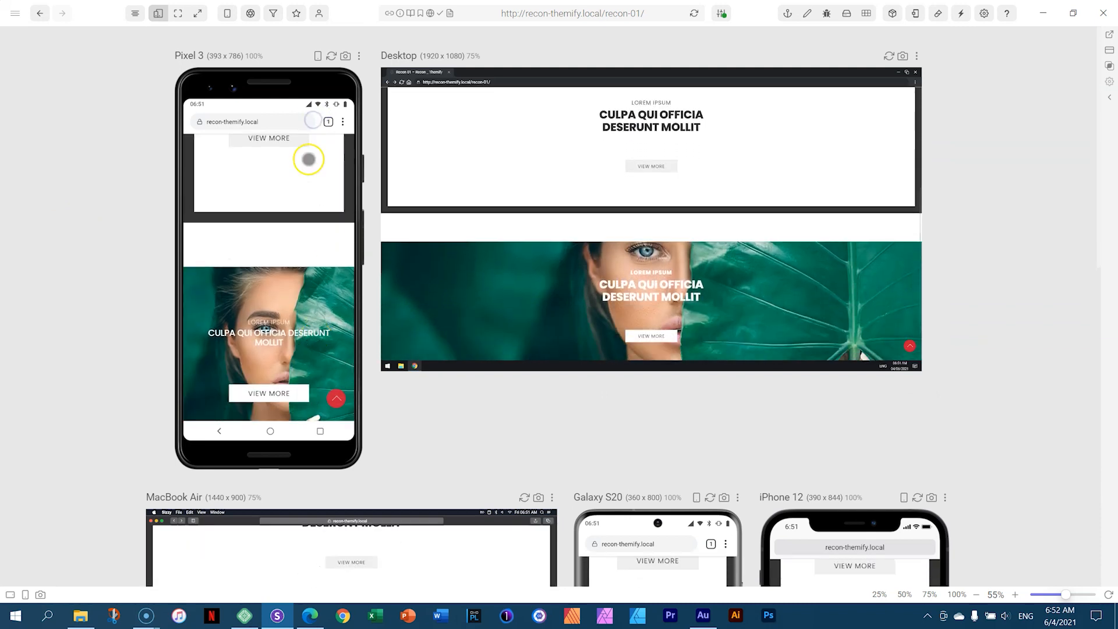
pyautogui.moveTo(300, 220); pyautogui.dragTo(289, 381)
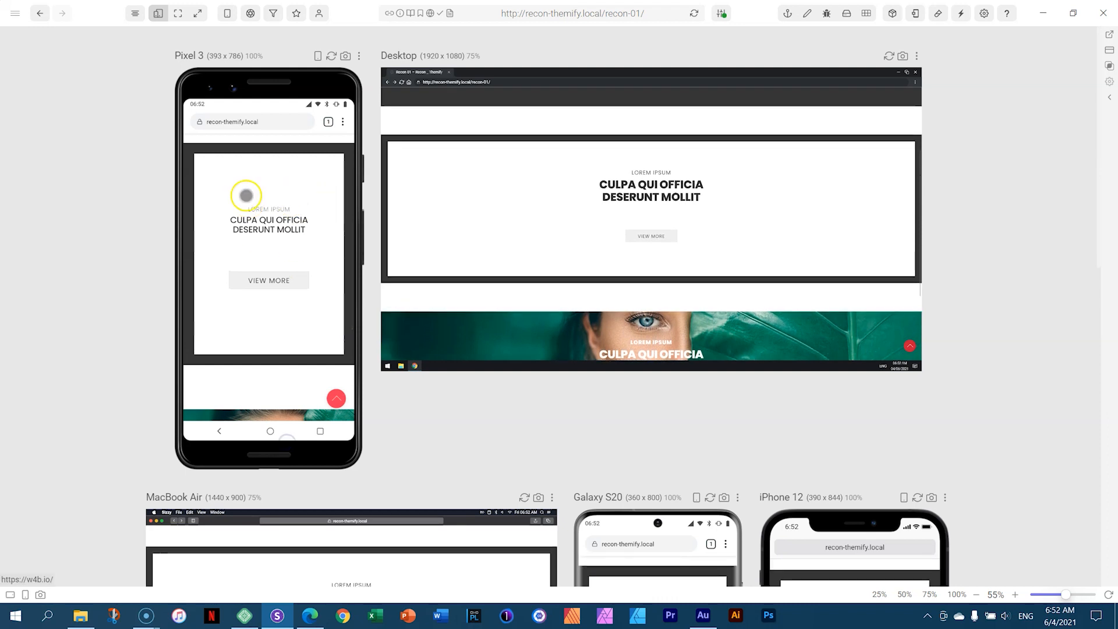
pyautogui.moveTo(293, 319); pyautogui.dragTo(303, 187)
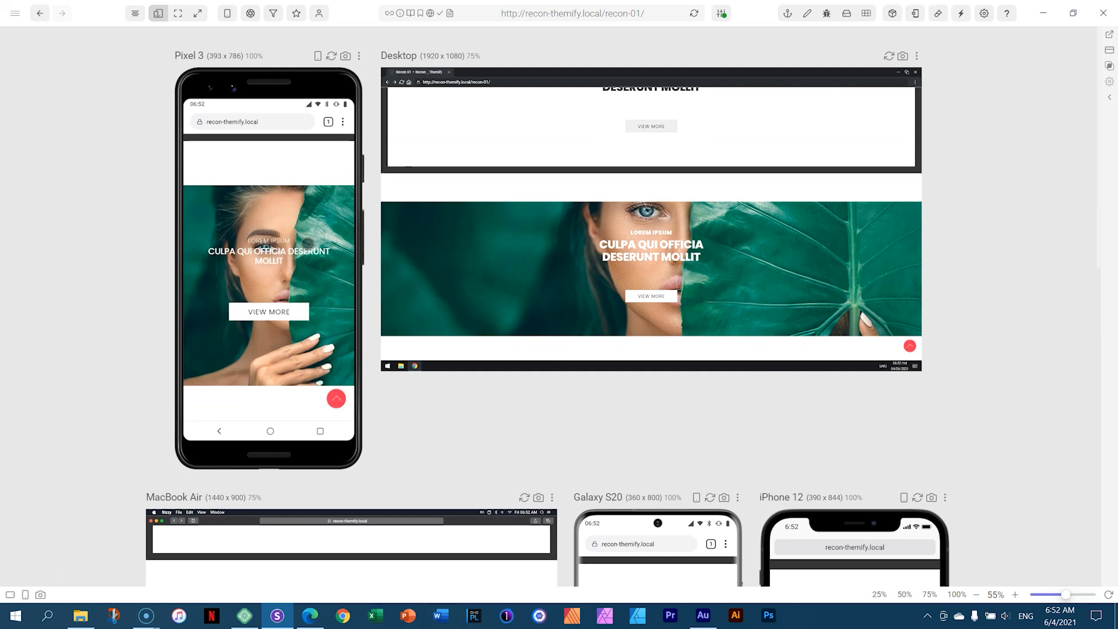
# Examine the background-image, bordered and solid dark rows in the Pixel 3 preview, going back up to the dark row
pyautogui.moveTo(307, 224); pyautogui.dragTo(304, 384)
pyautogui.moveTo(308, 242); pyautogui.dragTo(313, 387)
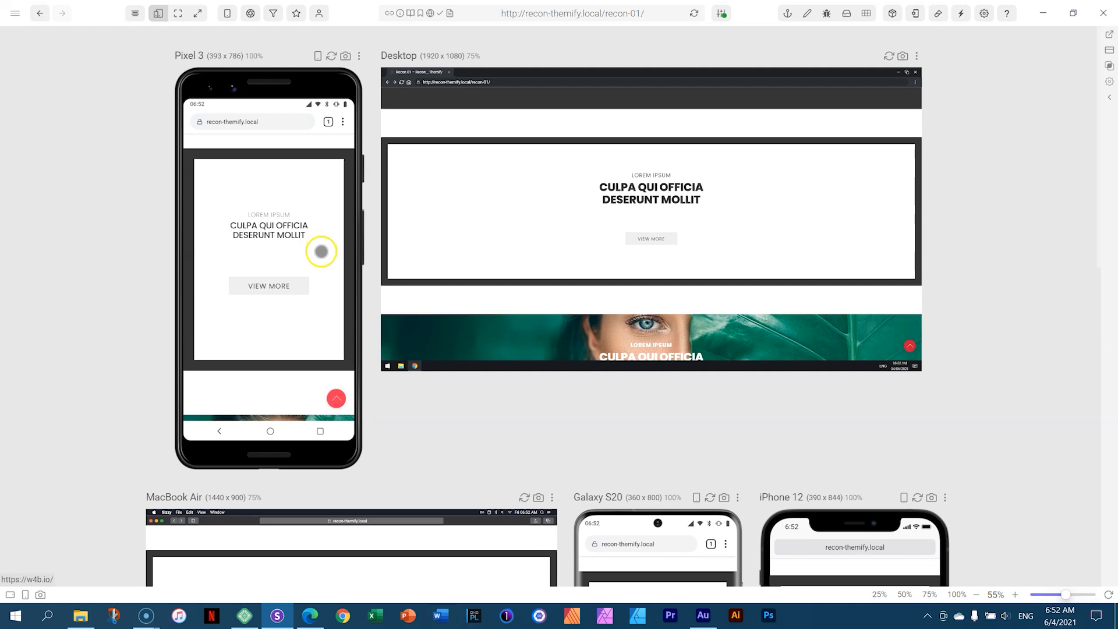
pyautogui.moveTo(315, 229); pyautogui.dragTo(307, 387)
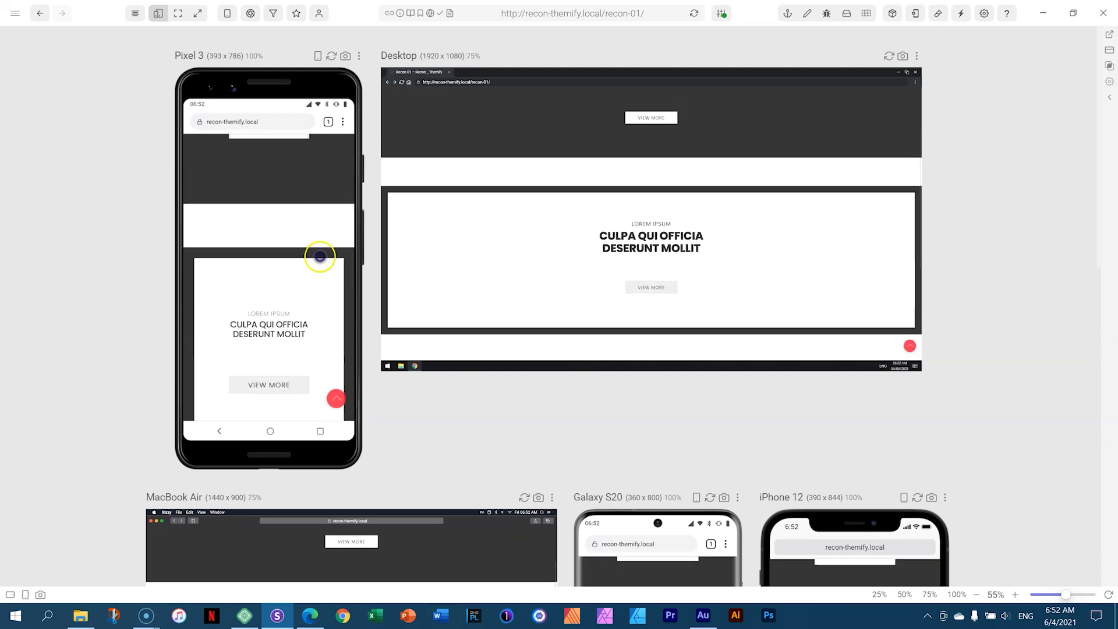
pyautogui.moveTo(309, 233); pyautogui.dragTo(309, 353)
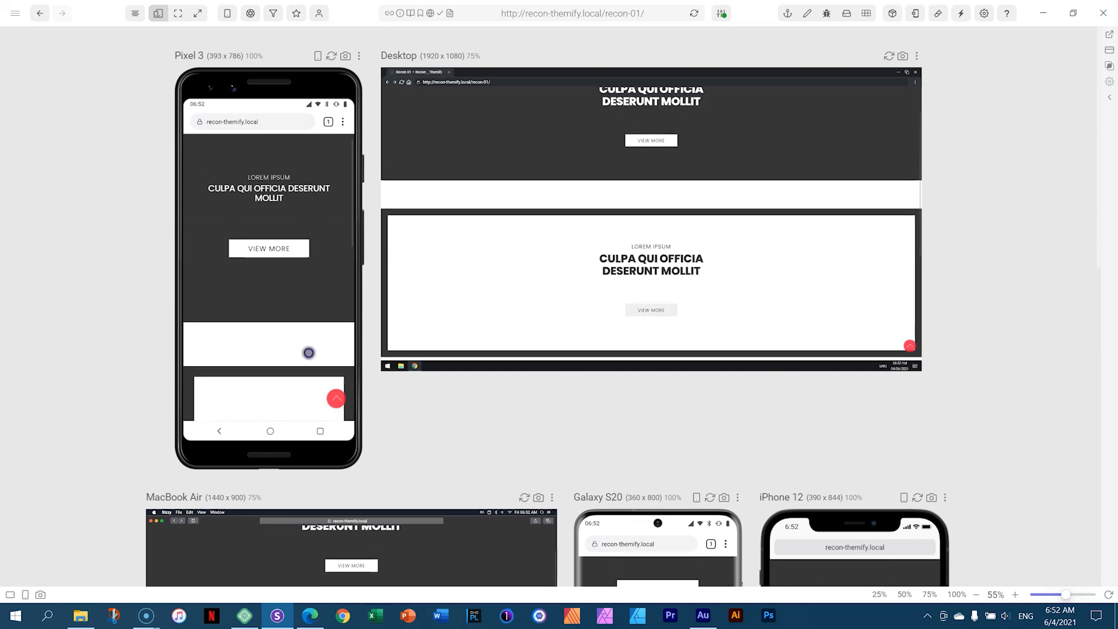
pyautogui.moveTo(309, 221); pyautogui.dragTo(310, 334)
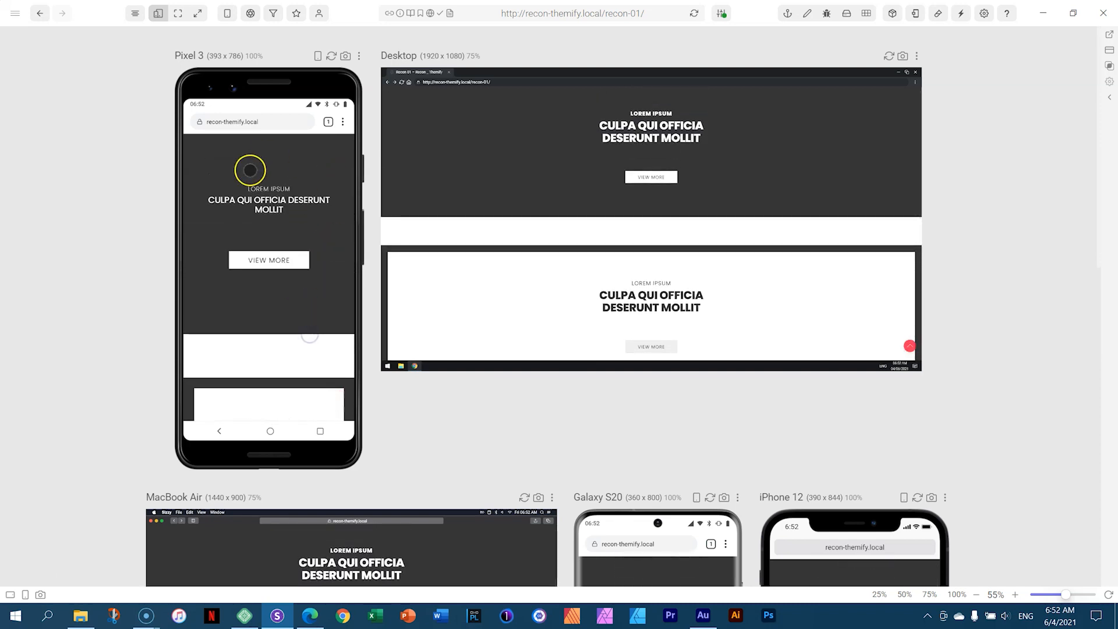
# Open the Pixel 3 preview's device options and choose to pin the device as a tab
pyautogui.click(360, 58)
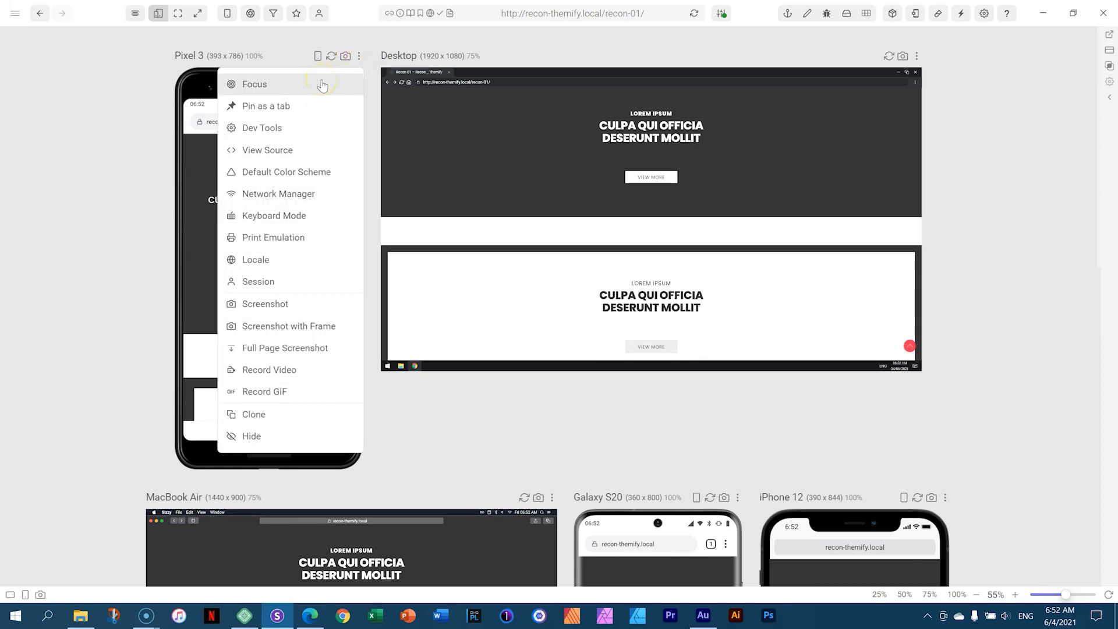
pyautogui.click(313, 112)
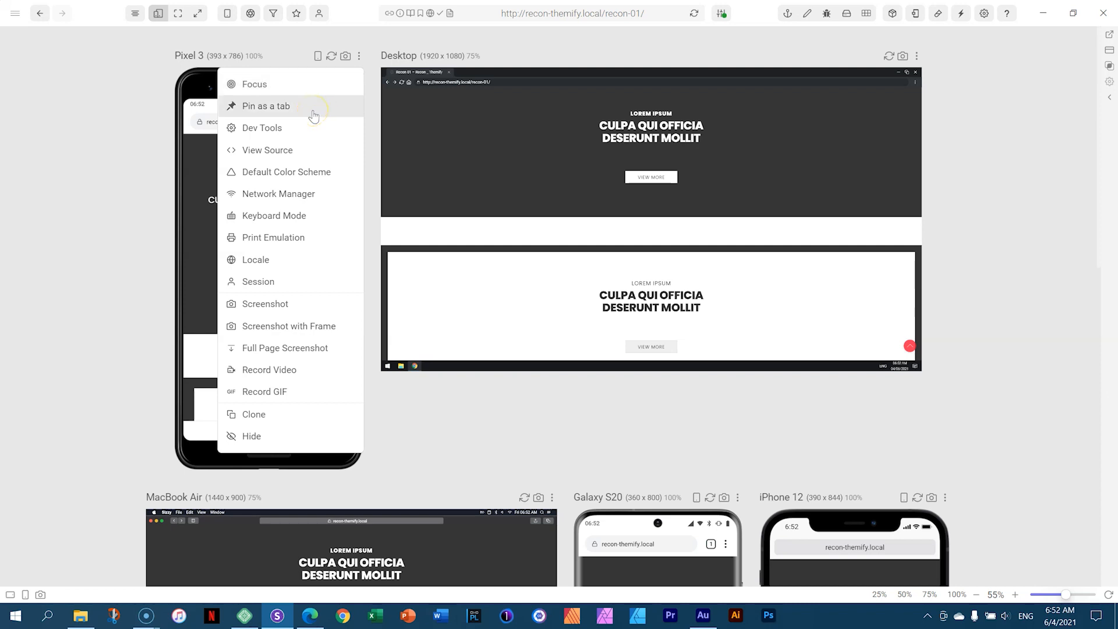